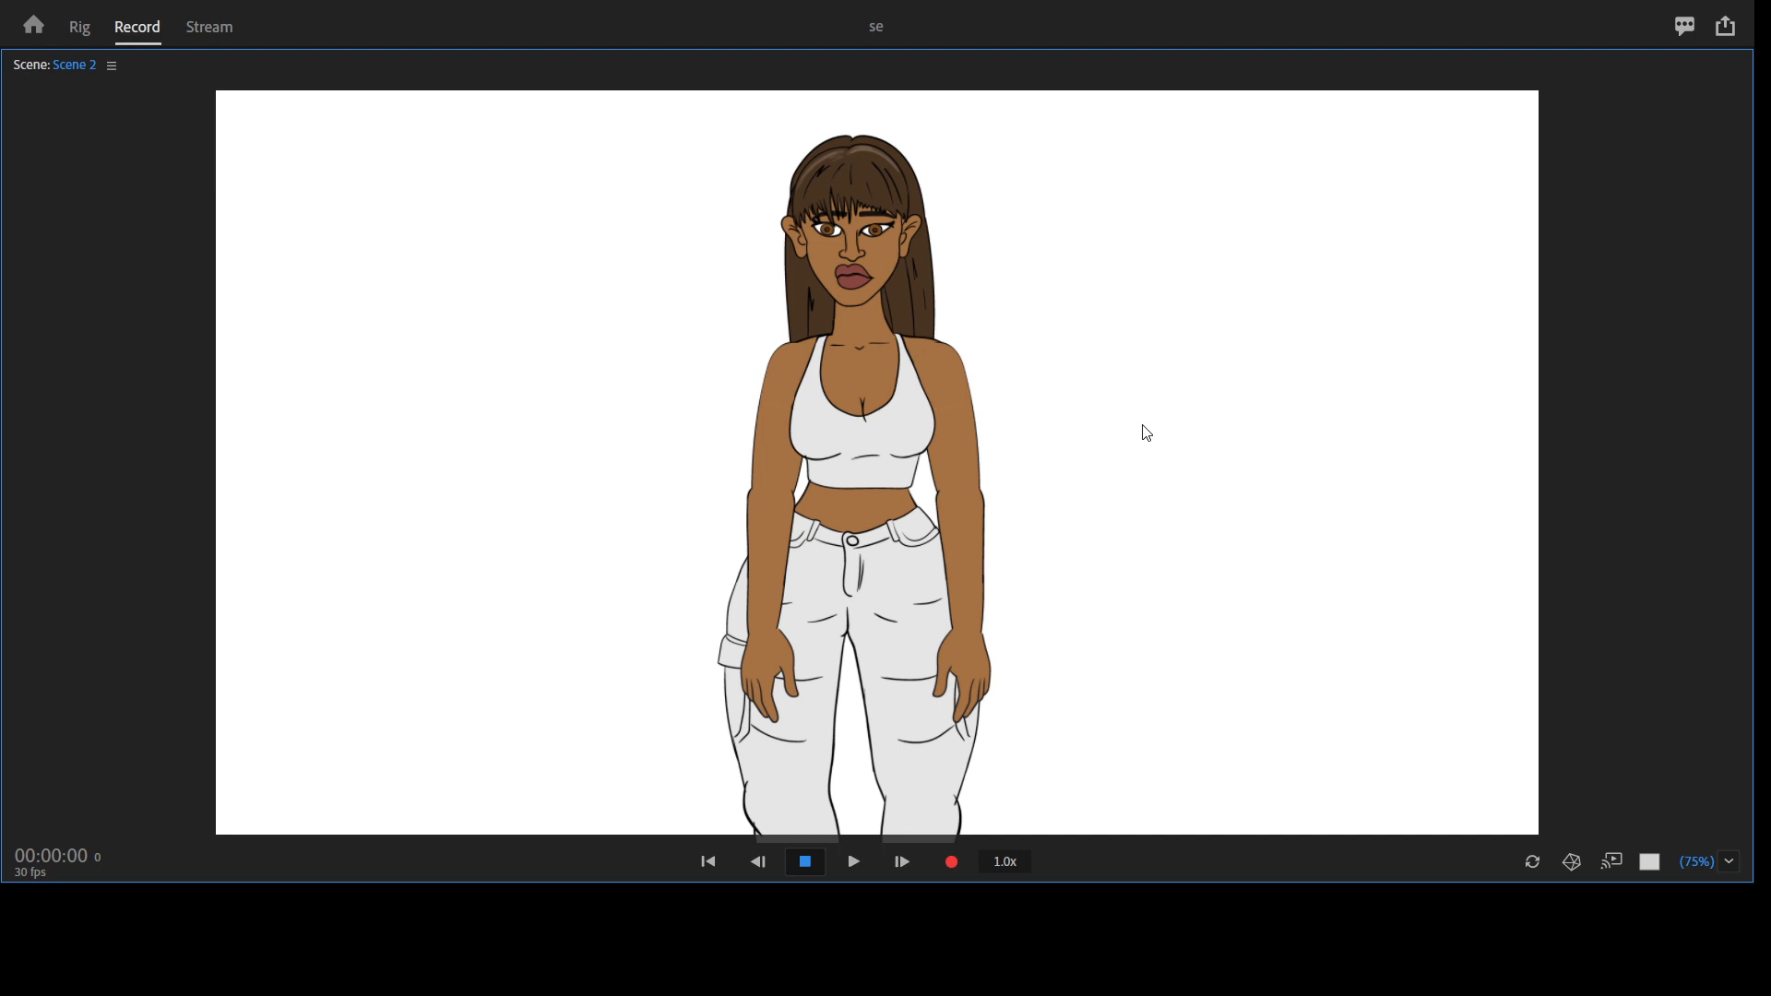
key("grave")
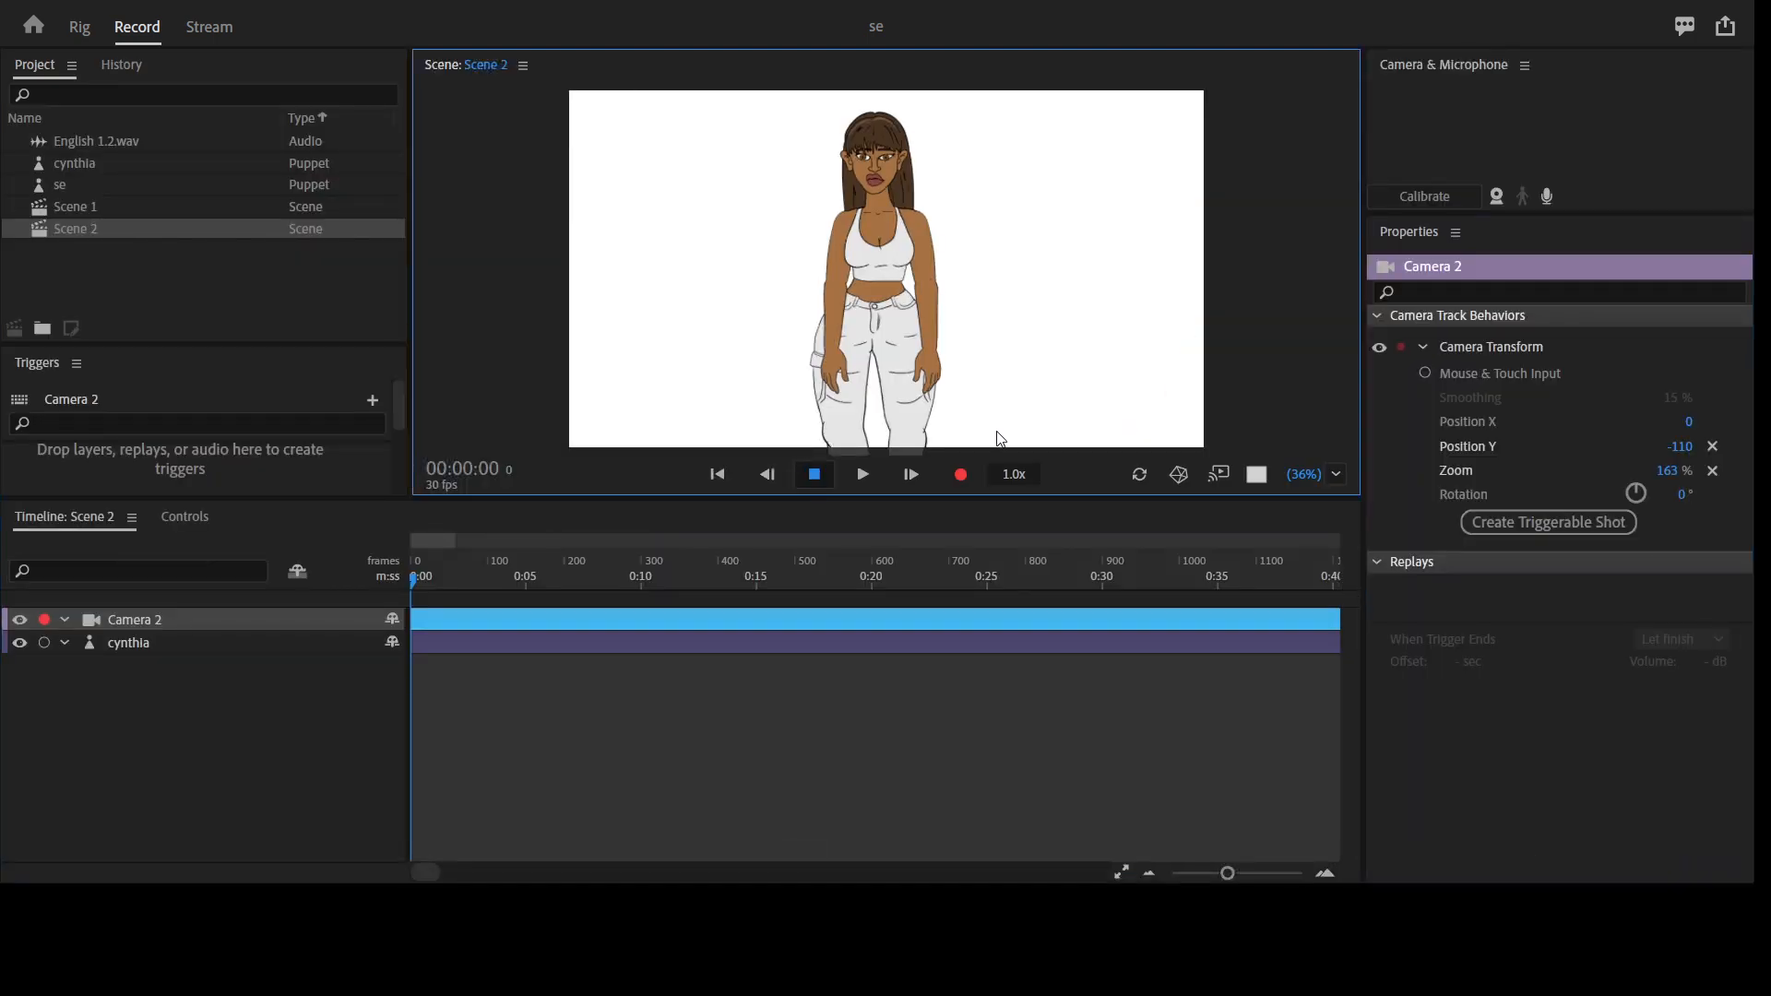
key("grave")
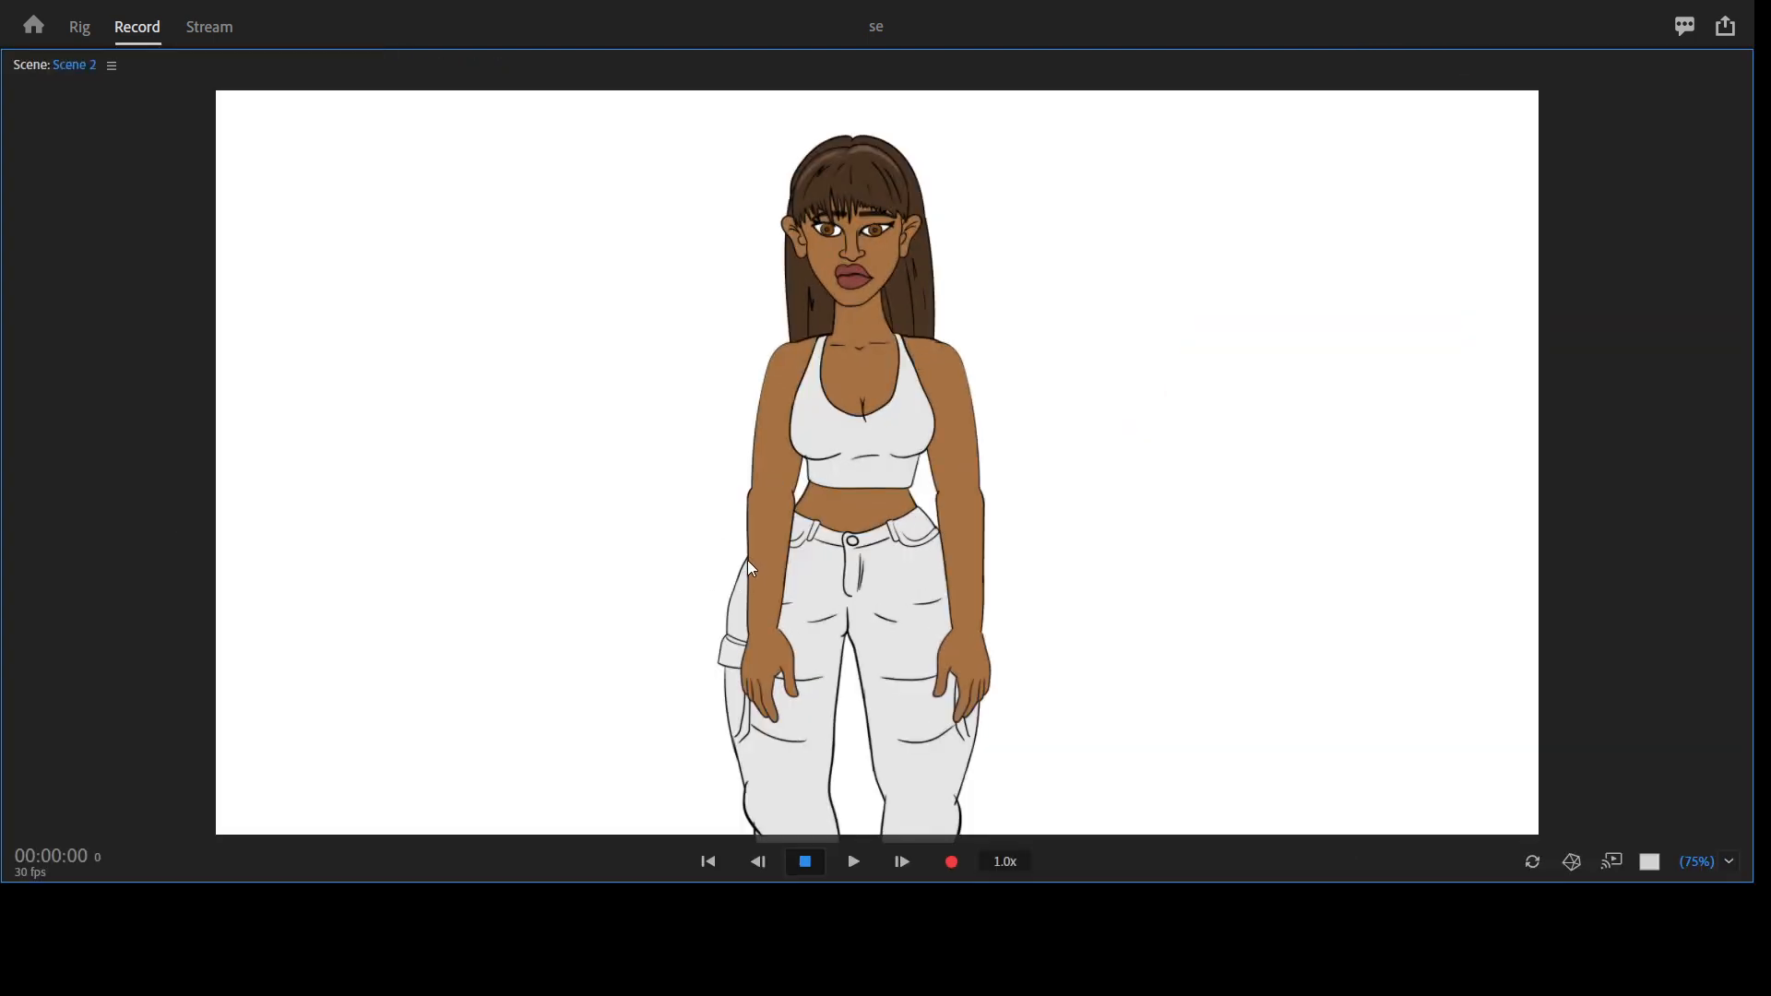
key("grave")
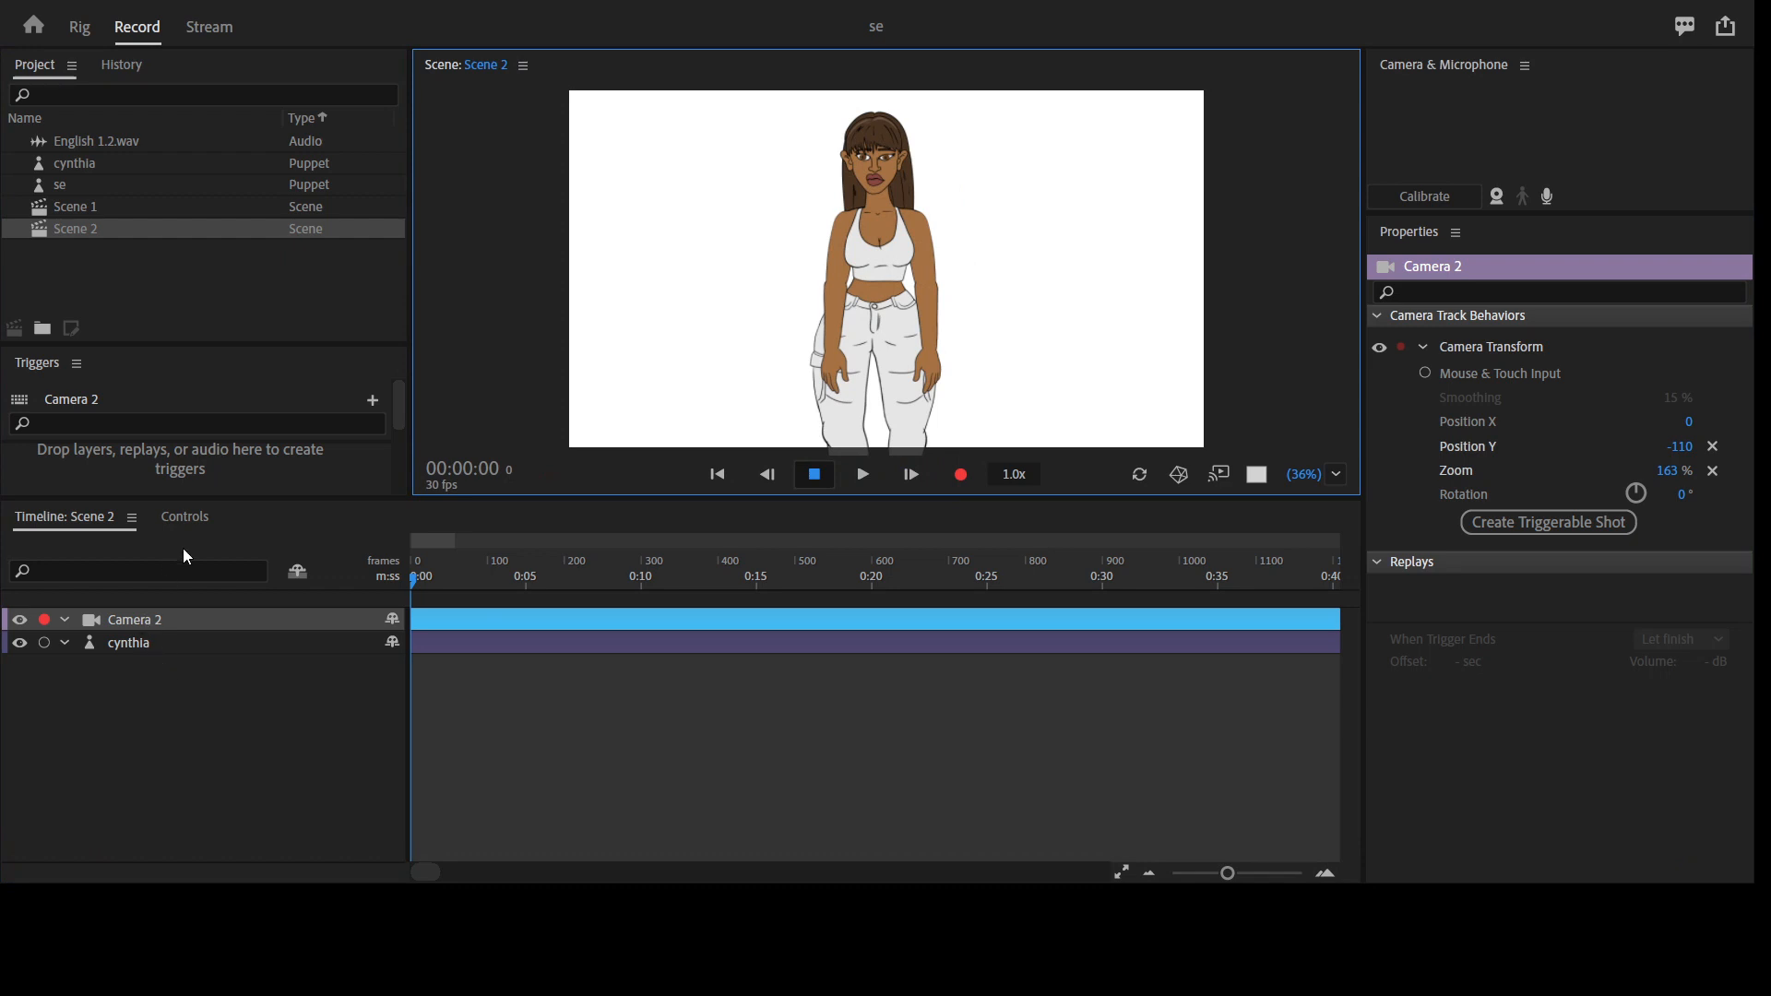
left_click(146, 643)
key("grave")
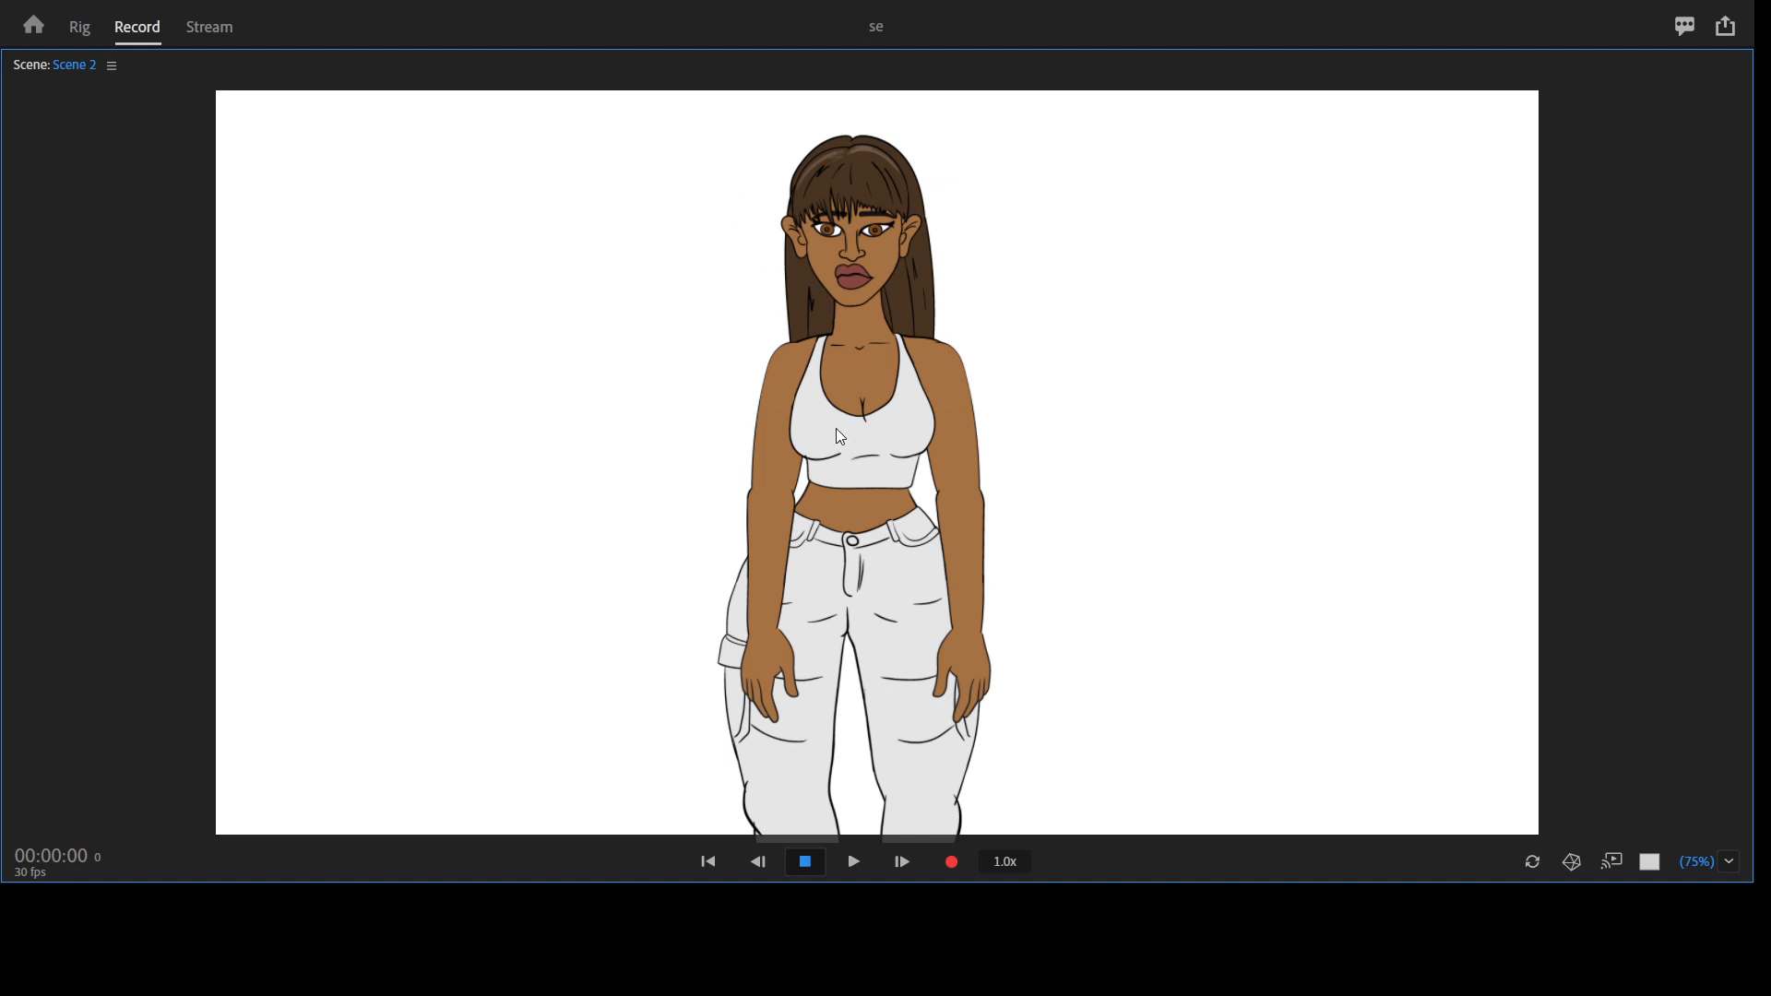
key("grave")
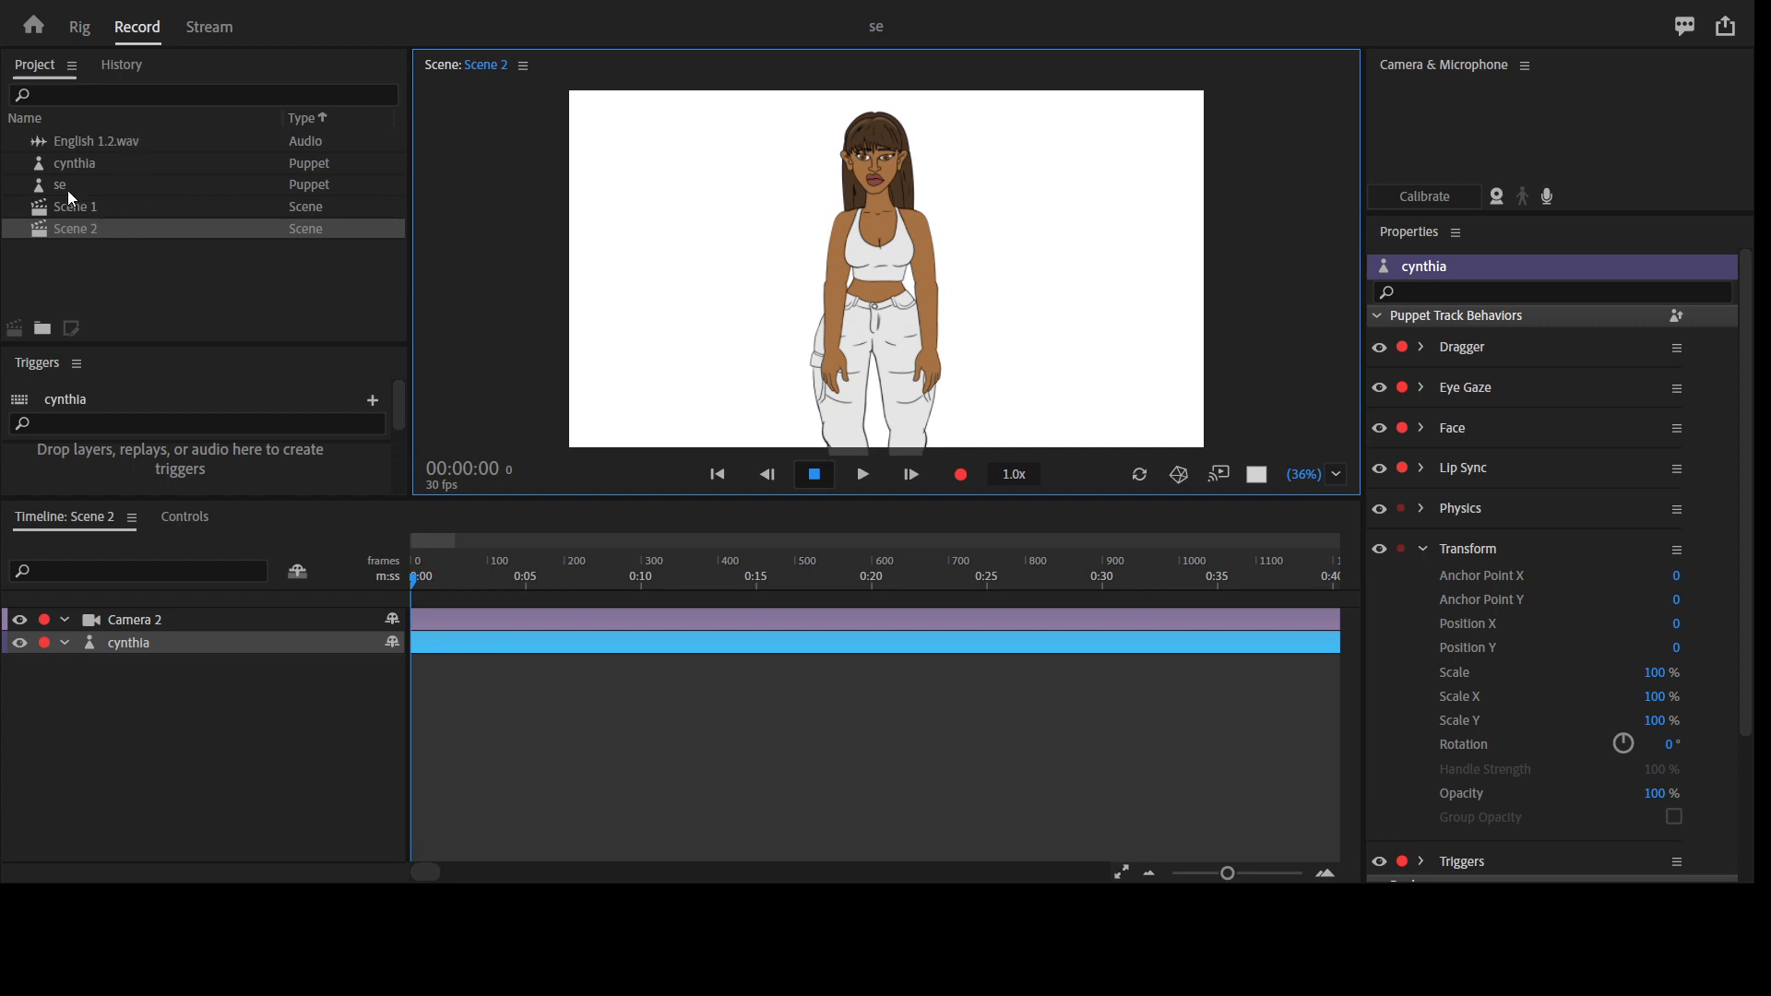
Open the cynthia puppet from the scene for rigging
left_click(70, 163)
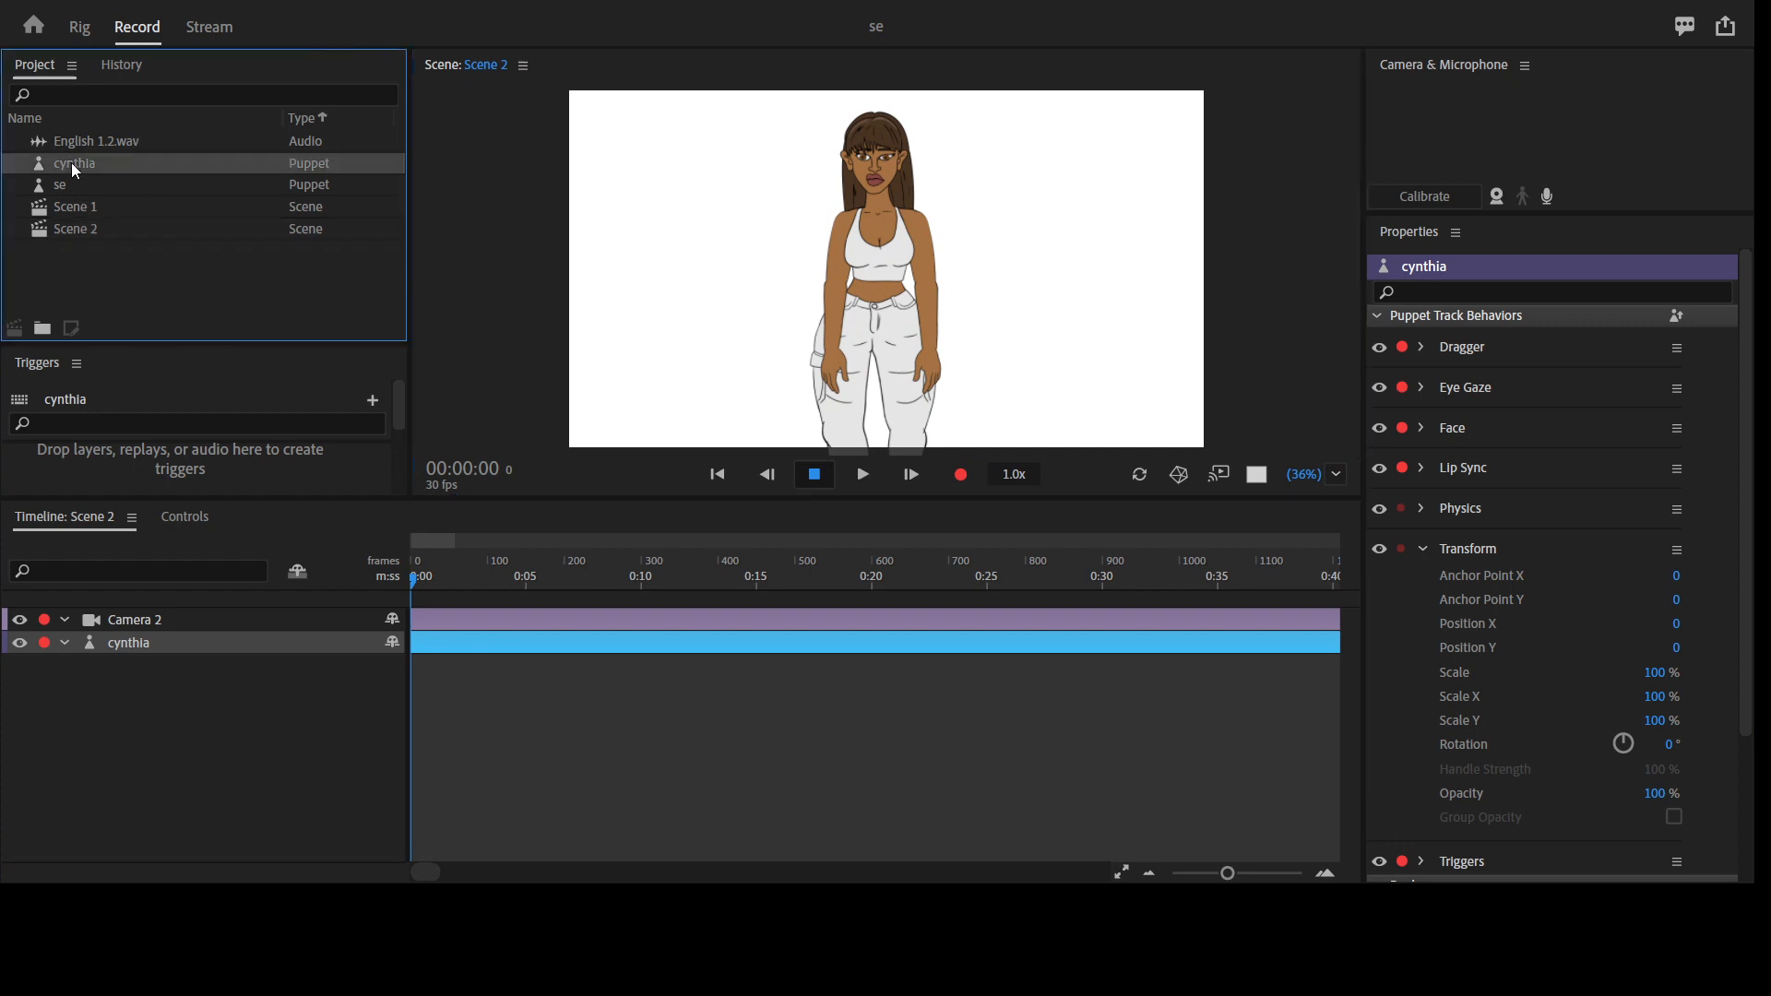
left_click(157, 638)
left_click(140, 622)
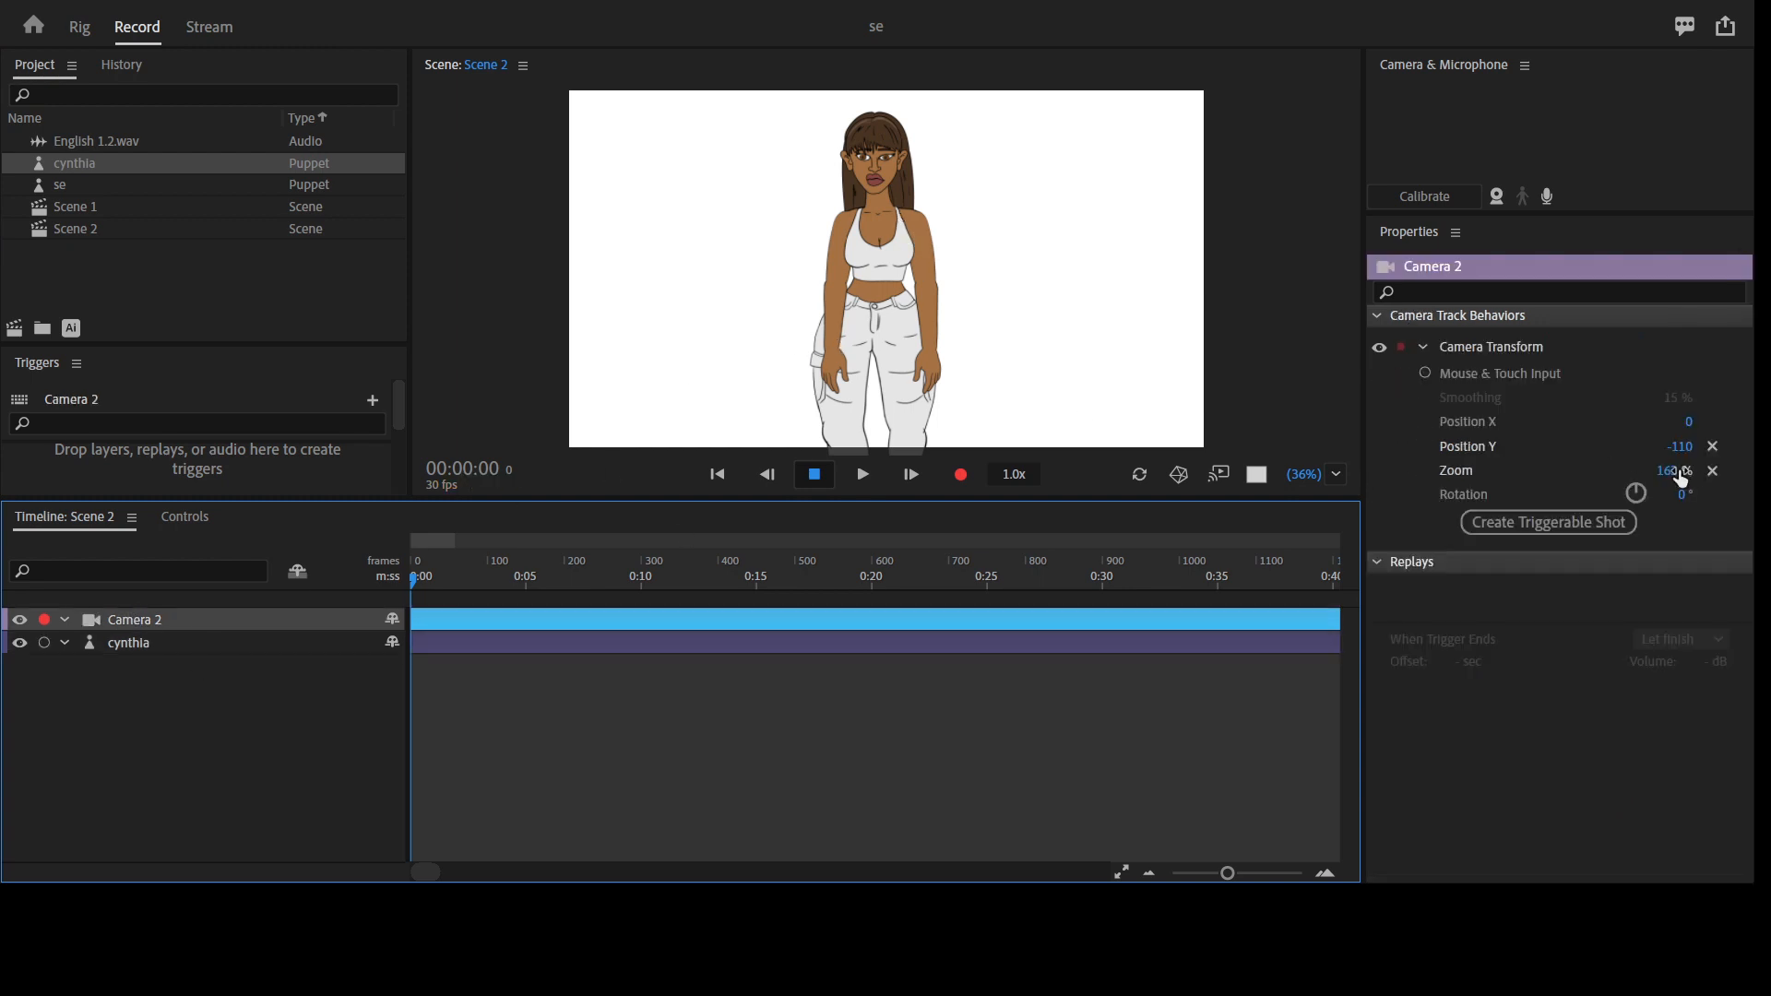
left_click(149, 641)
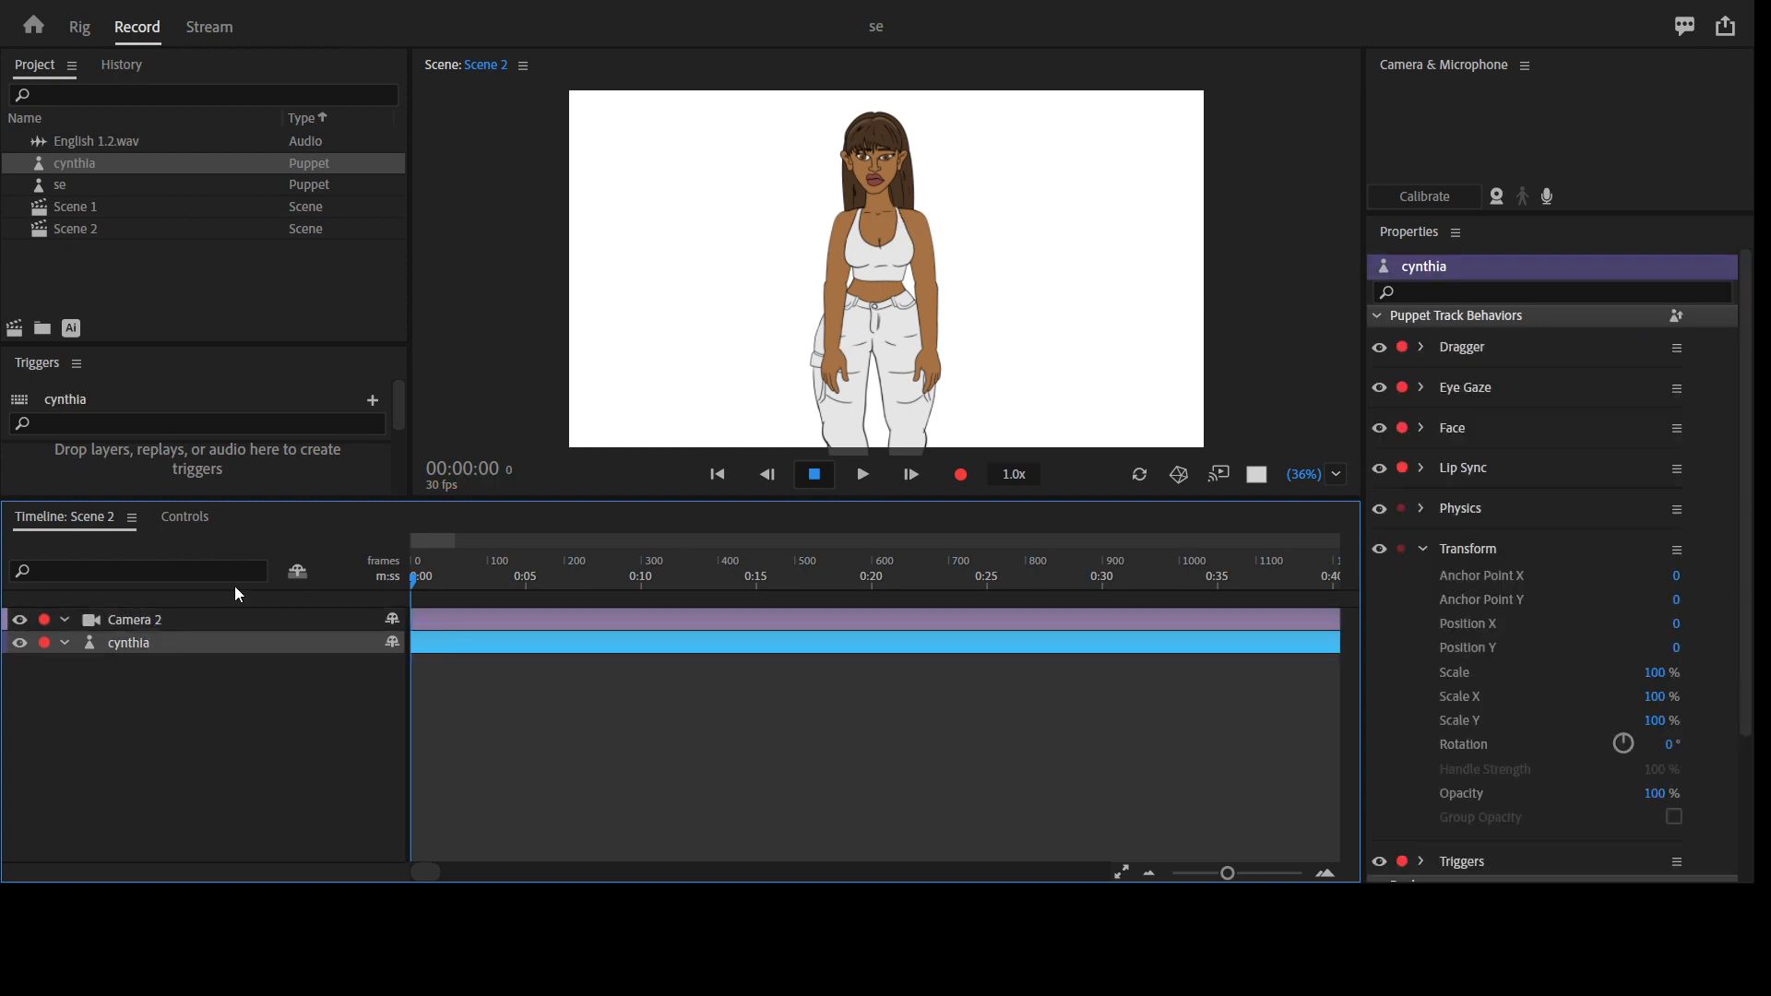
double_click(1010, 293)
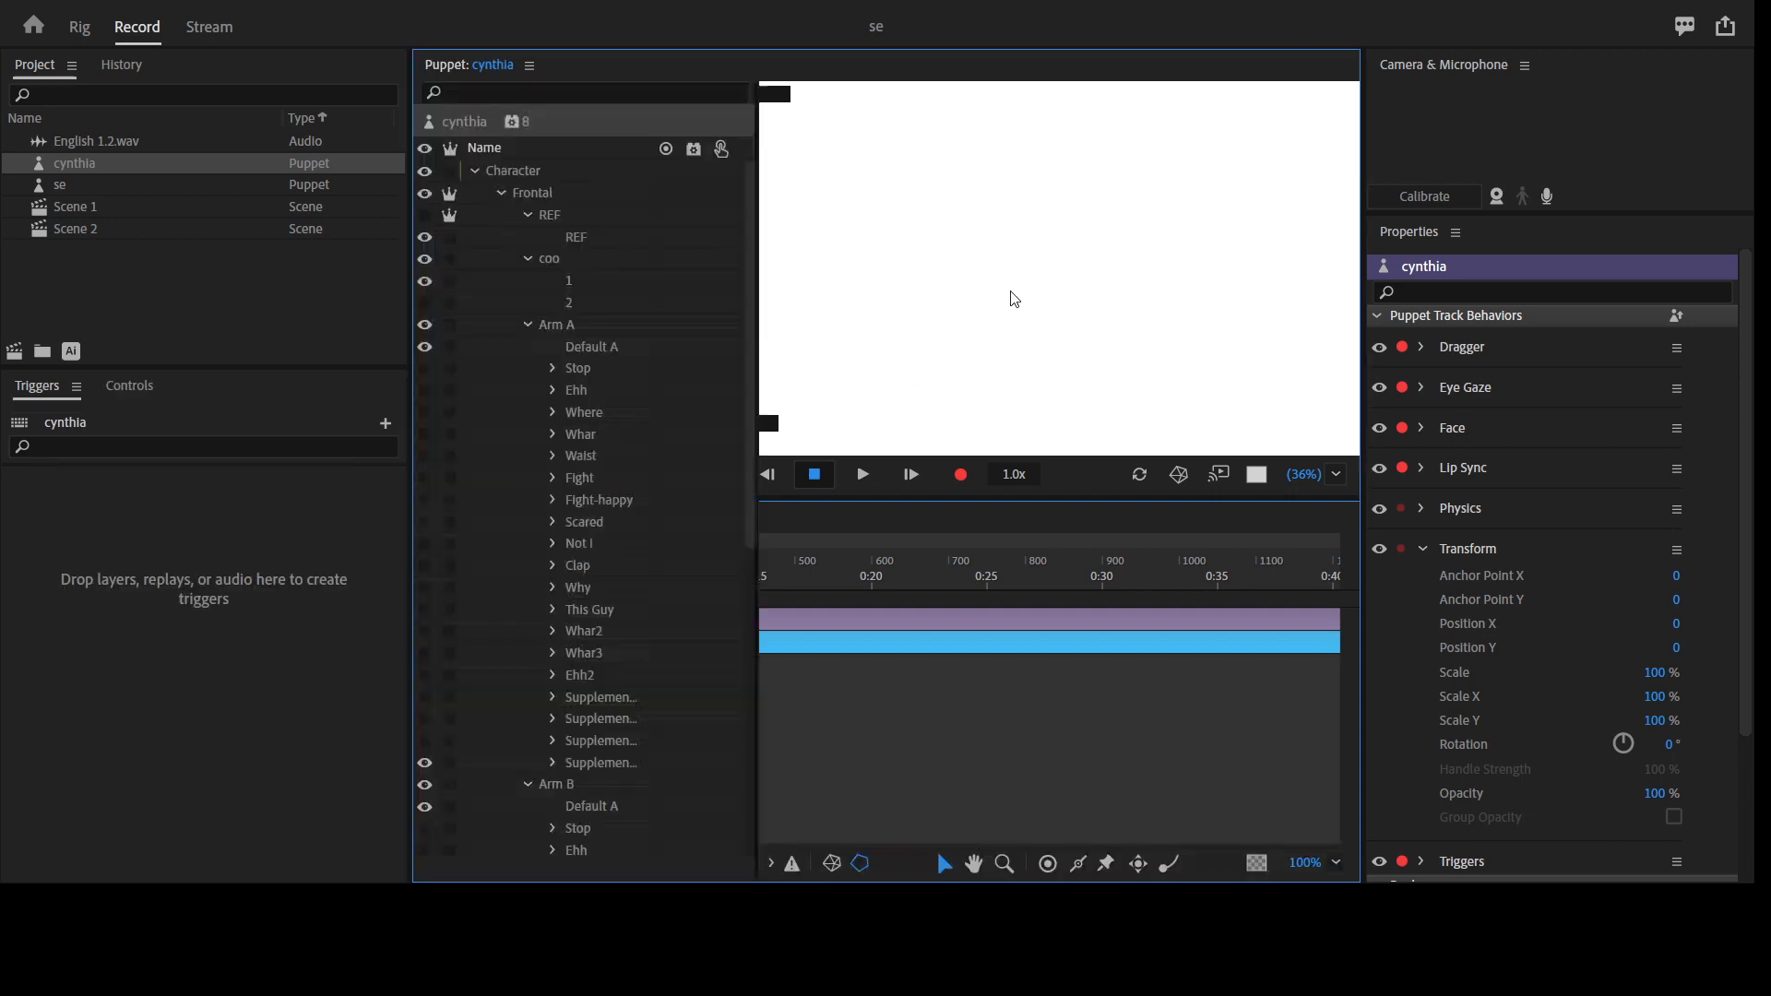
Collapse the Arm A, Arm B, coo, REF, Head and Body groups in the puppet's layer list
left_click(527, 325)
left_click(528, 347)
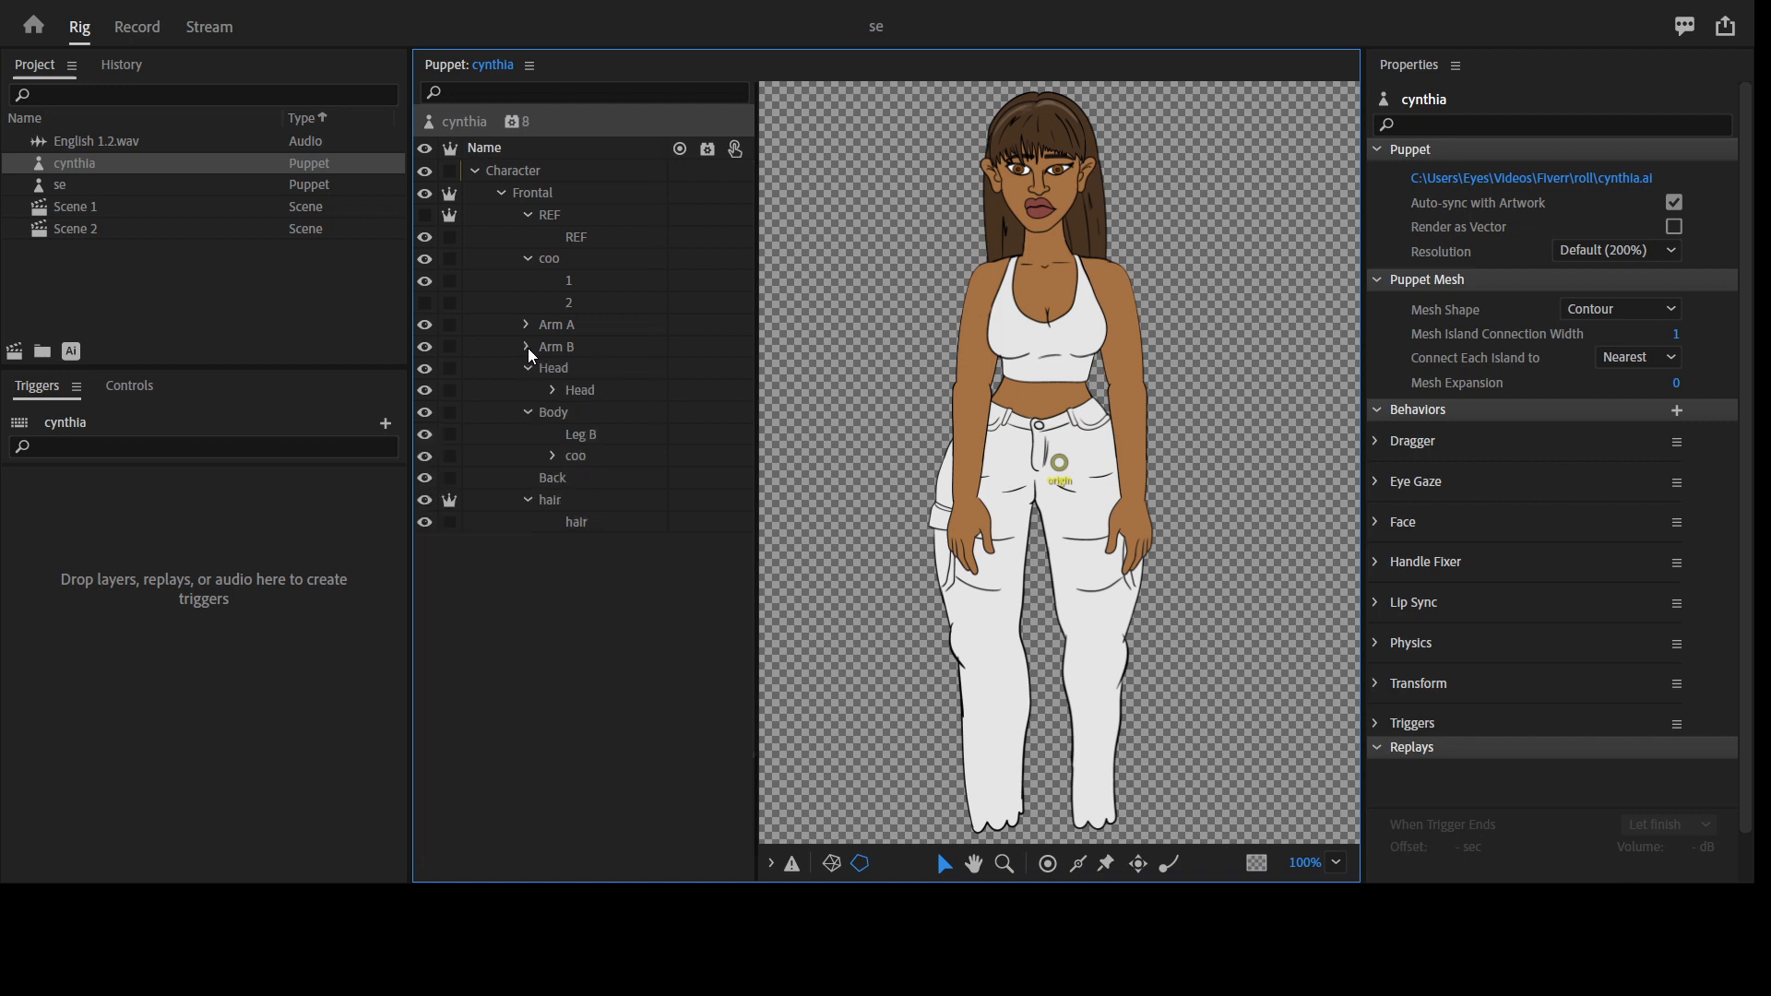
left_click(526, 259)
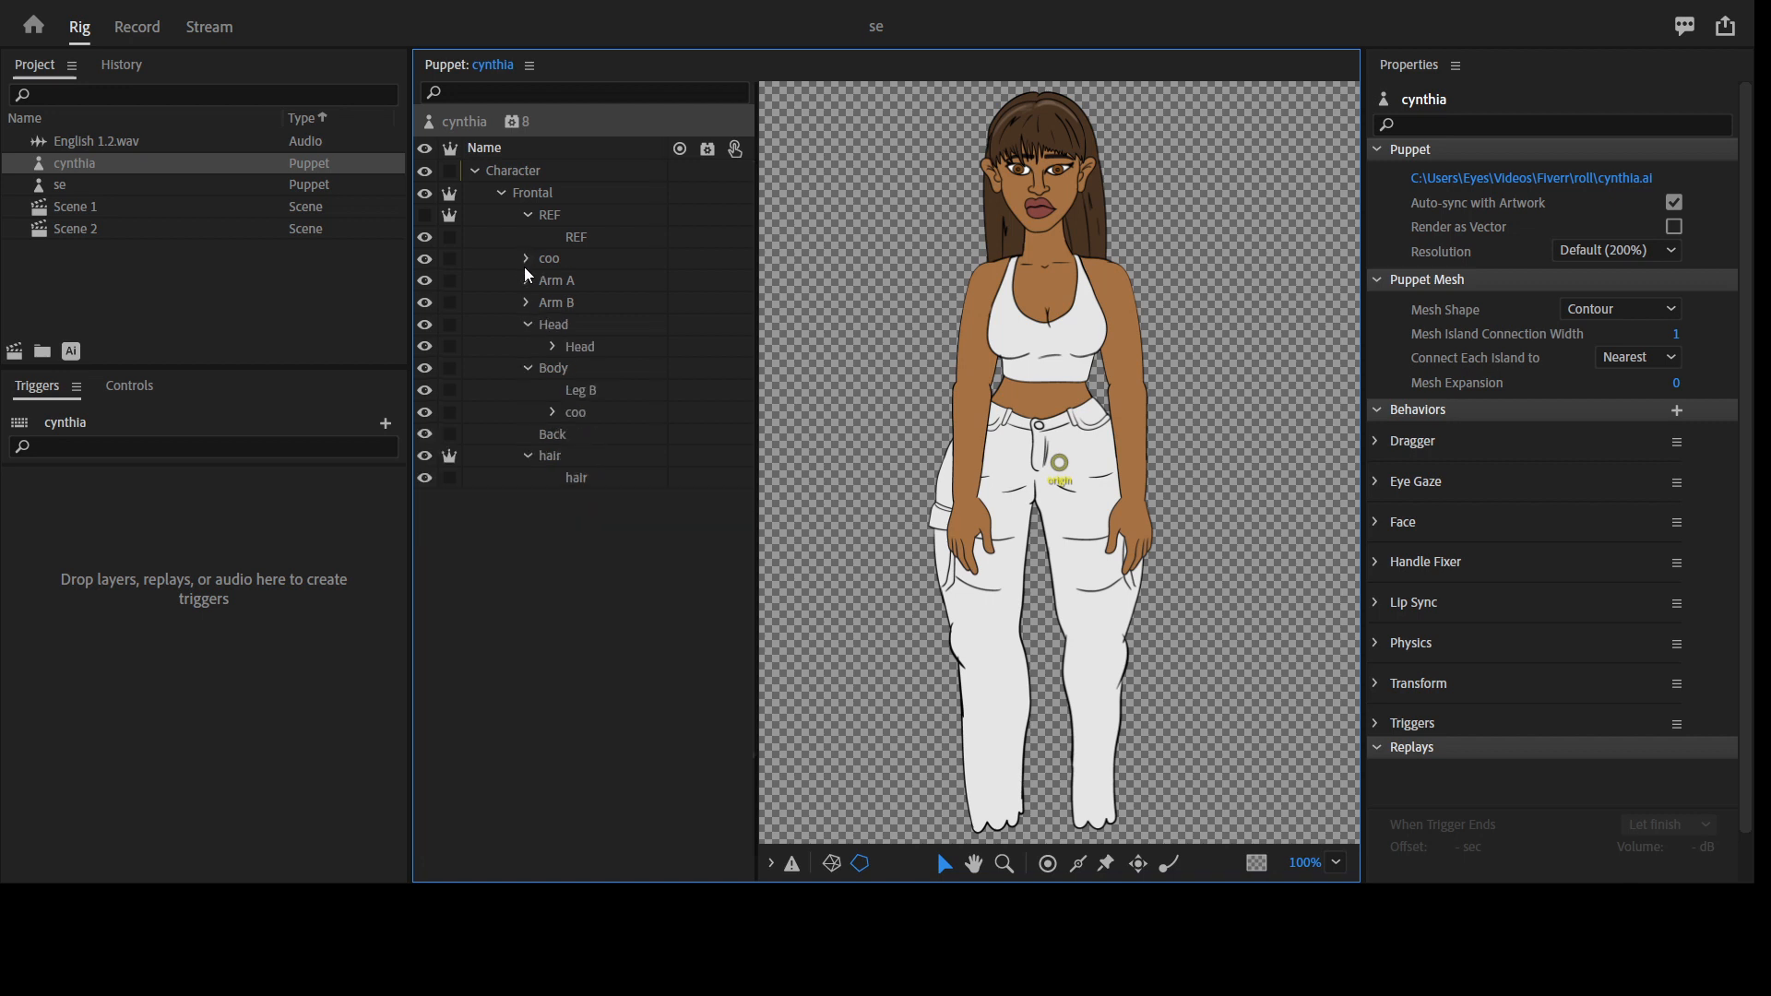
left_click(528, 215)
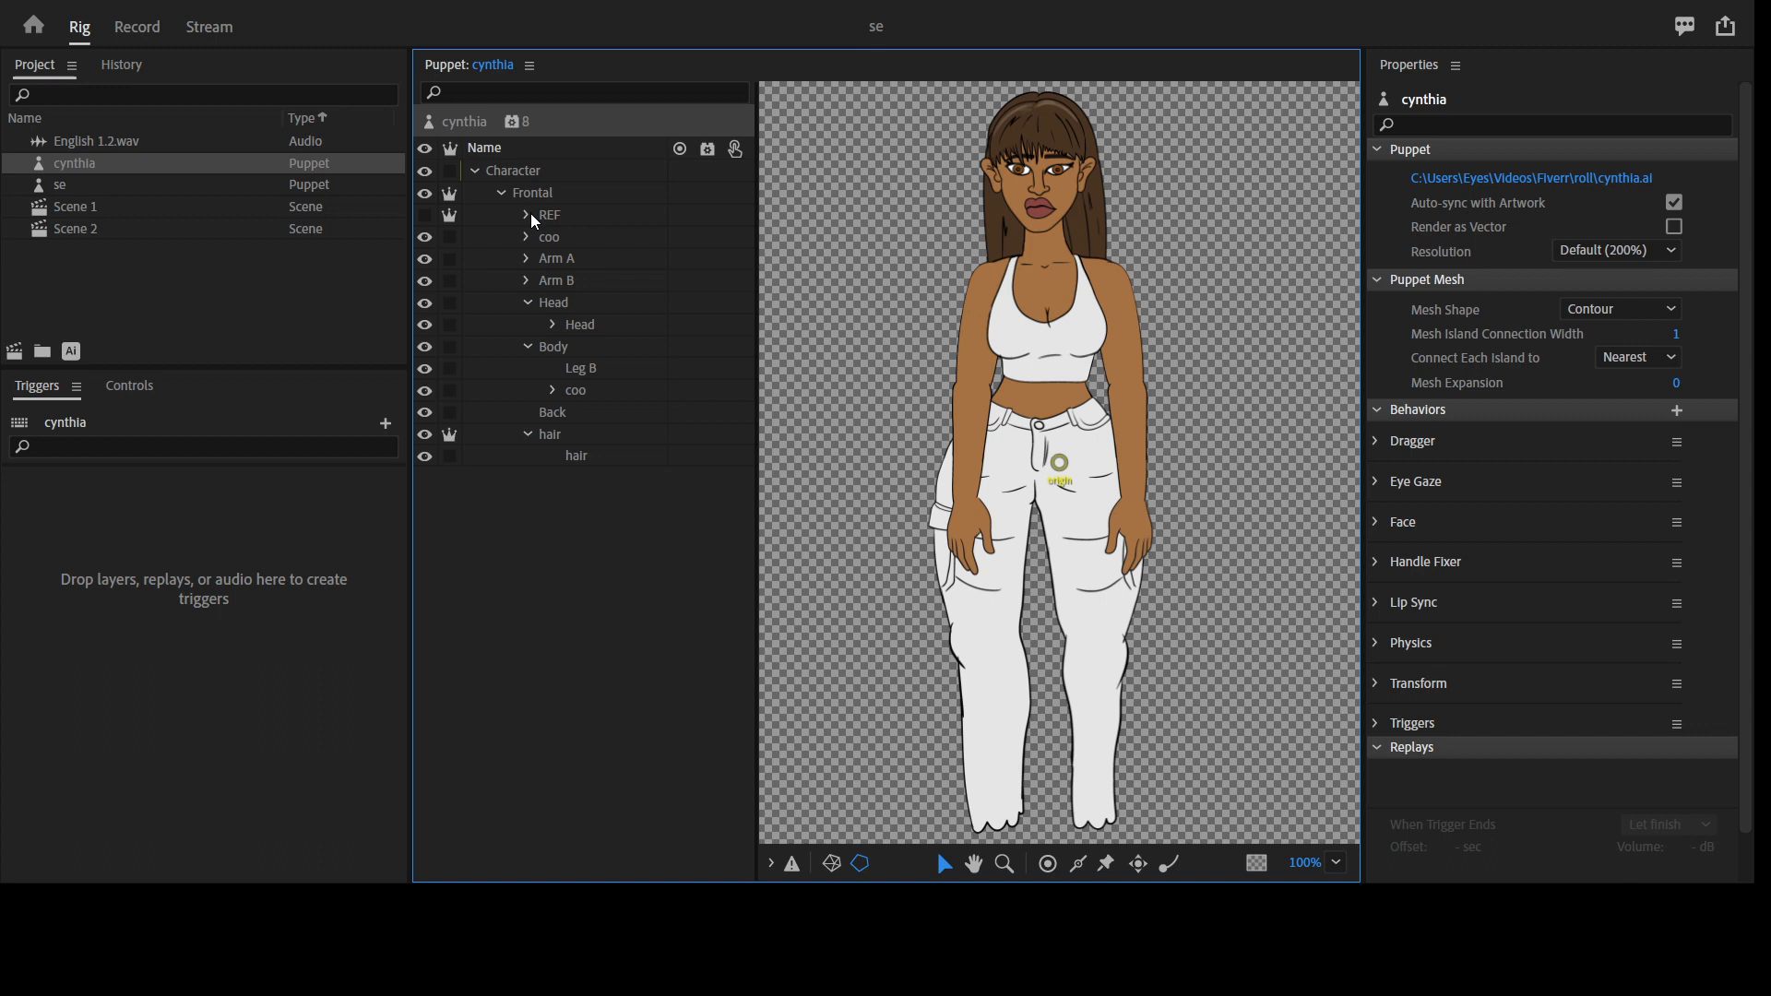
left_click(529, 304)
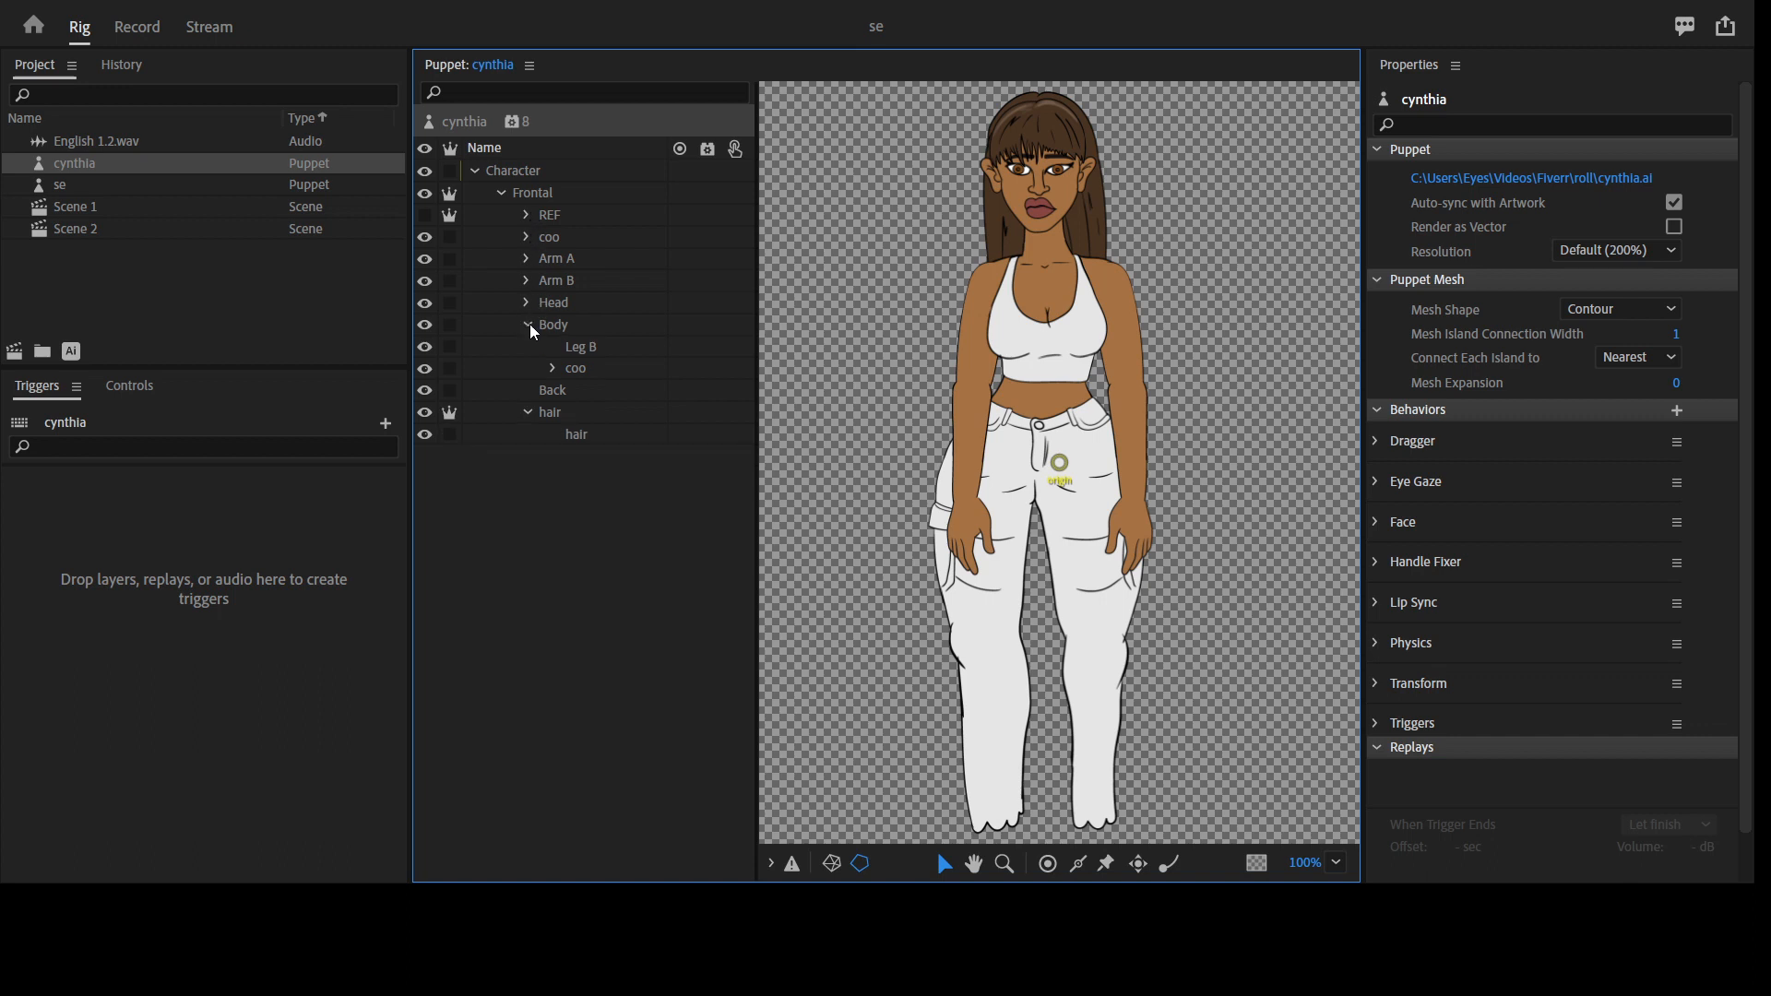
left_click(528, 325)
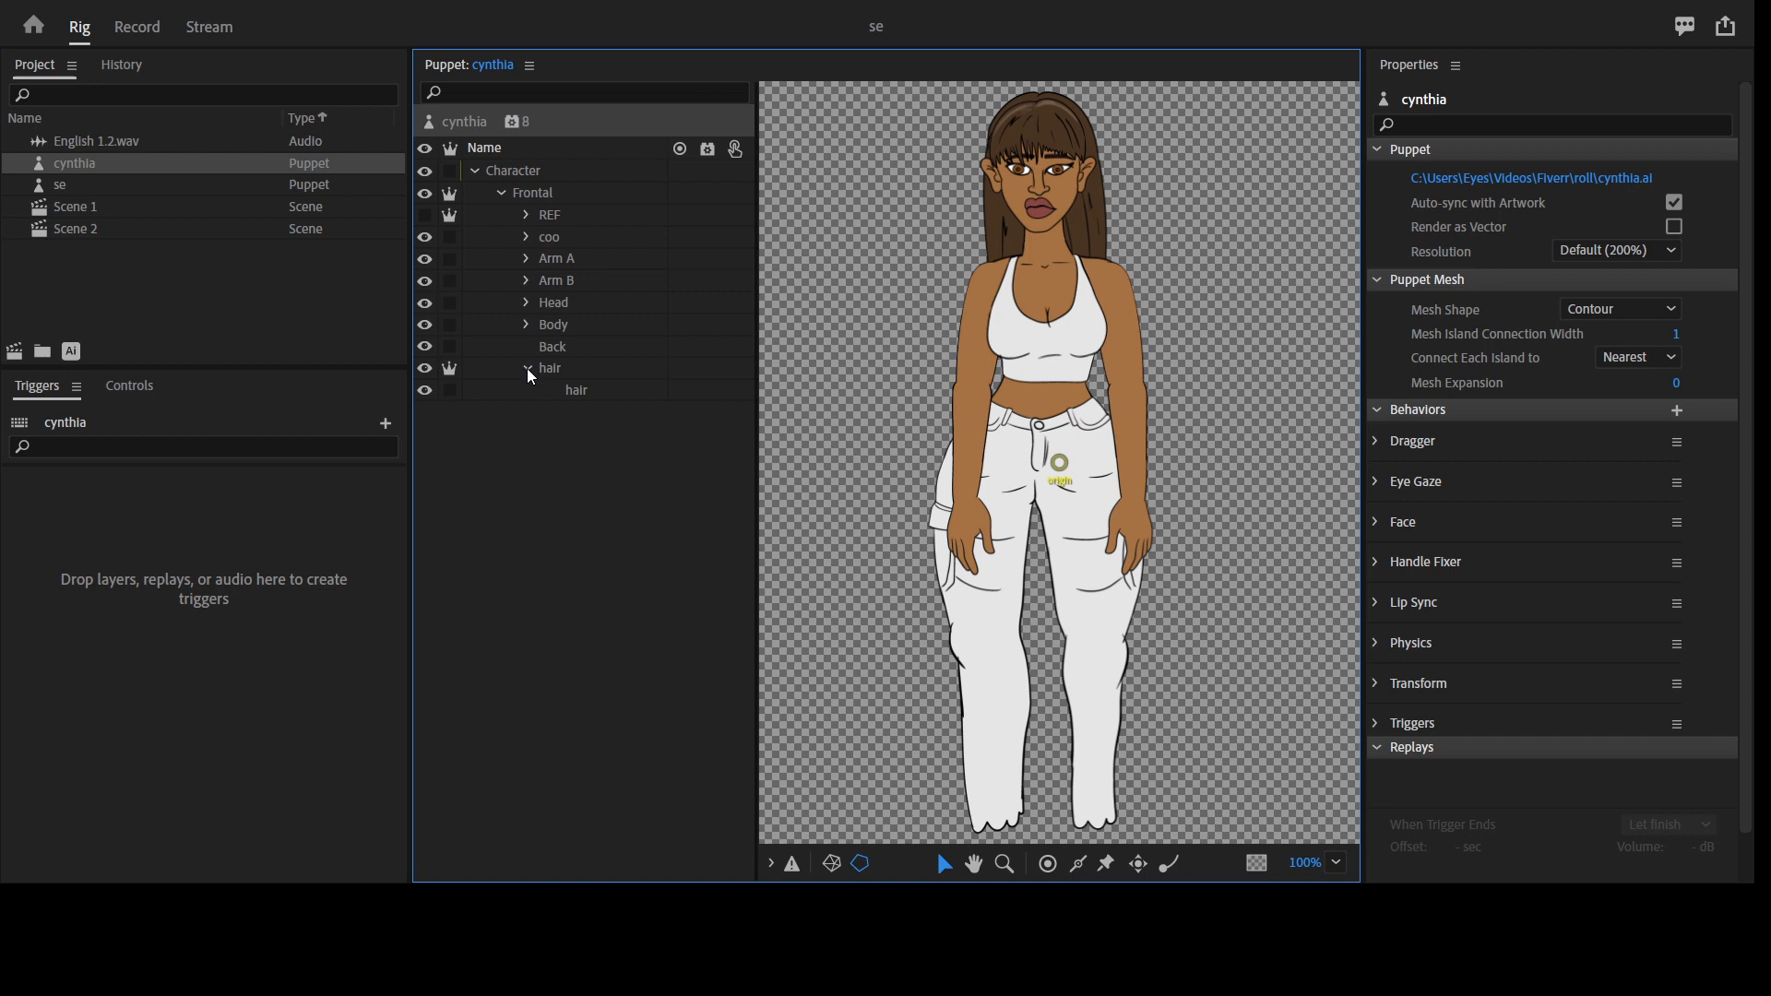
Expand the Head group and its nested Head layer down to the contents of the FFT group
left_click(559, 302)
left_click(525, 304)
left_click(582, 326)
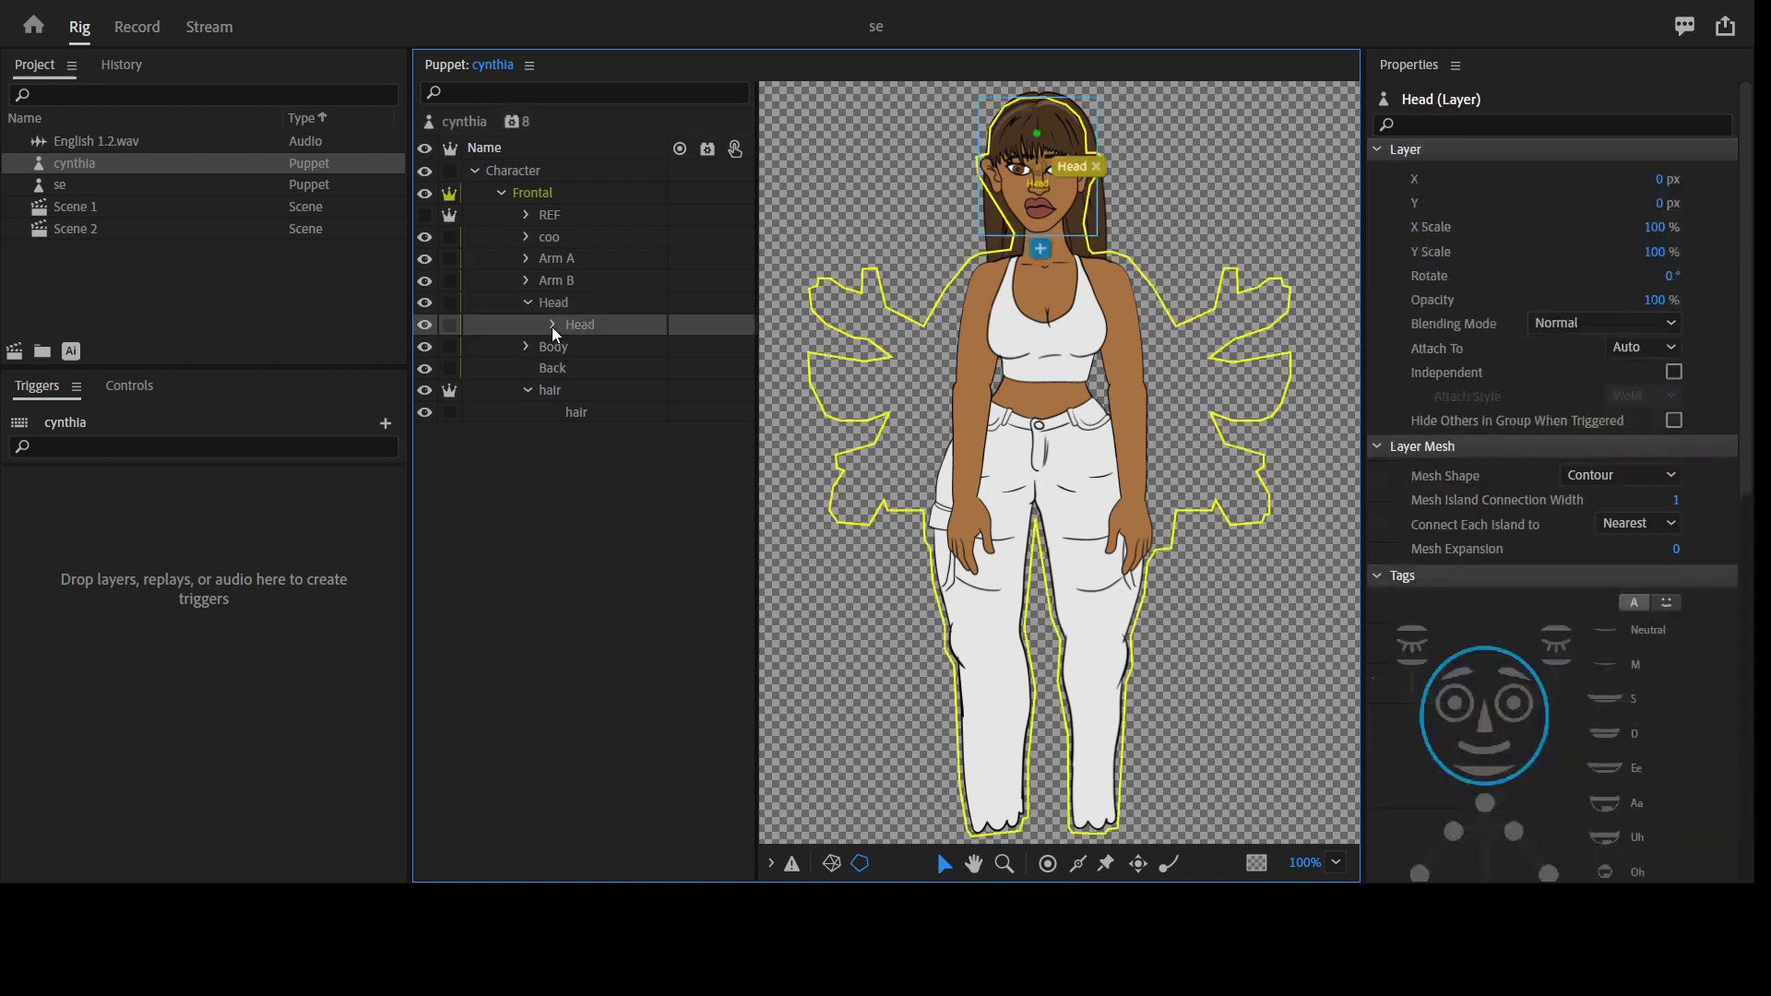
left_click(553, 324)
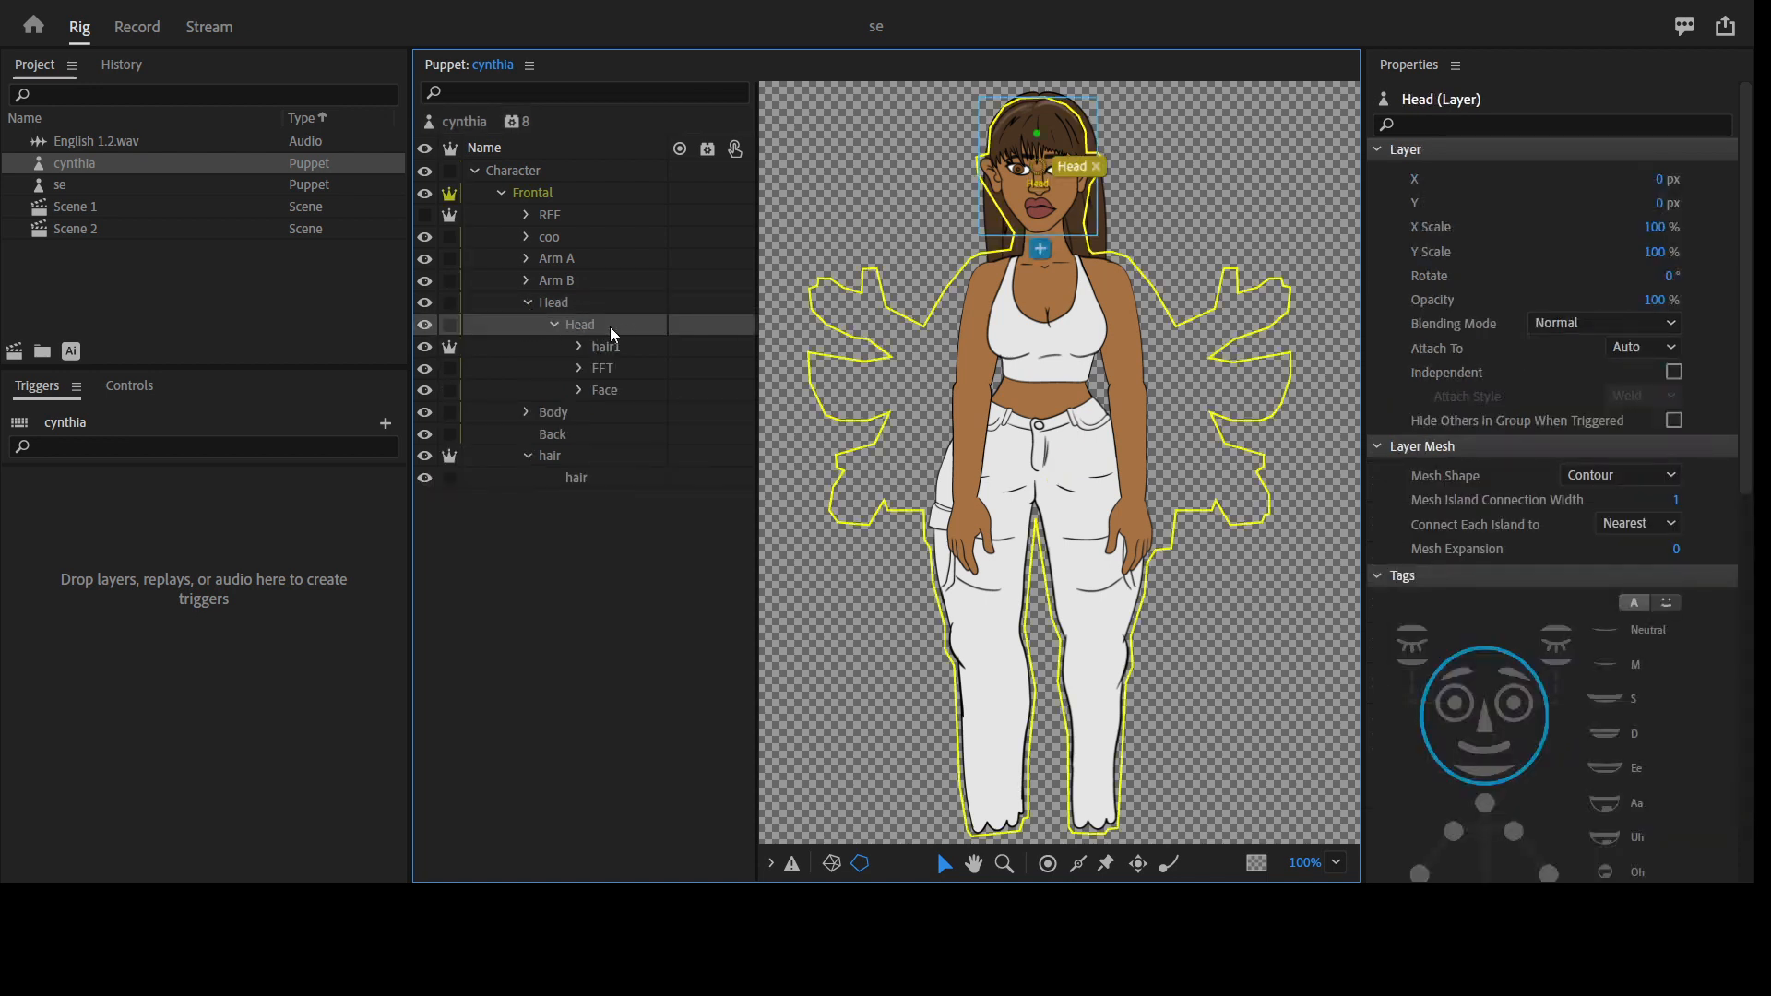
left_click(578, 369)
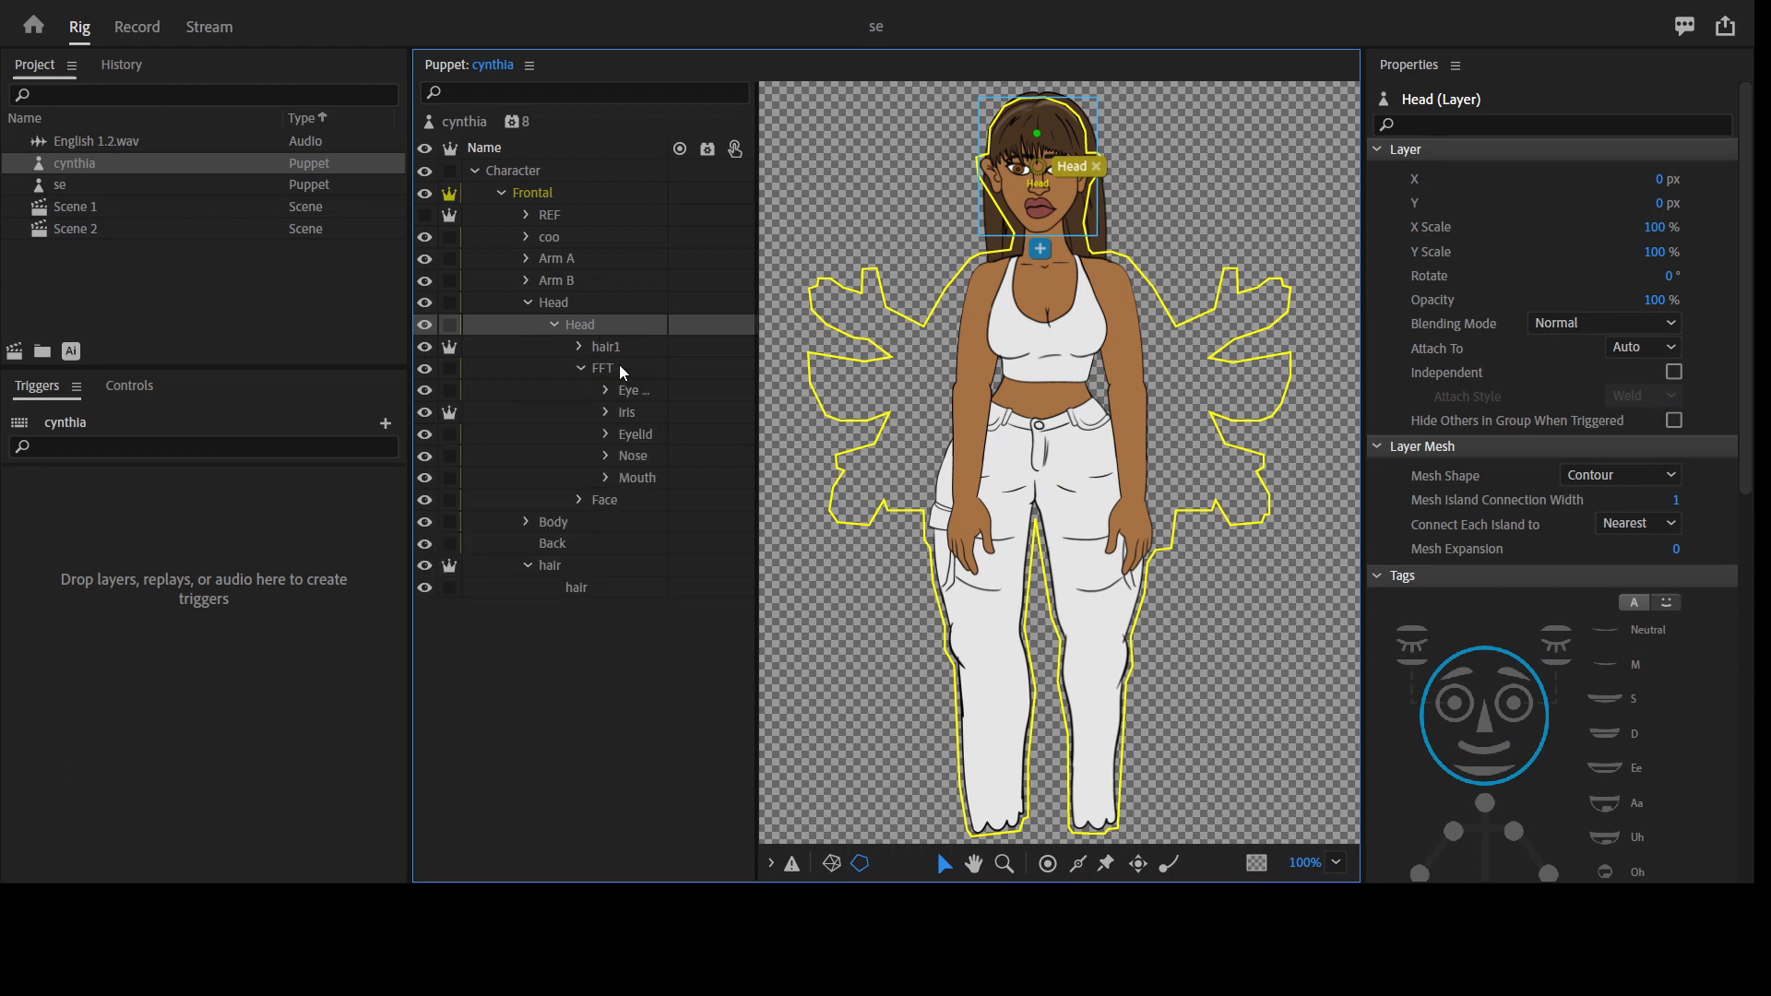
Examine the FFT and Face groups inside the head and the artwork layer they contain
left_click(618, 365)
left_click(617, 370)
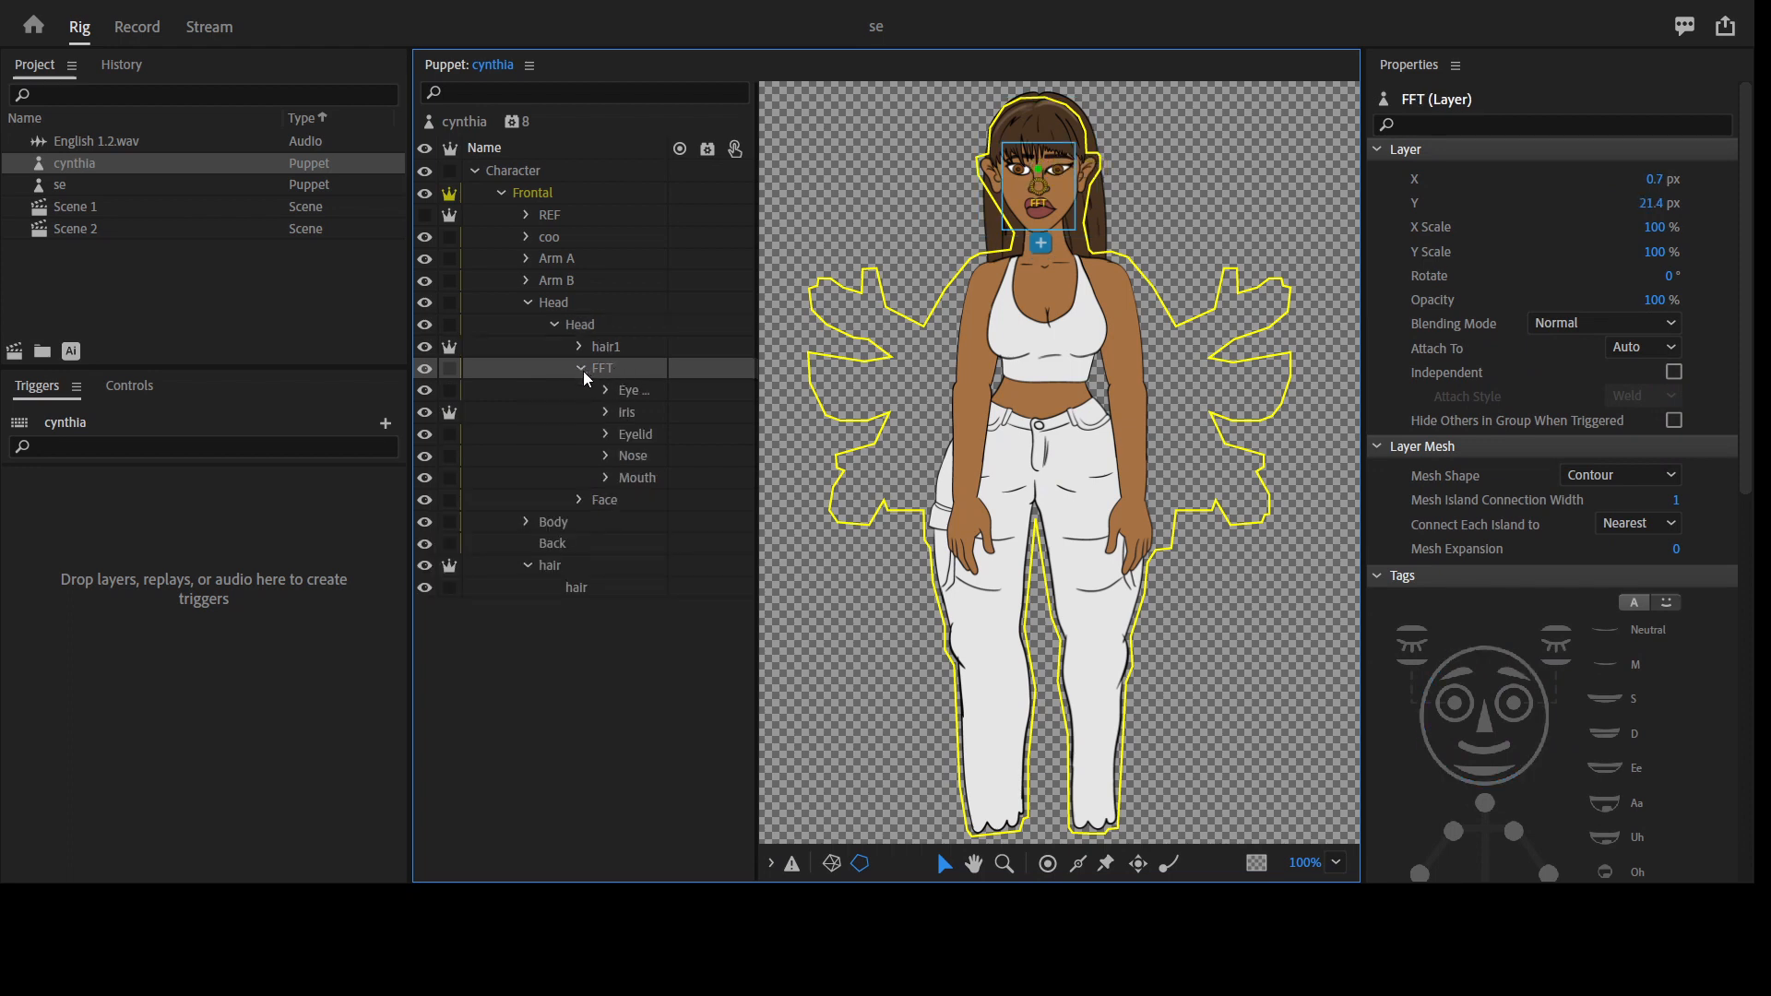
left_click(581, 368)
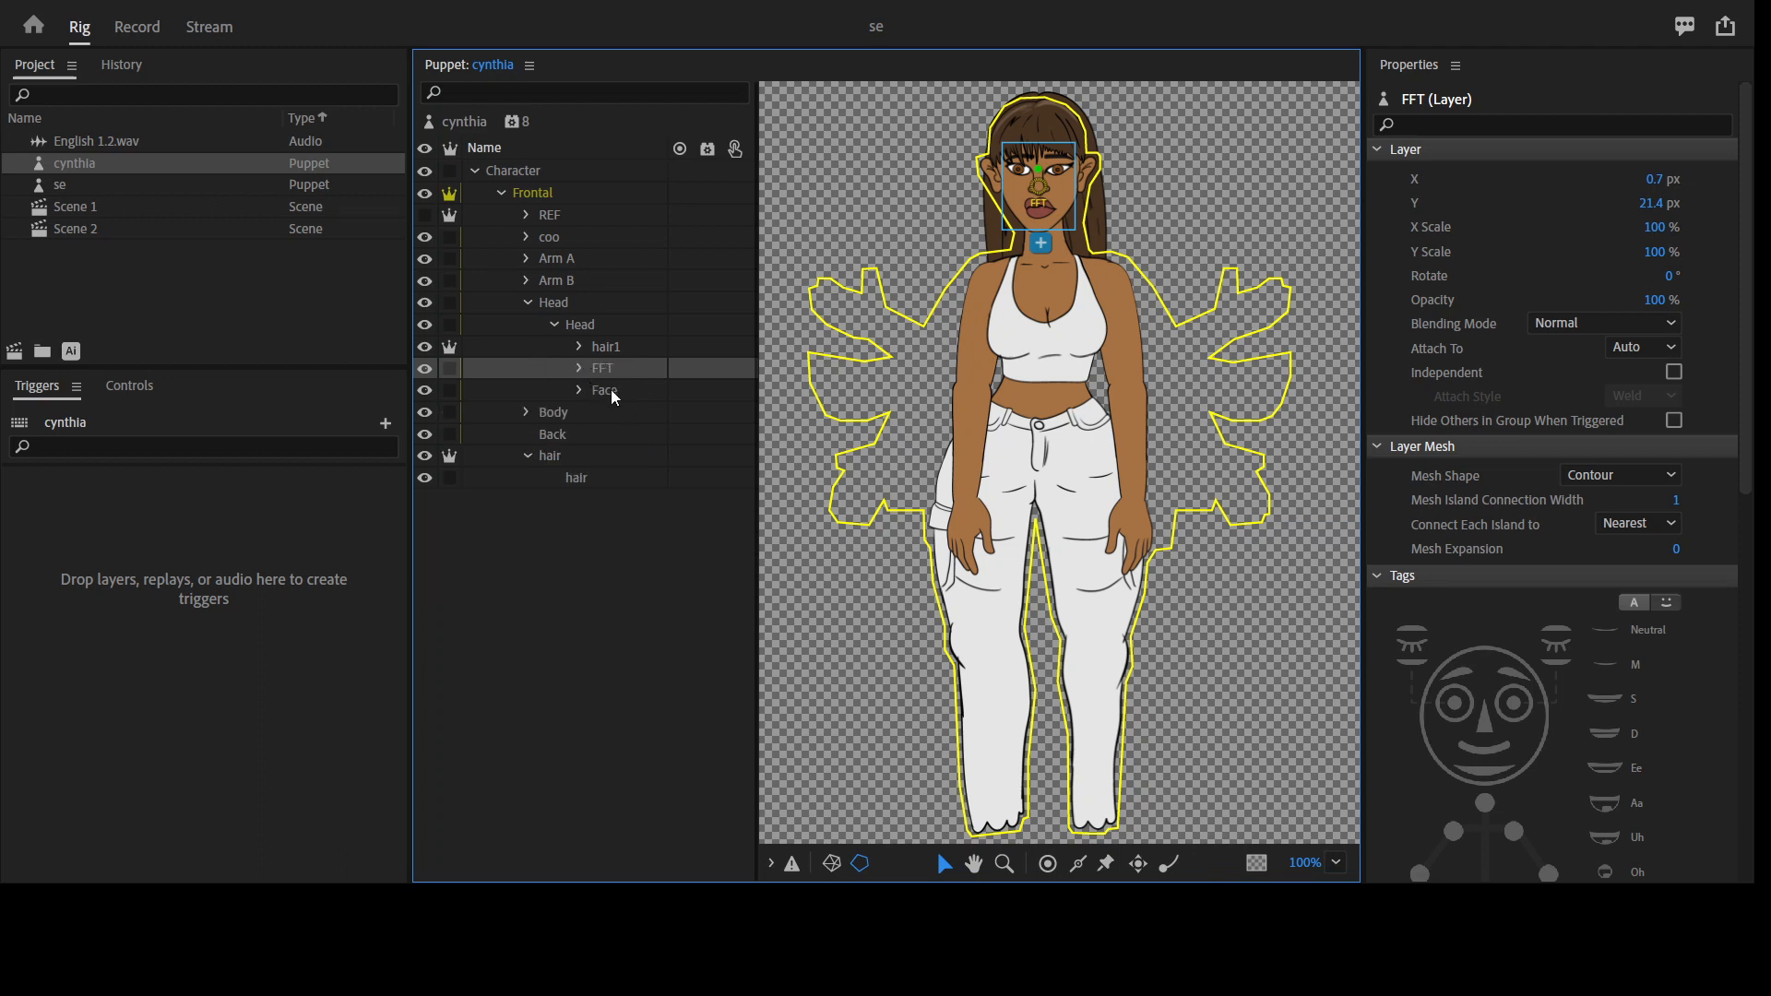
left_click(609, 389)
left_click(578, 390)
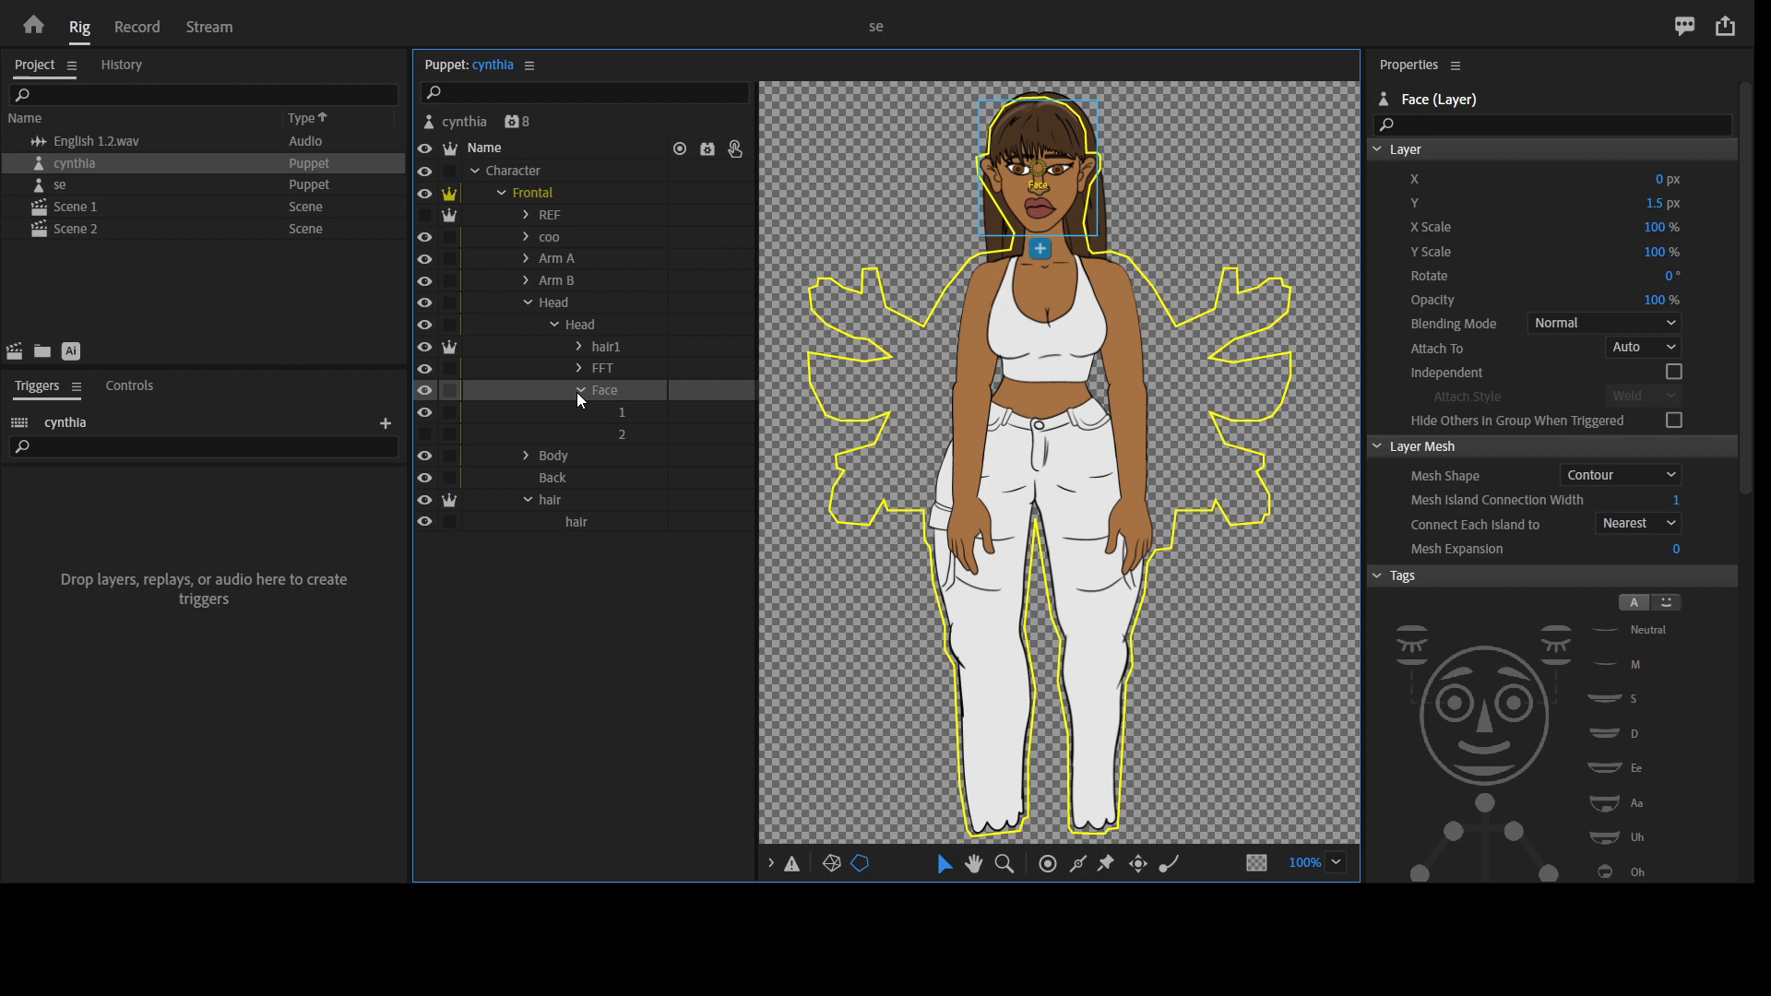
left_click(634, 412)
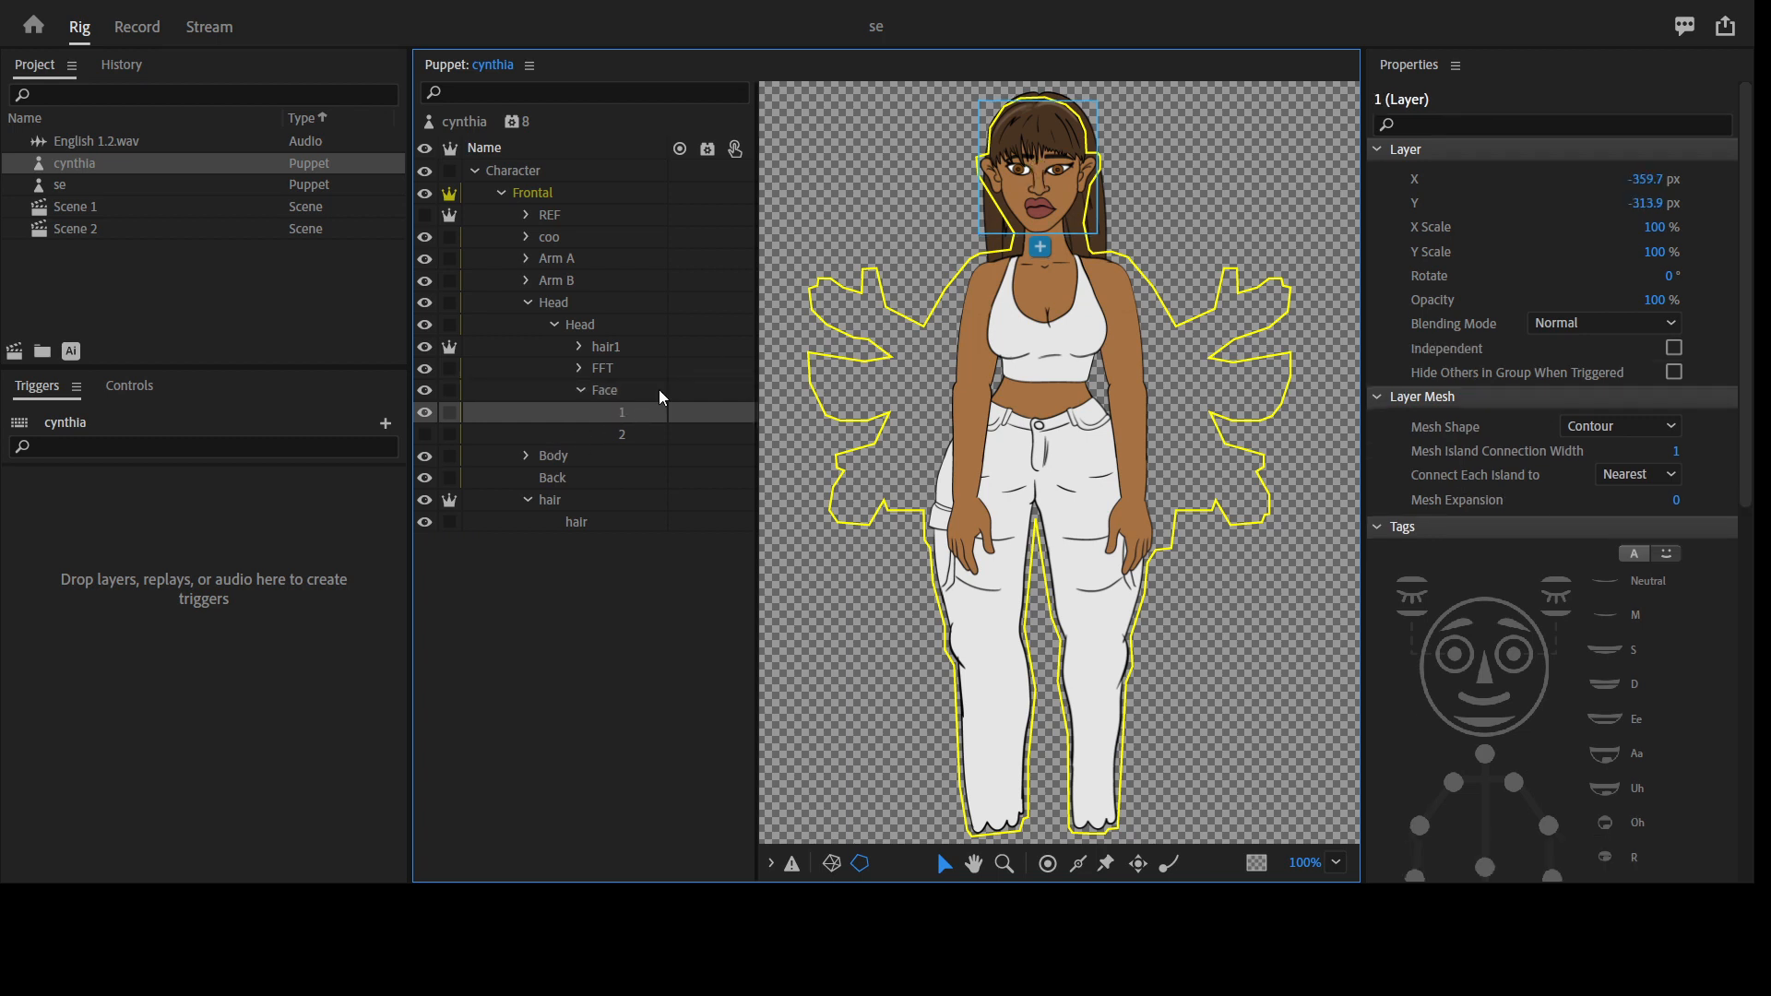
left_click(579, 392)
Expand the FFT and Eye Brow groups, widening the layer list so the layer names are readable
left_click(581, 368)
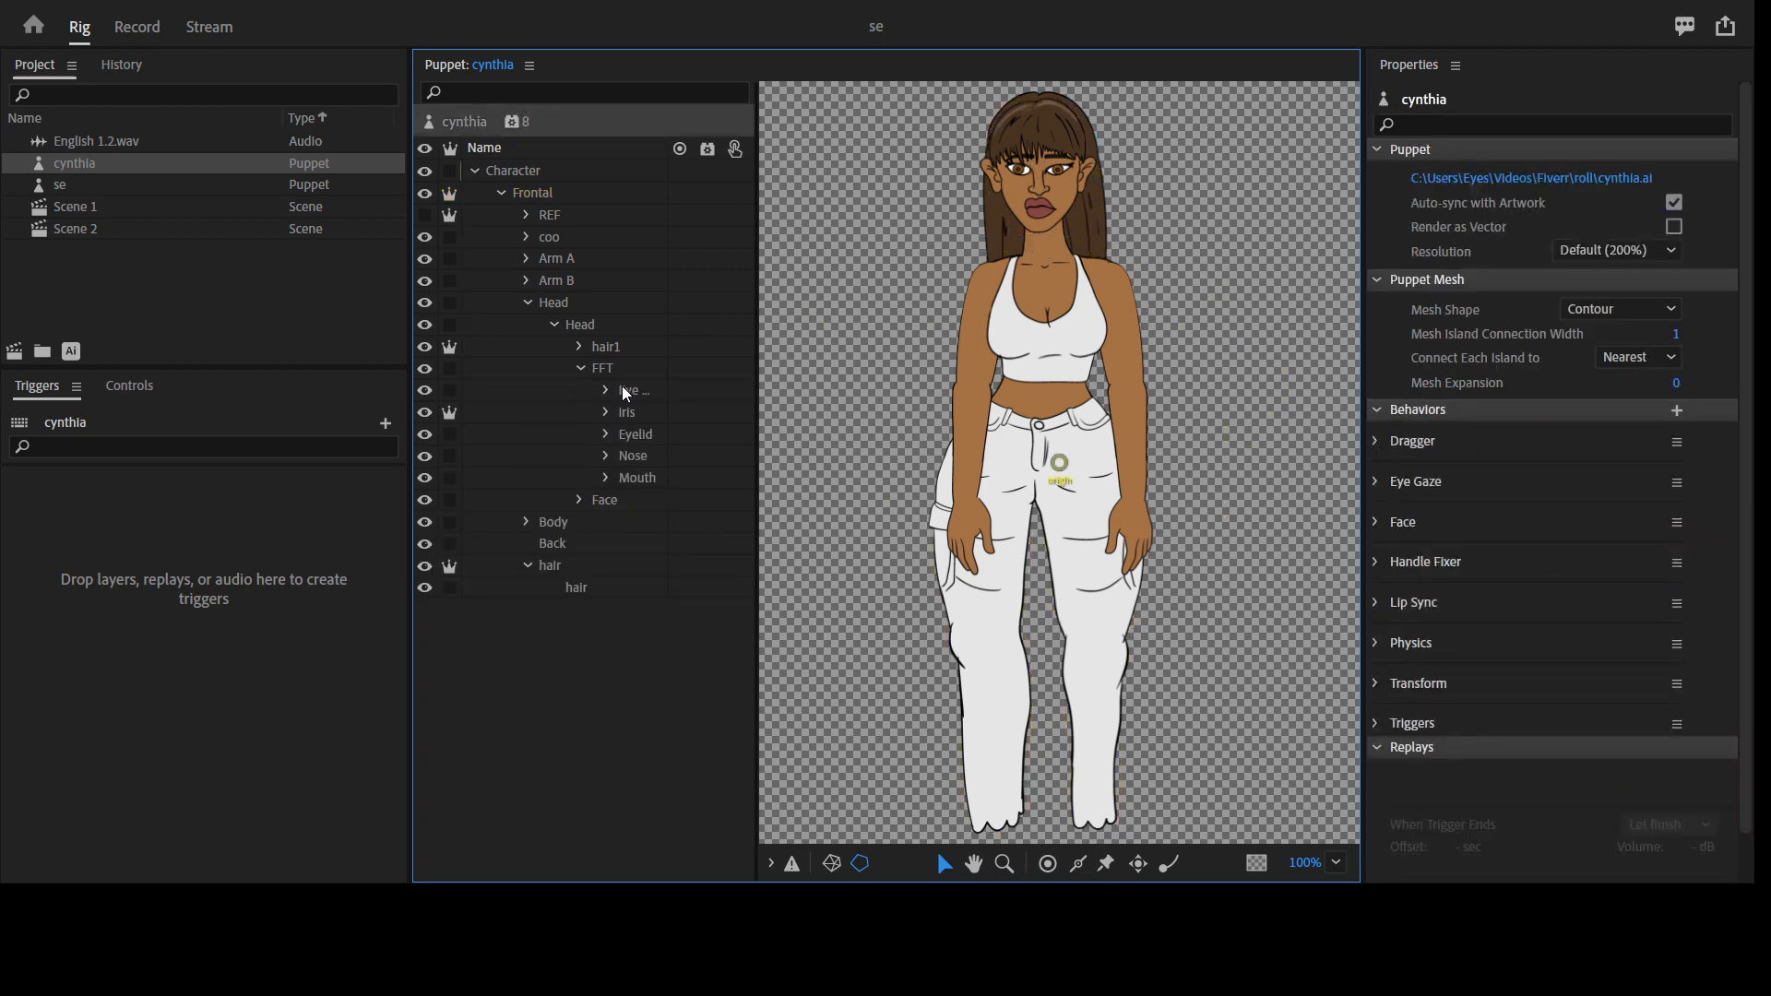
left_click(638, 393)
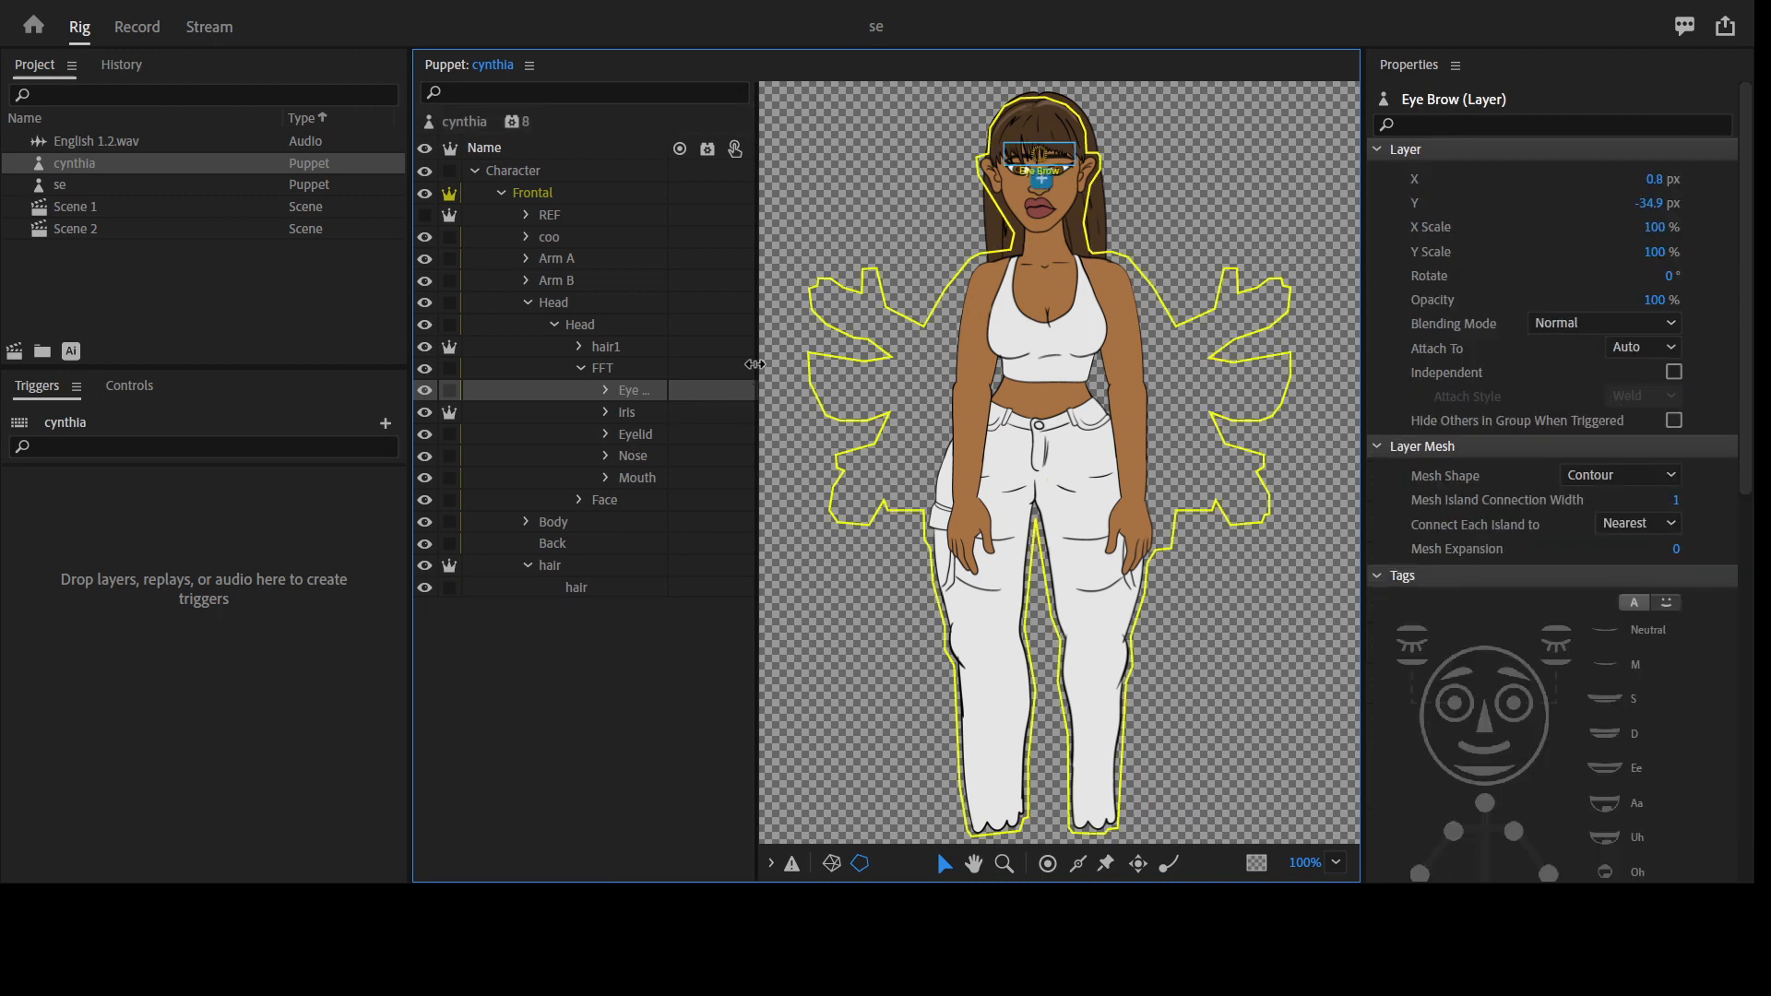
left_click_drag(758, 364, 803, 364)
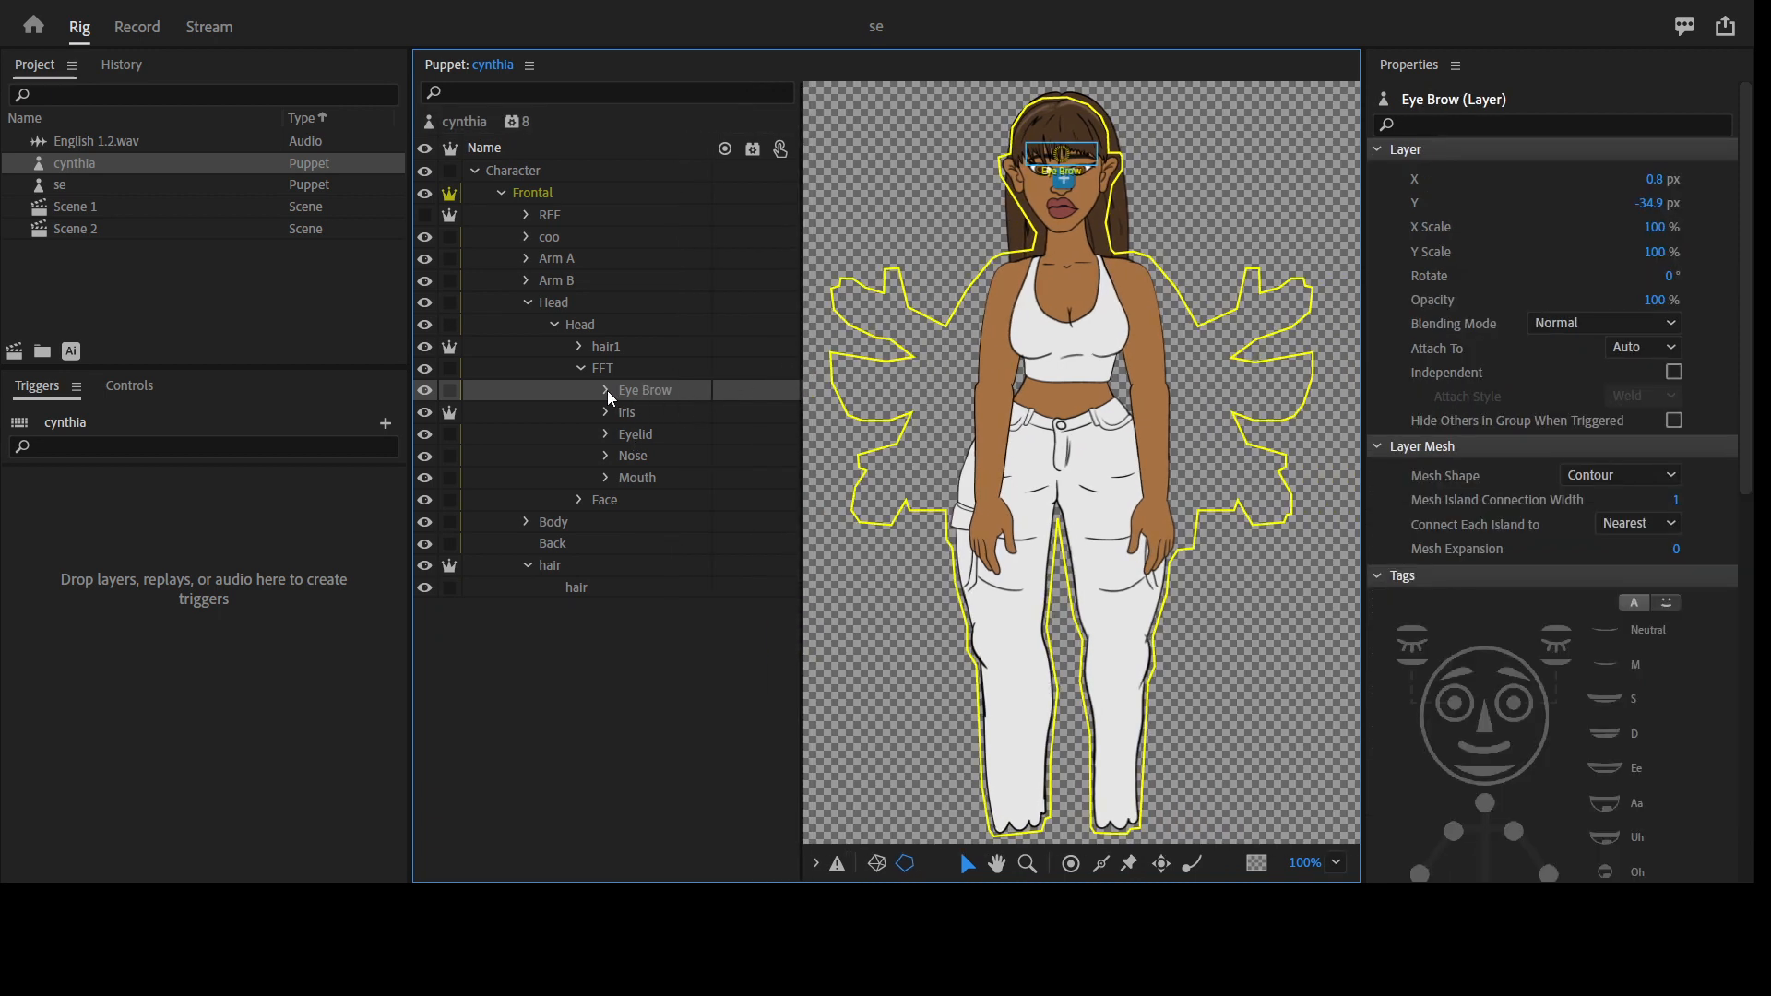
left_click(607, 390)
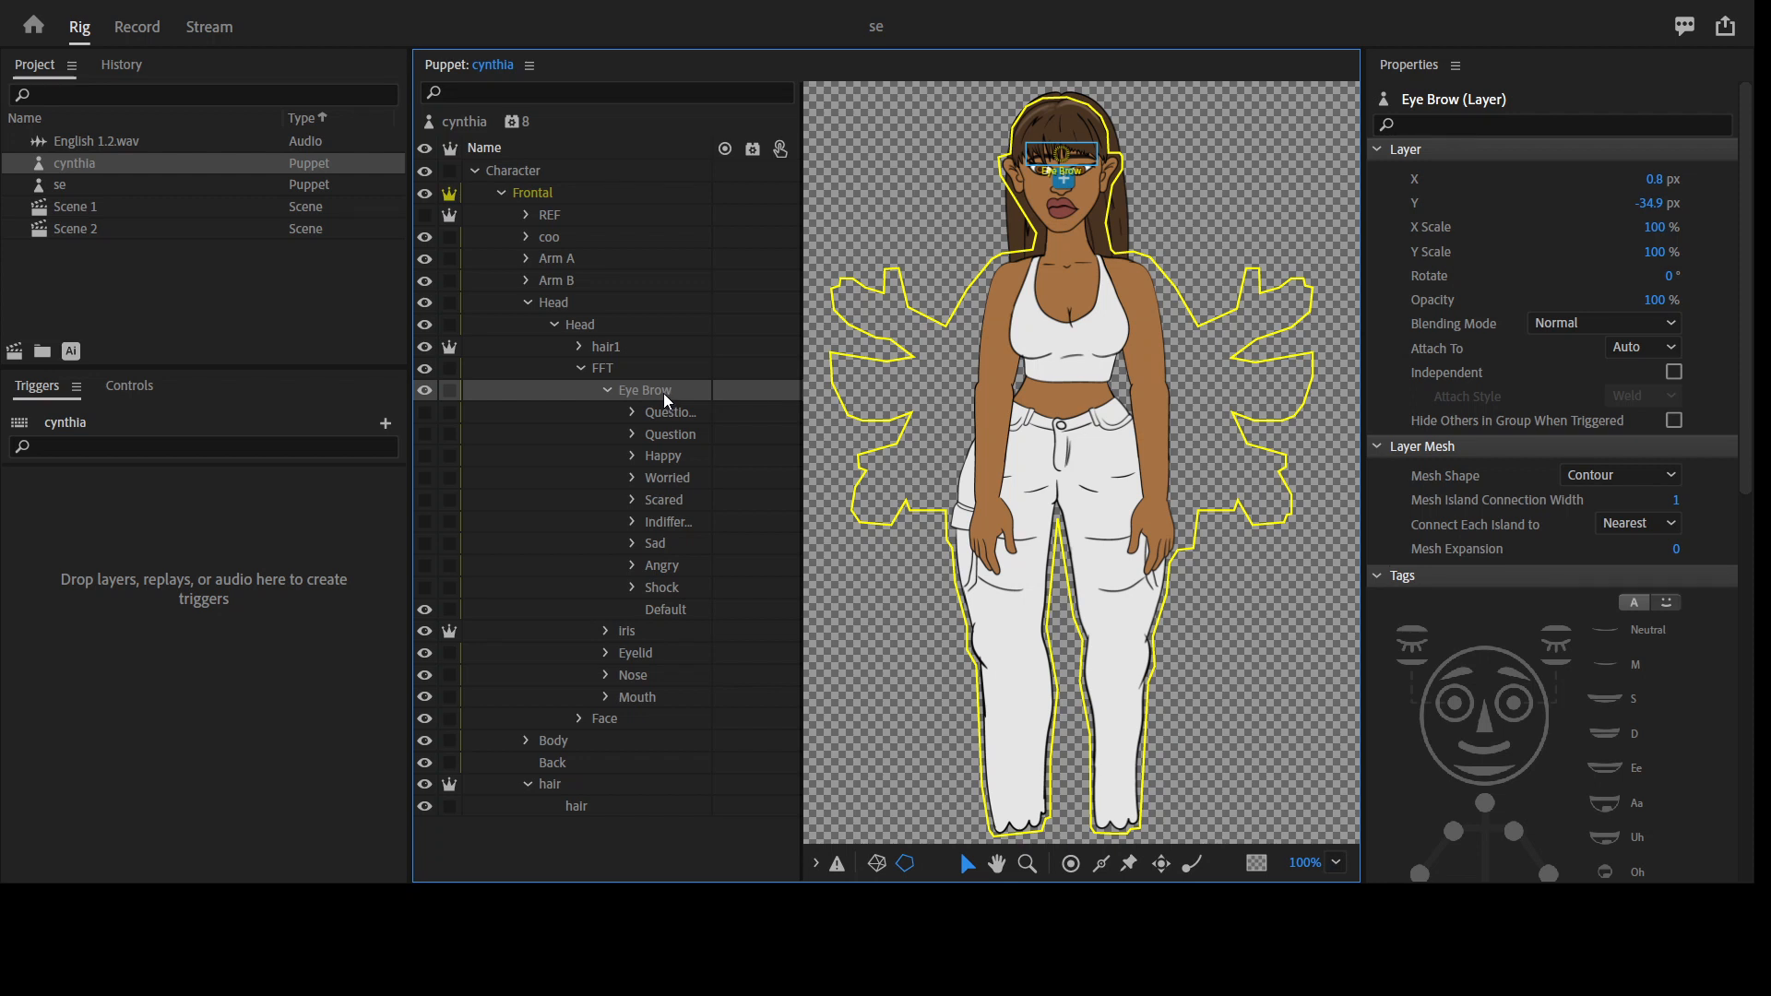
Create a trigger swap set from the Eye Brow group and enable Latch for all its triggers, from Question2 to Default
left_click_drag(656, 390, 215, 830)
left_click(164, 506)
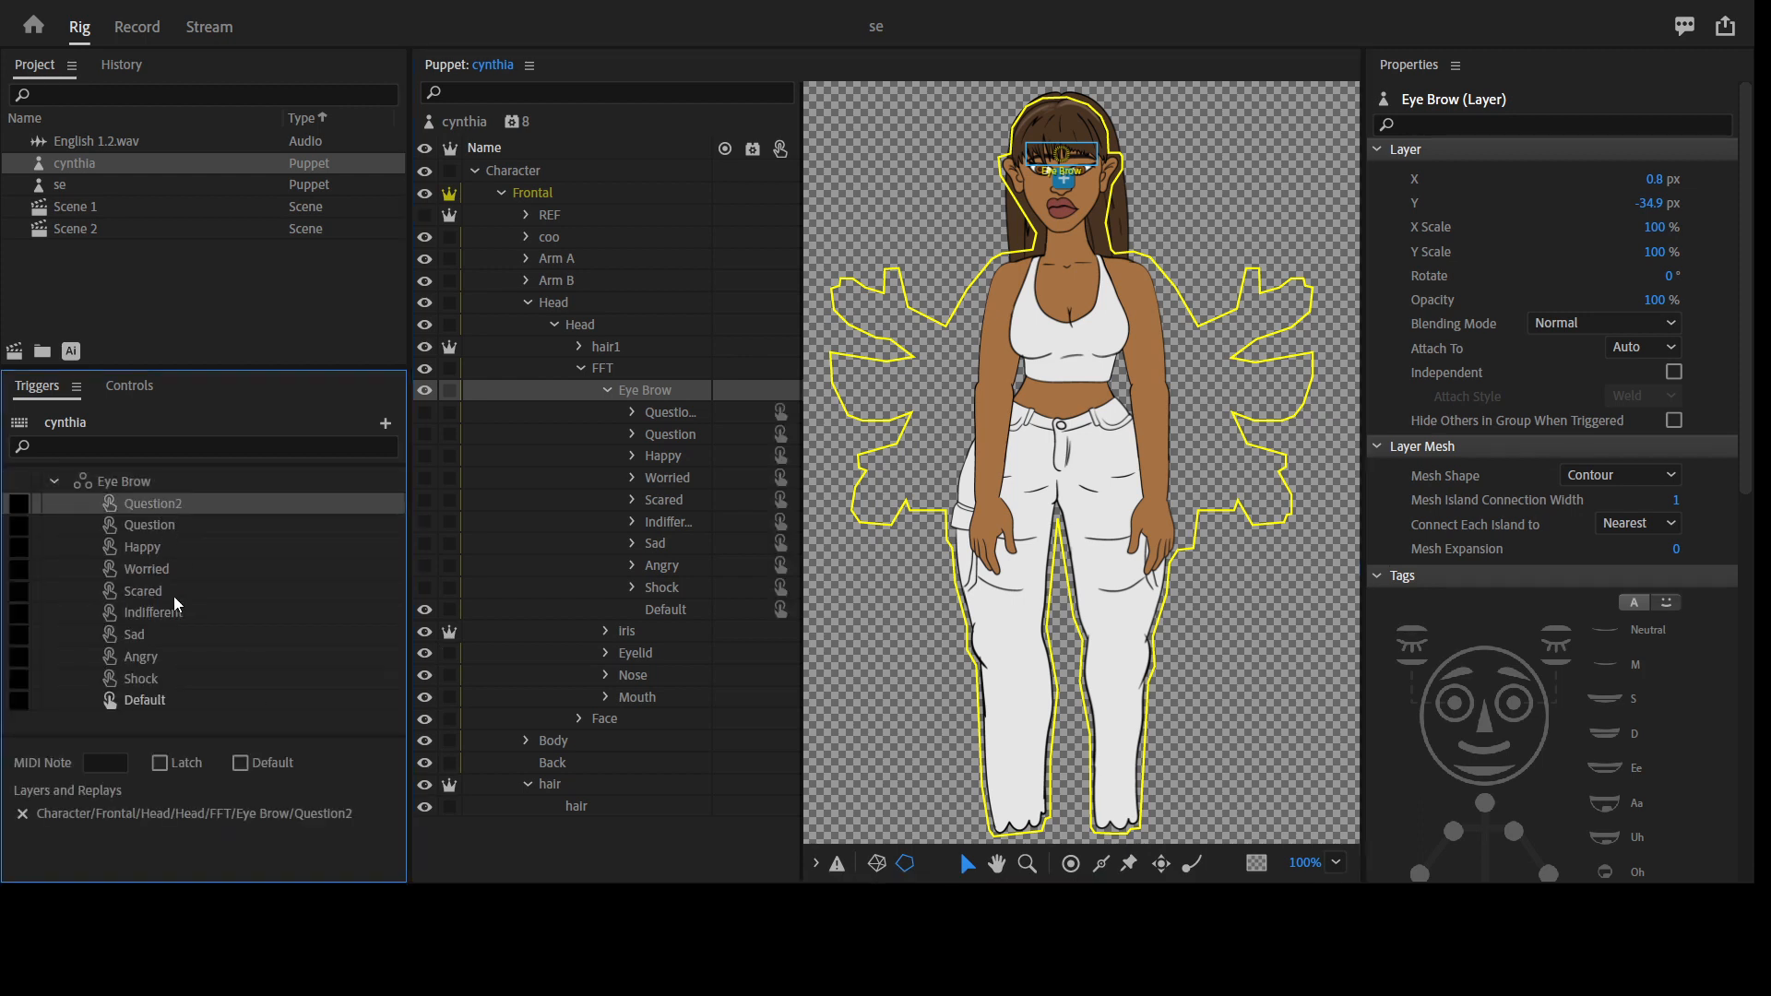
left_click(170, 699, "shift")
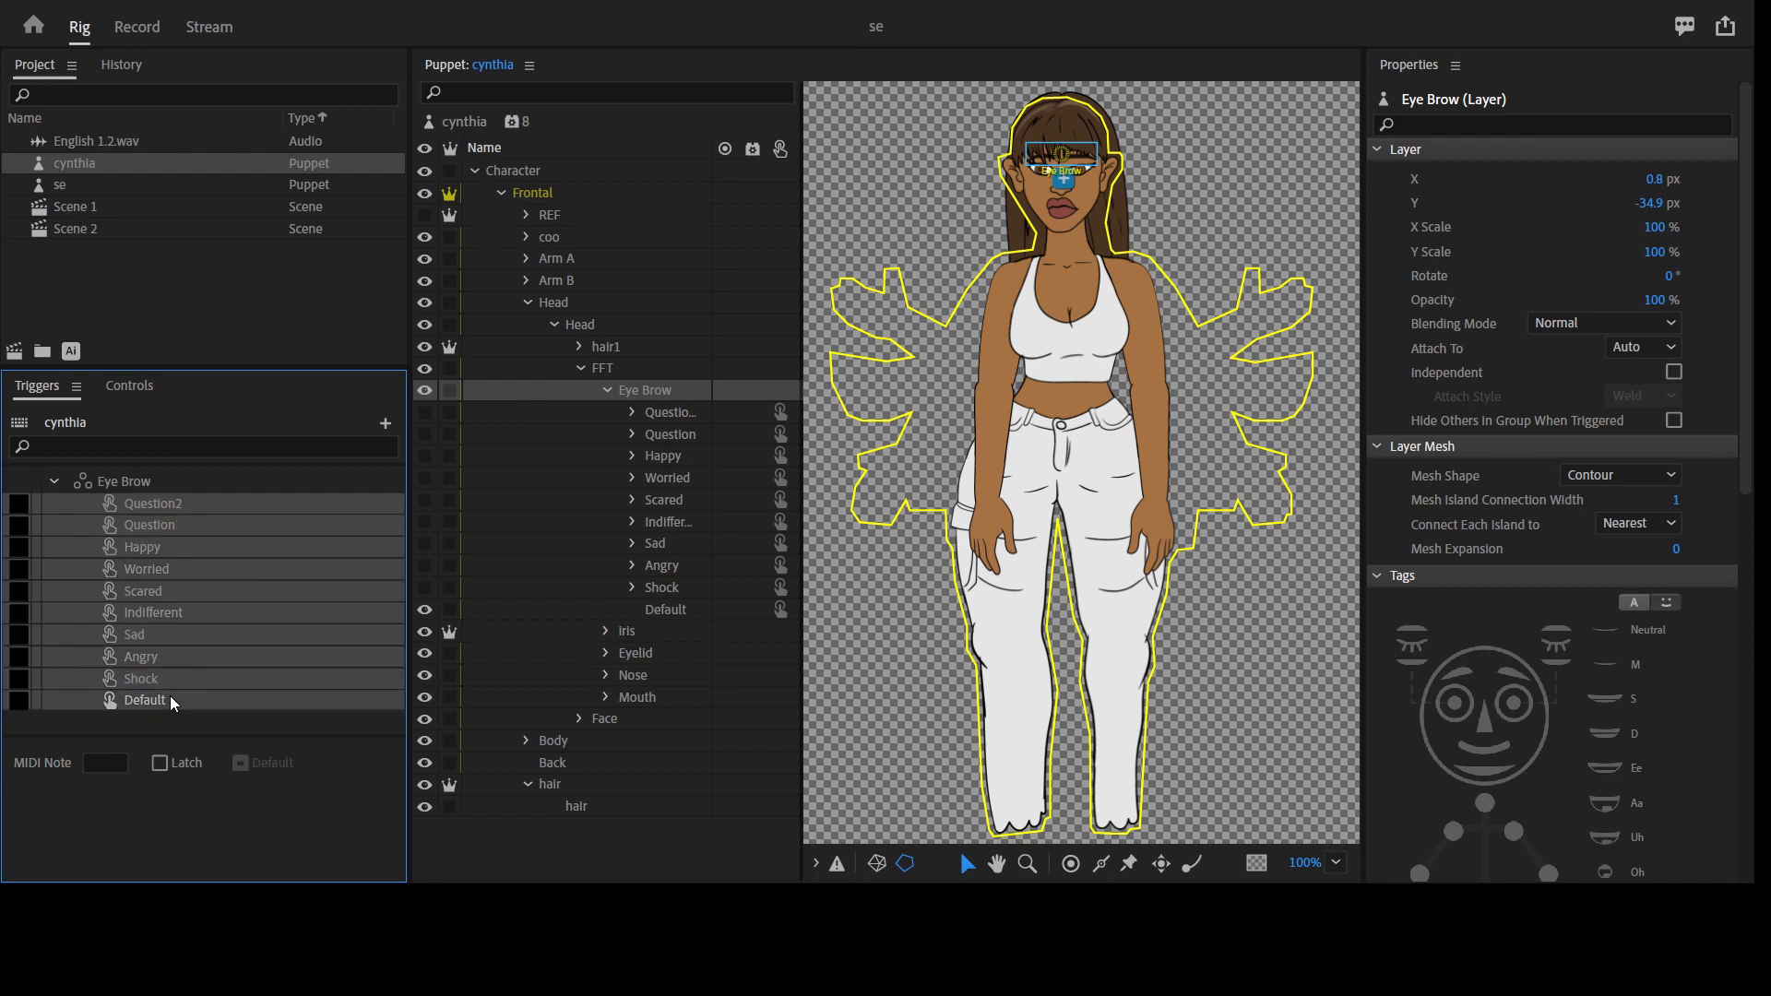
left_click(159, 763)
Preview the Shock eyebrows on the face up close and restore the Default eyebrows' visibility
left_click(1066, 171)
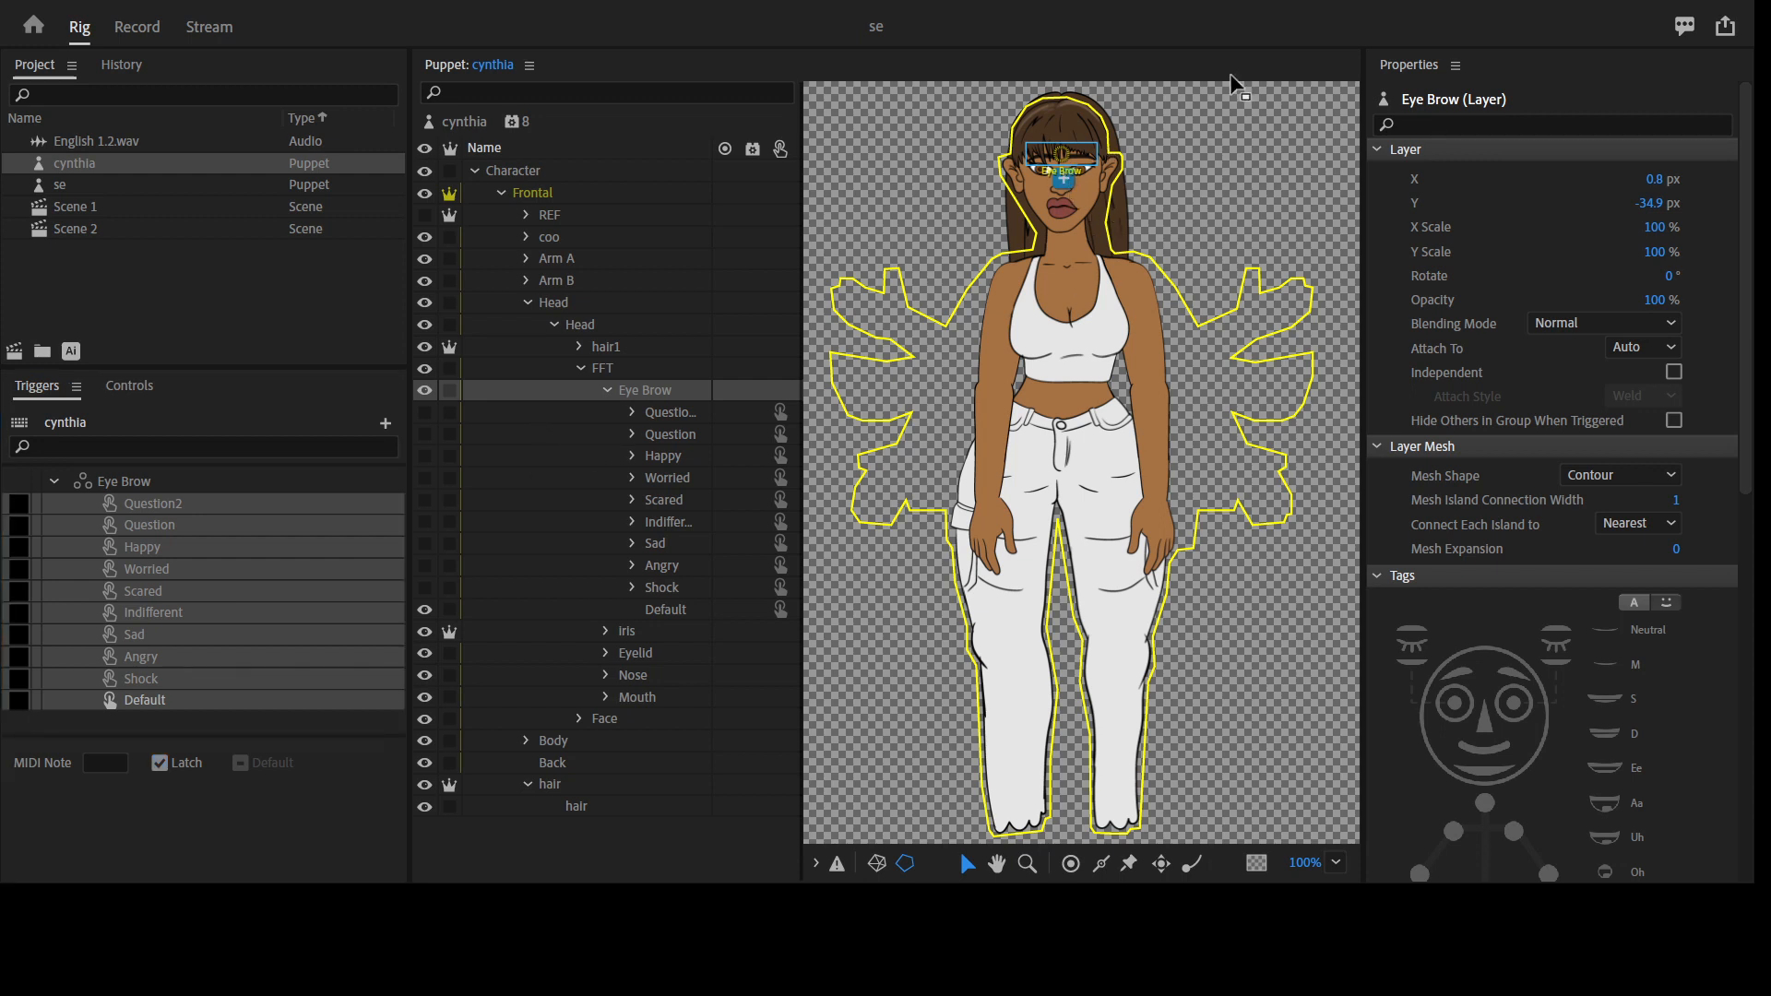
key("z")
left_click(1066, 162)
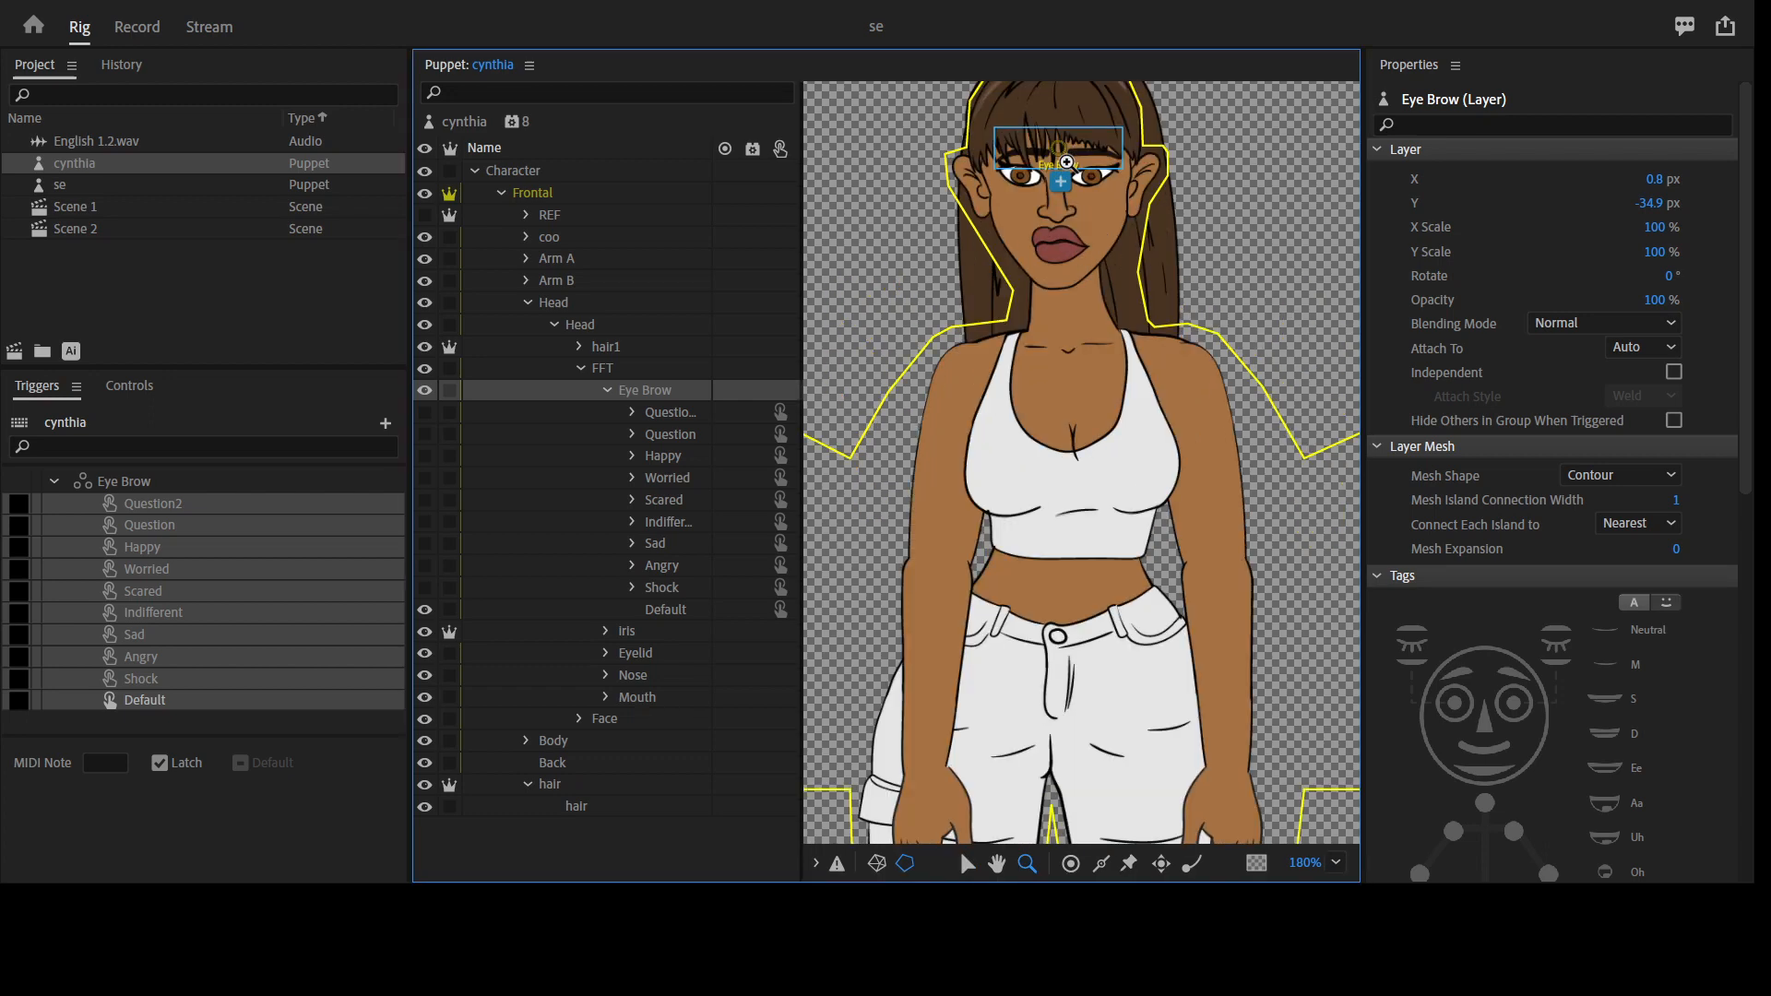
left_click(1066, 163)
left_click(1066, 163)
left_click_drag(1083, 200, 1117, 330)
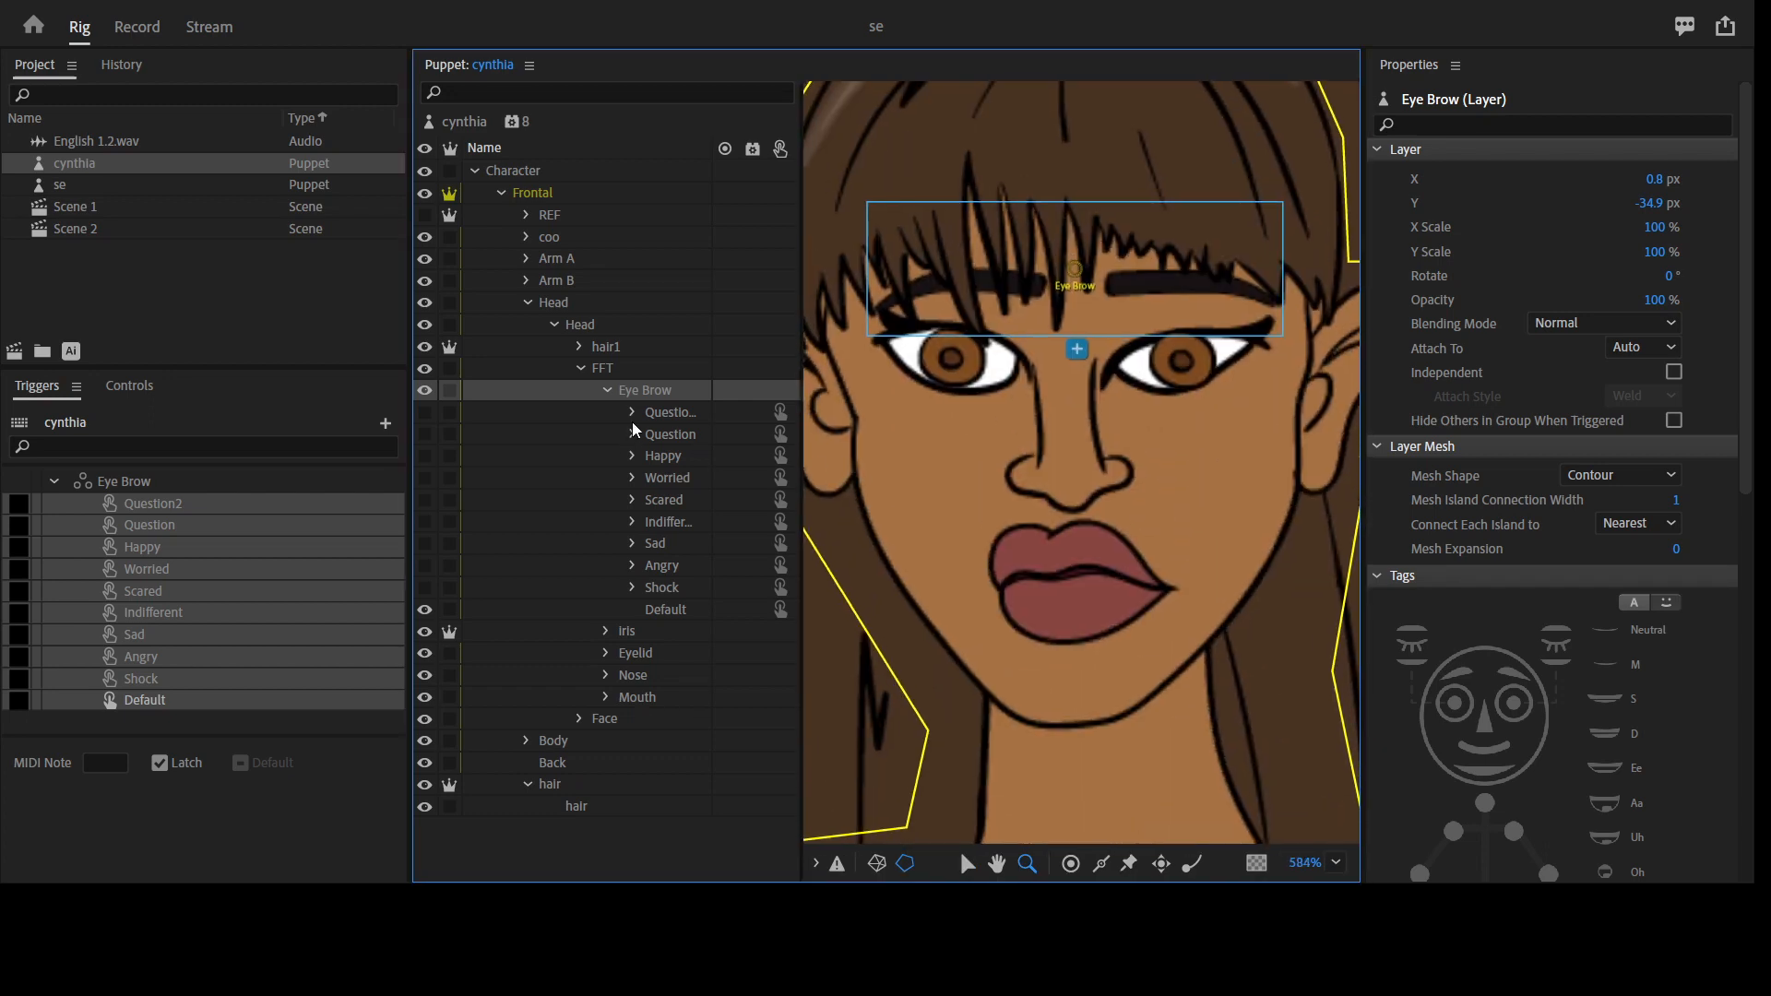
left_click(424, 593)
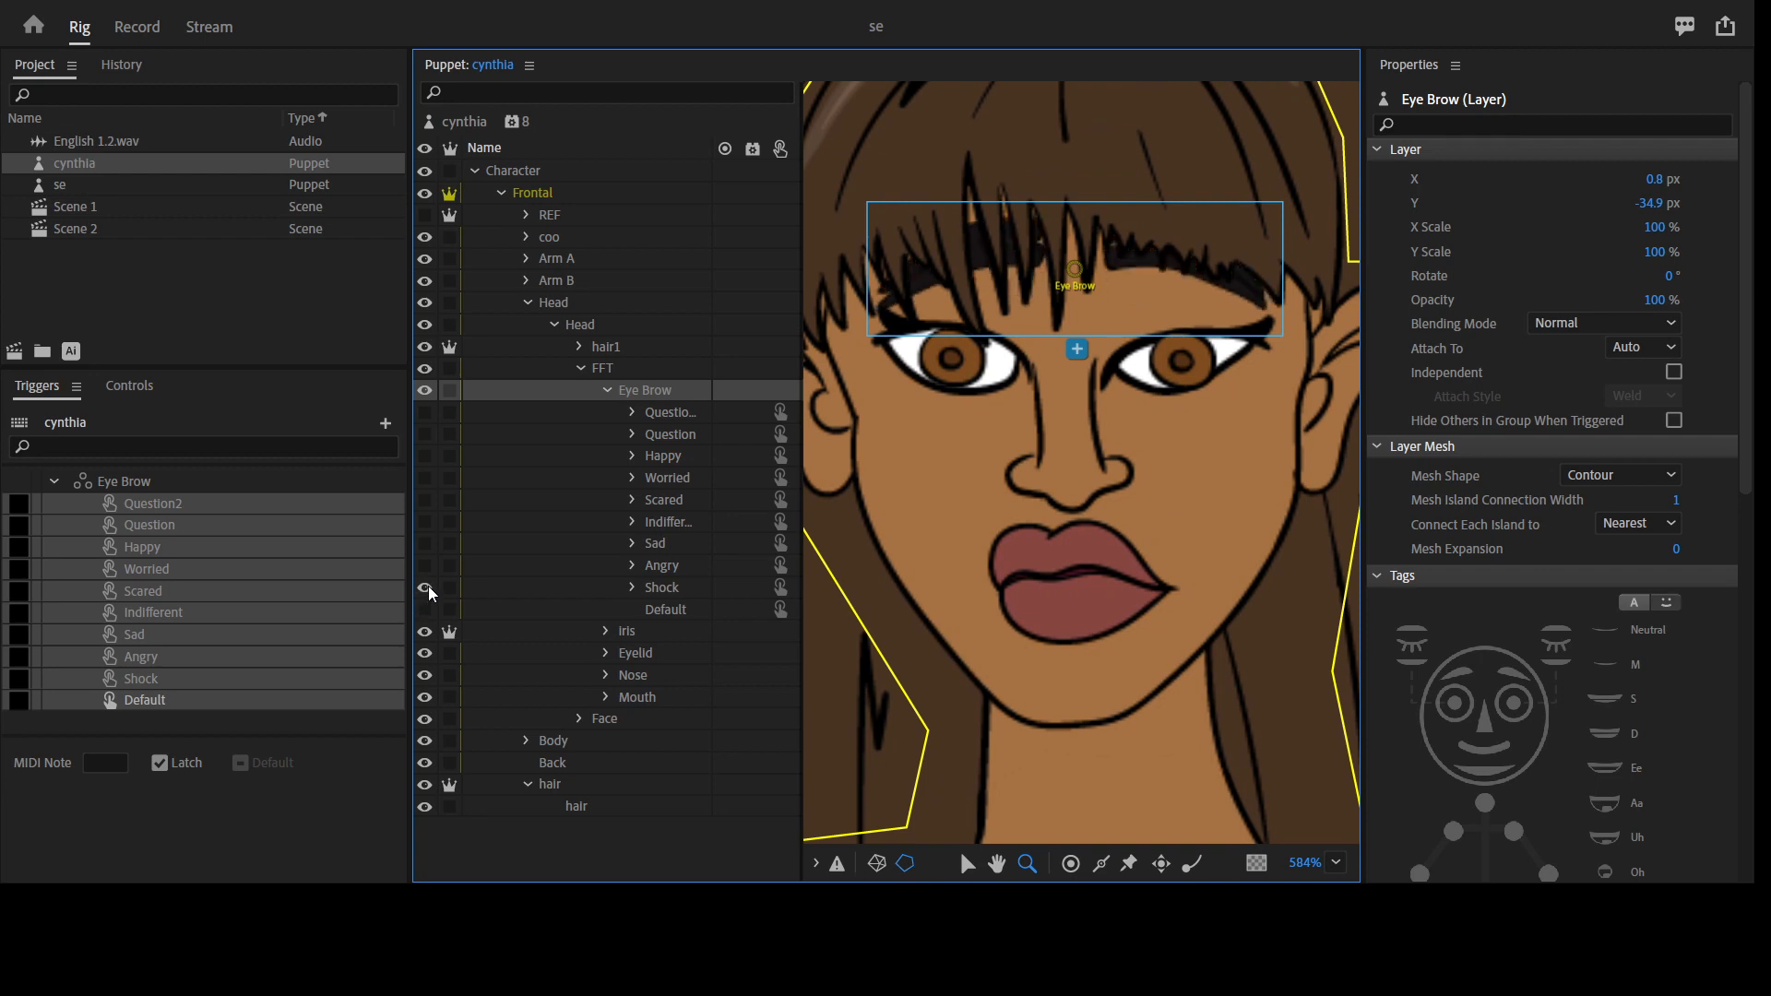
left_click(428, 604)
left_click(429, 606)
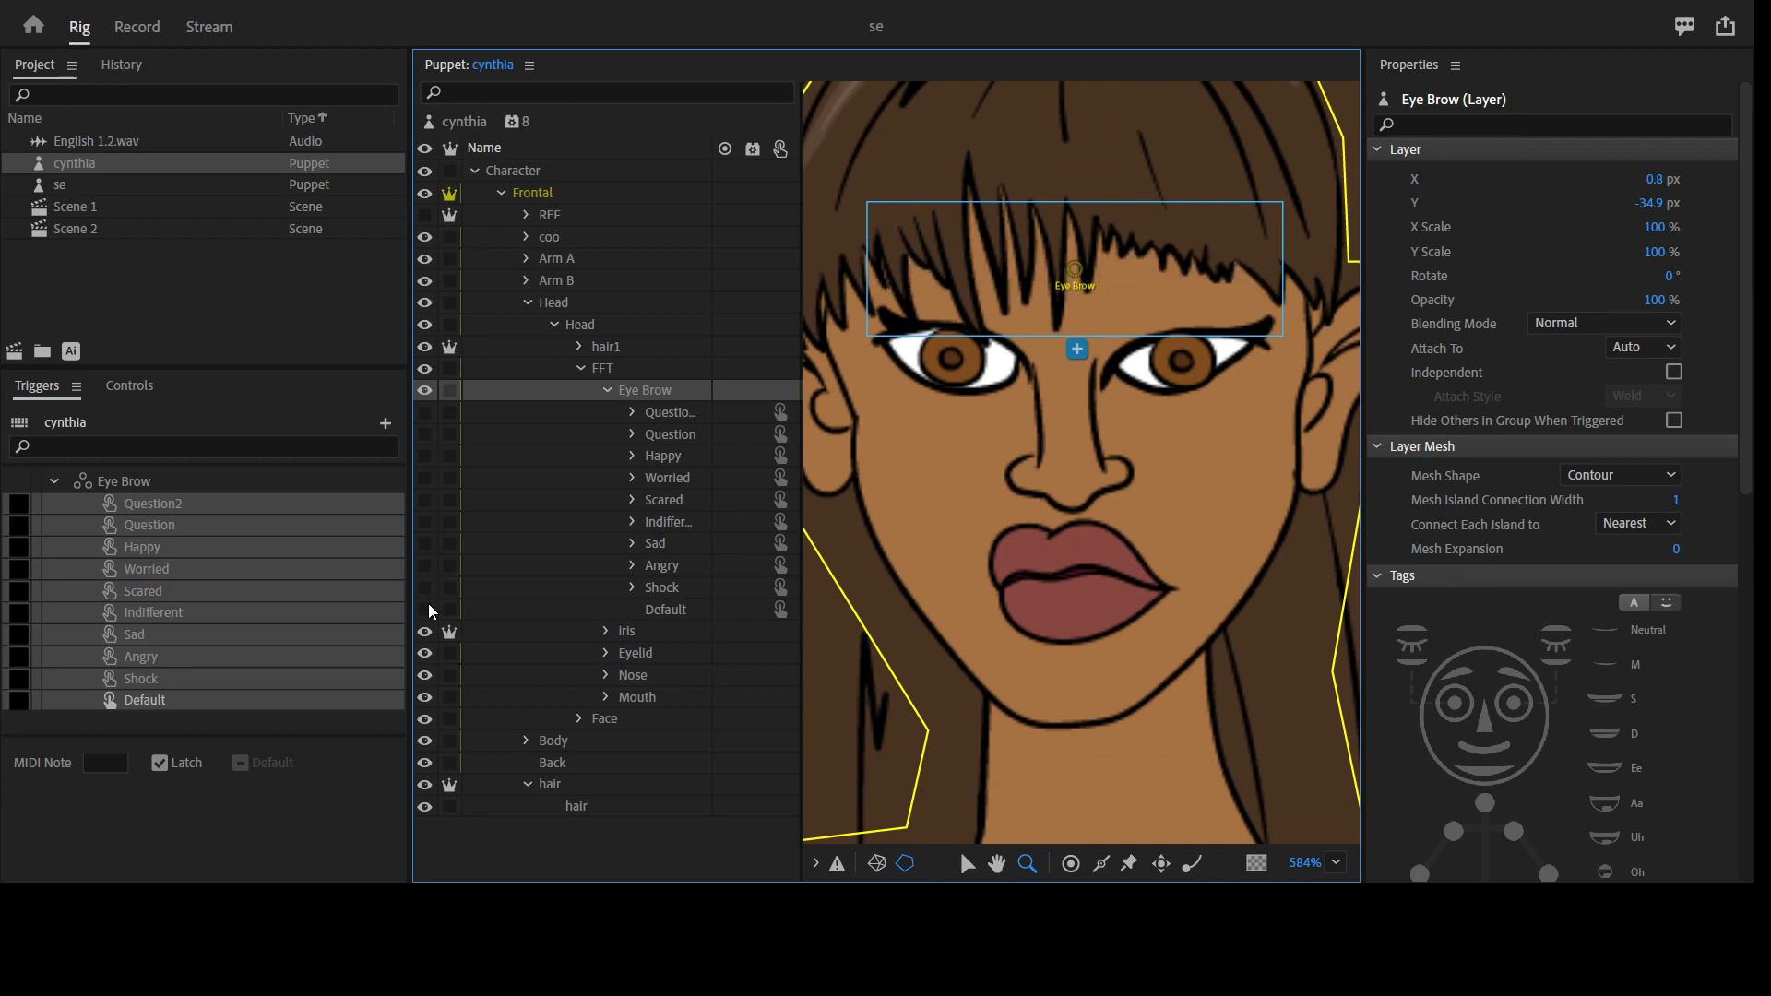
left_click(428, 605)
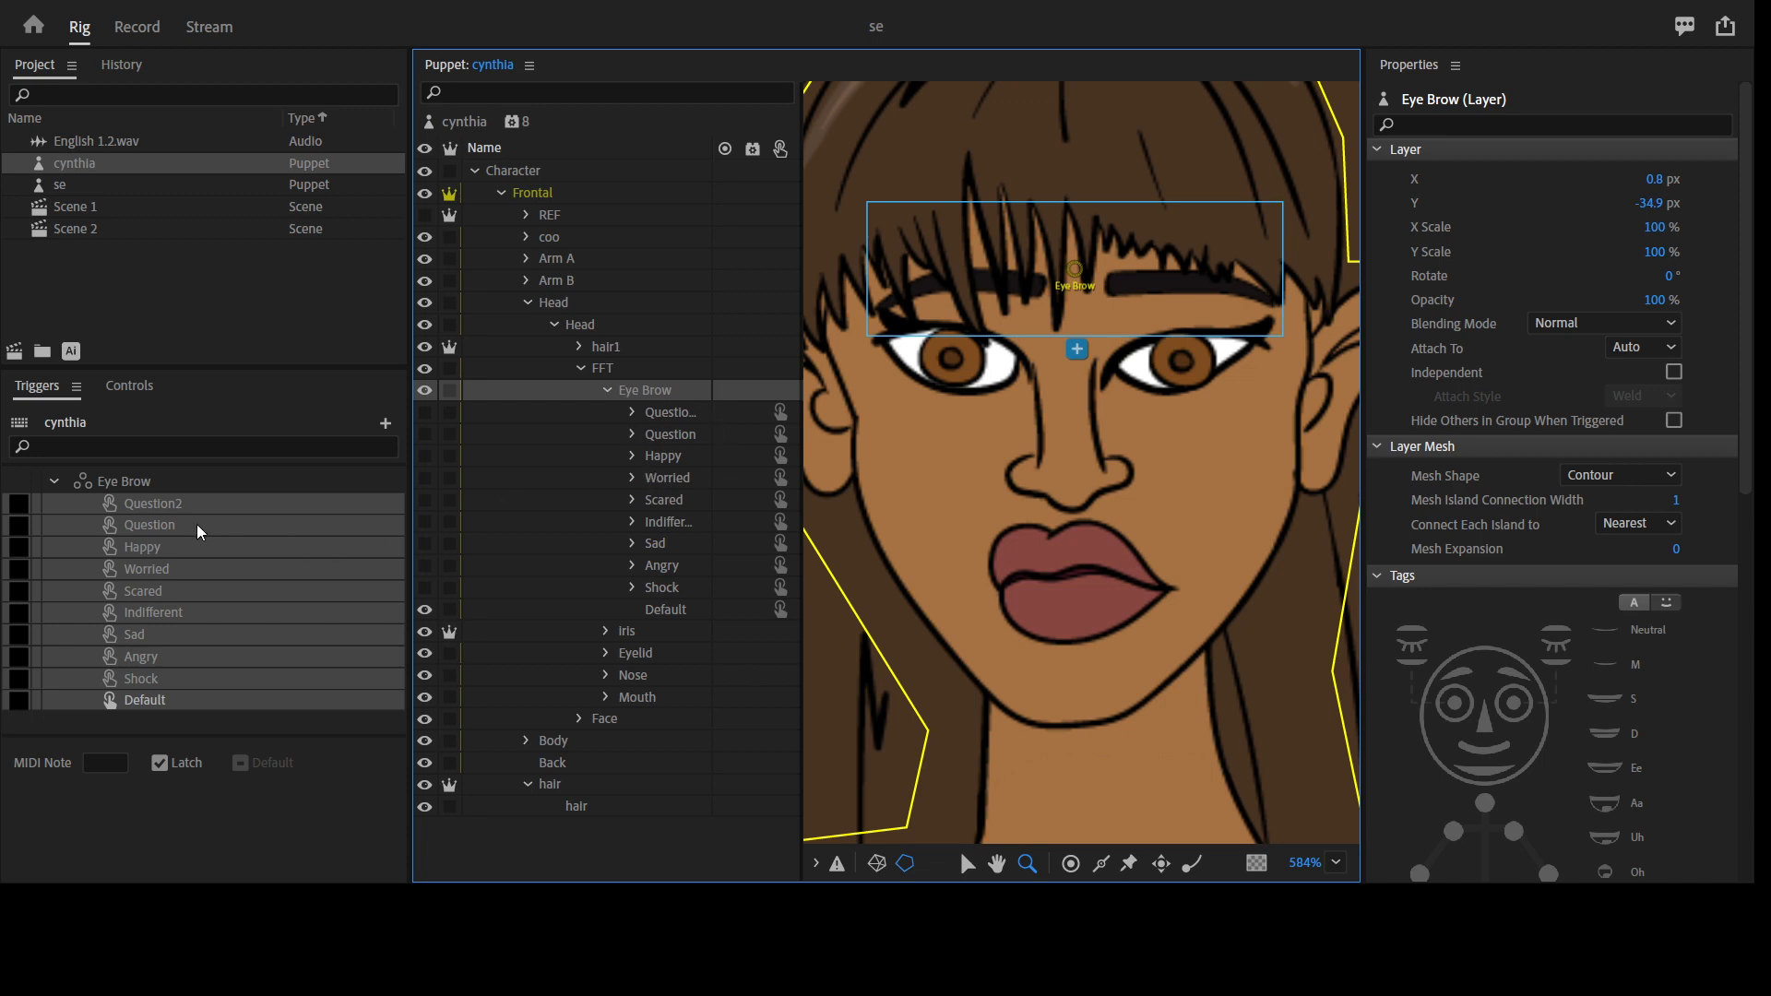
Assign trigger keys 1 to Shock, 2 to Angry, 3 to Sad and 4 to Indifferent in the Eye Brow swap set
left_click(17, 678)
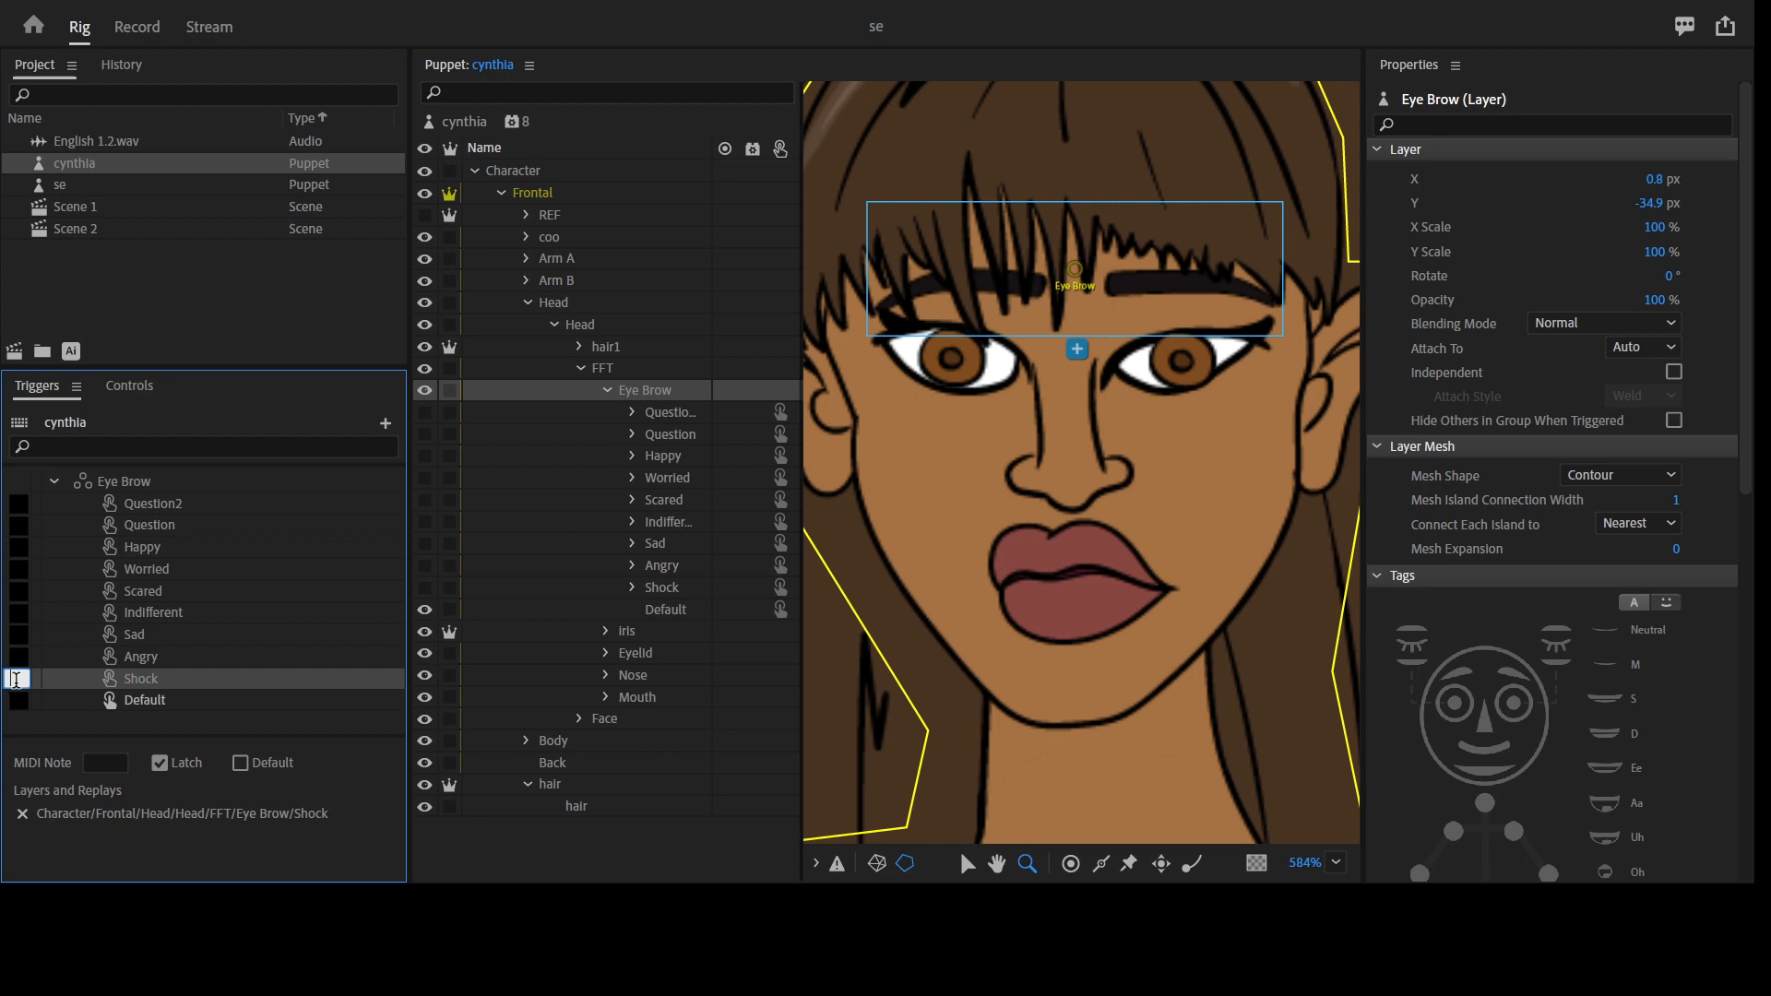
type("1")
left_click(20, 656)
type("2")
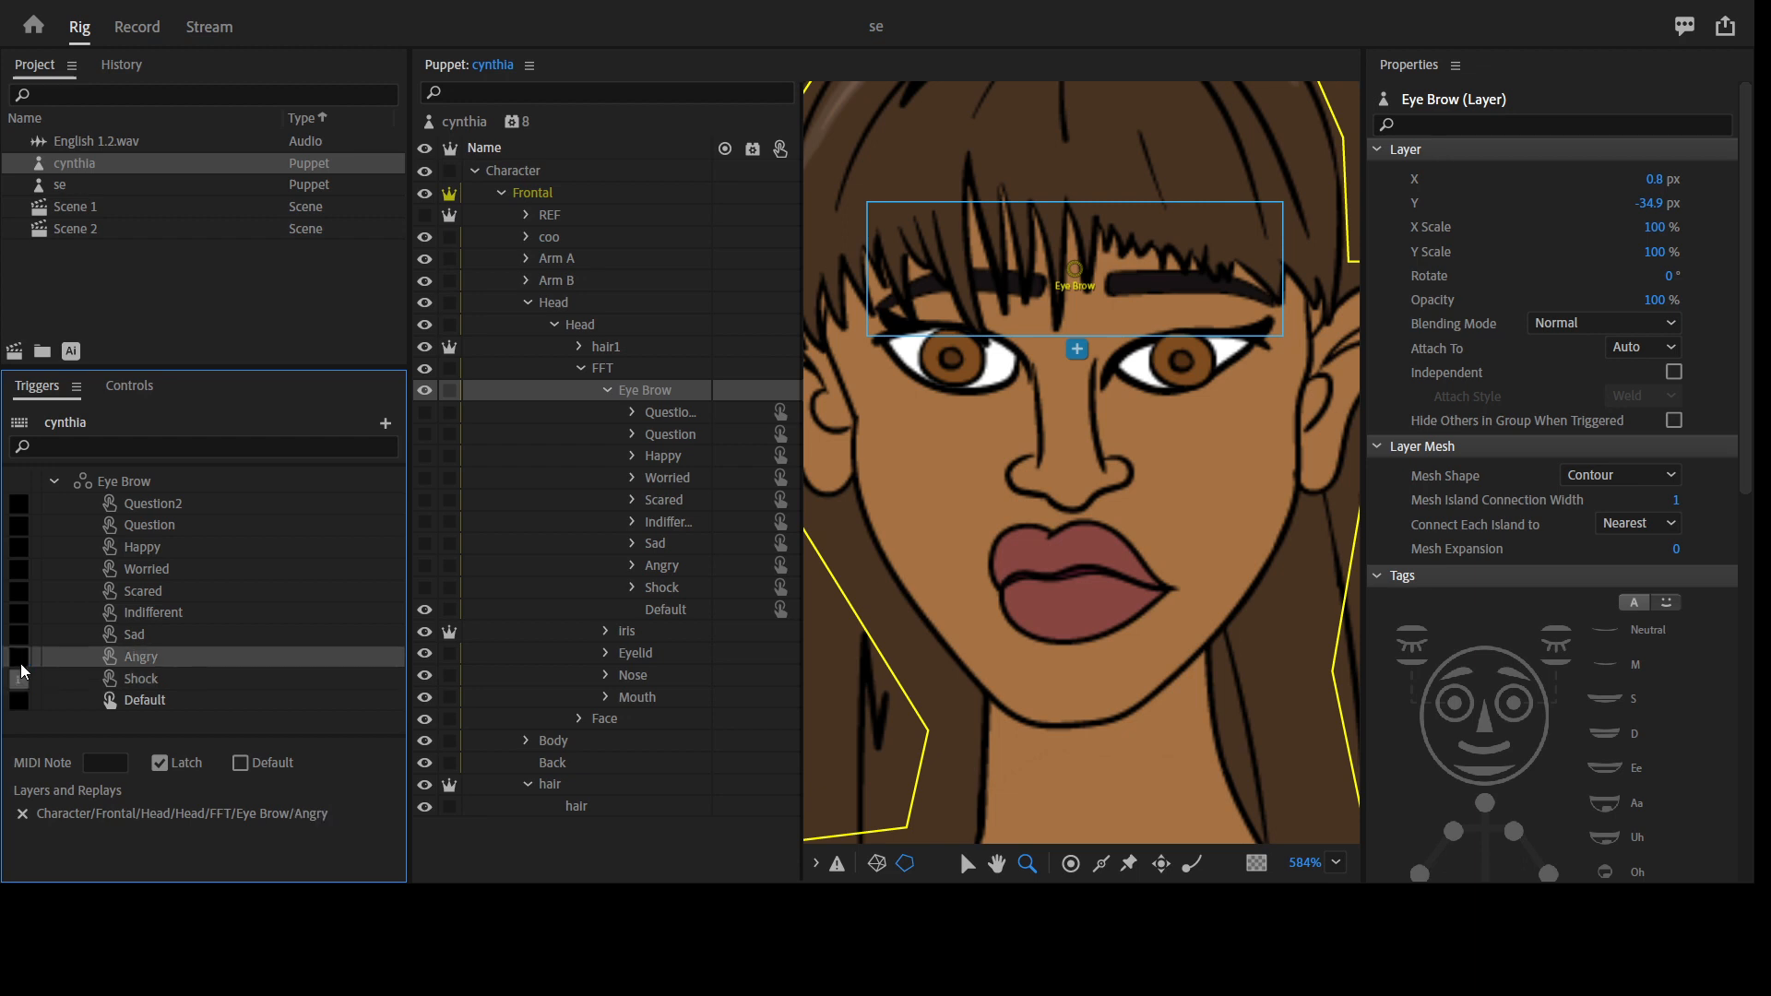
left_click(20, 636)
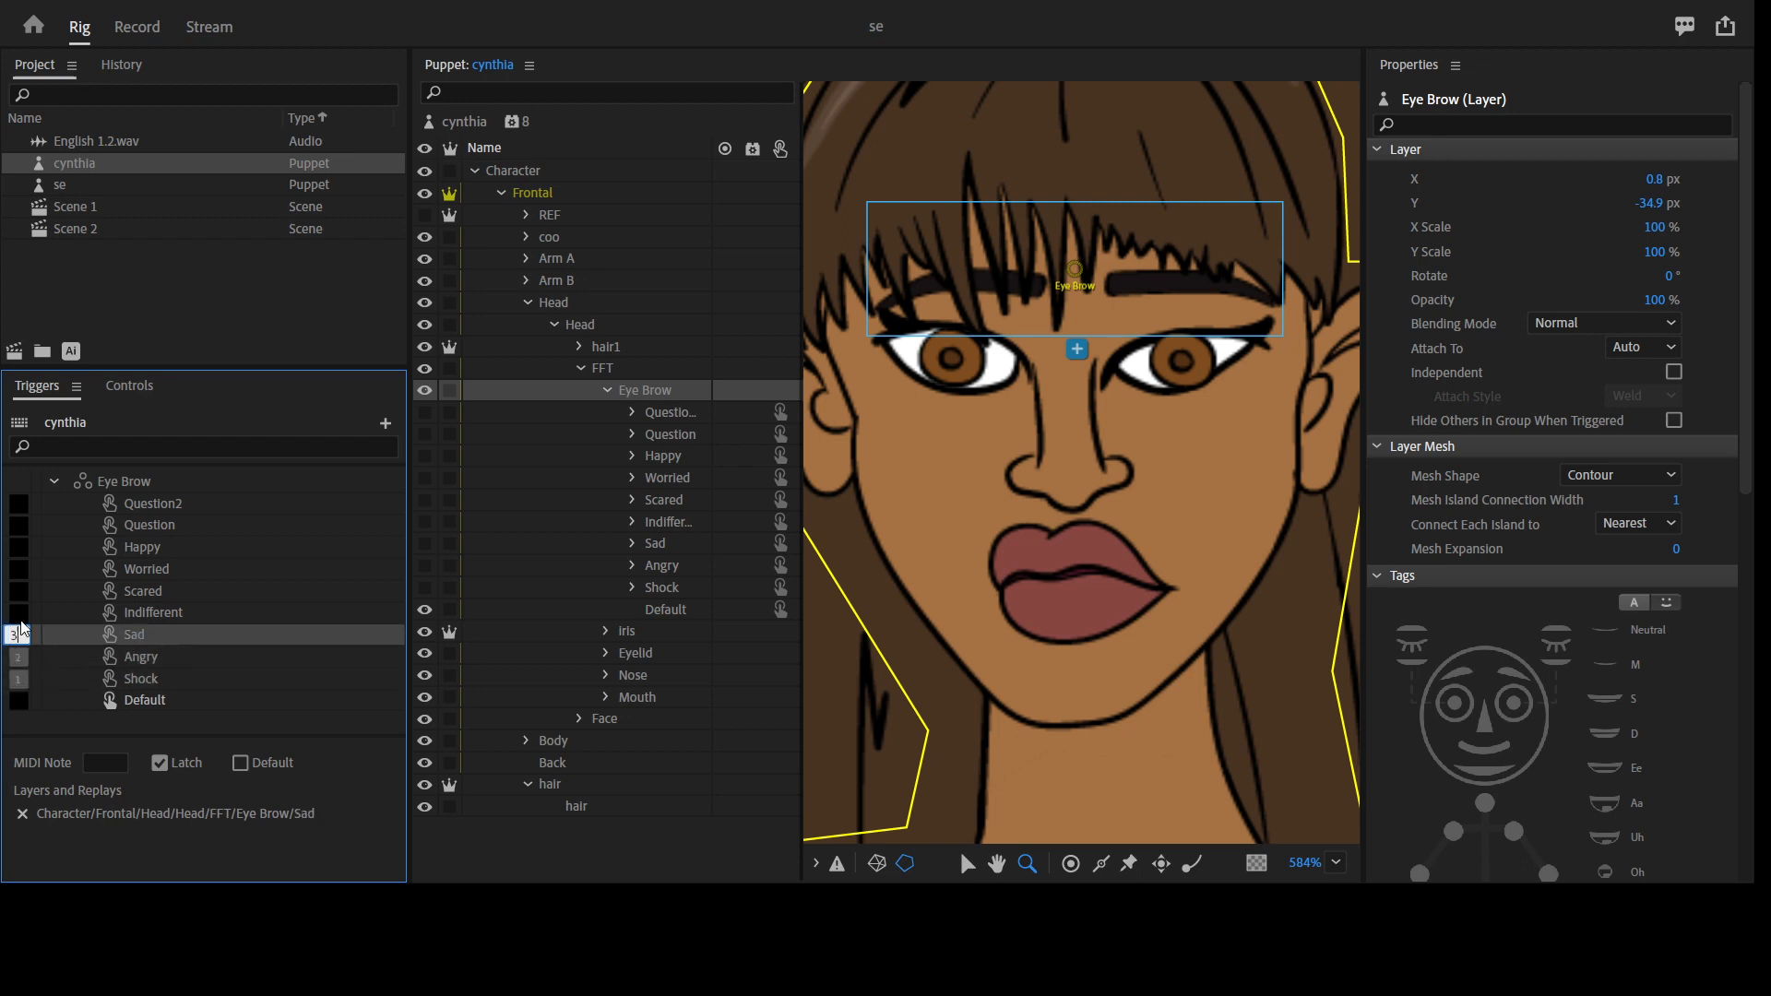
left_click(25, 616)
type("4")
Assign trigger keys 5 to Scared, 6 to Worried, 7 to Happy, 8 to Question and 9 to Question2
left_click(25, 595)
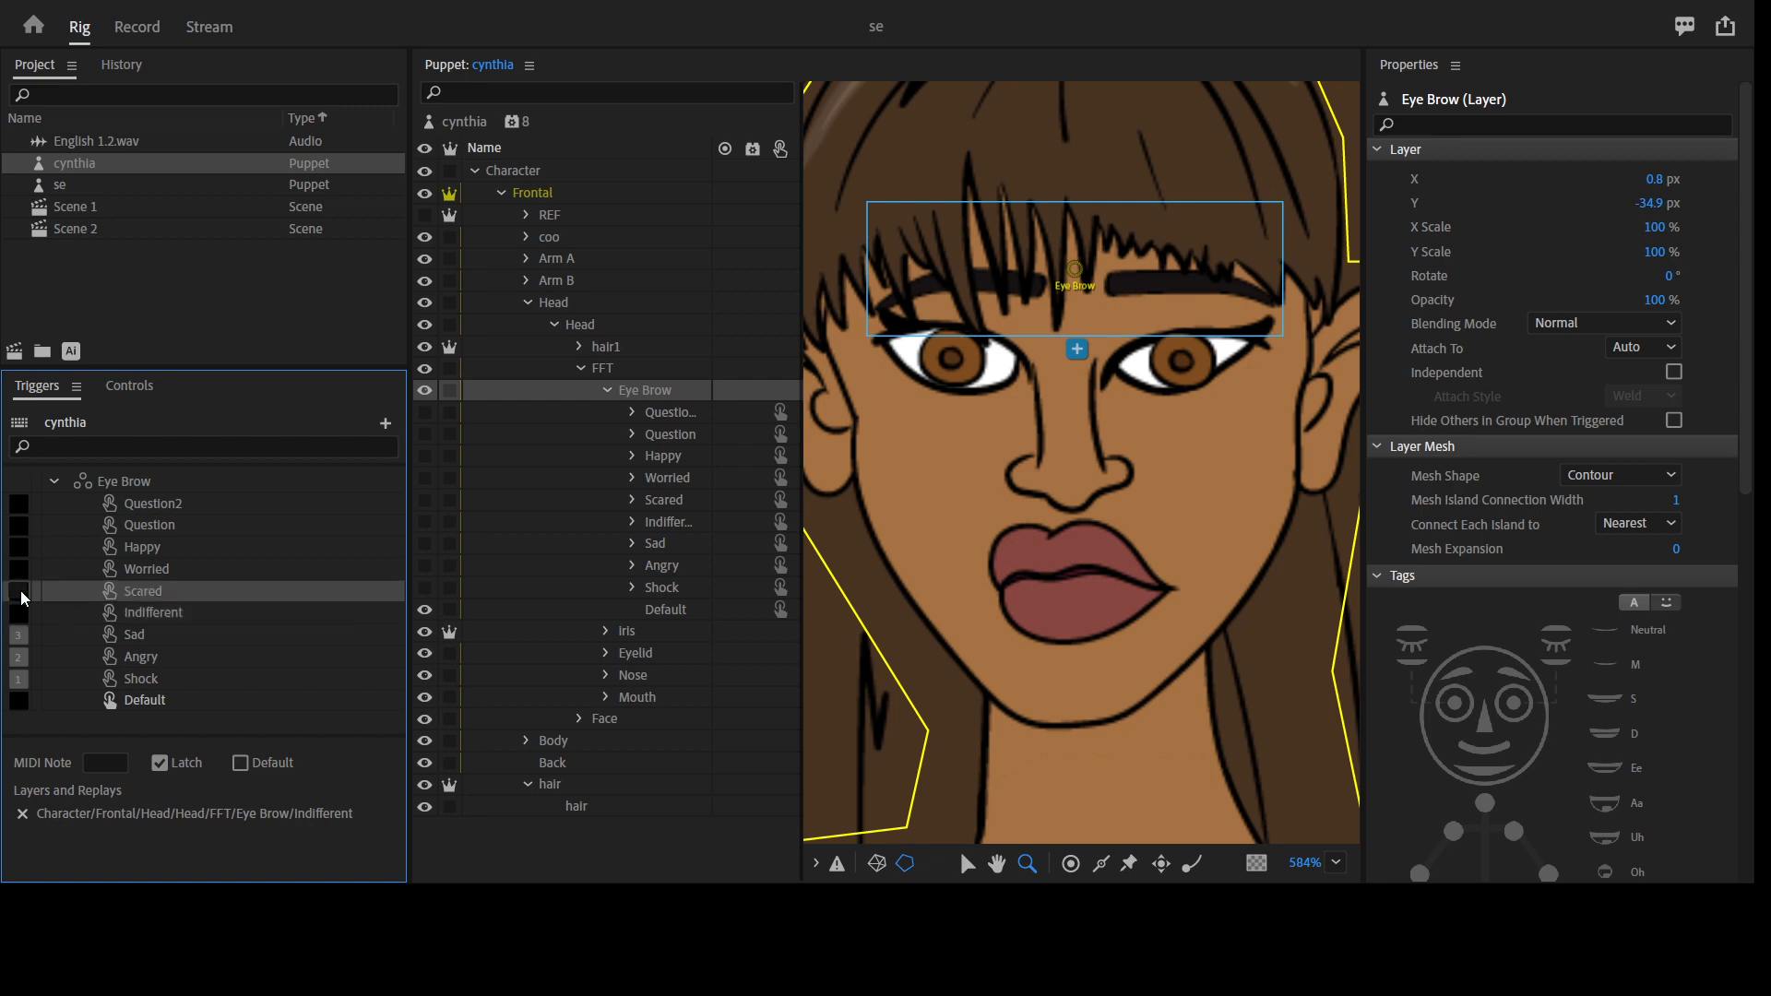
type("5")
left_click(21, 570)
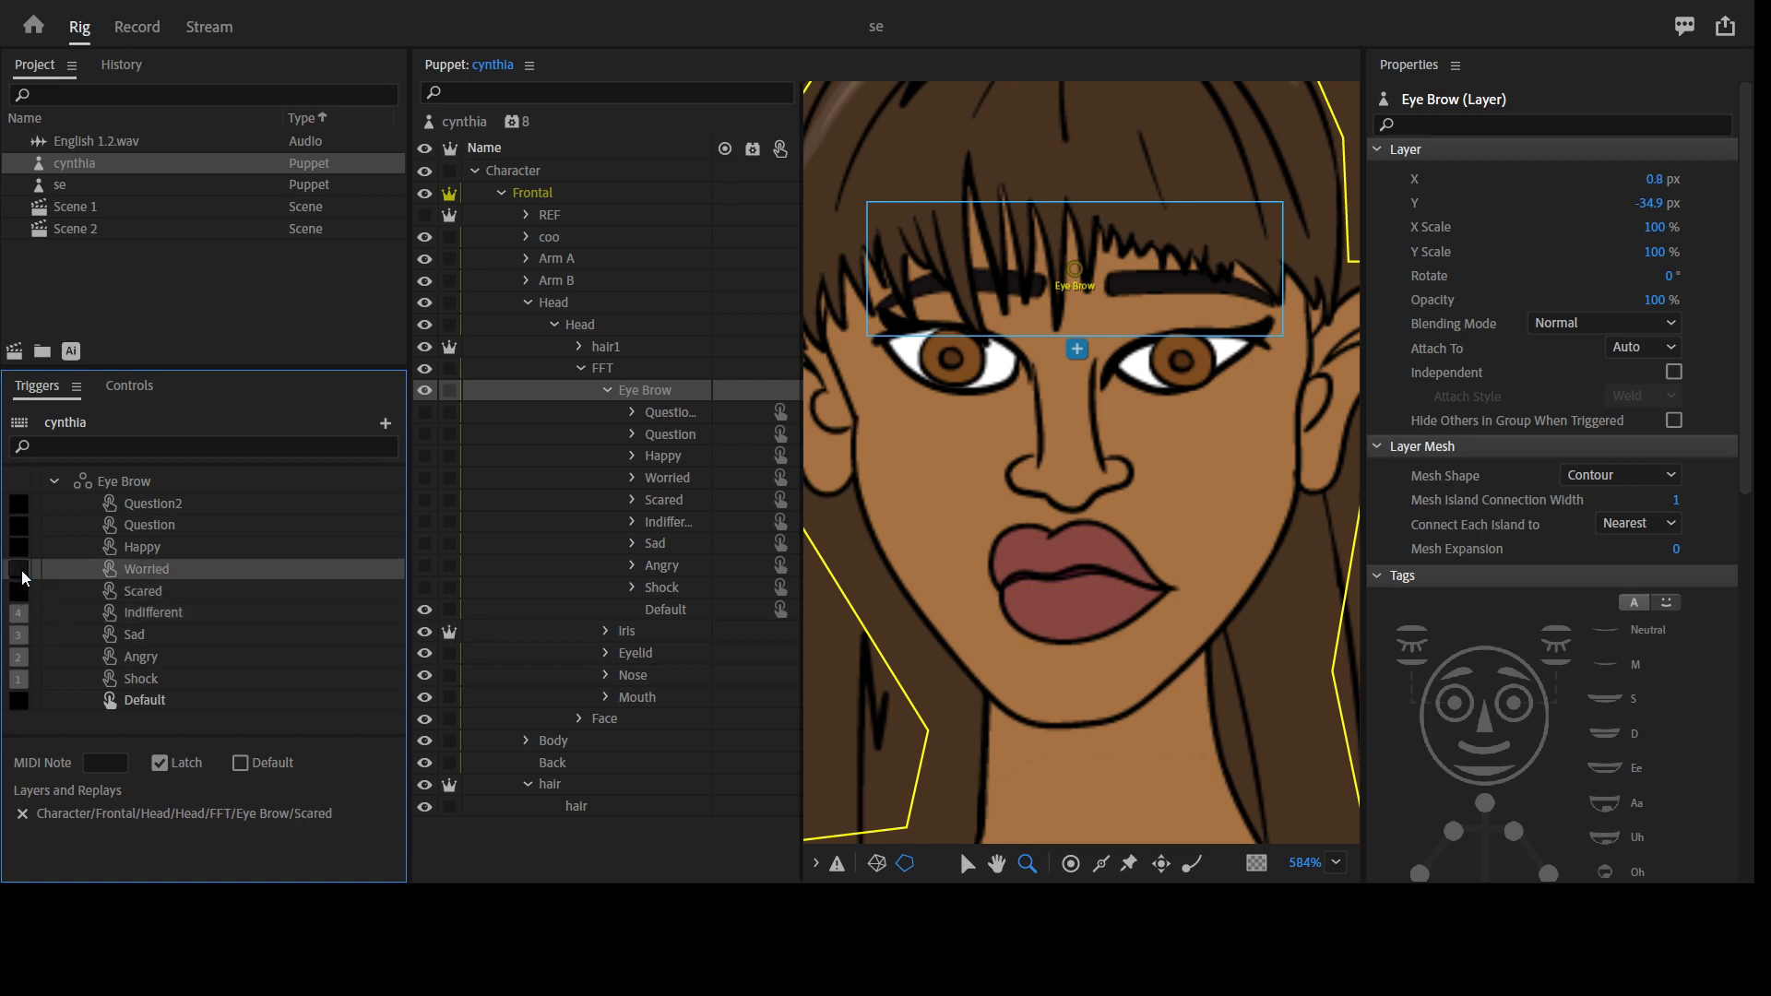
type("6")
left_click(20, 548)
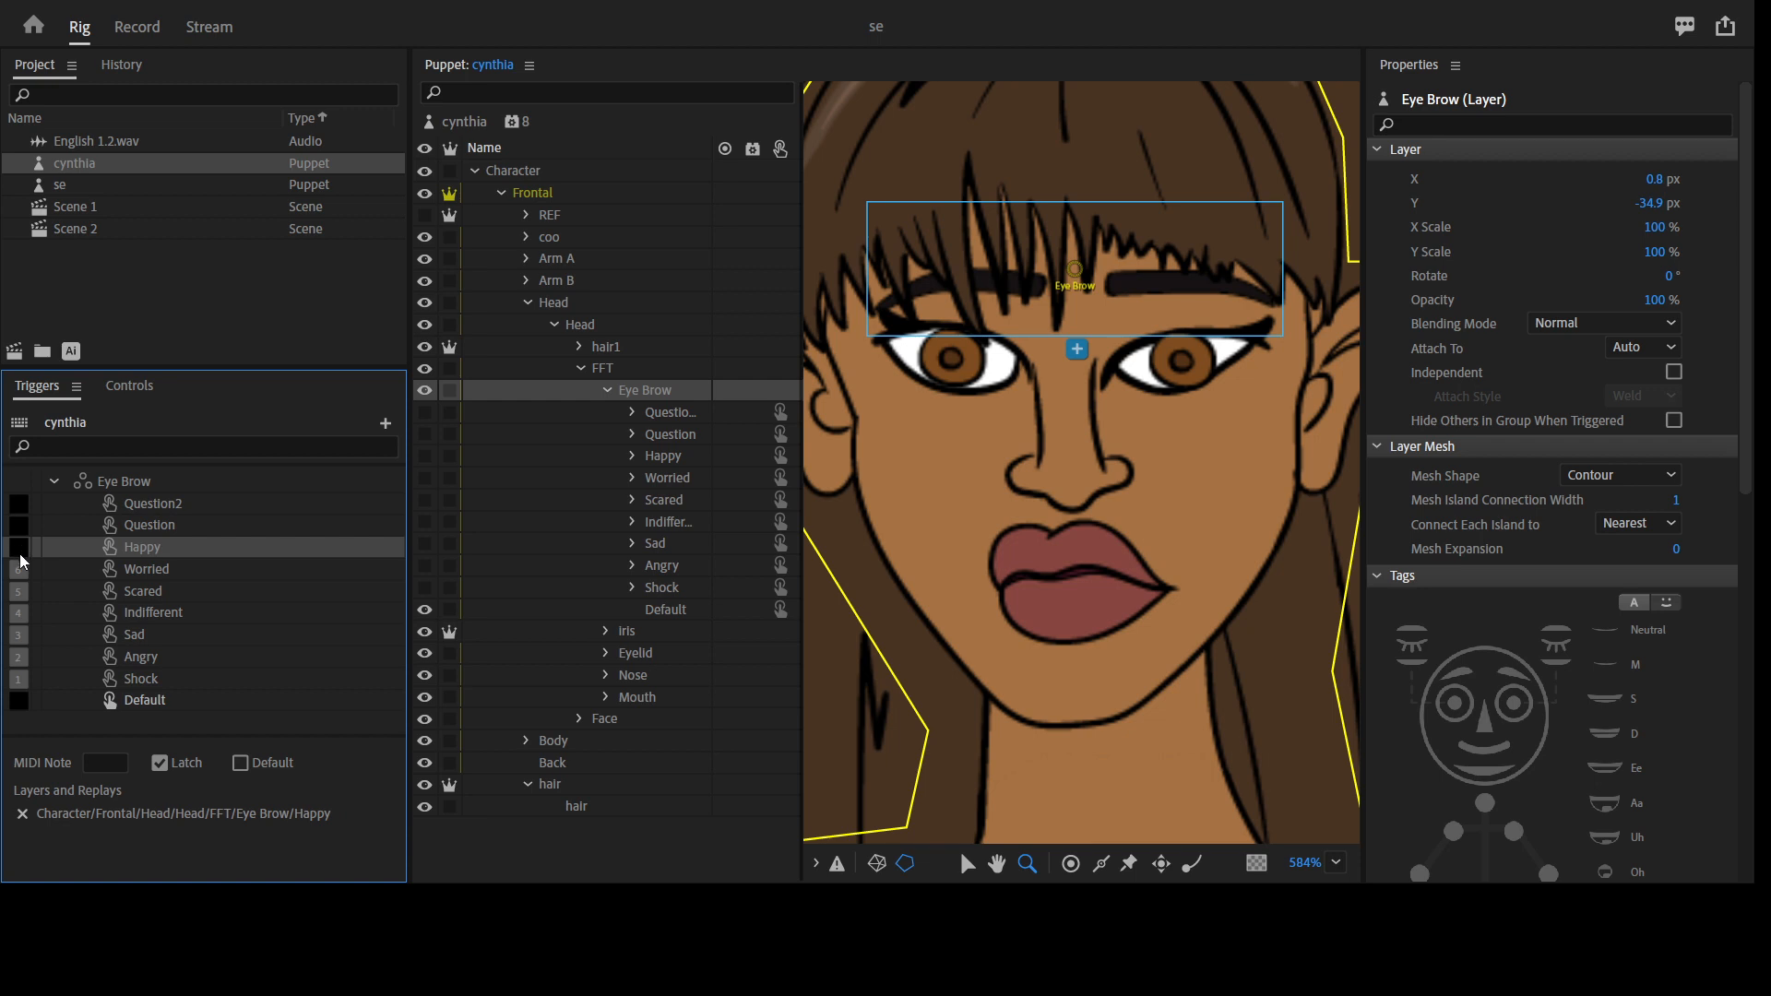
left_click(19, 530)
type("7")
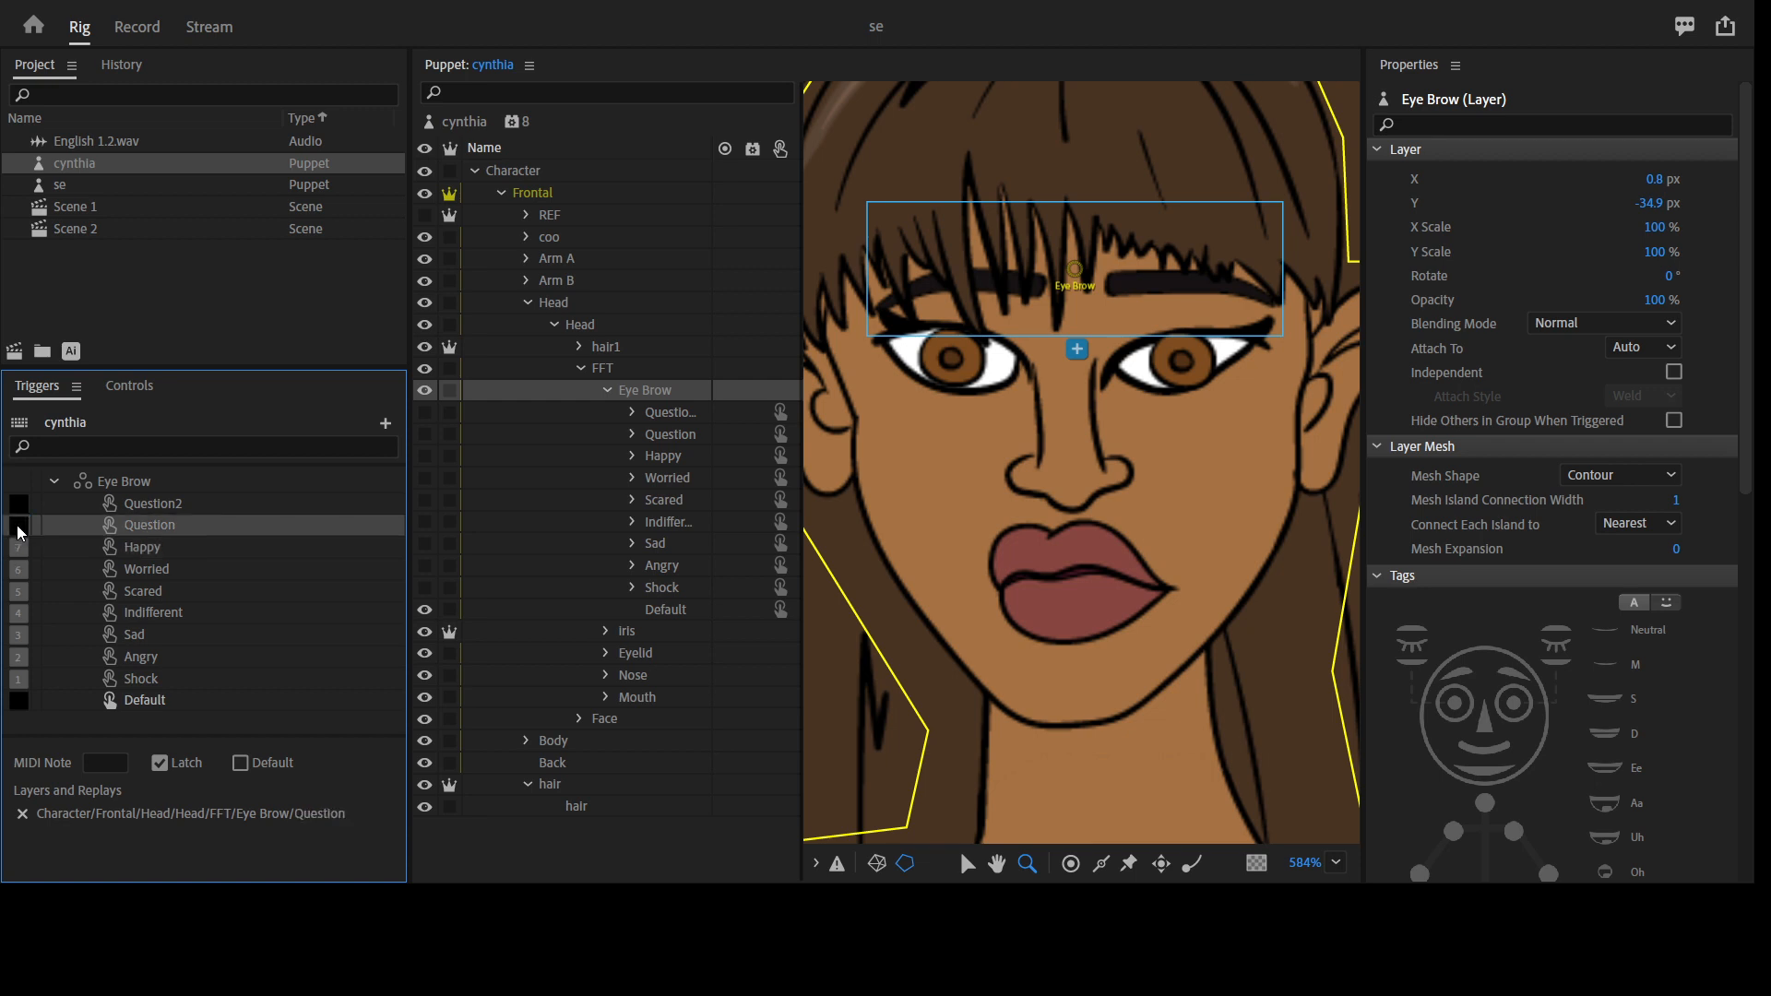
left_click(22, 510)
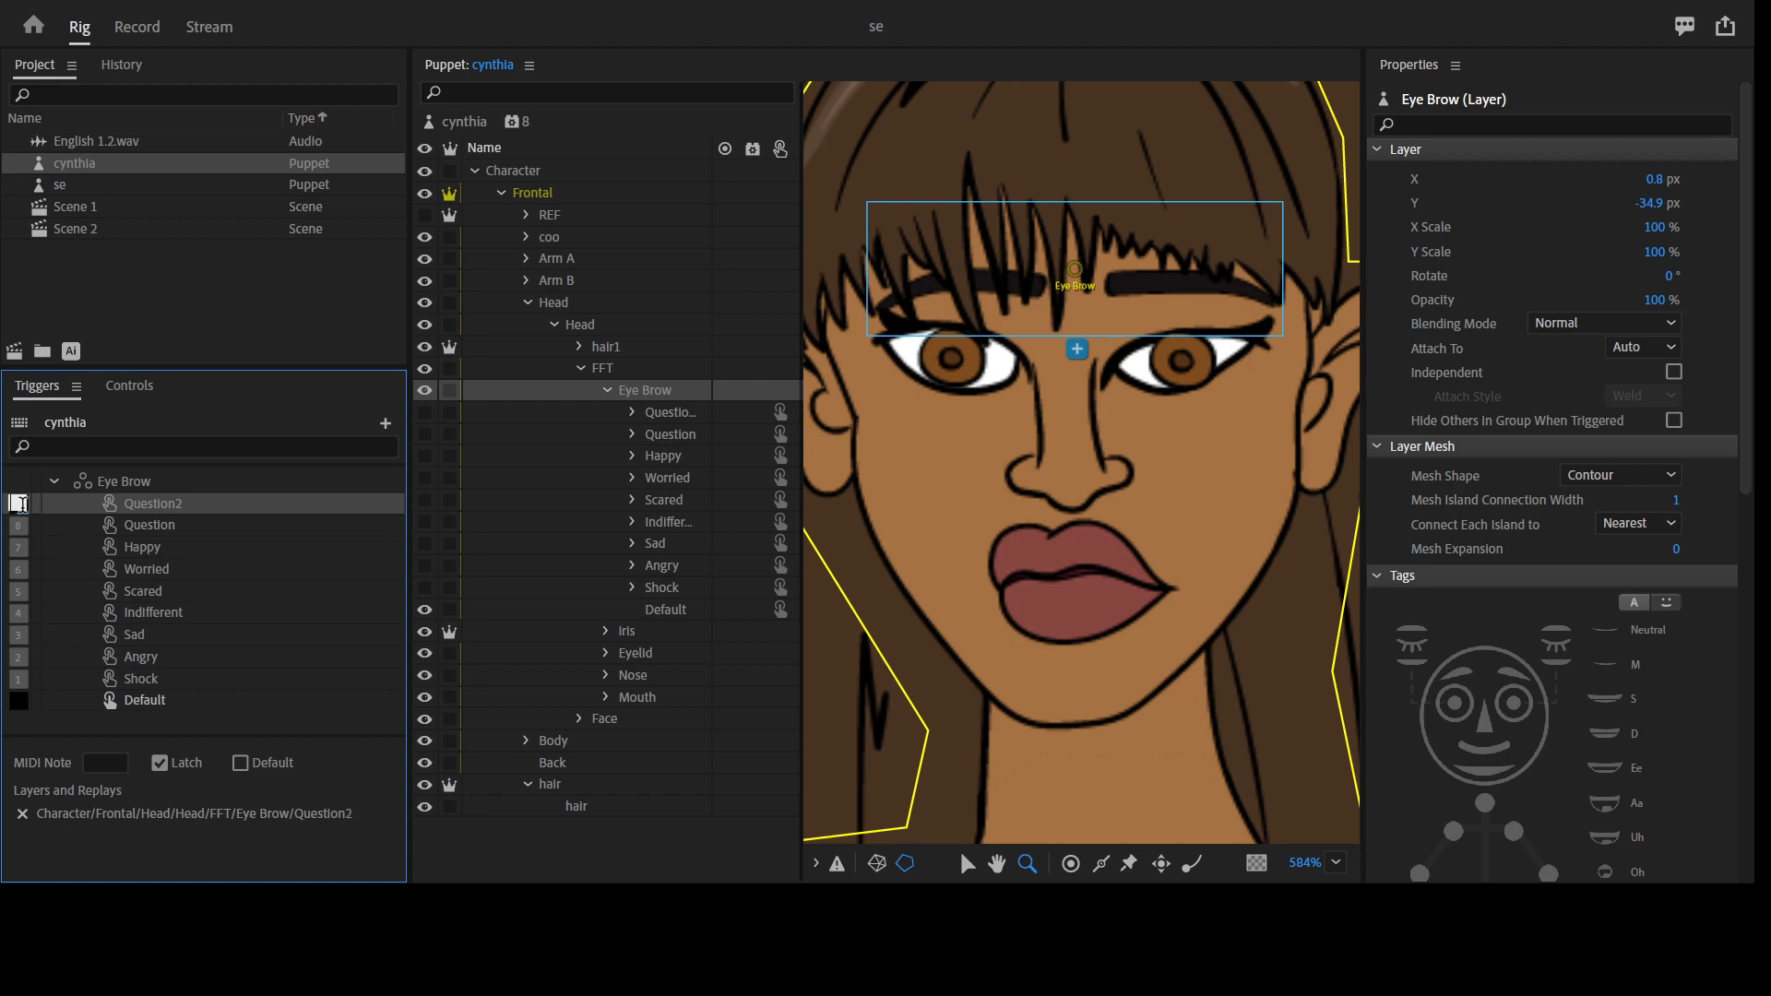
type("9")
left_click(203, 507)
Add a Cycle Layers behavior to the nine eyebrow expression layers, from Question2 to Shock
left_click(680, 417)
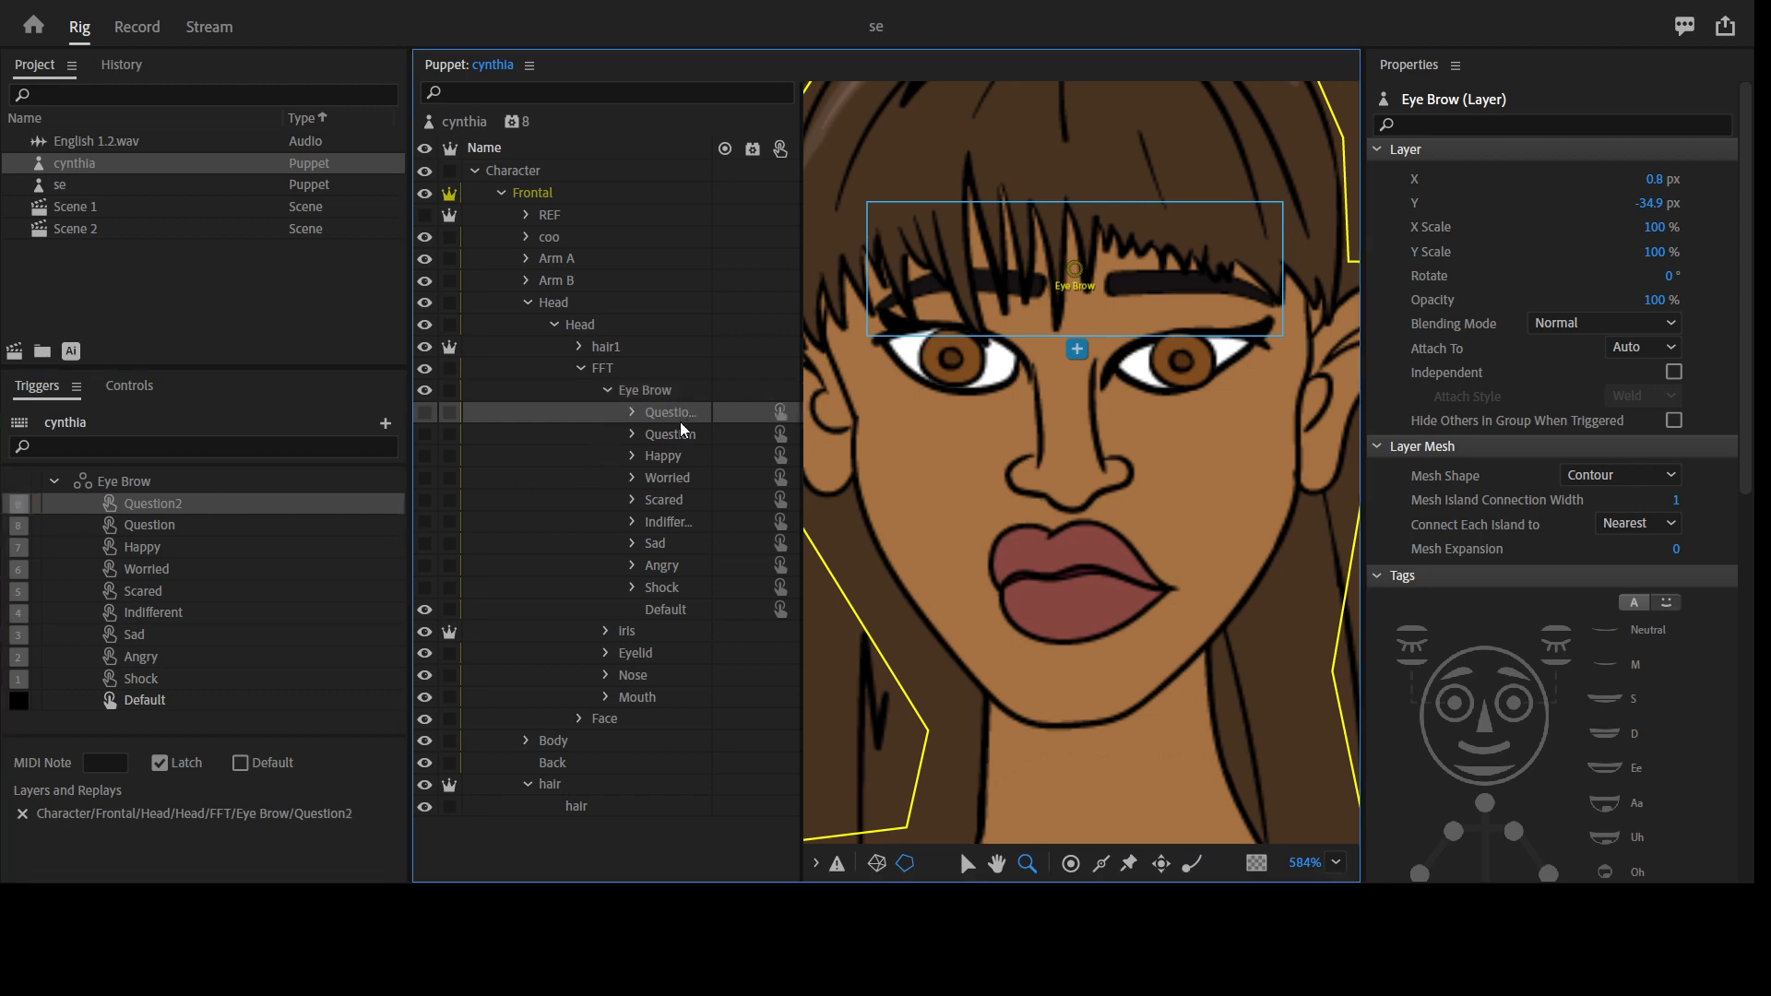
left_click(677, 590, "shift")
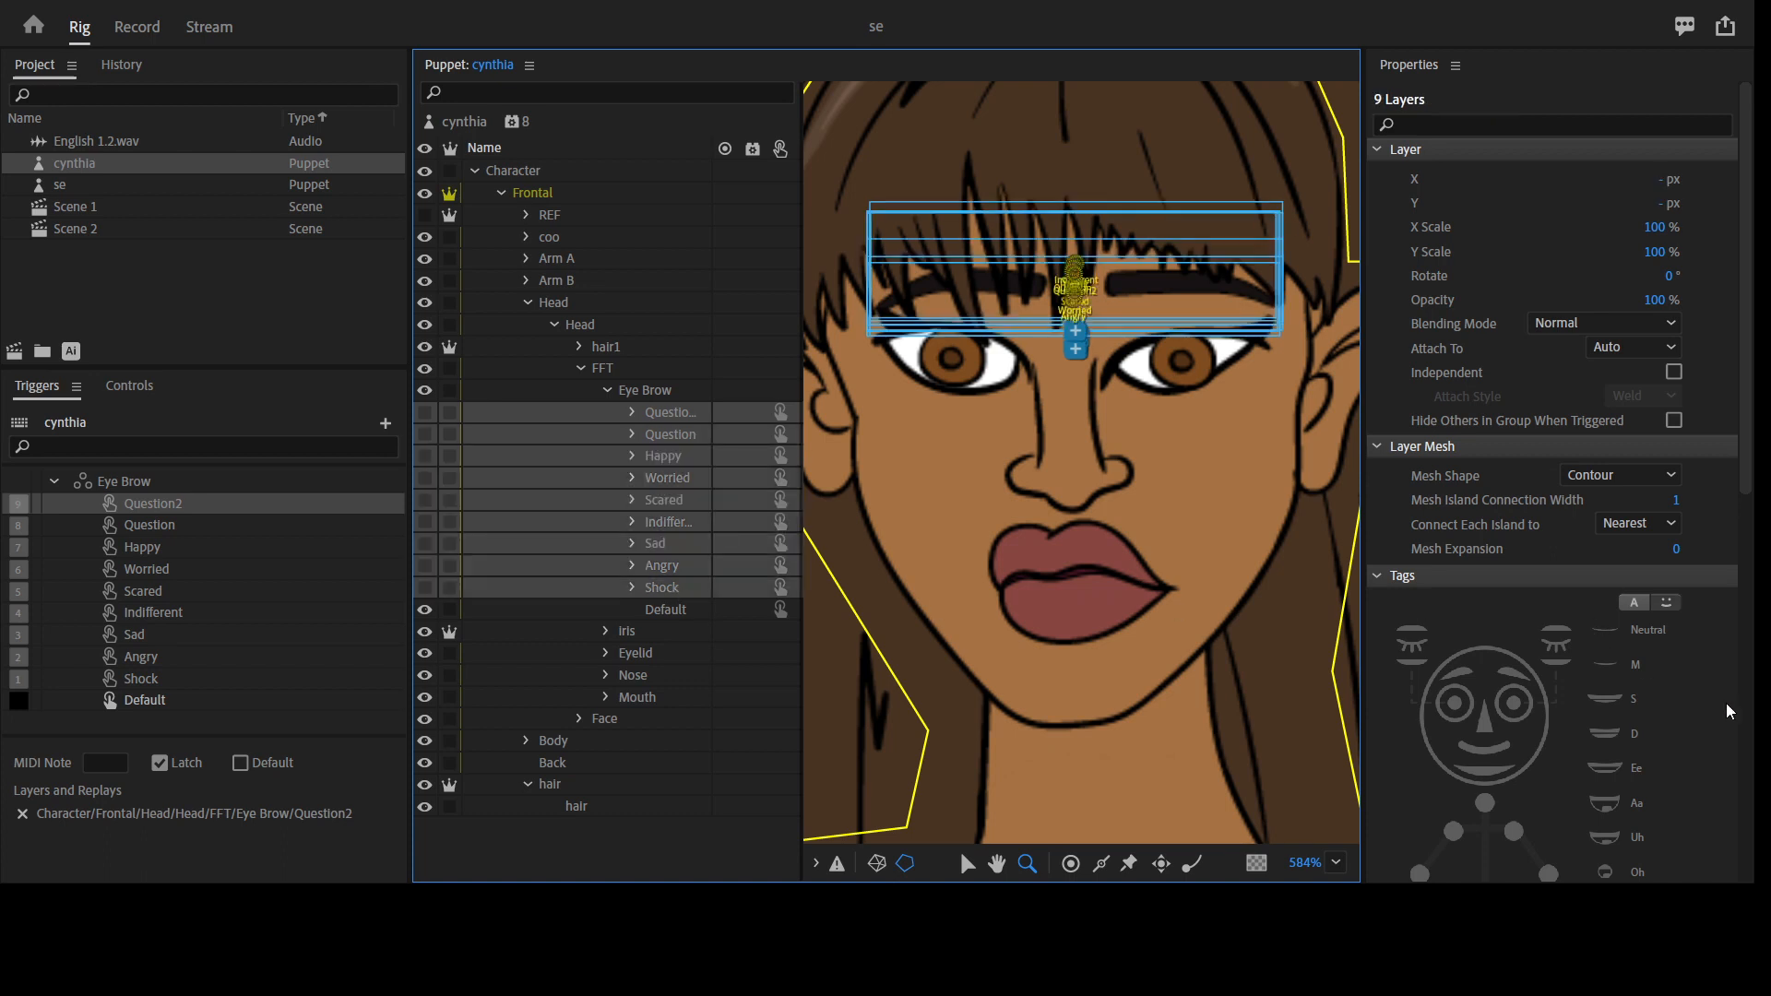
scroll(1679, 683, "down", 10)
left_click(1677, 817)
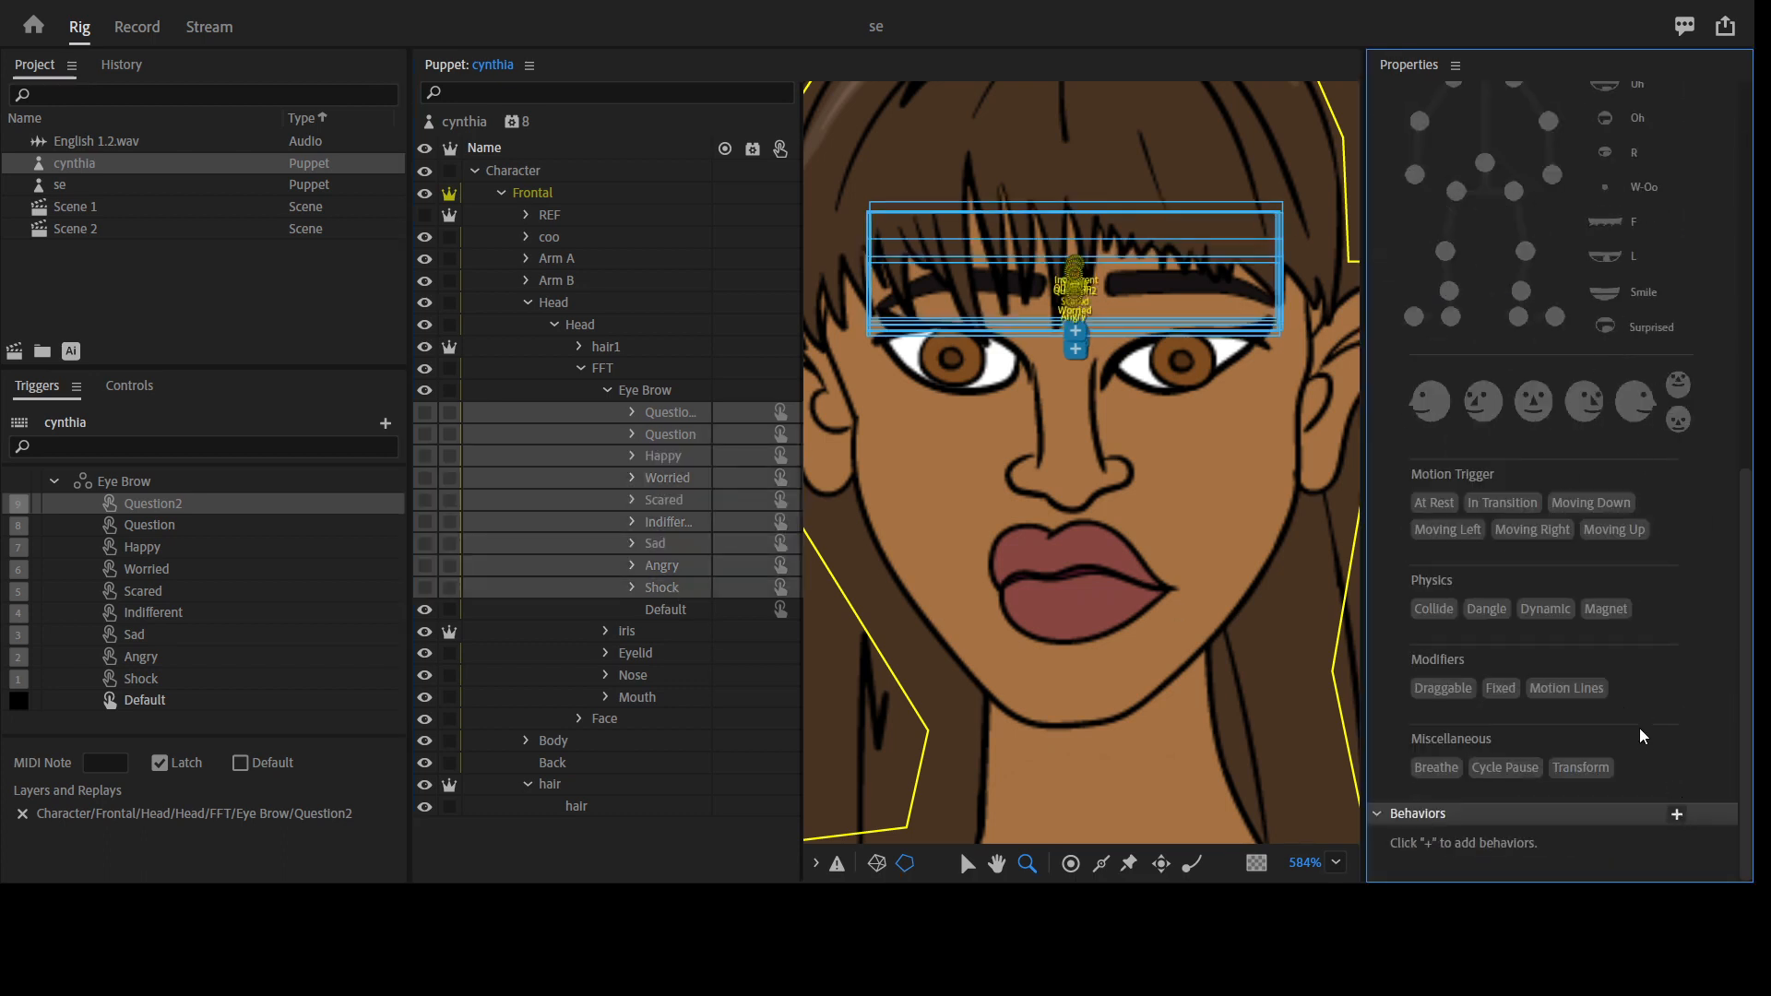
left_click(1658, 785)
scroll(1674, 811, "down", 3)
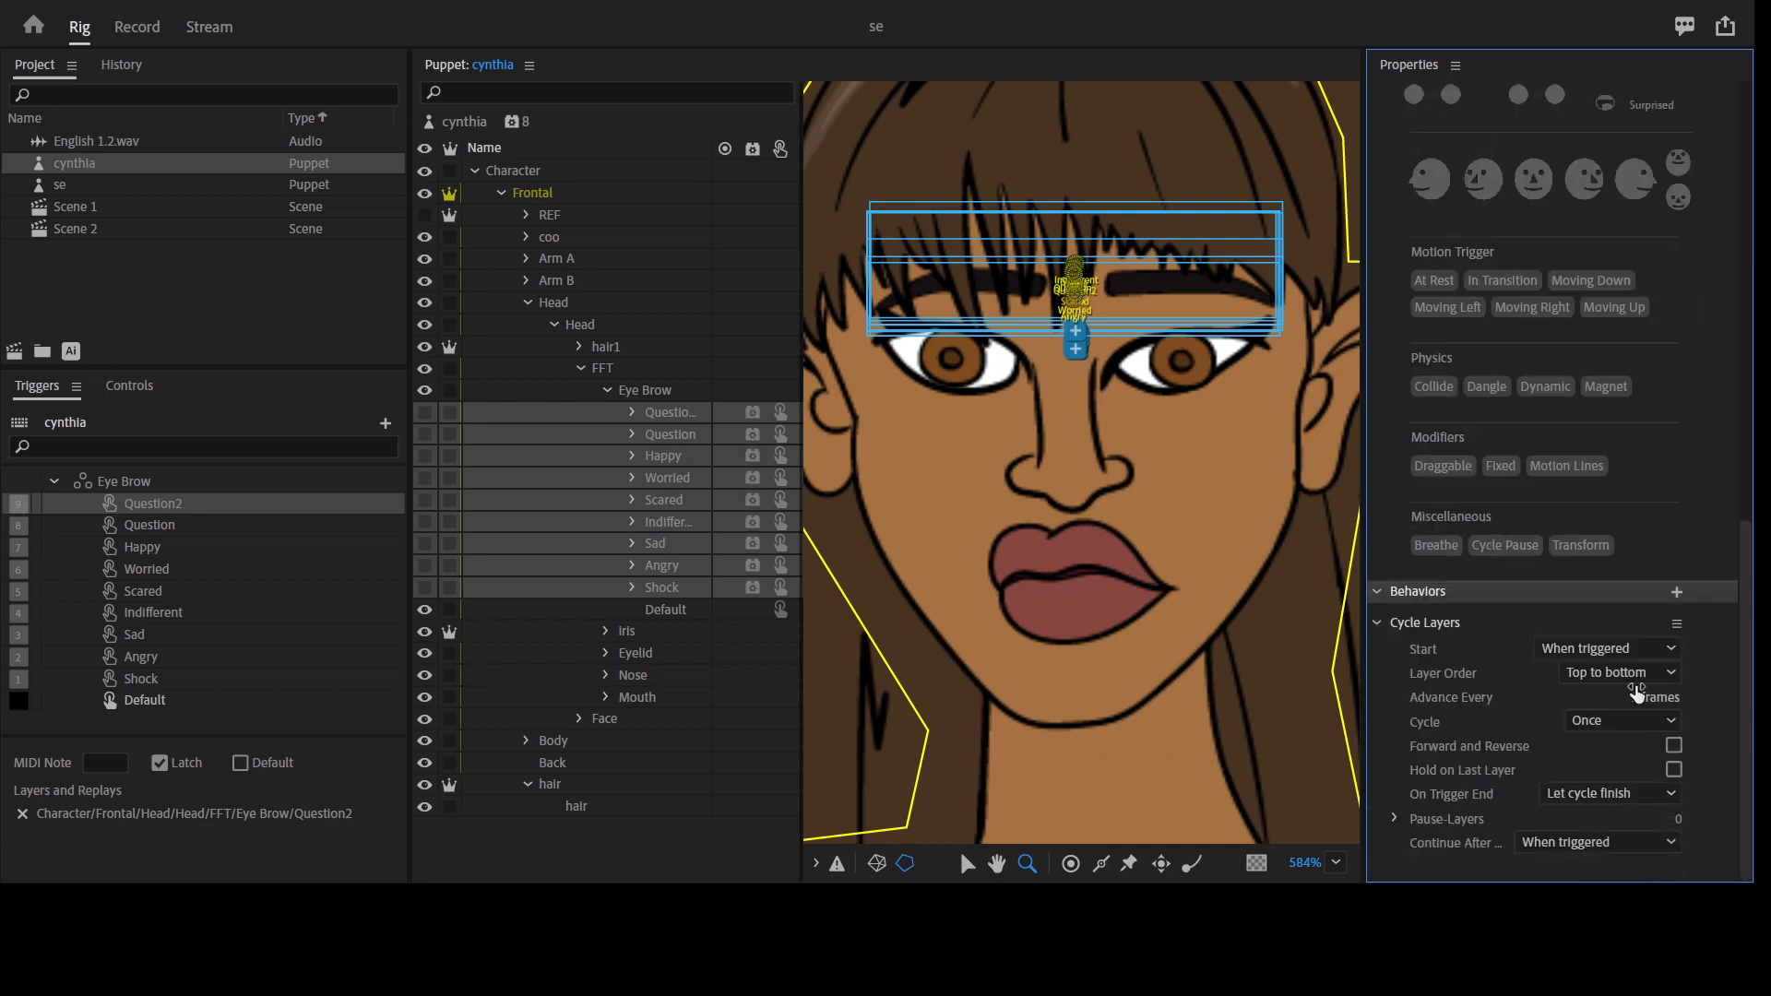
Set the eyebrow layer cycles to advance every 2 frames, with Forward and Reverse and Hold on Last Layer enabled
left_click(1641, 699)
type("2")
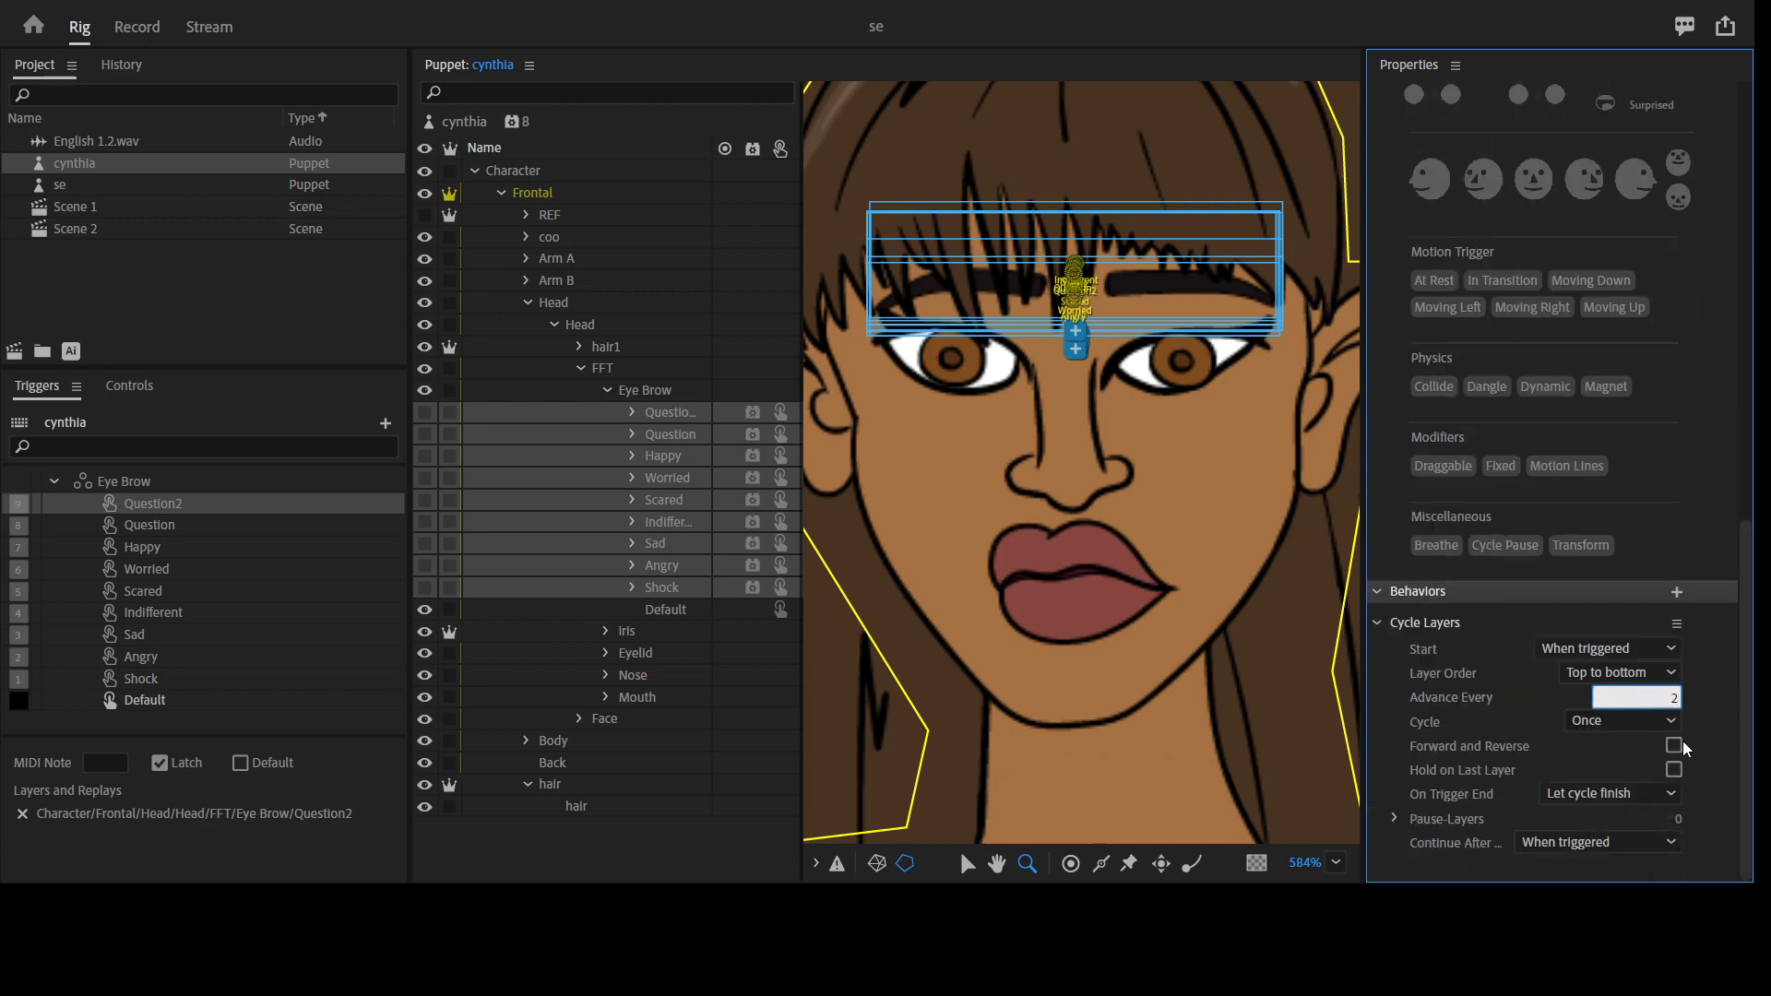
key("Return")
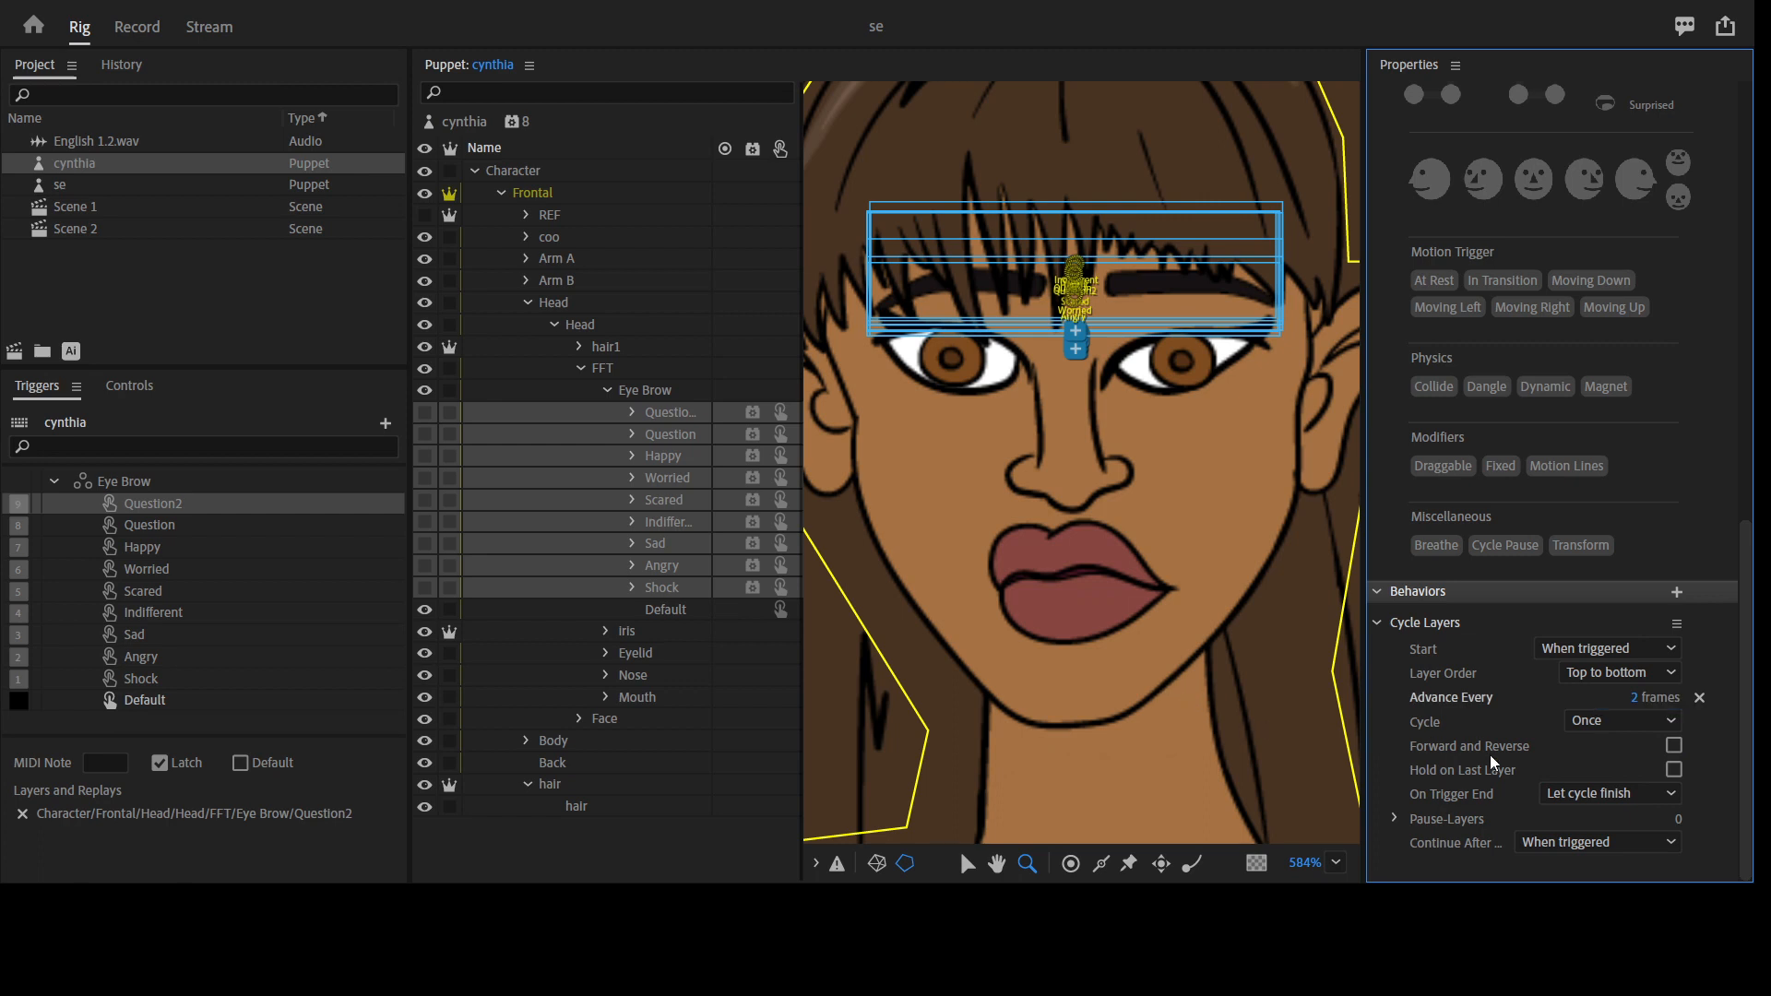
left_click(1677, 771)
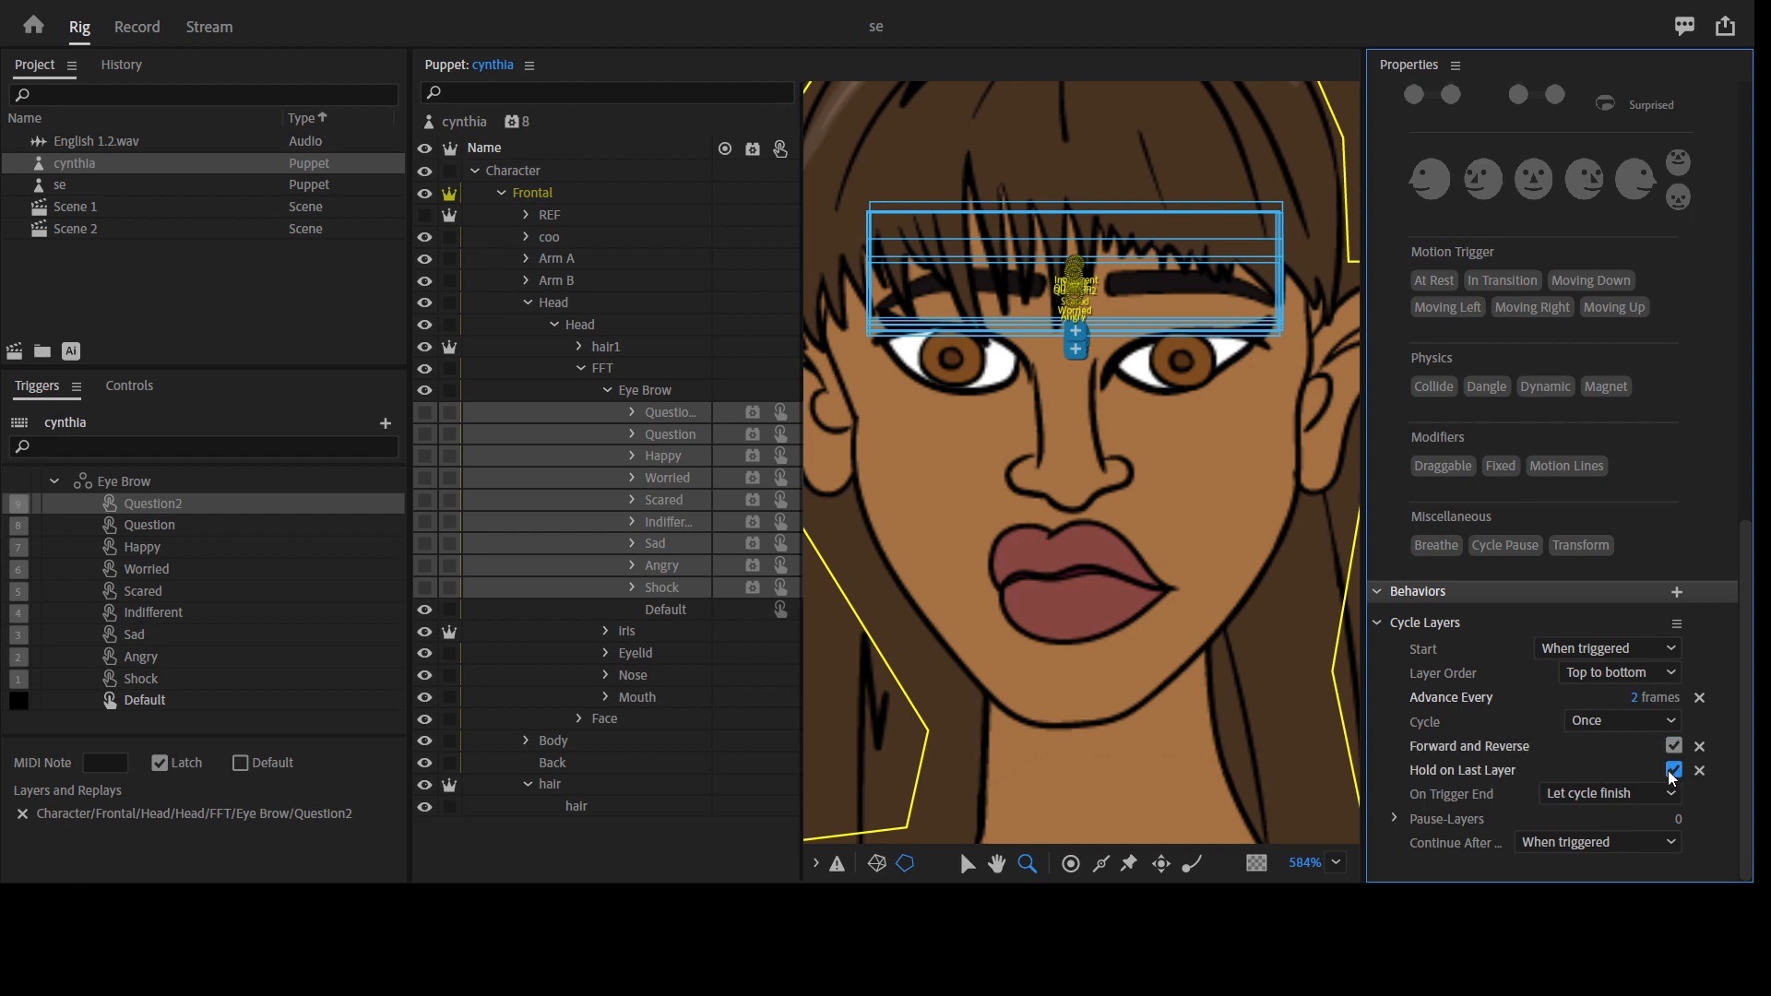
Collapse the Eye Brow group and tag the Iris layer as Draggable
left_click(607, 390)
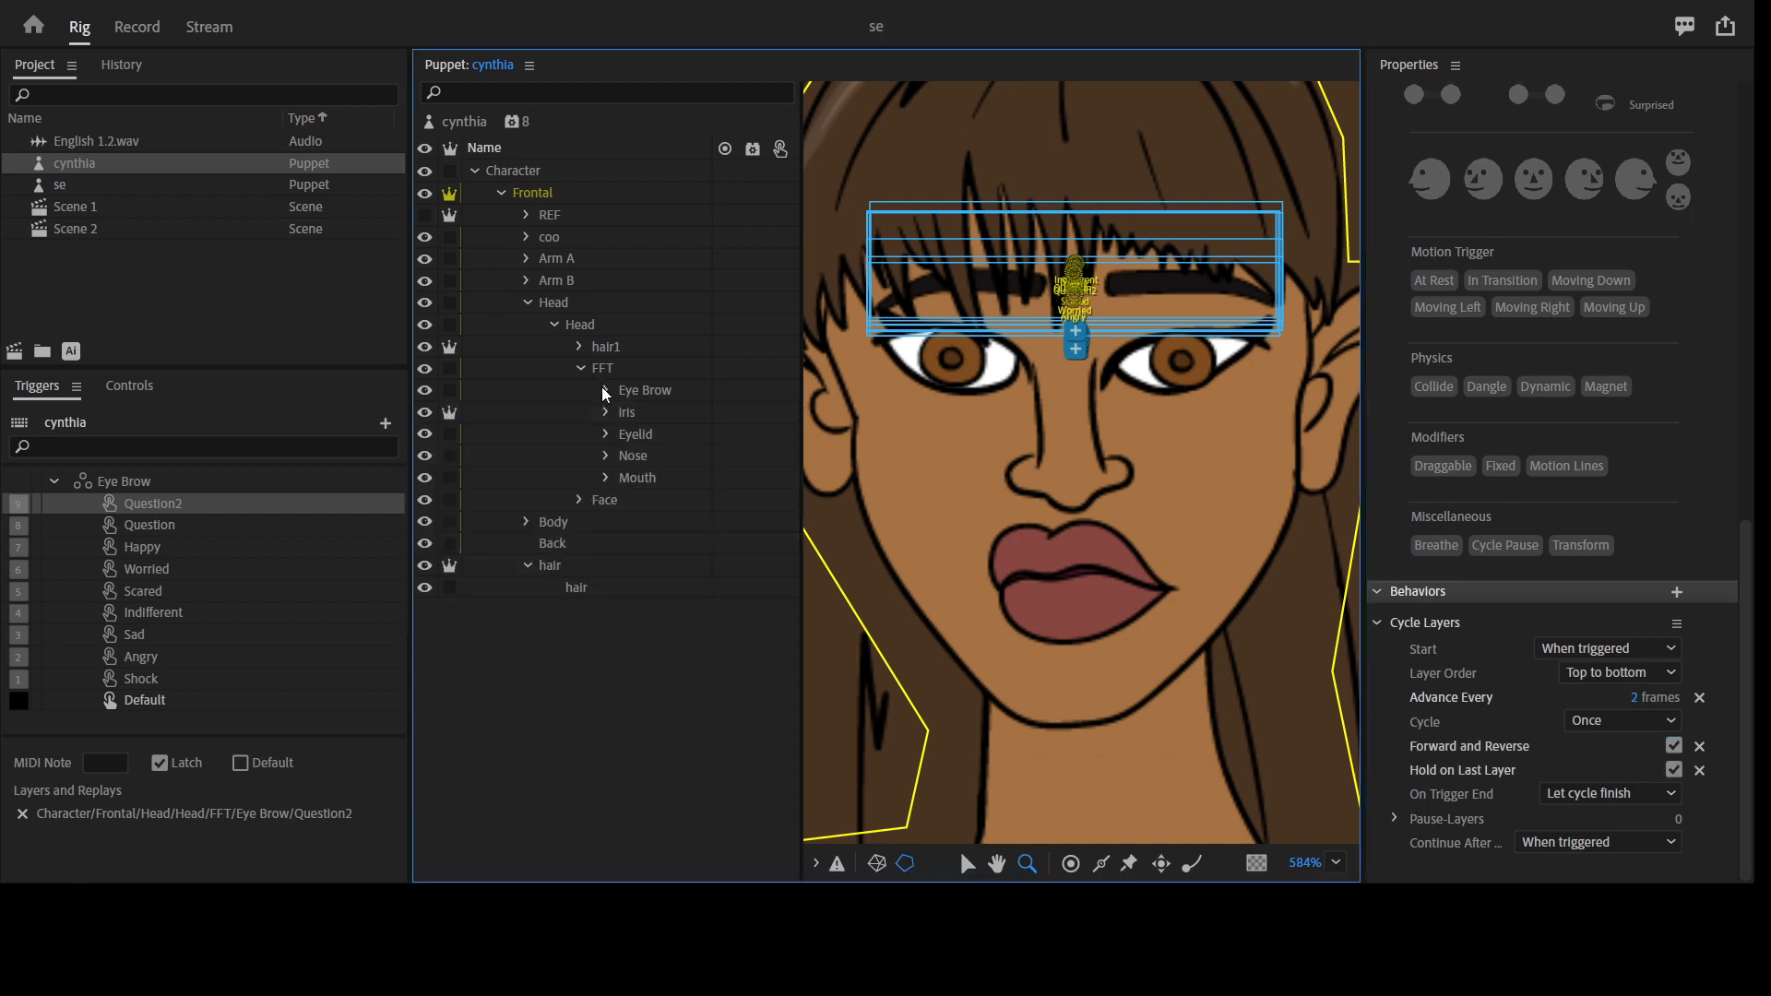
left_click(649, 412)
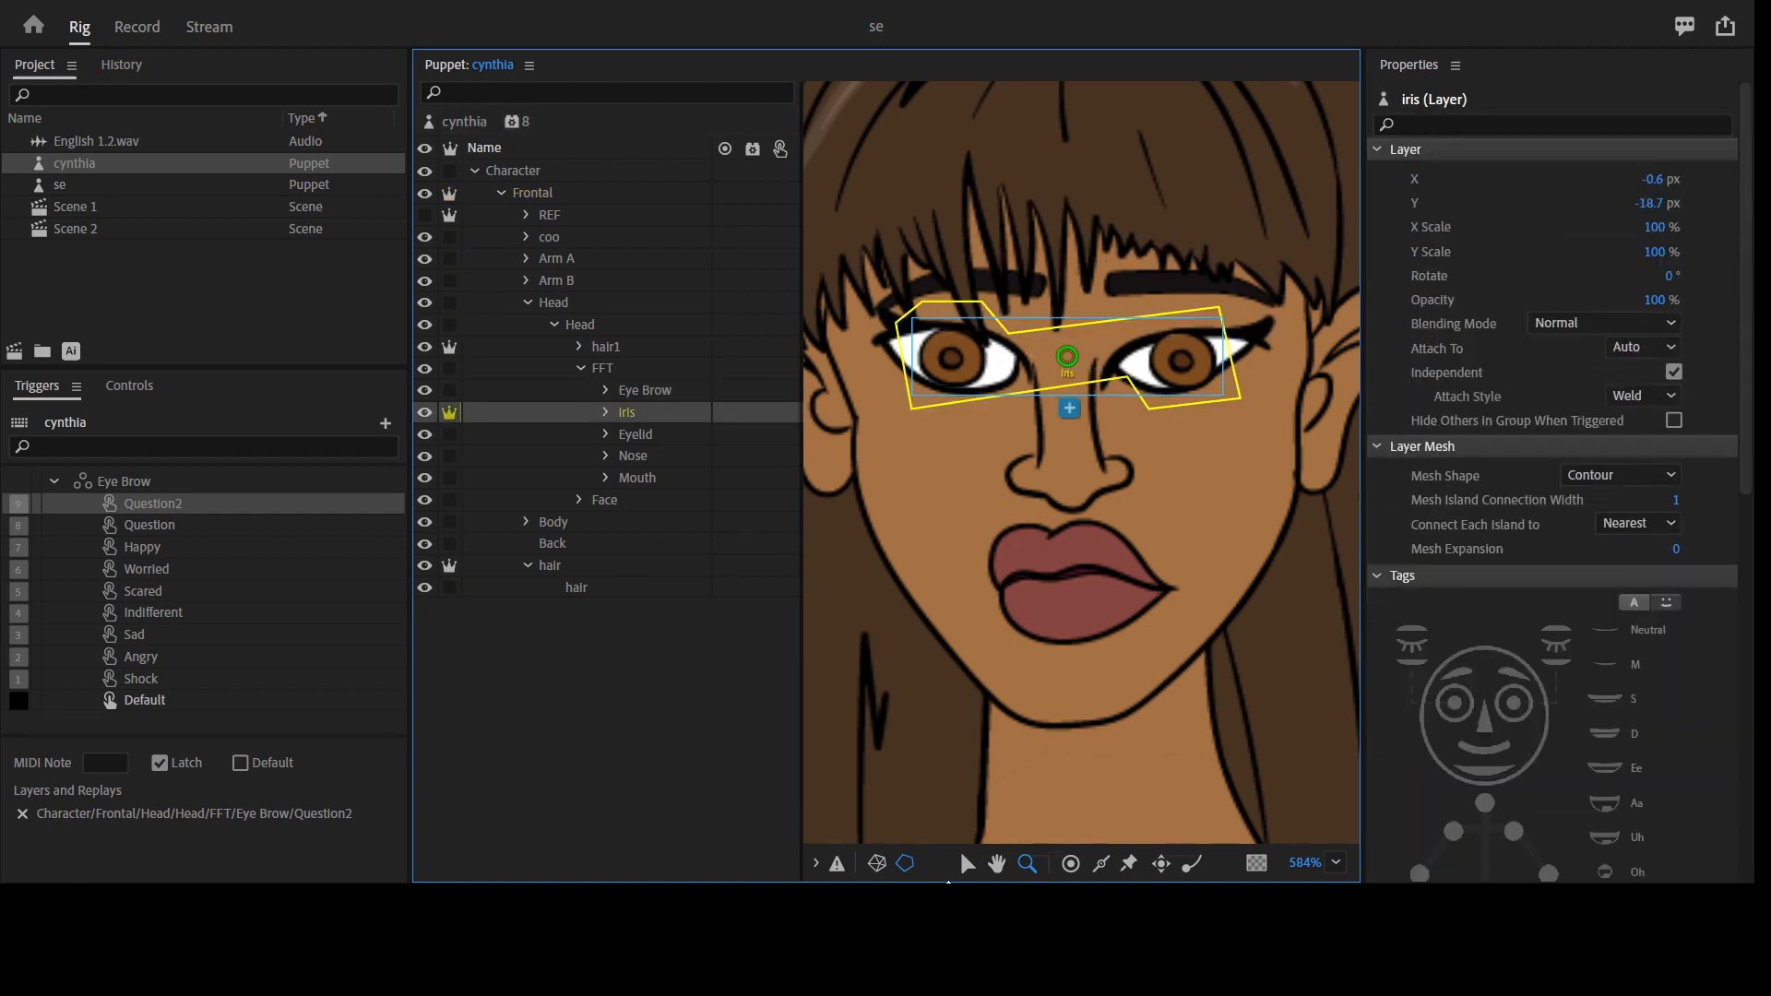
key("v")
scroll(1619, 770, "down", 5)
scroll(1474, 808, "down", 3)
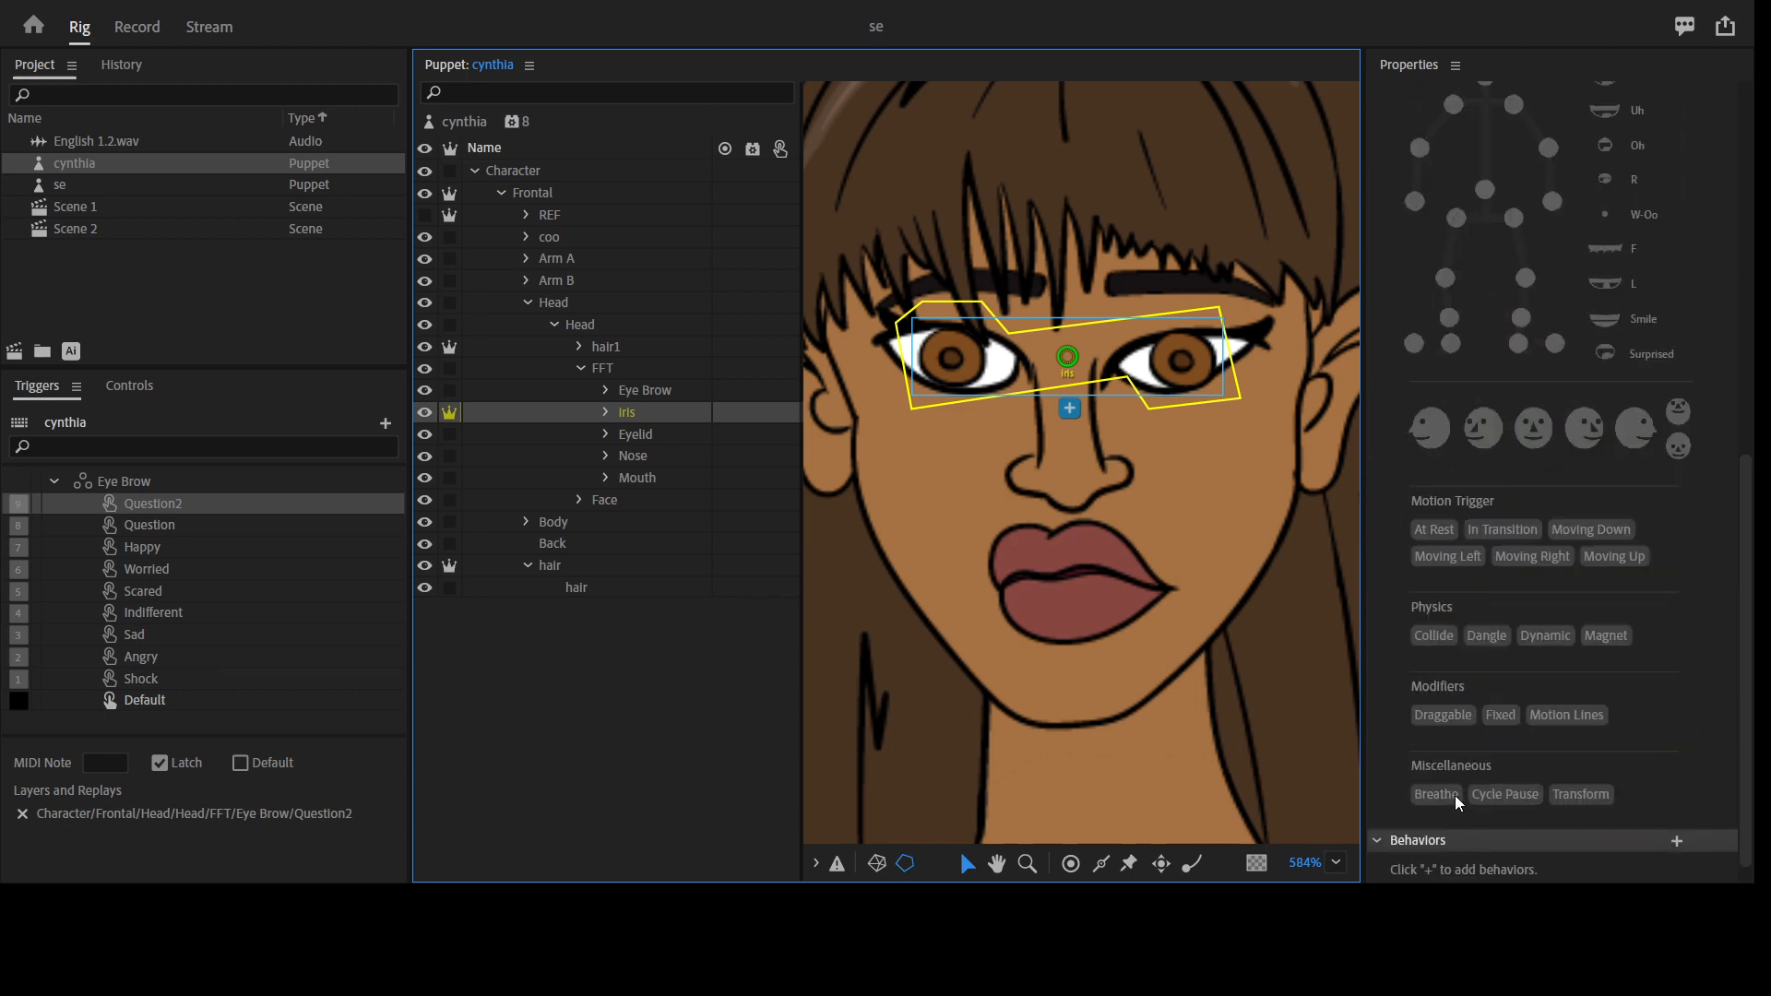
left_click(1450, 718)
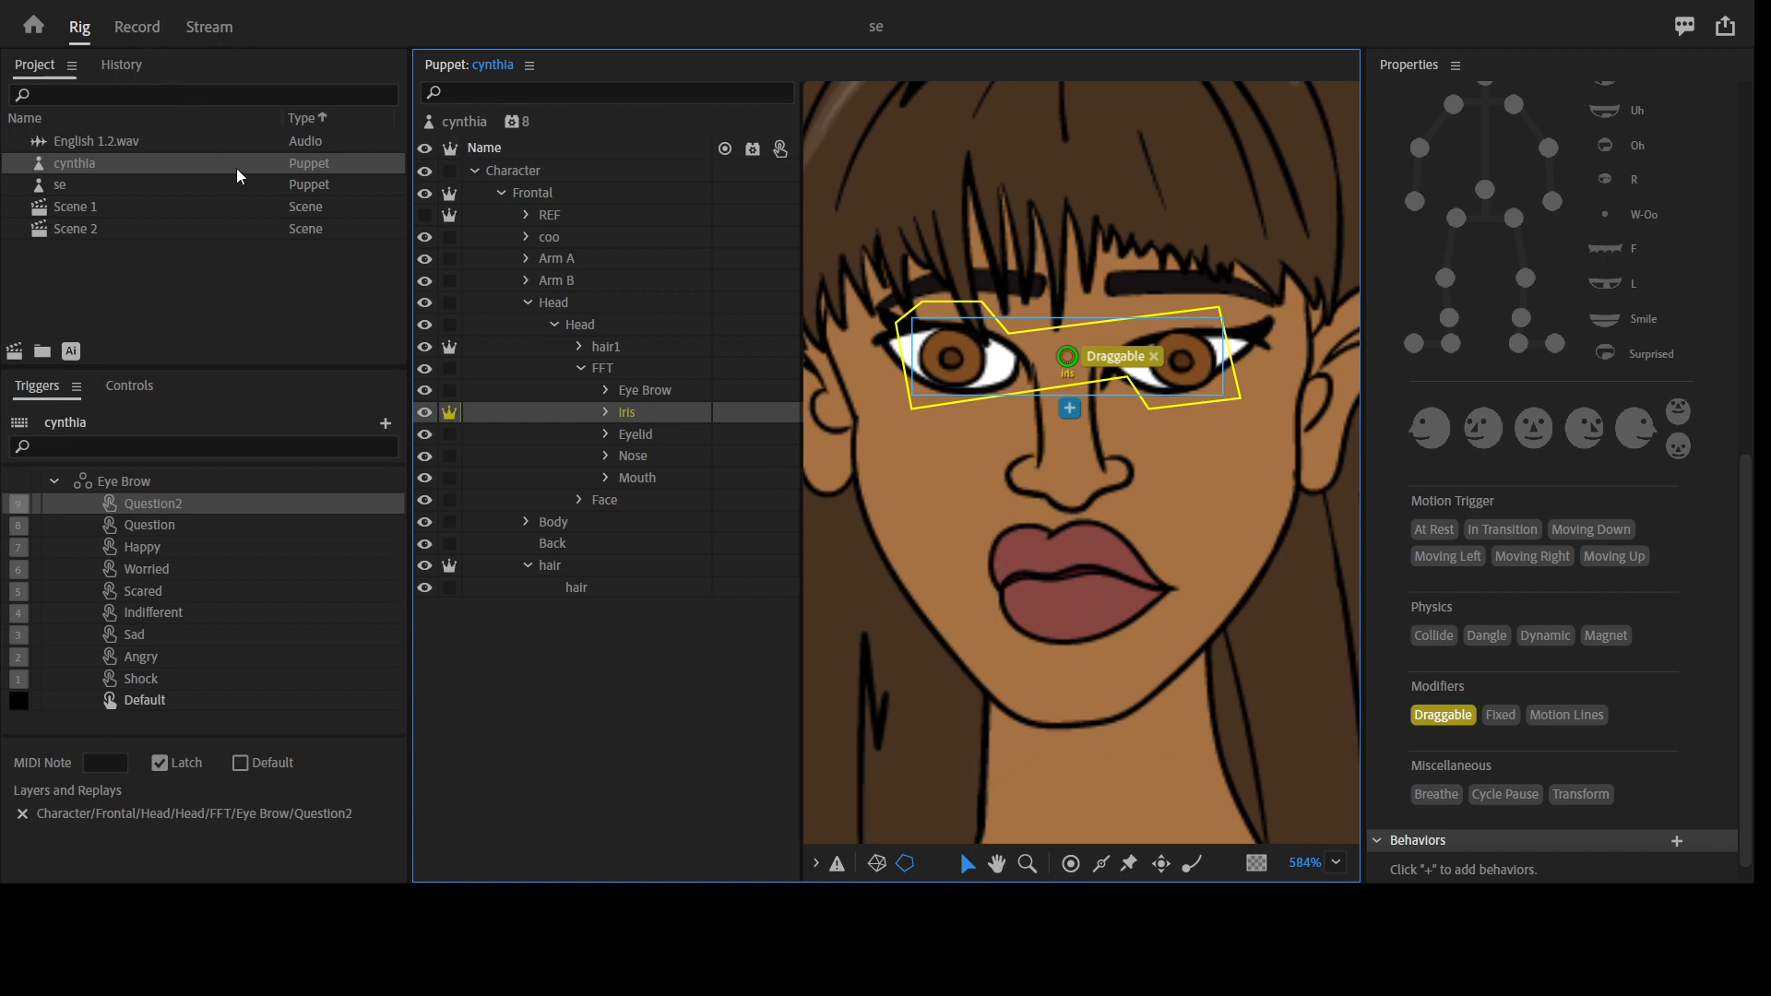
Move the irises up beneath the upper eyelids, testing the clipping, and undo the trial move downward
mouse_move(235, 173)
left_mouse_down()
mouse_move(609, 473)
mouse_move(655, 410)
mouse_move(657, 437)
mouse_move(654, 417)
left_mouse_up()
left_click_drag(1188, 362, 1185, 320)
mouse_move(1184, 338)
left_mouse_down()
mouse_move(1187, 380)
mouse_move(1186, 316)
mouse_move(1181, 352)
left_mouse_up()
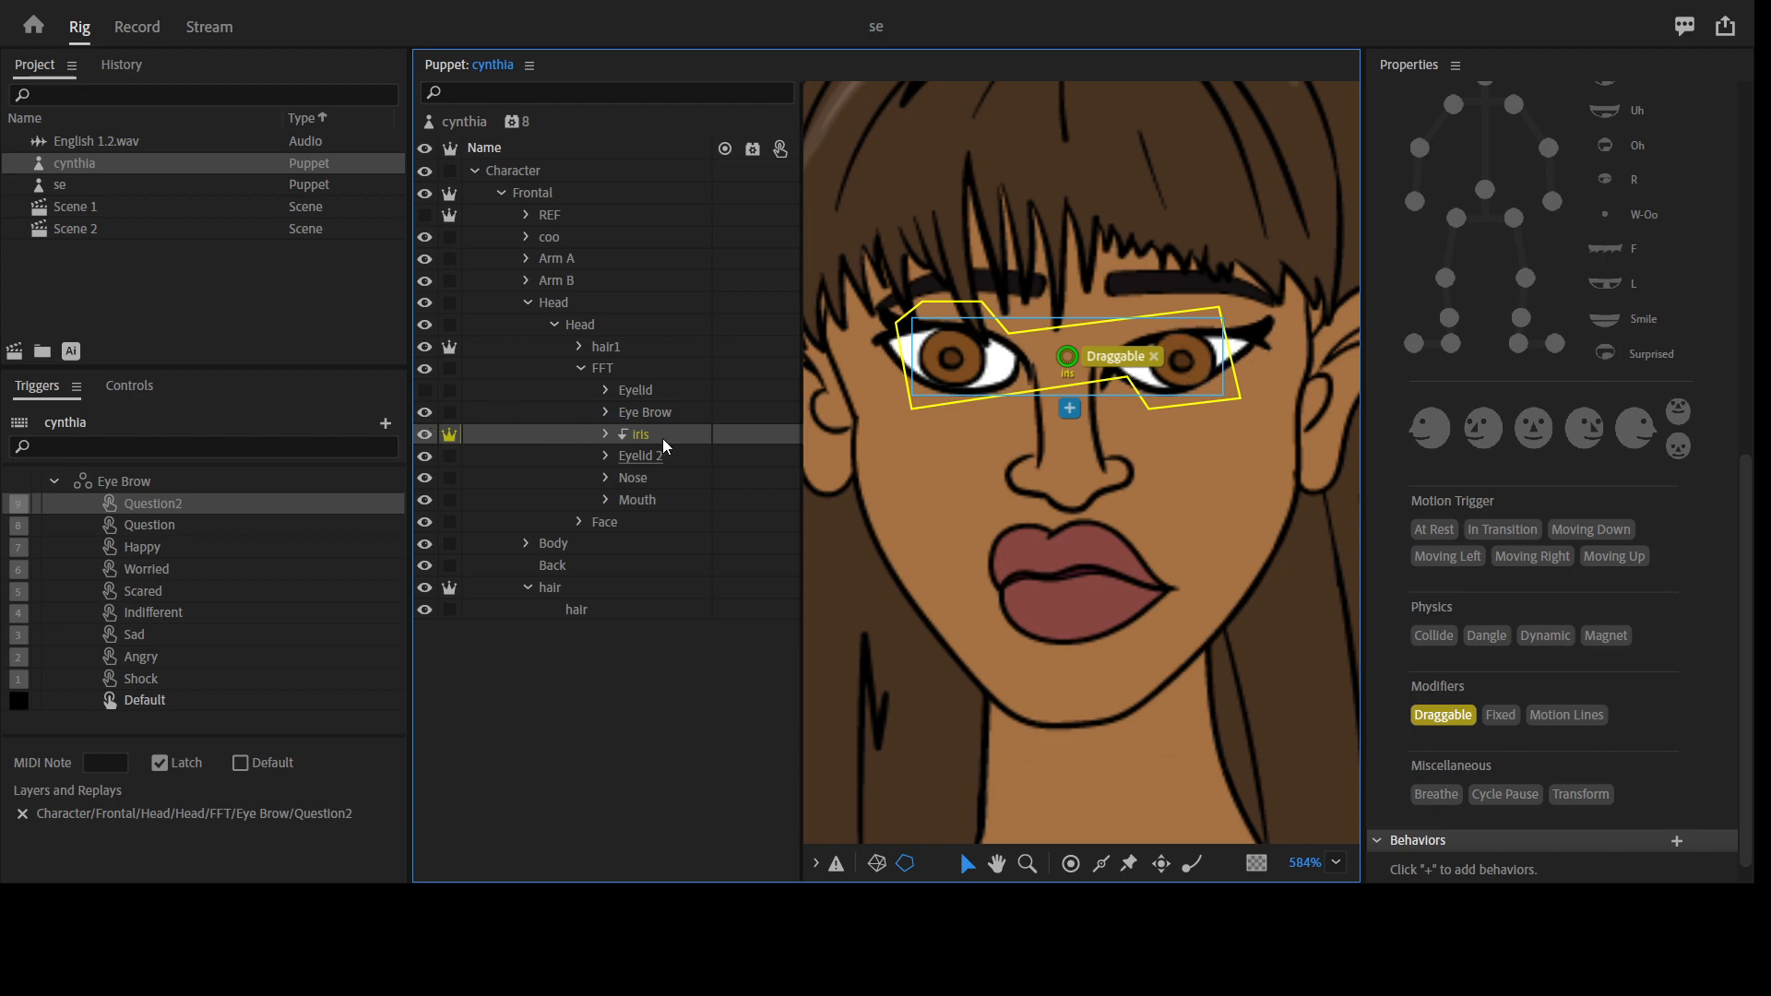
left_click_drag(962, 352, 900, 337)
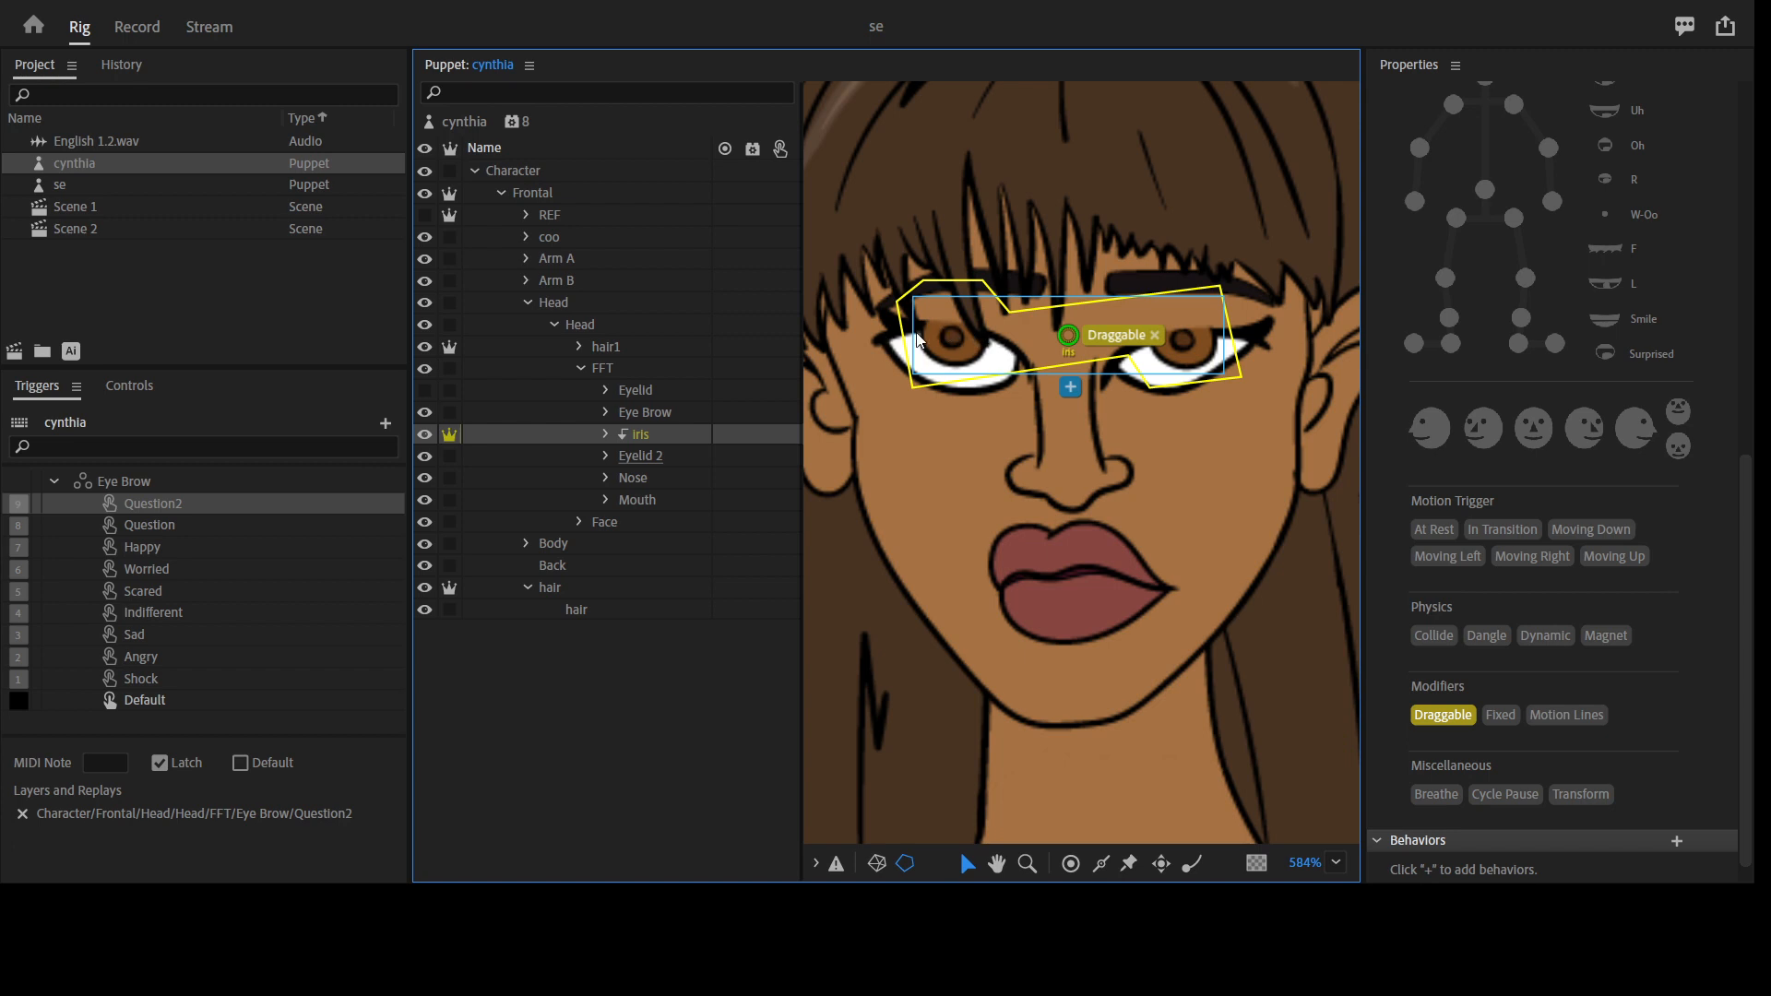
left_click_drag(931, 338, 936, 400)
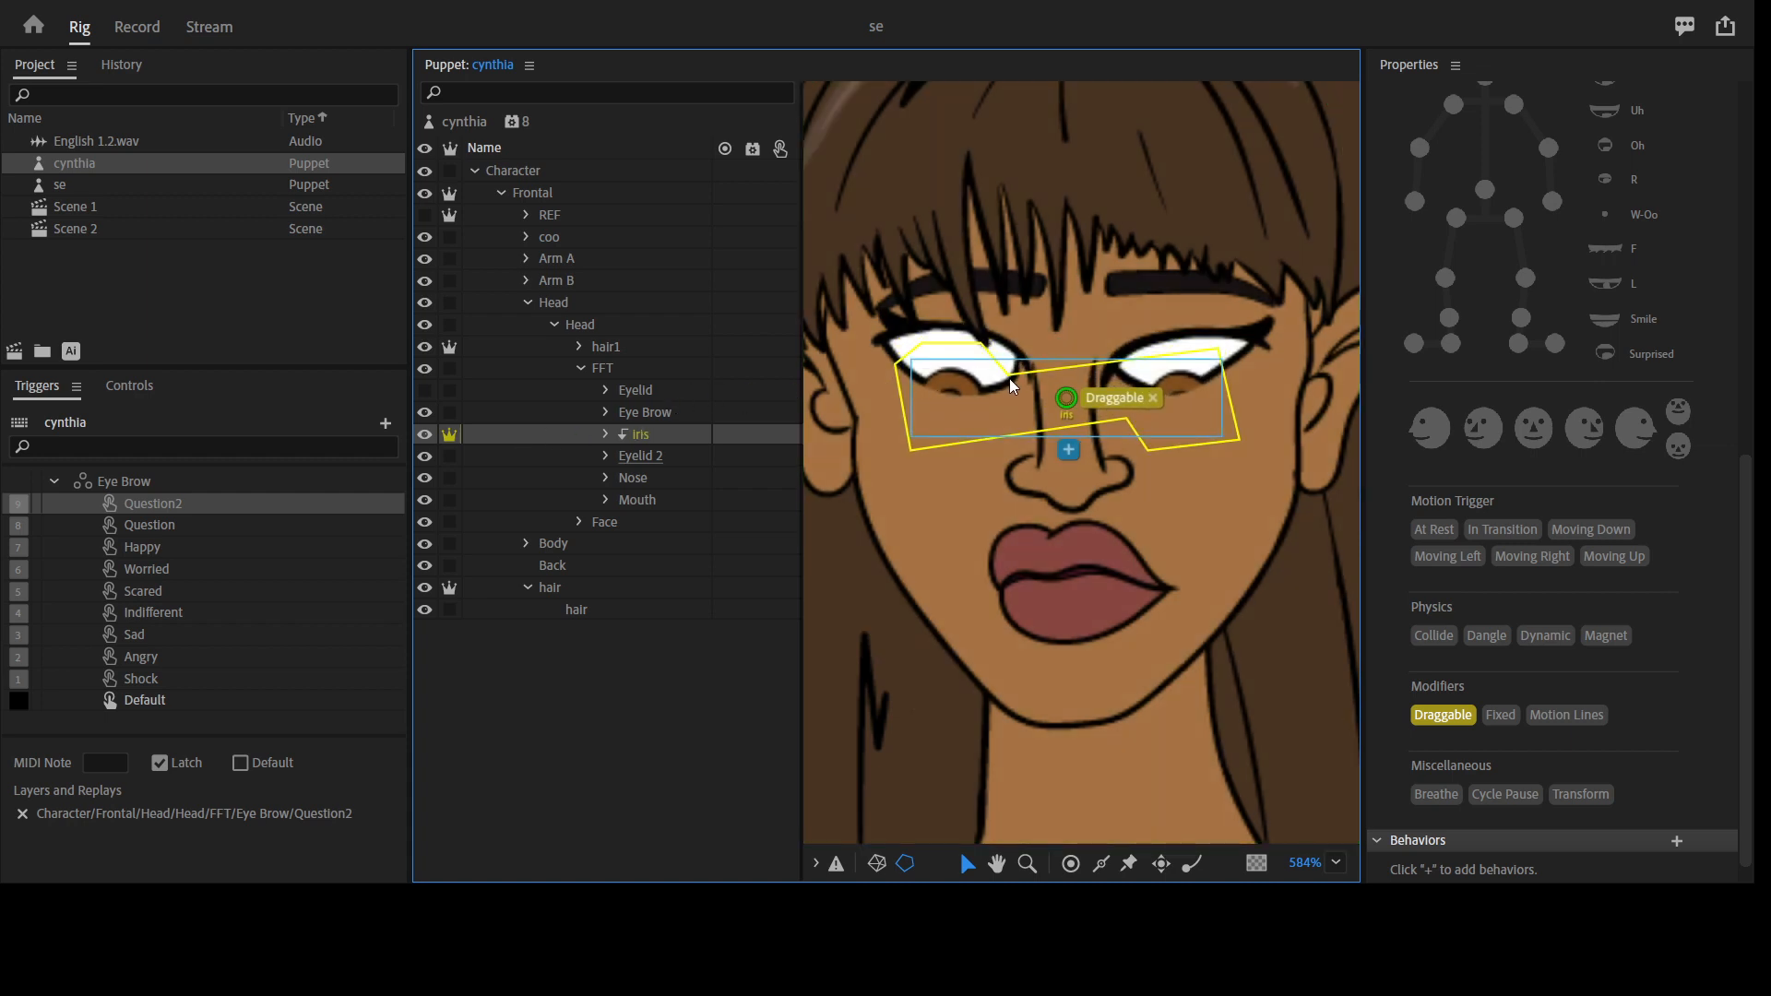
key("ctrl+z")
Show the Eyelid layer and try shifting the irises down inside the eyes, undoing that shift
left_click(689, 385)
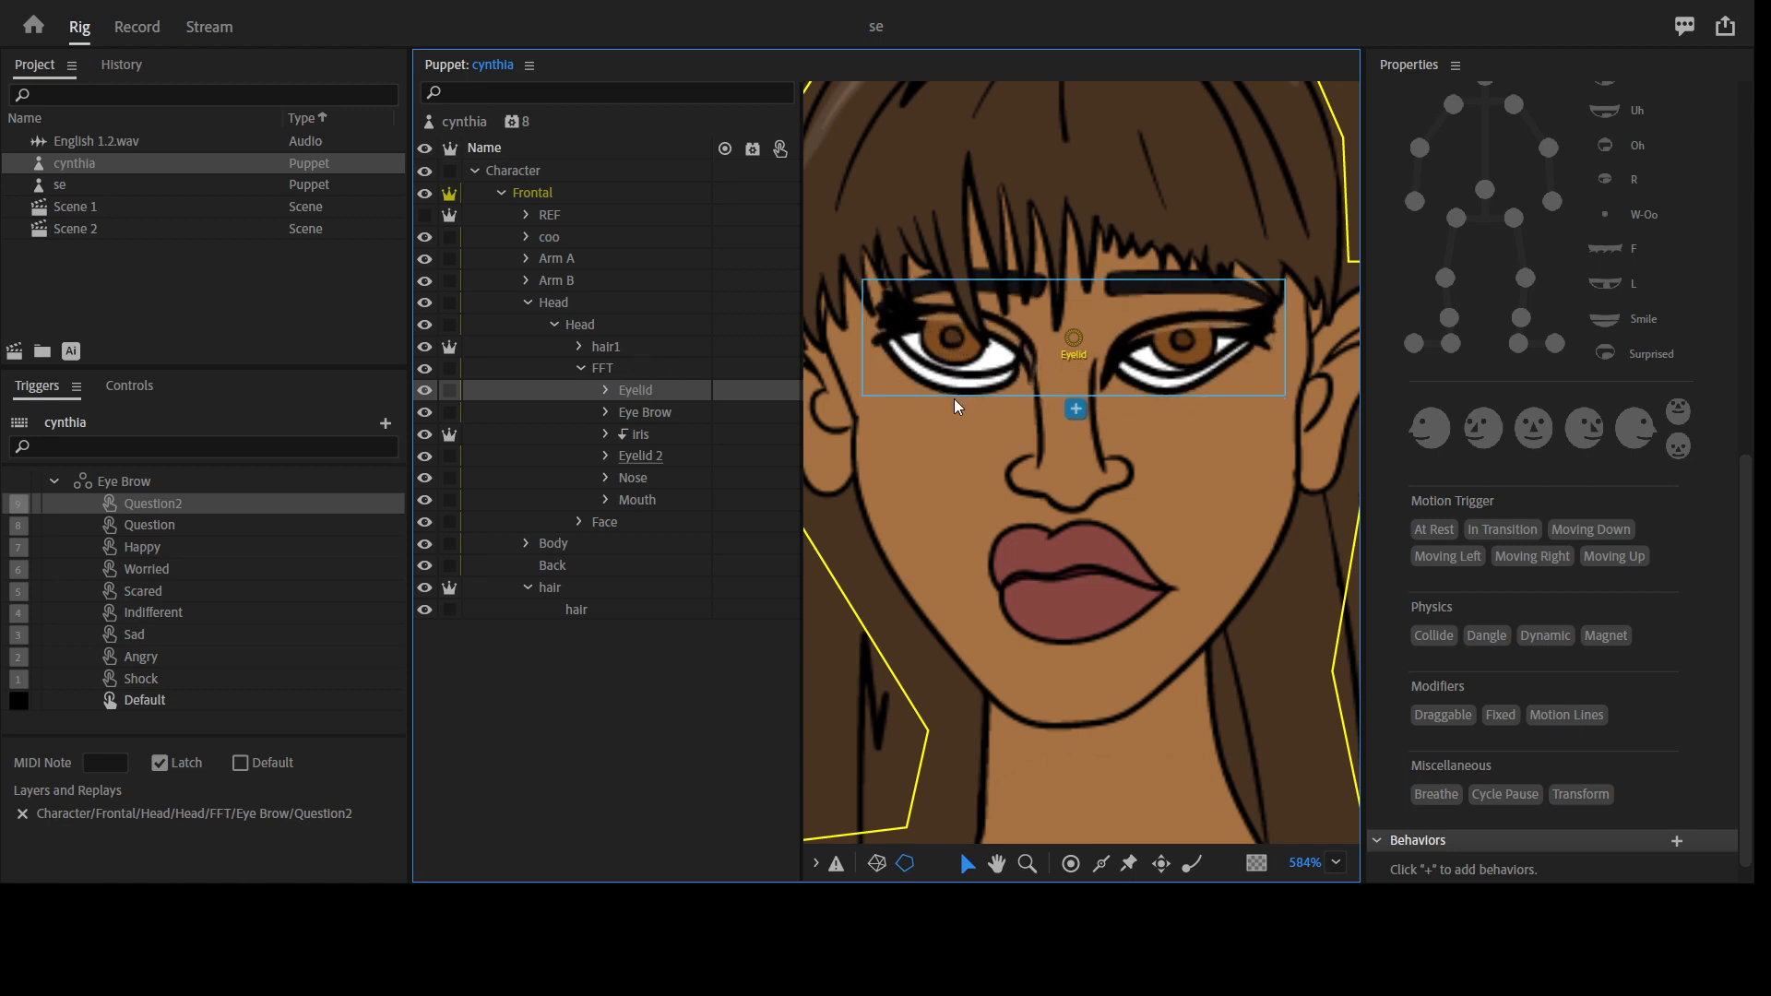
left_click(651, 434)
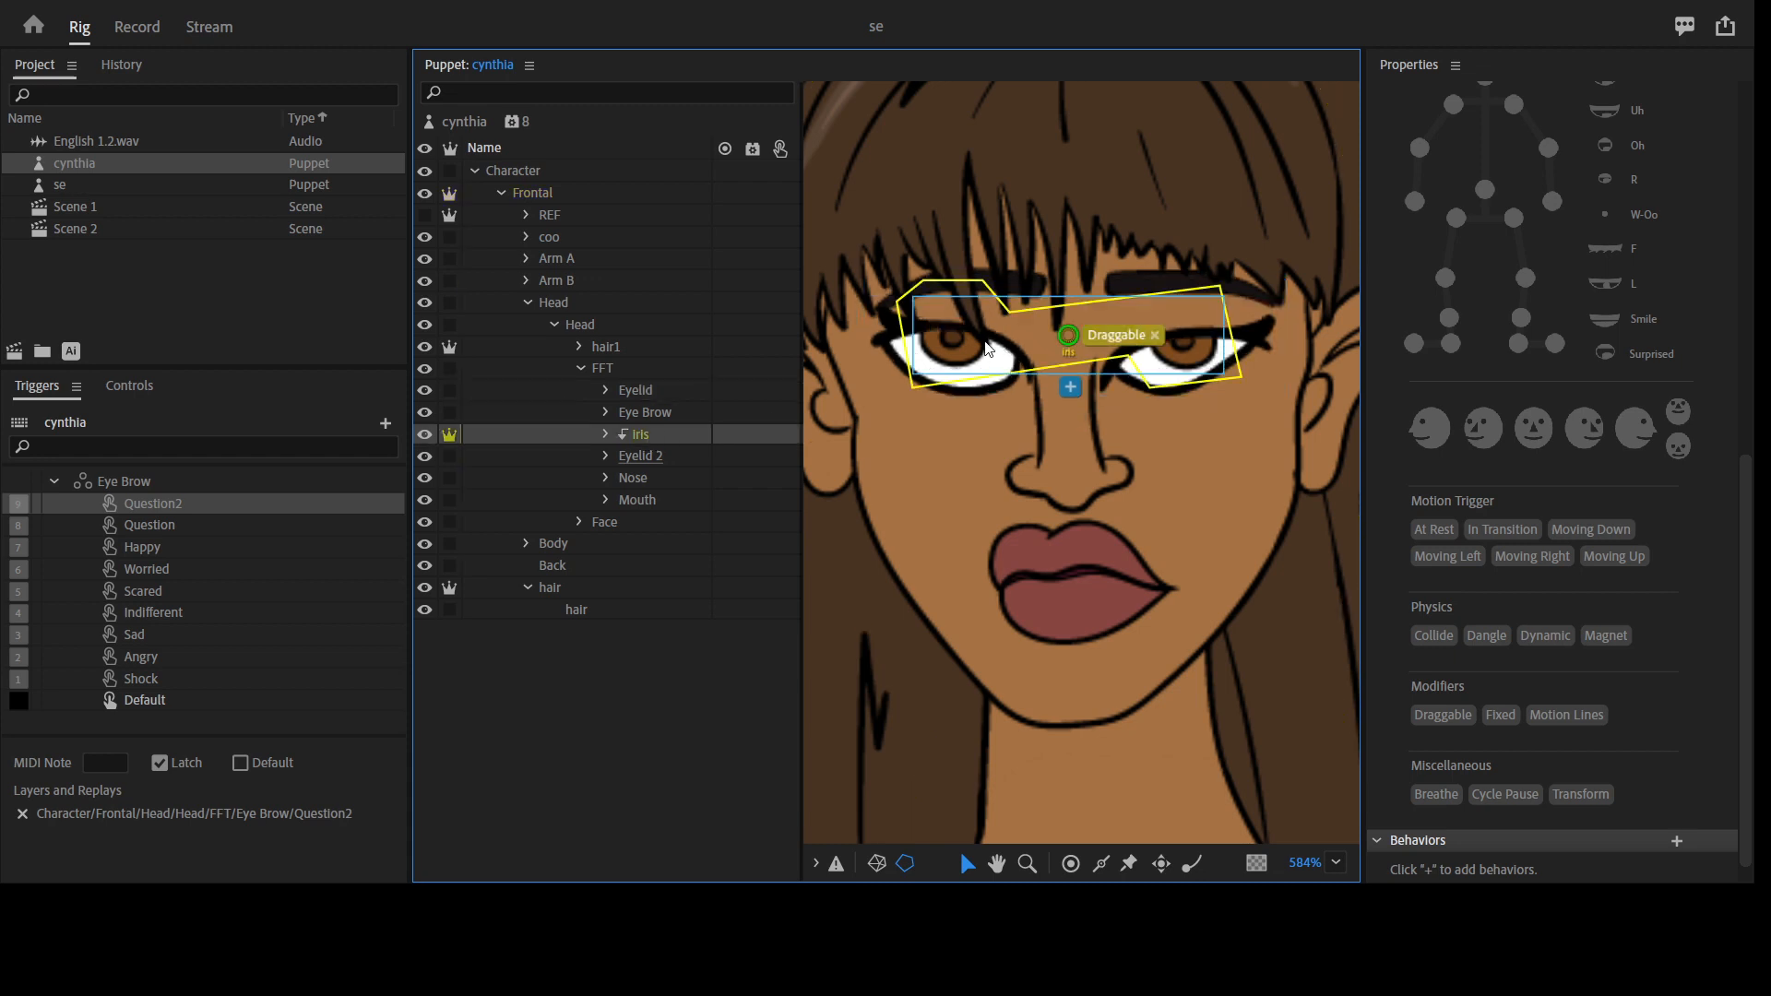
mouse_move(954, 342)
left_mouse_down()
mouse_move(973, 340)
mouse_move(961, 310)
mouse_move(943, 319)
mouse_move(955, 389)
mouse_move(939, 340)
mouse_move(951, 374)
mouse_move(971, 368)
left_mouse_up()
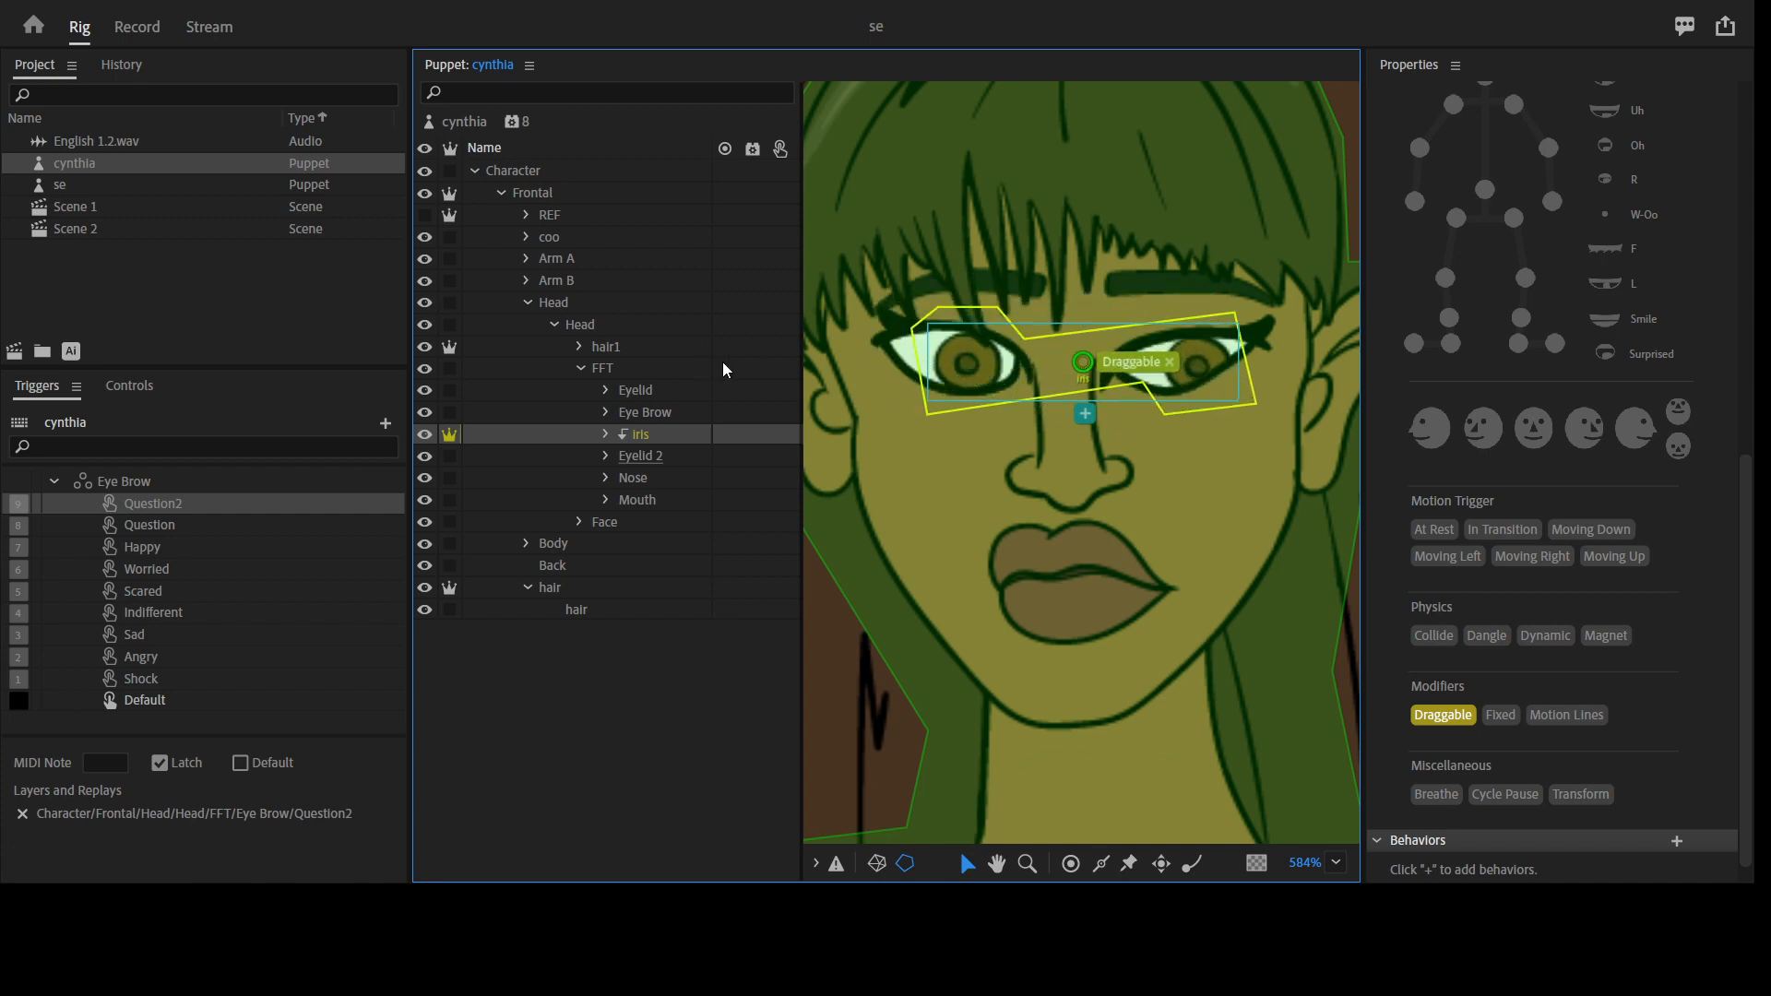
key("ctrl+z")
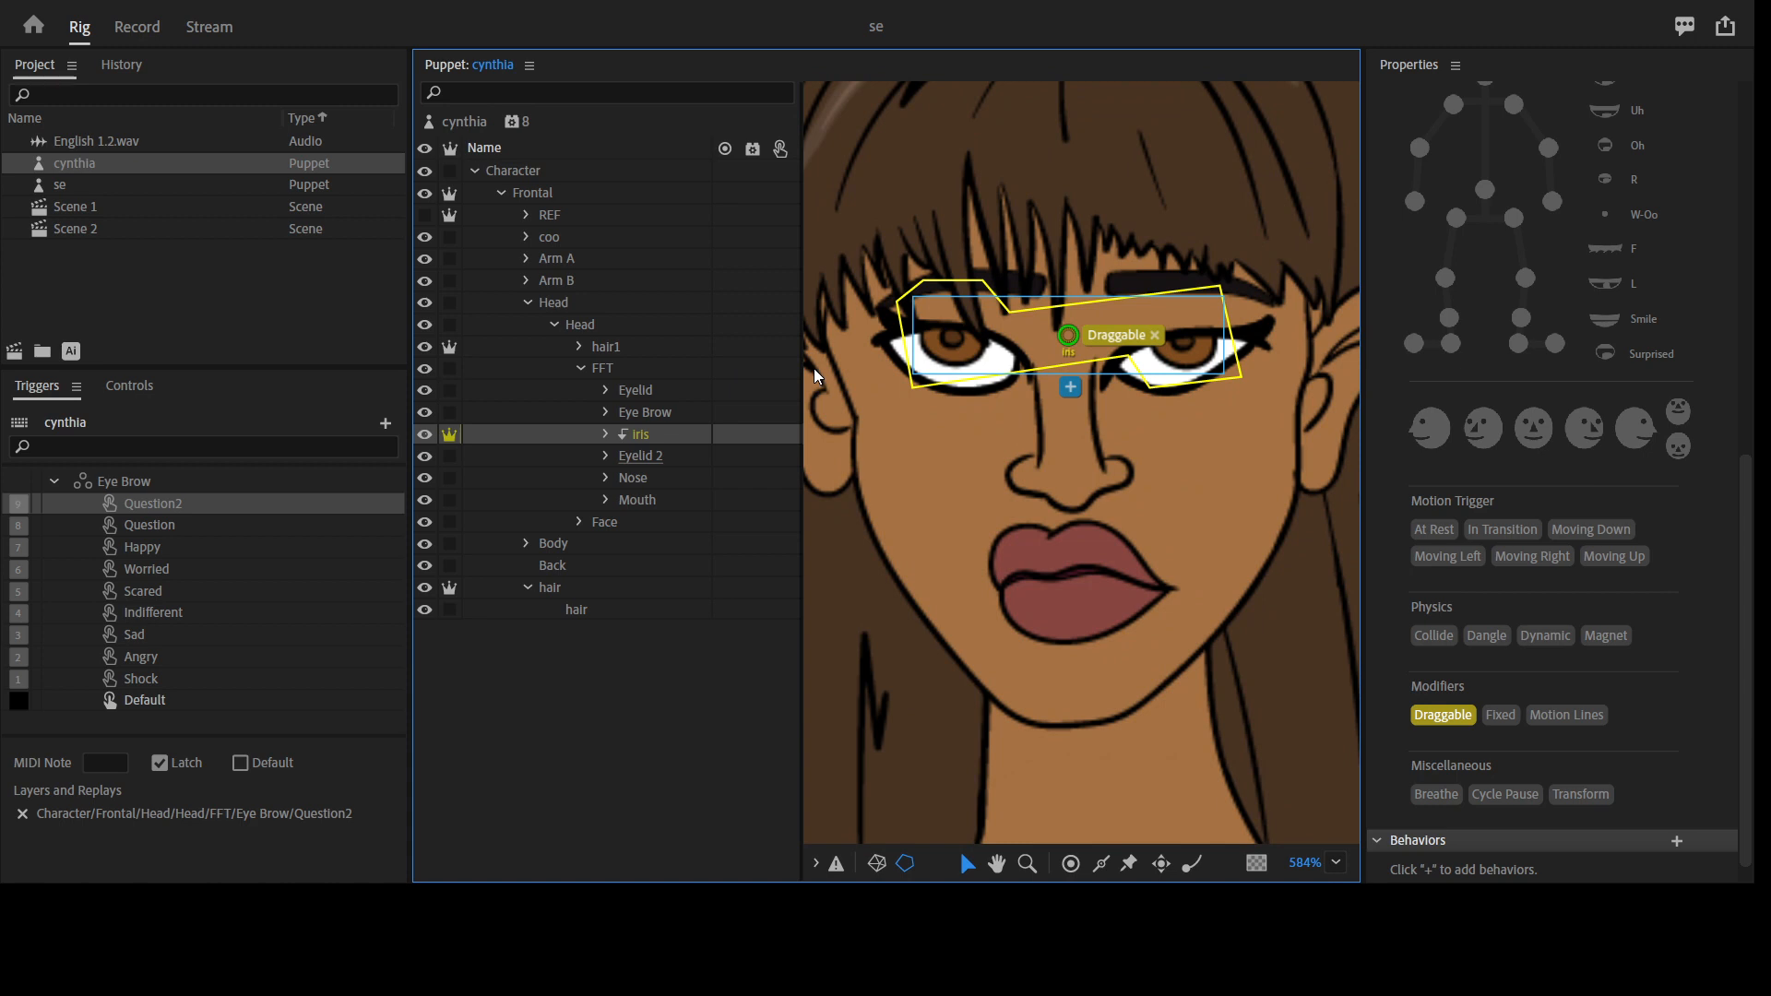
key("ctrl+z")
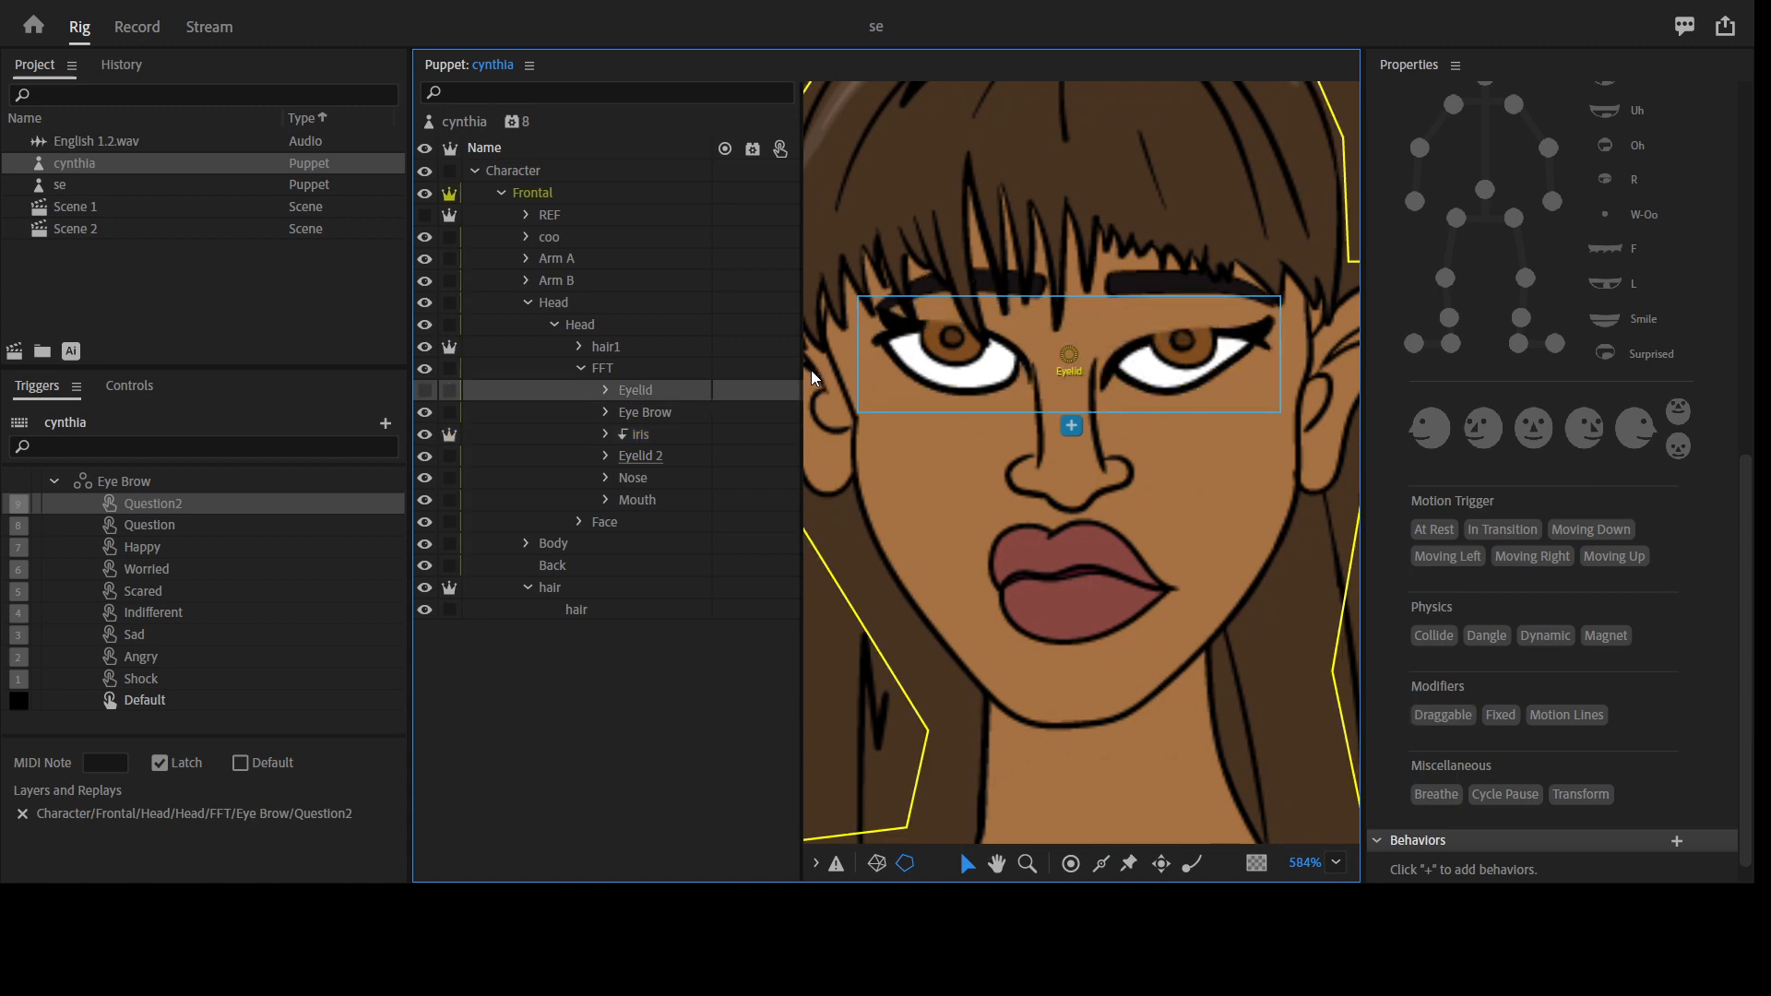
key("ctrl+shift+z")
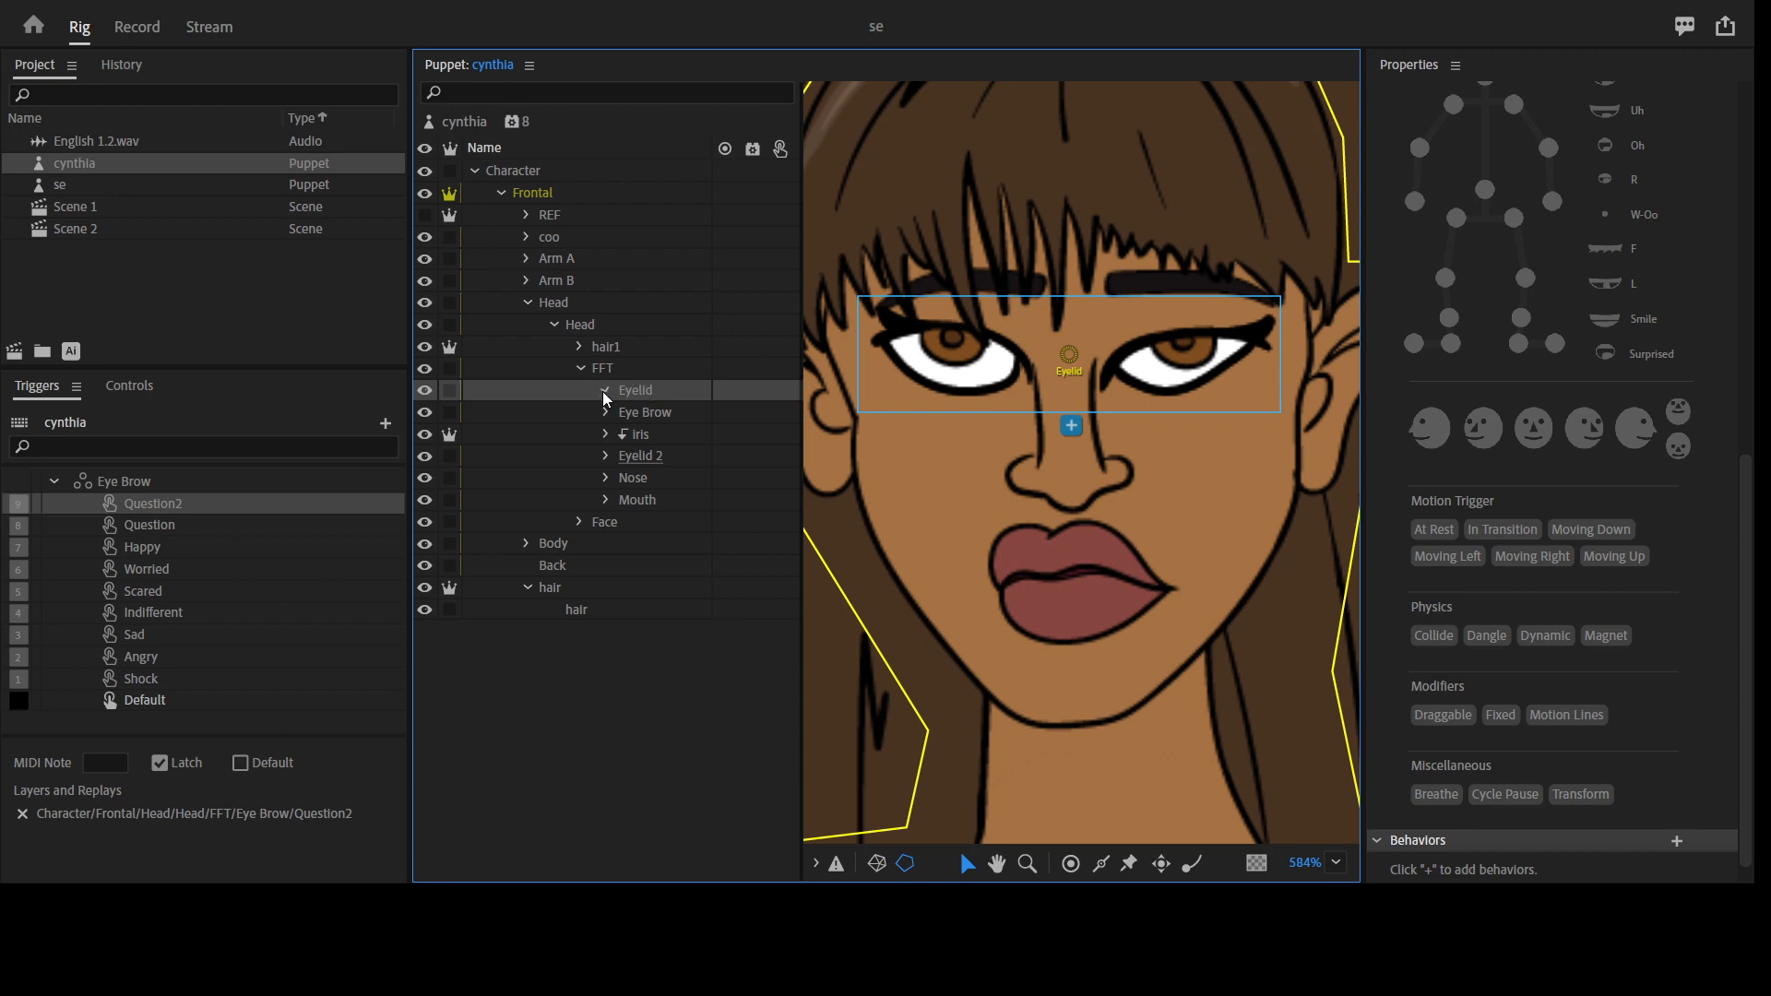
Examine the expression layers inside the Eyelid group, from Blink to Default
left_click(605, 390)
left_click(666, 632)
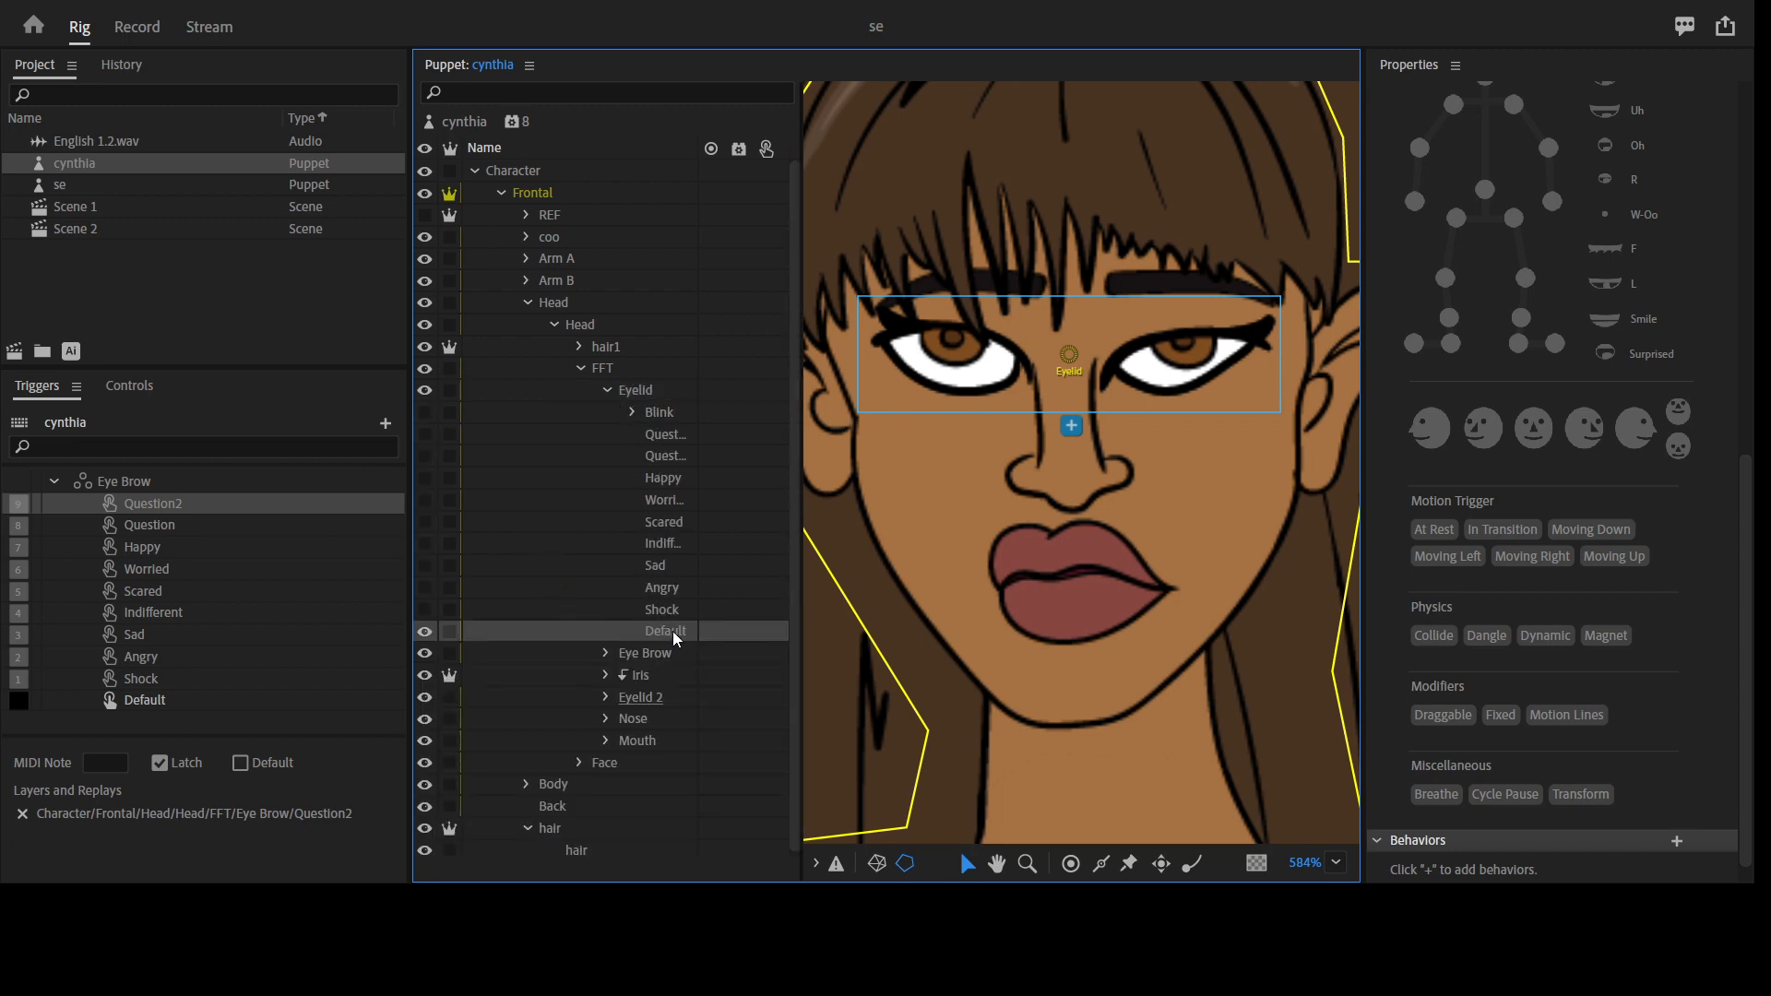
left_click(606, 391)
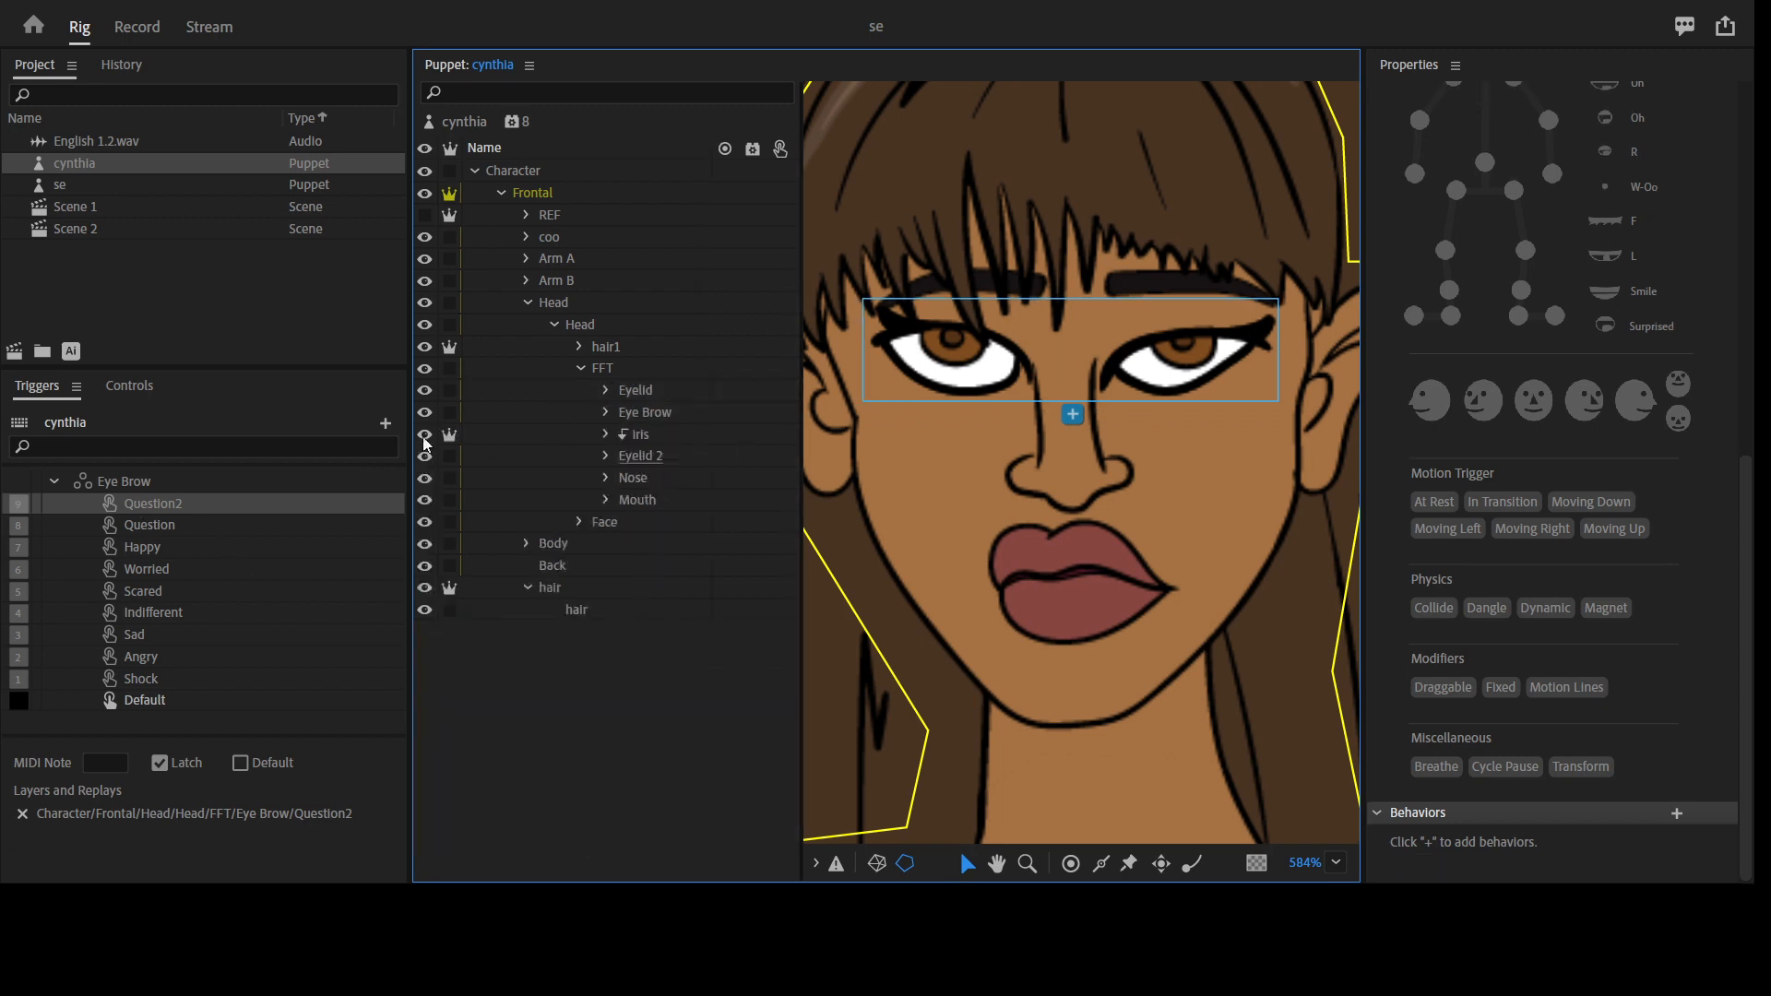
Collapse the Eye Brow swap set and create a trigger swap set from the Eyelid 2 layer
left_click(52, 480)
left_click(53, 480)
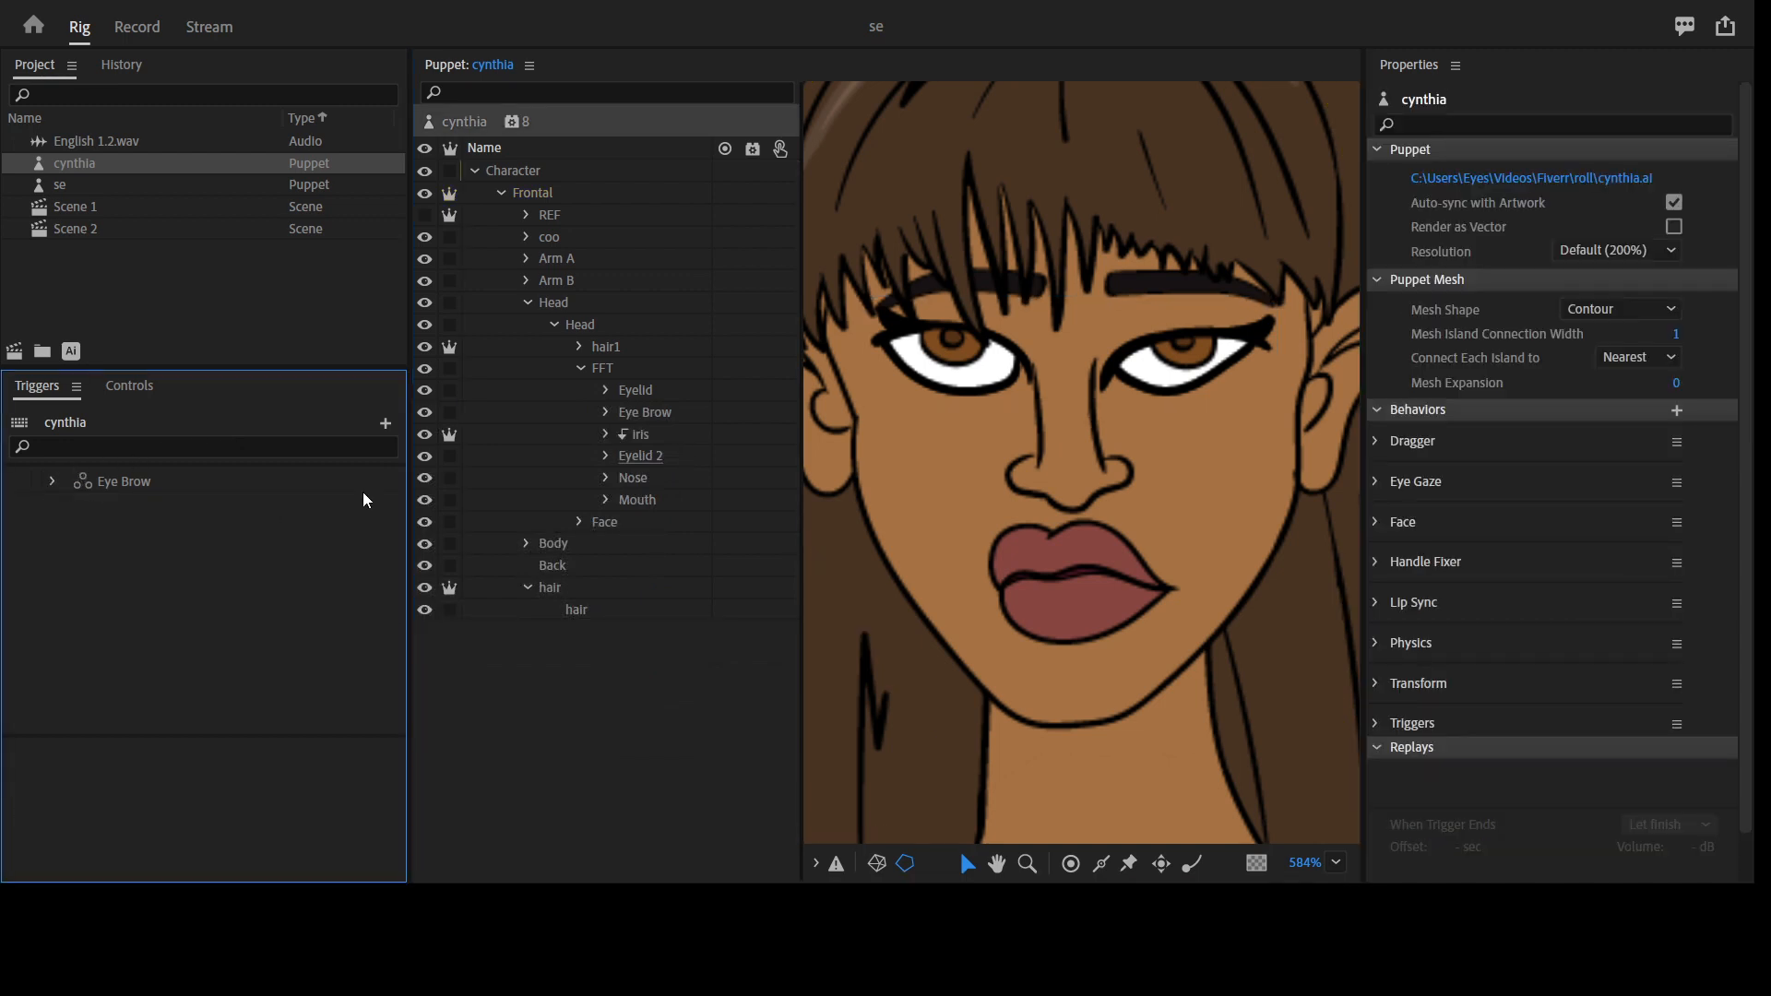
left_click(637, 465)
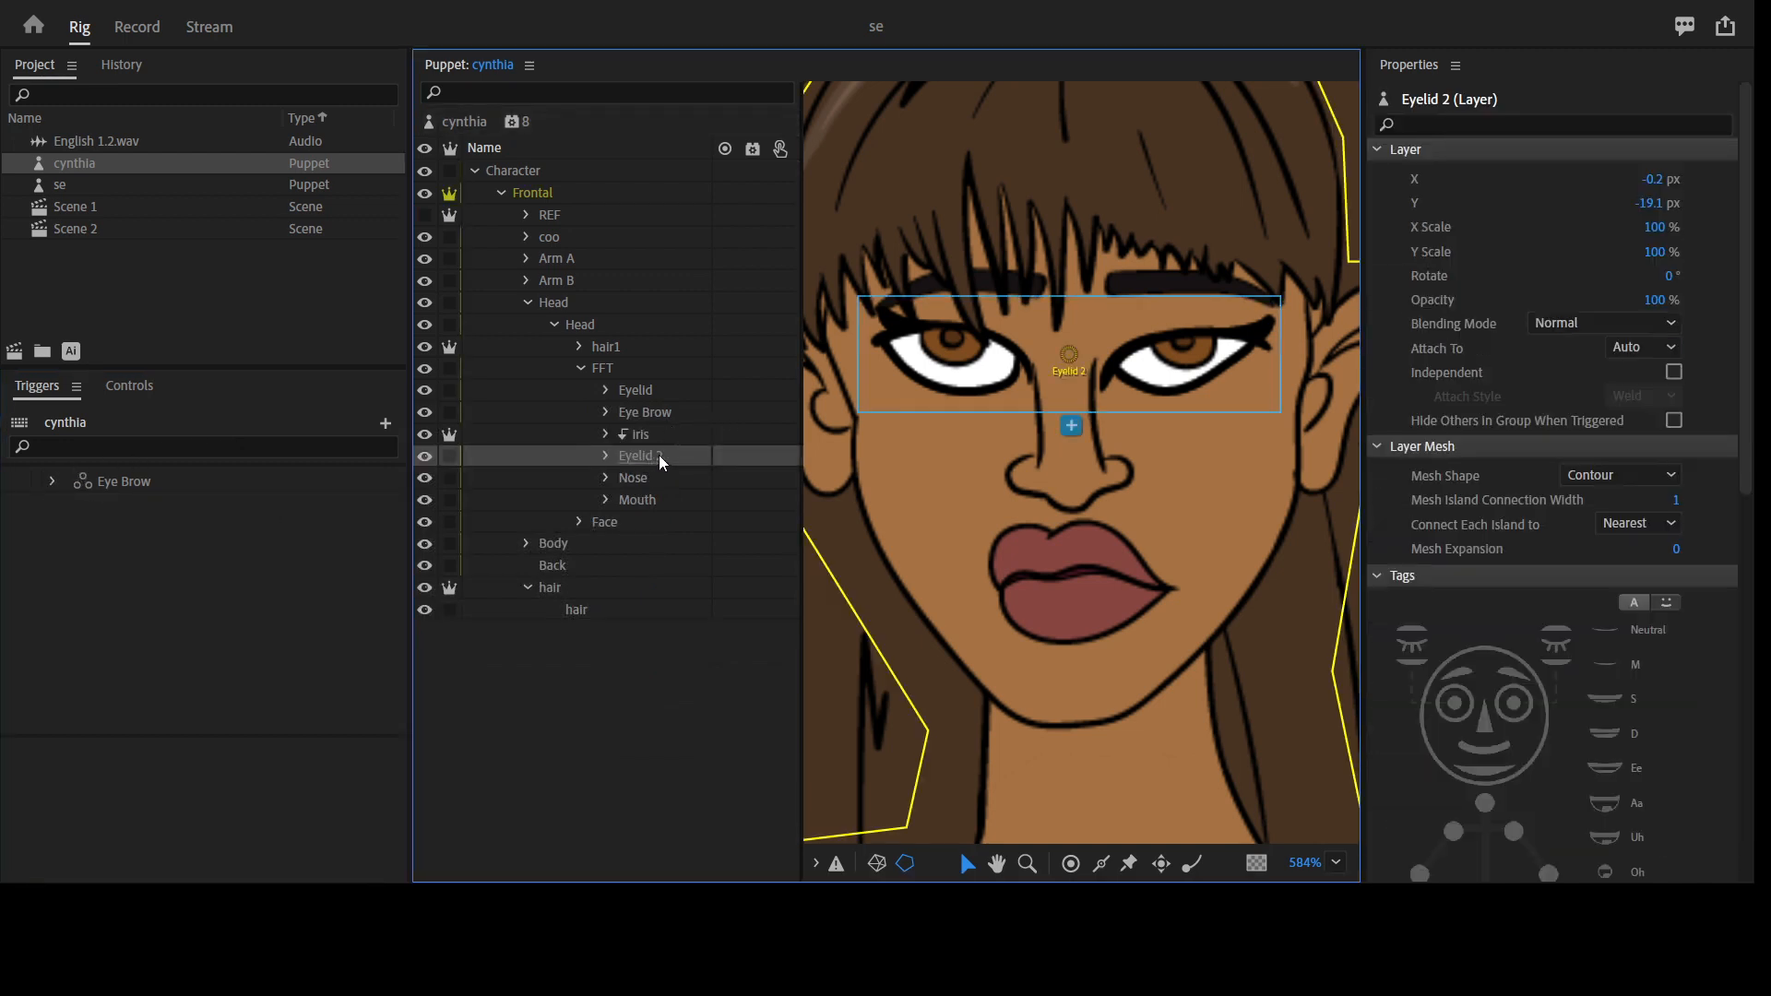
left_click_drag(659, 456, 242, 754)
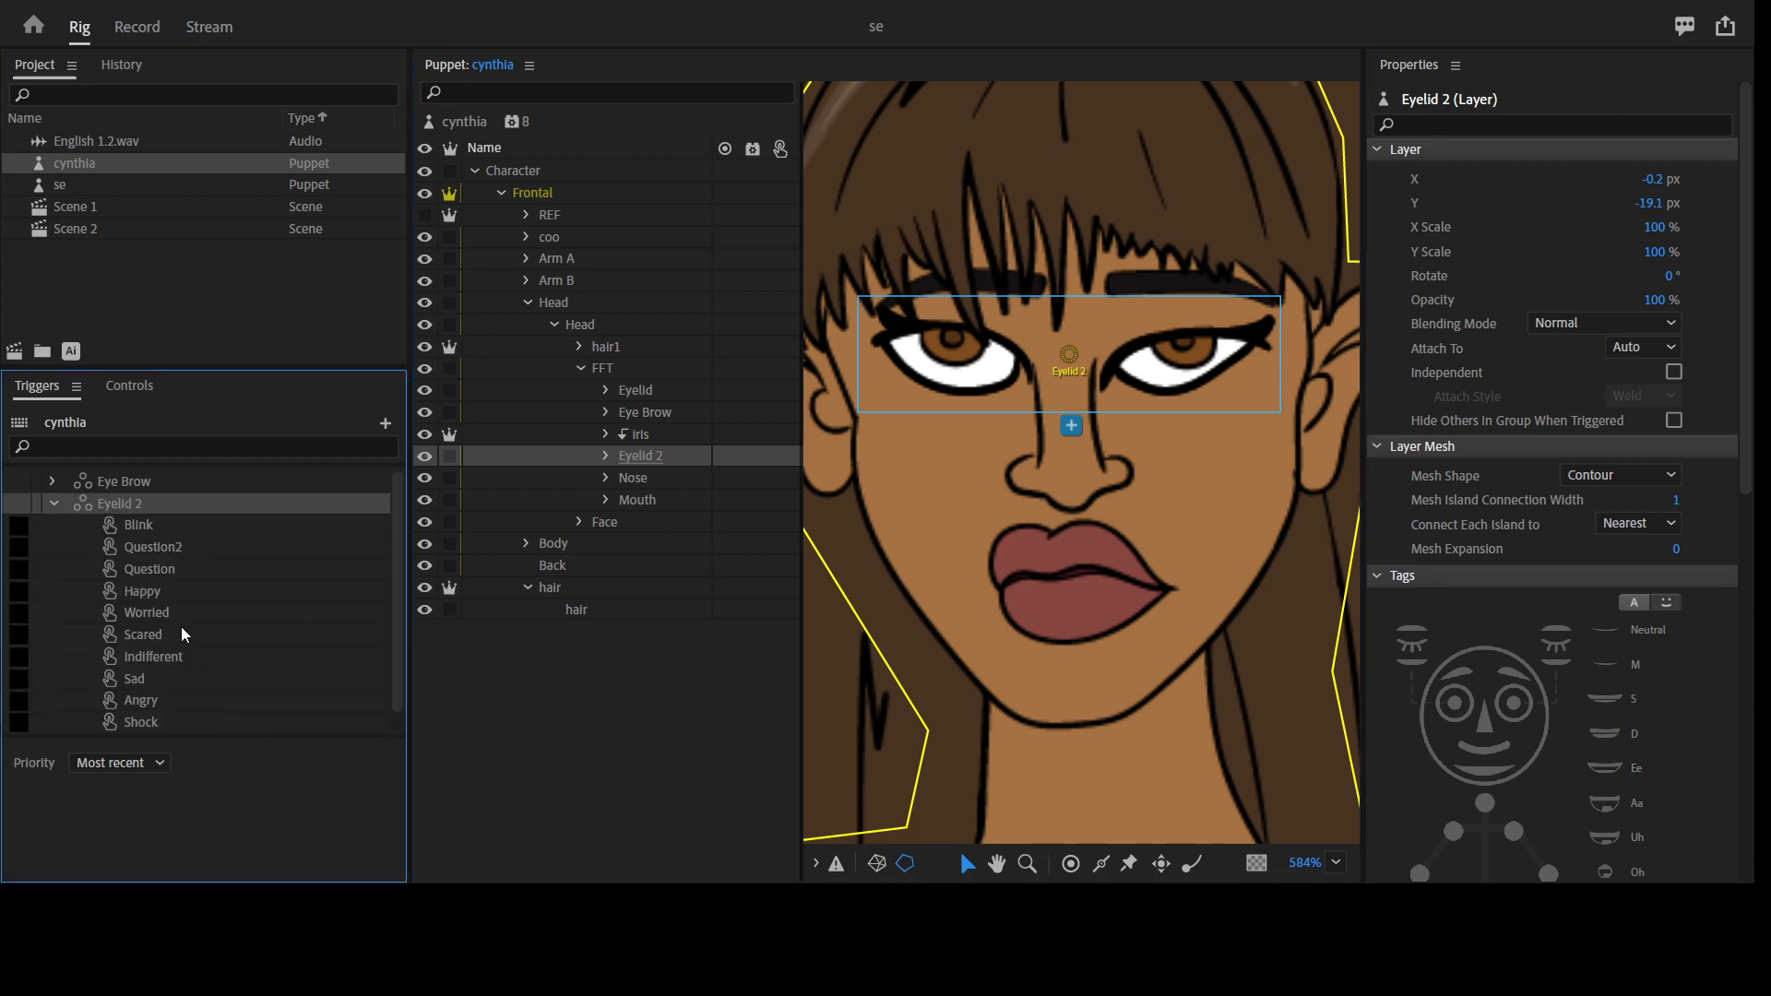
Enable Latch for all Eyelid 2 triggers, from Blink to Default, and expand the Eyelid group's layers
left_click(142, 527)
scroll(149, 656, "down", 1)
left_click(147, 718, "shift")
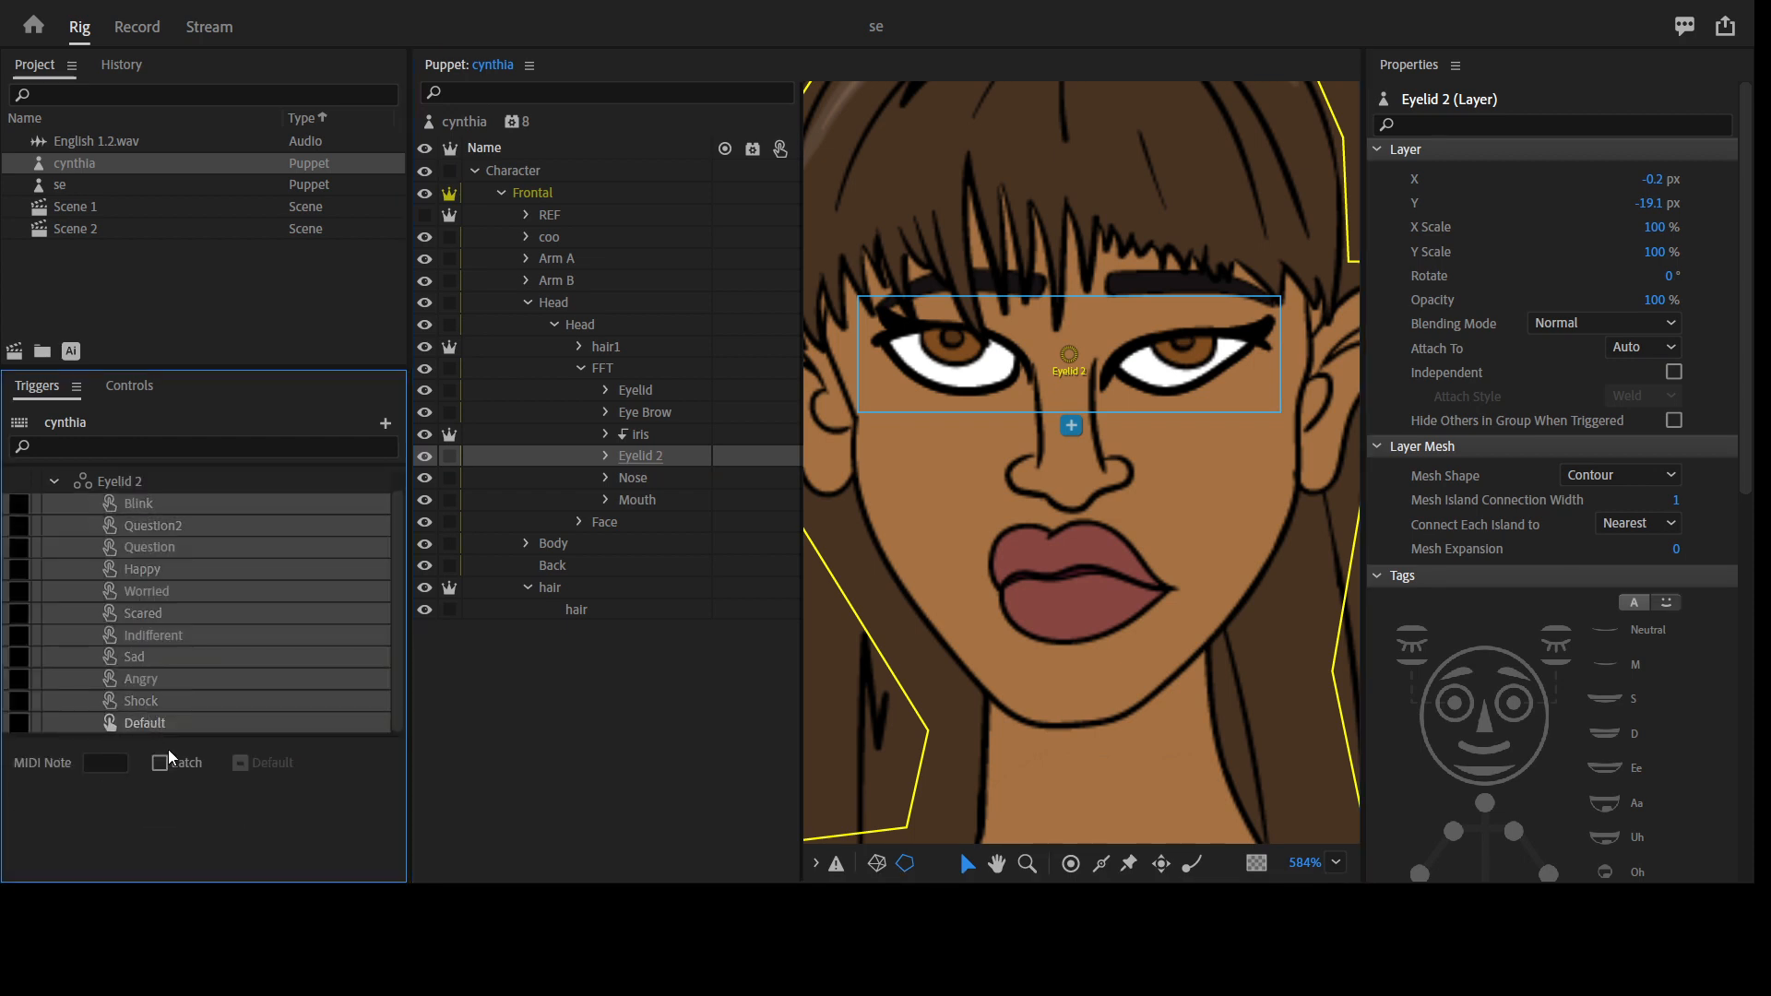
left_click(160, 764)
left_click(606, 391)
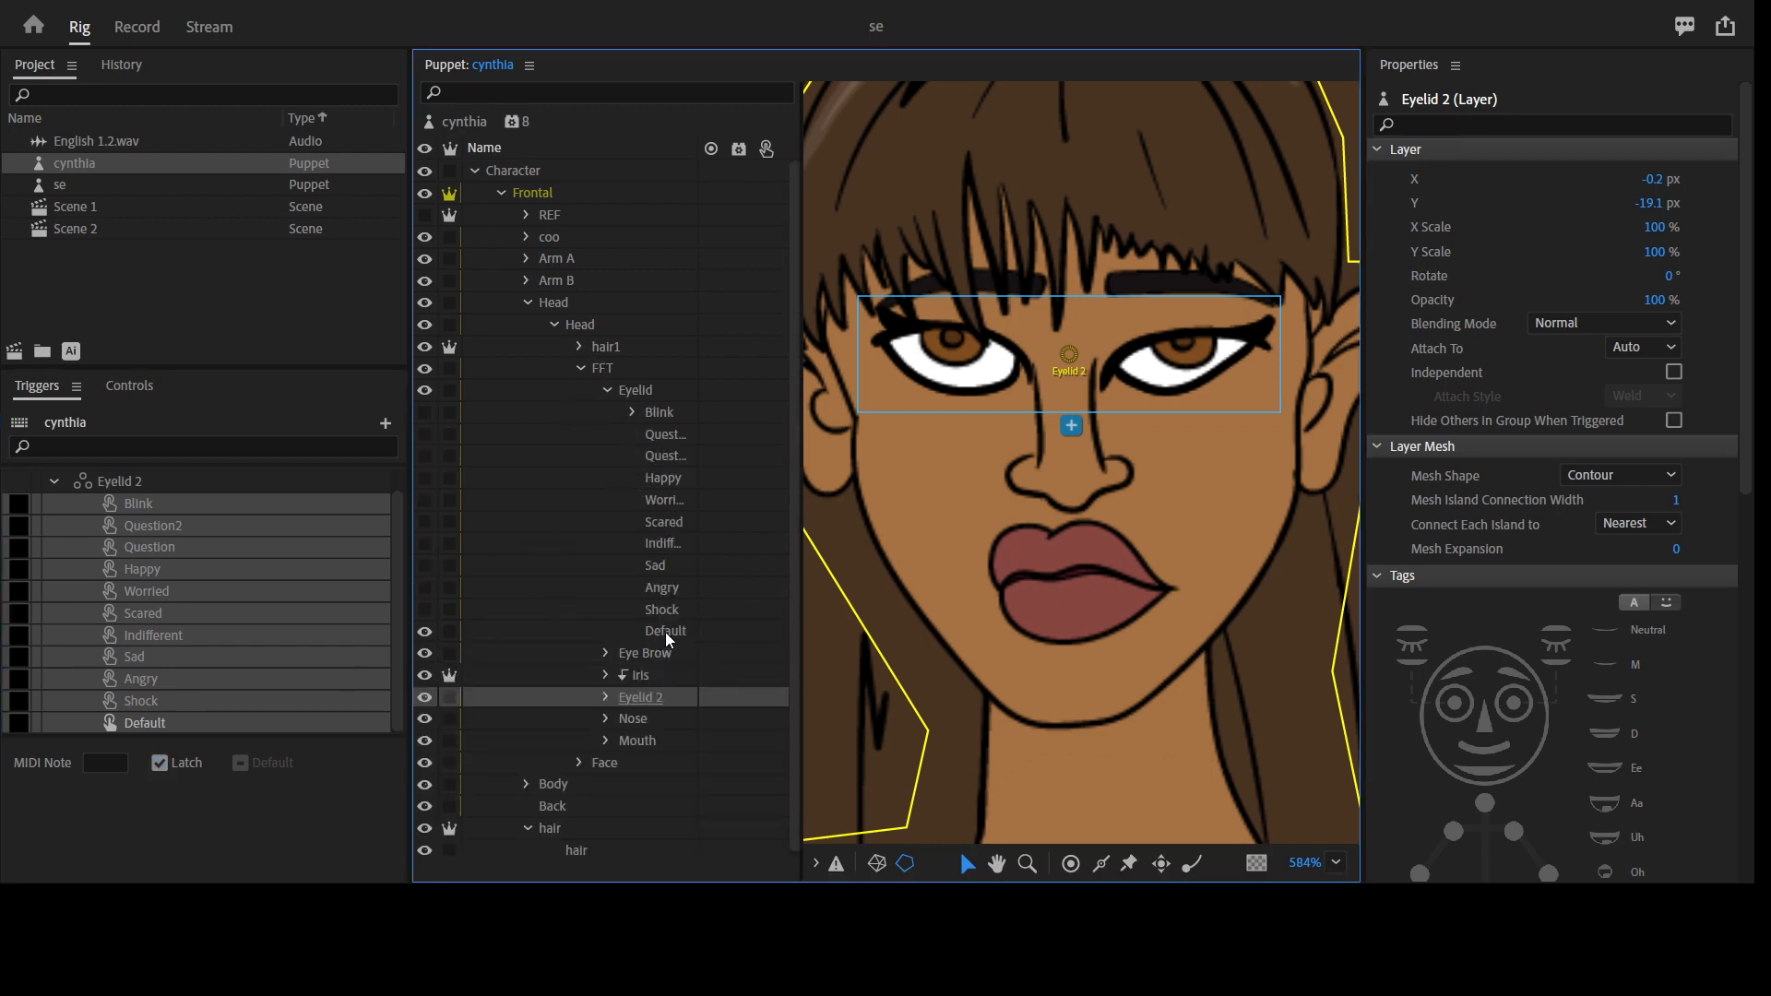
Assign each expression layer of the Eyelid group, from Default up to Blink, to its matching trigger in the Eyelid 2 swap set
left_click_drag(666, 633, 521, 659)
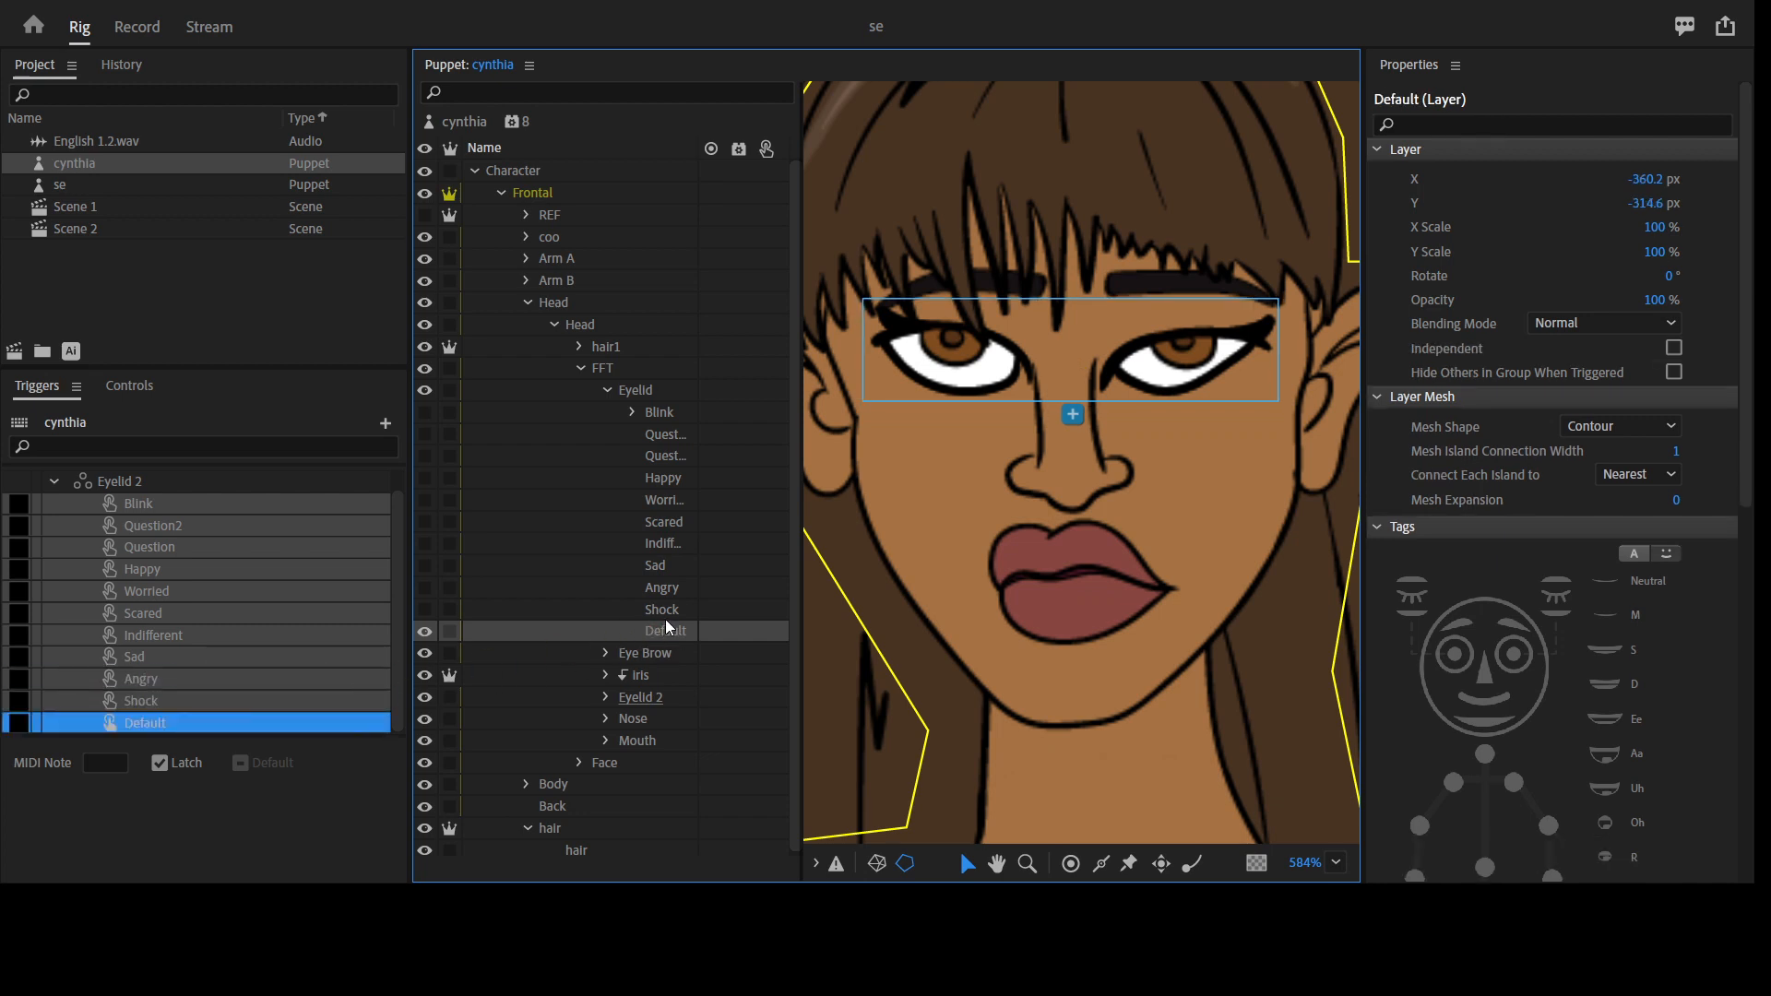
left_click_drag(667, 609, 238, 704)
left_click_drag(673, 588, 207, 683)
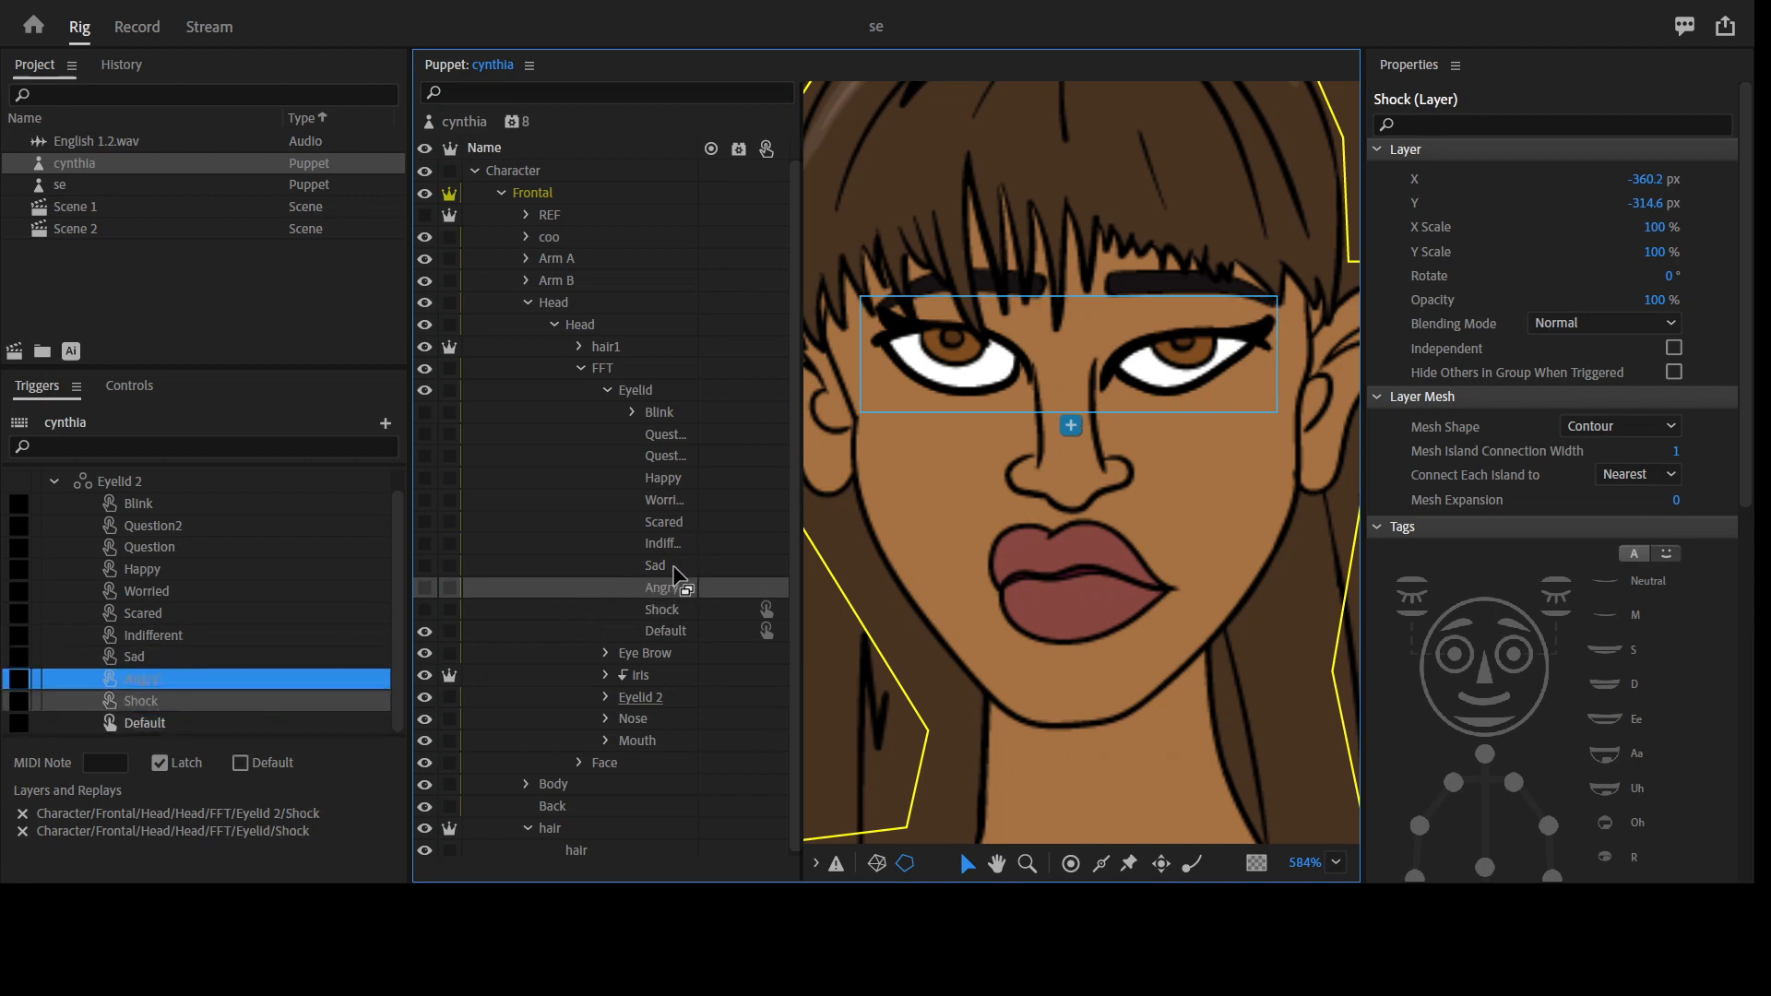
left_click_drag(669, 565, 247, 659)
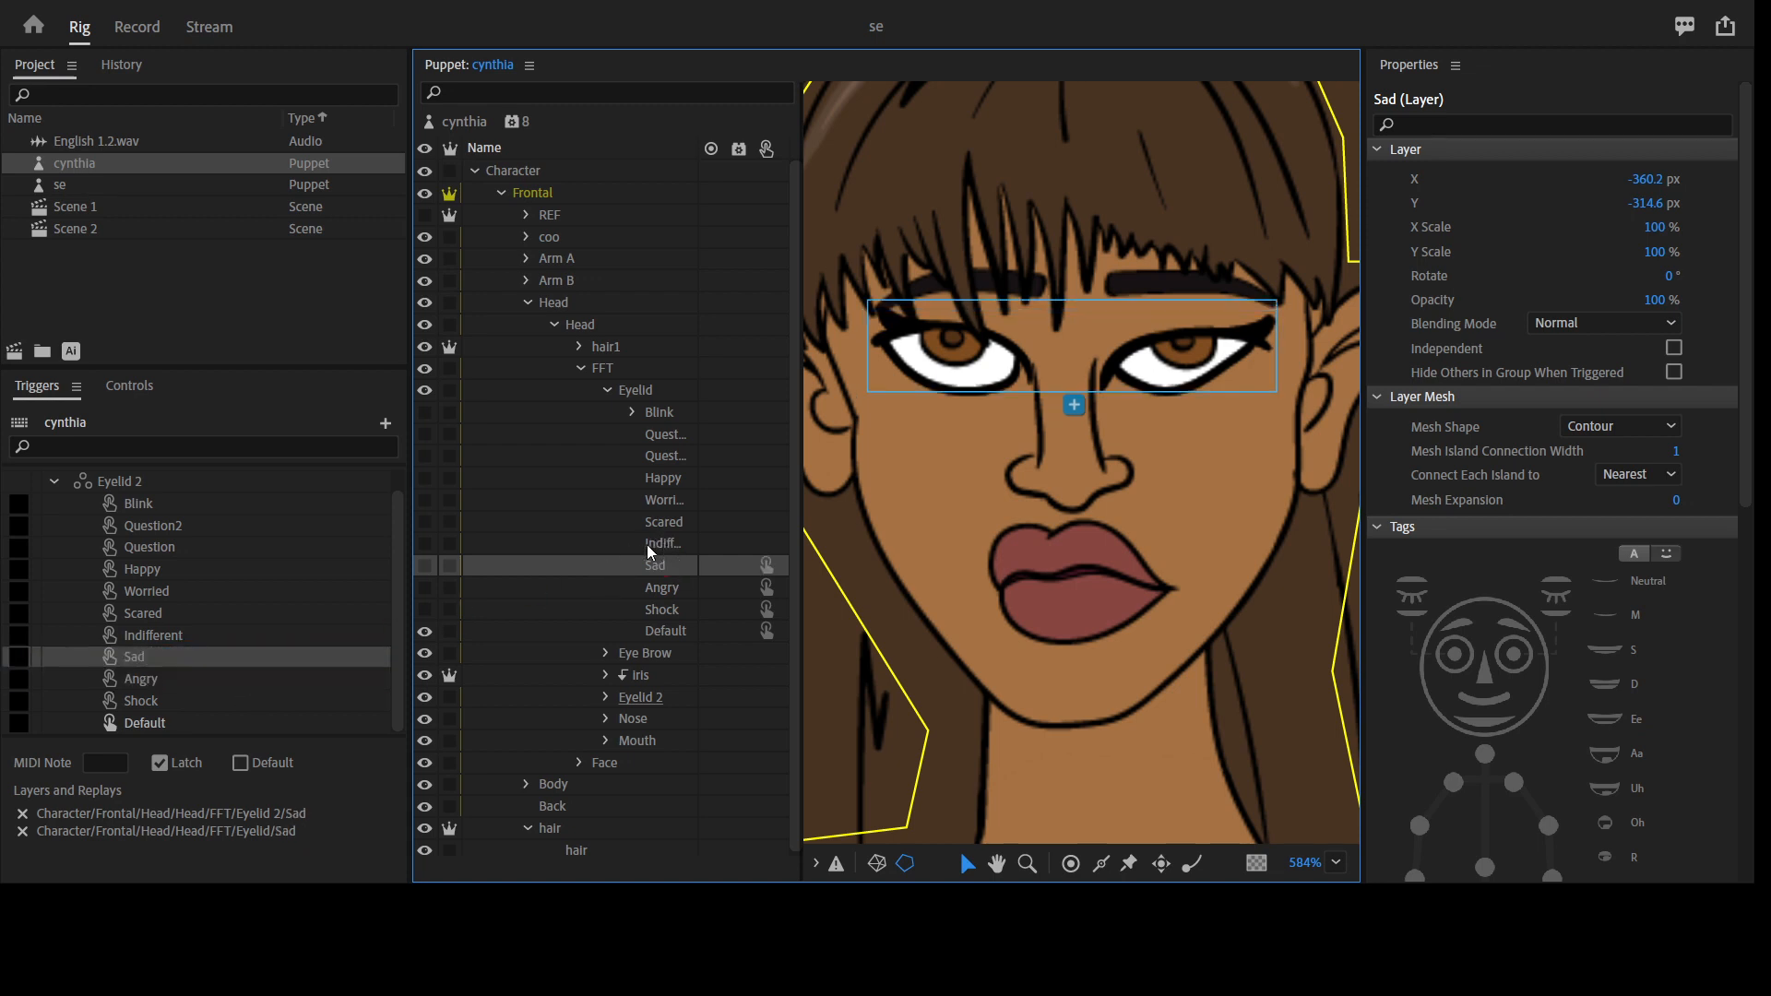
left_click_drag(663, 545, 251, 636)
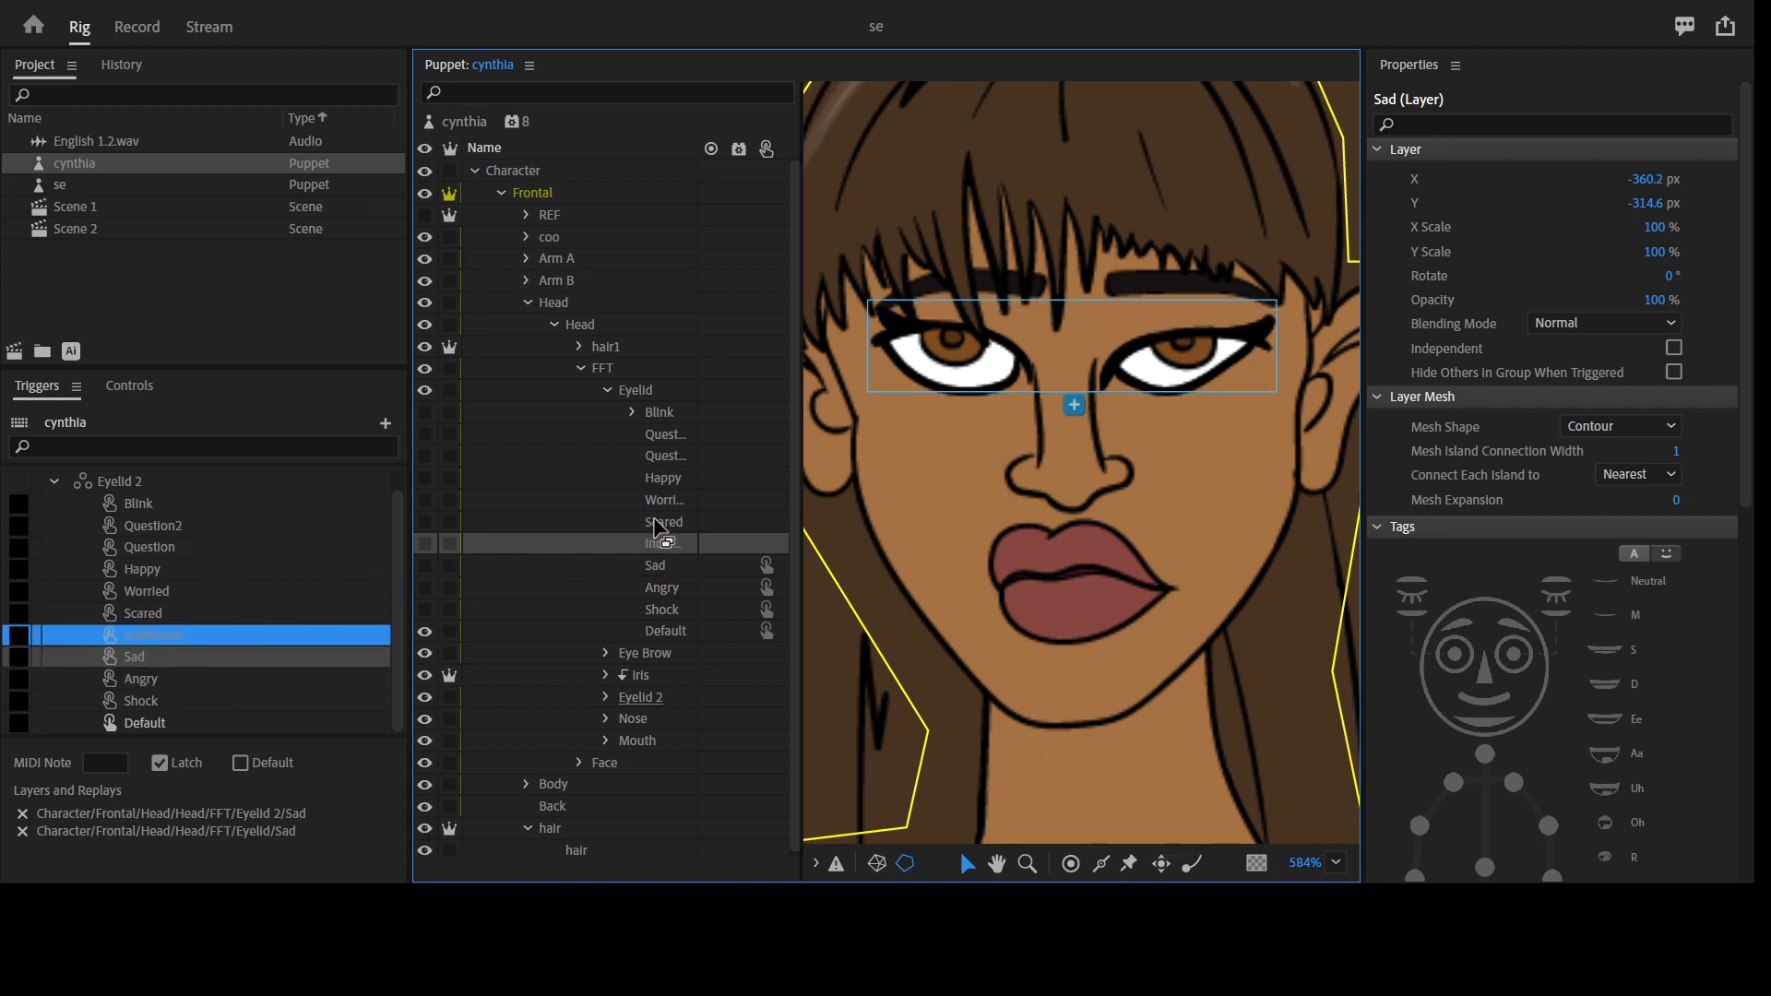
left_click_drag(660, 522, 233, 618)
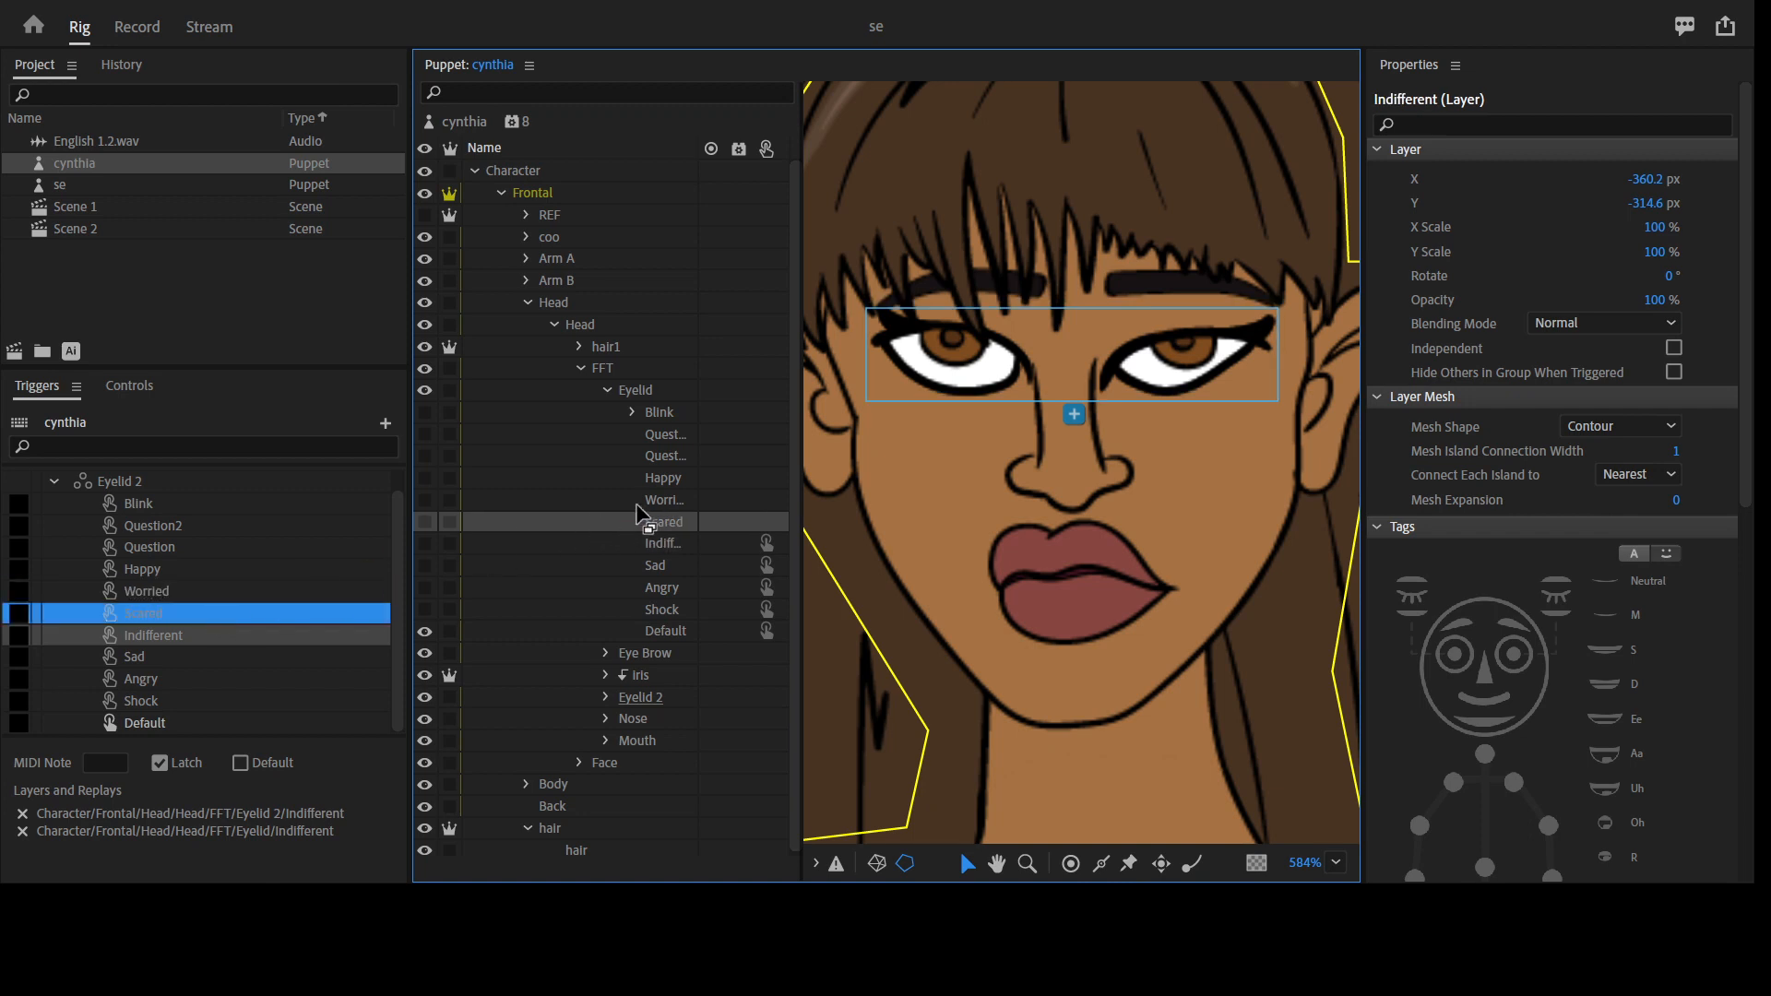
left_click_drag(669, 502, 251, 595)
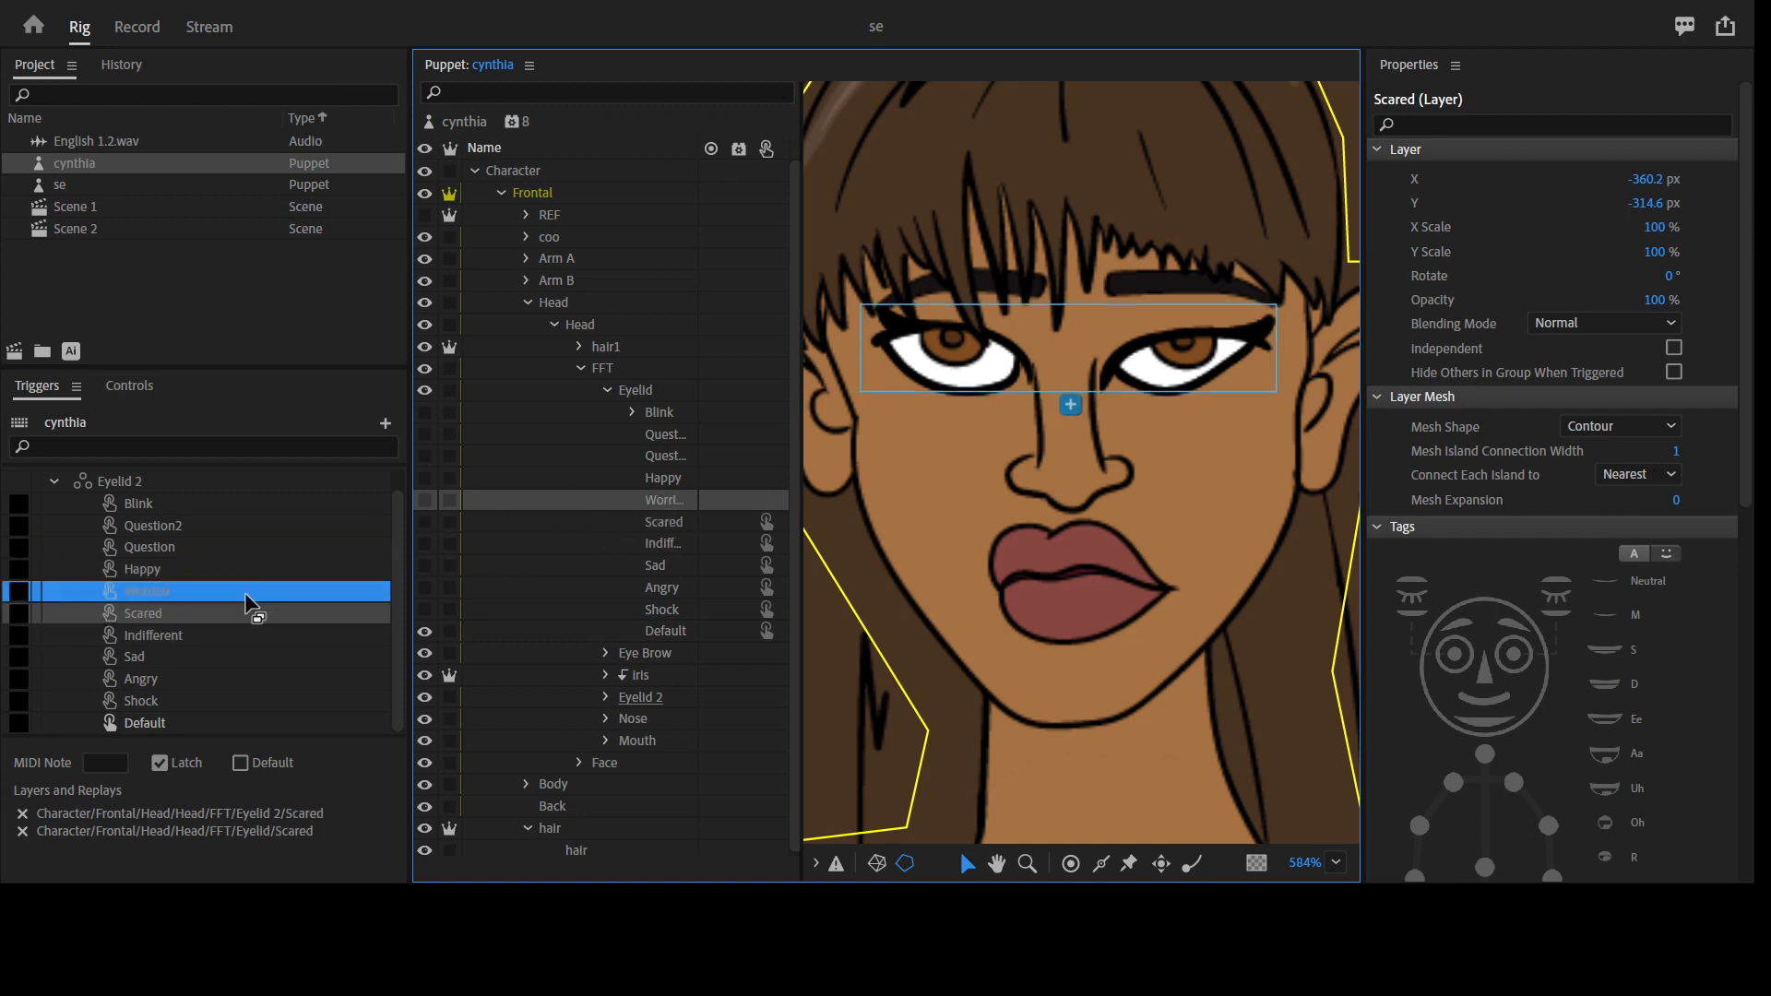
left_click_drag(673, 487, 259, 548)
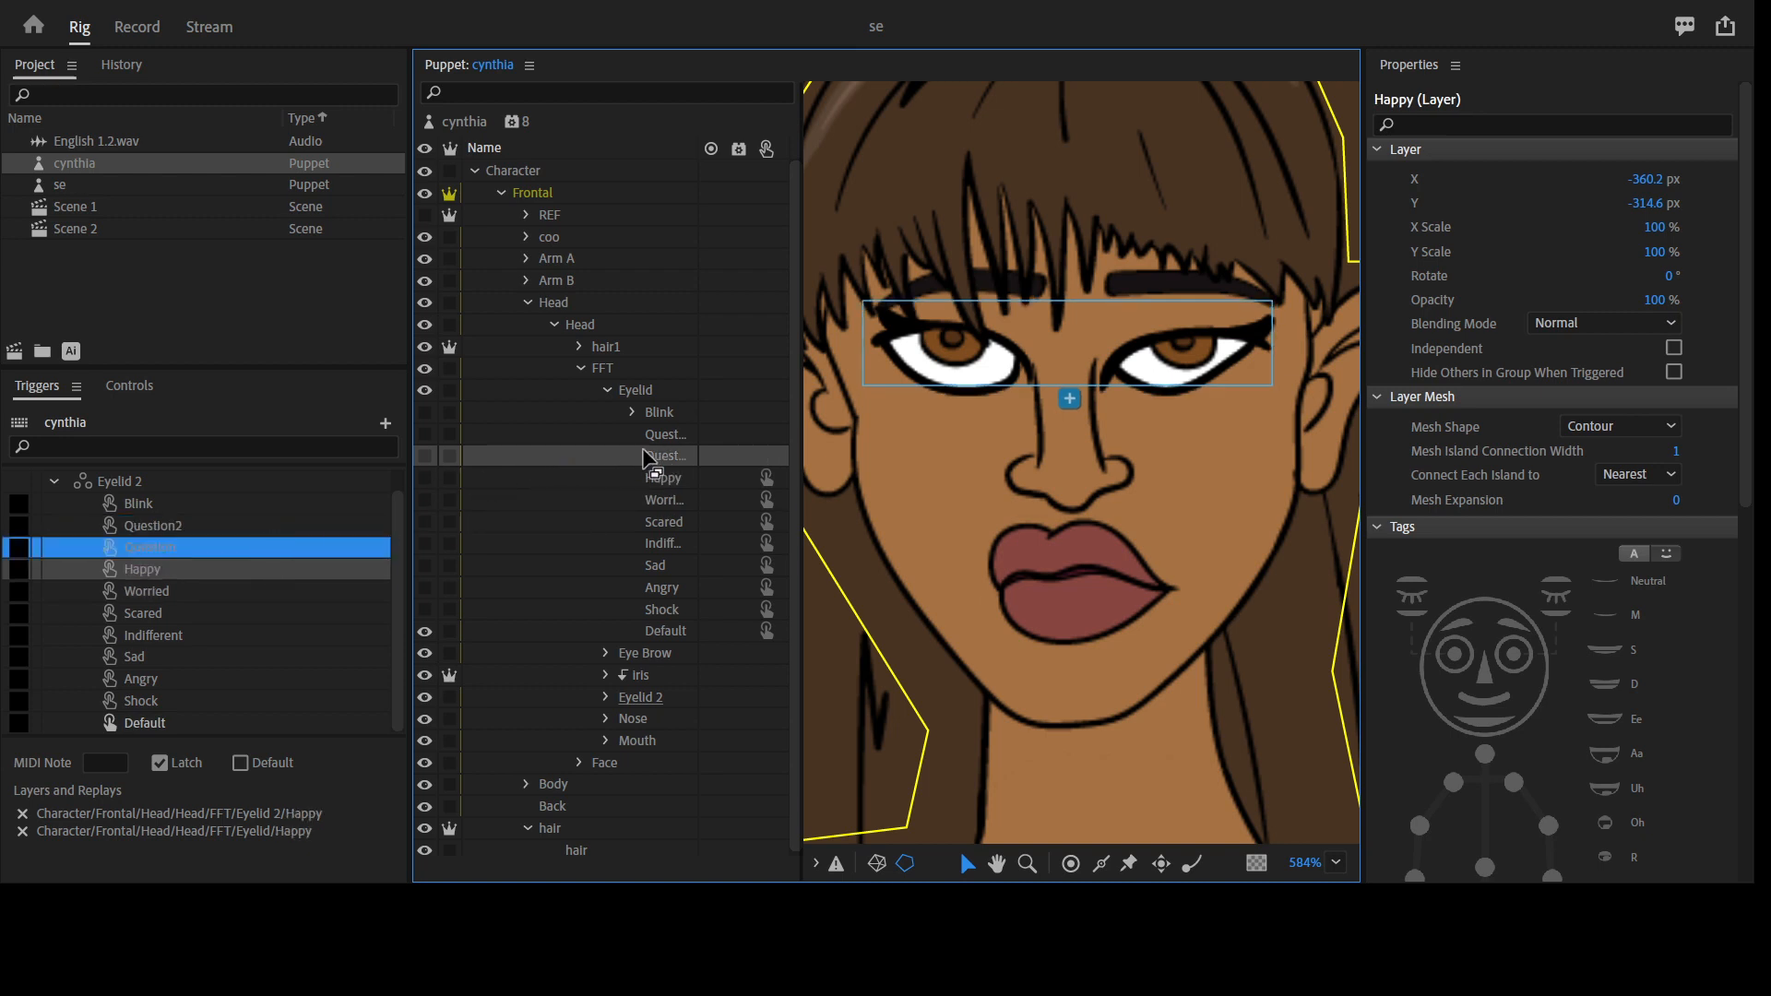
left_click_drag(666, 434, 196, 535)
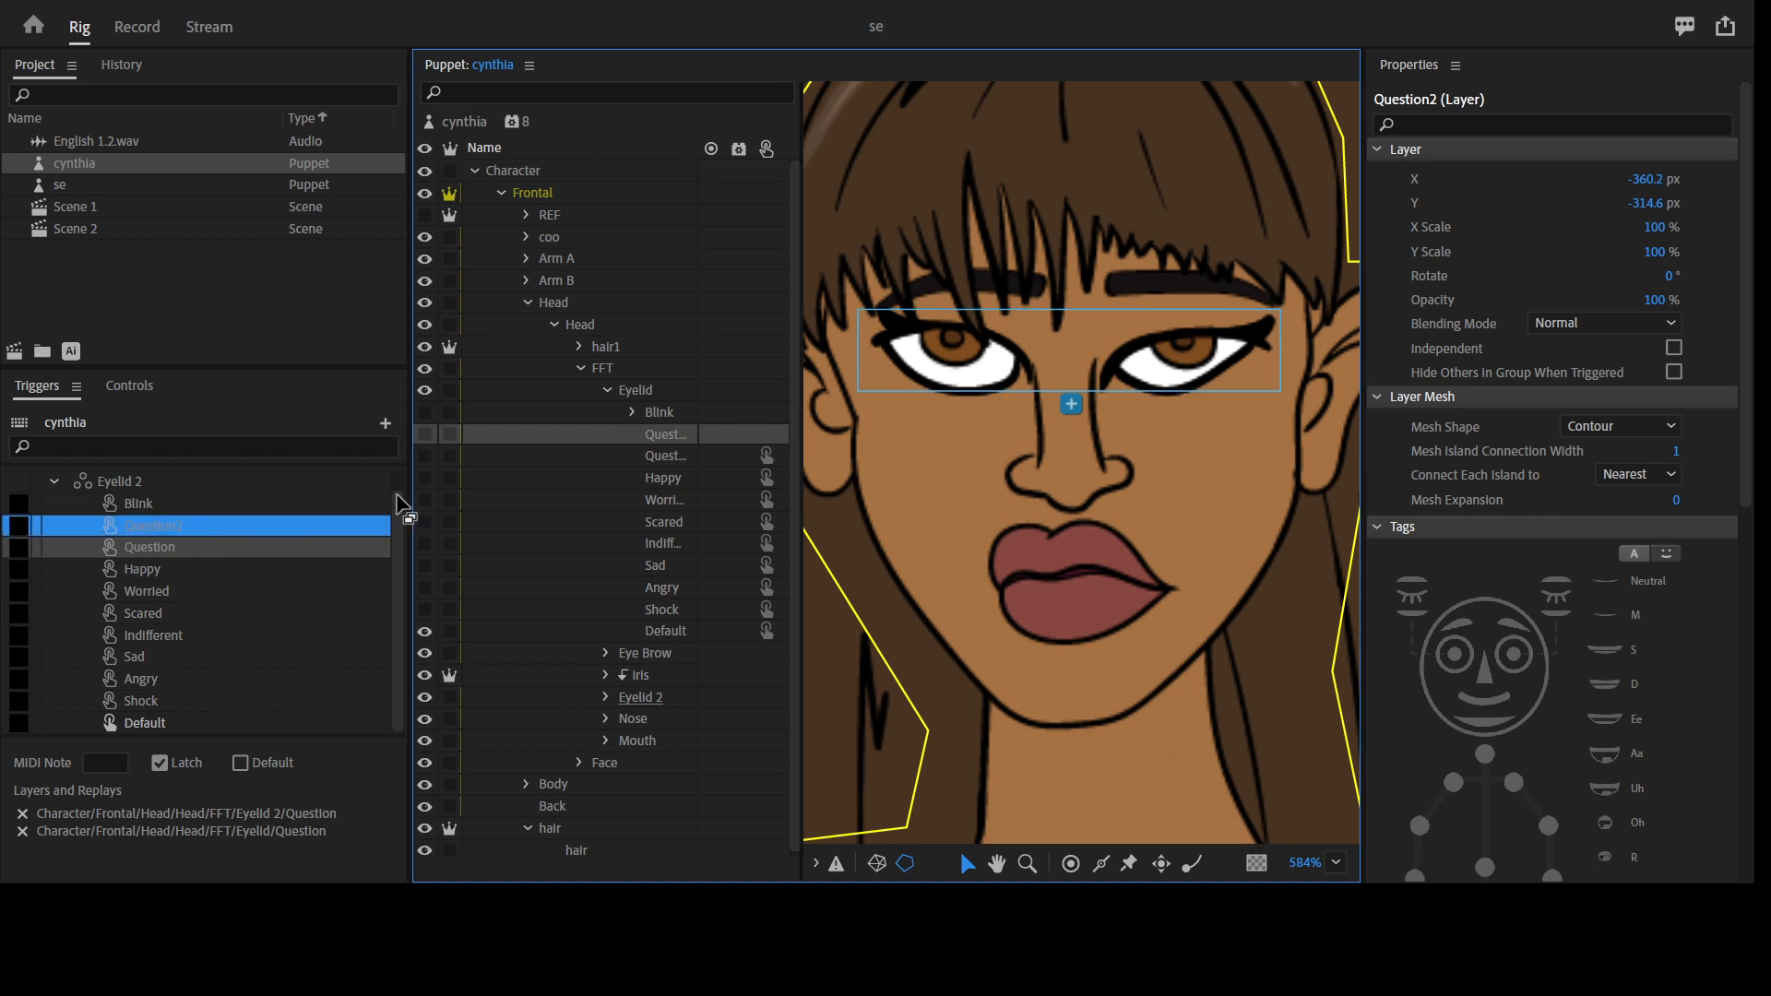
left_click_drag(672, 415, 368, 525)
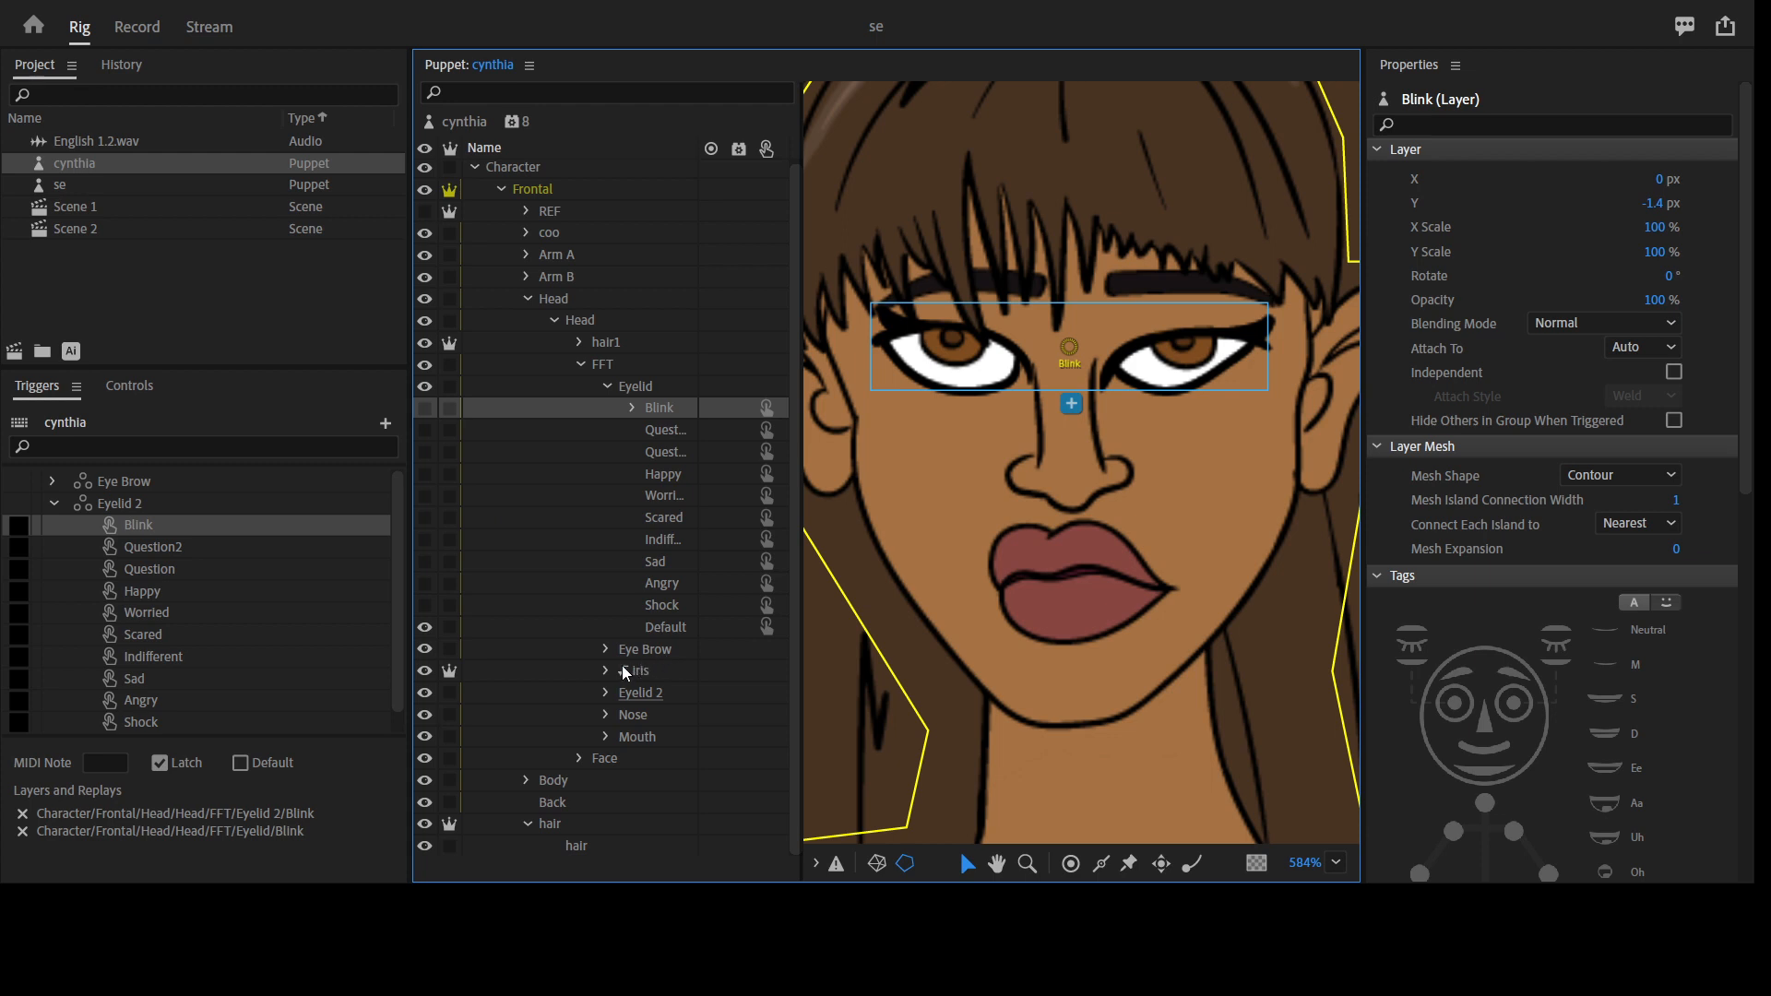
Select the Blink layers in both the Eyelid and Eyelid 2 groups and add the Cycle Layers behavior to them
left_click(606, 693)
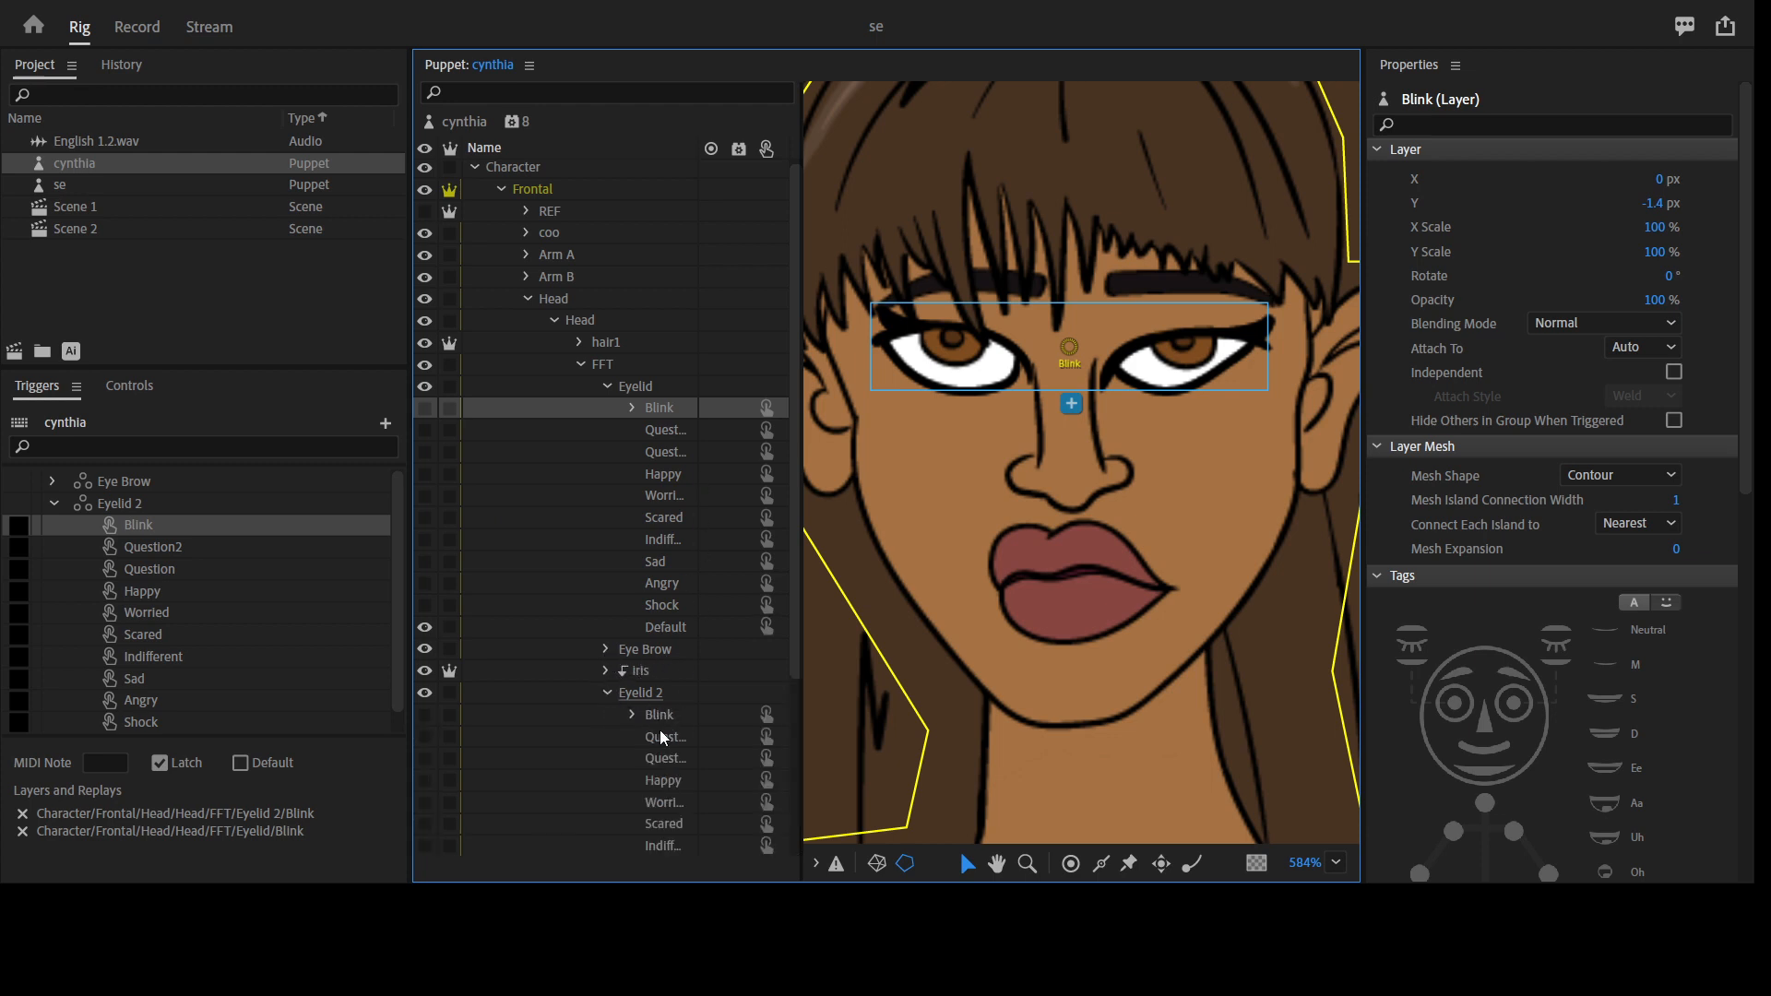
left_click(668, 721, "ctrl")
scroll(1568, 664, "down", 10)
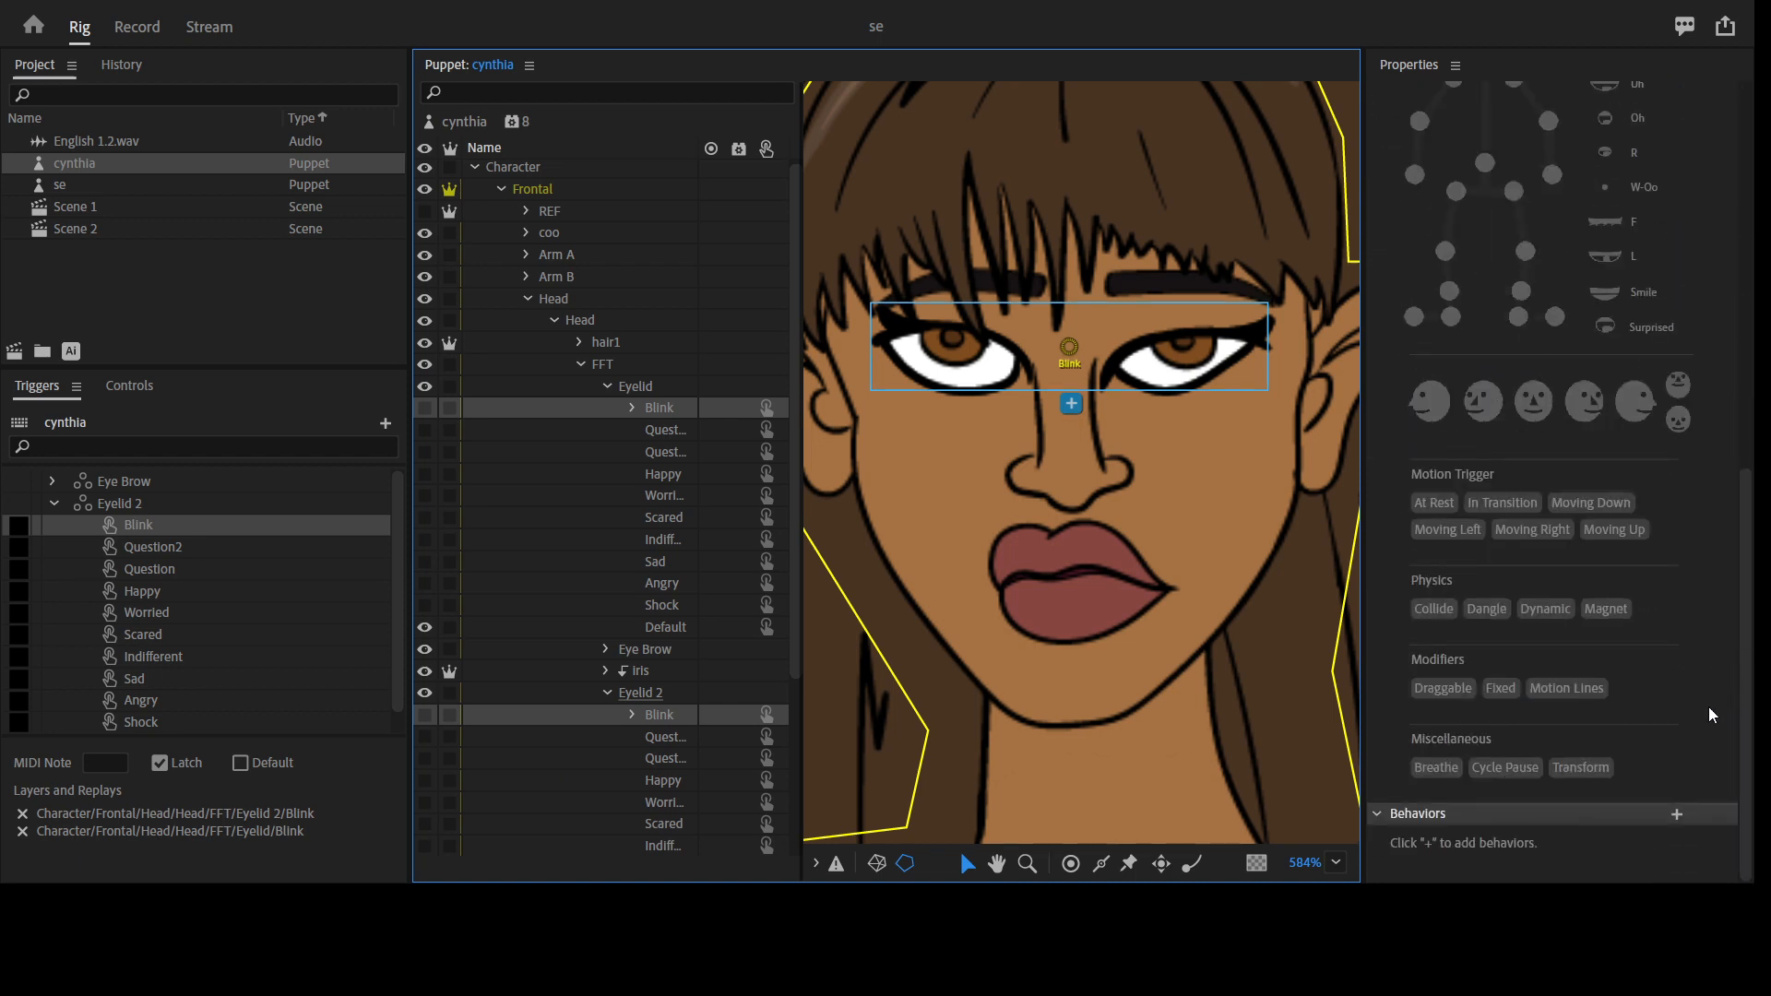
left_click(1673, 815)
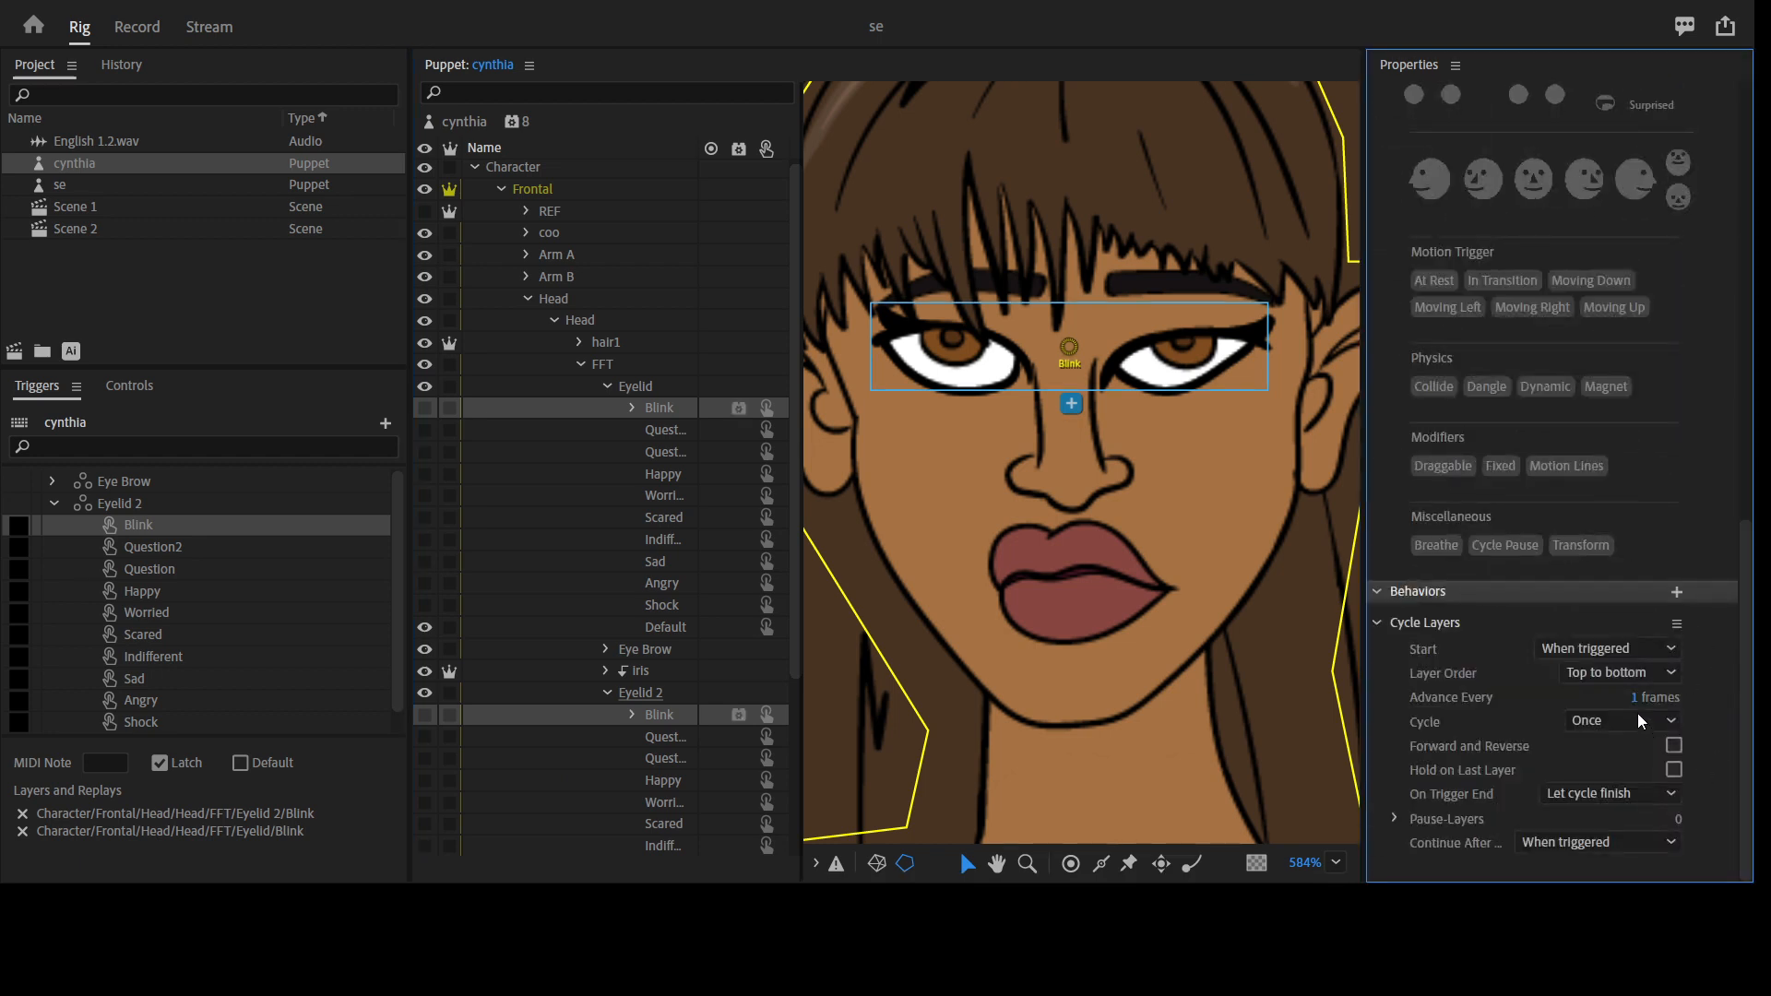
Set the Blink cycle to advance every 2 frames with Forward and Reverse and Hold on Last Layer enabled, and collapse Eyelid 2
left_click(1640, 698)
type("2")
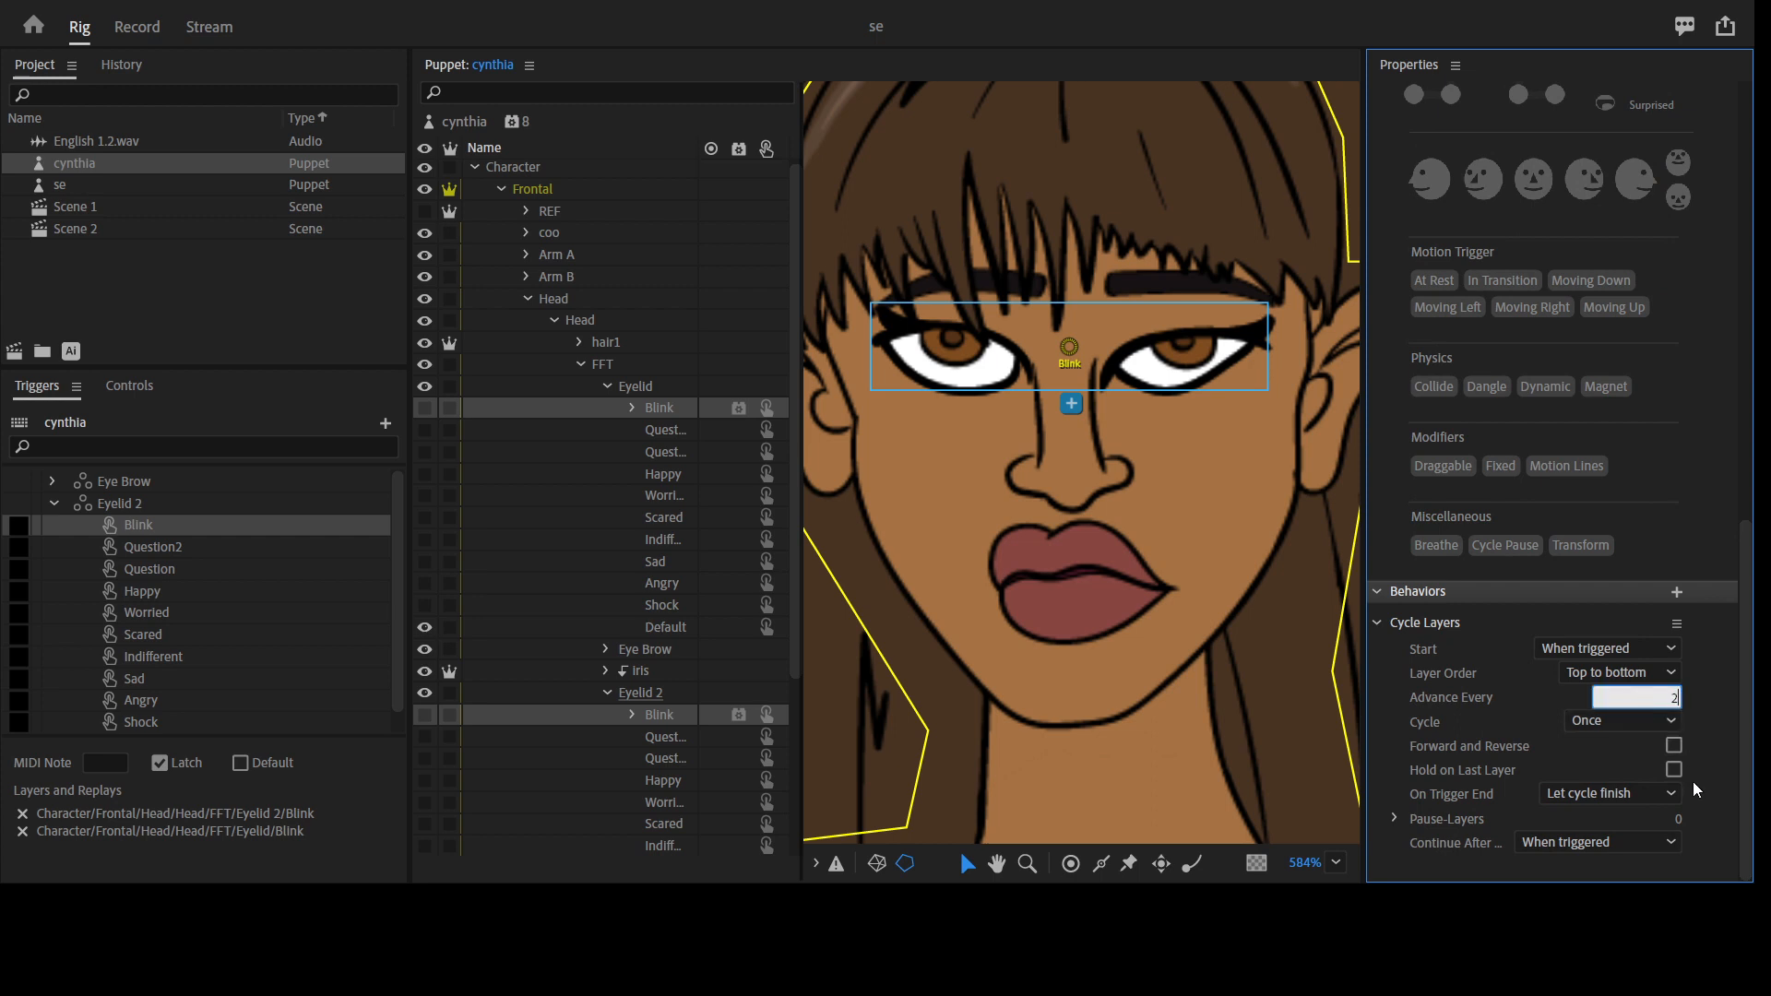
key("Return")
left_click(1674, 746)
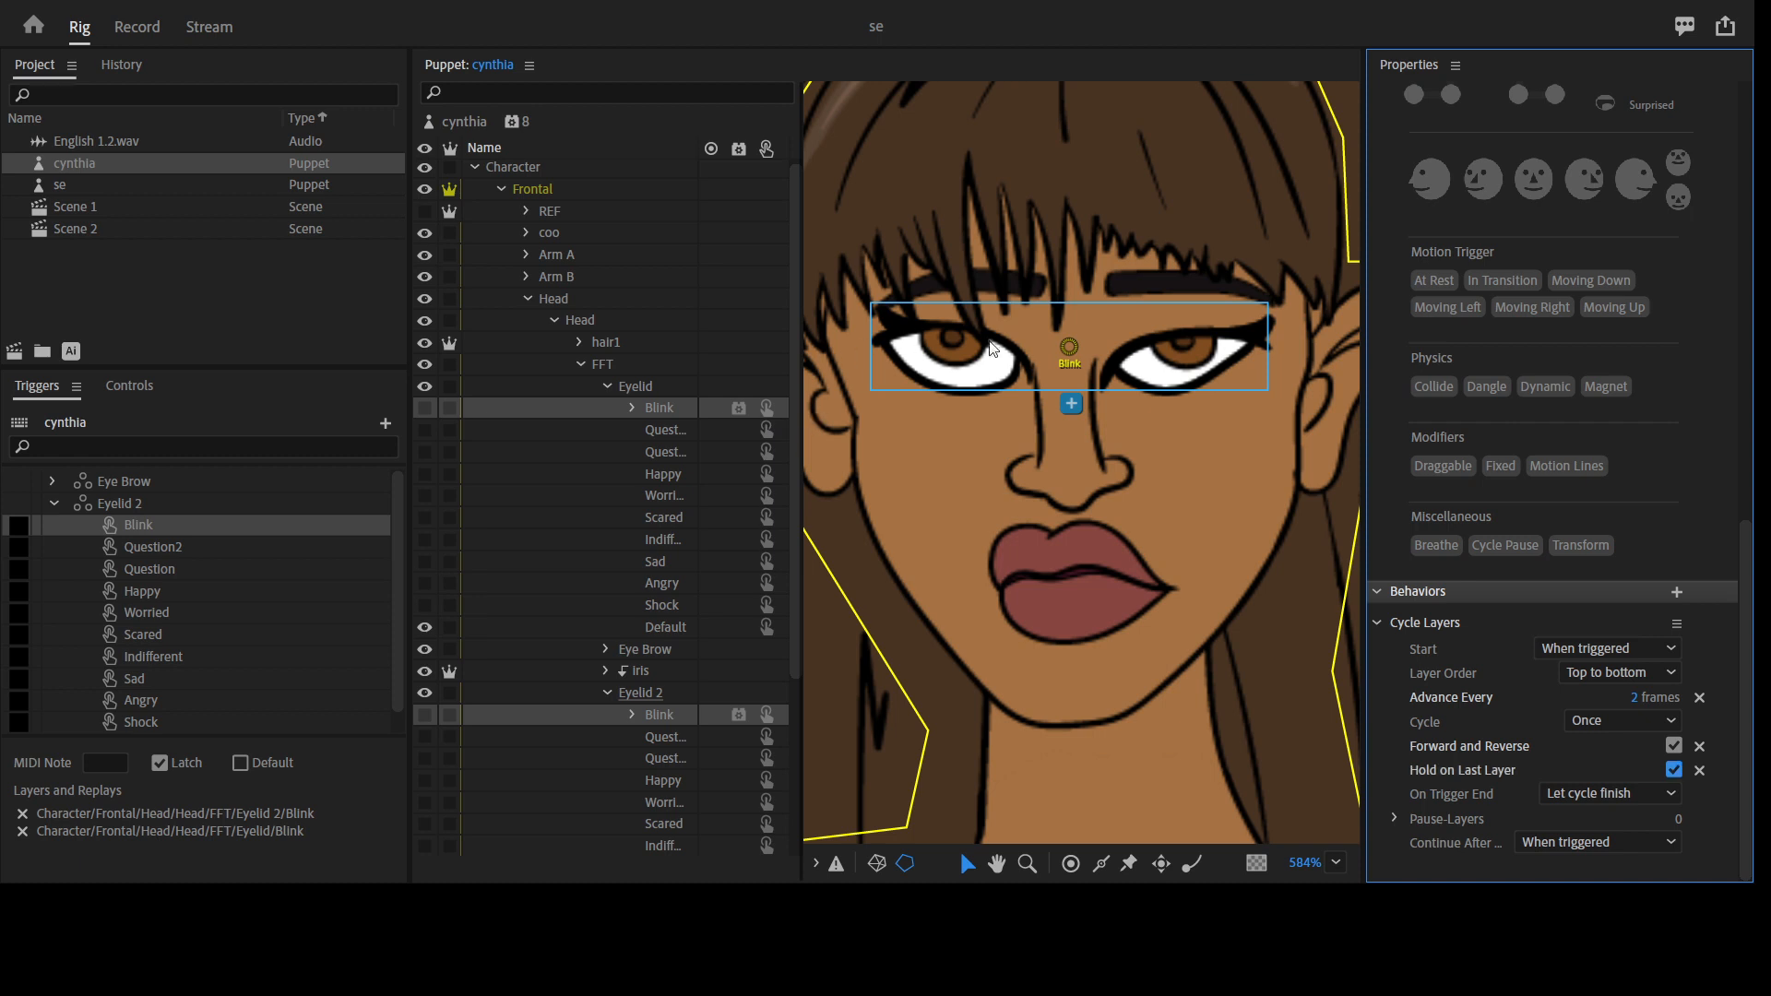
left_click(608, 694)
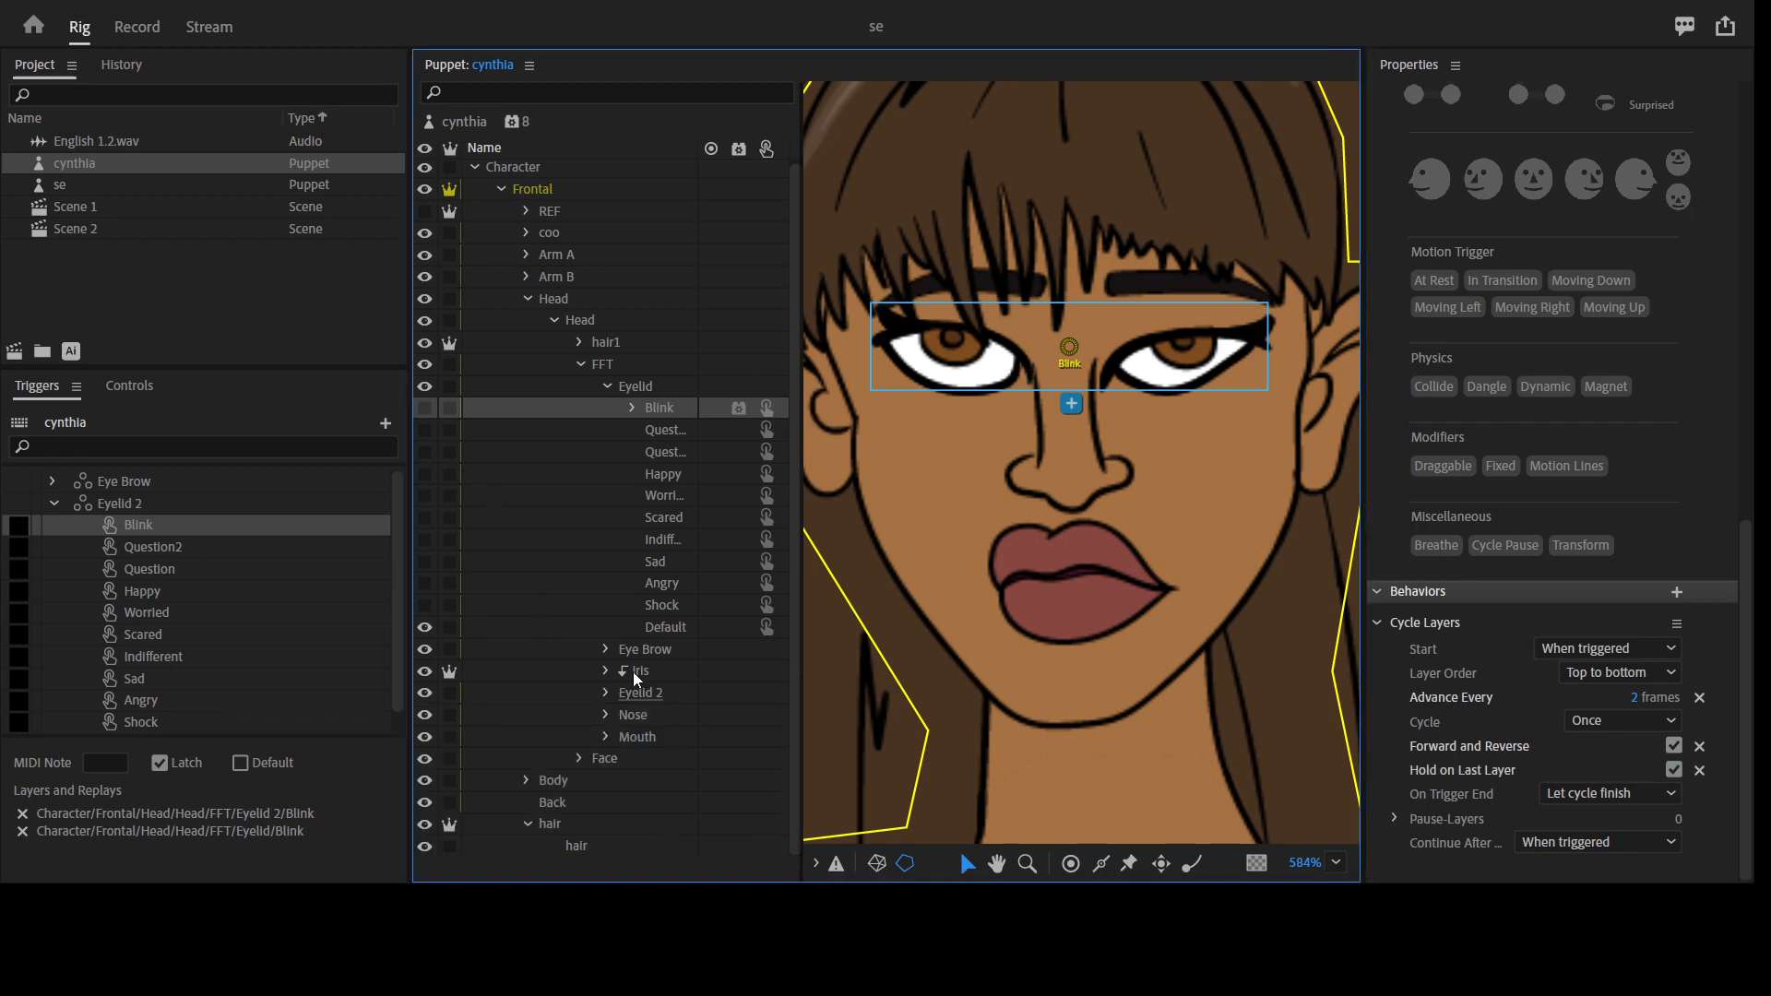
Move the Iris layer slightly down inside the eyes and collapse the Eyelid group
left_click(1087, 371)
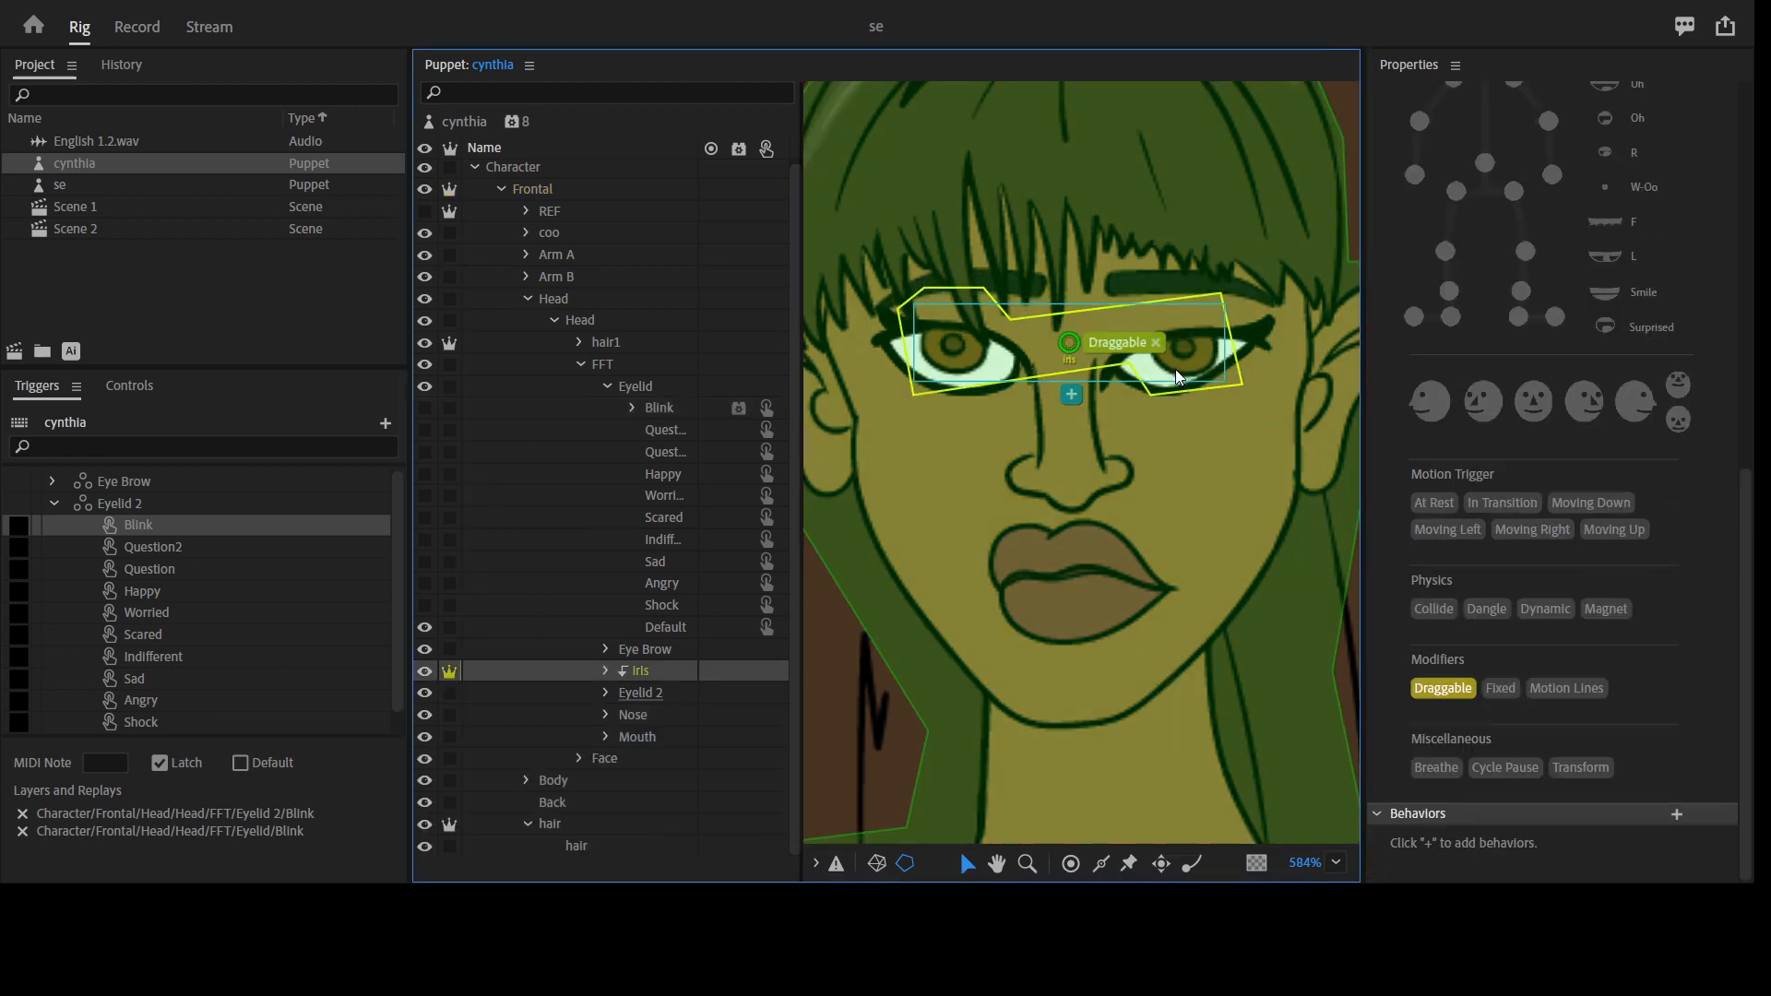
left_click_drag(1172, 378, 1175, 375)
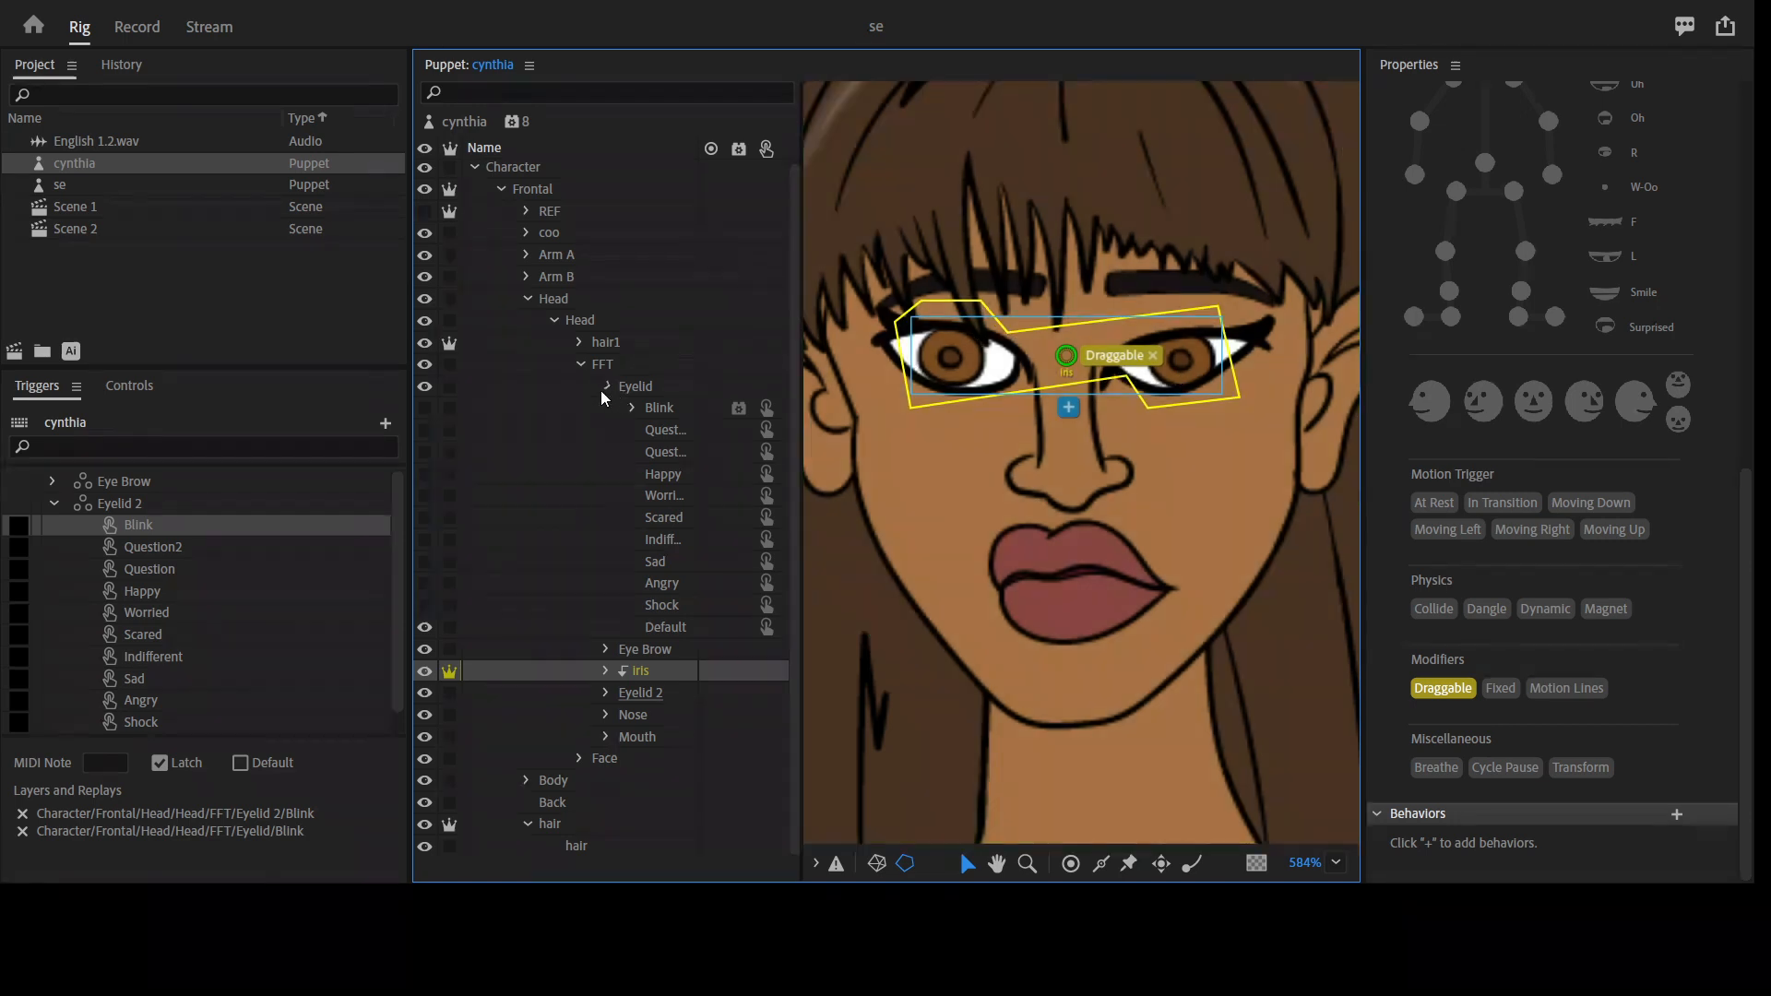
left_click(606, 387)
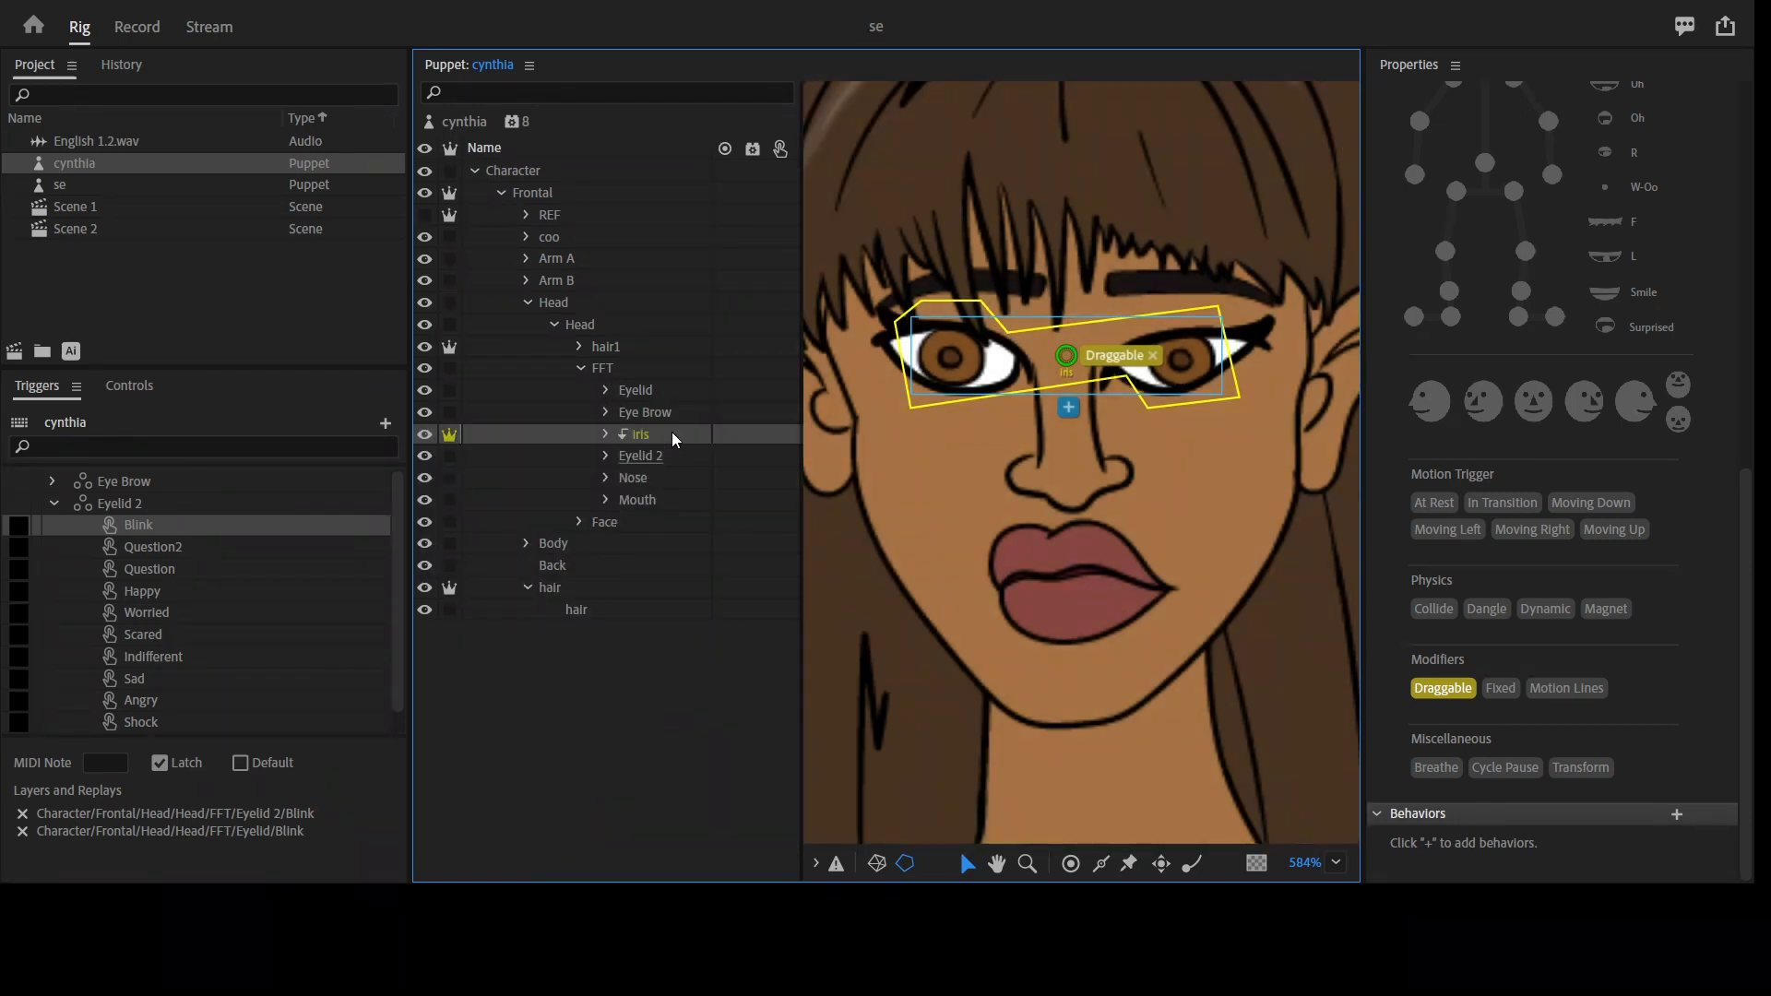
Collapse the FFT group and select the Face layer
left_click(662, 454)
left_click(659, 478)
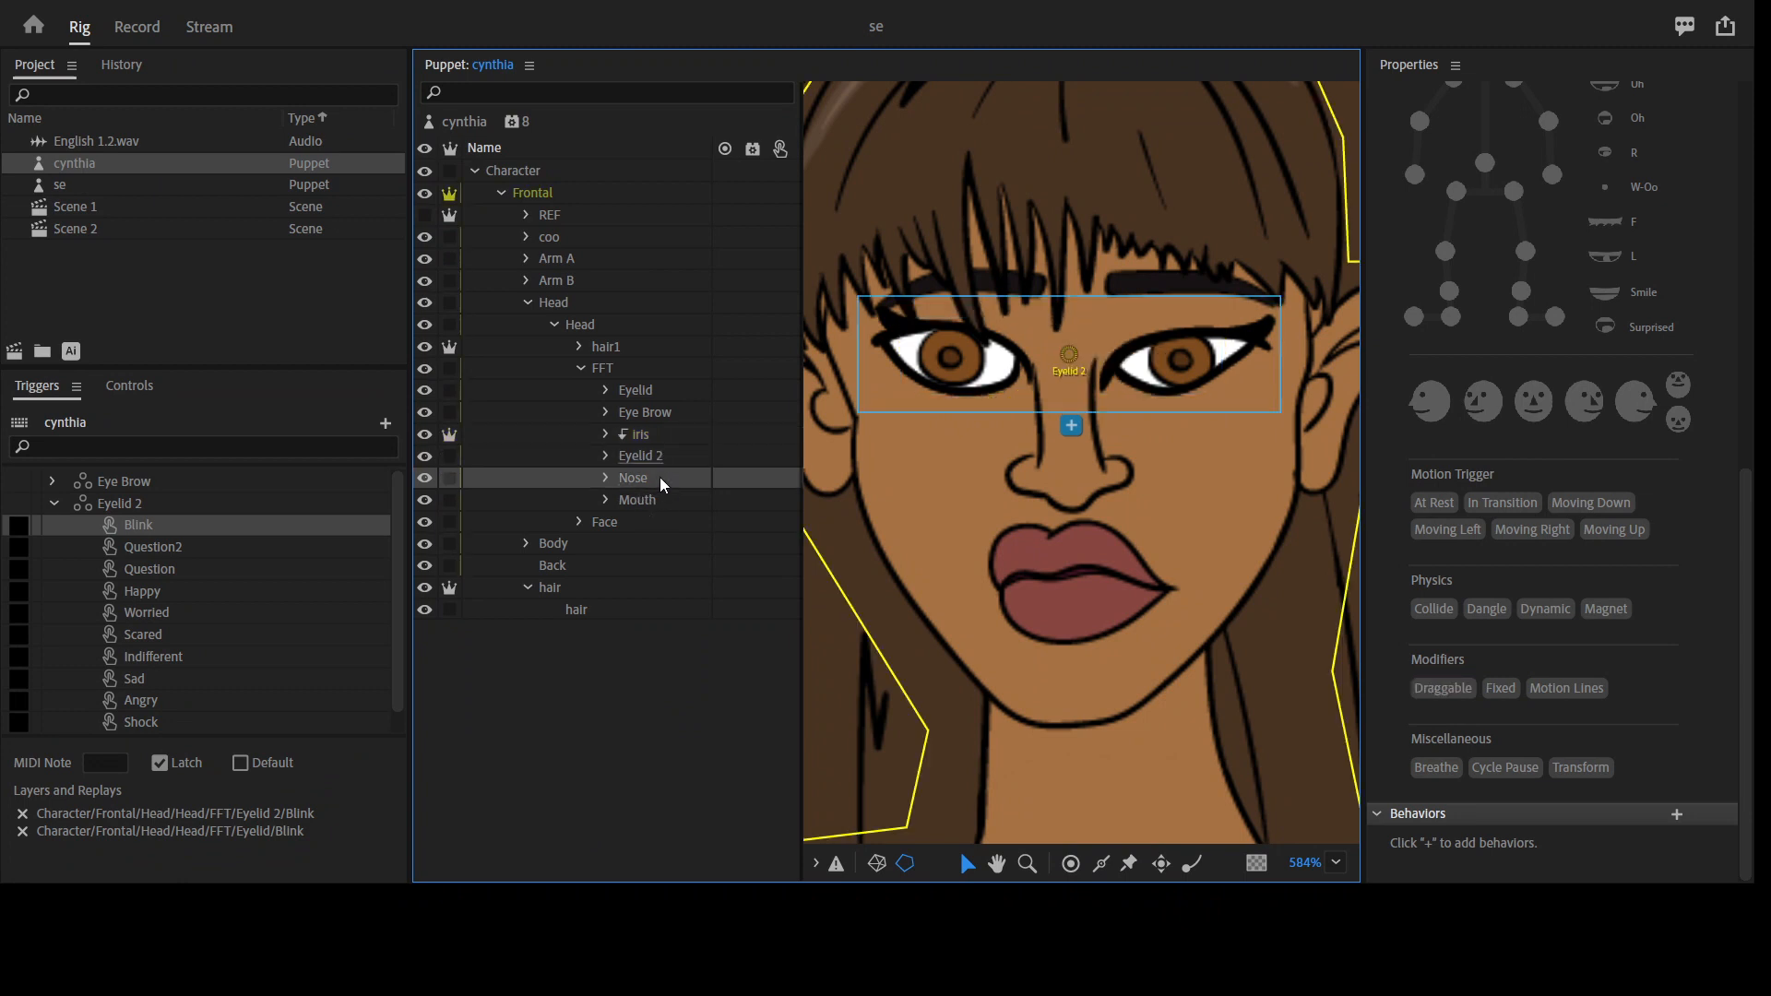
left_click(666, 500)
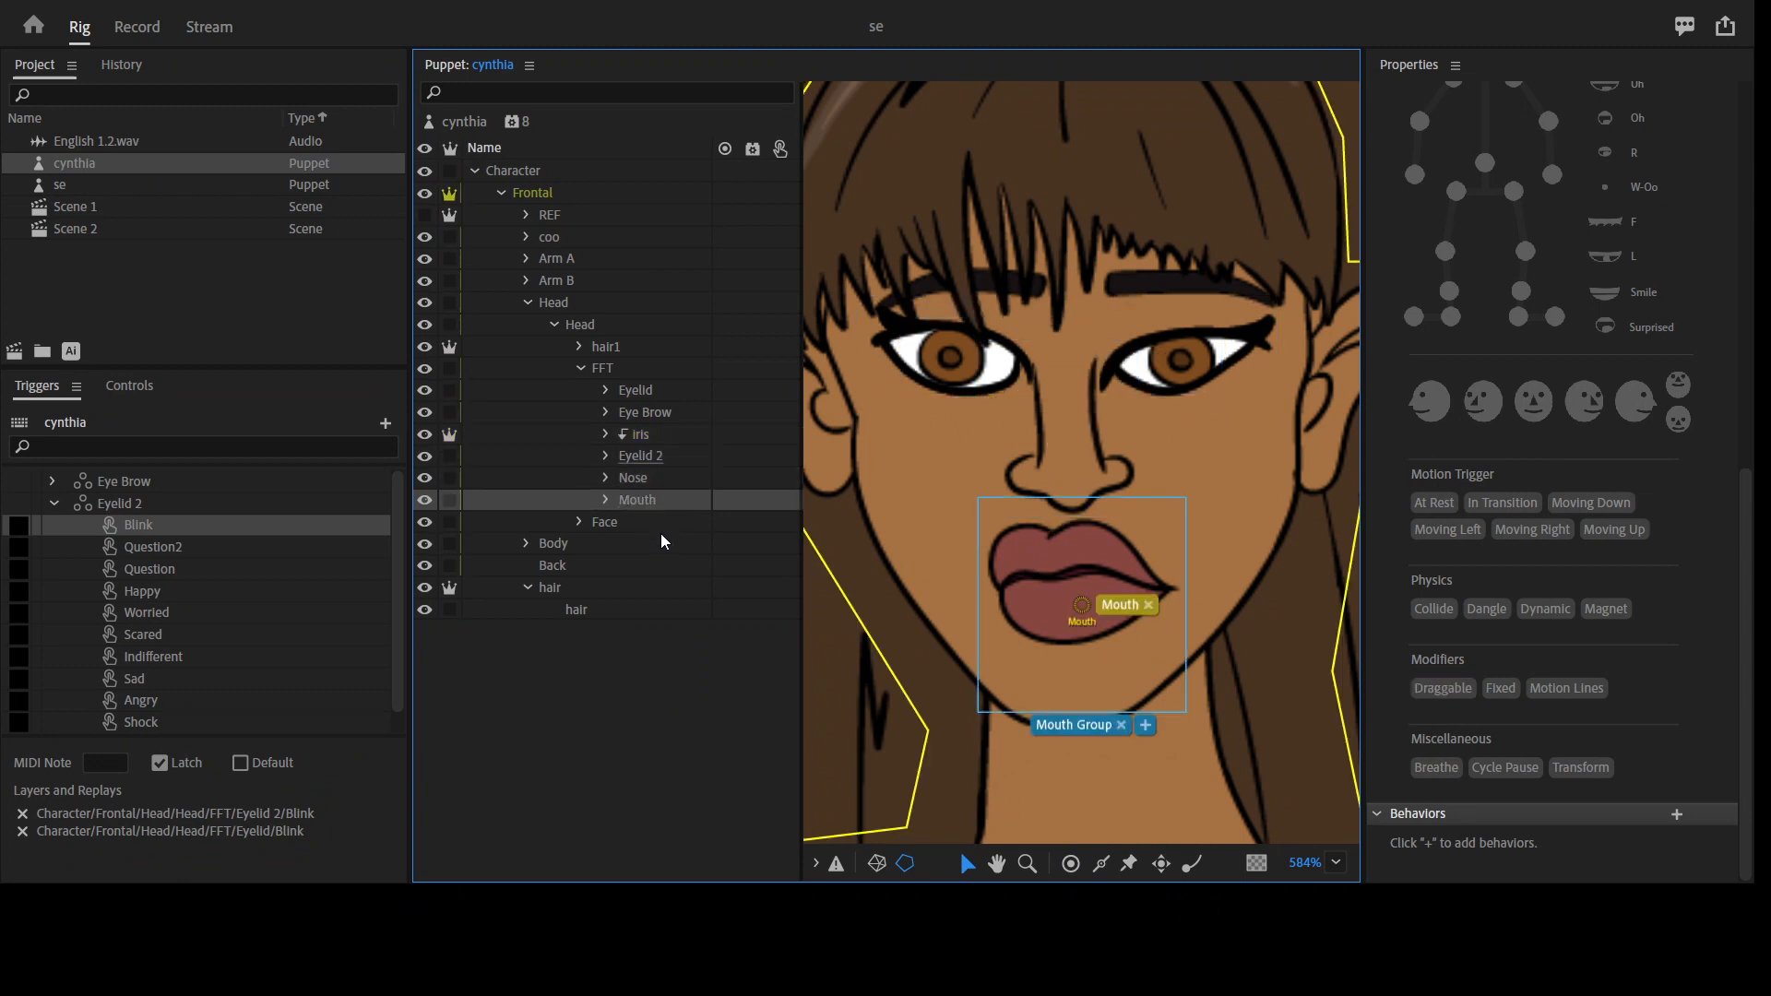
left_click(580, 368)
left_click(633, 387)
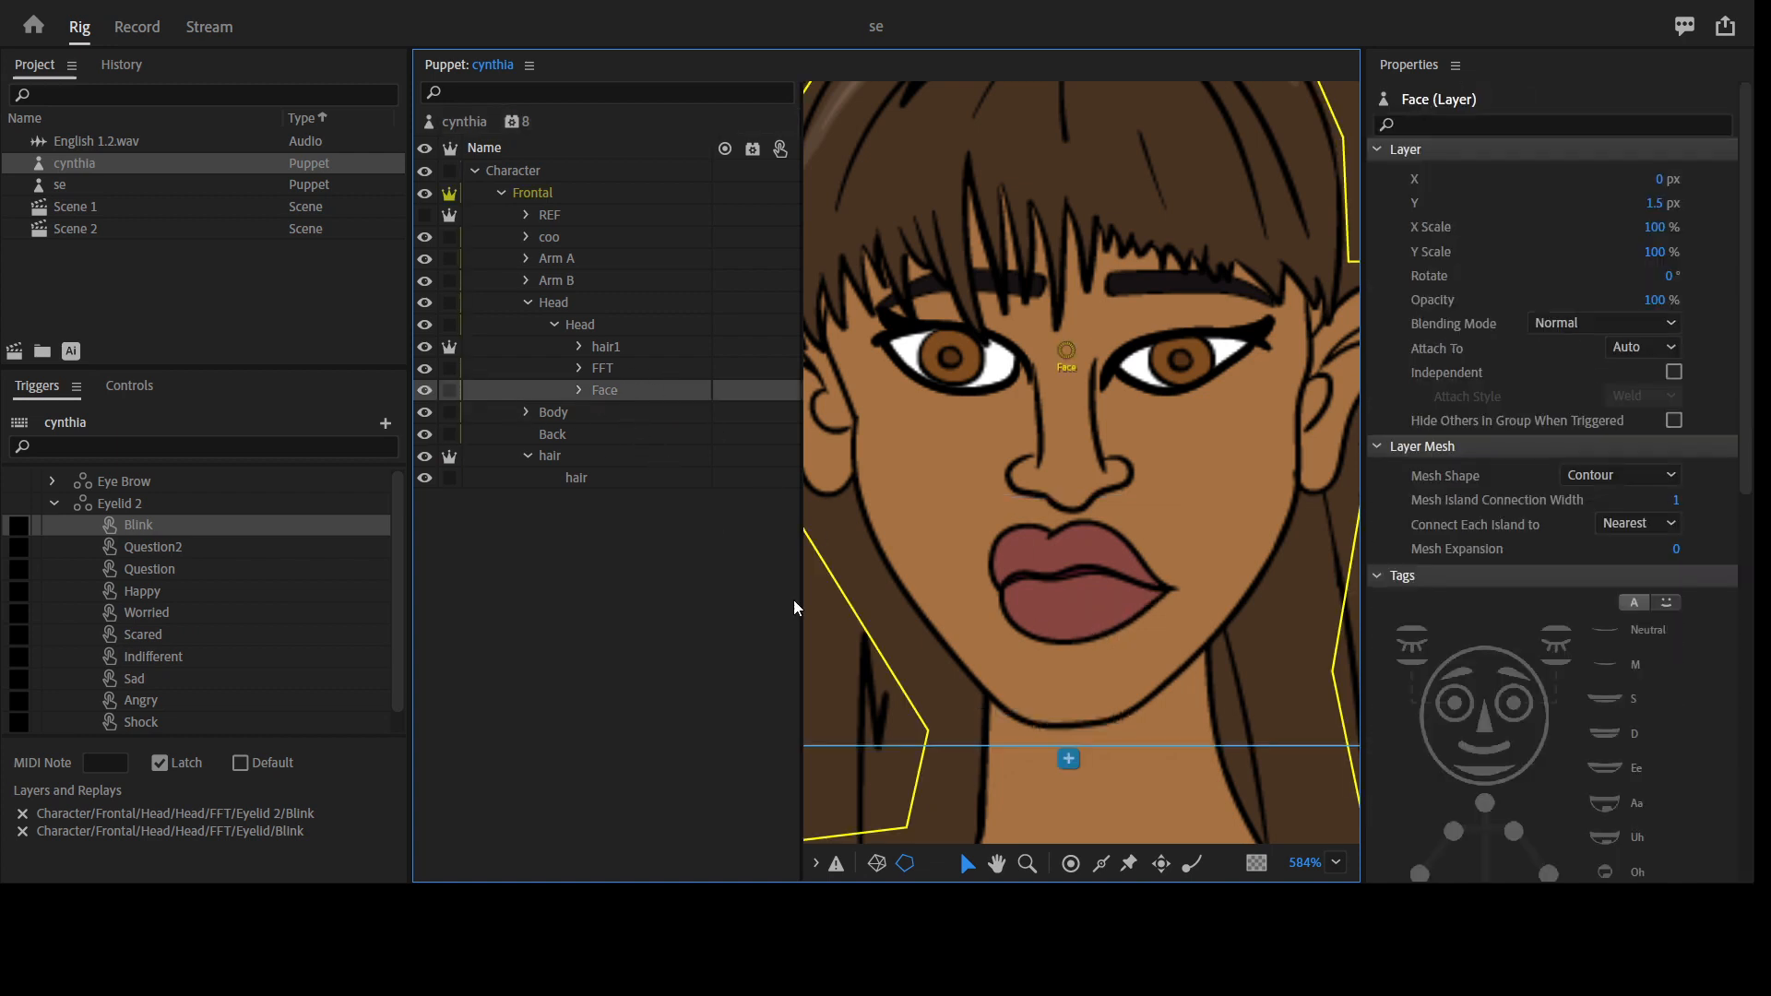
On the Face layer, draw a wide stick across the cheeks tagged Fixed and a short stick under the lips tagged Jaw
left_click(1100, 864)
left_click_drag(860, 498, 1315, 489)
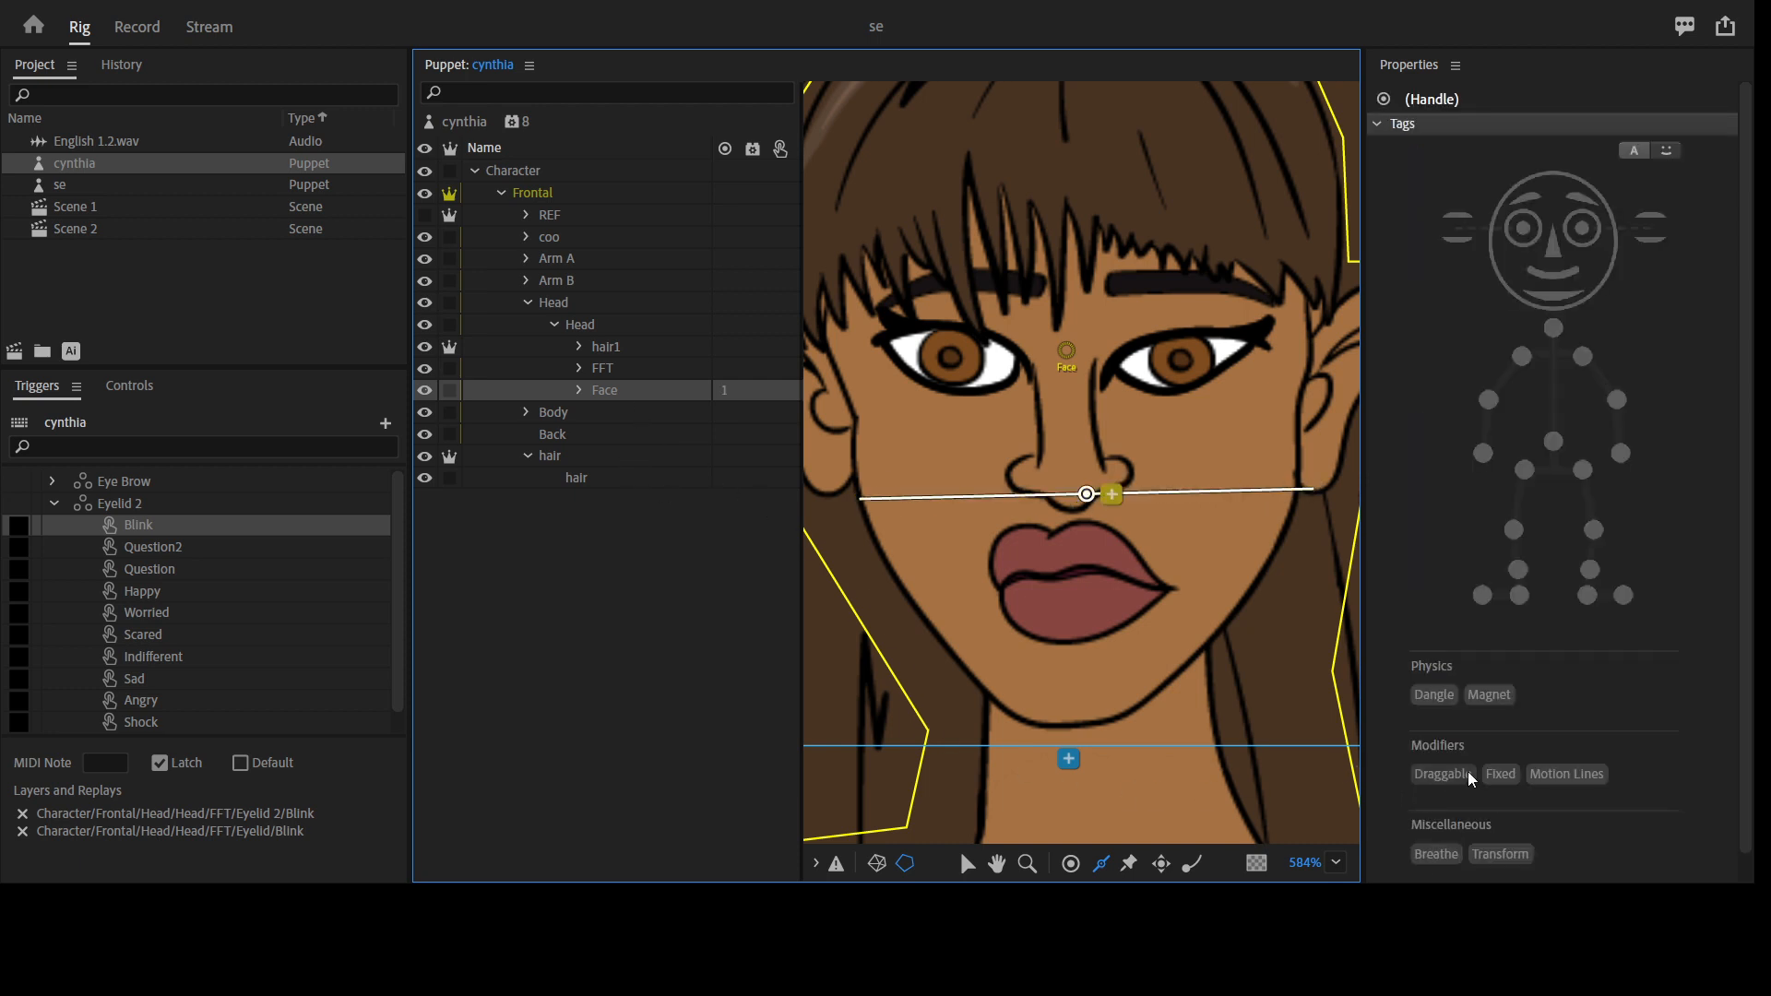
left_click(1495, 774)
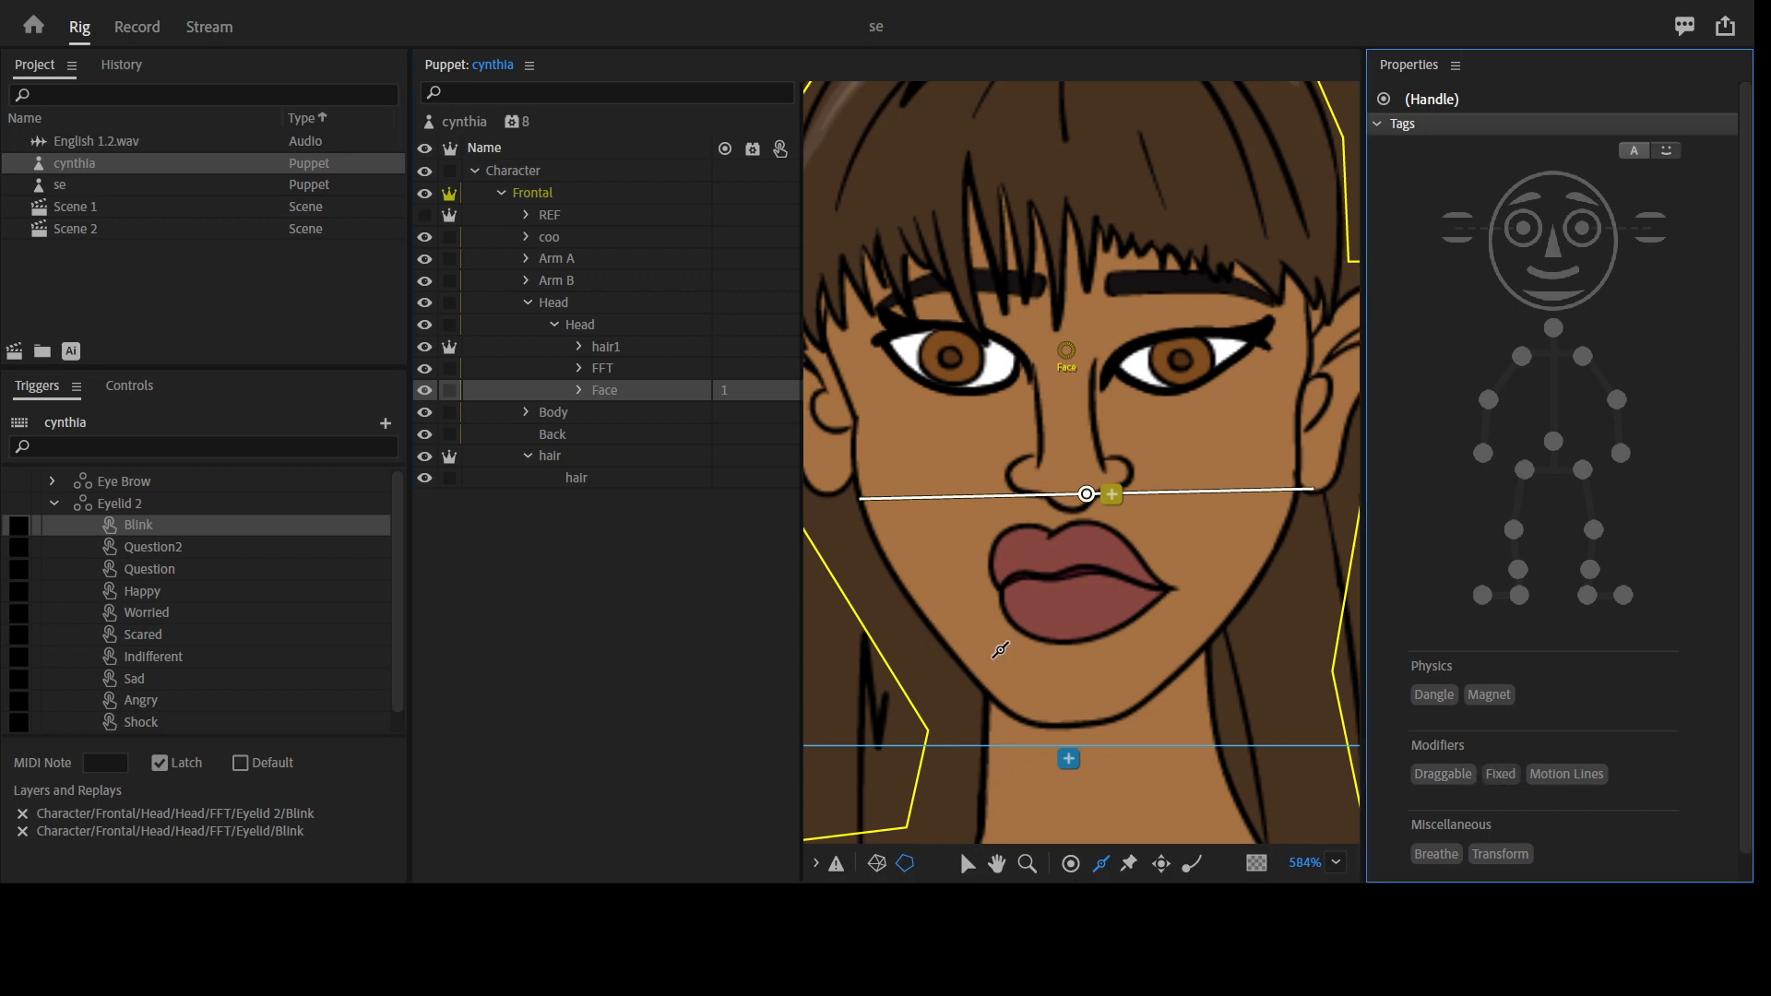
left_click_drag(1135, 649, 1001, 649)
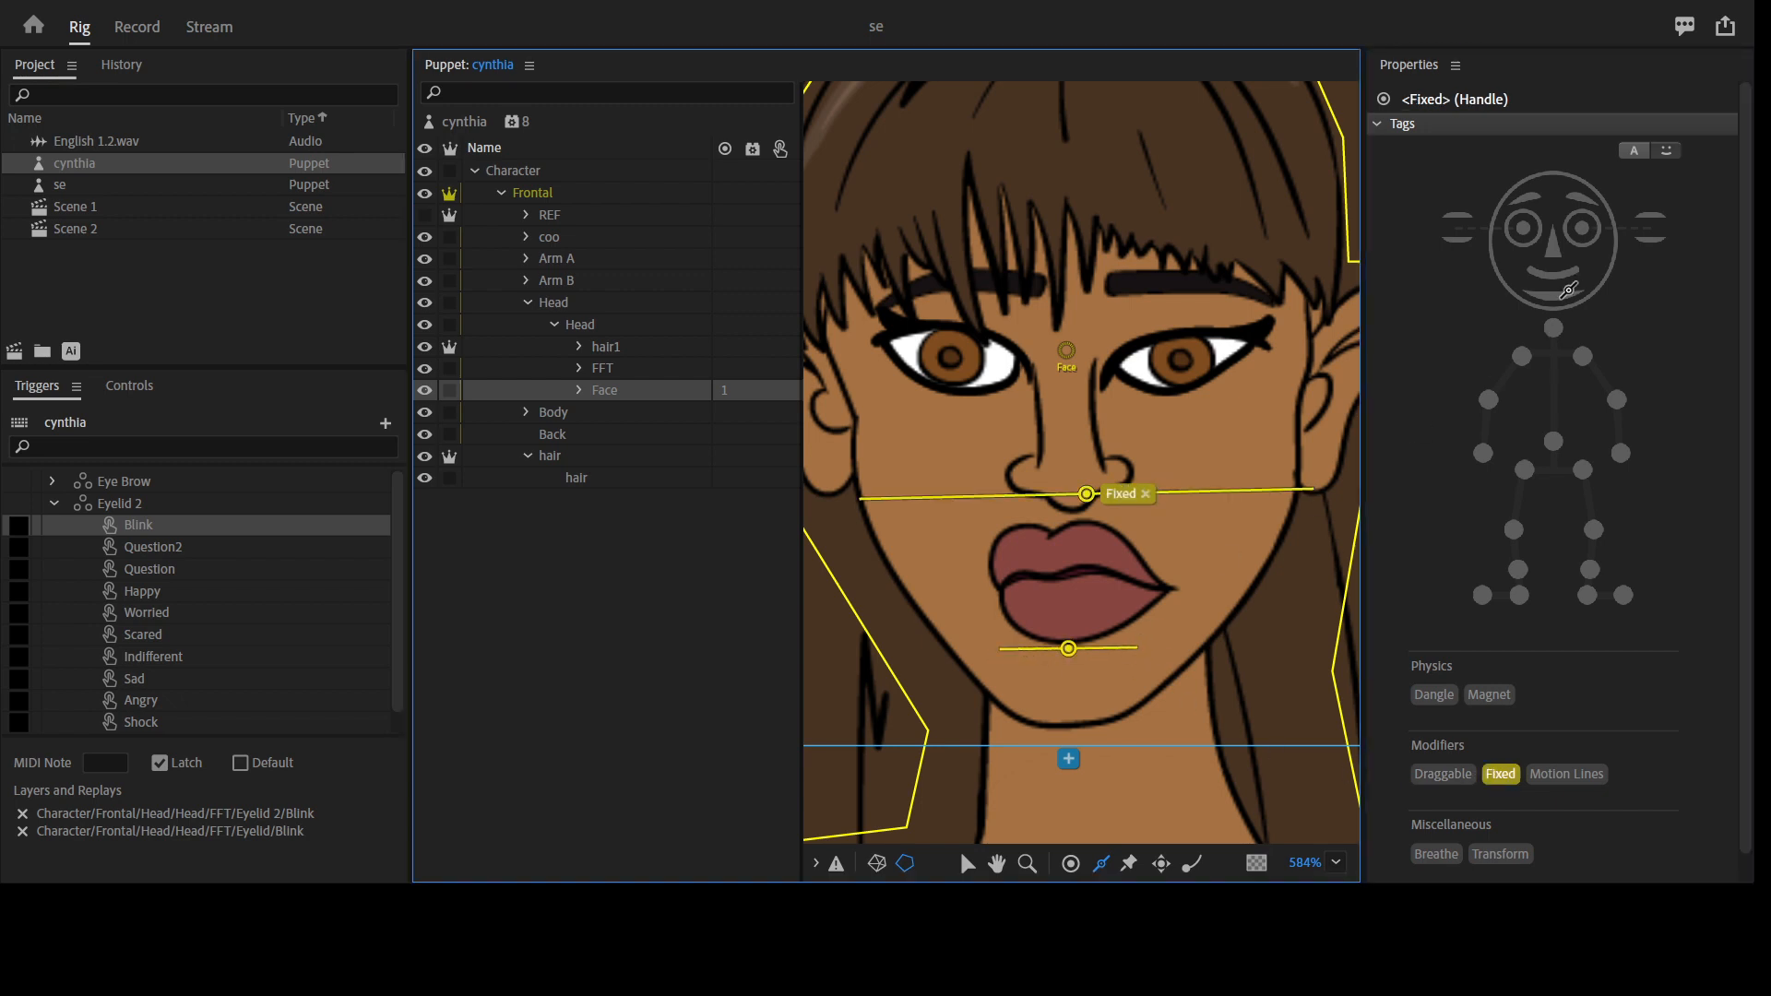
left_click(1559, 294)
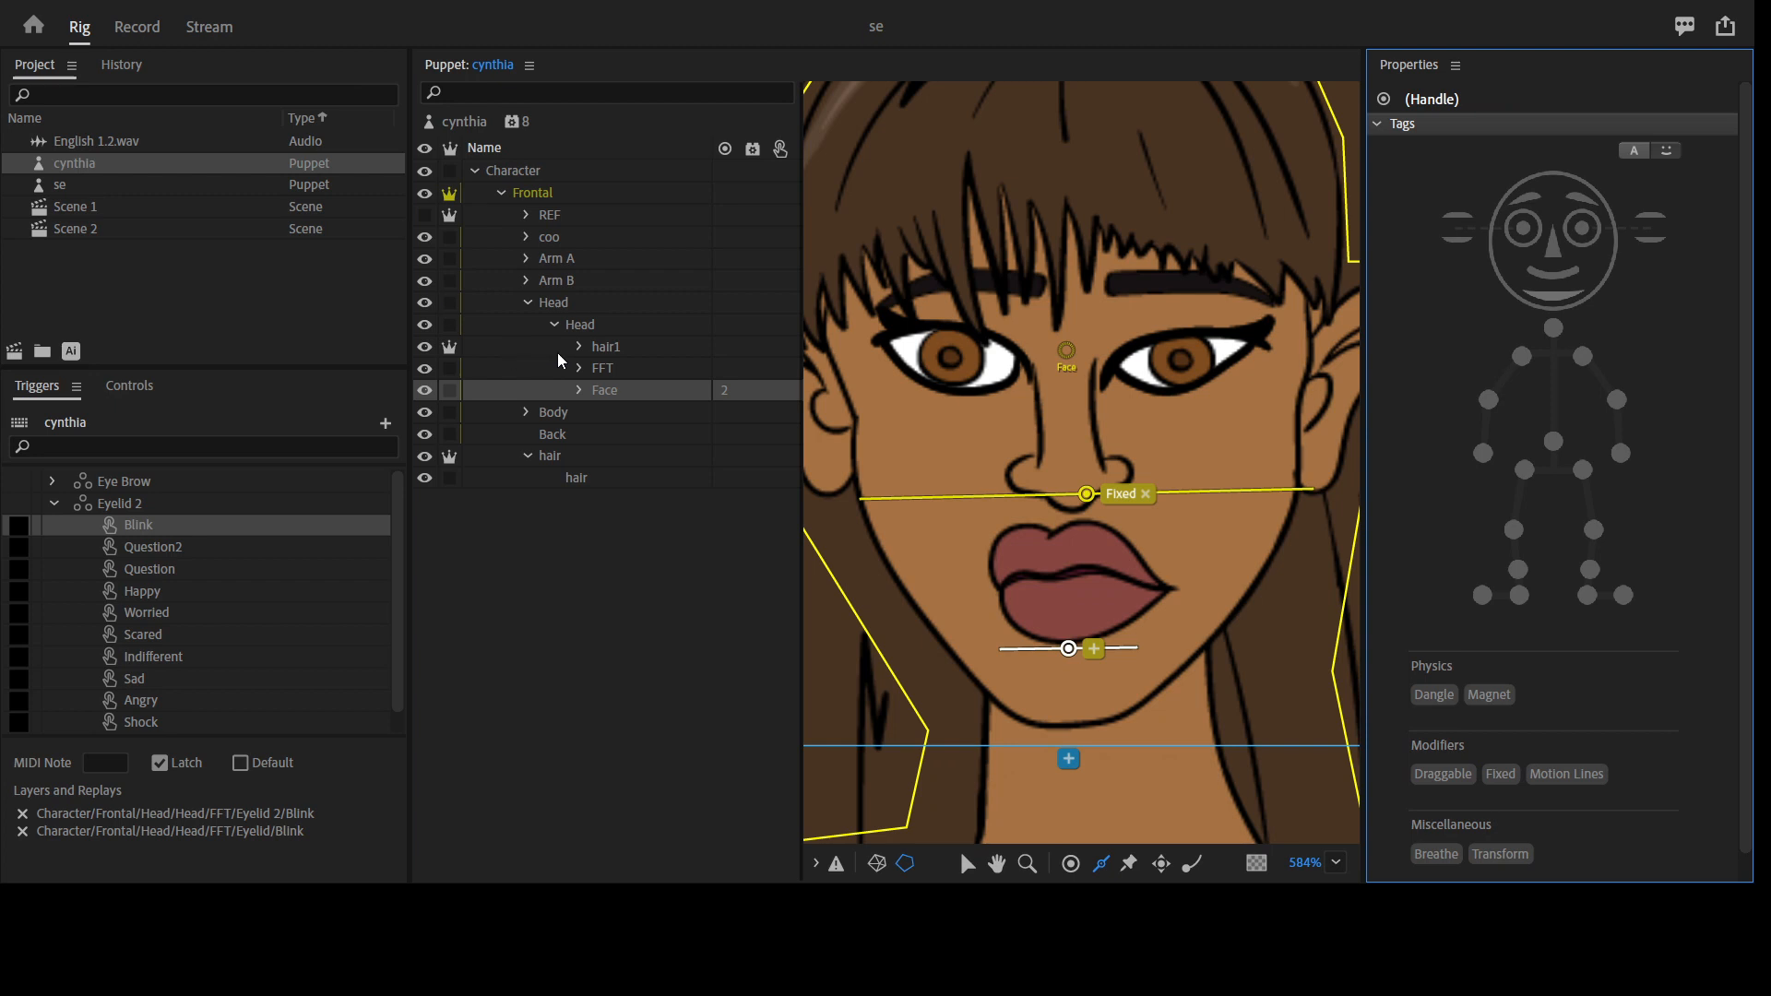
Make the Face and Character layers independent and select the Frontal layer
left_click(447, 395)
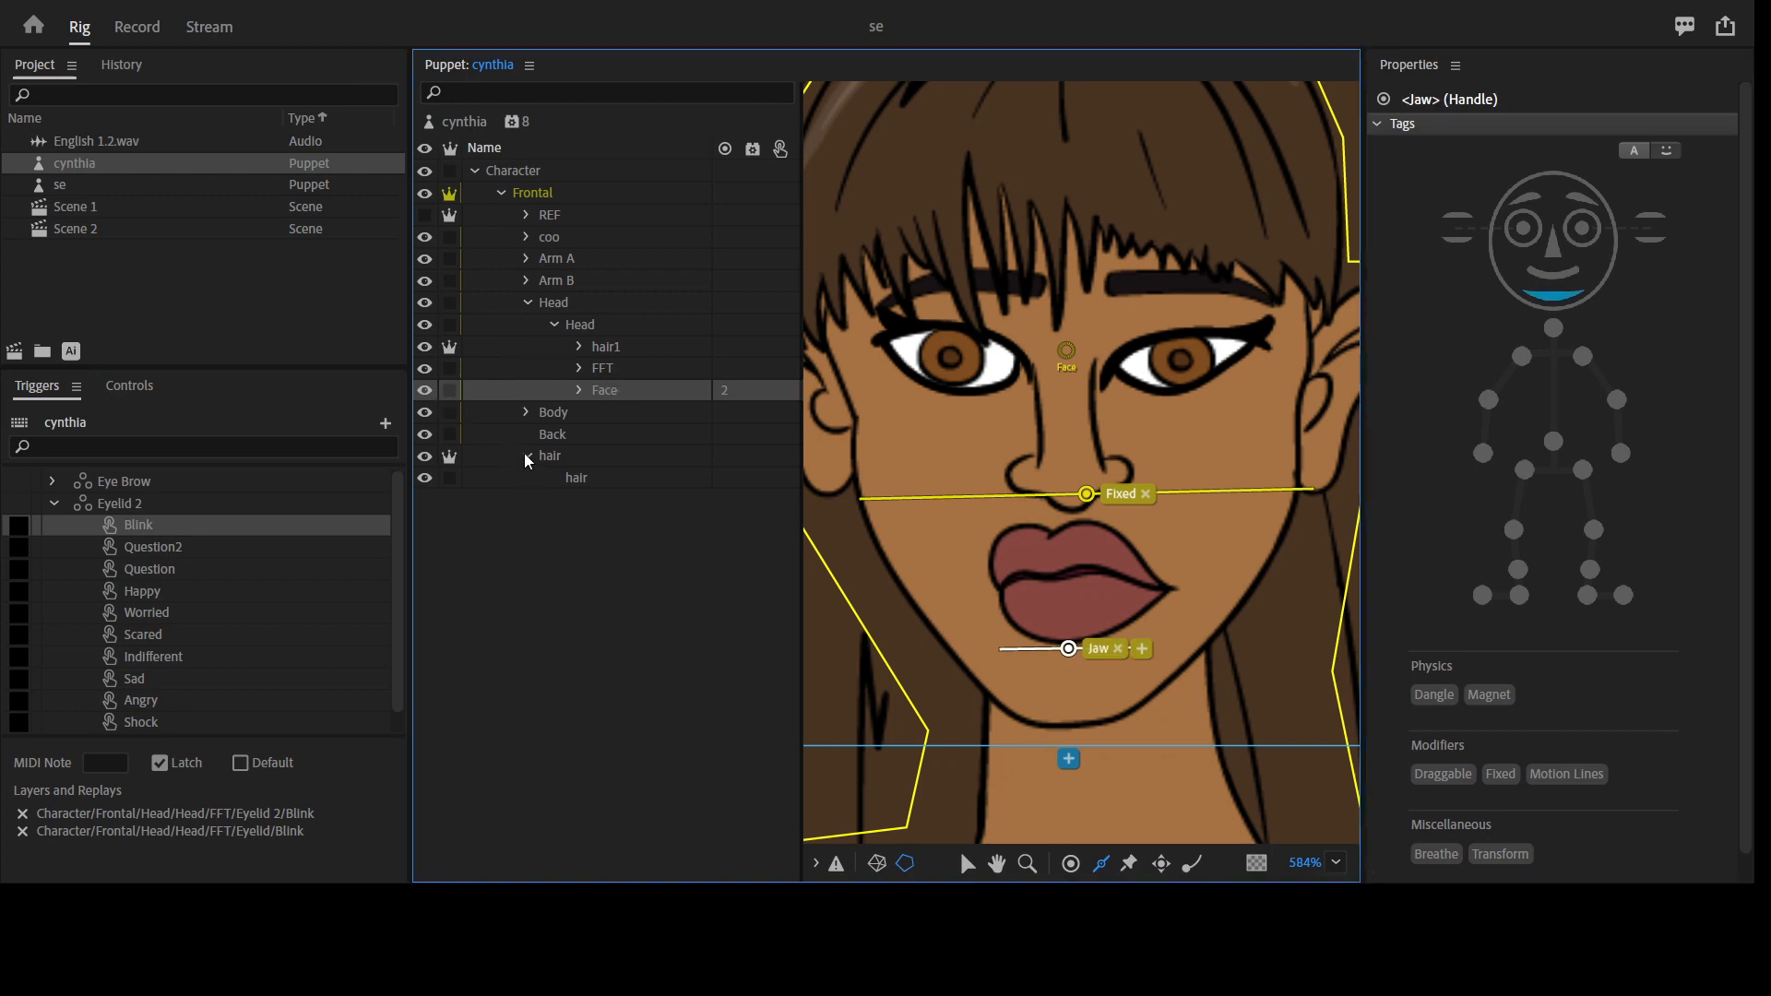
left_click(451, 172)
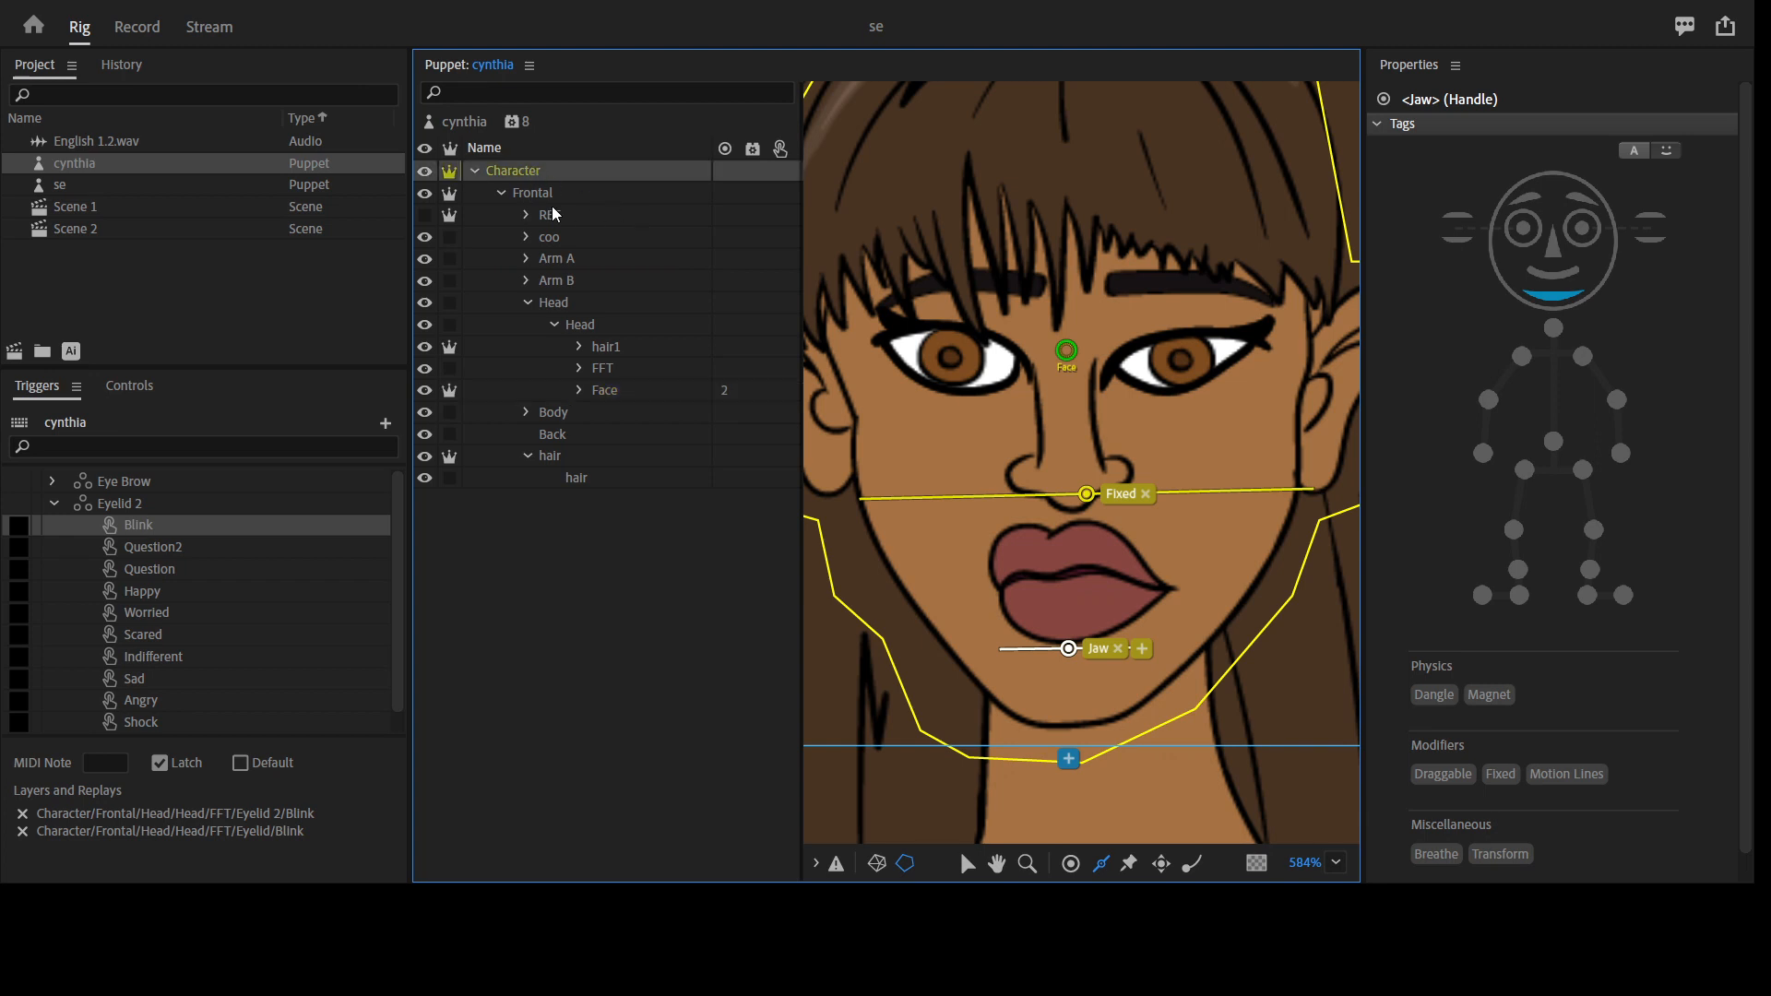
left_click(533, 192)
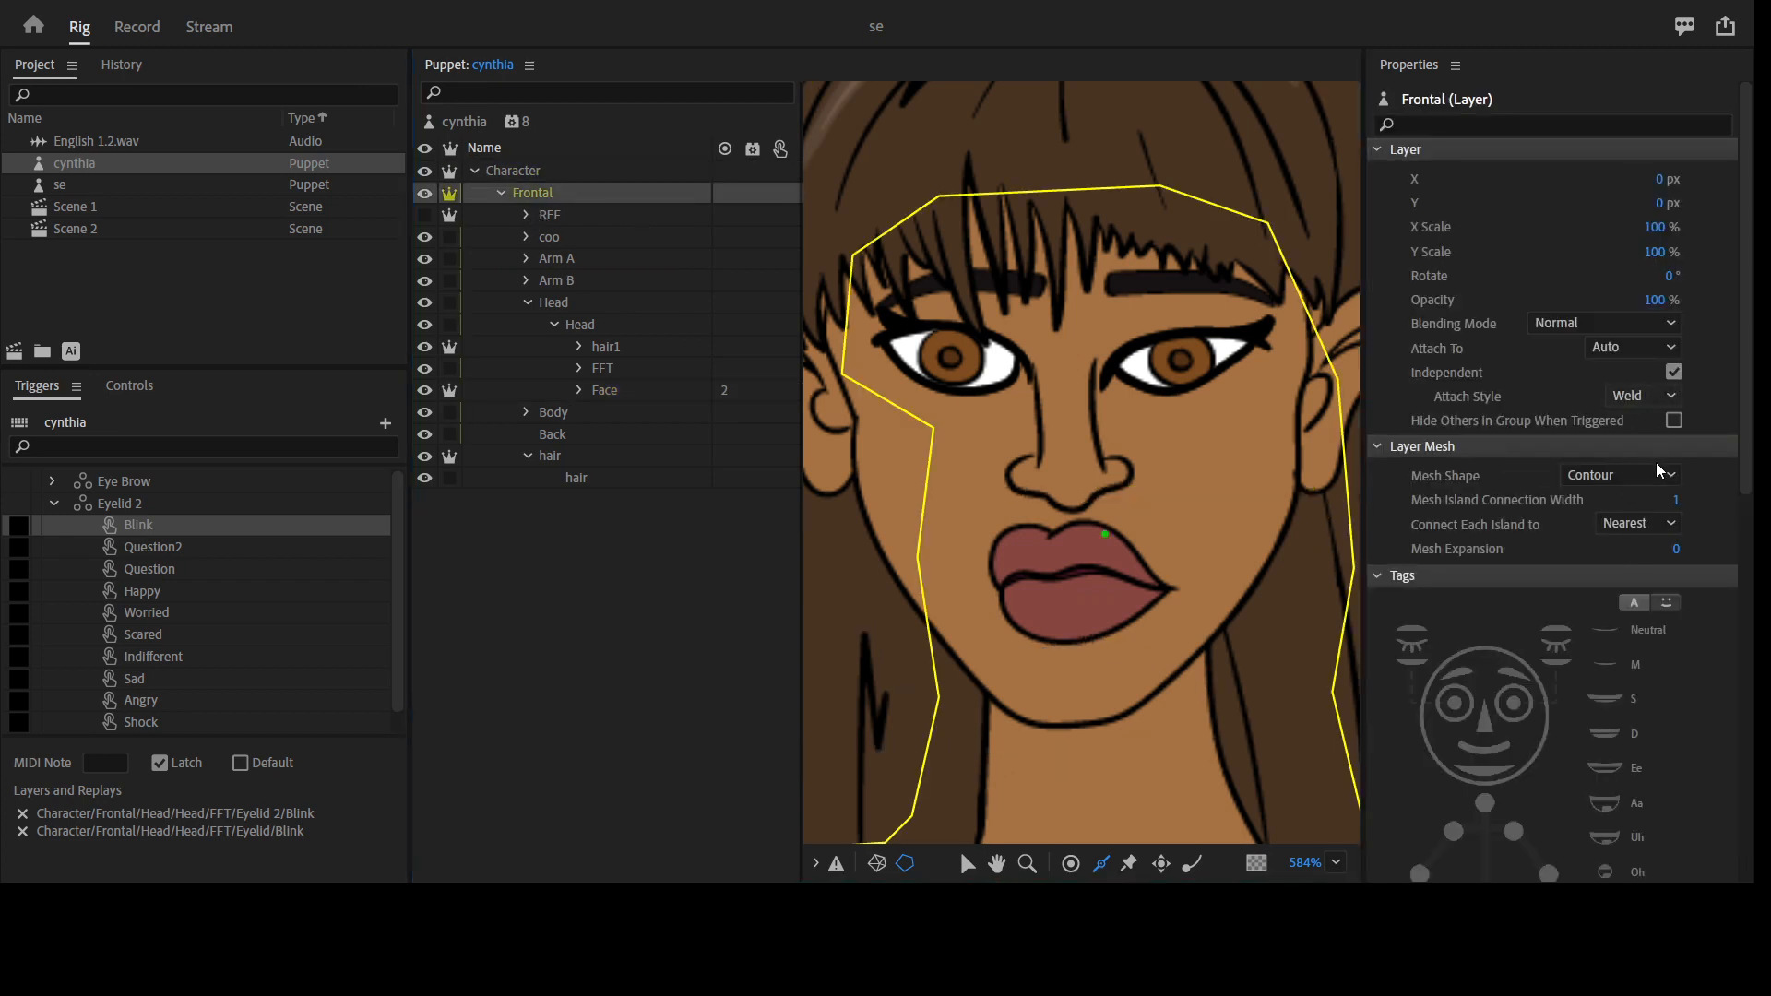
Add the Auto Blink behavior to the whole cynthia puppet
left_click(461, 121)
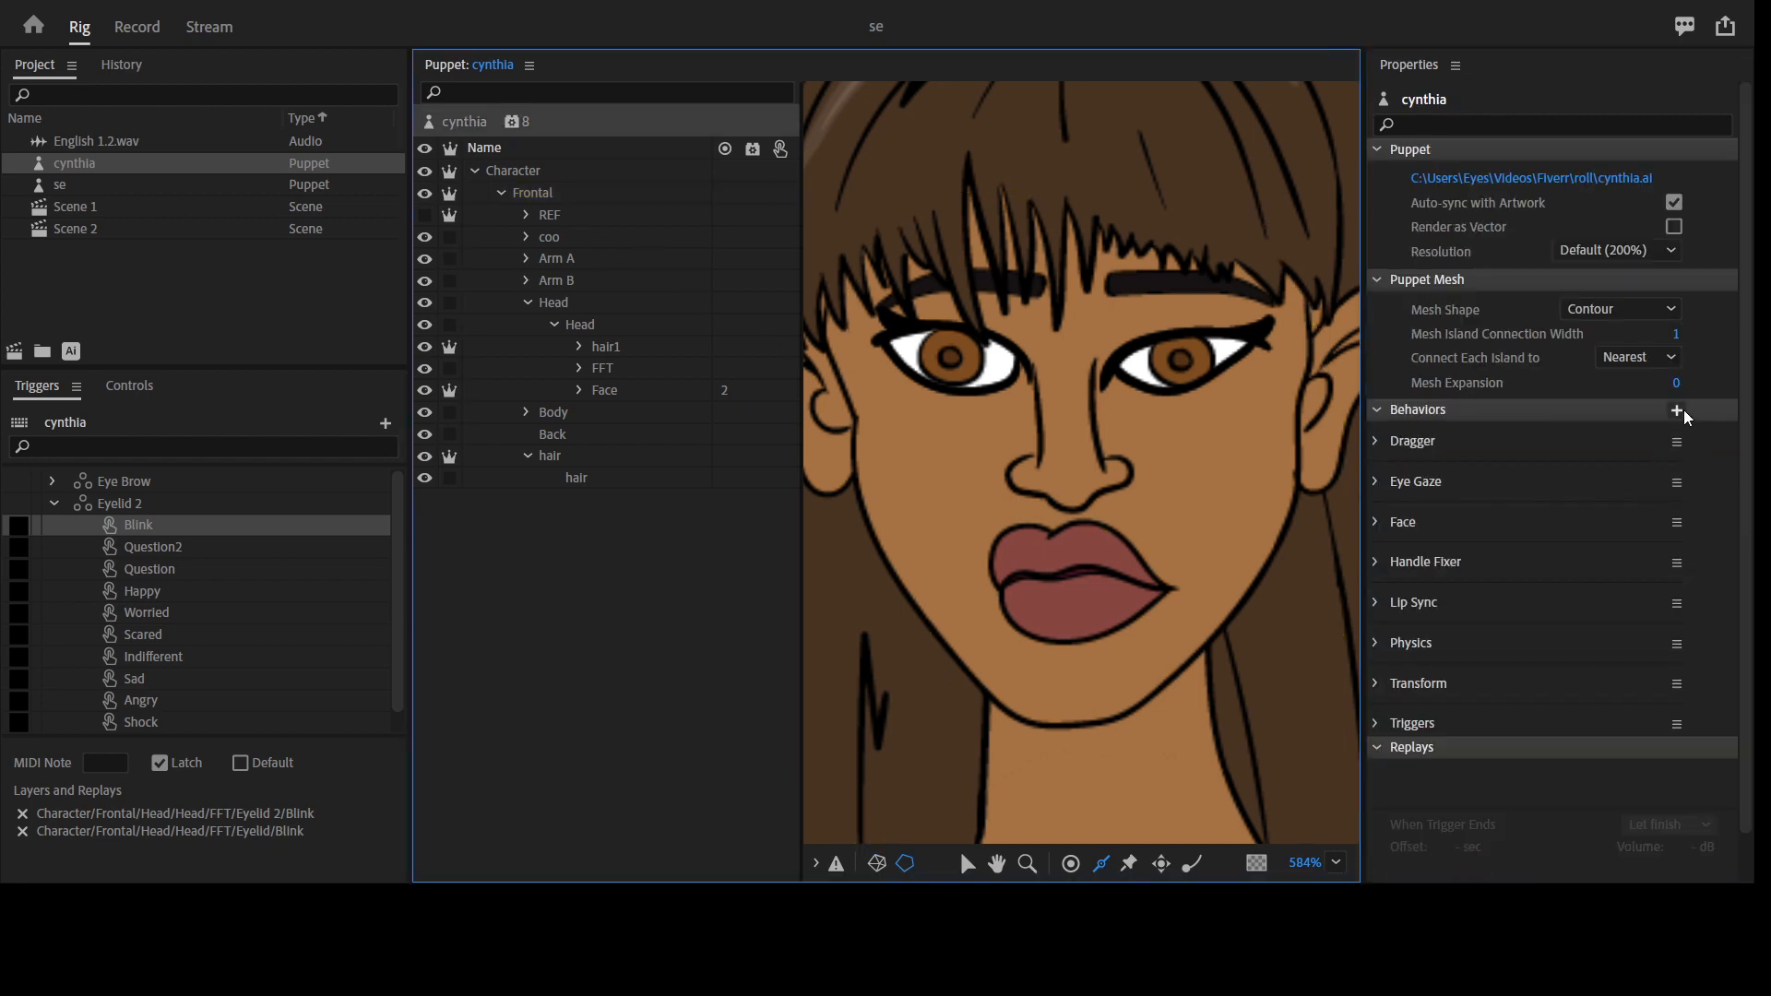
left_click(1676, 415)
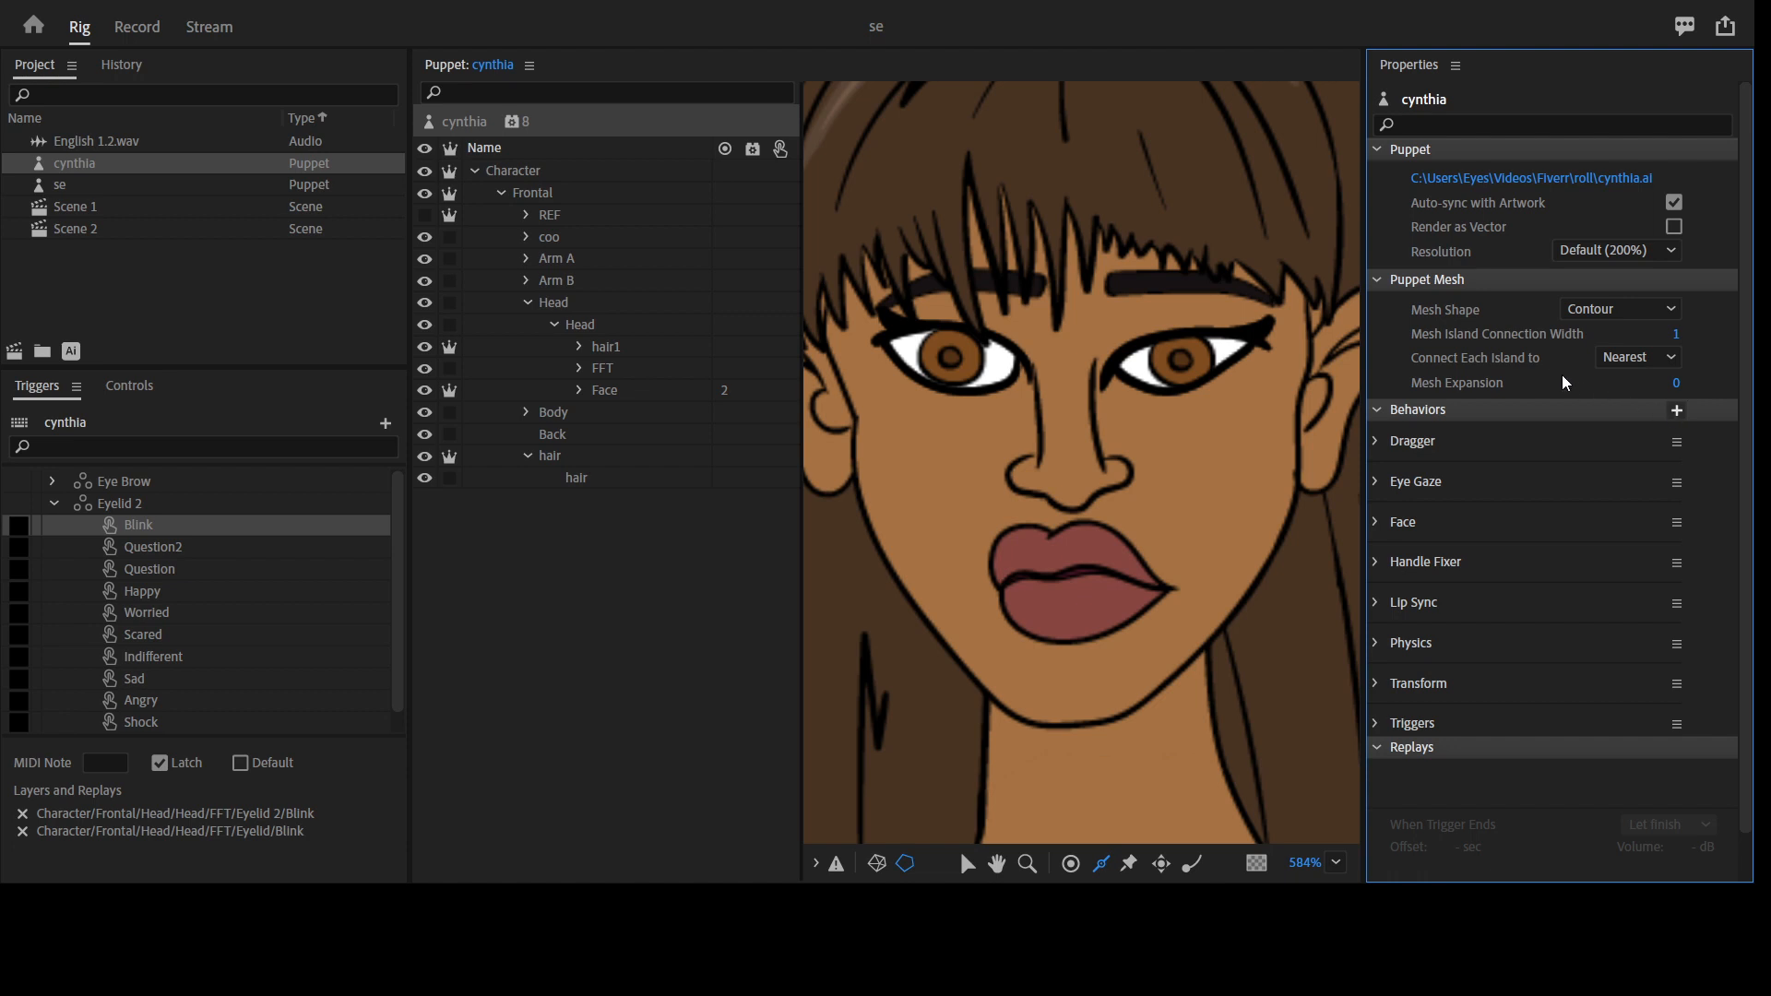
left_click(1657, 421)
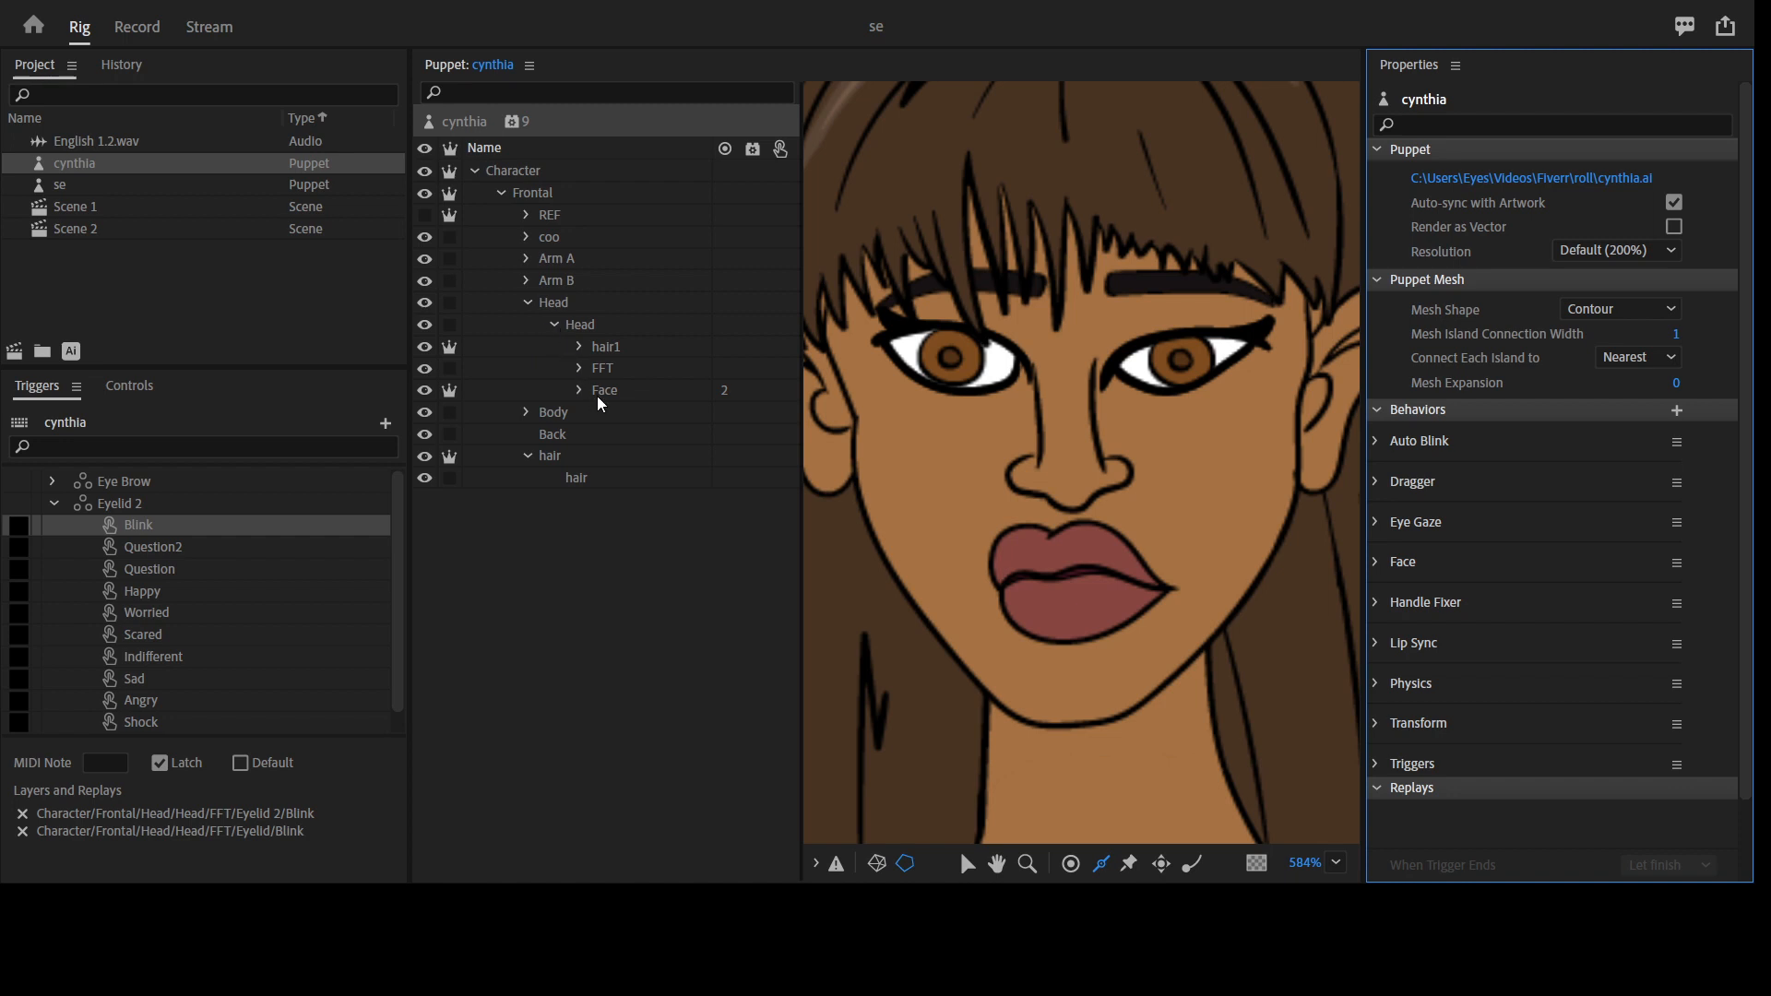
Collapse the inner Head group and move the back hair layer's origin handle up to the middle of the forehead
left_click(612, 351)
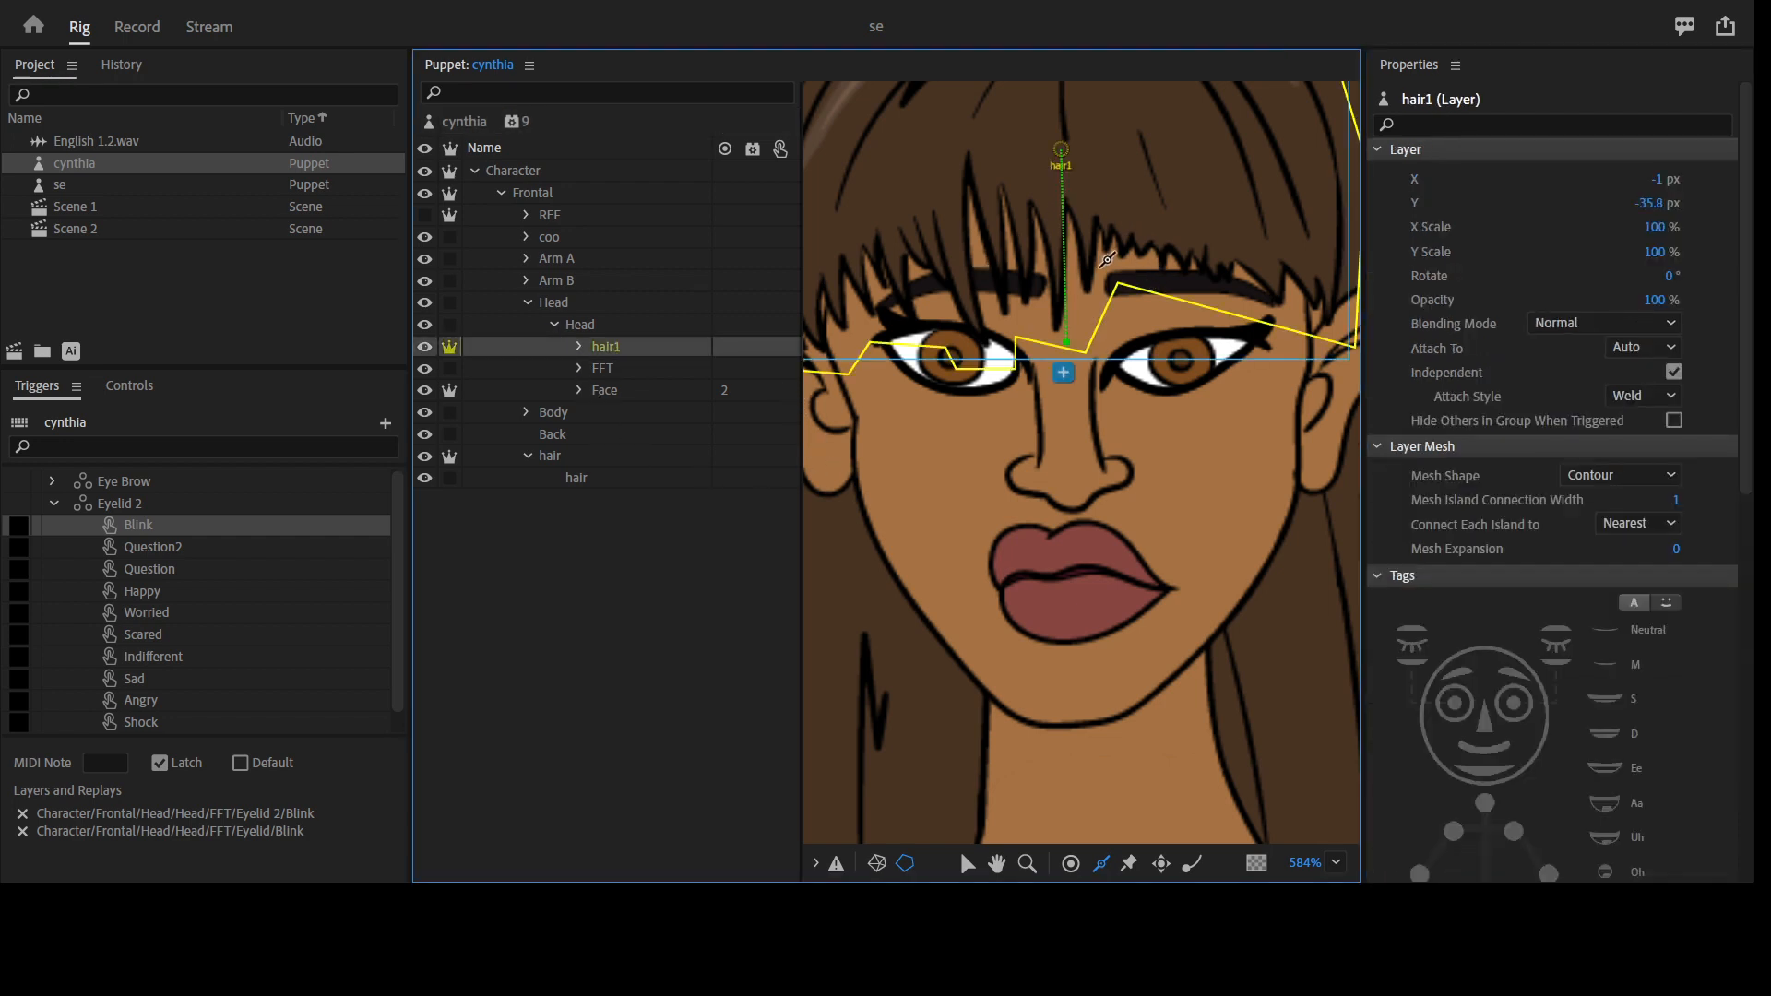
left_click(554, 324)
left_click(570, 387)
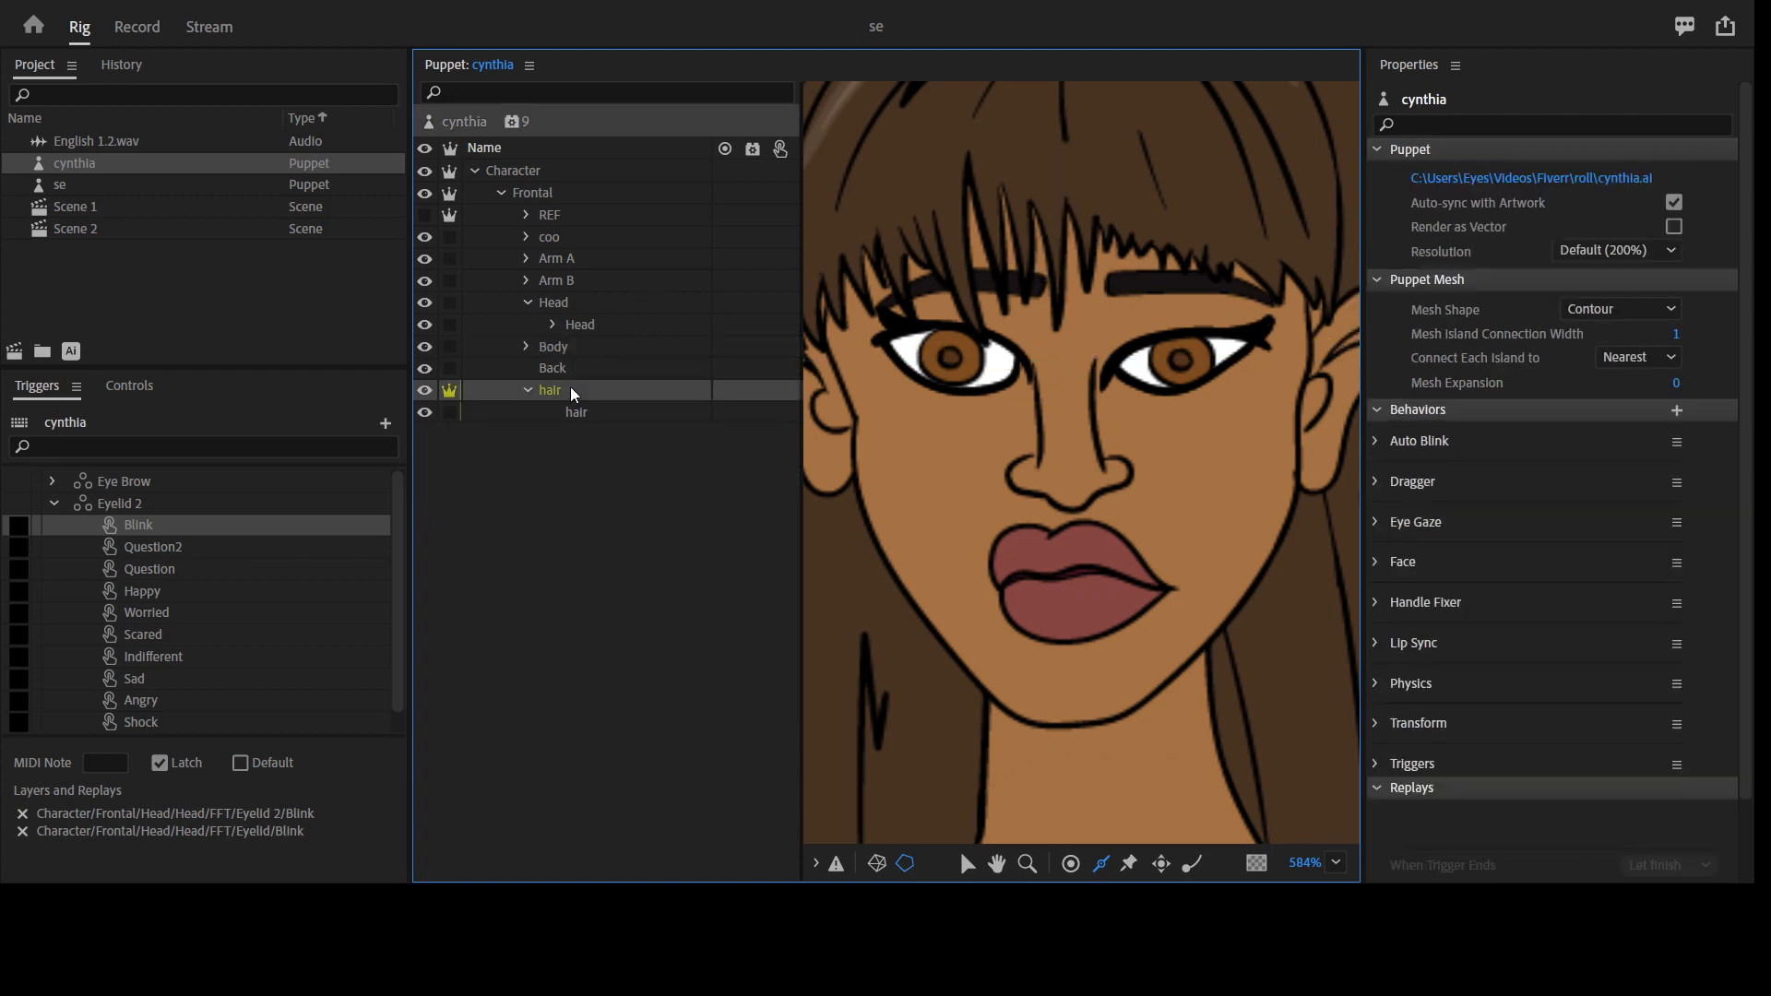
key("z")
left_click(1081, 440, "alt")
left_click(1080, 440, "alt")
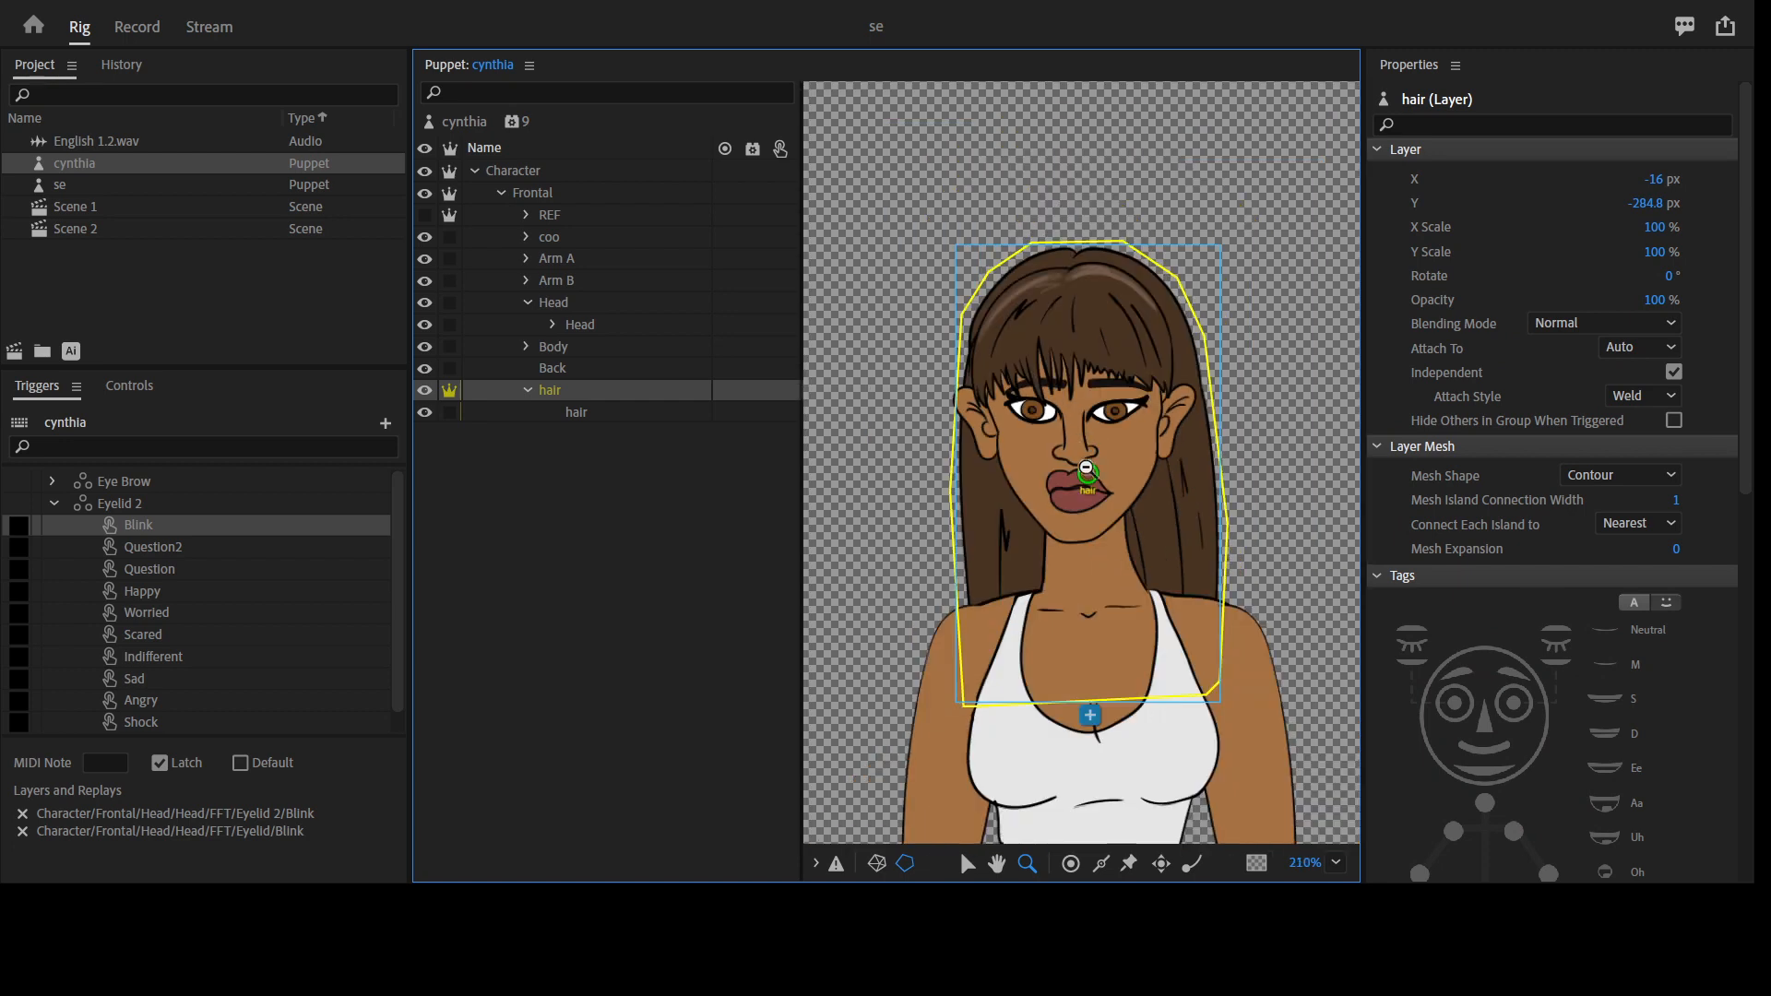
scroll(1087, 470, "down", 2)
left_click(1103, 864)
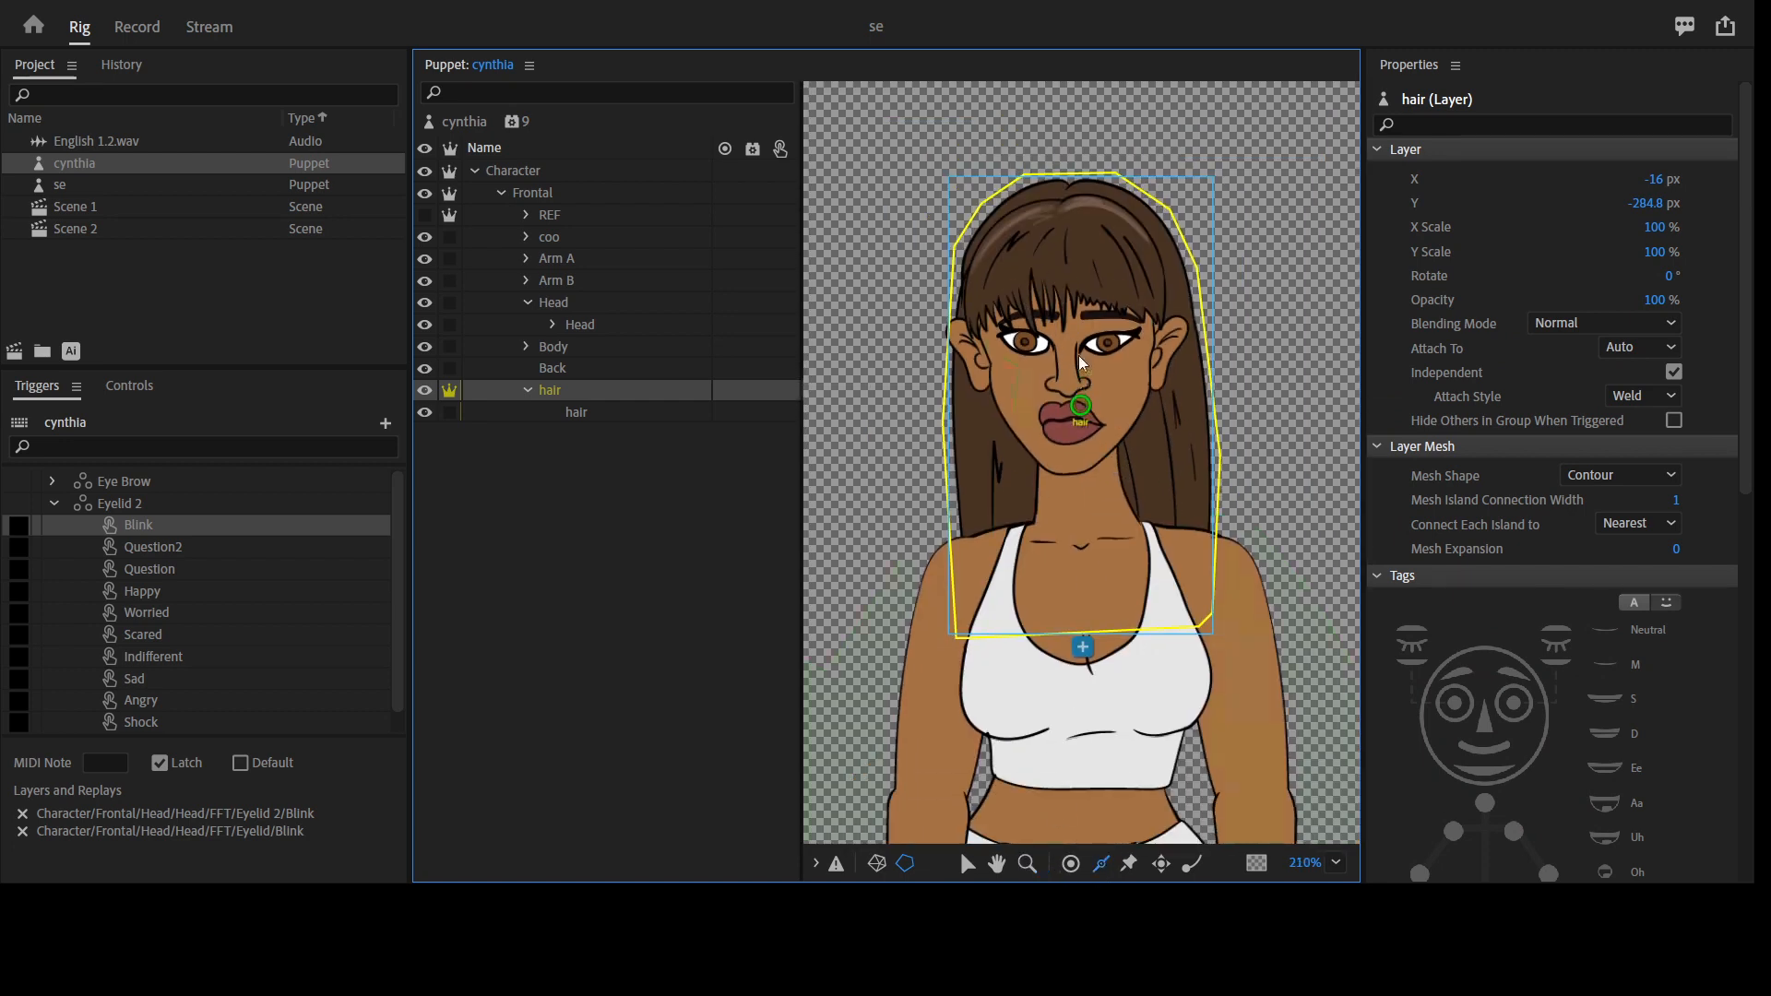
left_click_drag(1077, 356, 1073, 302)
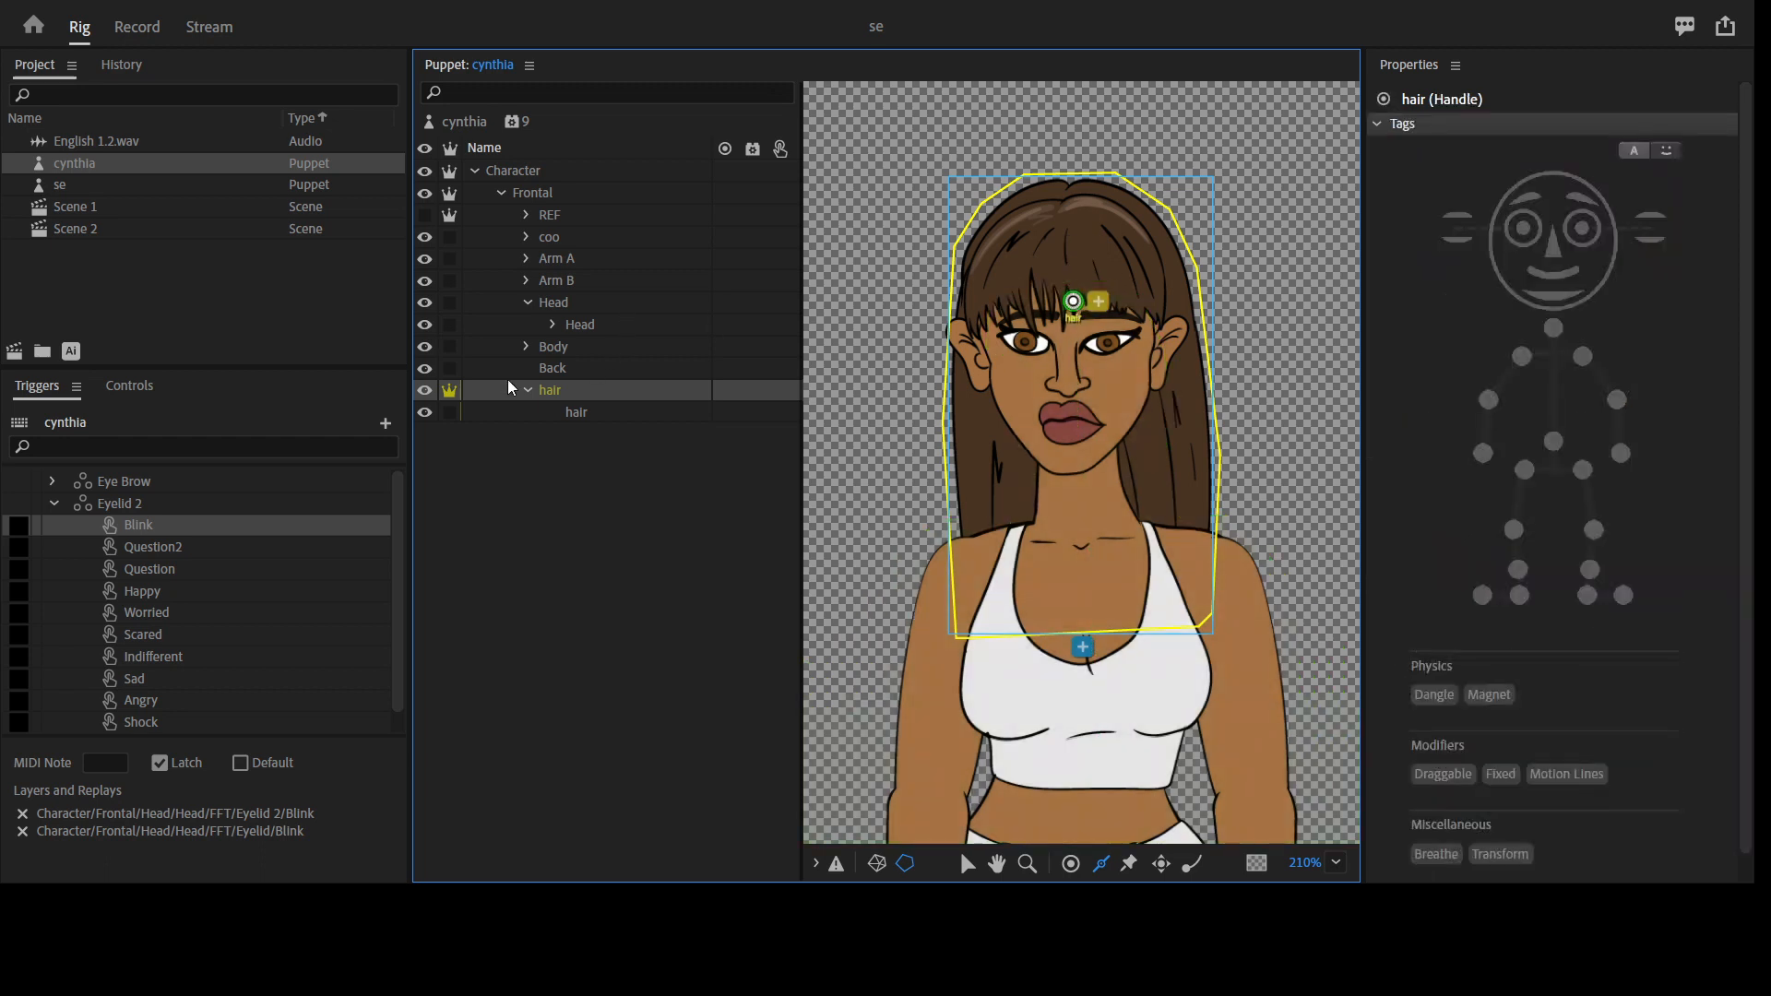
On the back hair layer, draw a stick across the full hair width at eye level and tag it Fixed
left_click(580, 391)
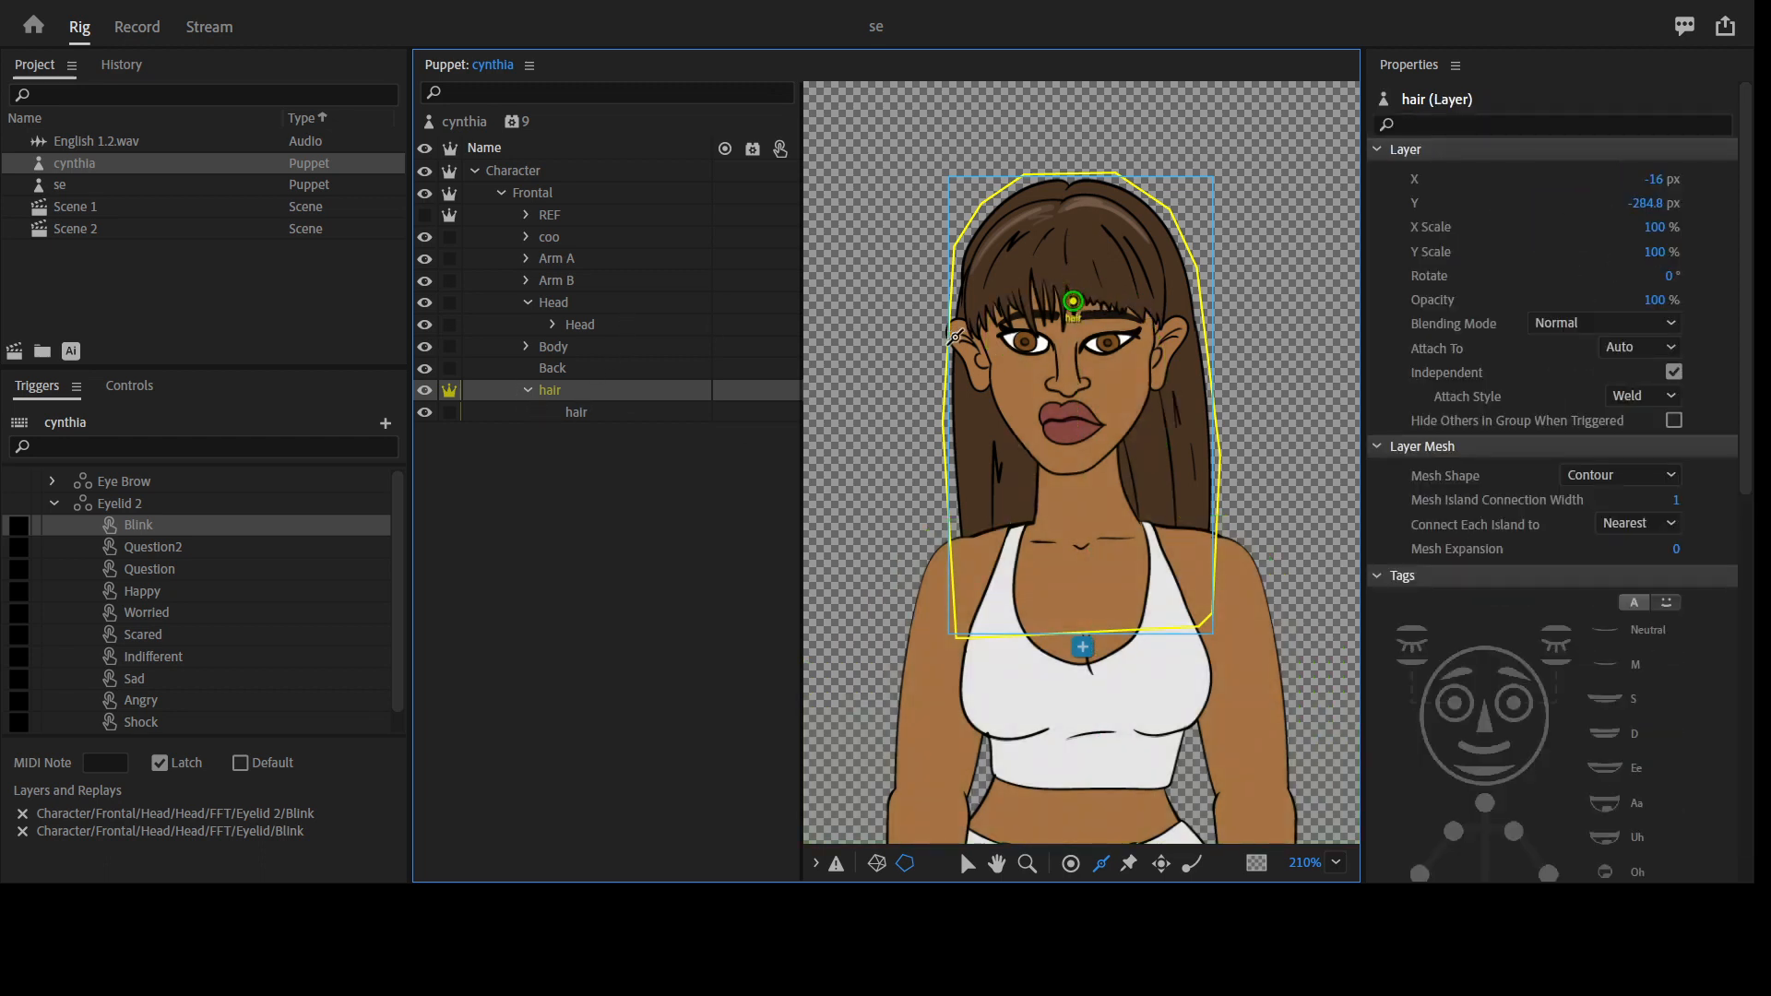
left_click_drag(950, 336, 1224, 327)
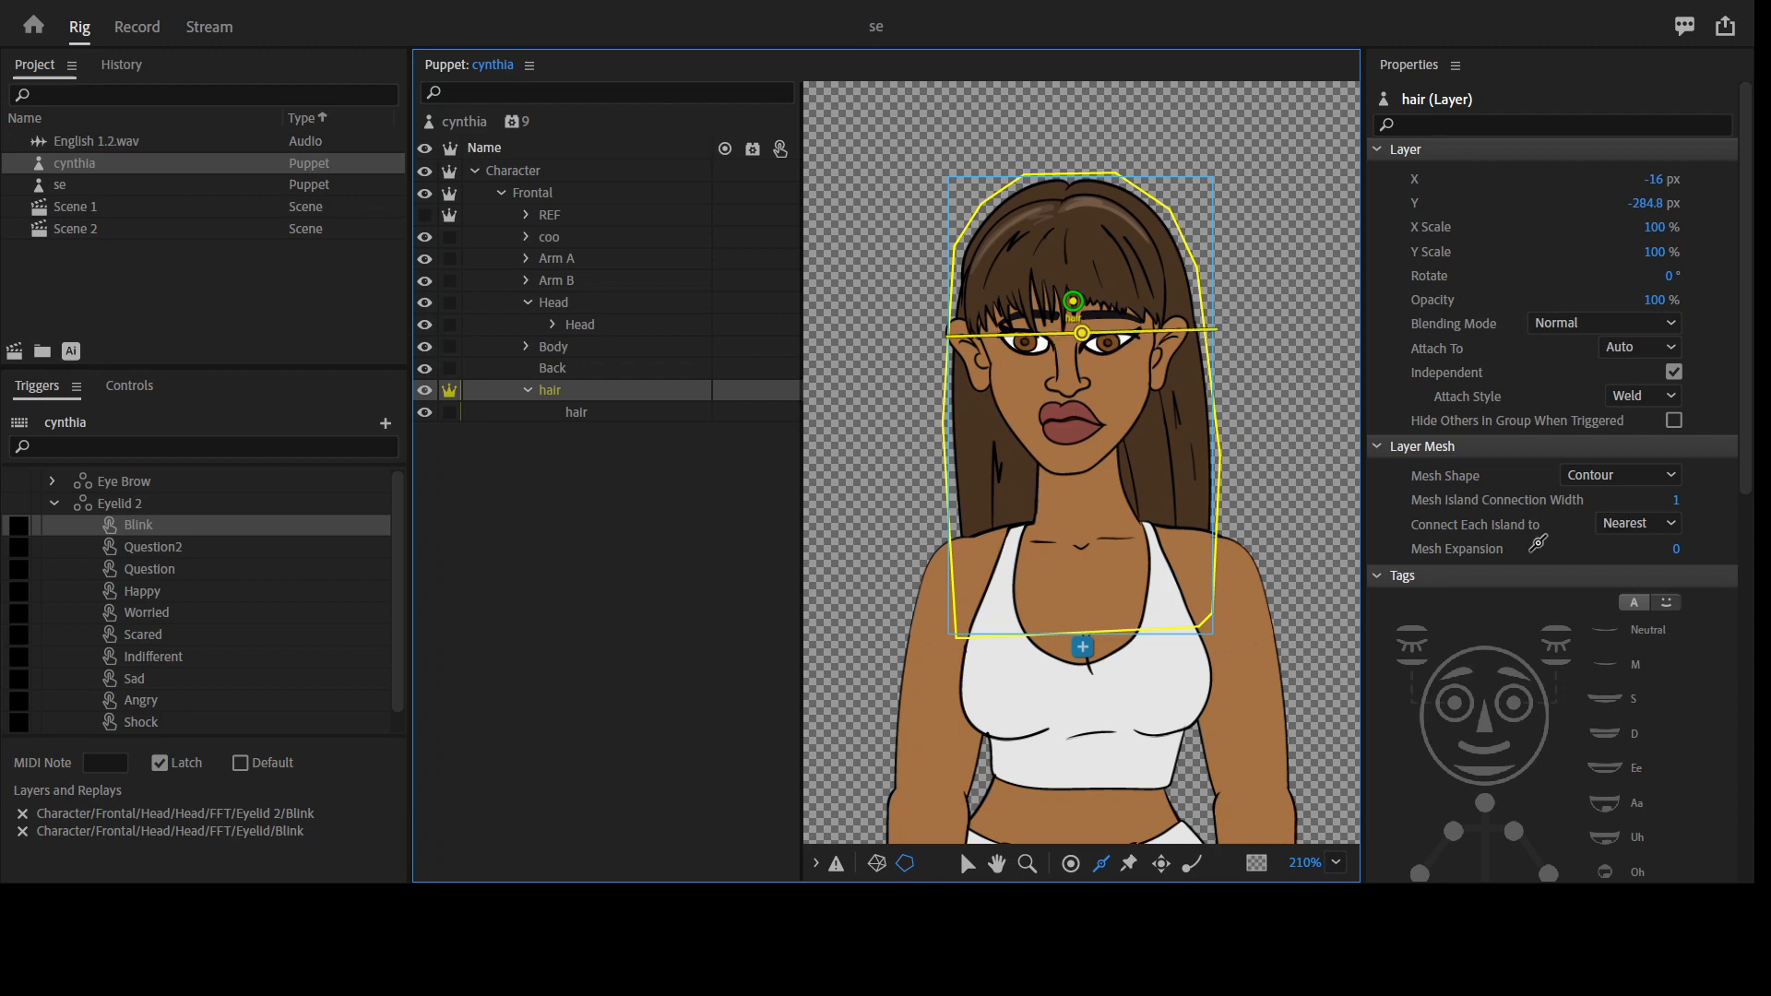
left_click(1486, 783)
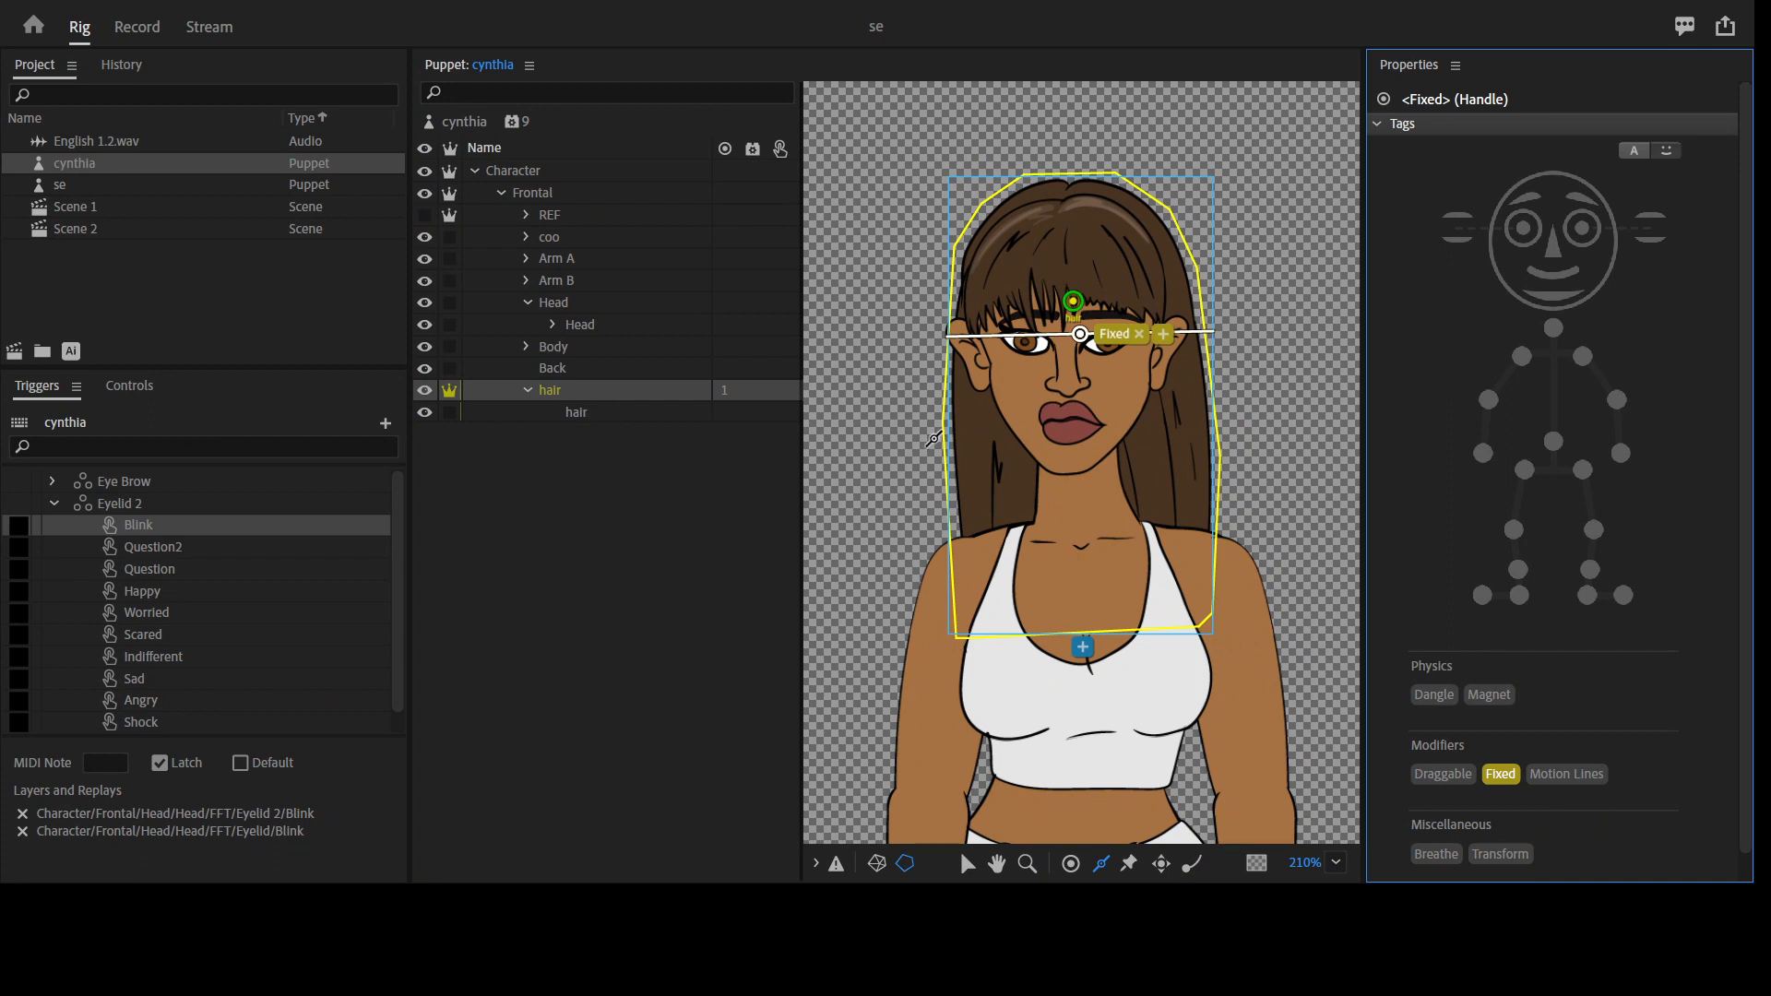
Place four Dangle handles along the lower ends of the back hair layer, two on each side
left_click(1193, 863)
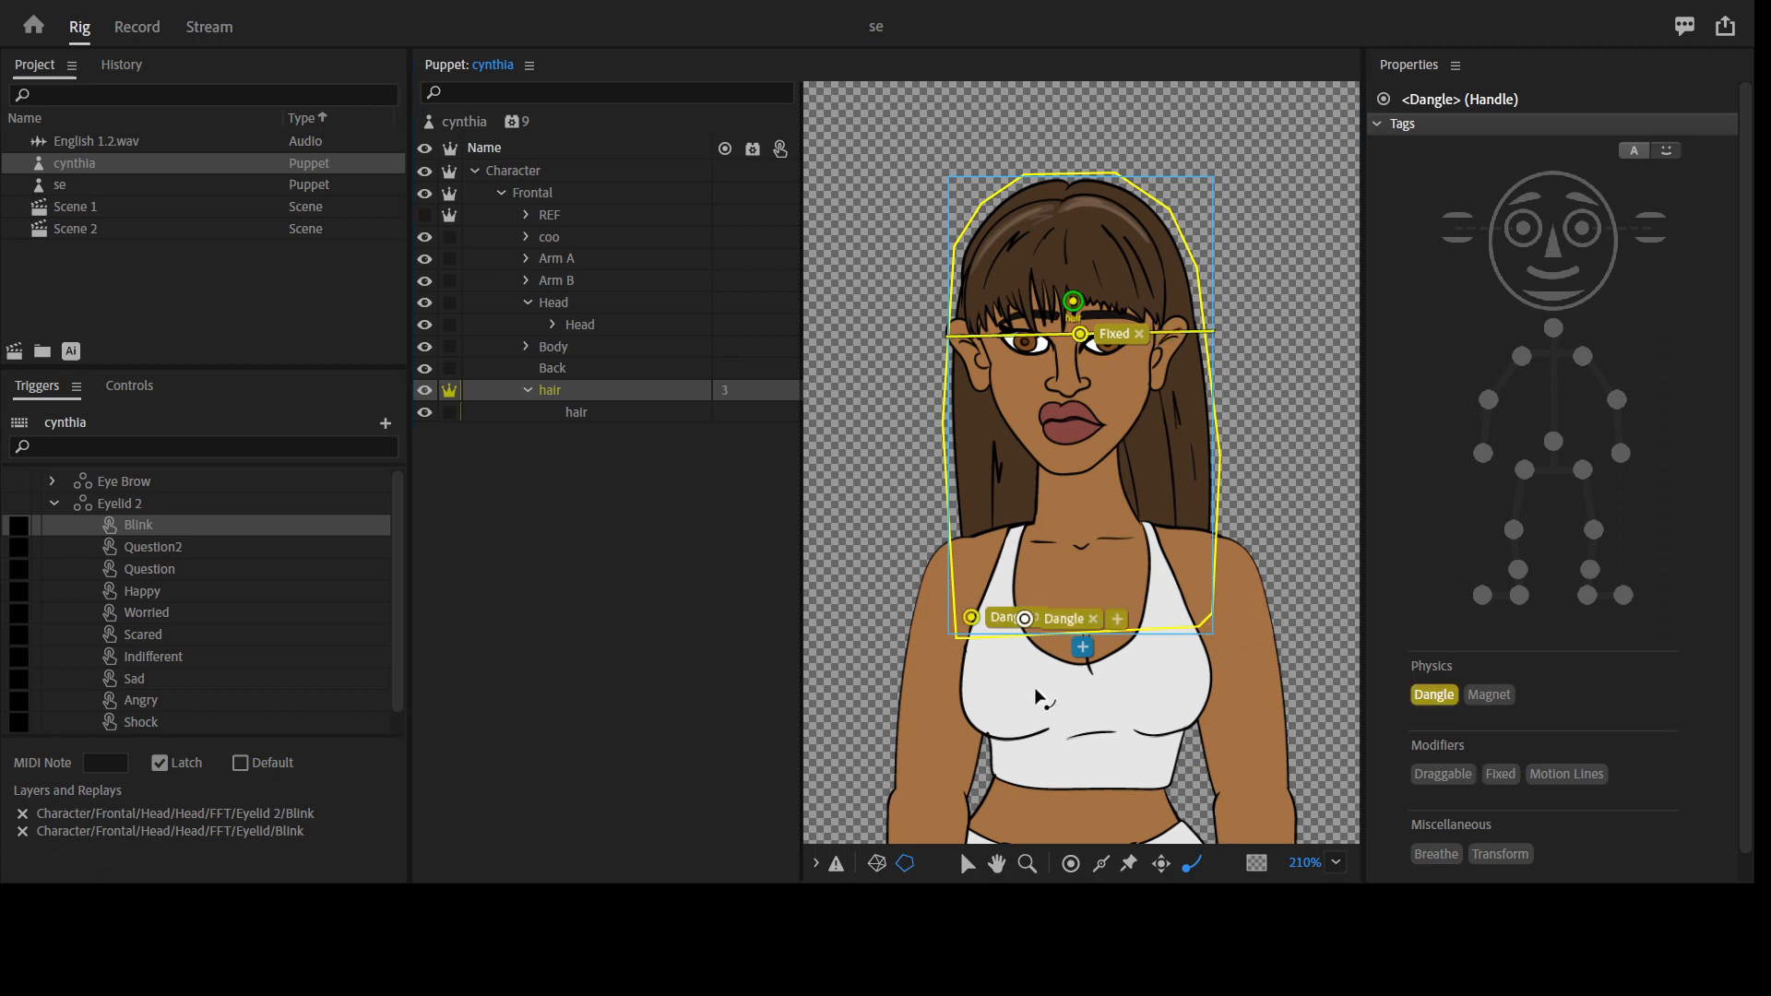
left_click(687, 533)
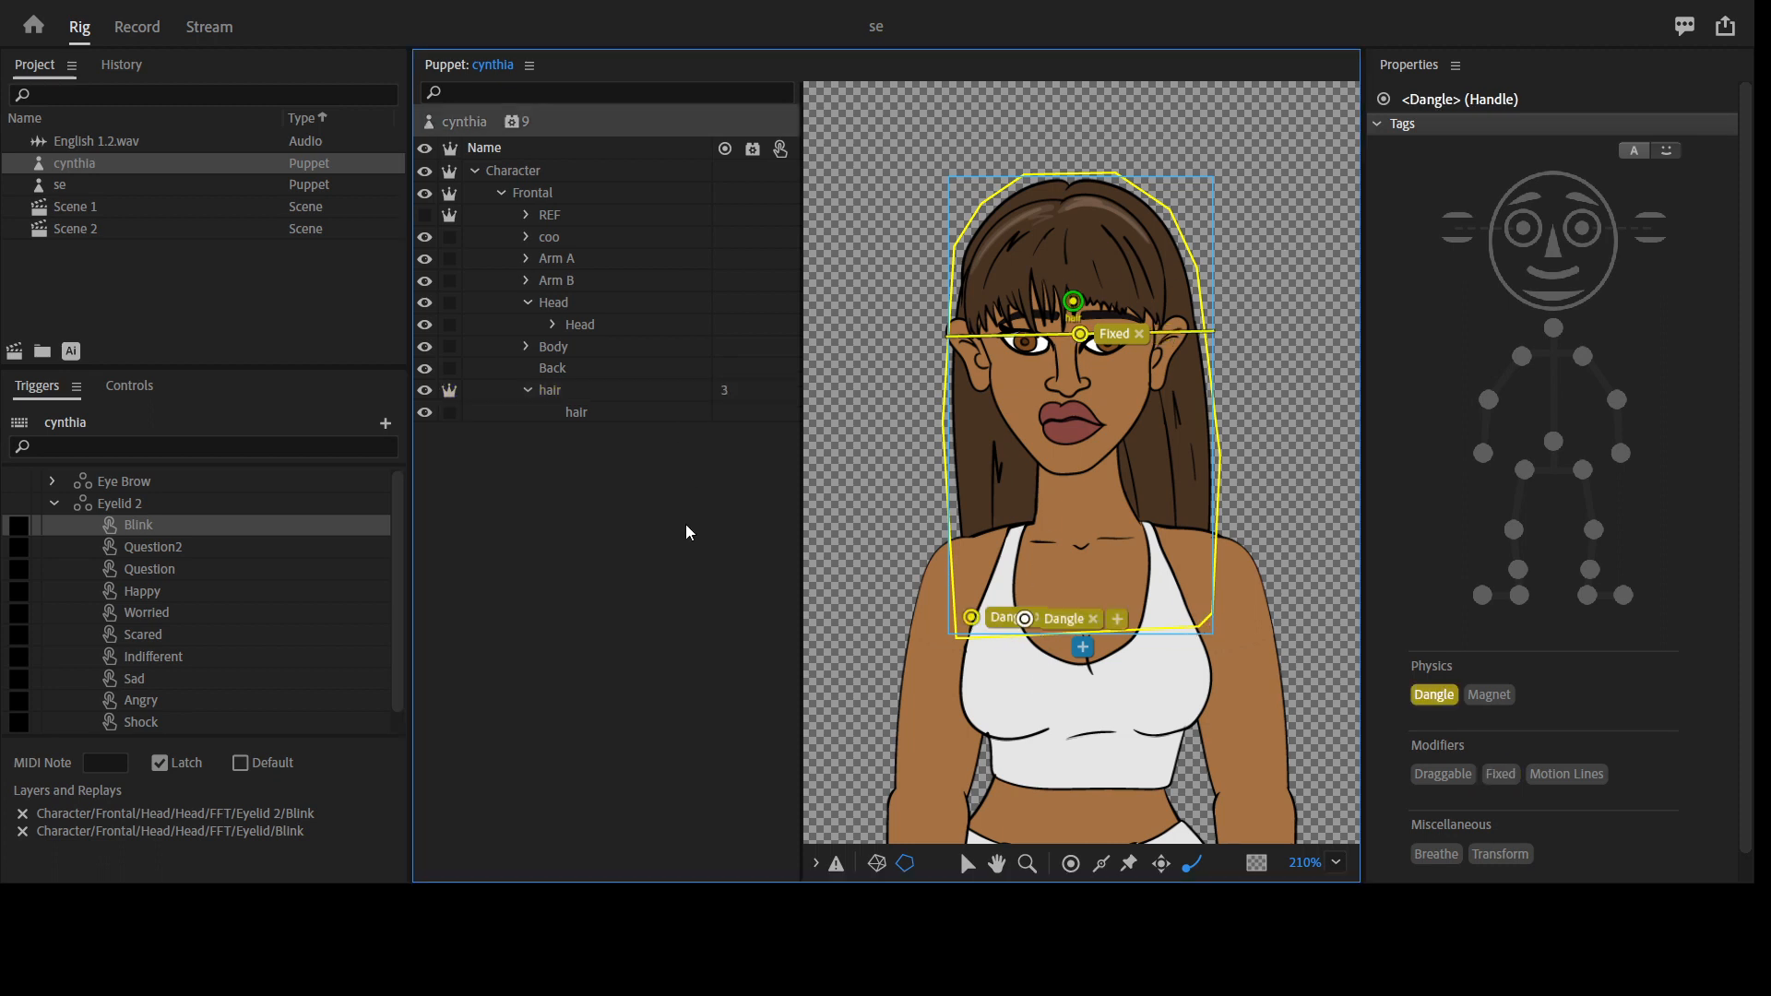
left_click(1033, 555)
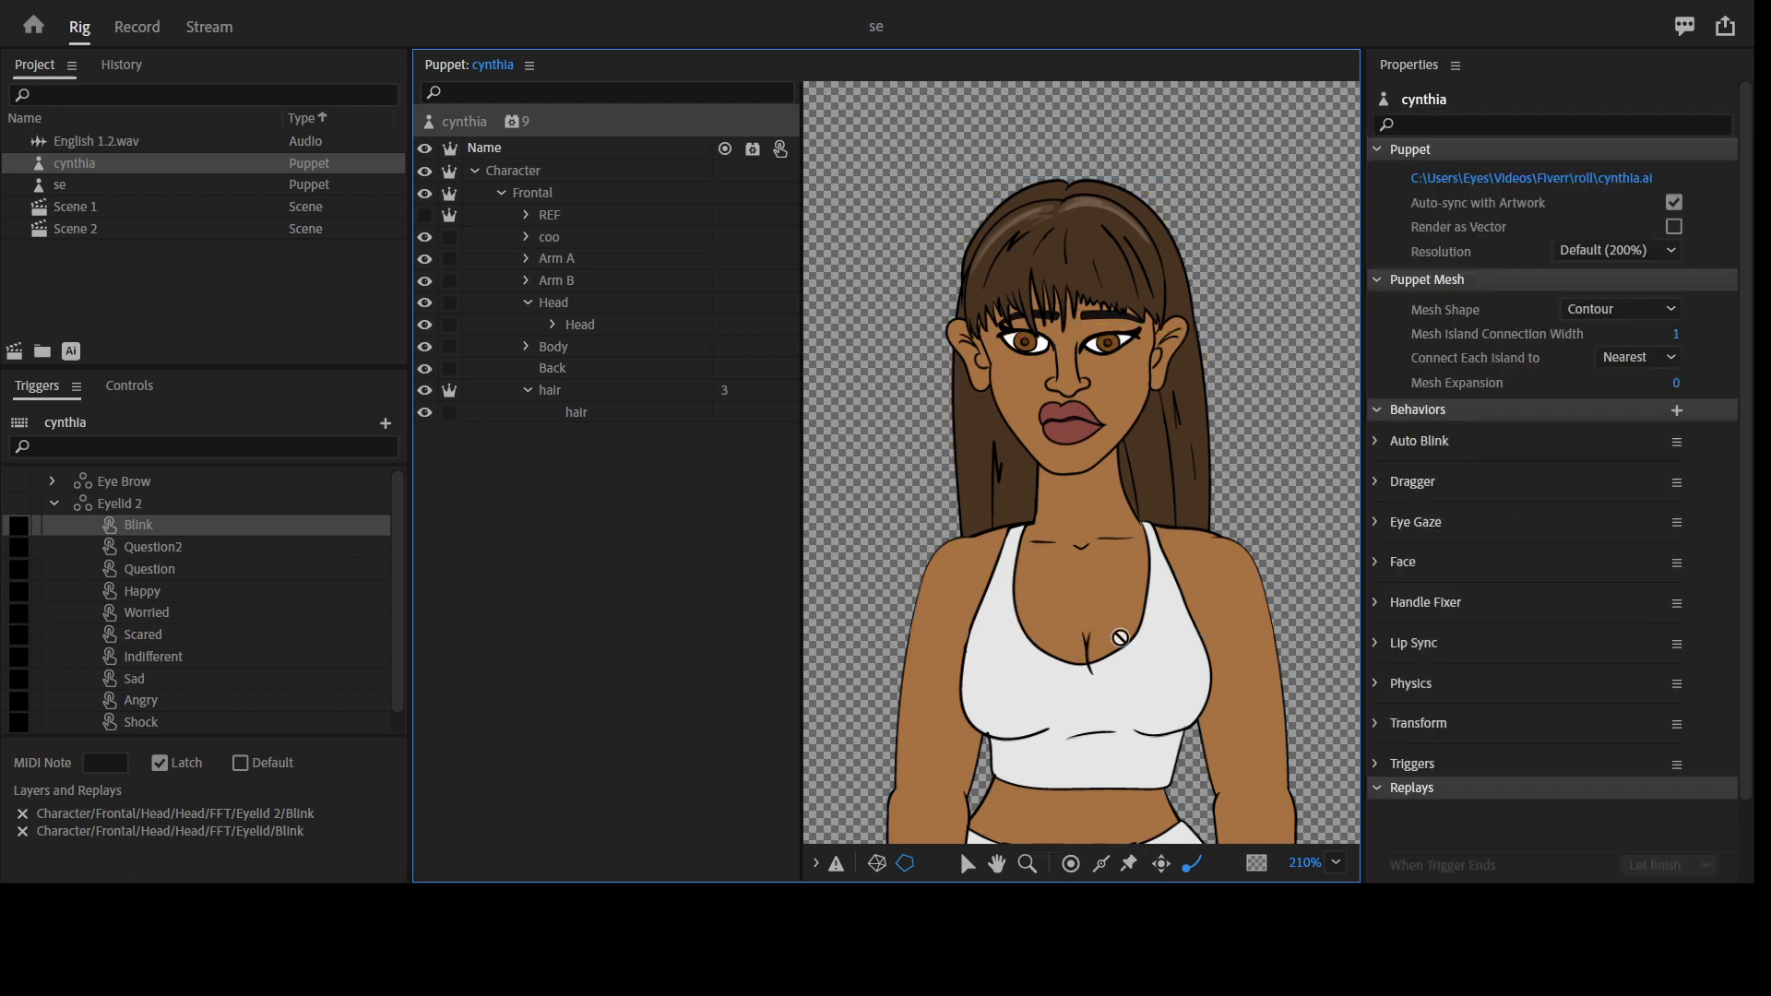
left_click(568, 387)
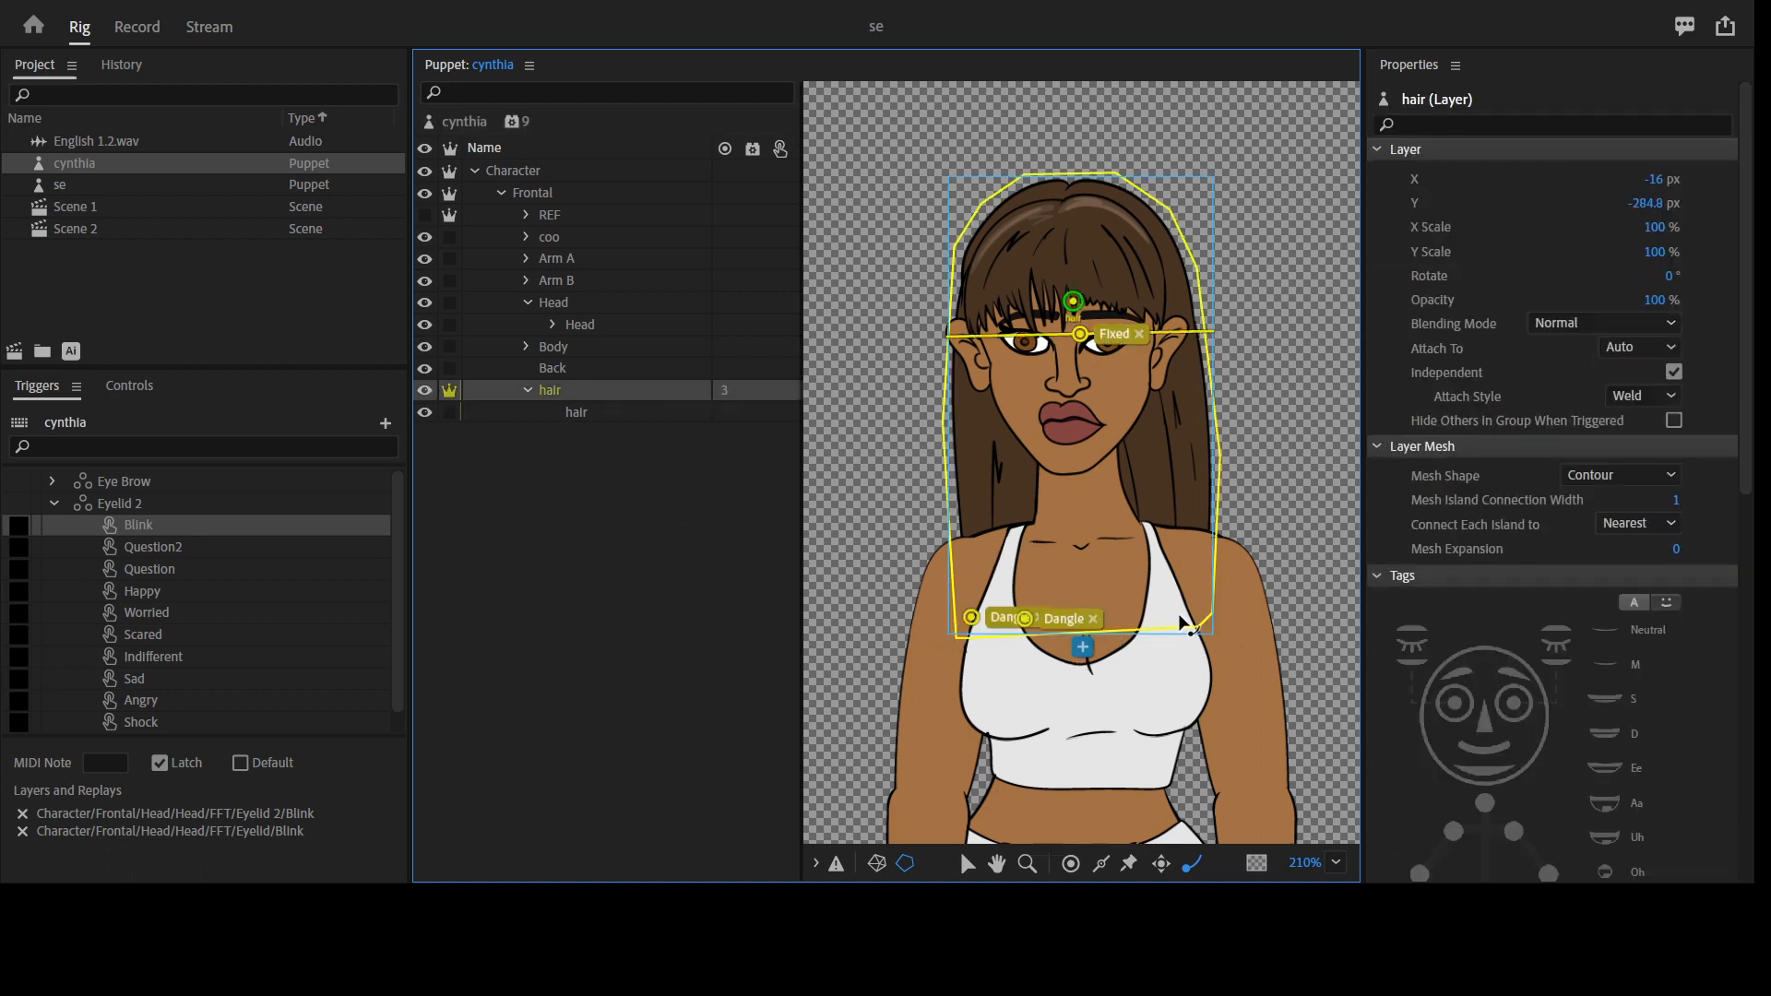
left_click(1187, 616)
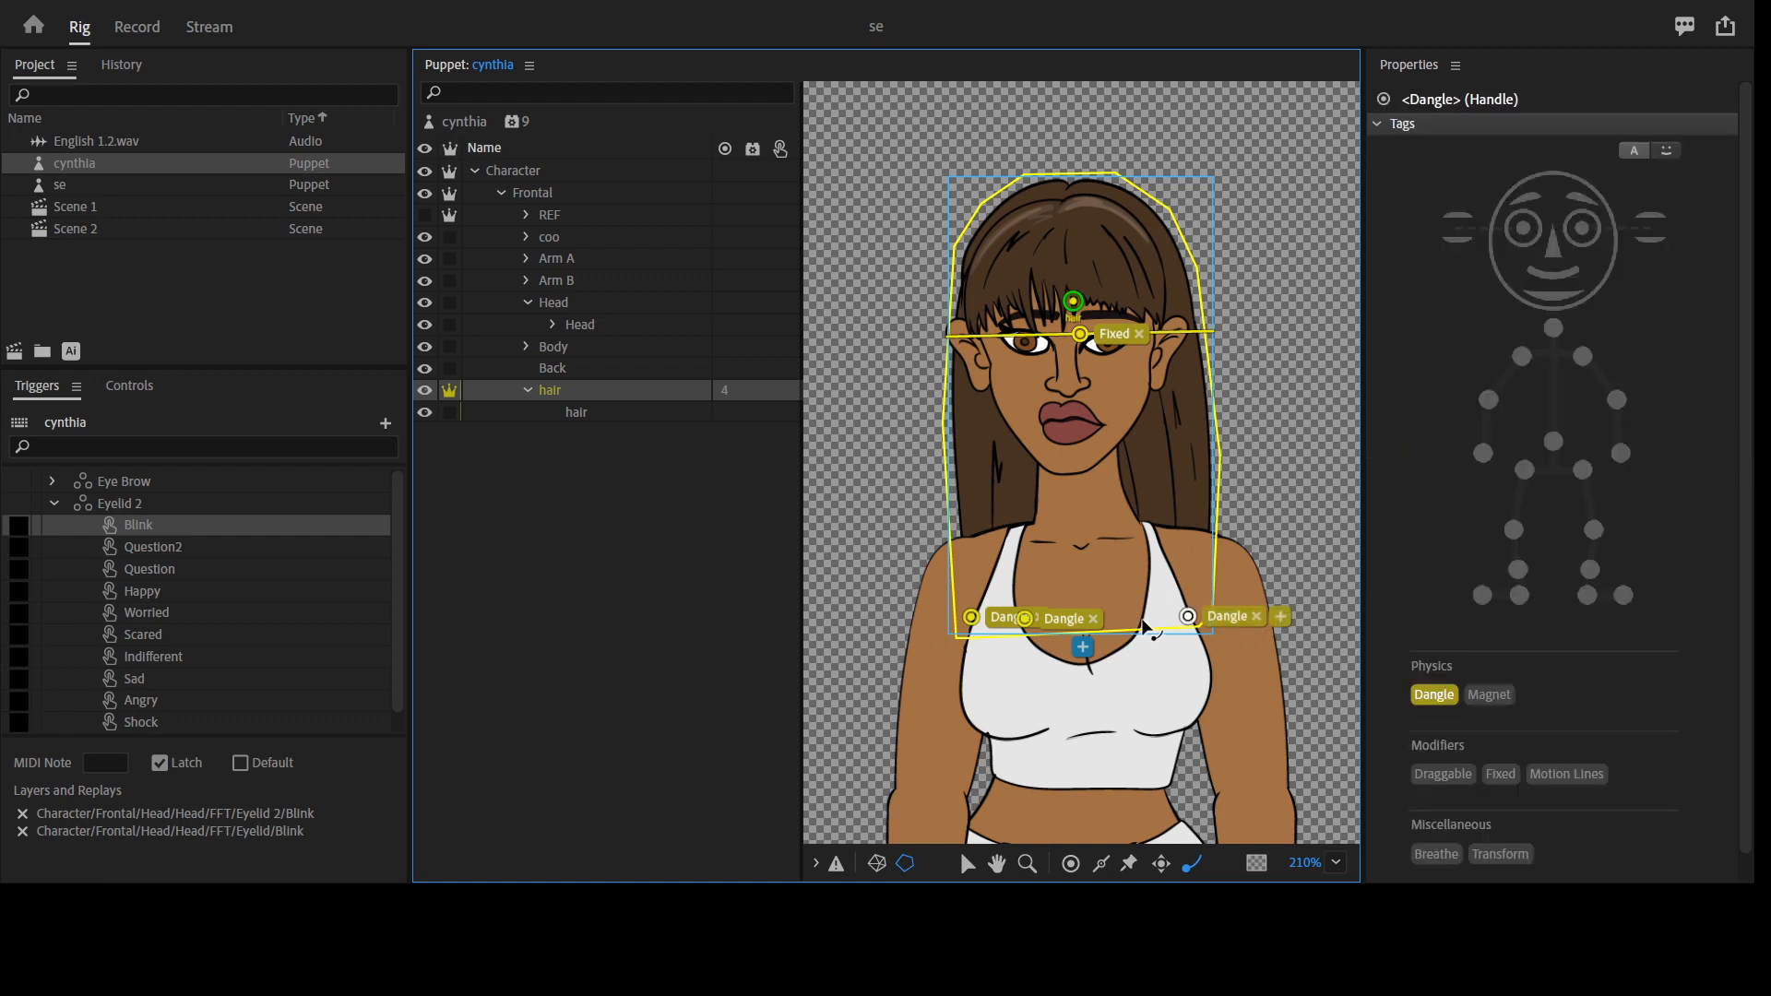
left_click(1143, 622)
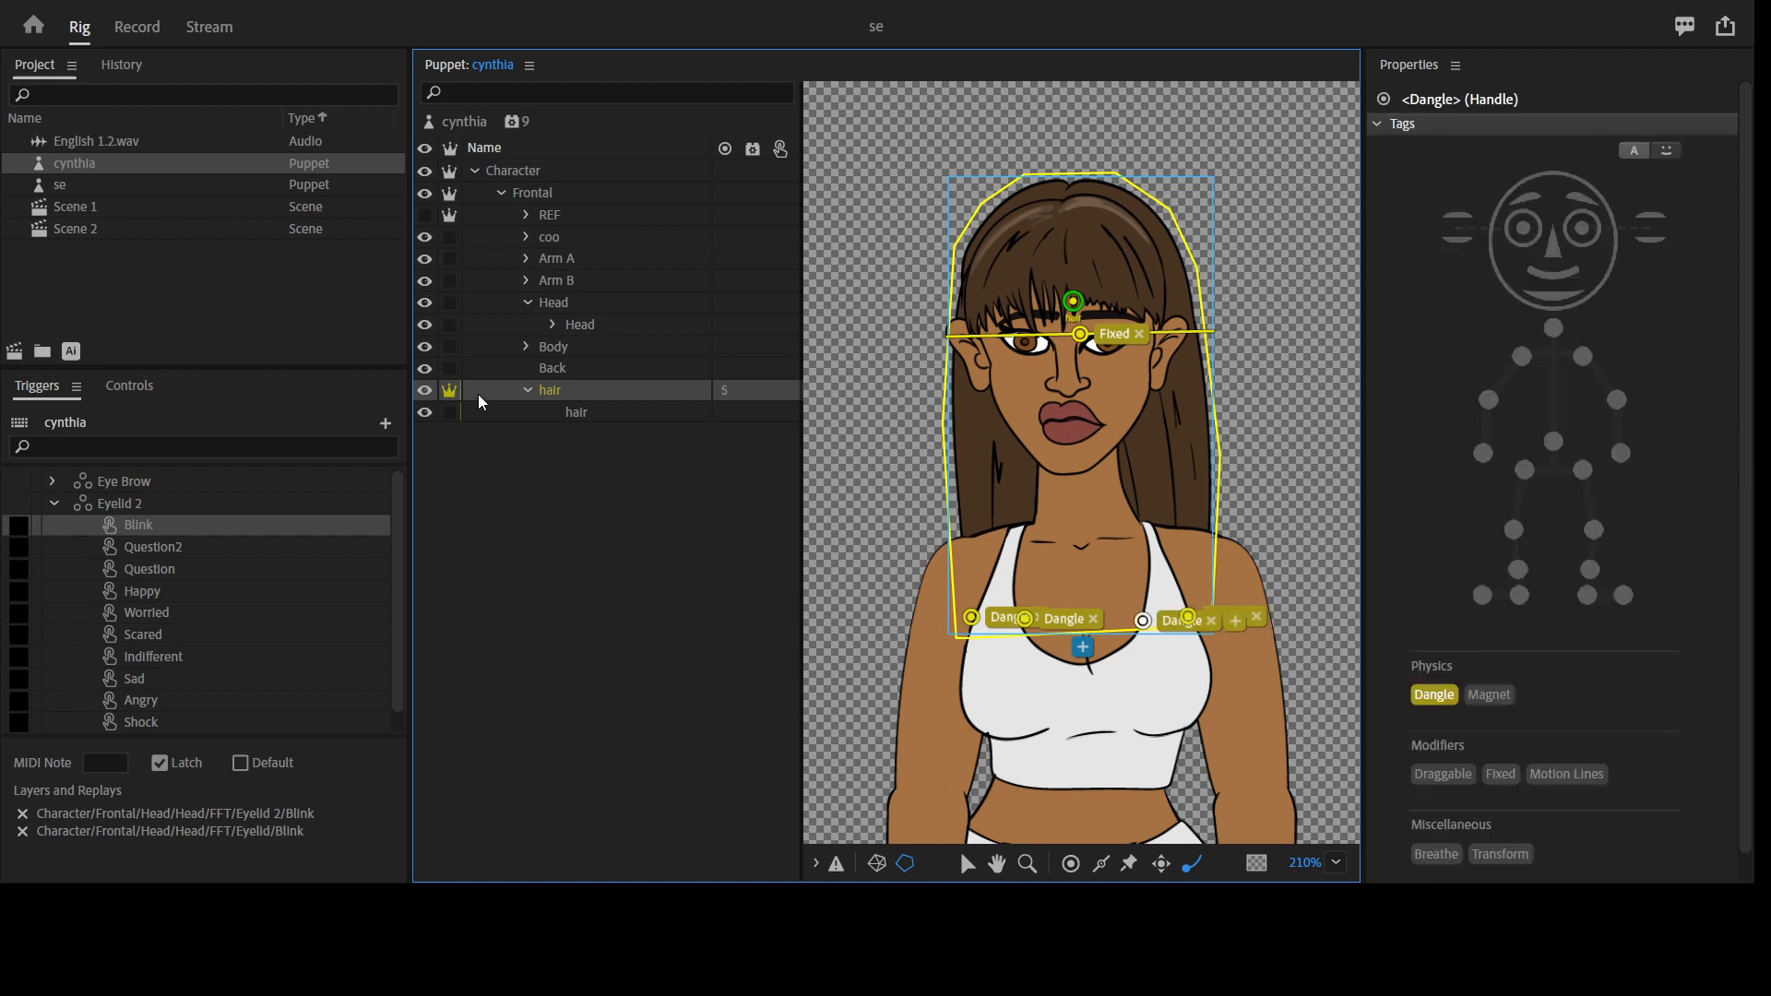
Collapse the hair and Head groups and move the outer Head layer's origin handle down to the chin
left_click(527, 391)
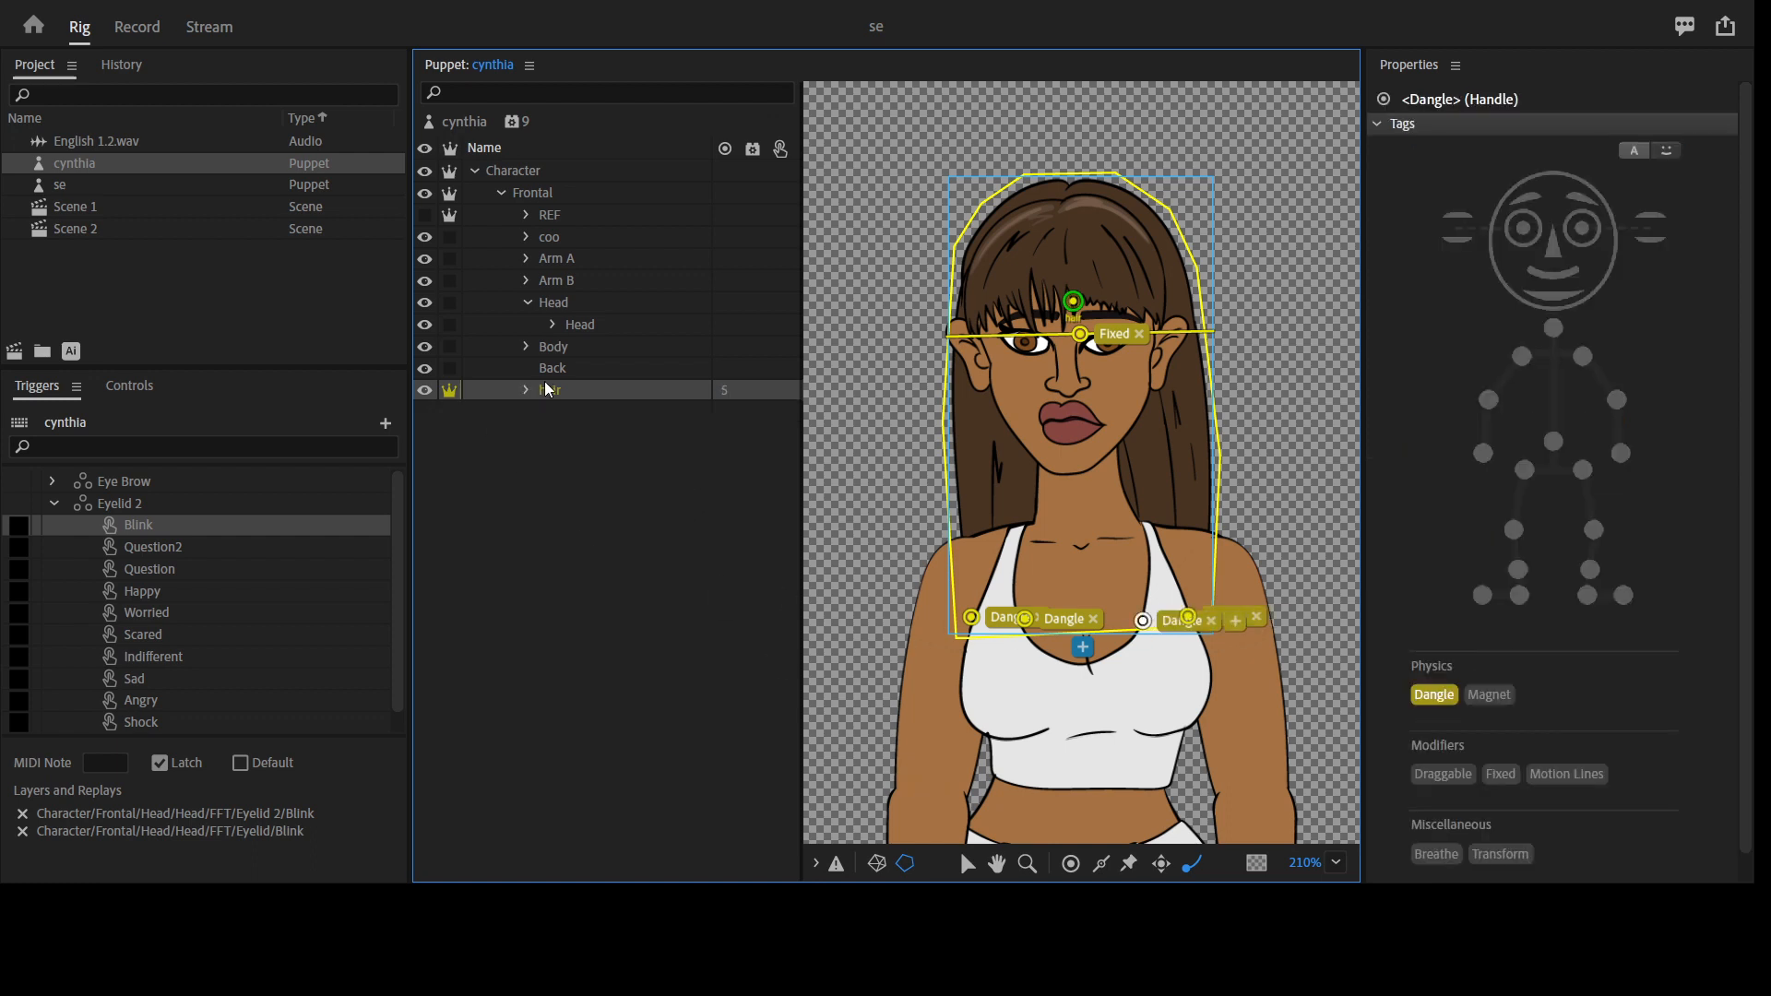
left_click(524, 301)
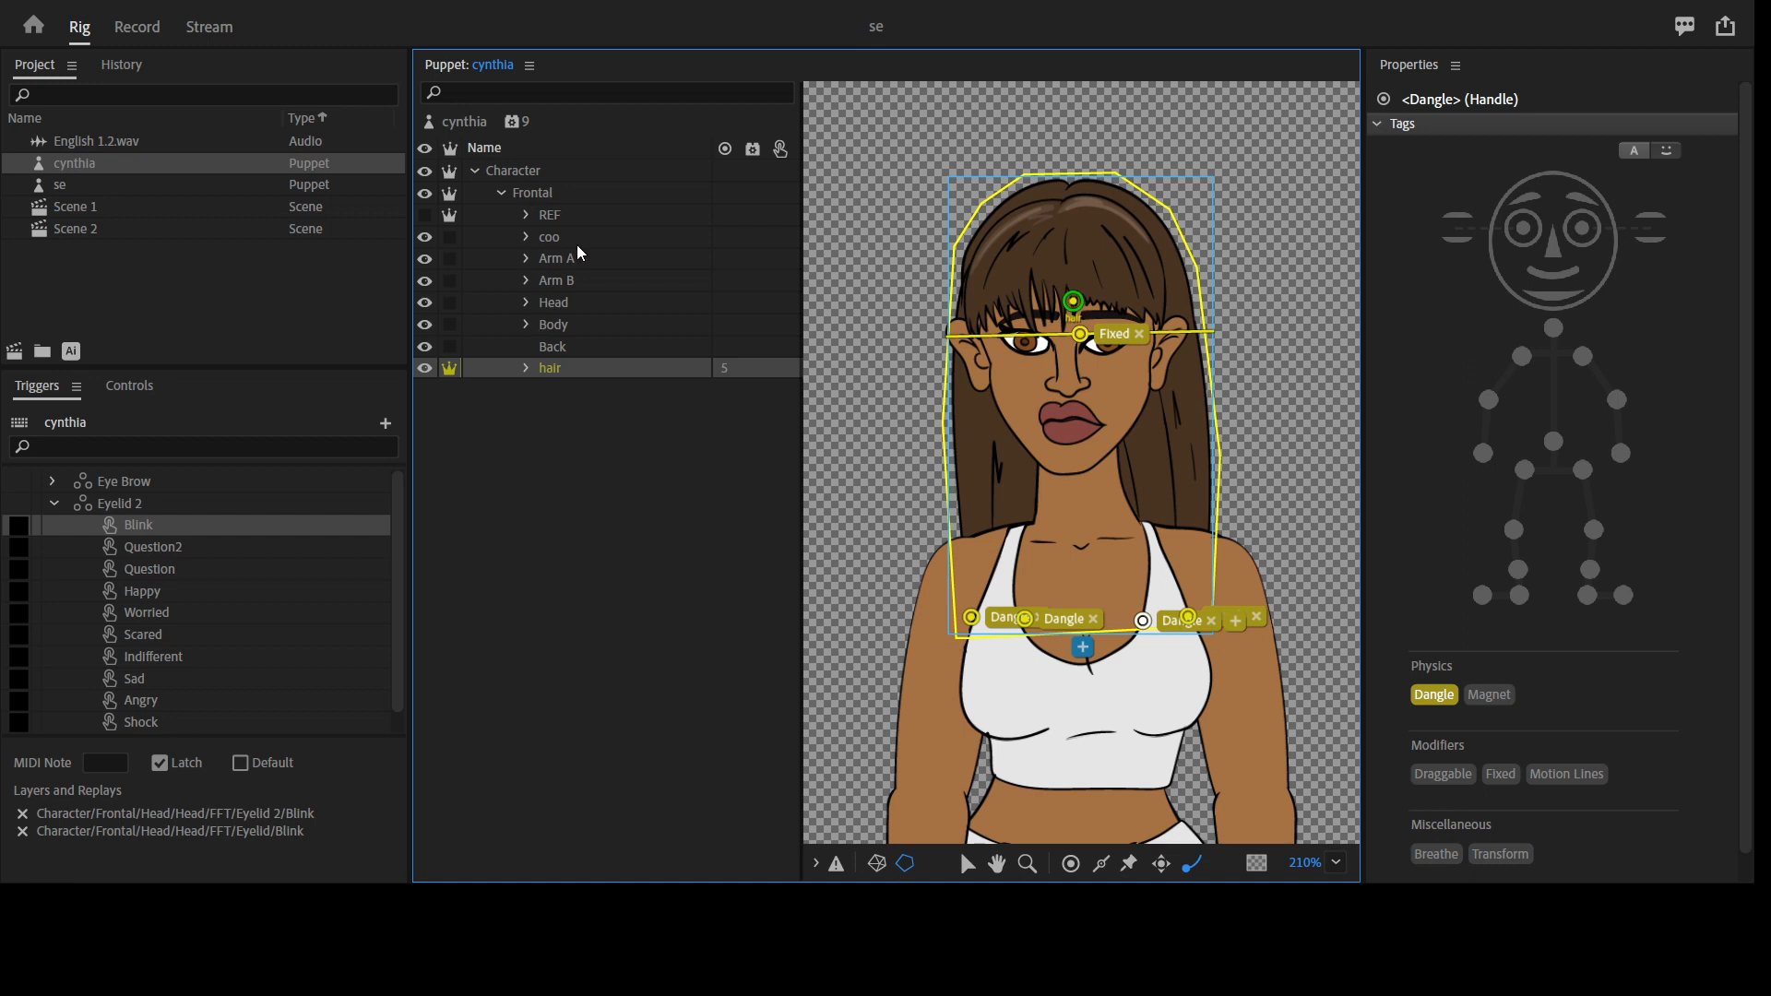
left_click(568, 306)
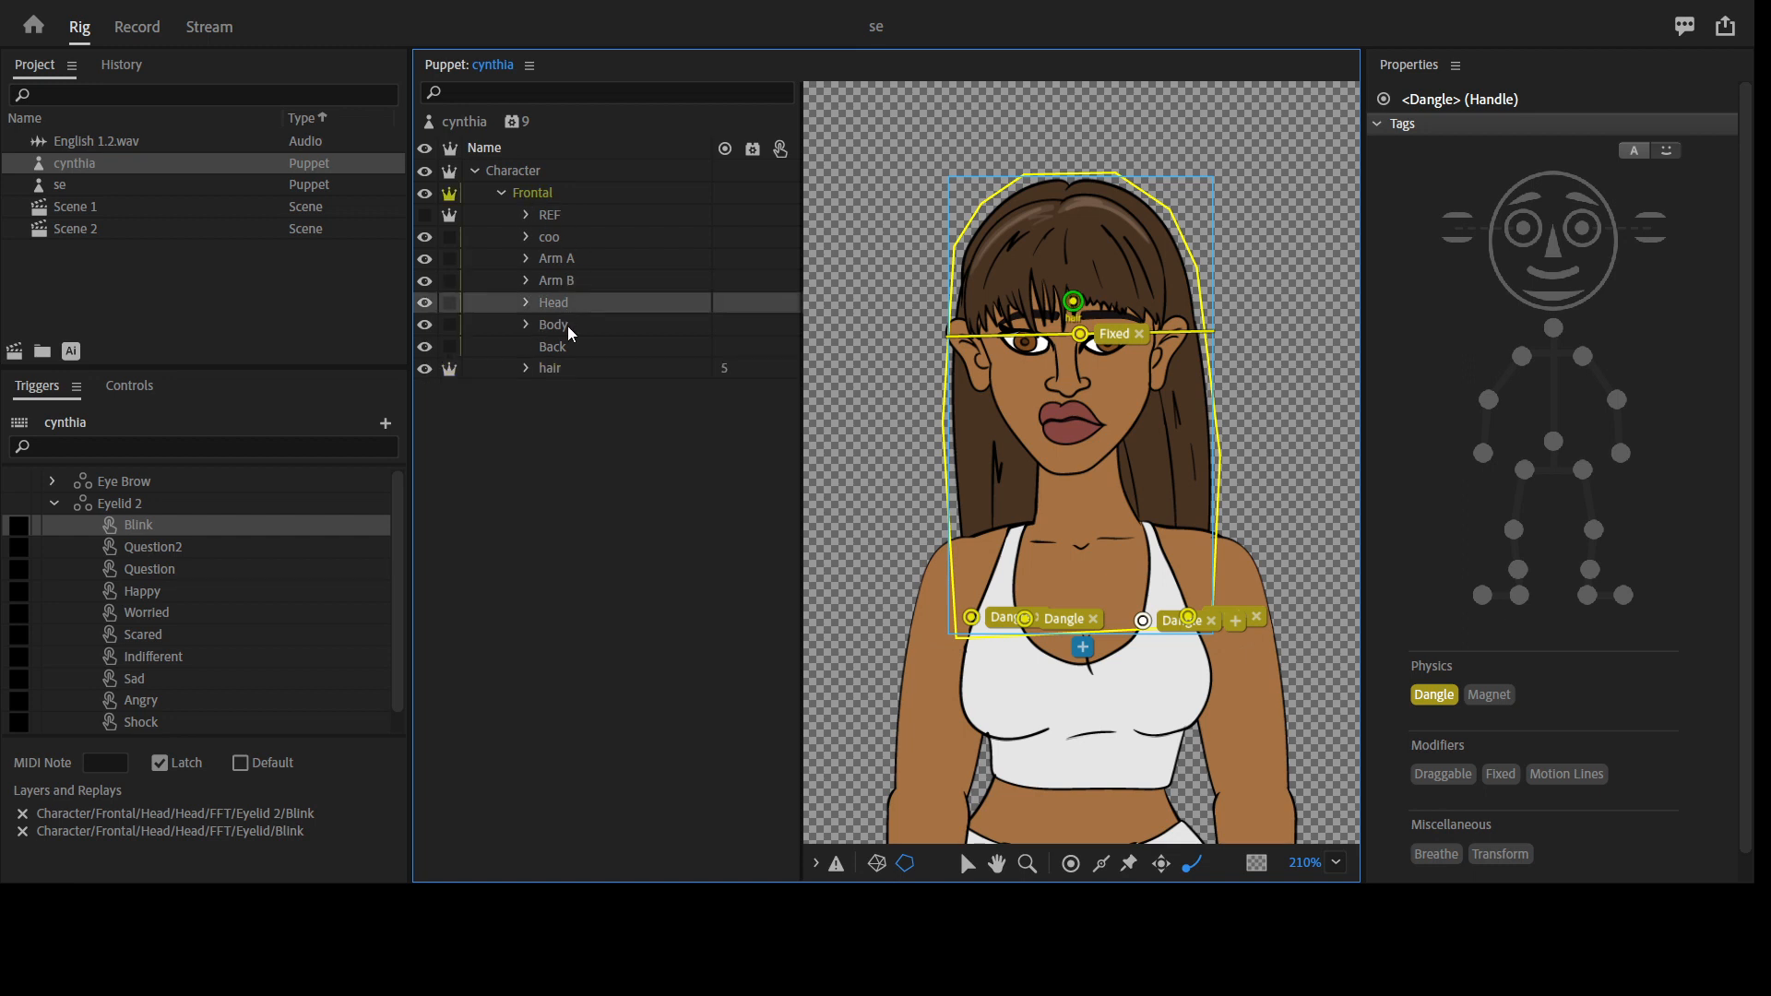
left_click_drag(1072, 346, 1075, 449)
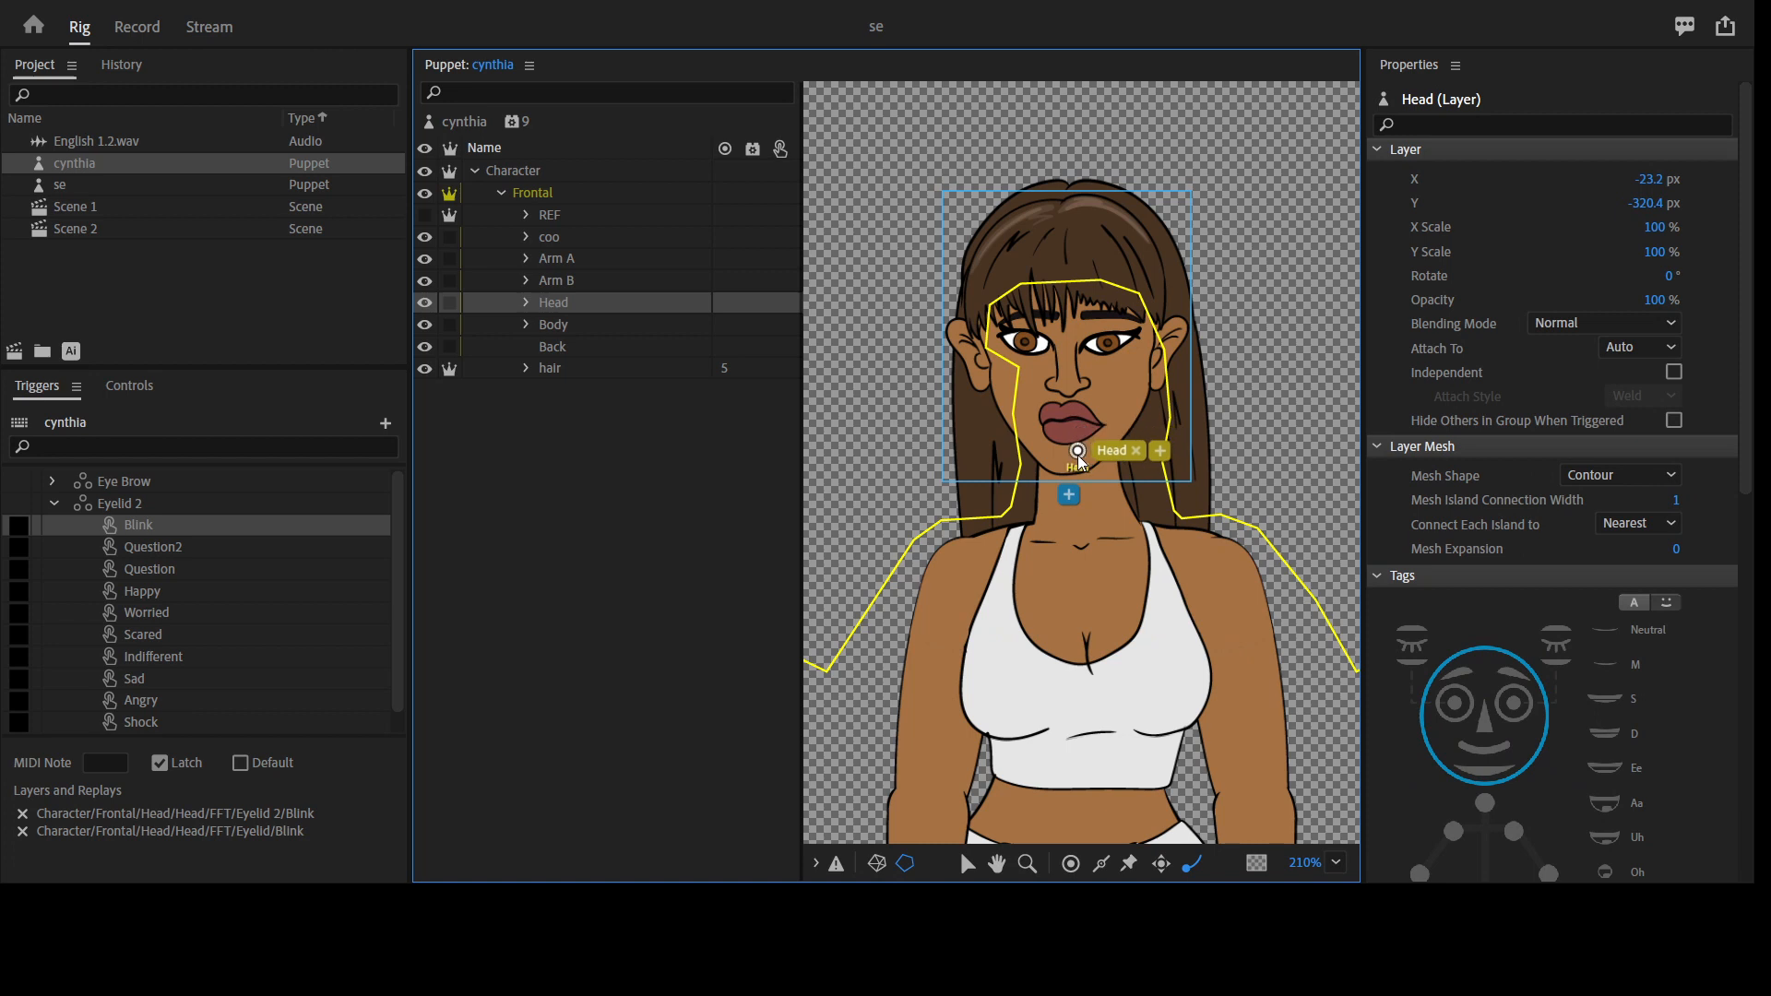
left_click(529, 302)
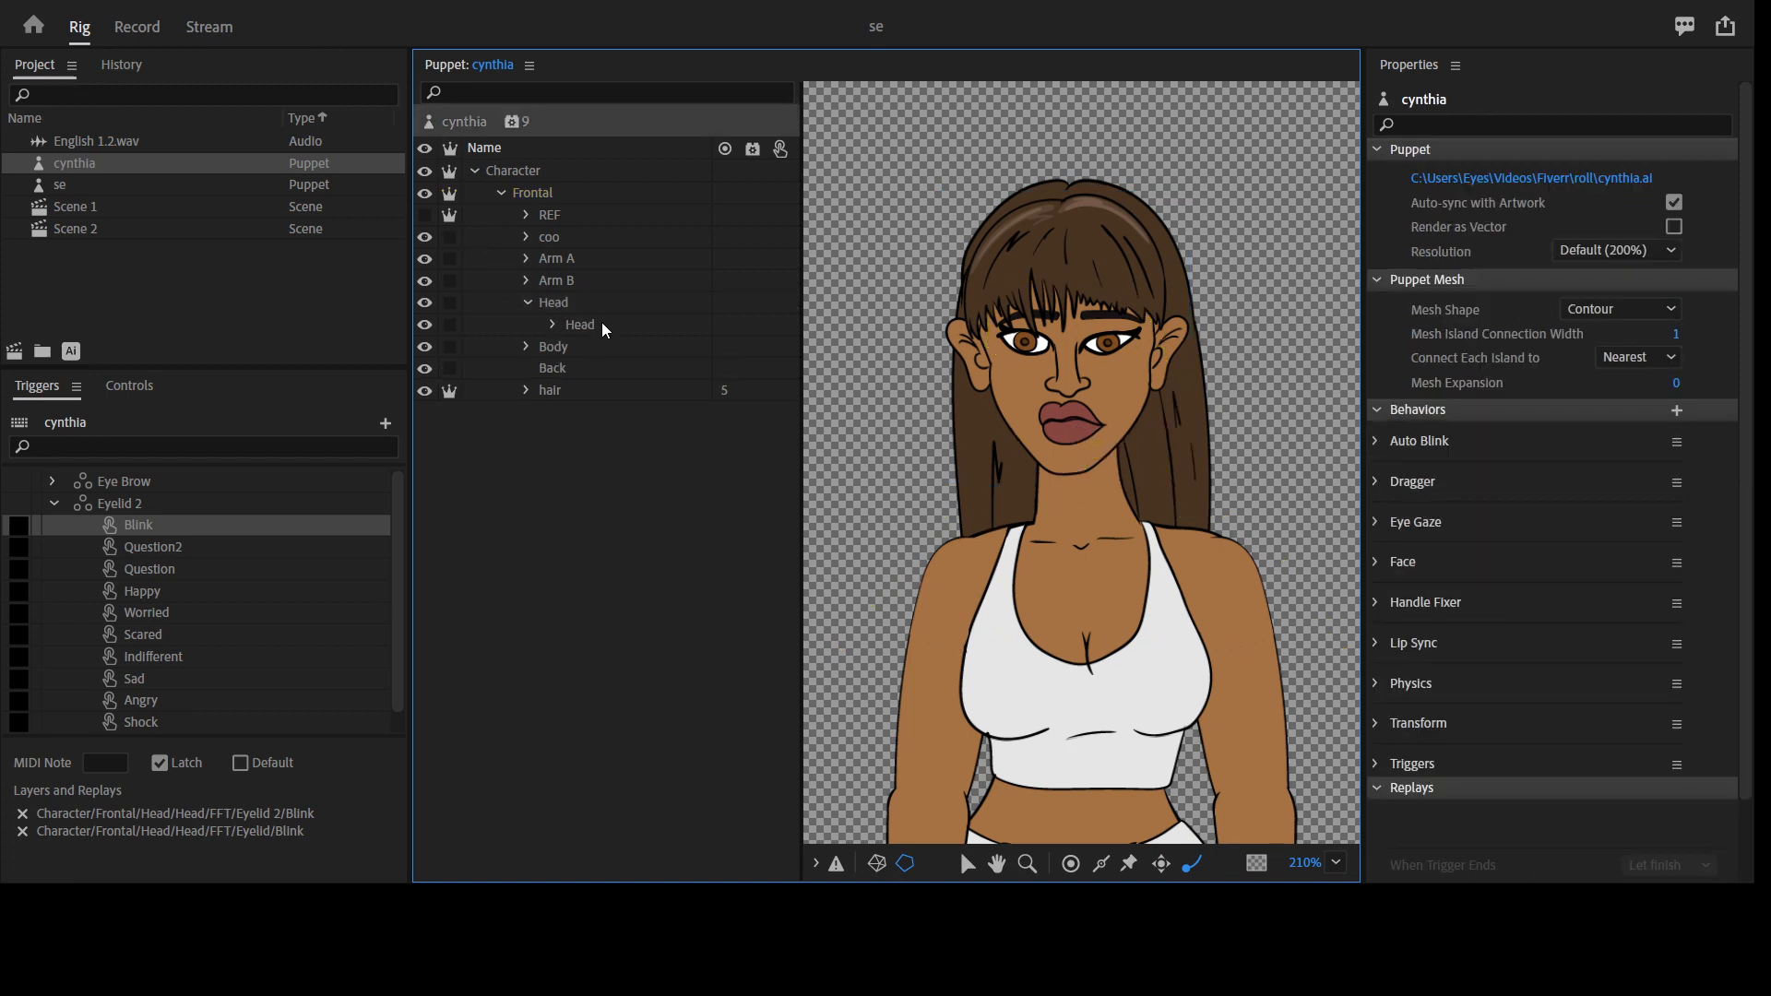
left_click(522, 302)
left_click(528, 302)
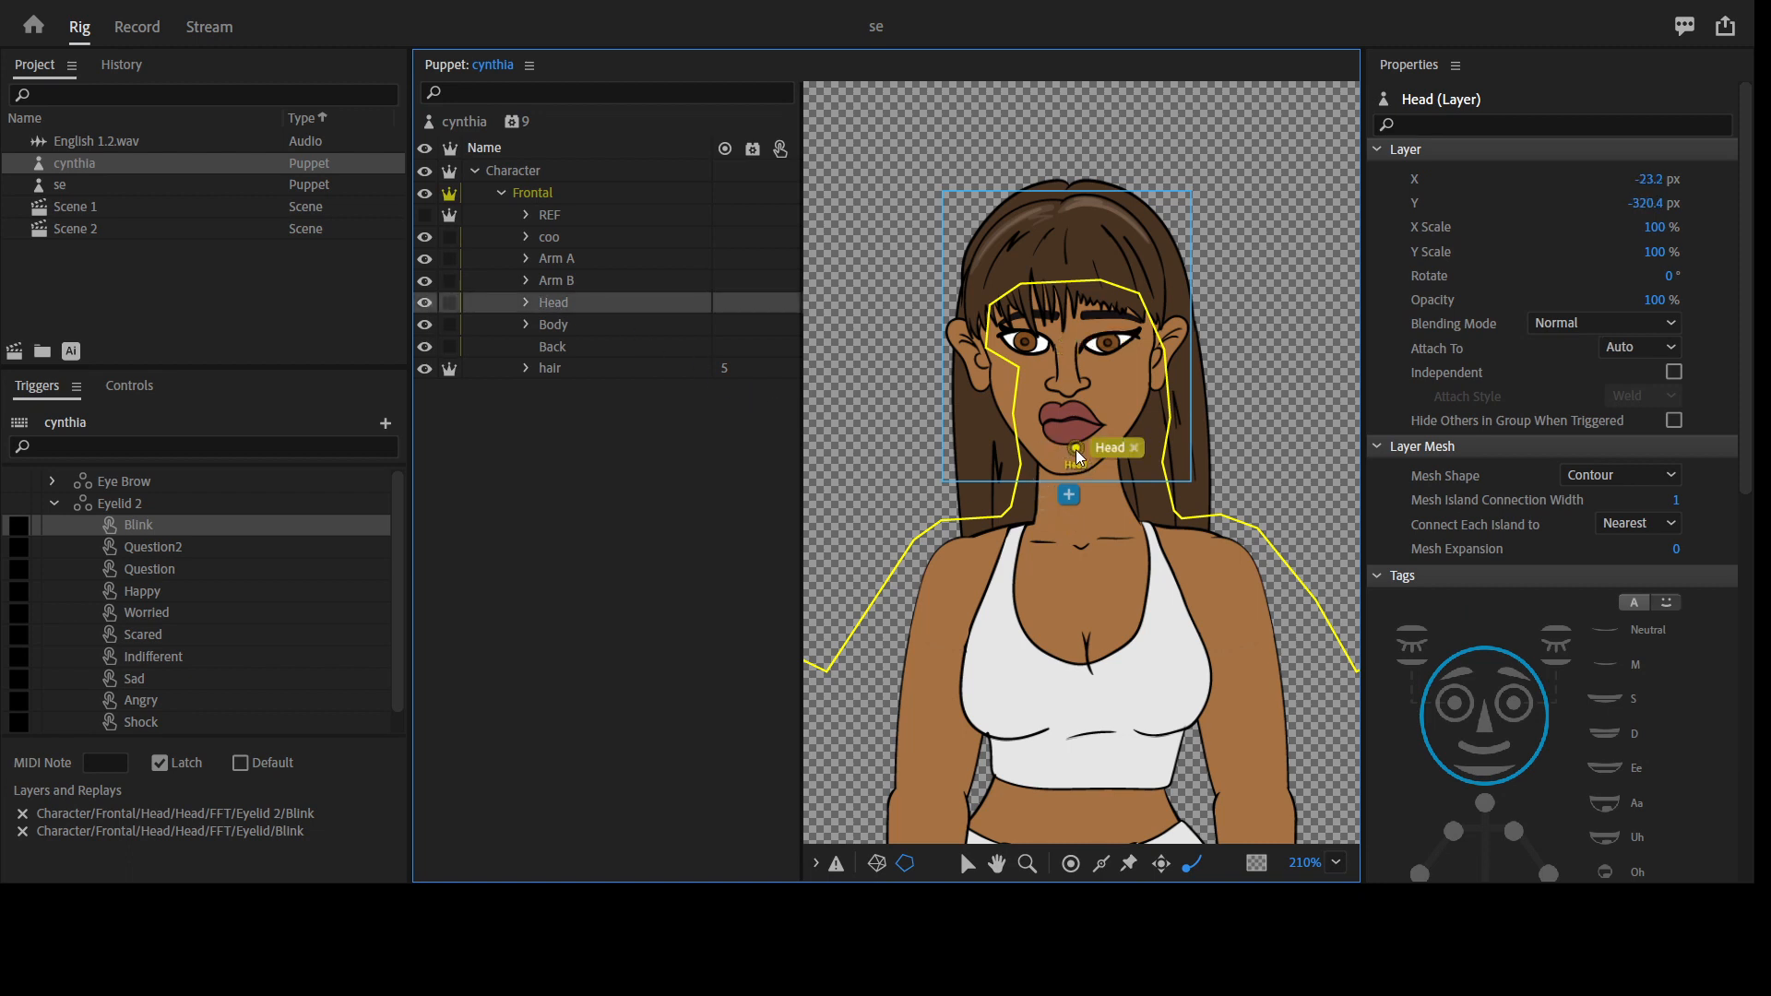
Nudge the Head origin handle slightly lower on the chin and tag it Neck and Draggable
left_click_drag(1075, 450, 1075, 455)
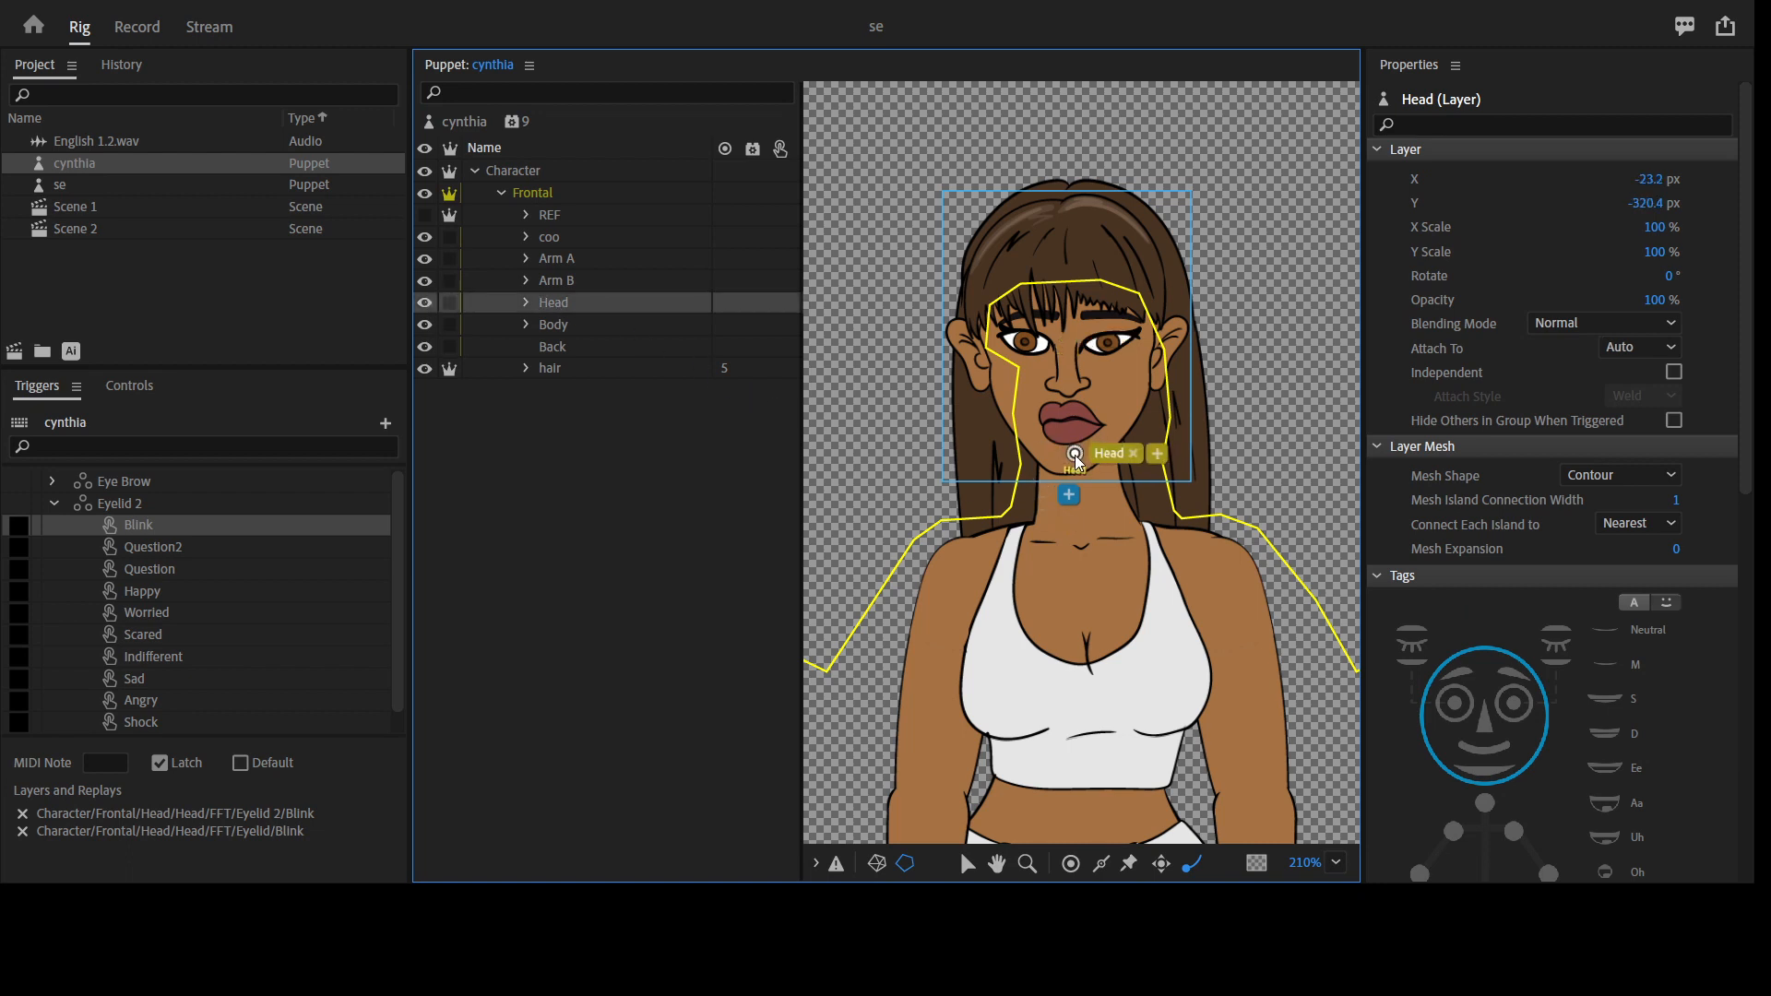
left_click(1482, 810)
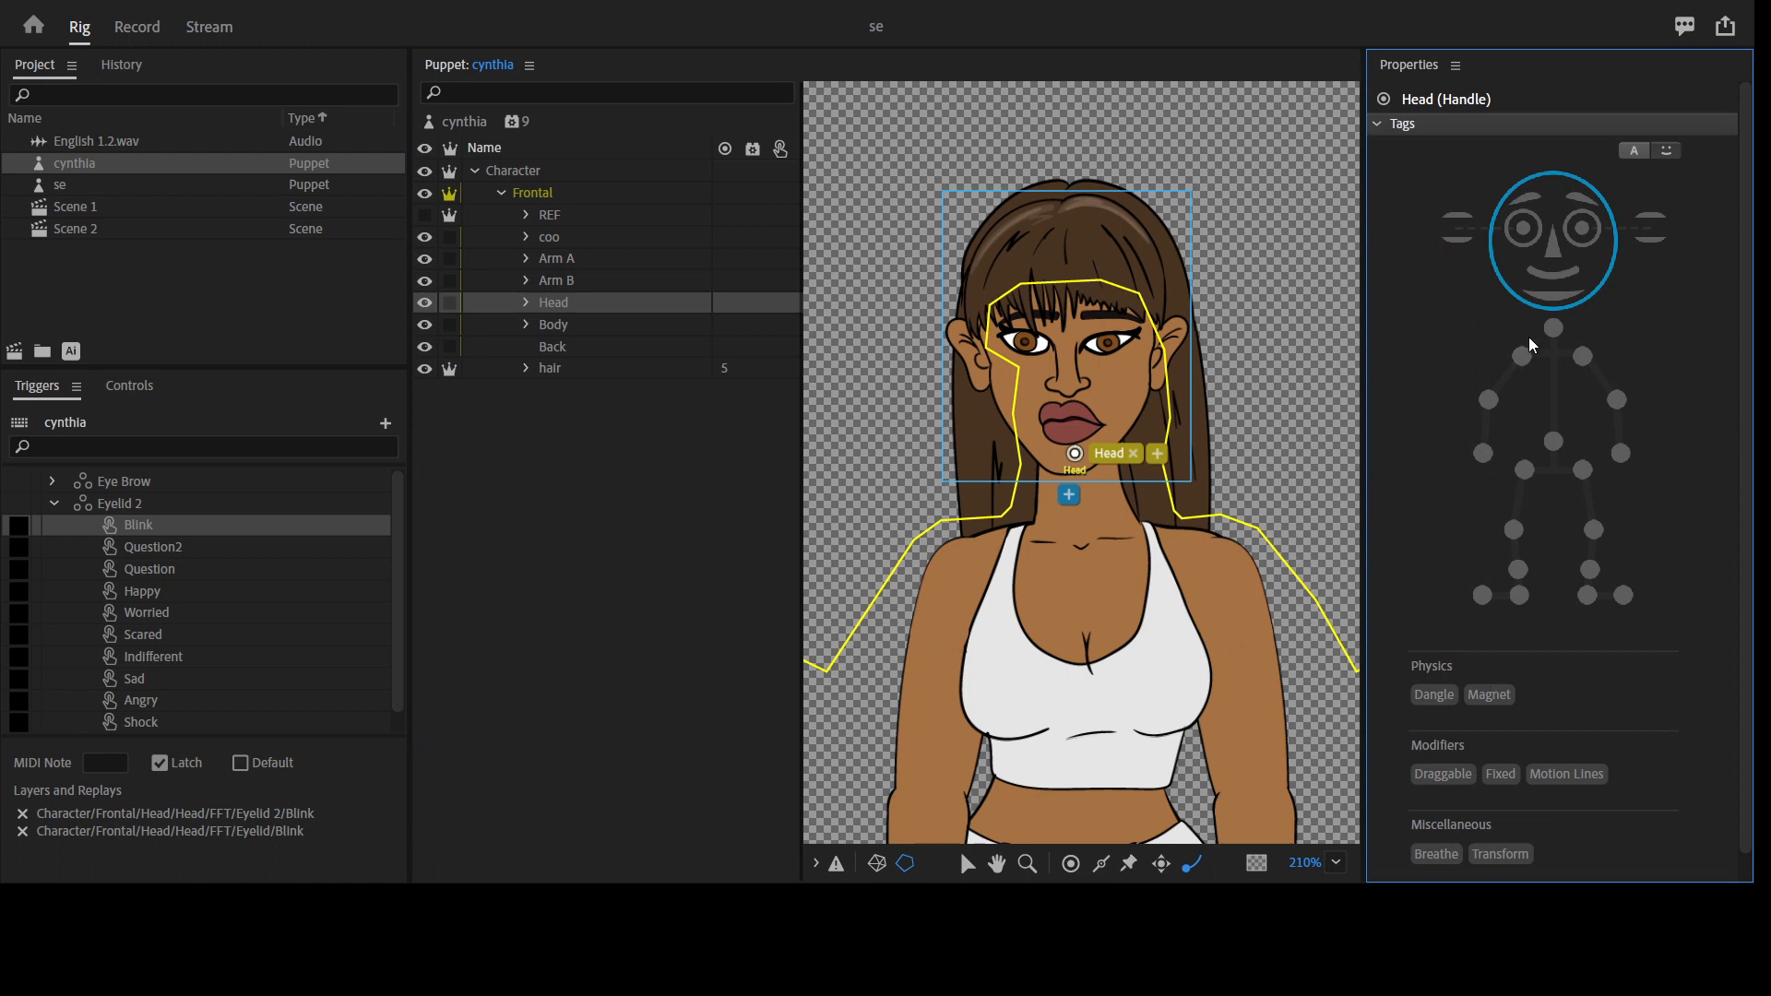
left_click(1446, 774)
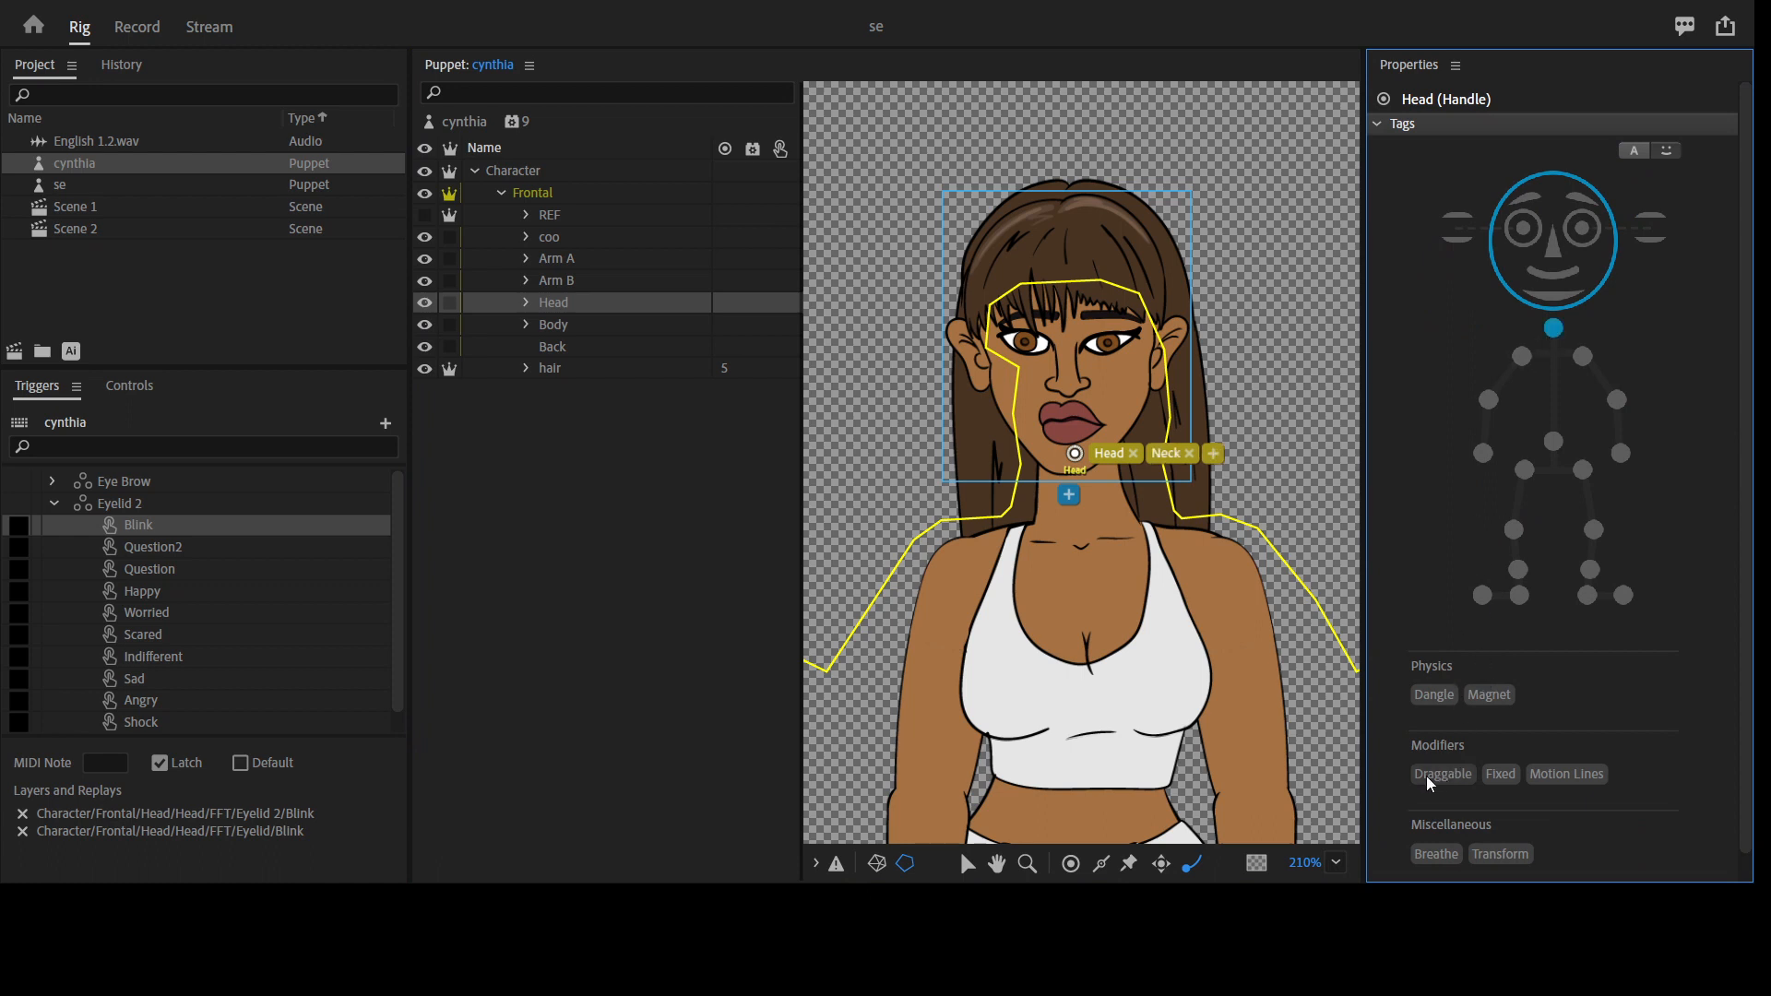
Add a handle at the middle of the waist on the Body layer and tag it Waist
left_click(572, 323)
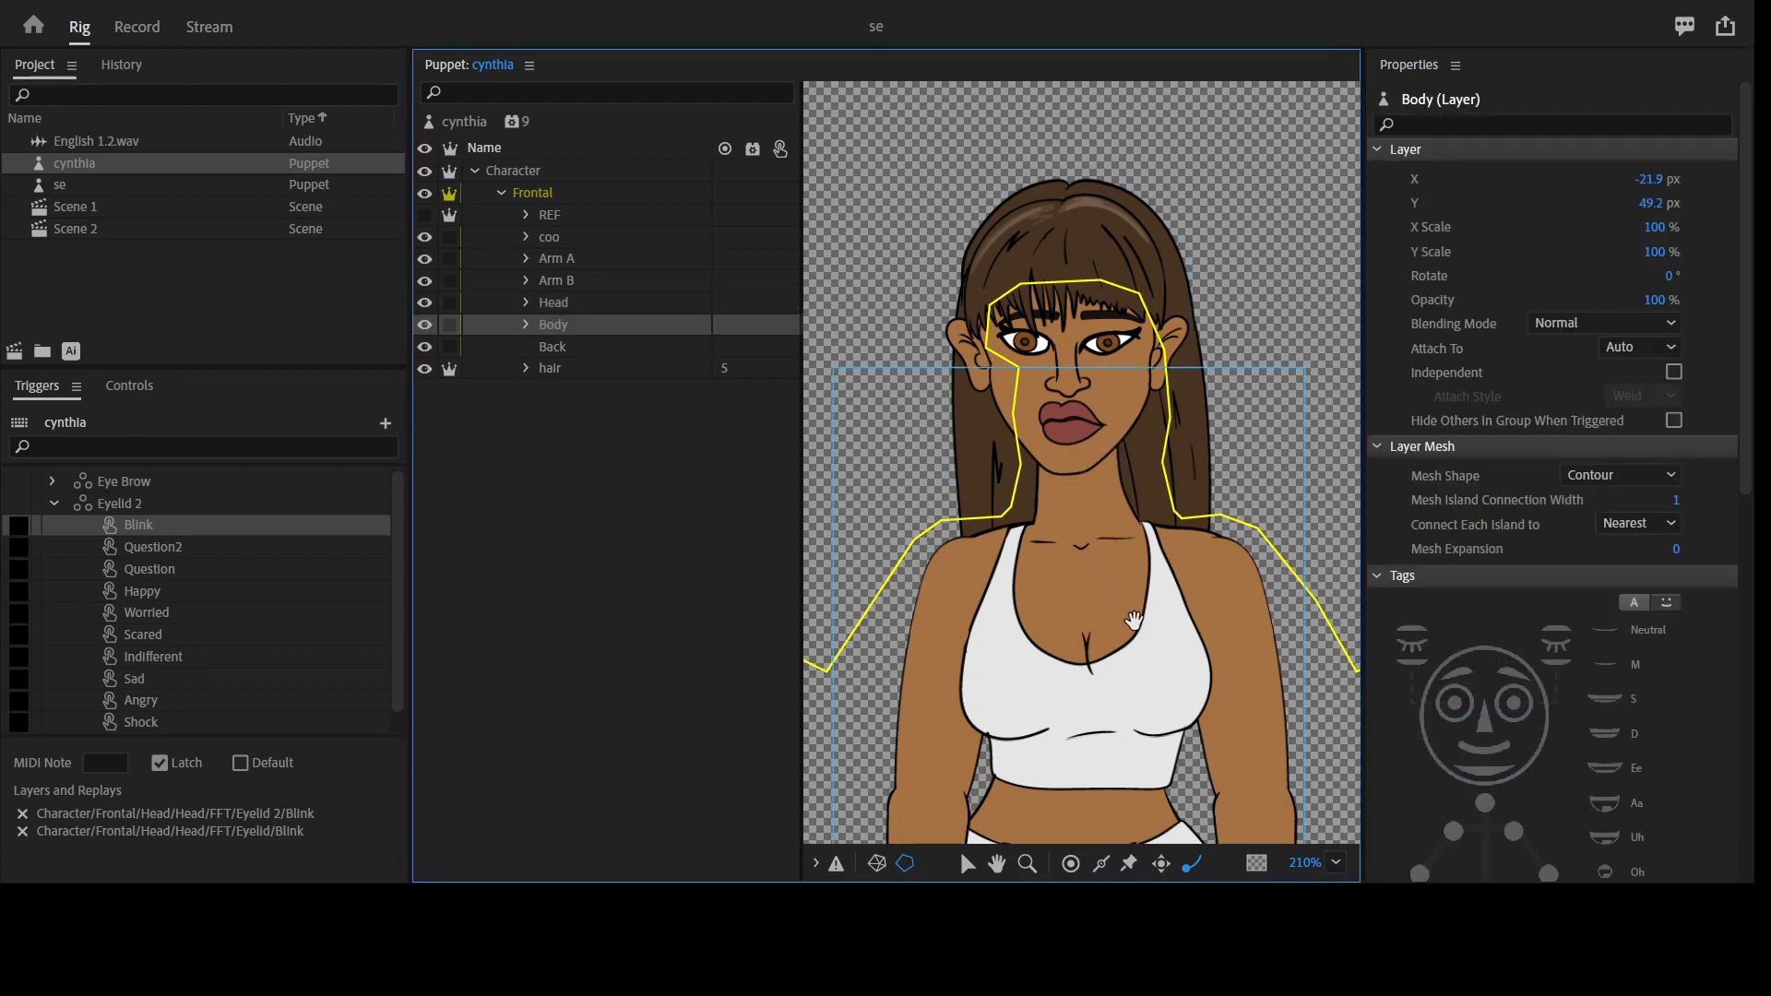
scroll(1134, 620, "down", 5)
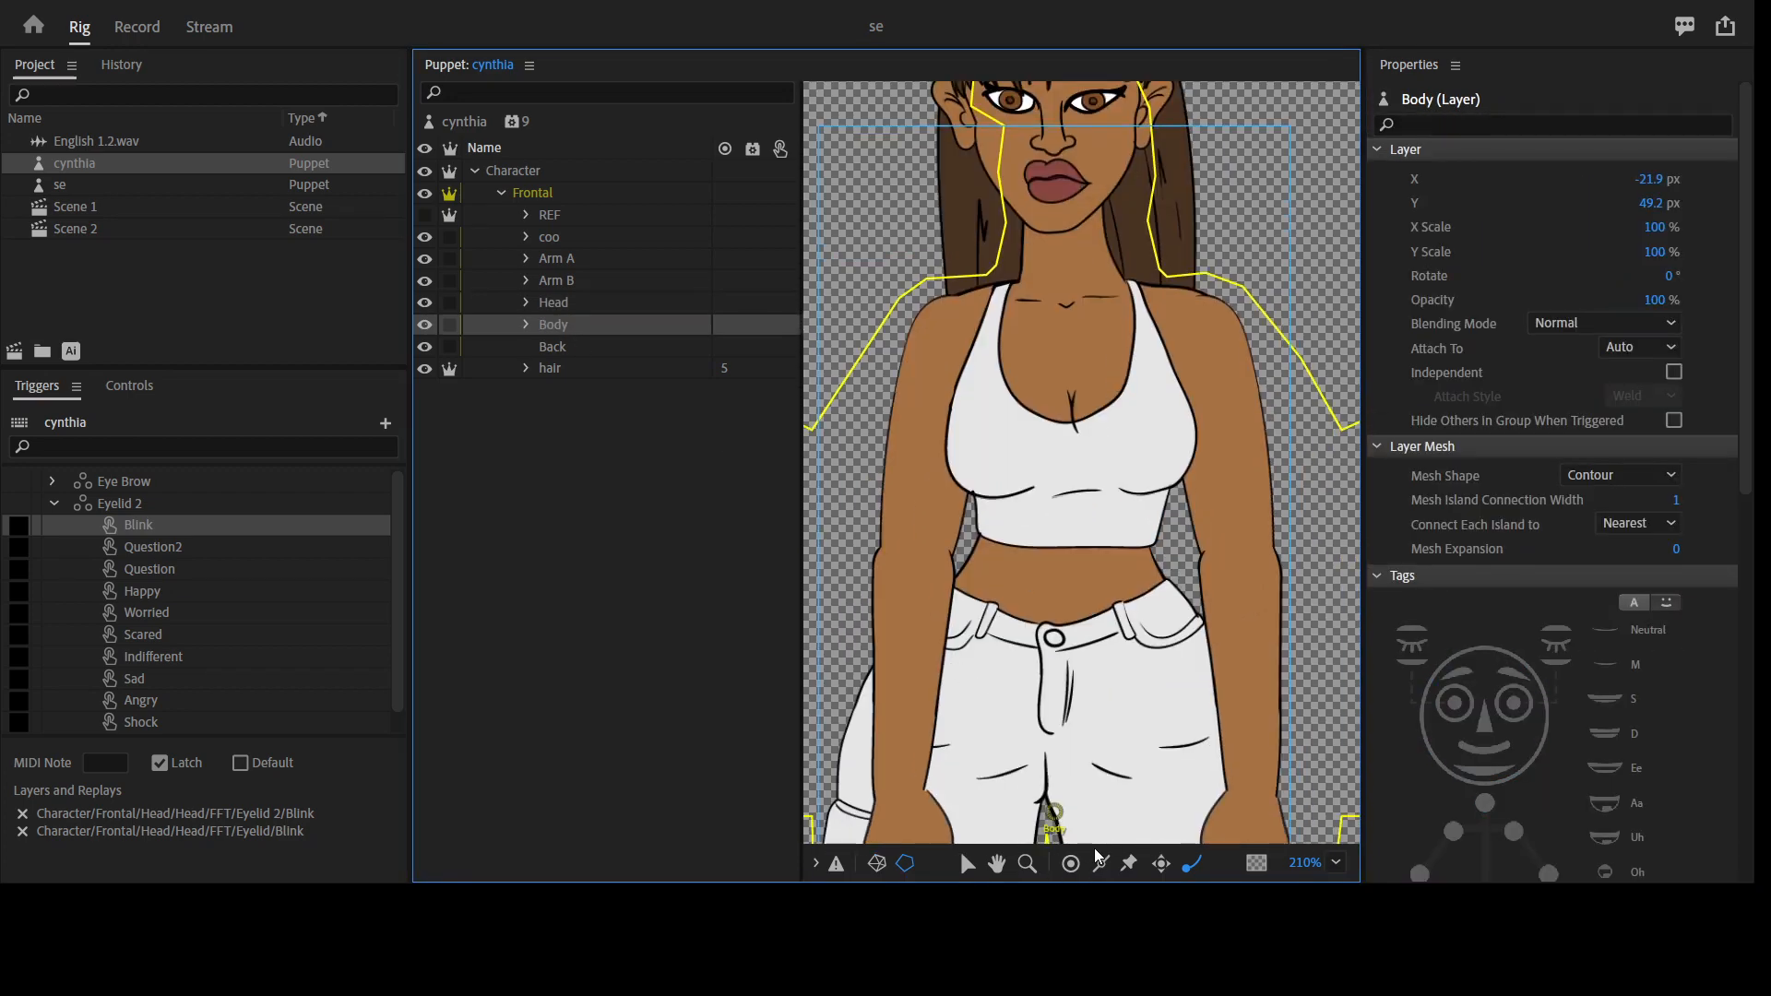
left_click(1071, 863)
left_click(1067, 555)
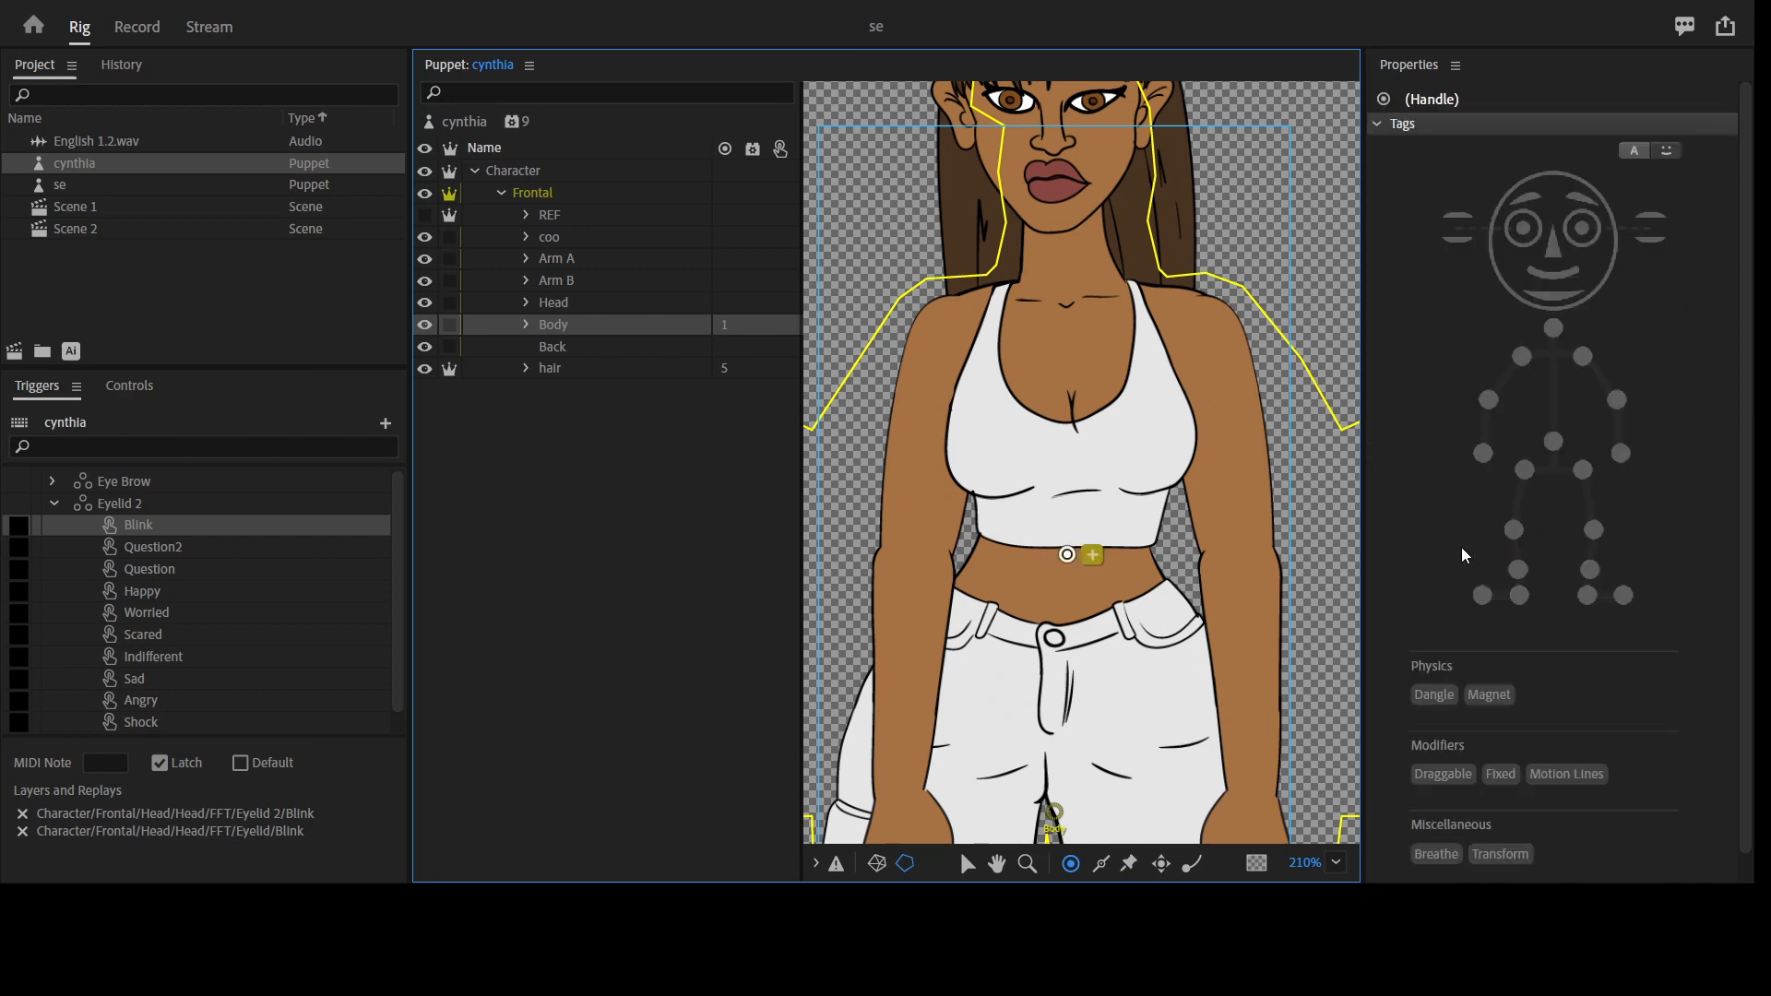
left_click(1550, 456)
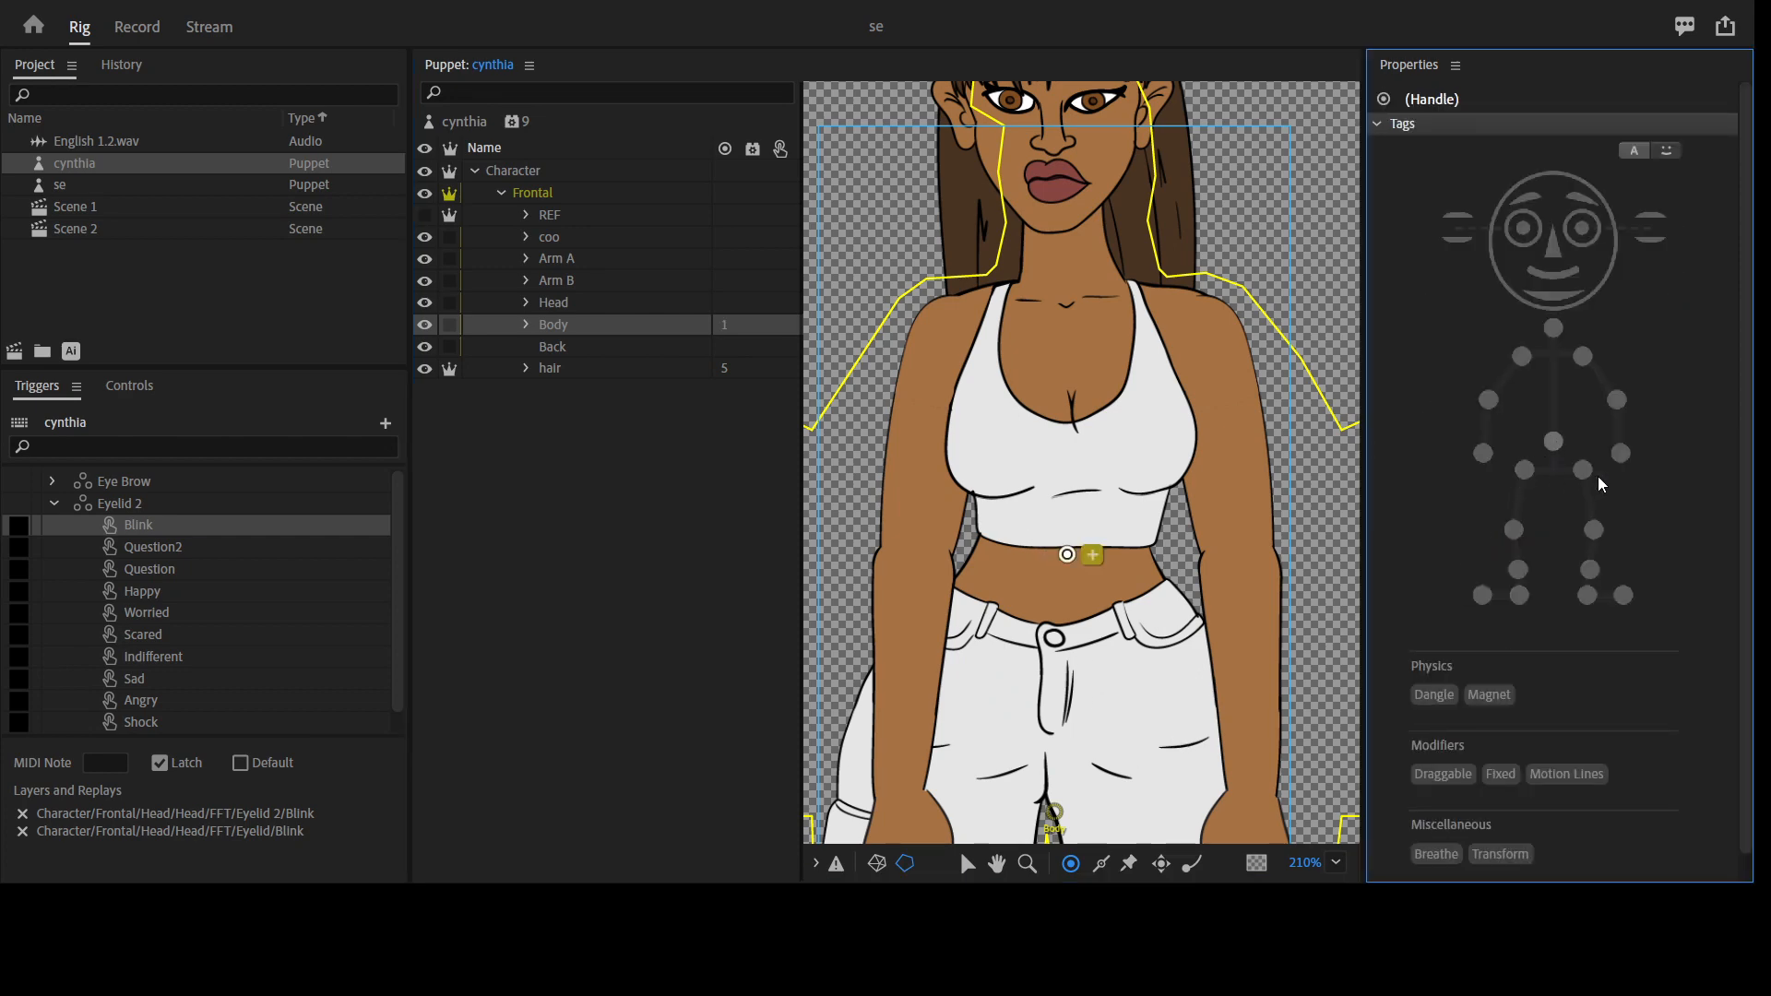
left_click(1553, 441)
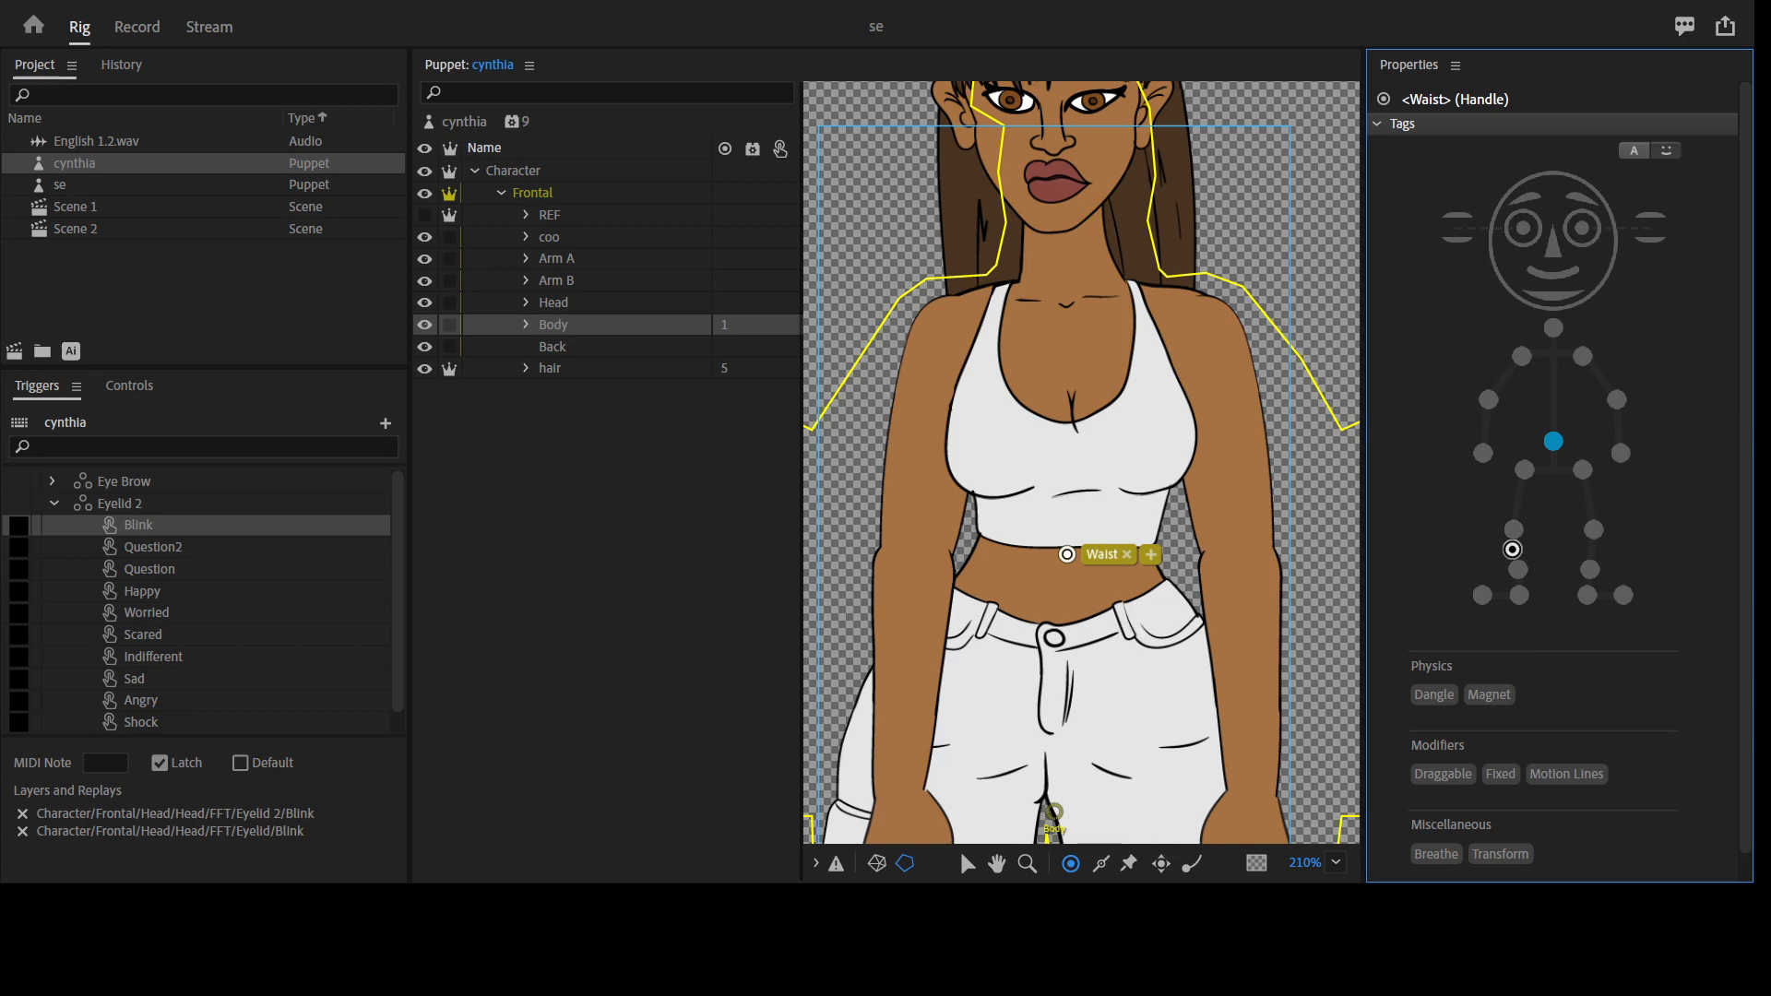
Add a handle on each hip of the Body layer and tag them Left Hip and Right Hip
left_click(1148, 606)
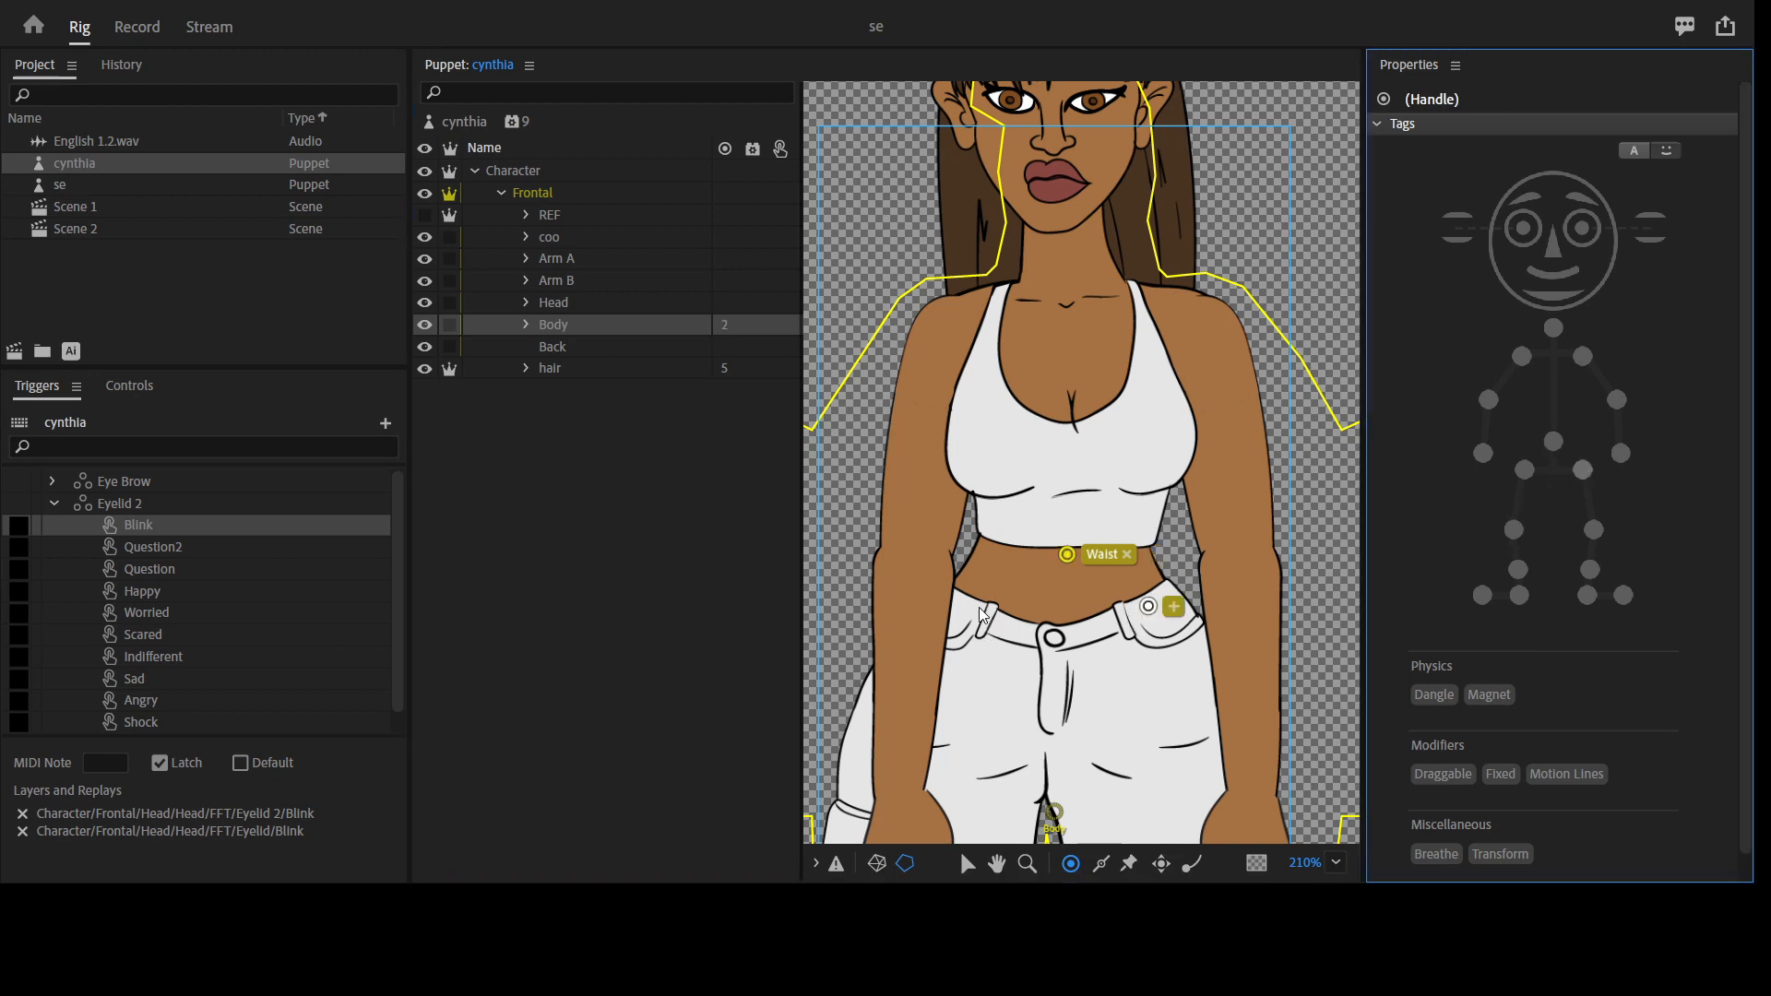
left_click(1529, 477)
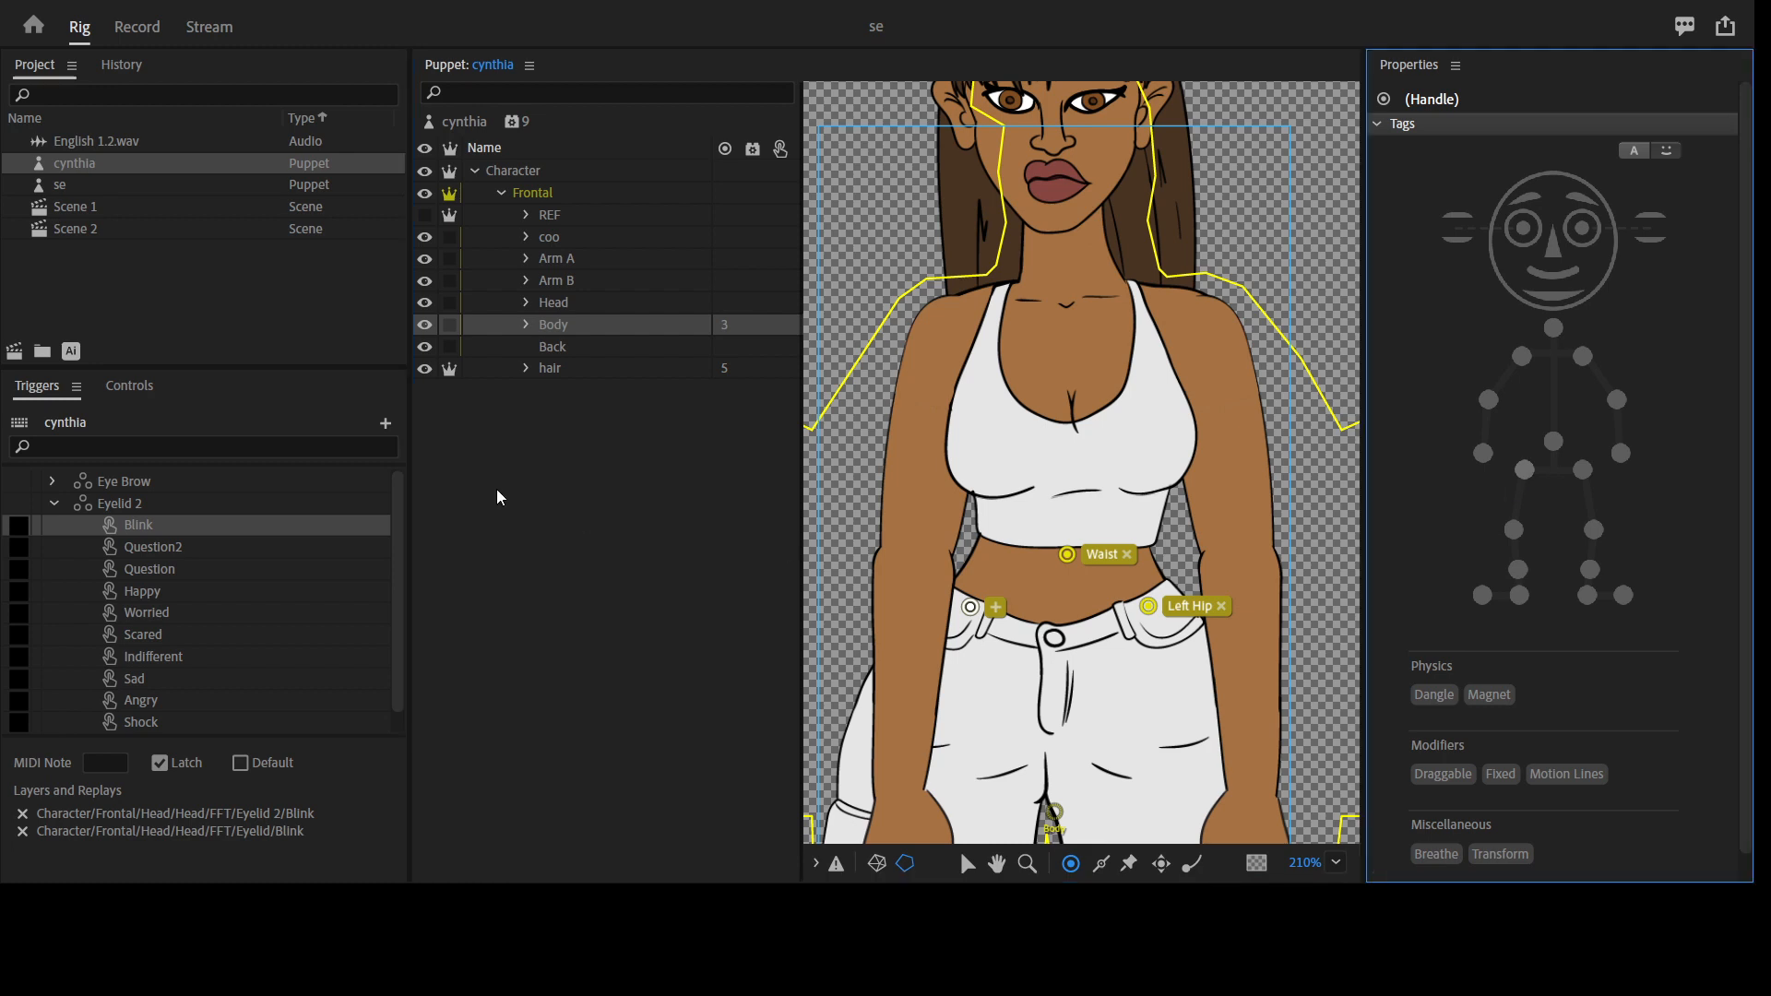
left_click(563, 324)
left_click(528, 326)
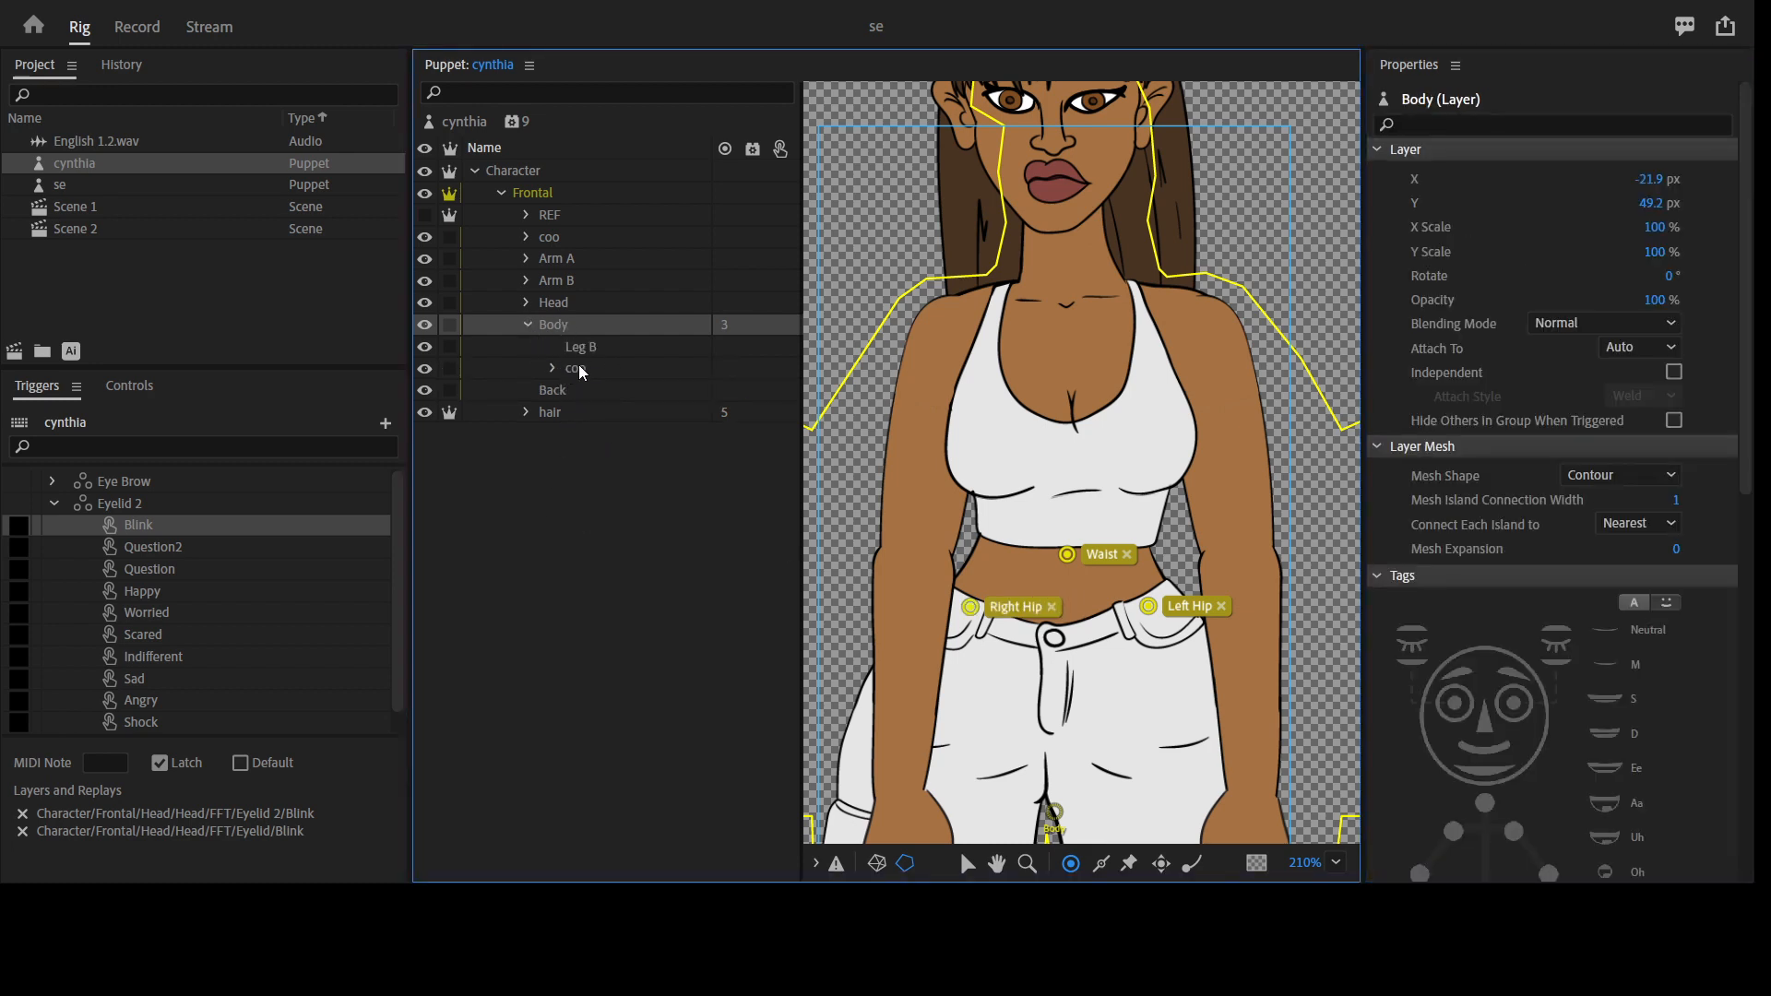
left_click(530, 324)
Add the Draggable tag to the Body layer's Waist handle
key("z")
left_click(1075, 463, "alt")
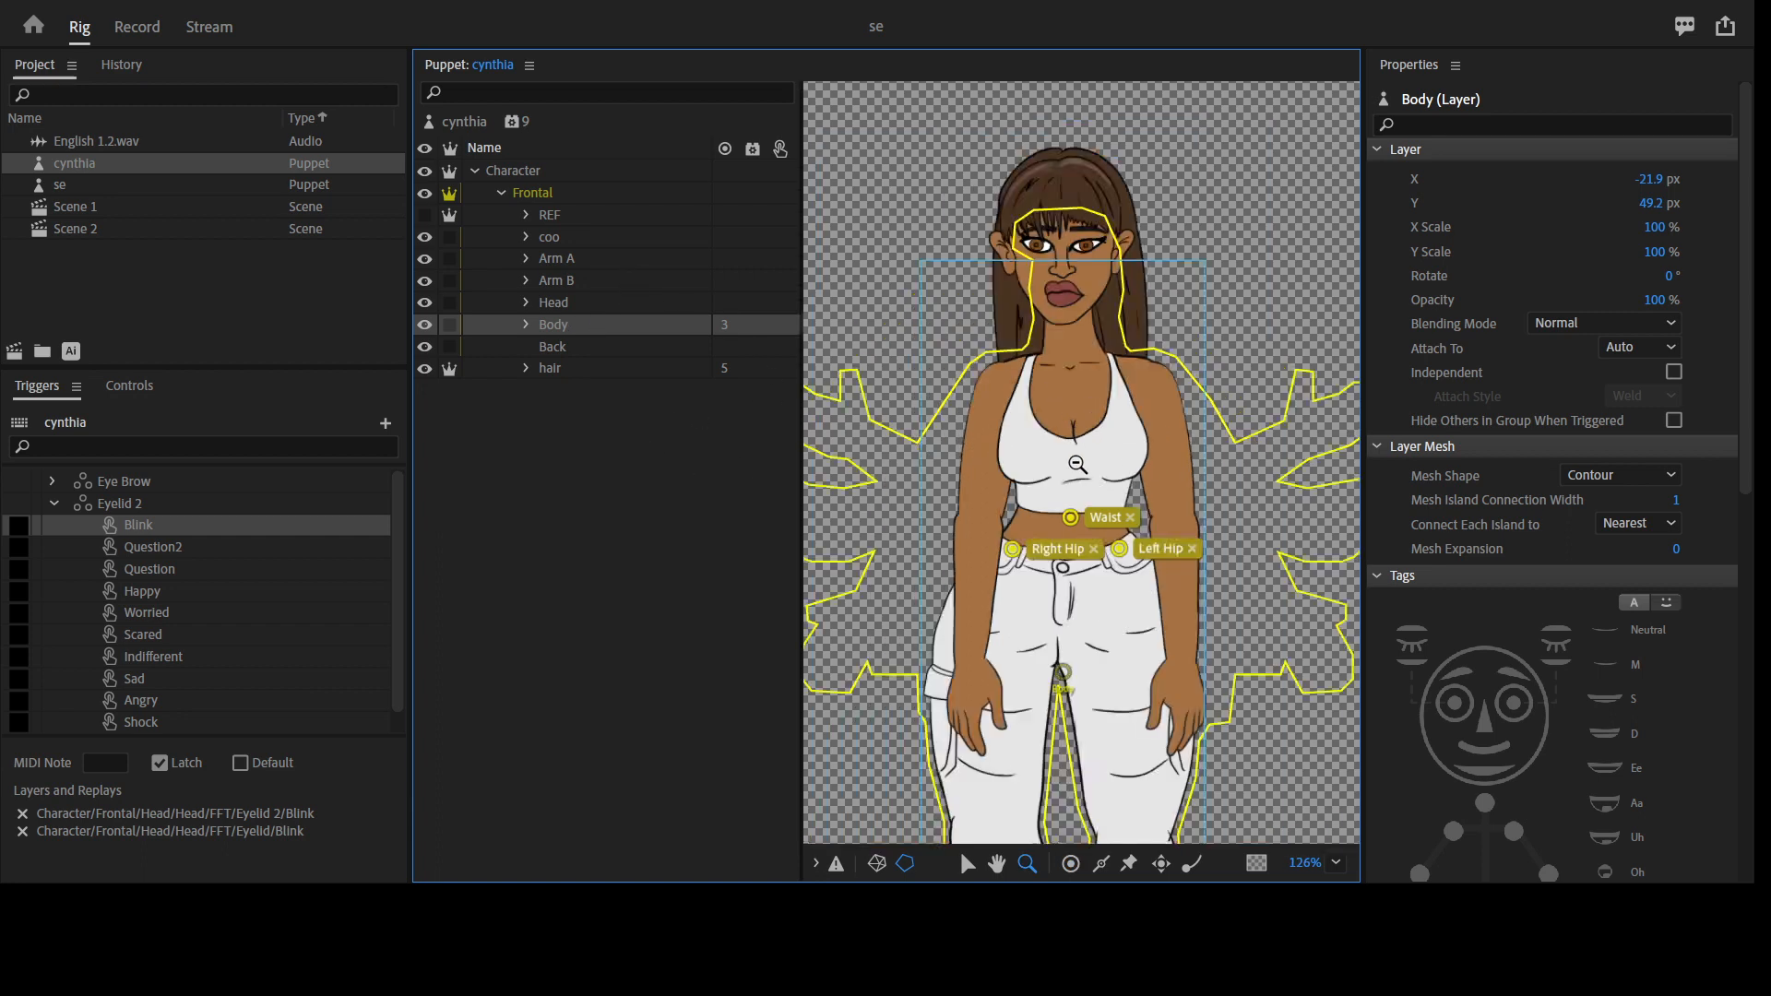
left_click_drag(1084, 616, 1081, 559)
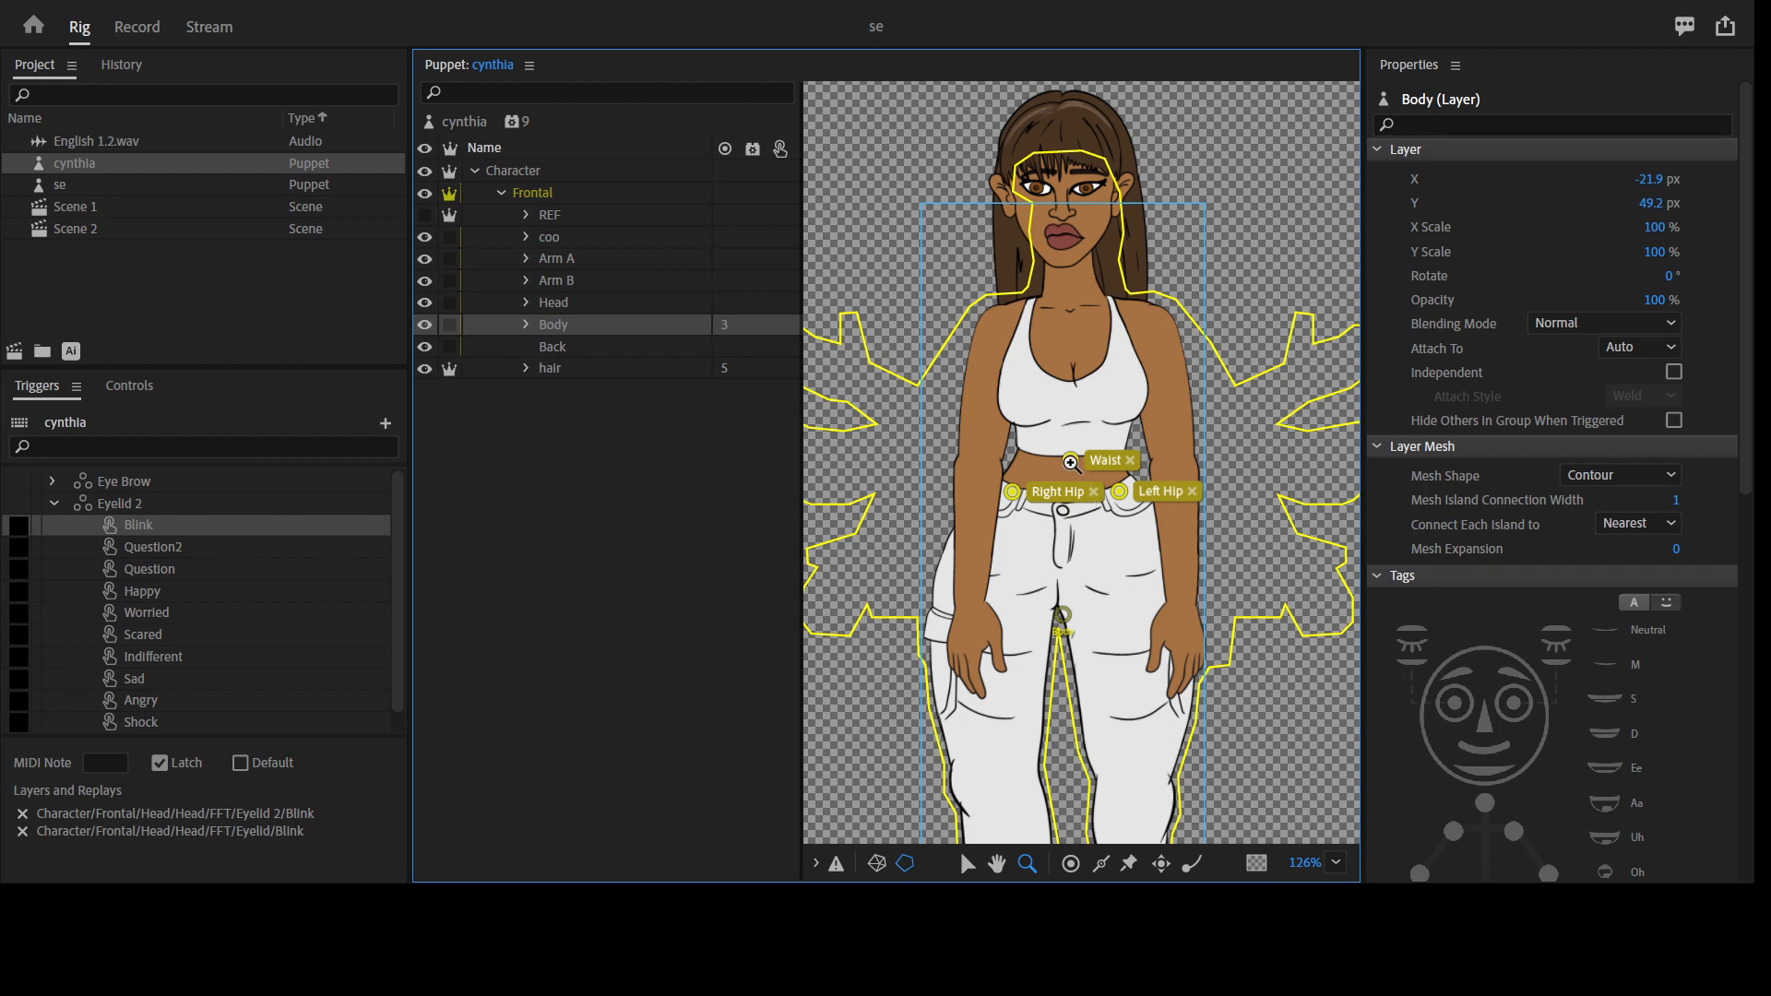
key("v")
left_click(1071, 461)
left_click(1445, 775)
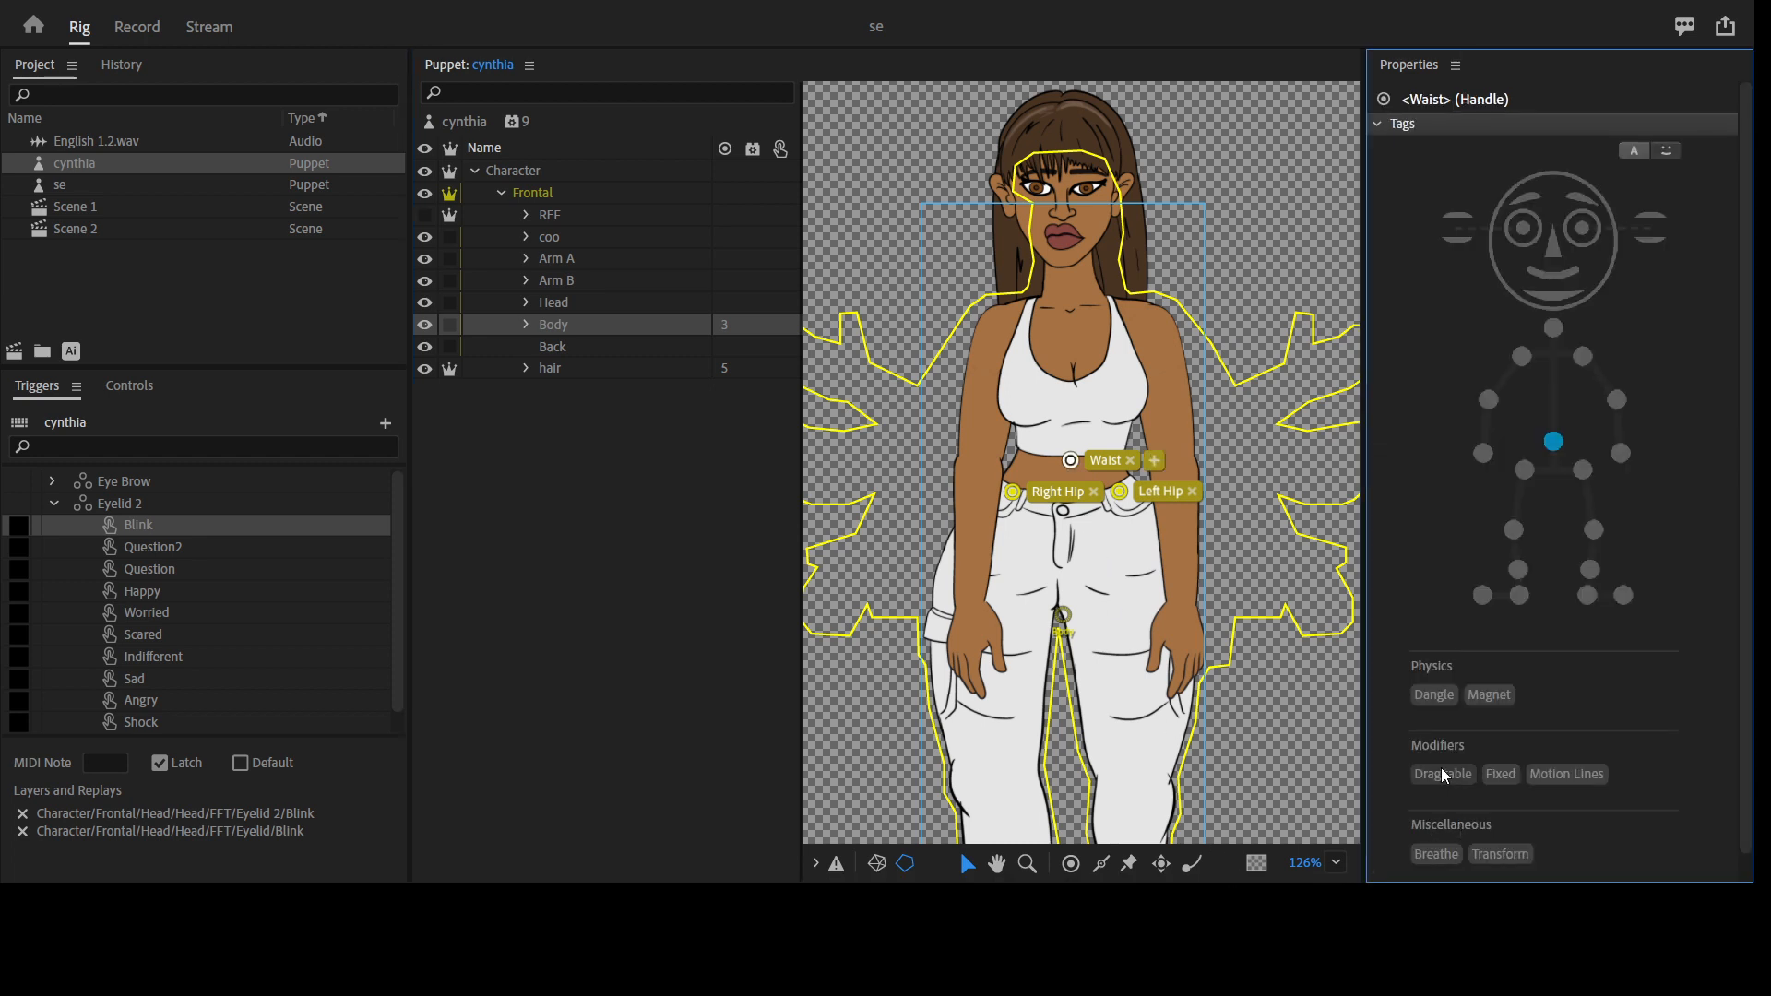
left_click(1176, 691)
left_click_drag(1177, 691, 1177, 662)
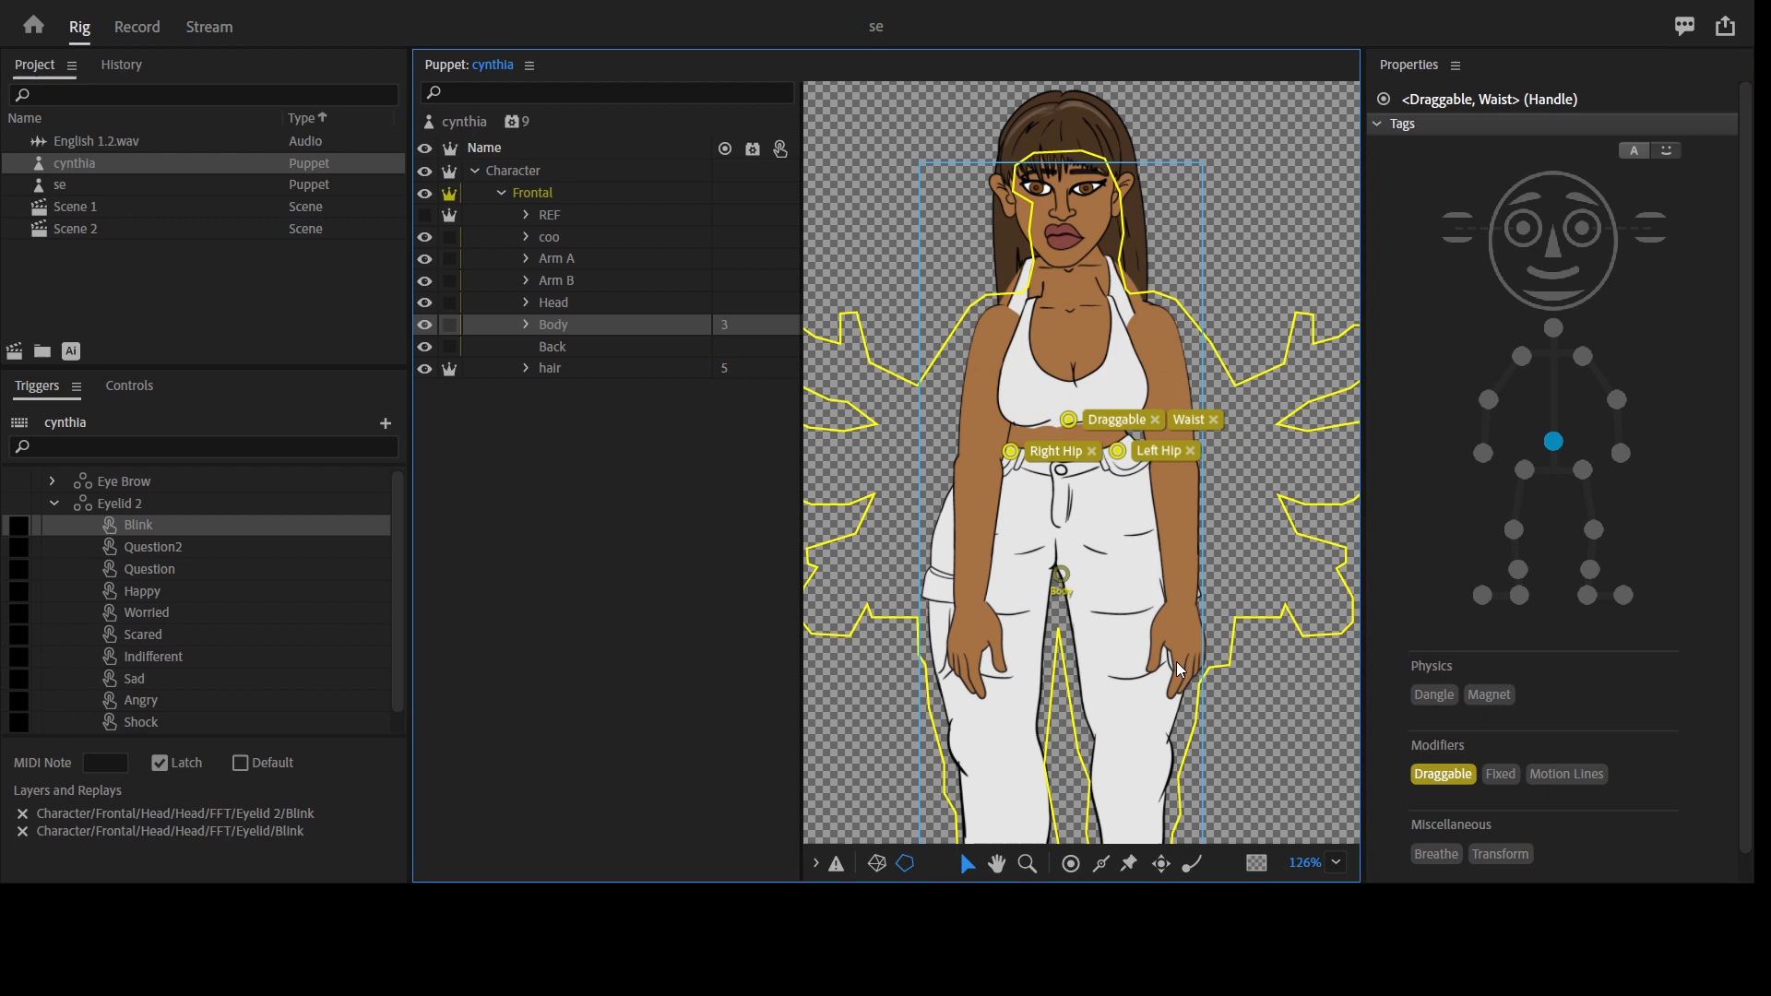
left_click(1270, 559)
key("ctrl+z")
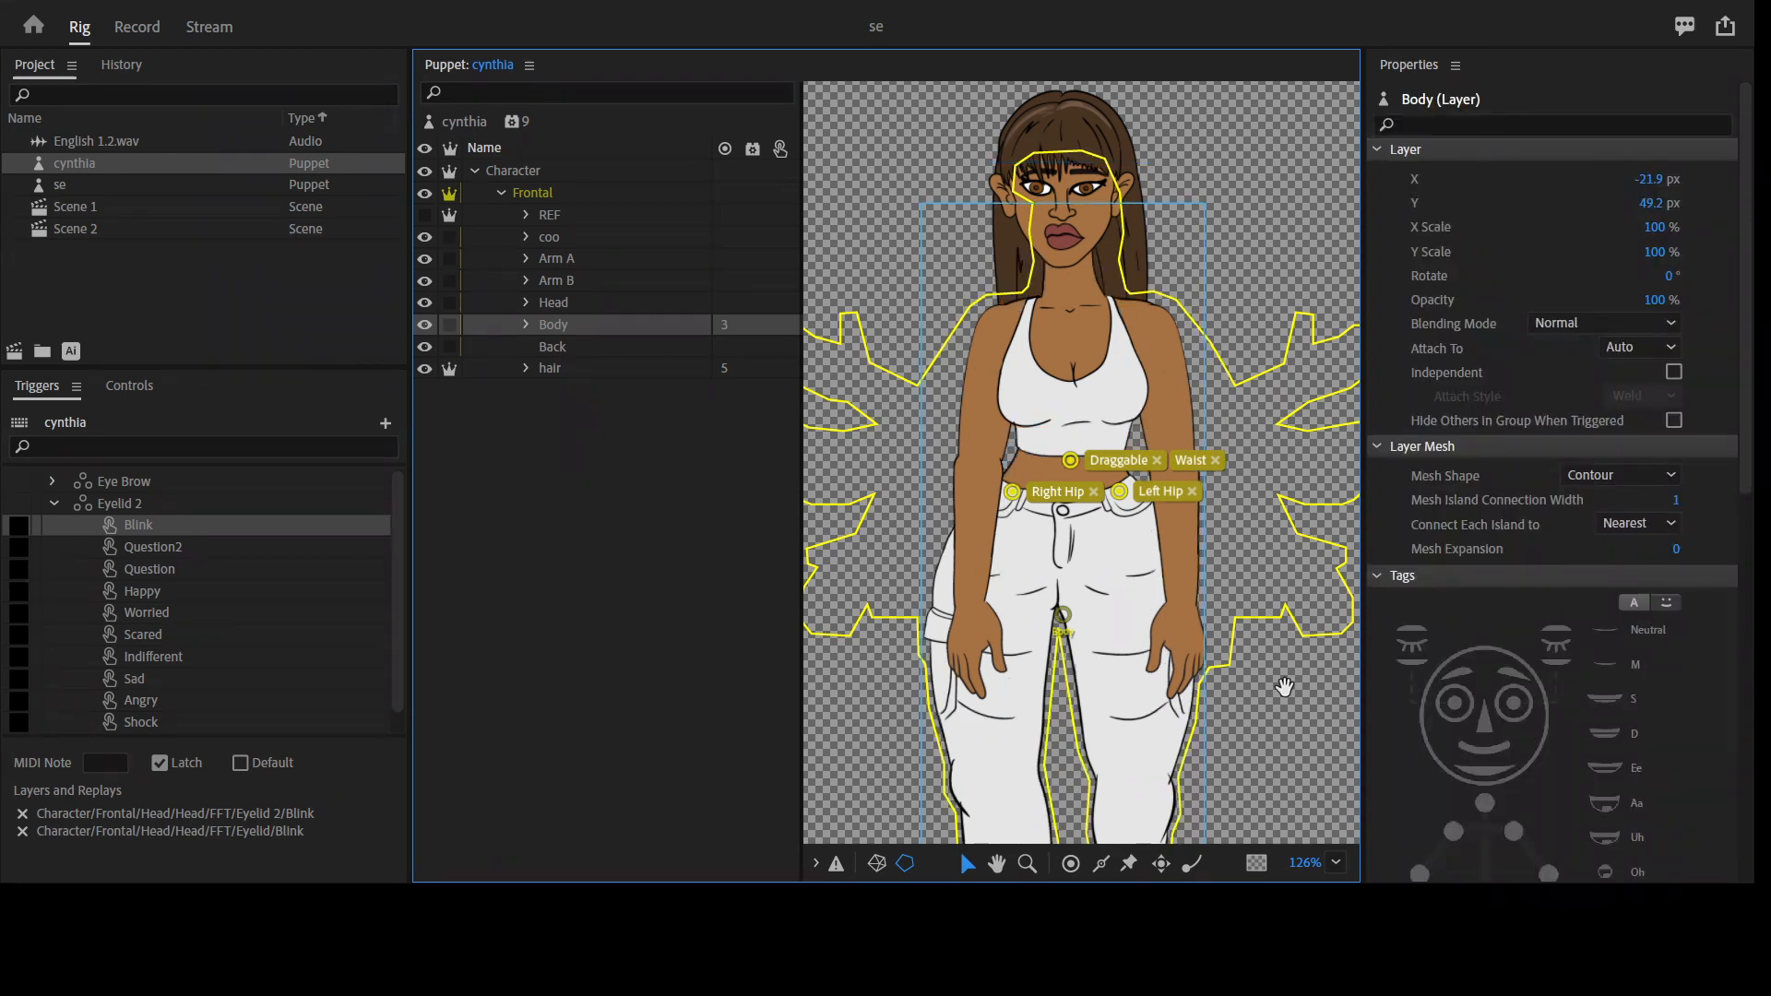
Draw a horizontal stick across both lower legs on the Frontal layer and tag it Fixed
left_click_drag(1284, 687, 1278, 443)
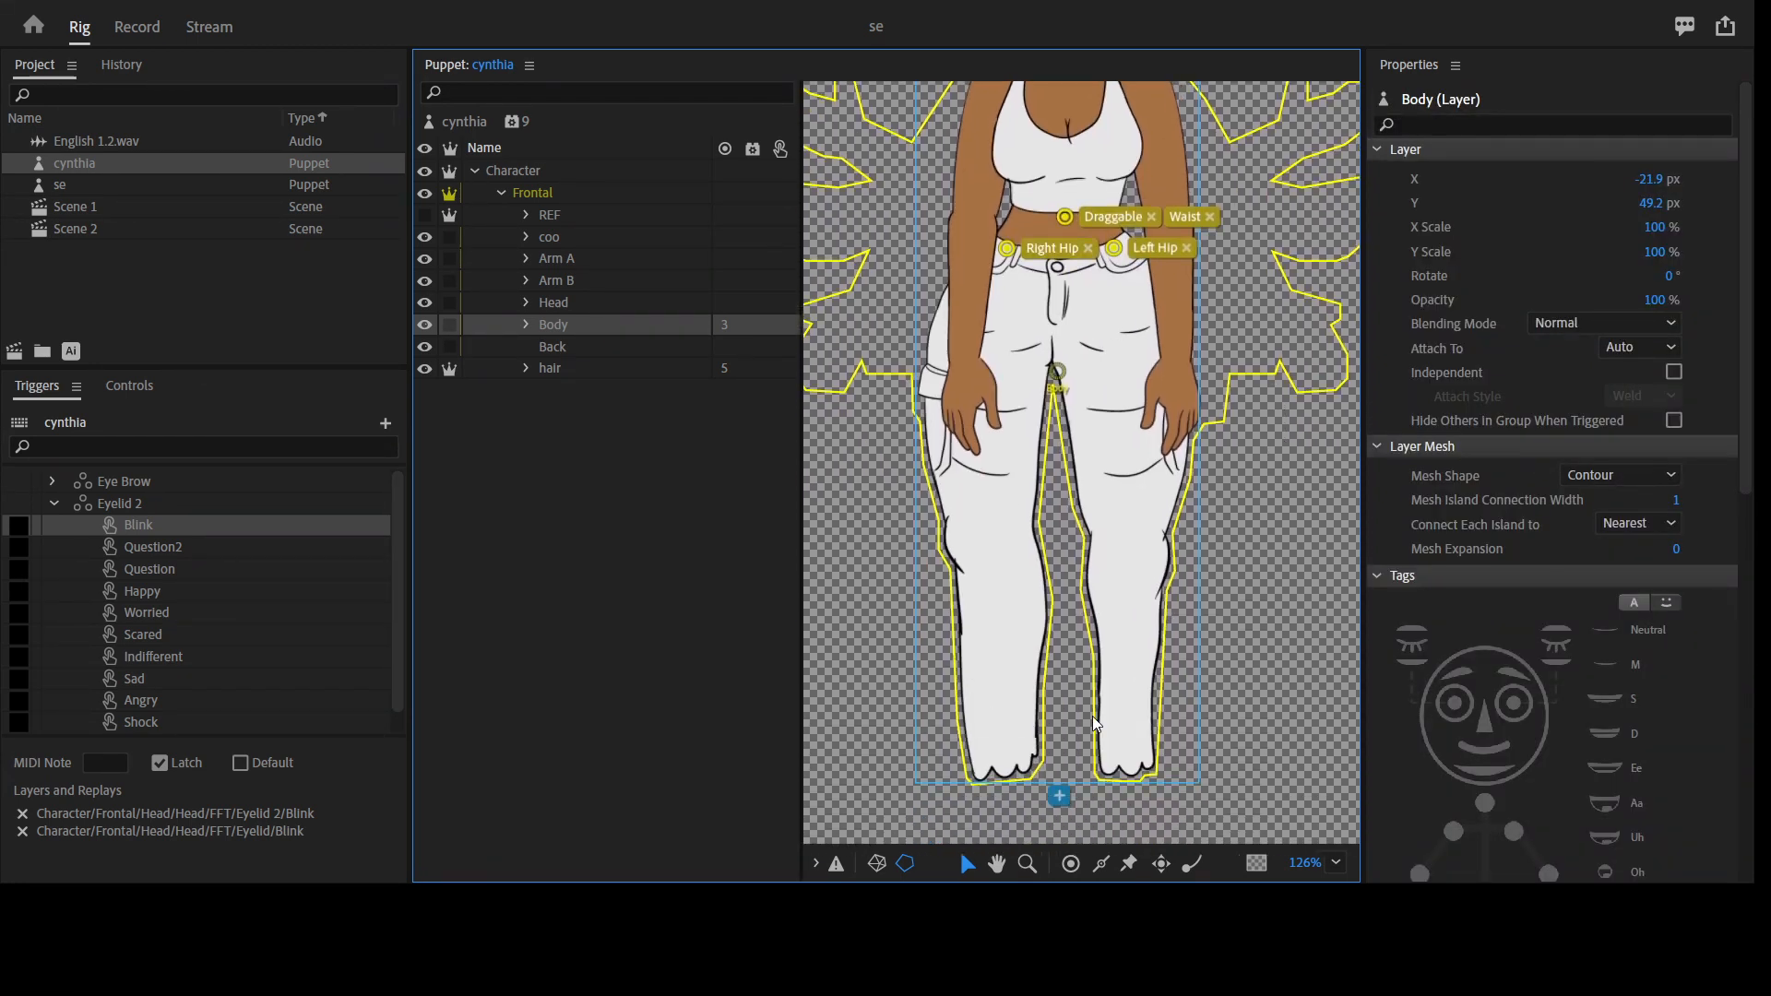
left_click(1100, 864)
left_click(543, 178)
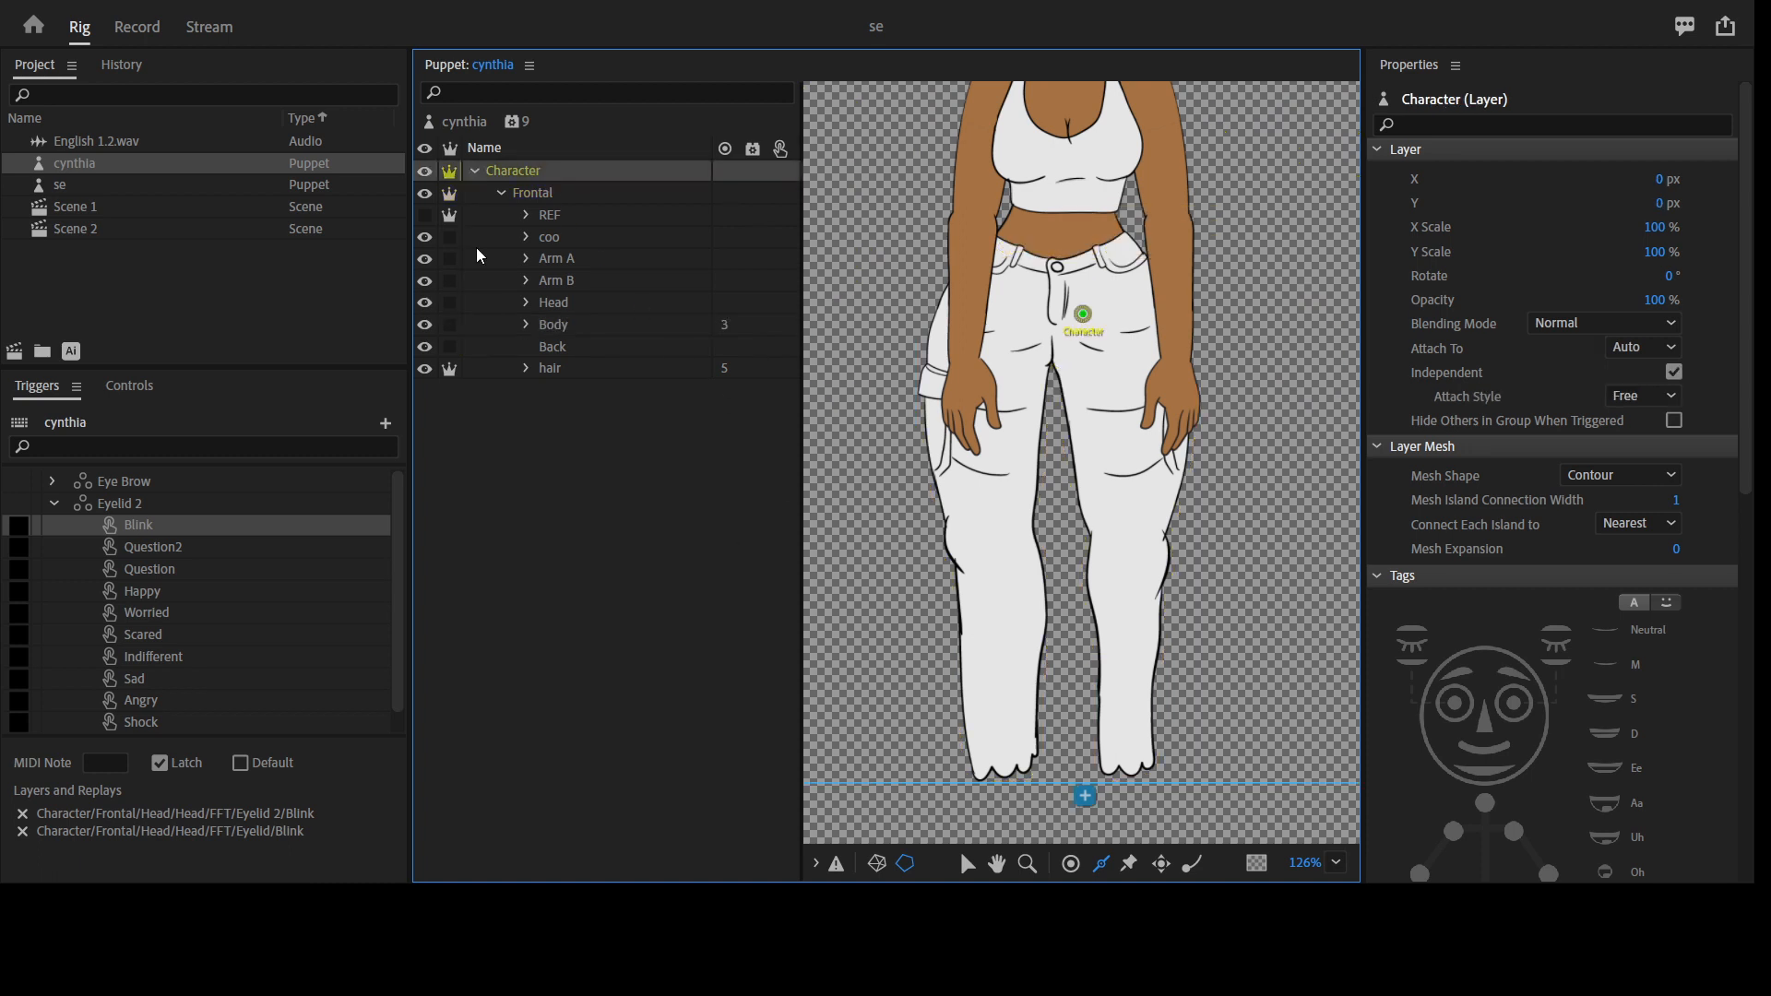
left_click(550, 198)
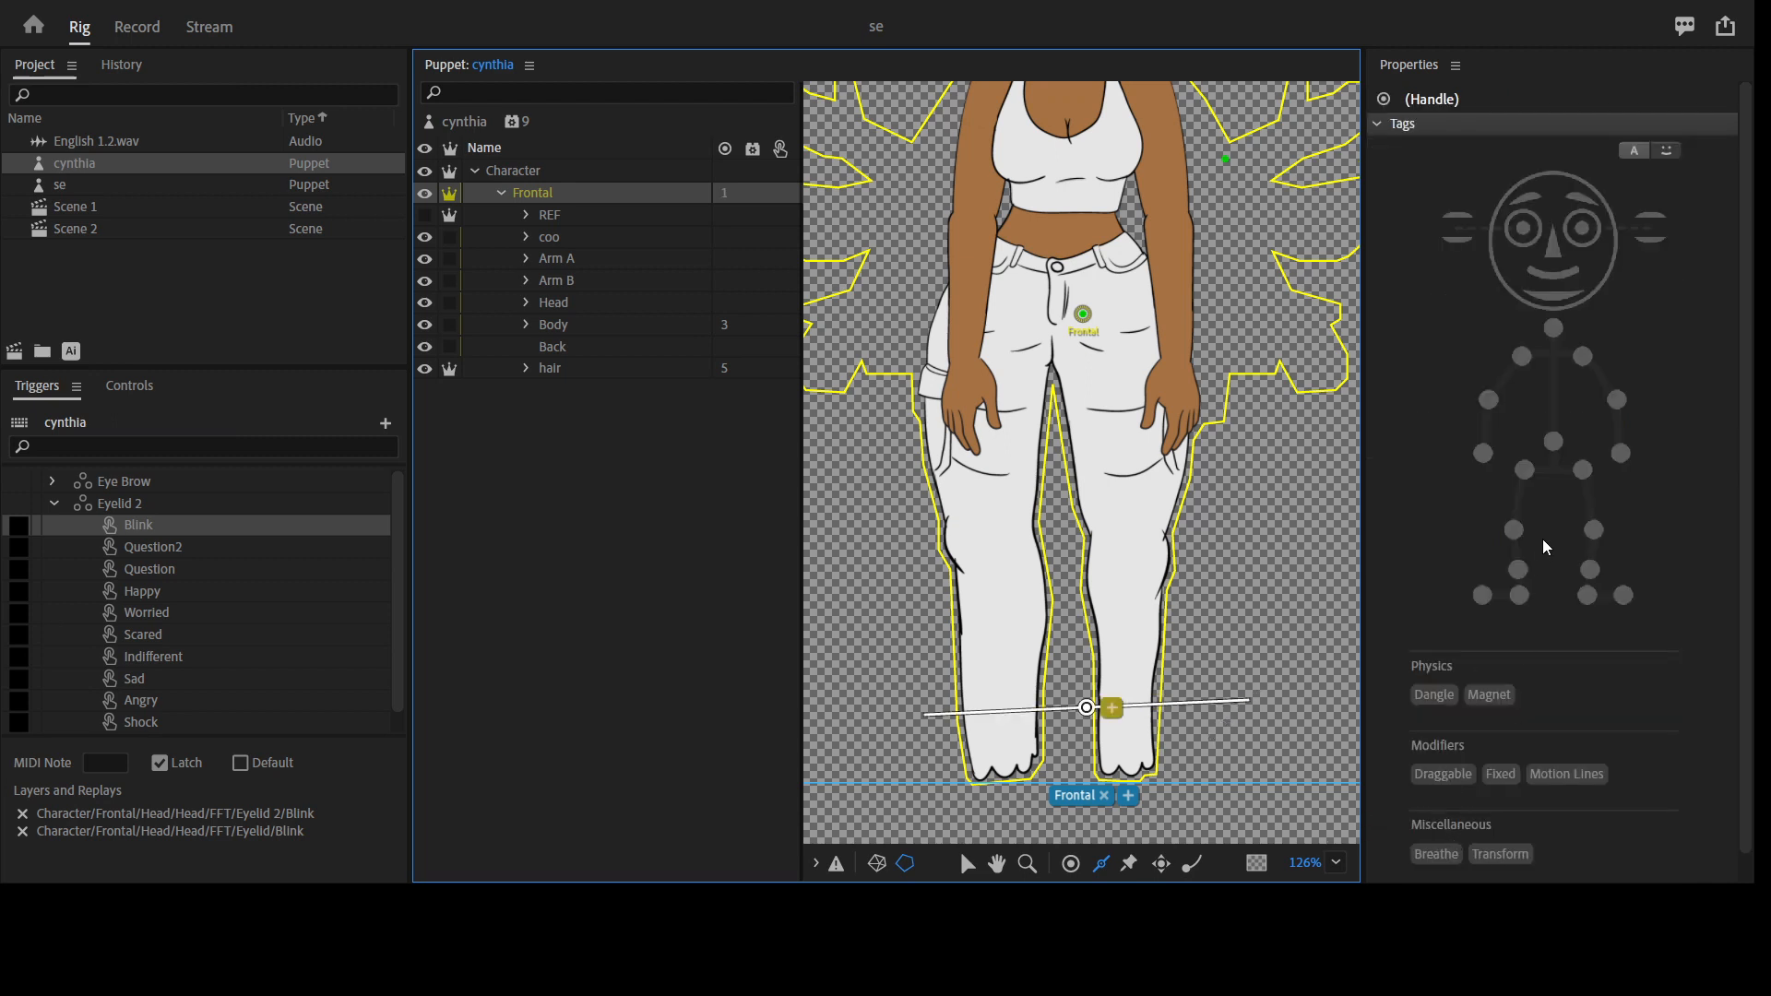
scroll(1550, 665, "down", 1)
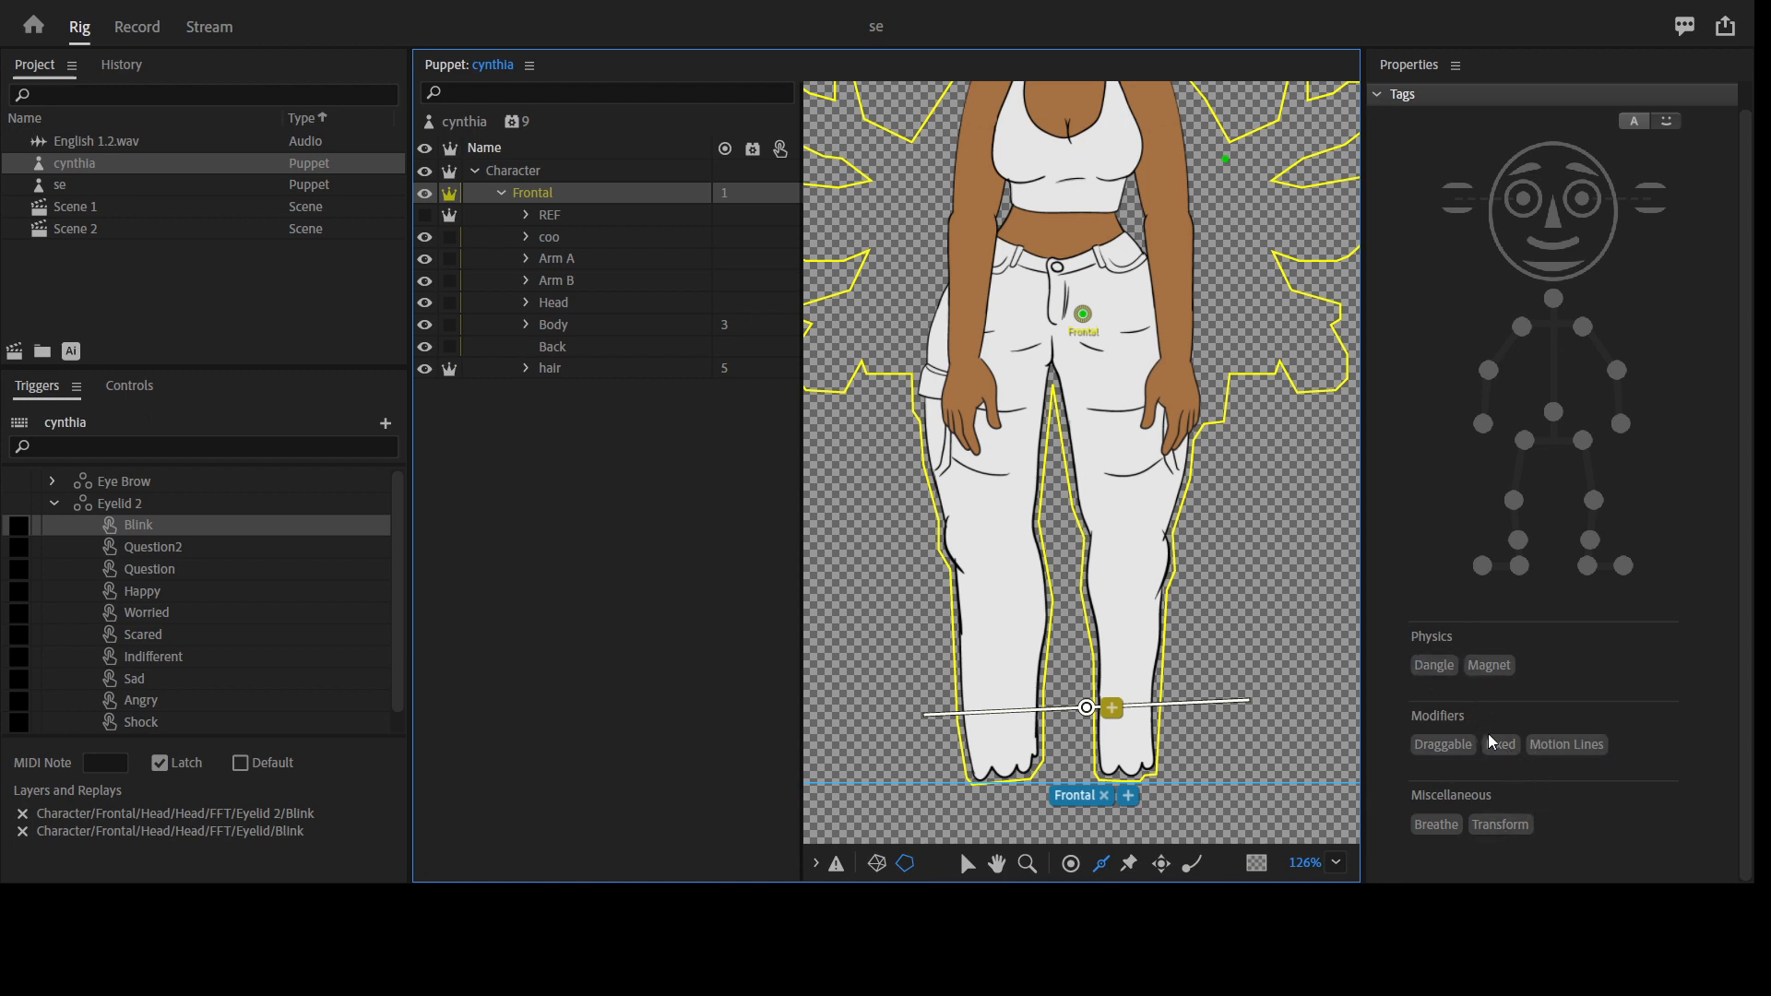
left_click(1496, 756)
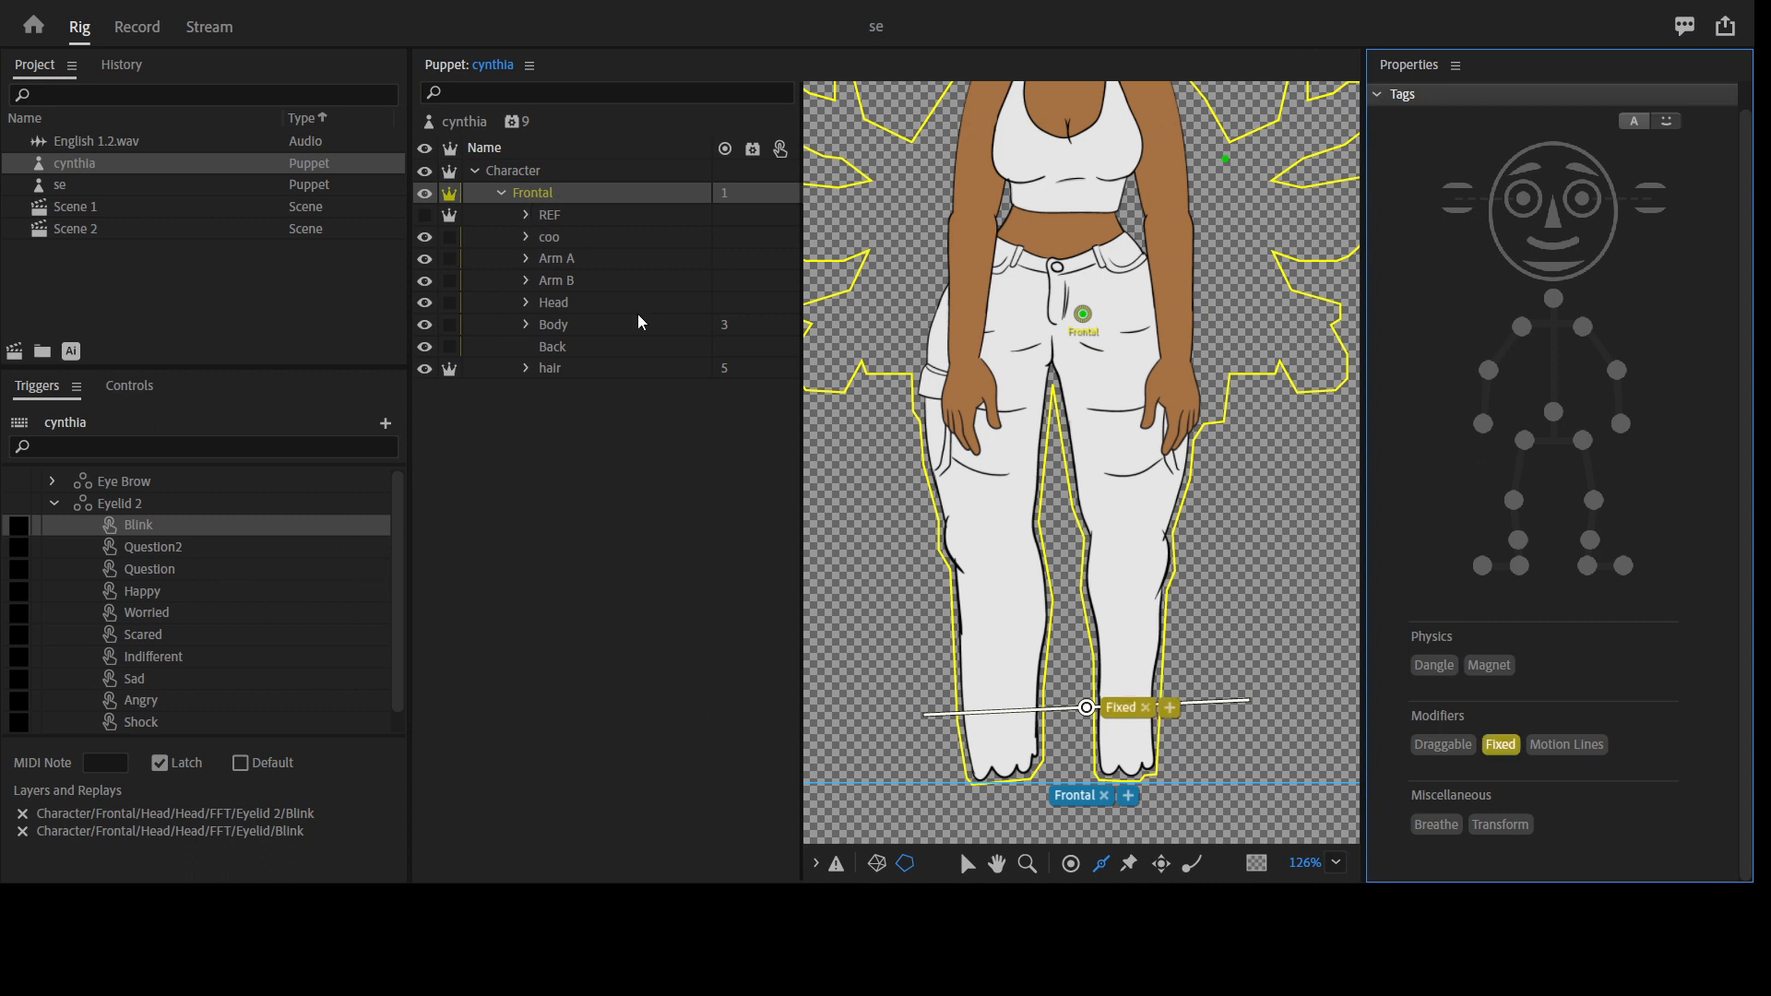
Create a trigger swap set from the Arm A group
left_click(570, 323)
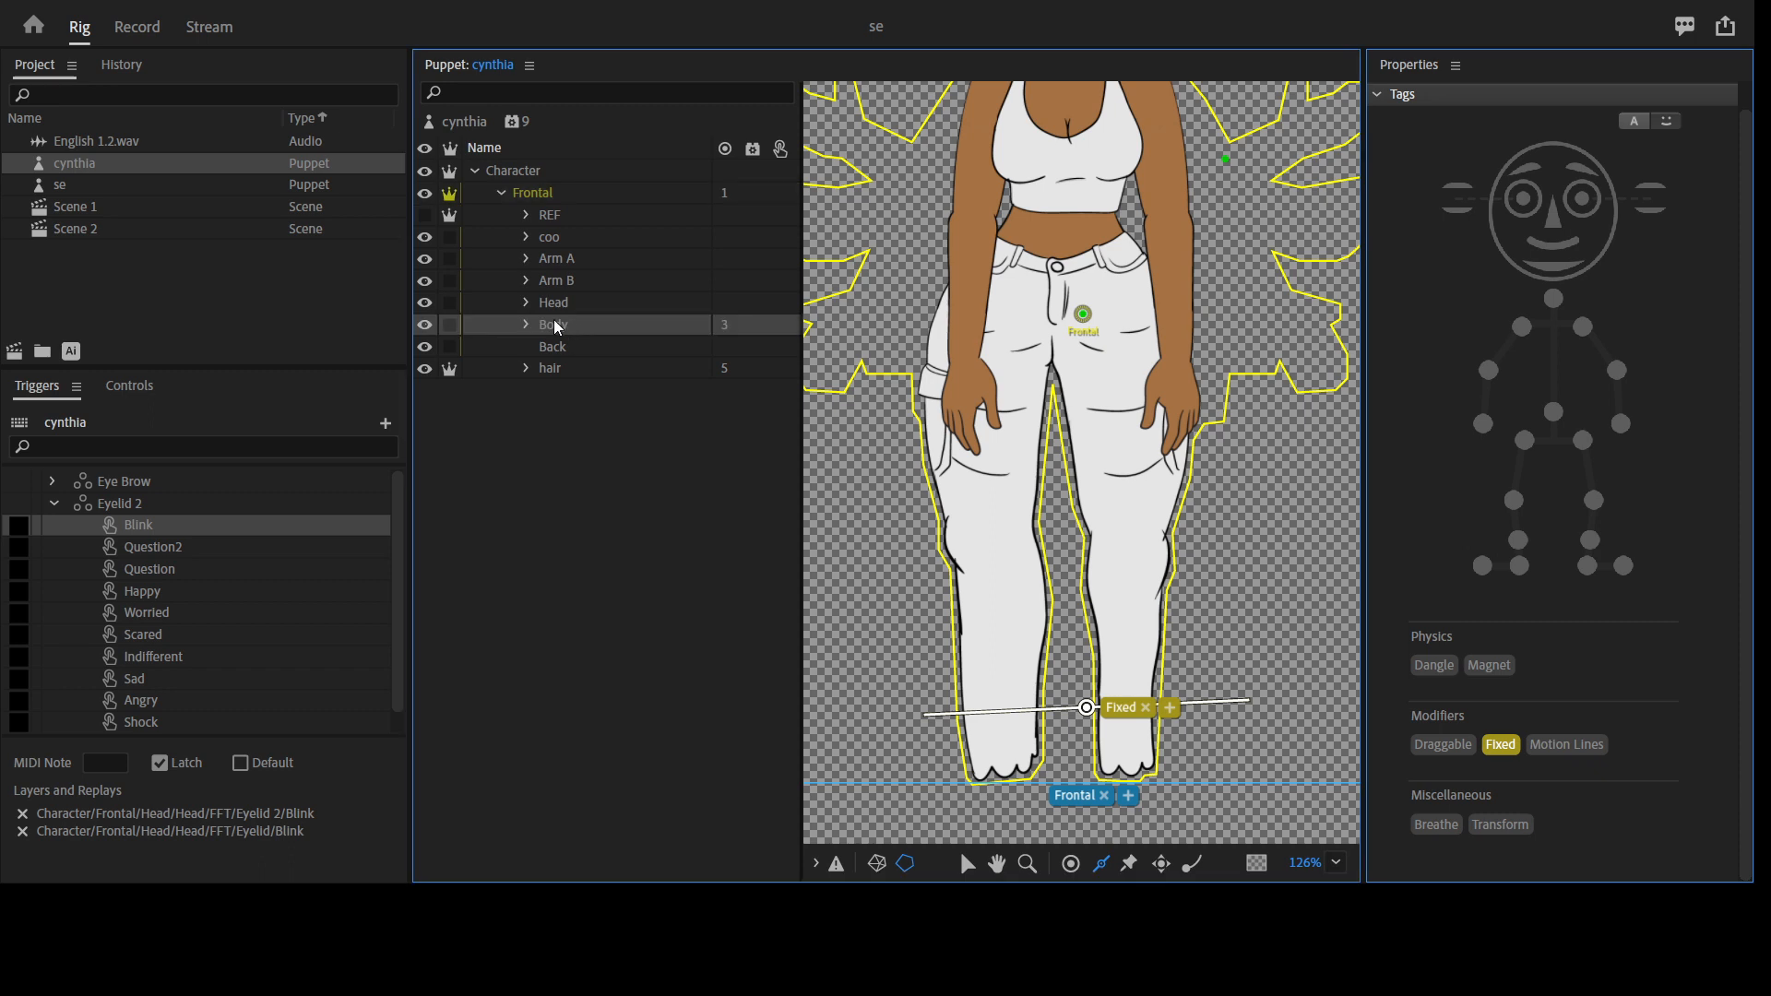
left_click(572, 260)
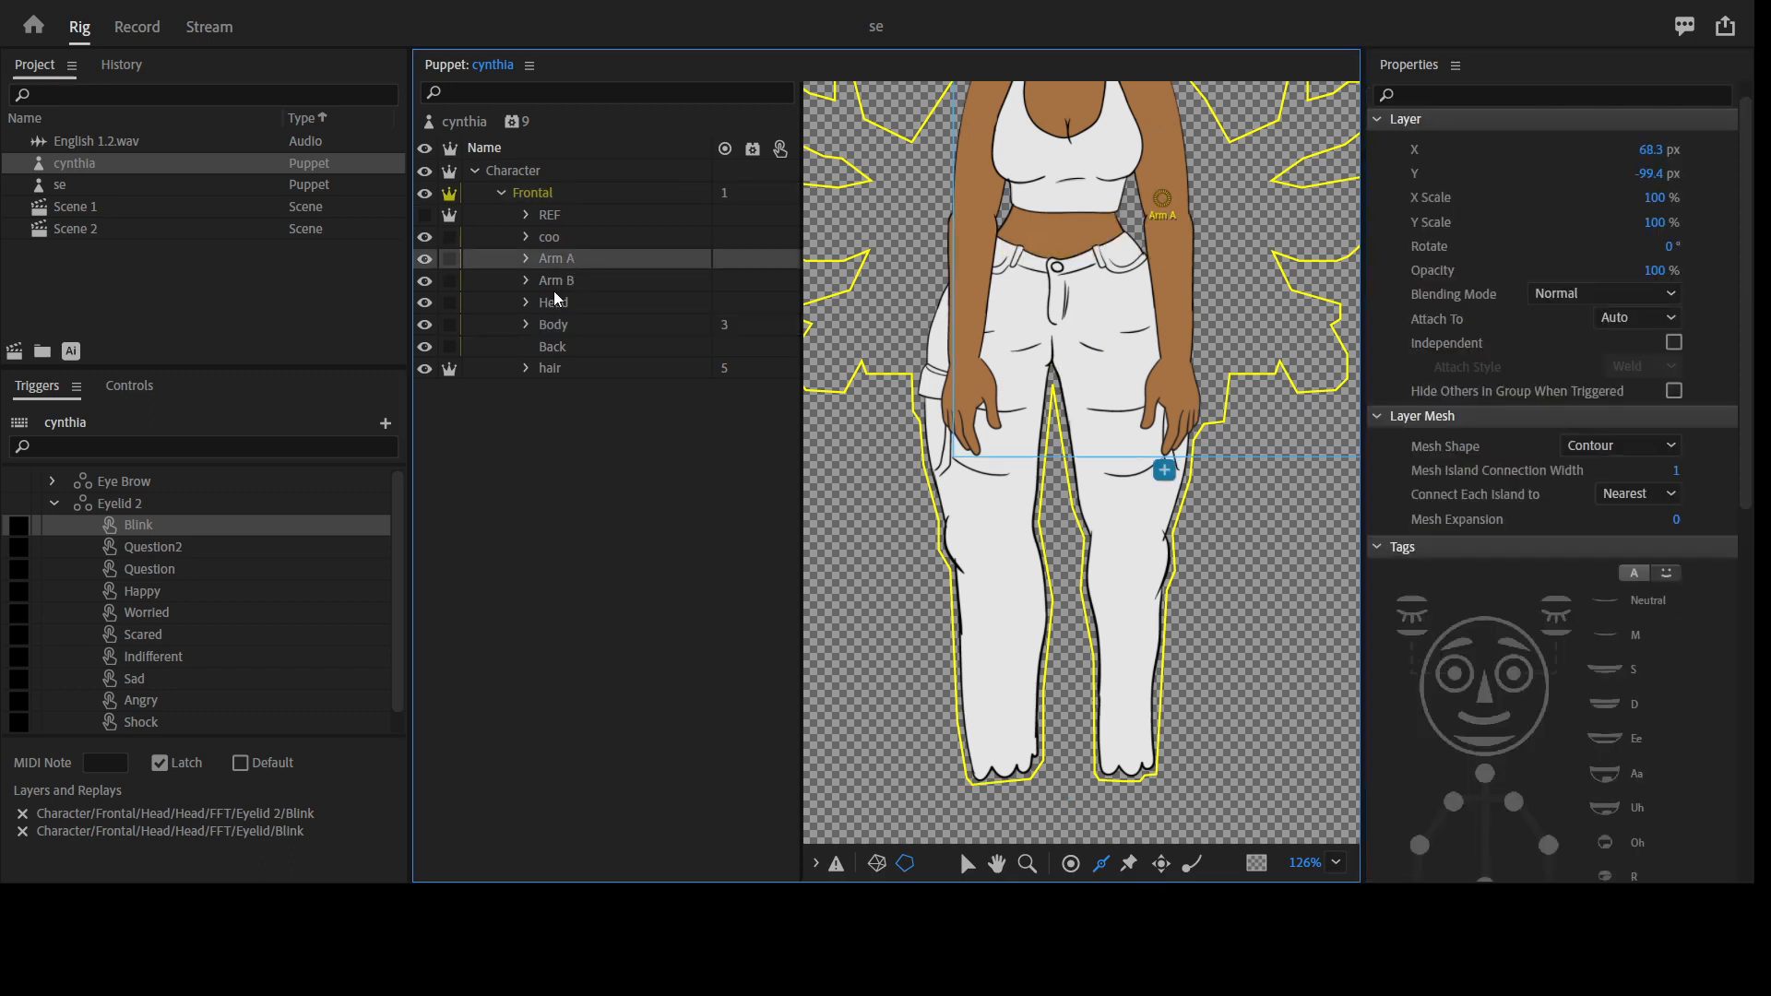
left_click(527, 258)
left_click(635, 286)
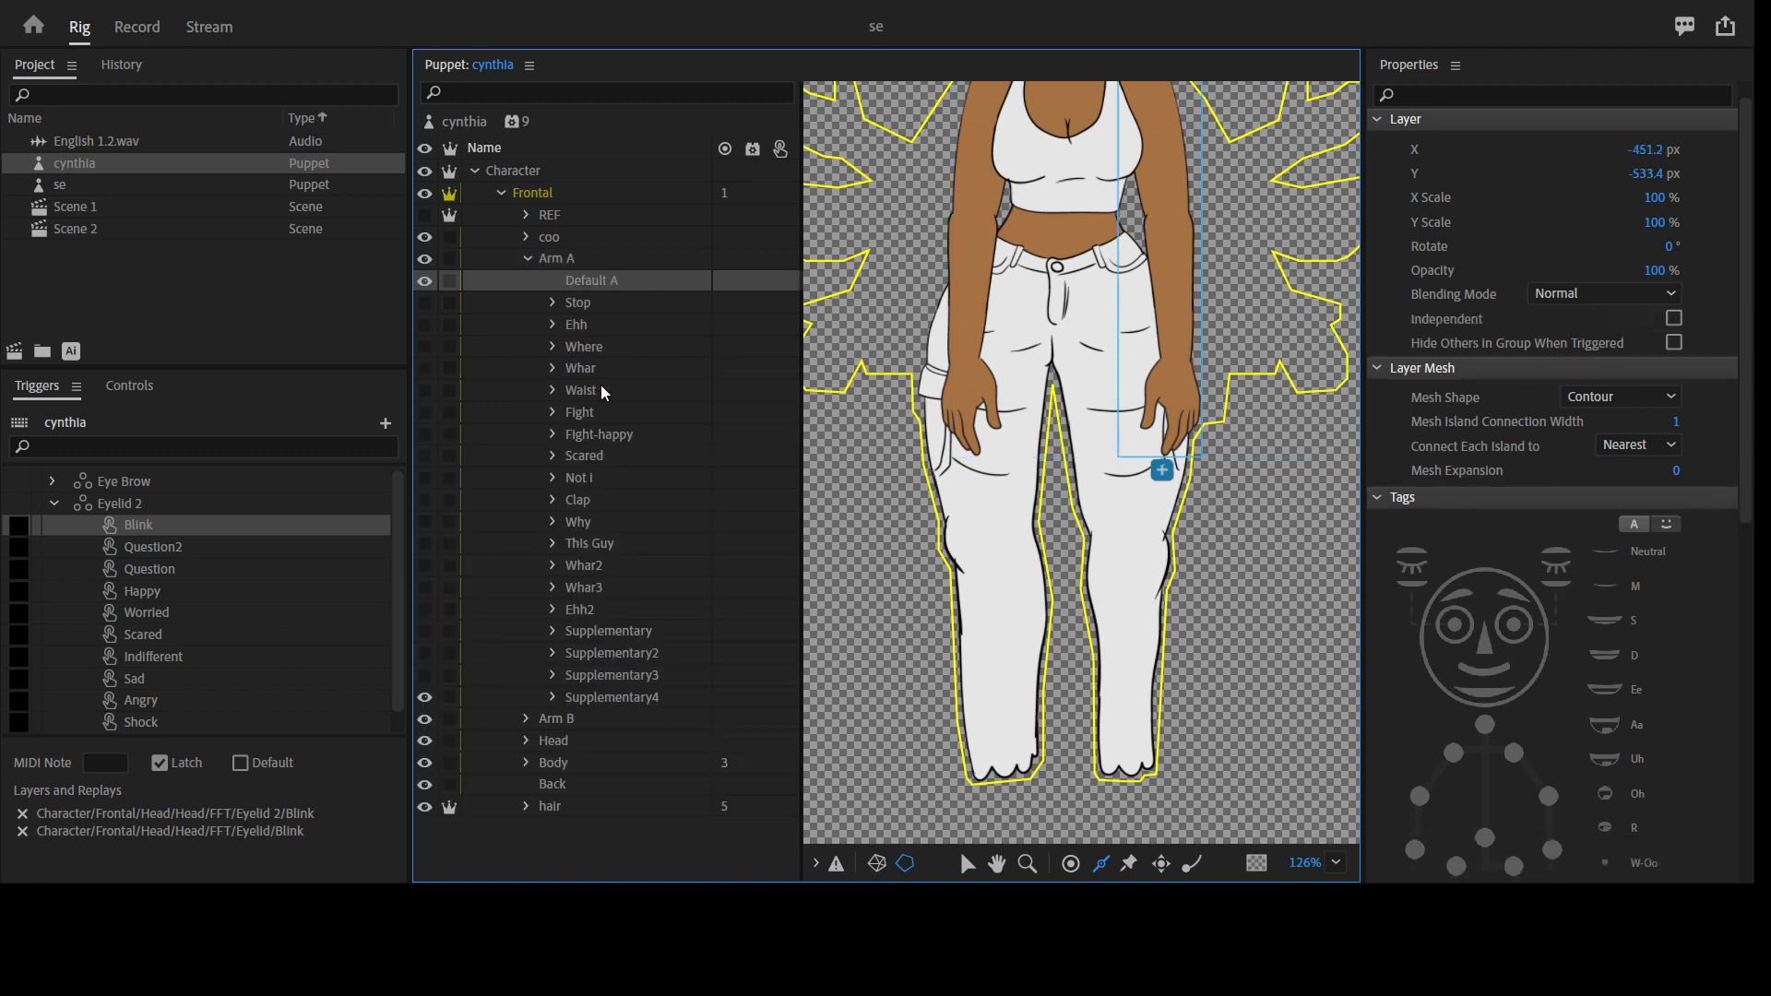
left_click(527, 258)
left_click_drag(599, 264, 72, 501)
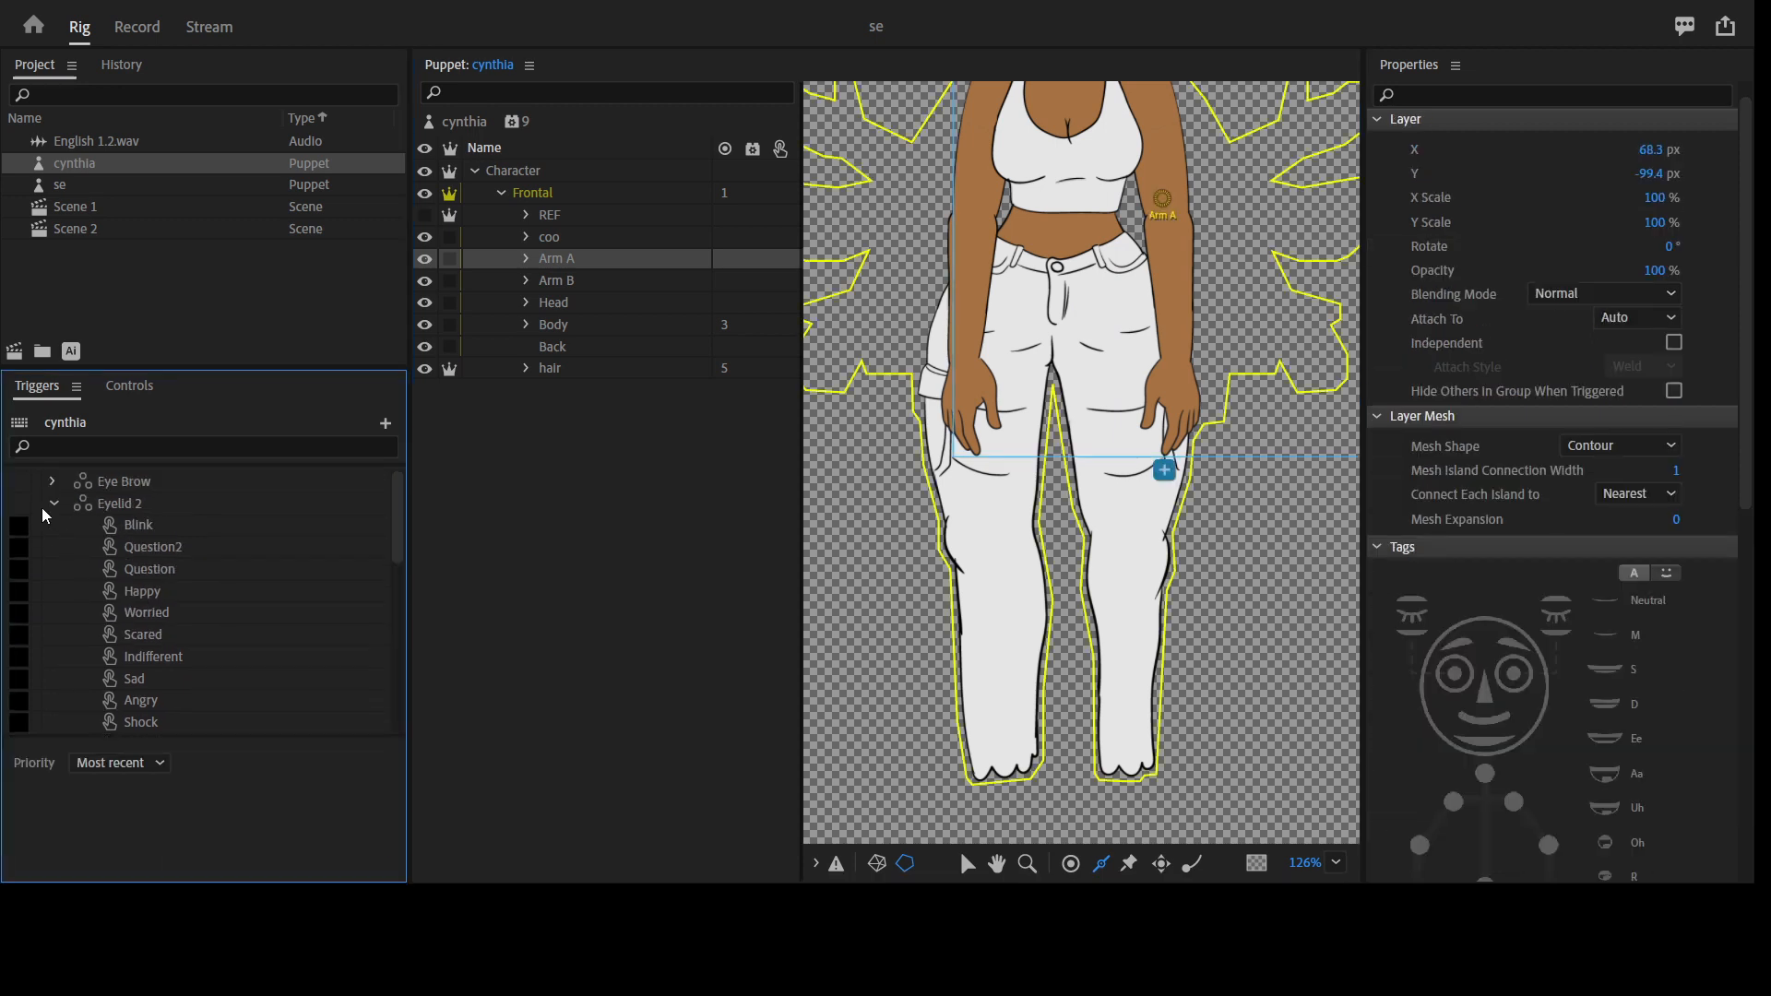
Enable Latch on all Arm A triggers, from Default A through Supplementary4
left_click(54, 502)
left_click(179, 546)
scroll(174, 664, "down", 5)
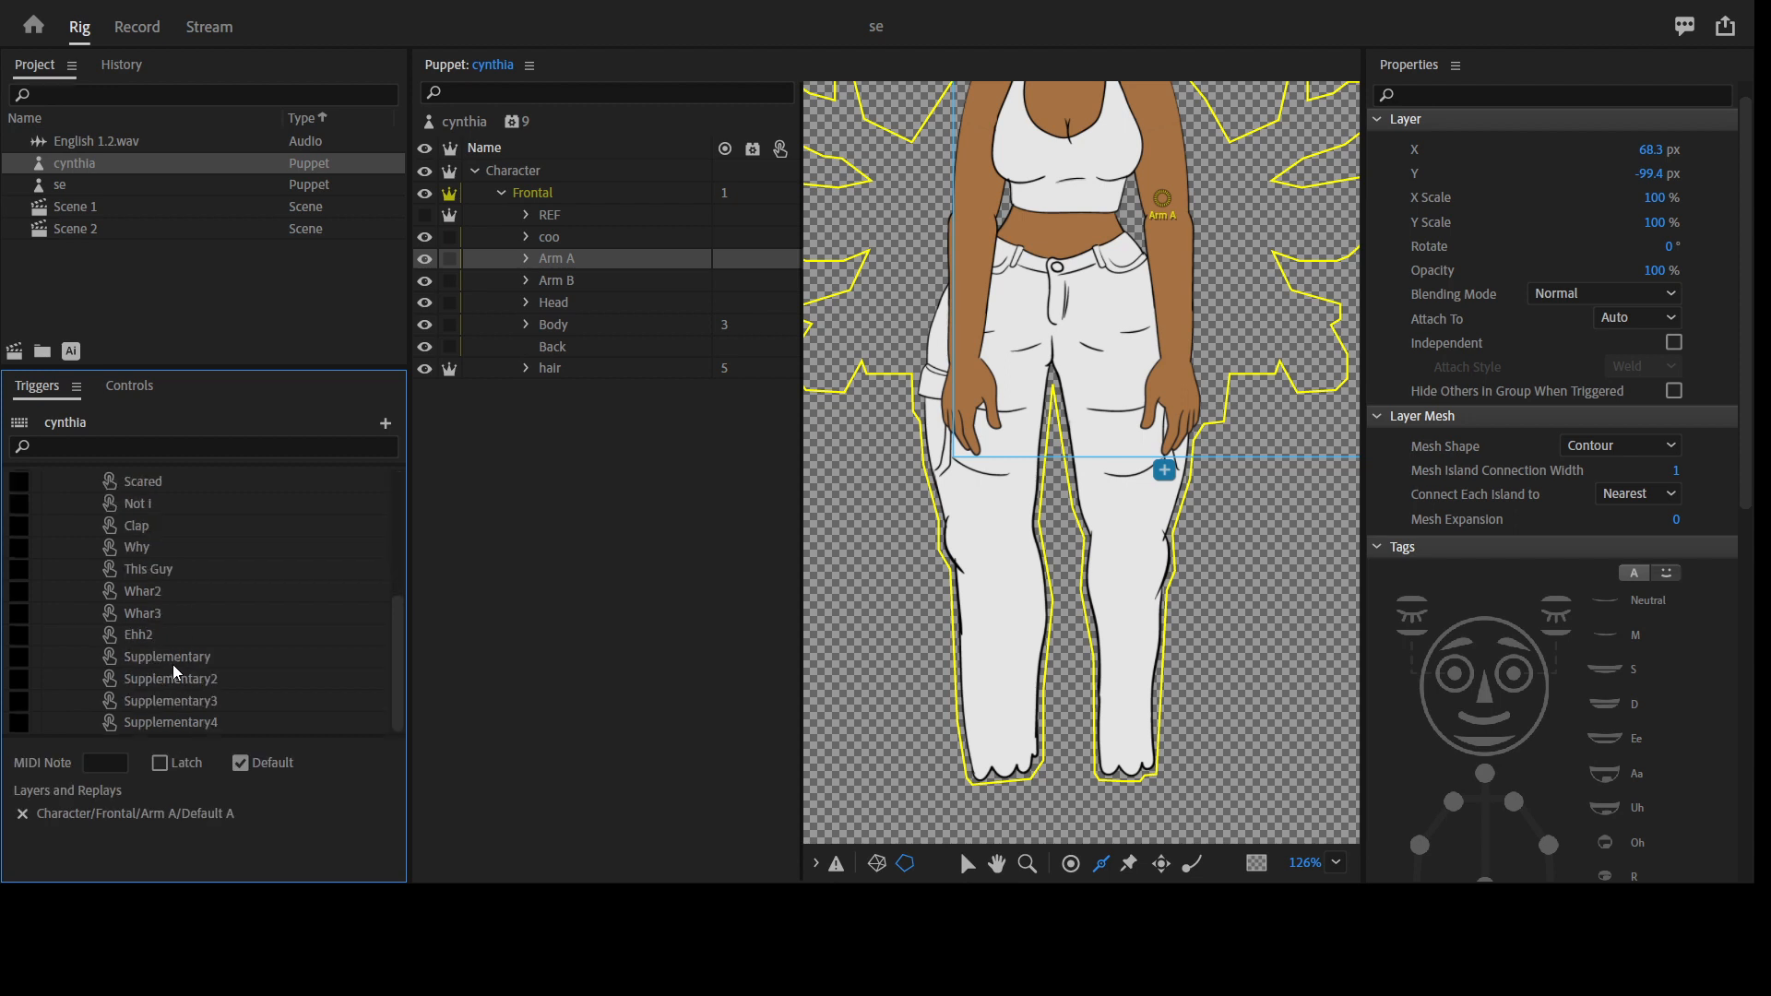
left_click(163, 722, "shift")
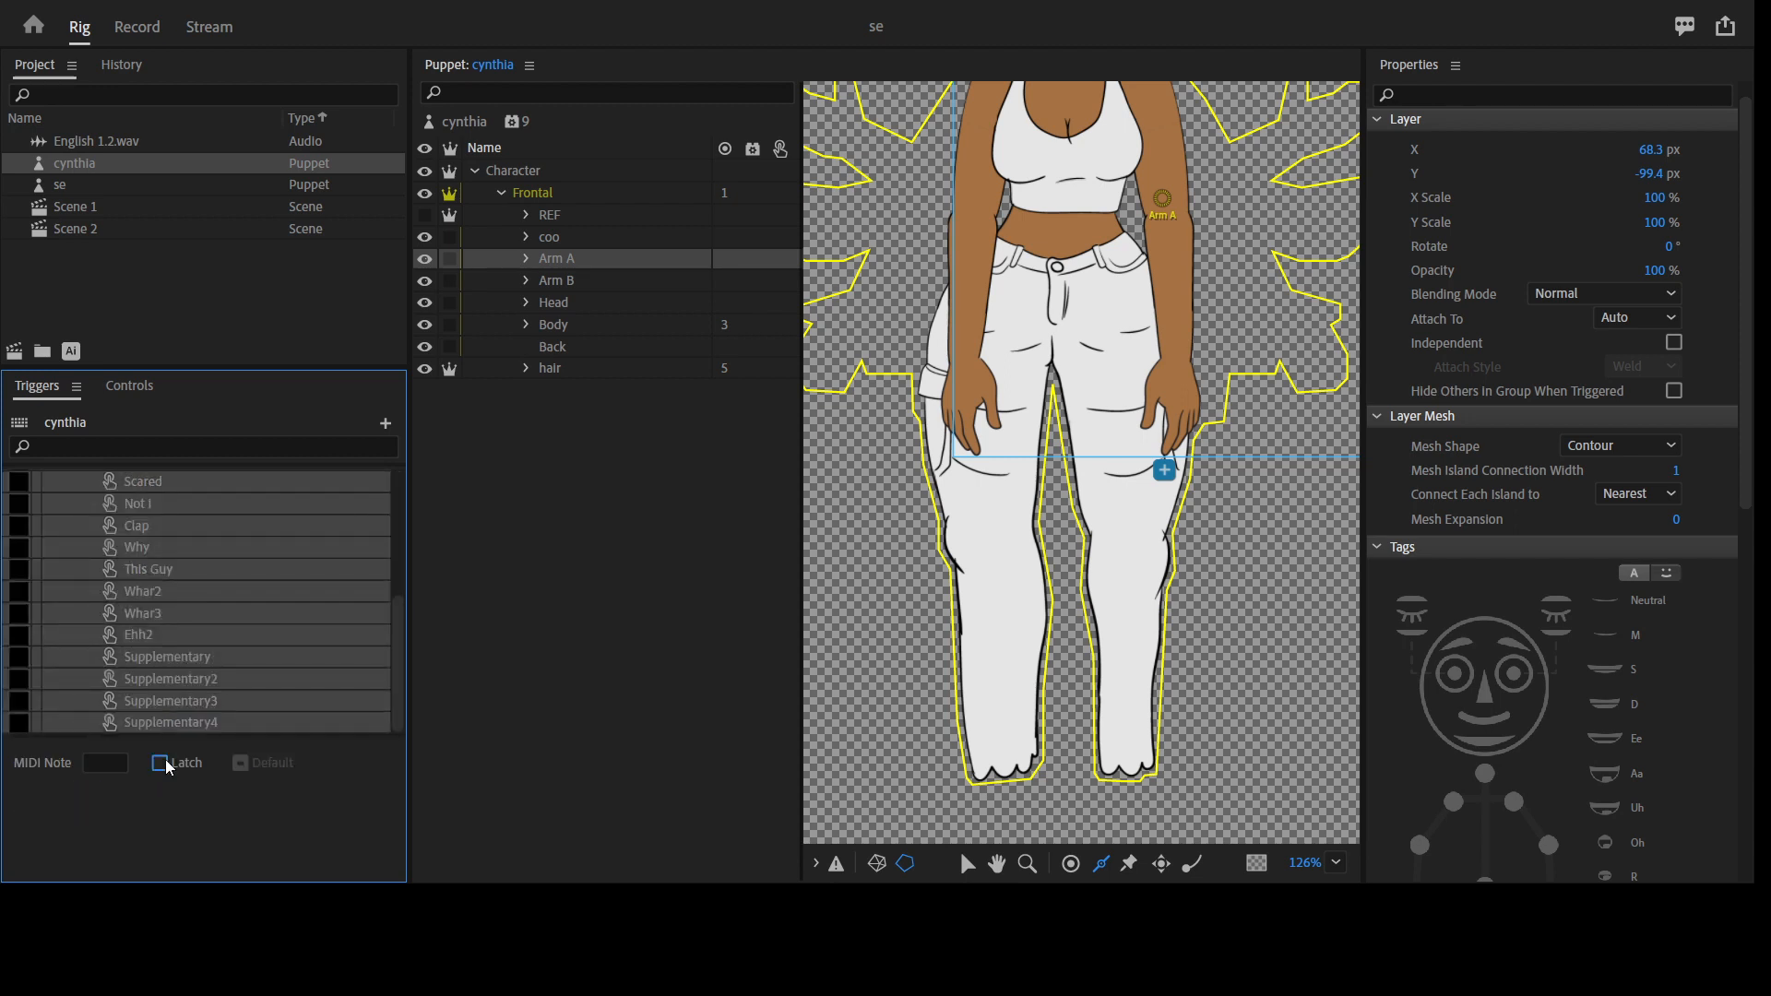
left_click(162, 764)
Create a swap set from the Arm B group and enable Latch on its triggers from Default A through Supplementary4
left_click(555, 284)
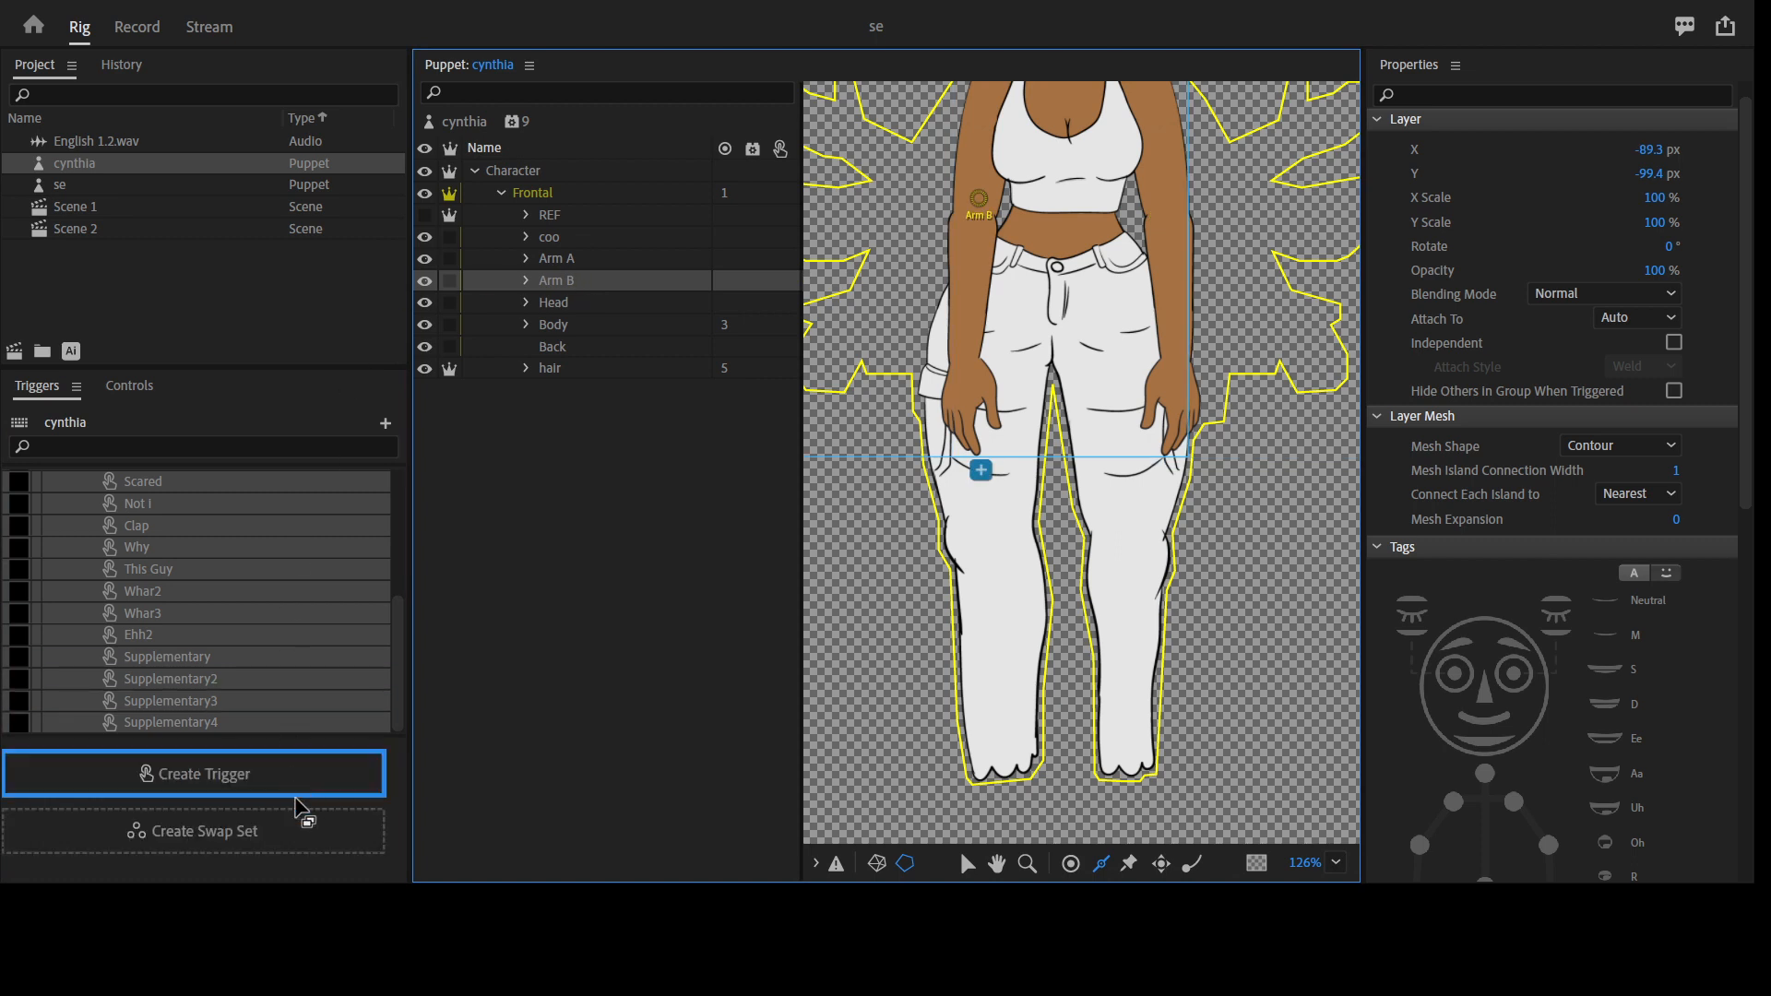
left_click(242, 833)
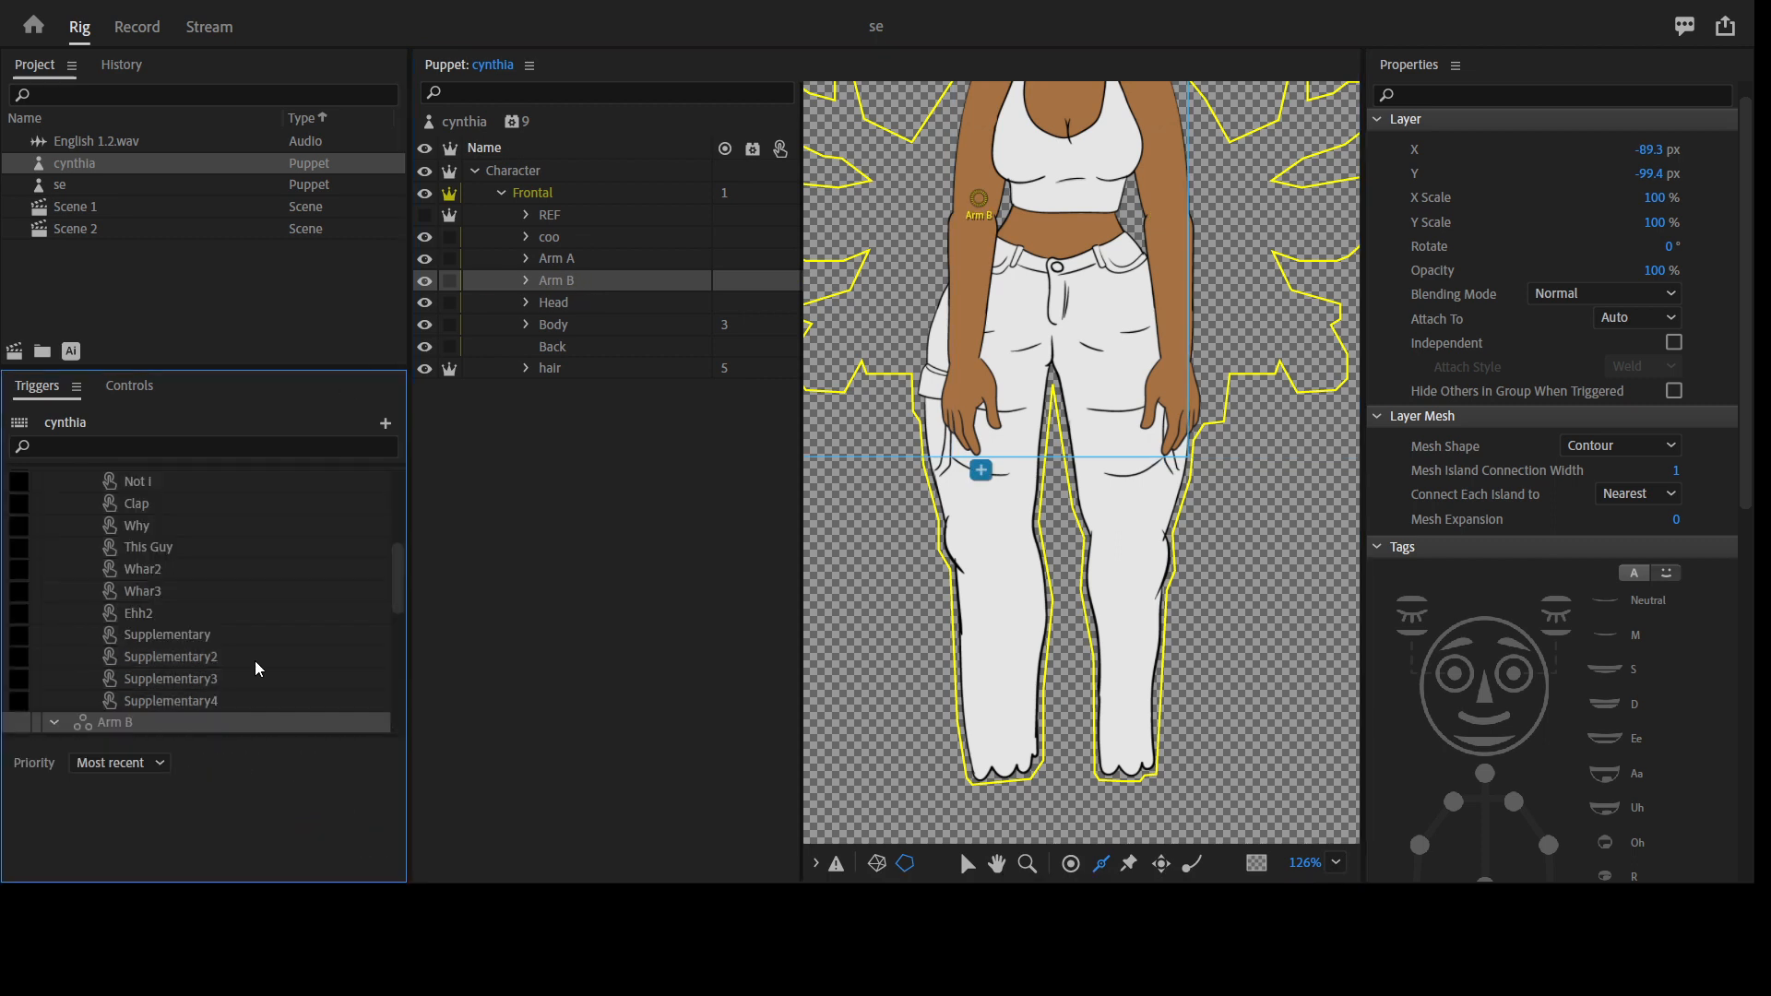
scroll(231, 646, "up", 4)
scroll(160, 544, "up", 1)
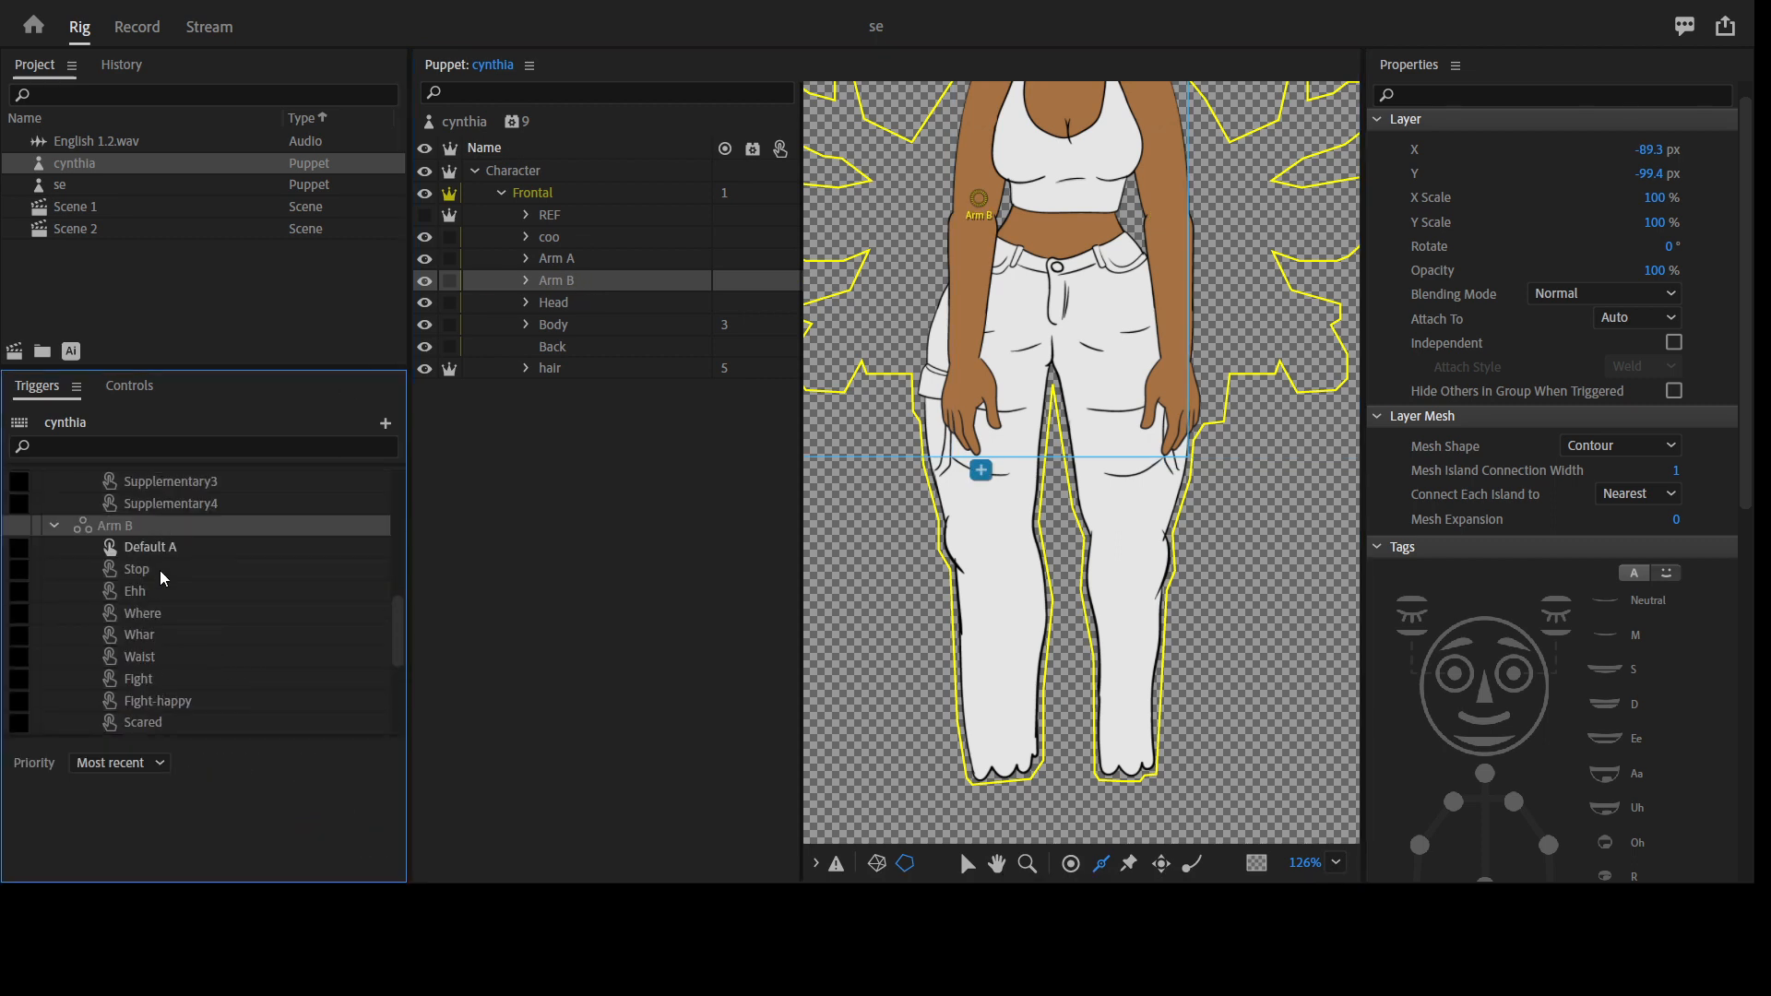
left_click(163, 554)
scroll(199, 648, "down", 3)
left_click(177, 718, "shift")
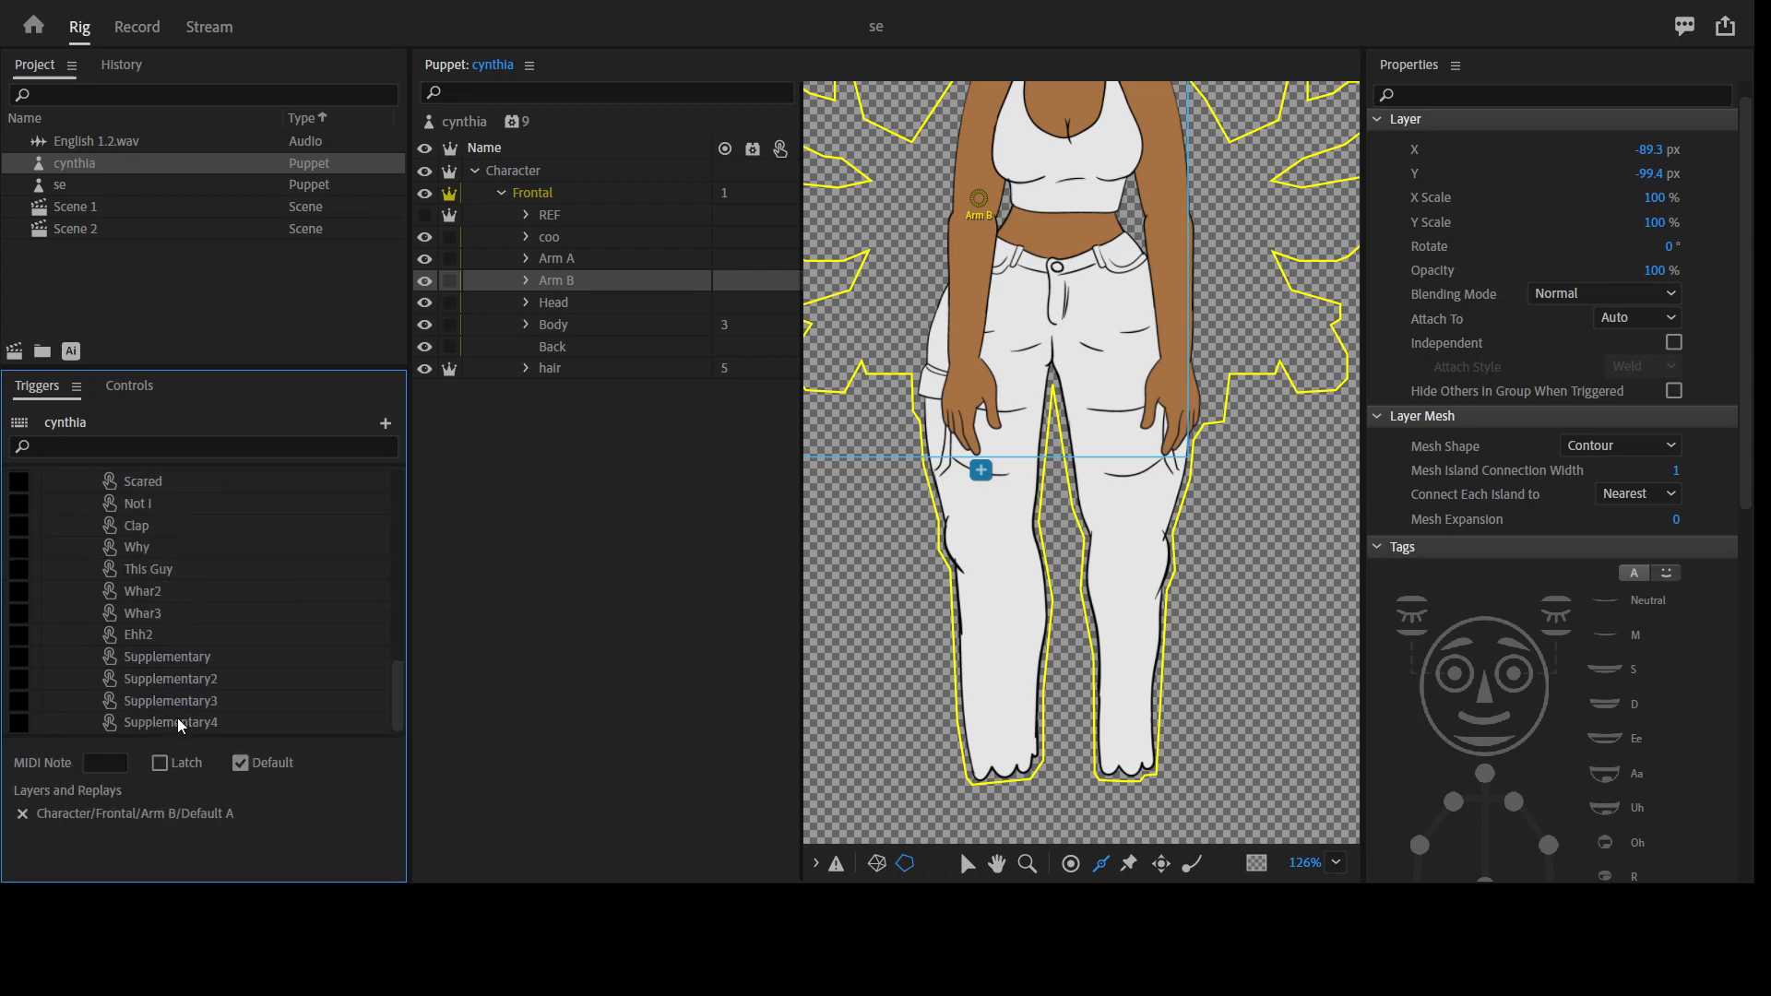
left_click(166, 762)
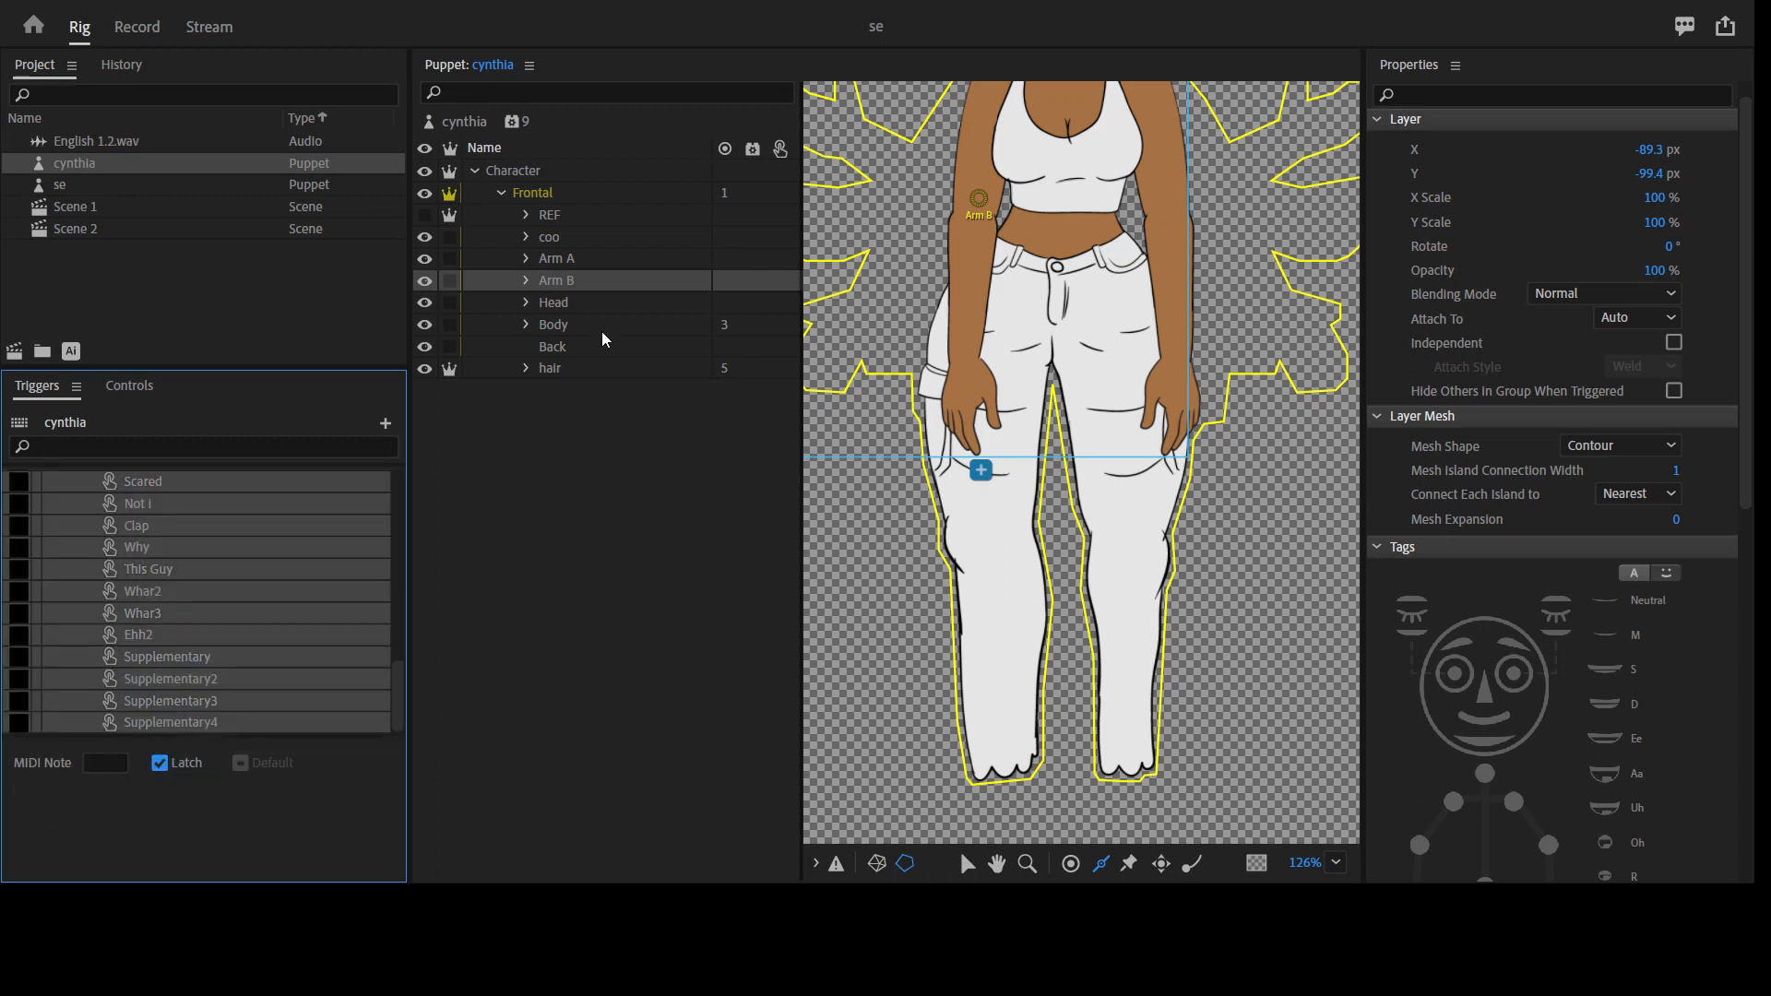
Add the Cycle Layers behavior to the Stop through Supplementary4 groups of both Arm A and Arm B
left_click(529, 281)
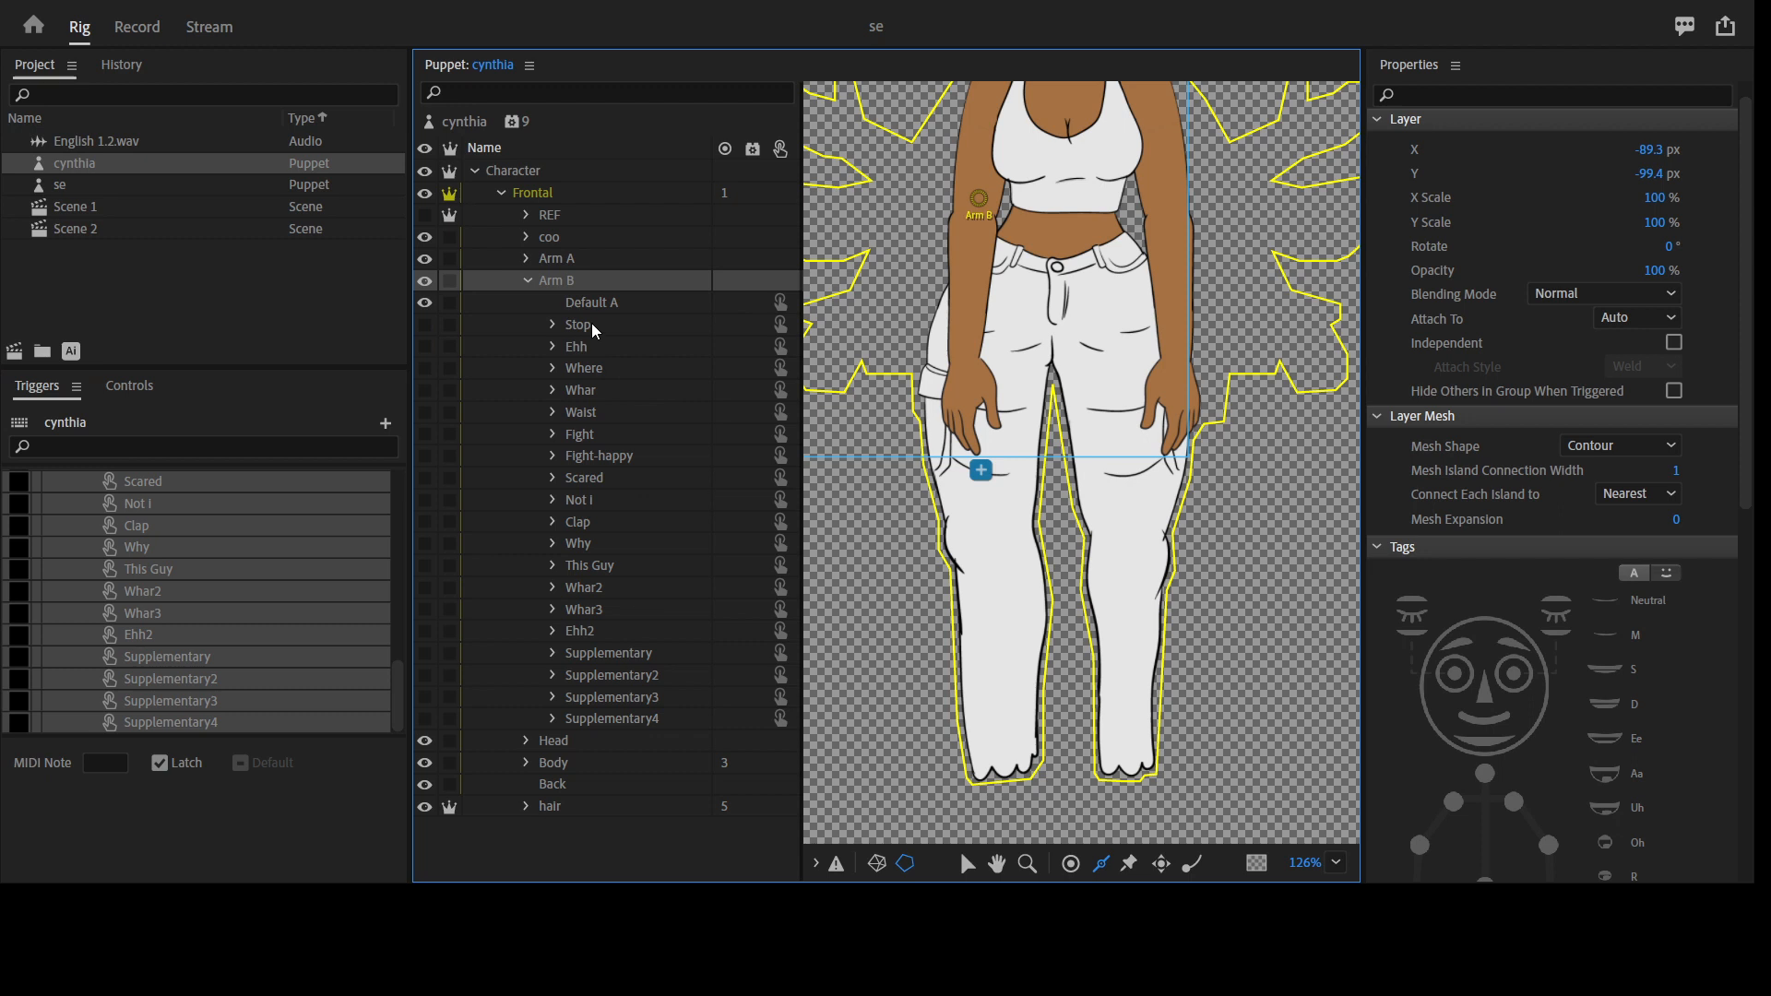
left_click(591, 323)
left_click(623, 718, "shift")
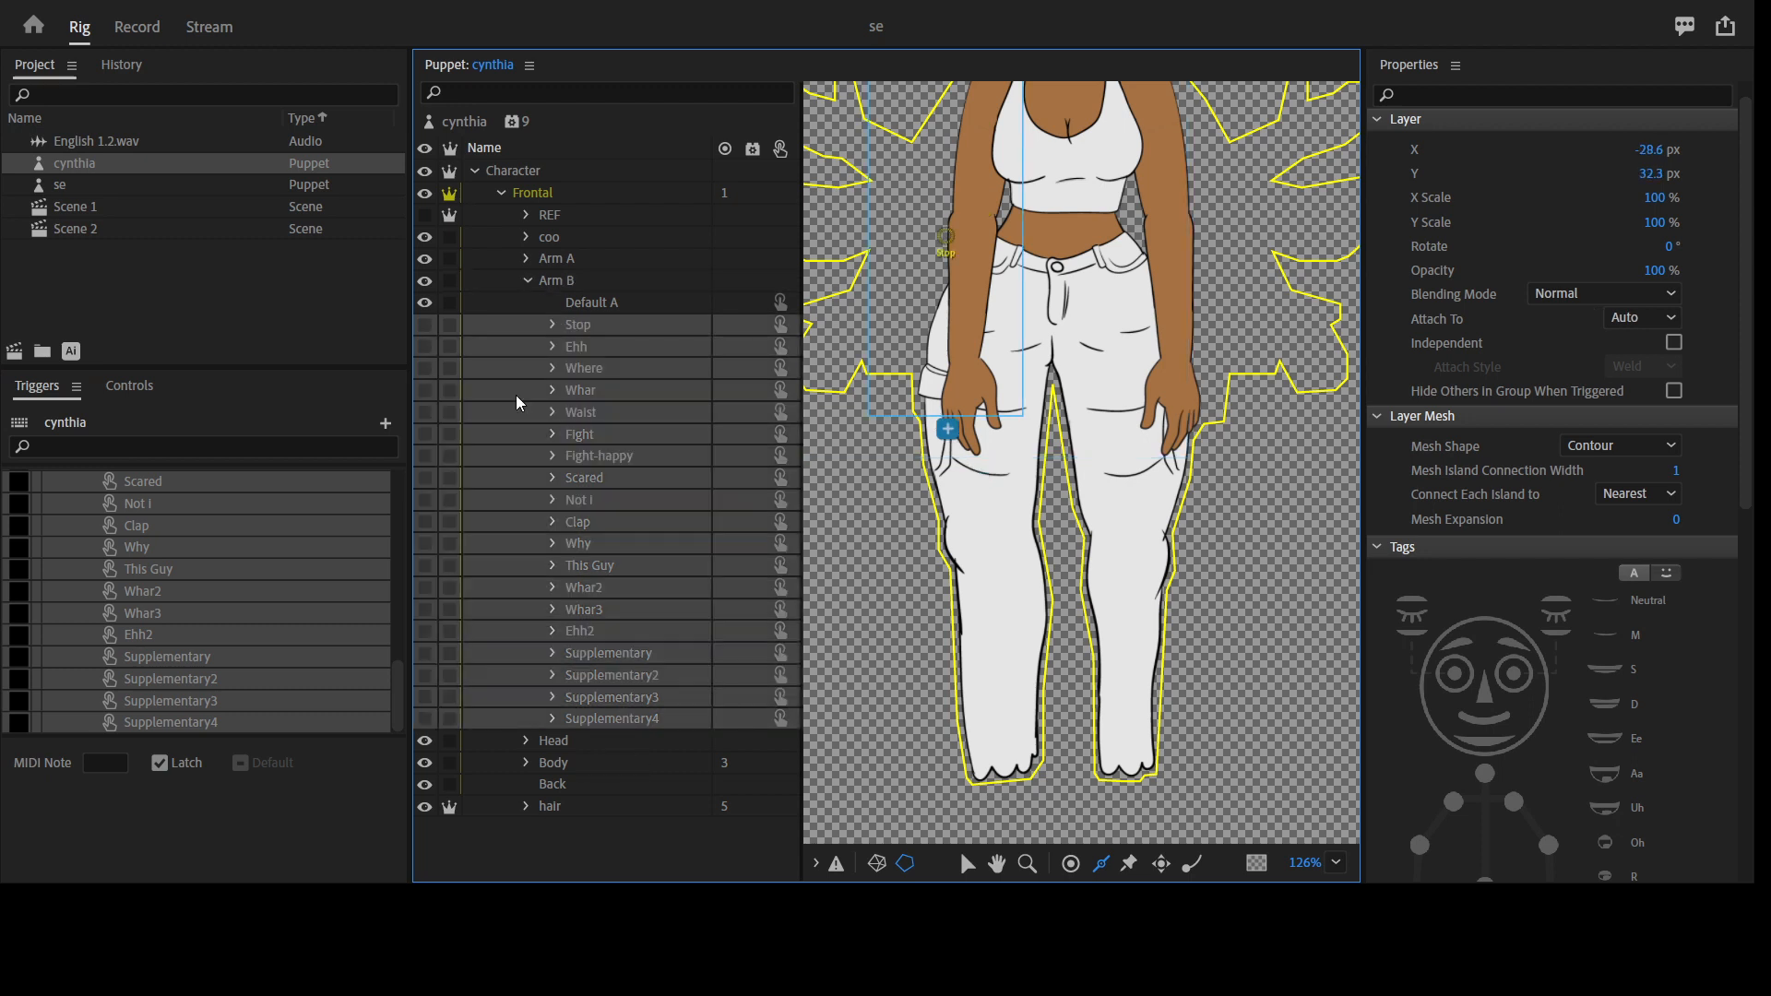
left_click(526, 259)
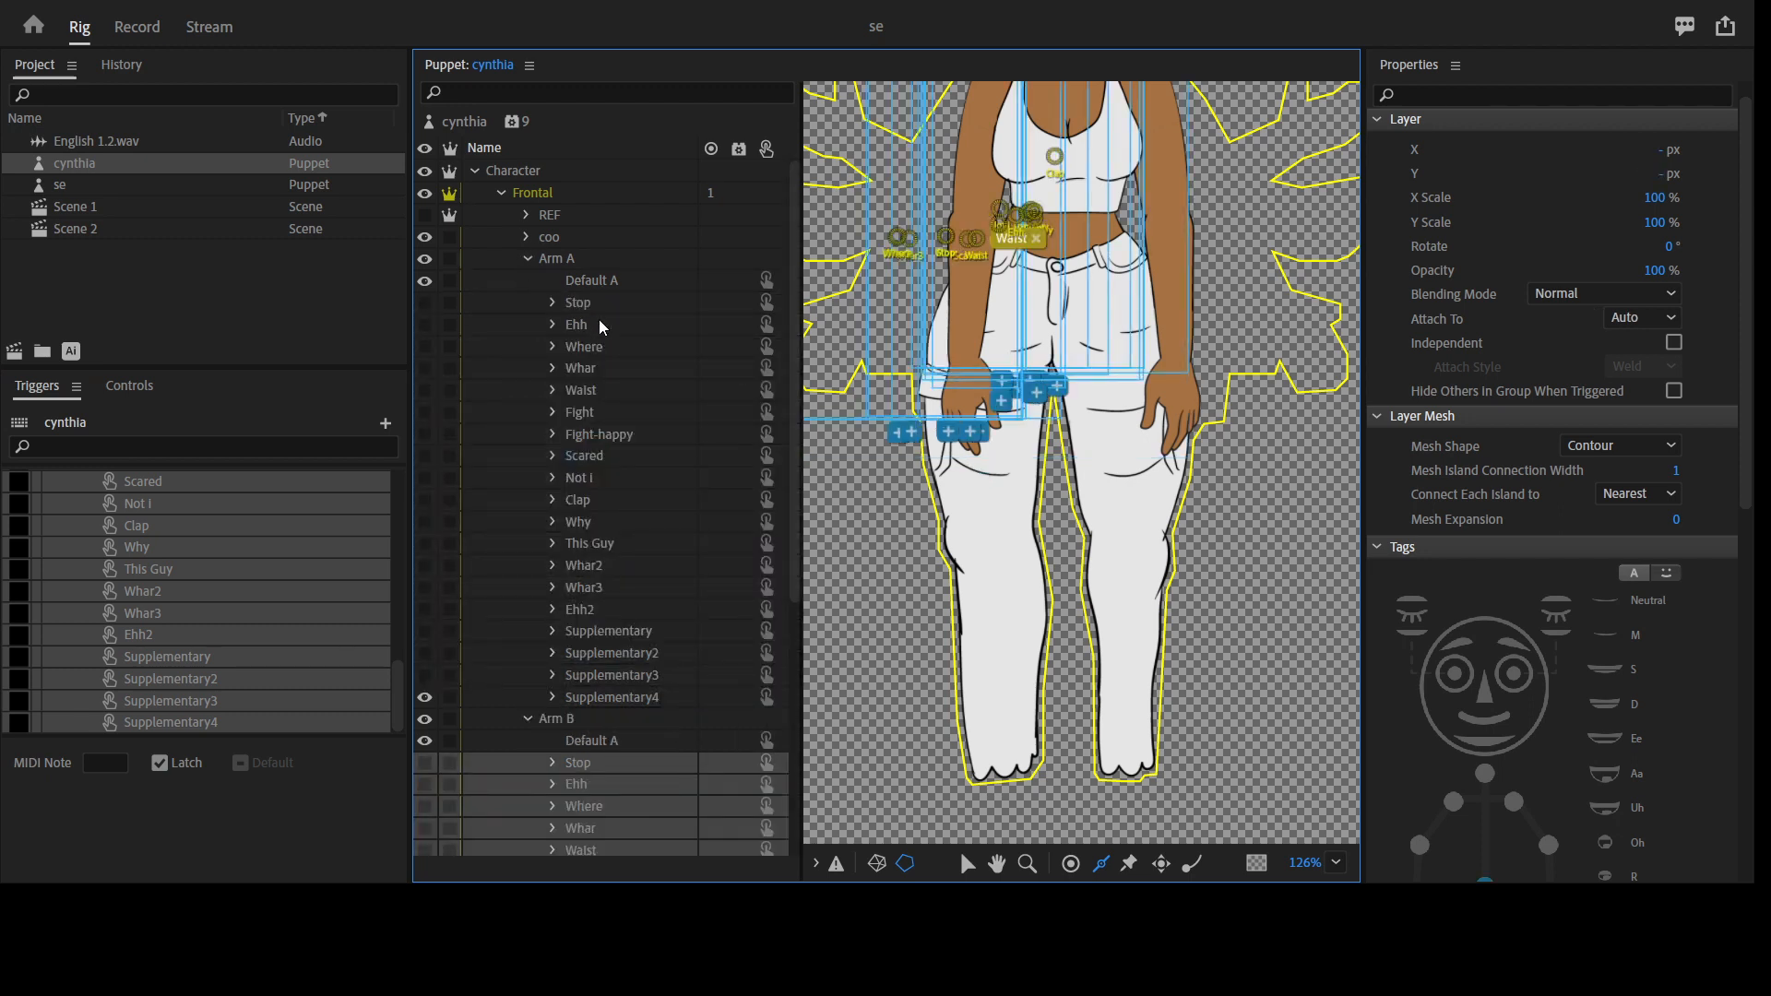
left_click(601, 308, "ctrl")
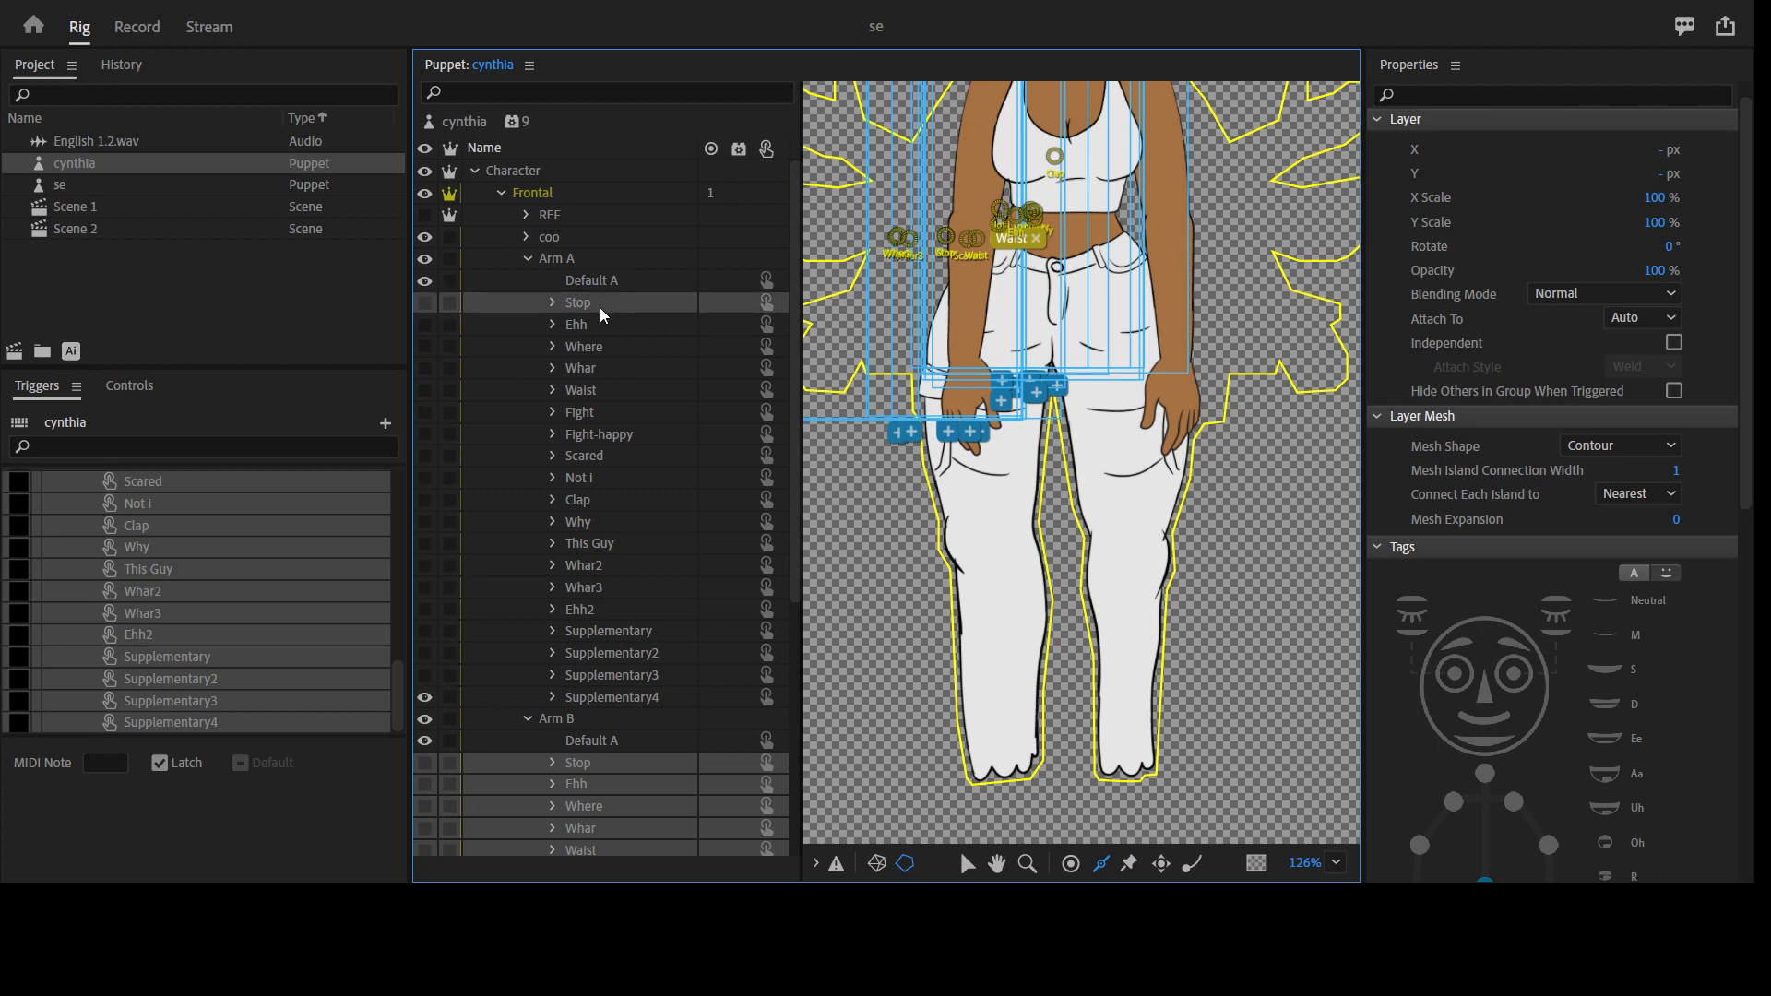
left_click(613, 696, "shift")
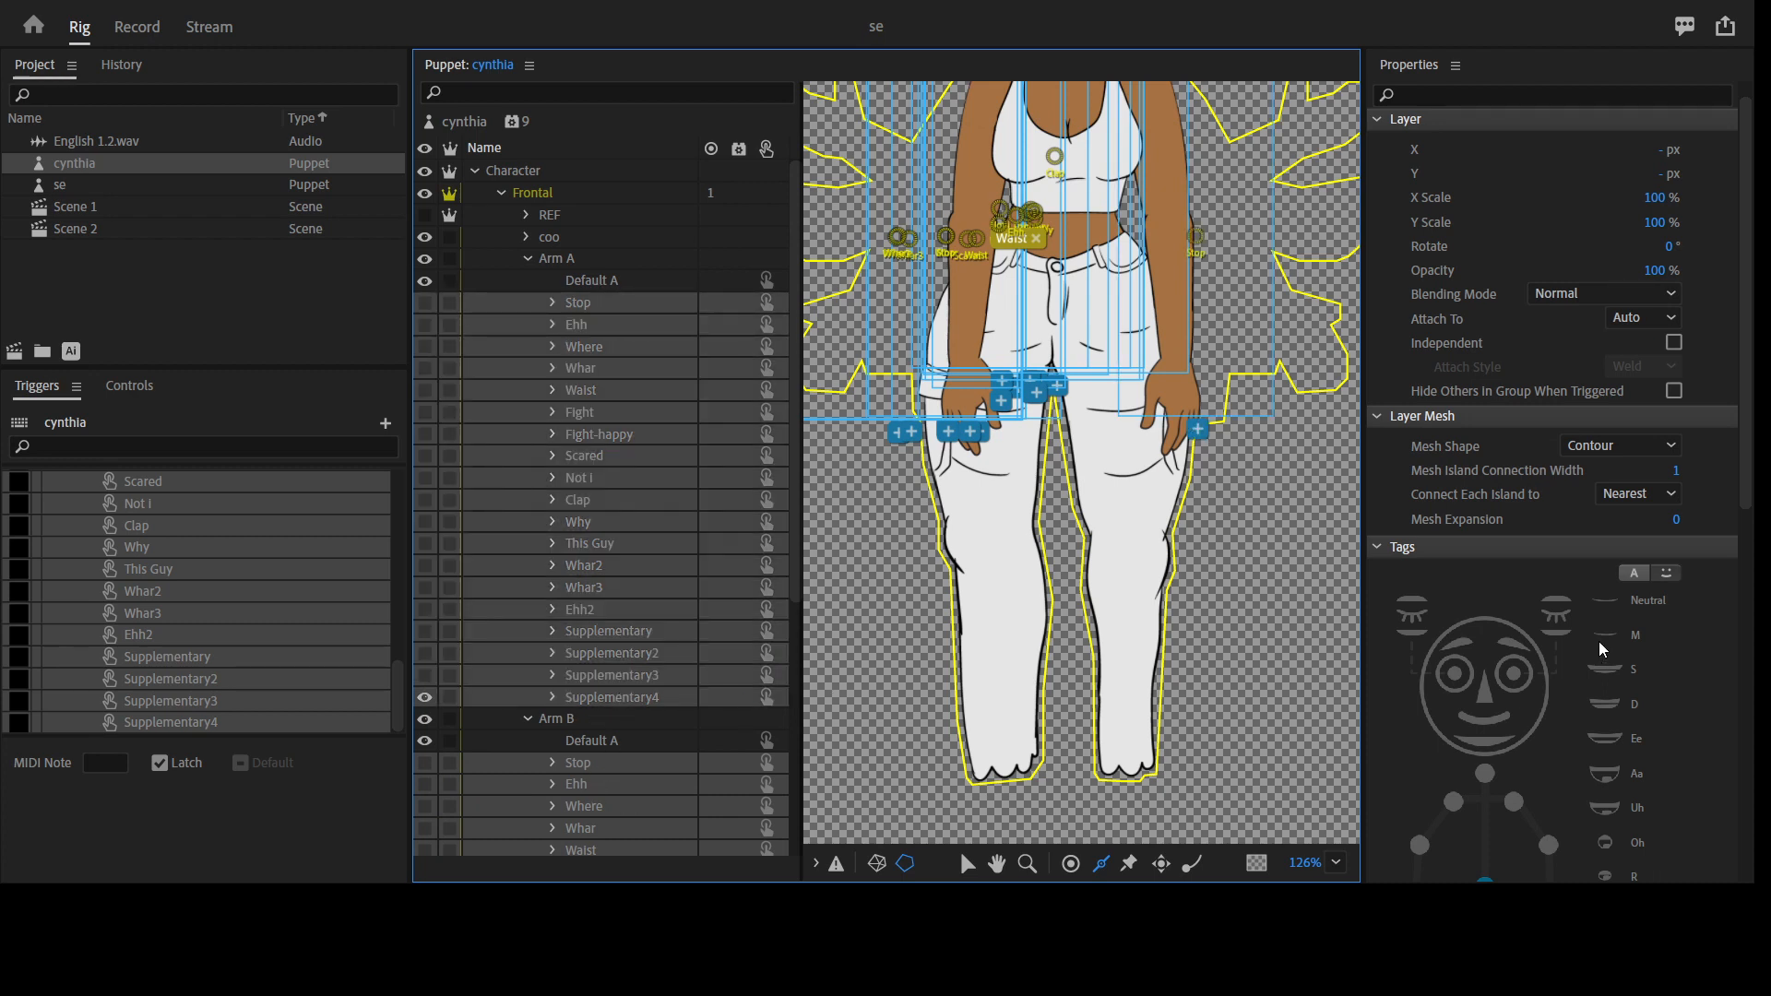
scroll(1611, 638, "down", 8)
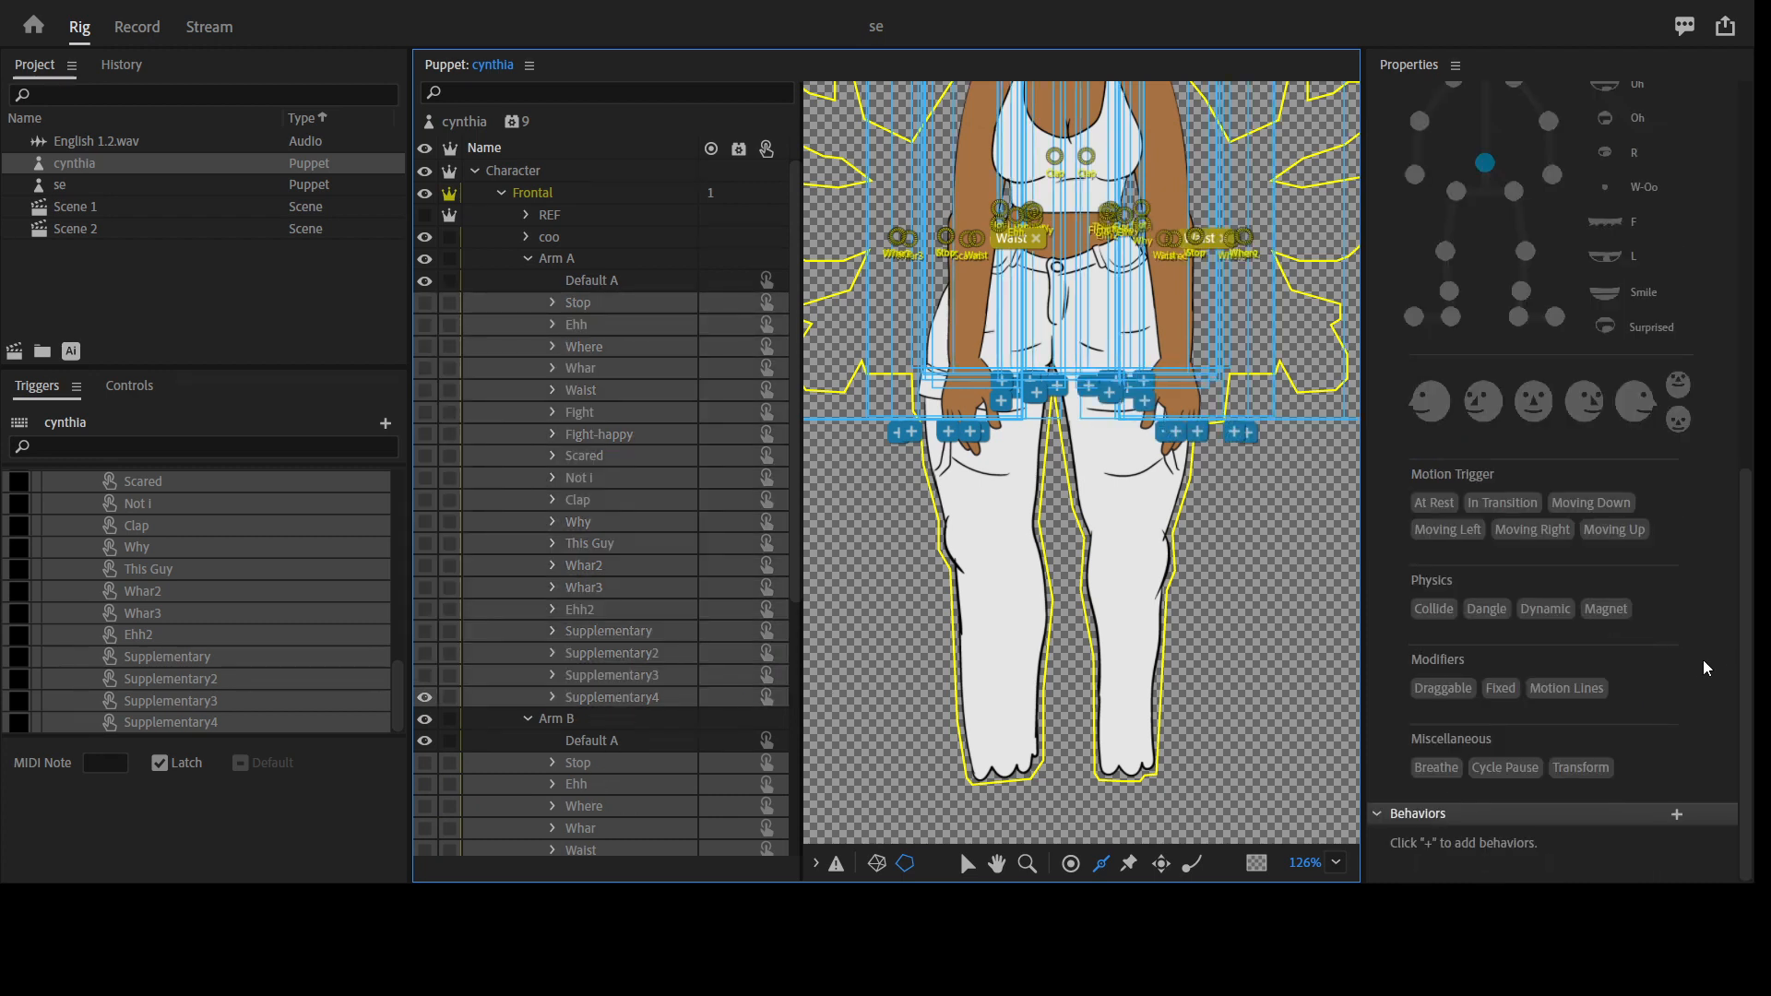
left_click(1677, 816)
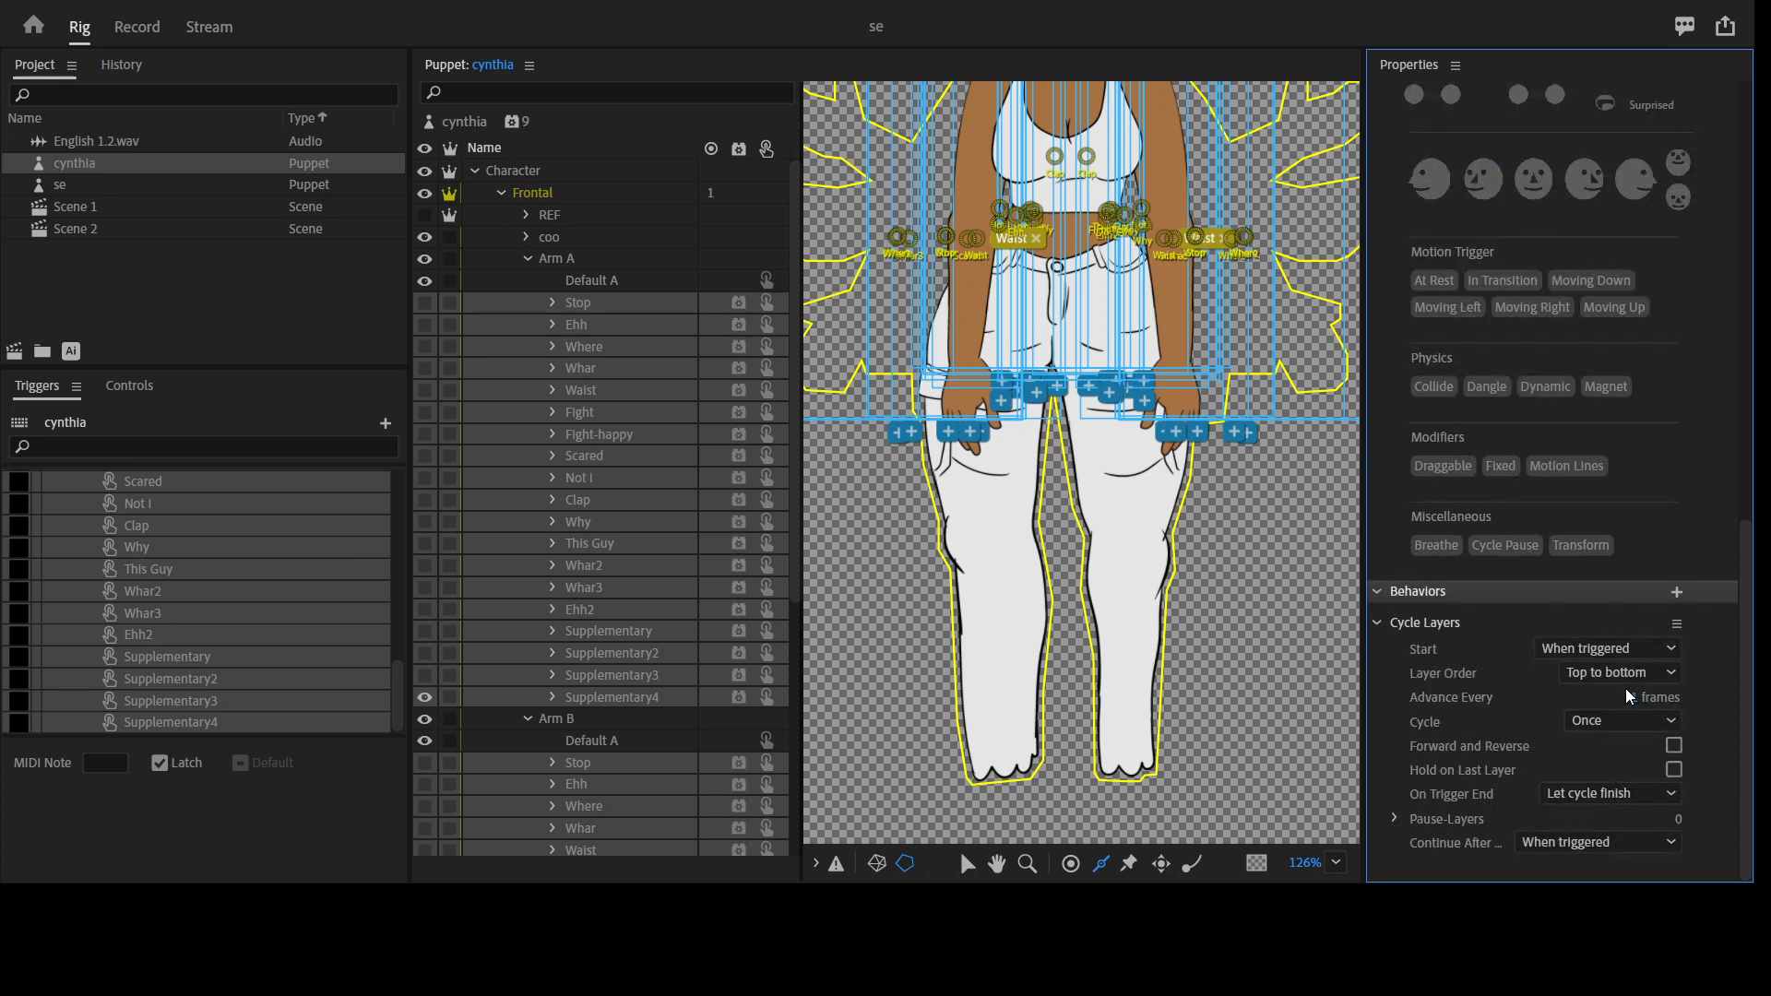
Set Cycle Layers to advance every 2 frames and enable both Forward and Reverse and Hold on Last Layer
left_click(1634, 699)
type("2")
key("Return")
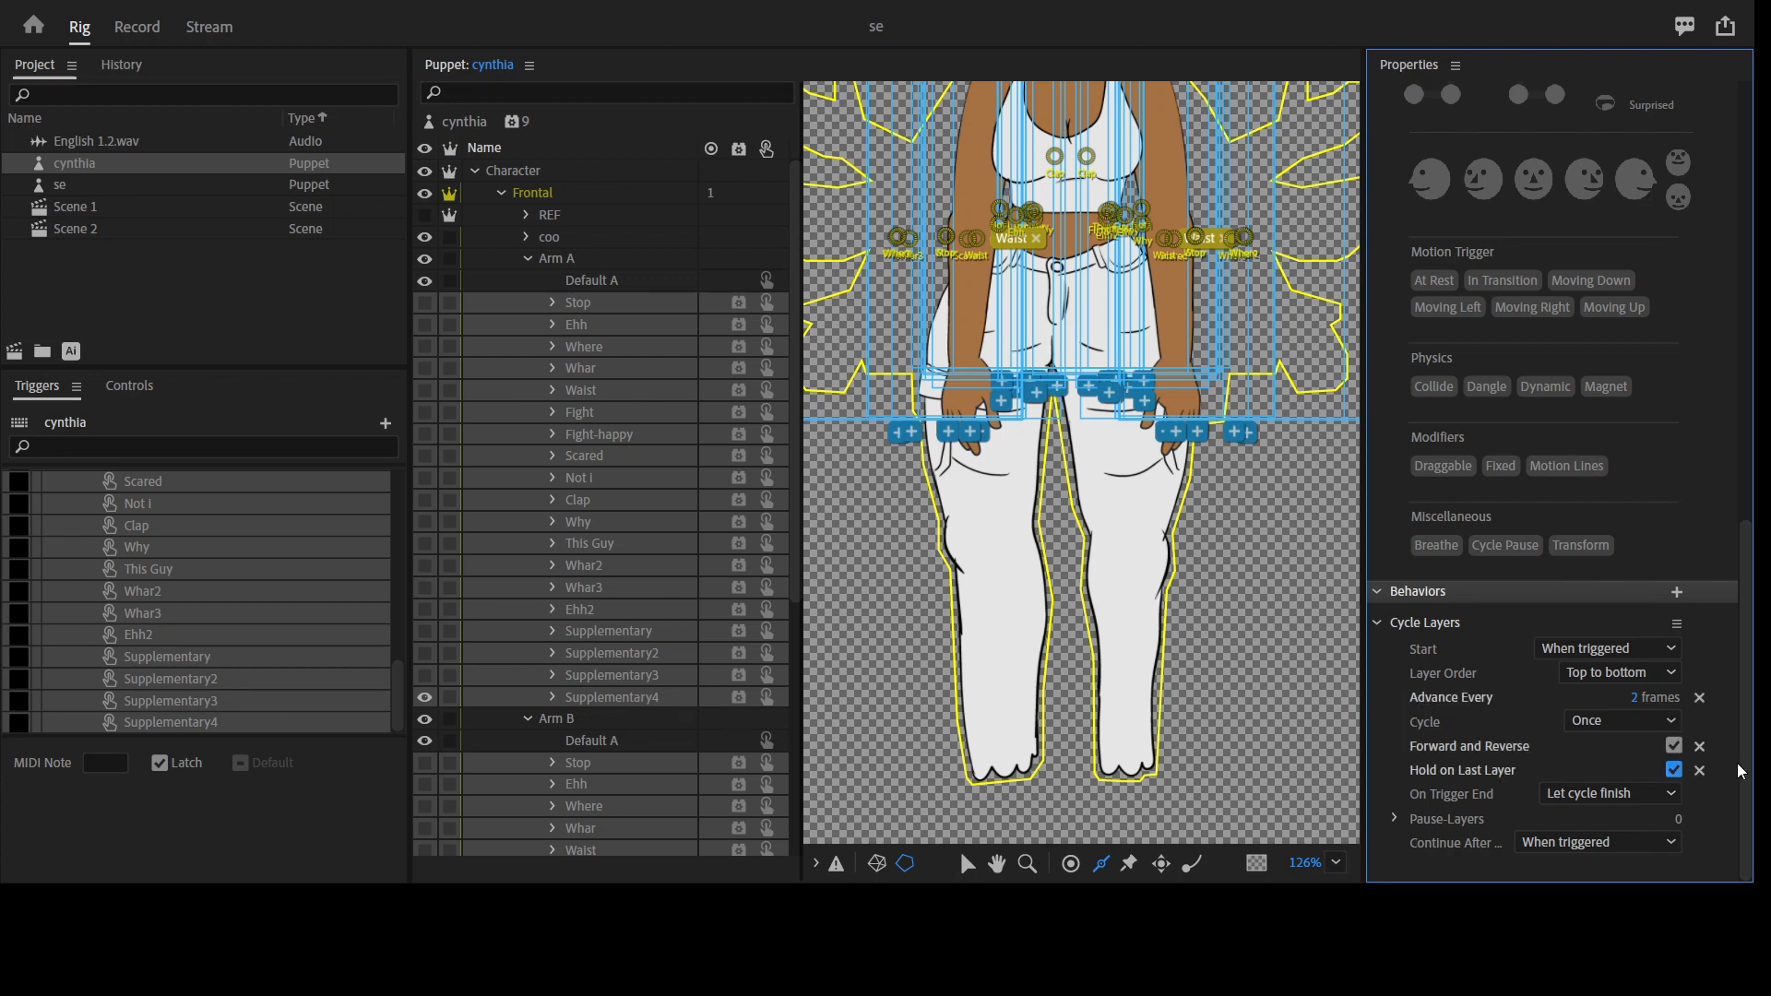
left_click(528, 260)
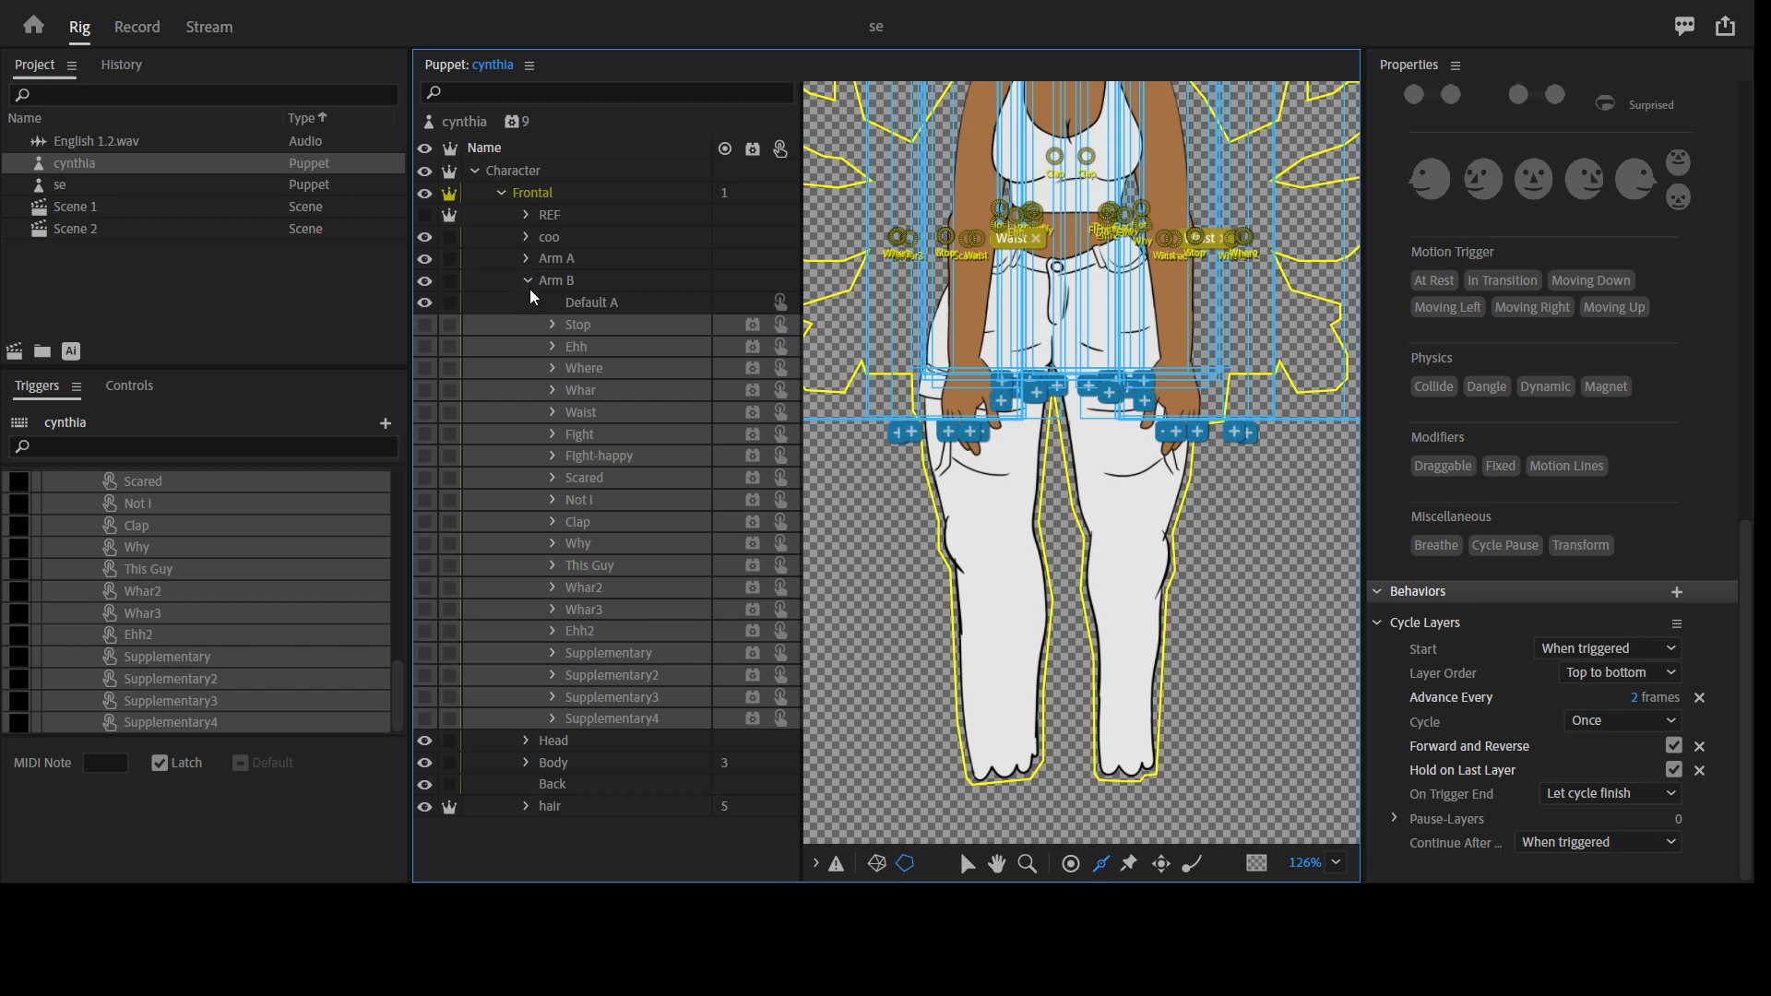
left_click(528, 281)
Make Arm A's Default A layer independent and move its origin handle to the shoulder
left_click(527, 260)
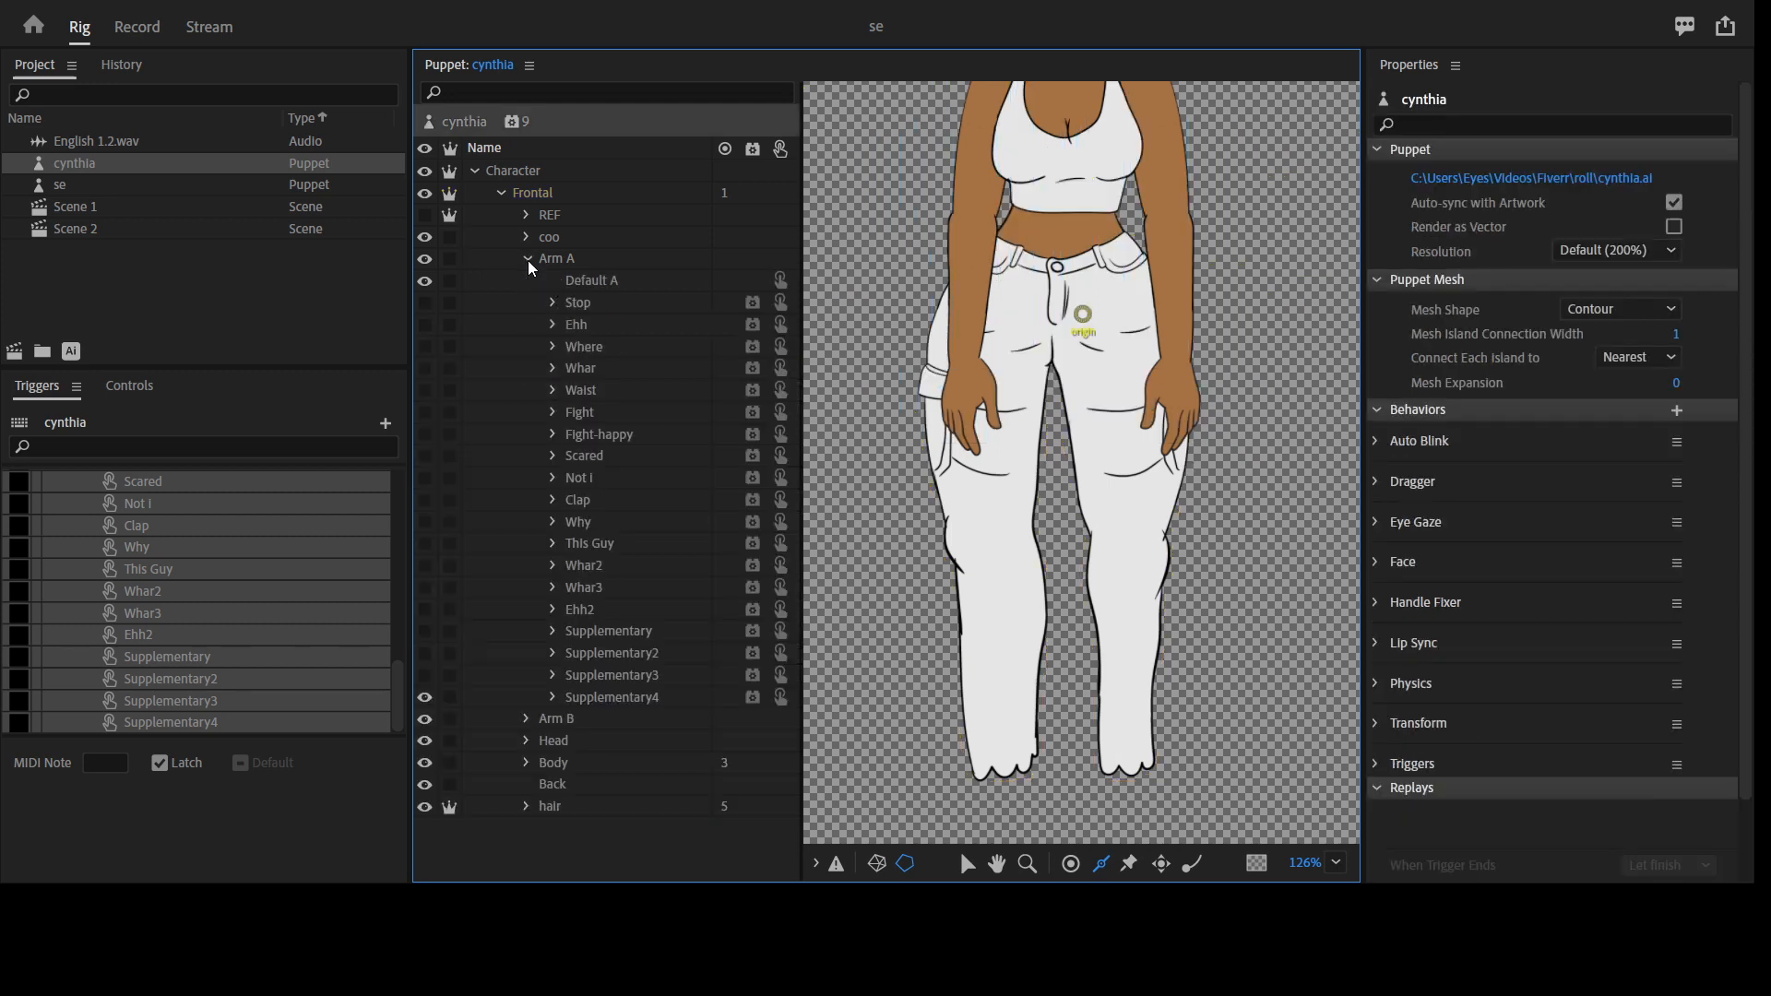
left_click(604, 286)
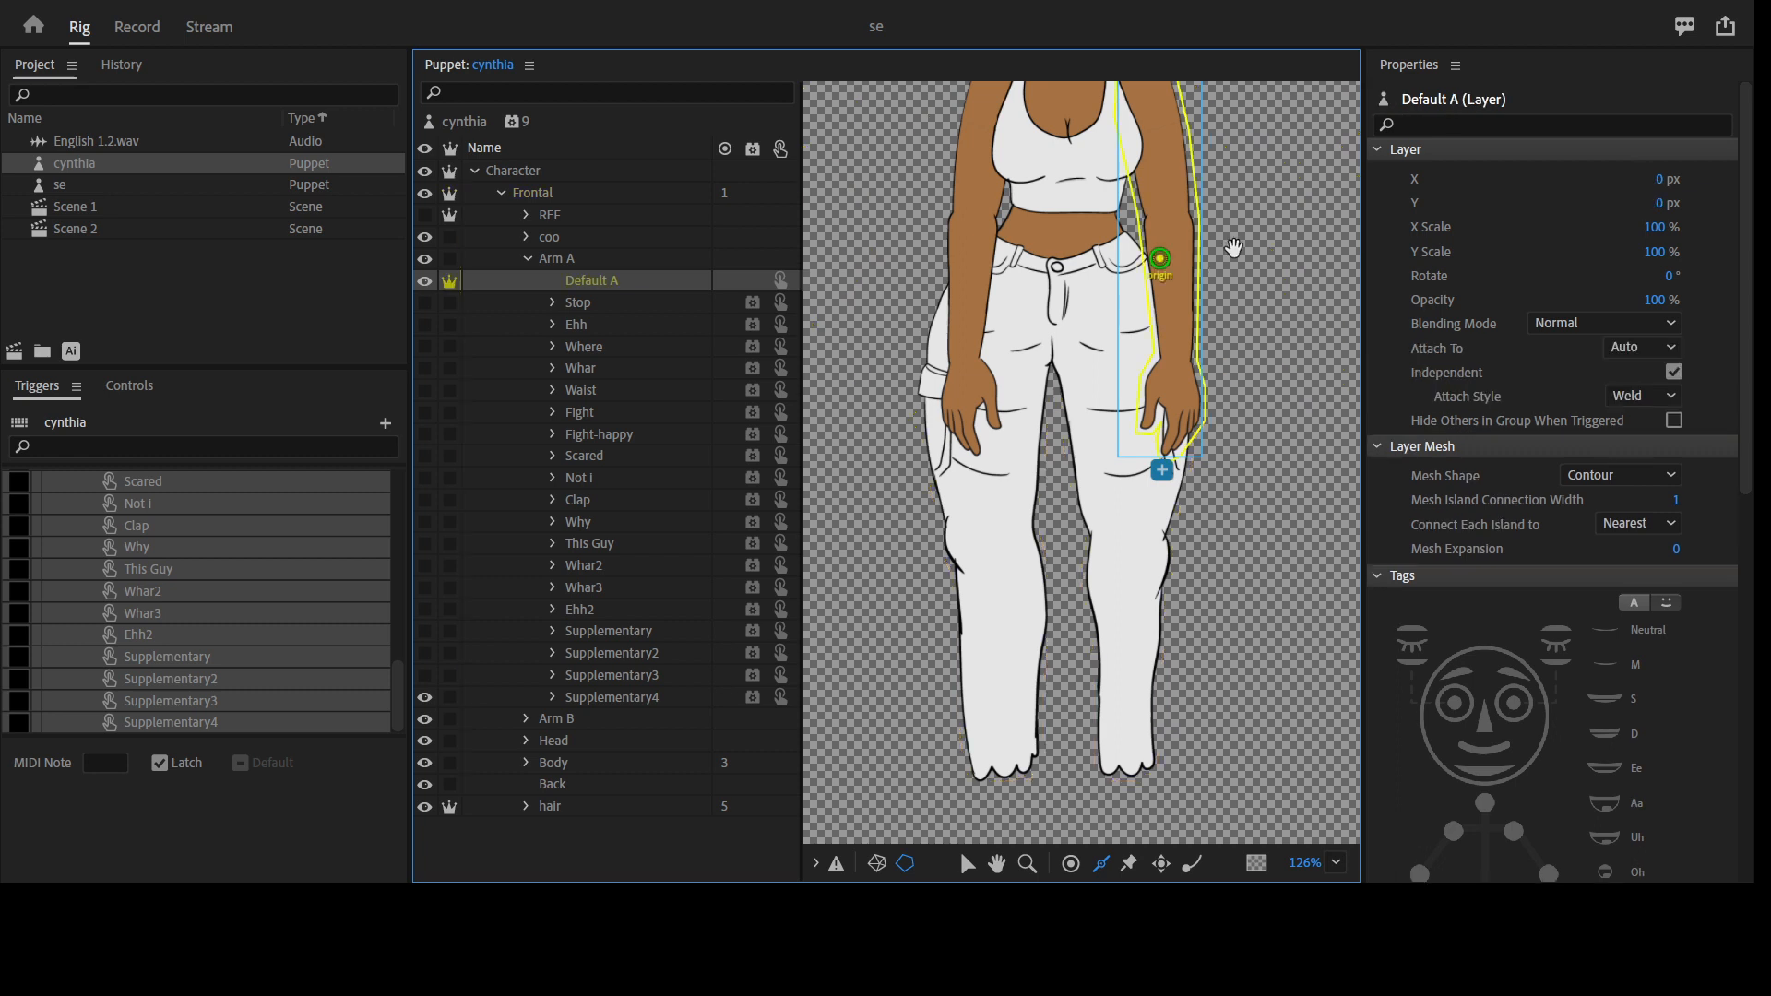
mouse_move(1231, 255)
left_mouse_down()
mouse_move(1255, 414)
mouse_move(1166, 242)
left_mouse_up()
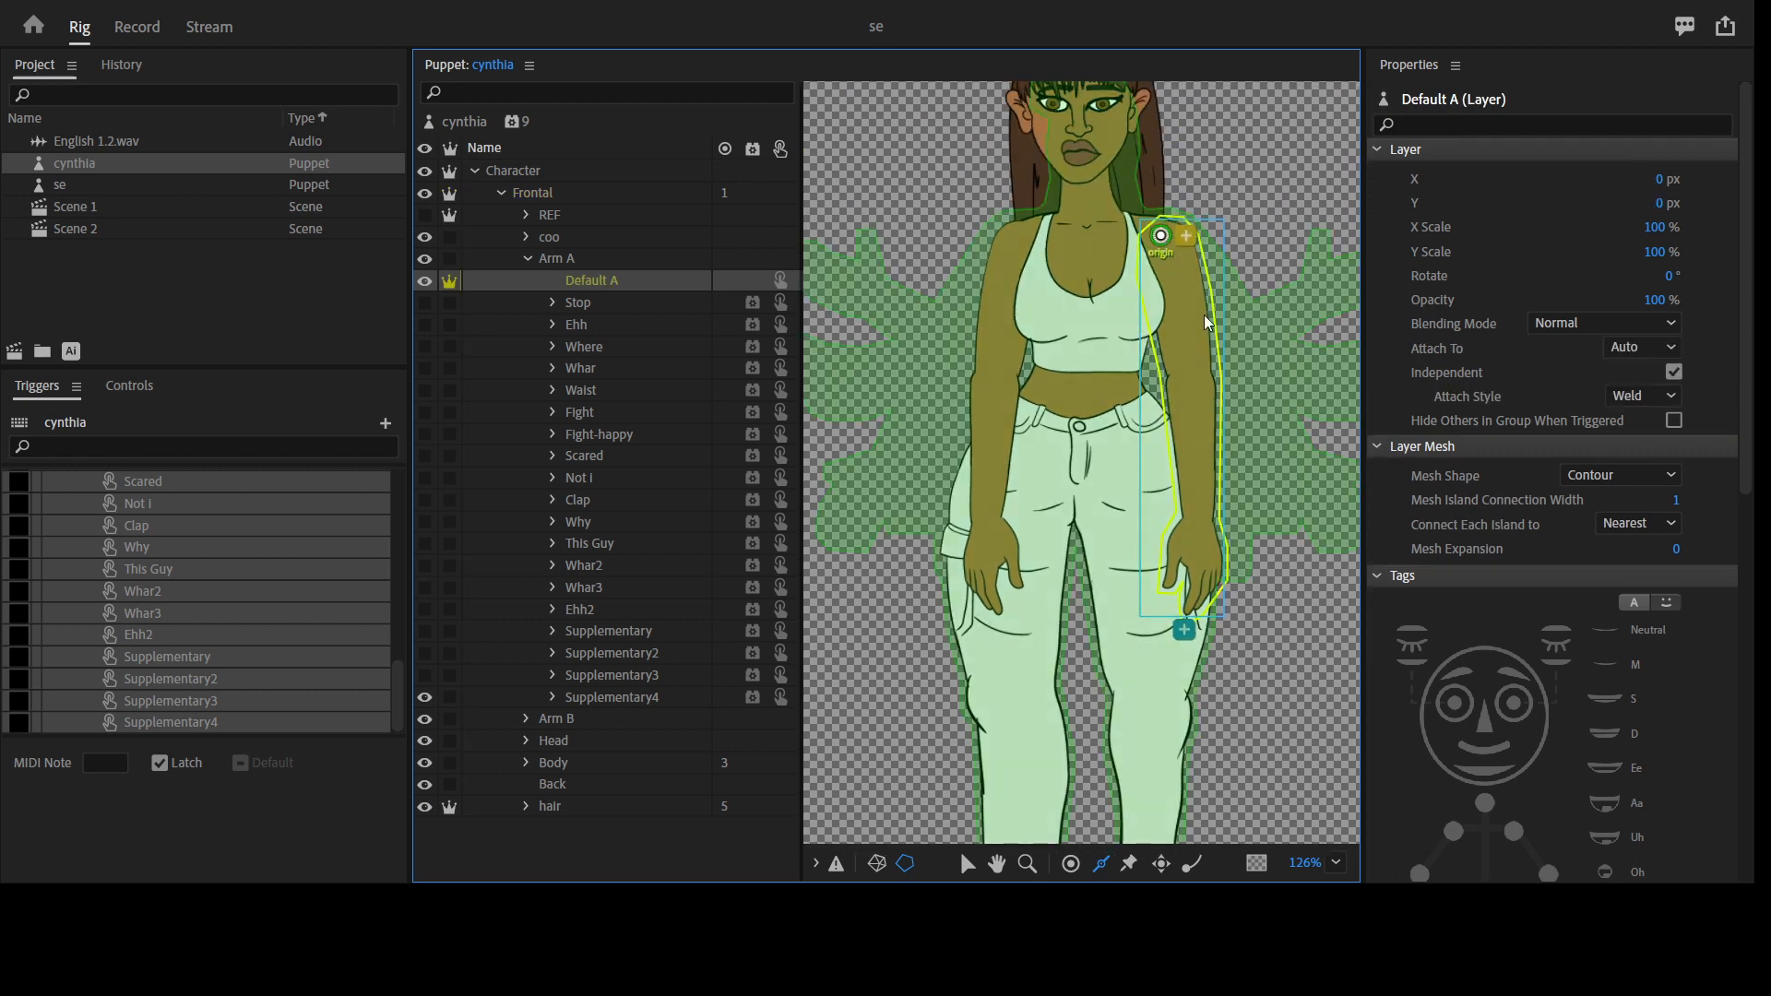
Pin the Default A arm at the shoulder and draw sticks along its upper arm and forearm
left_click(1127, 867)
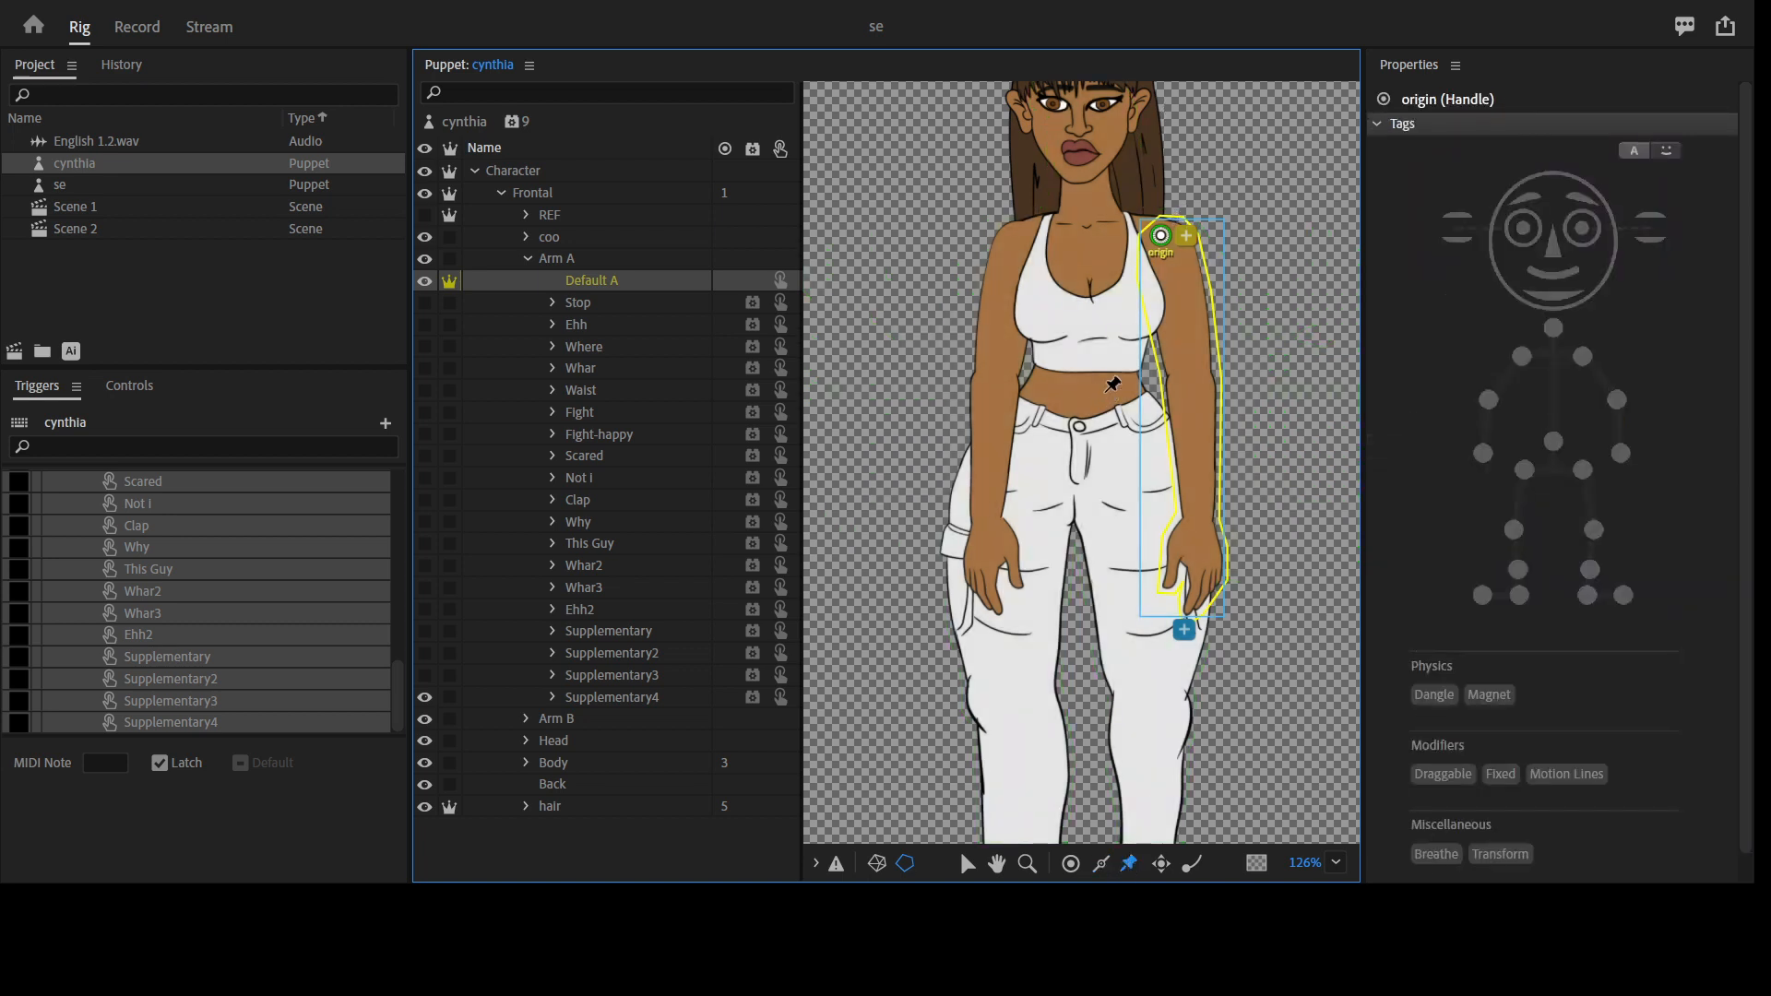
left_click(1174, 223)
left_click(1101, 864)
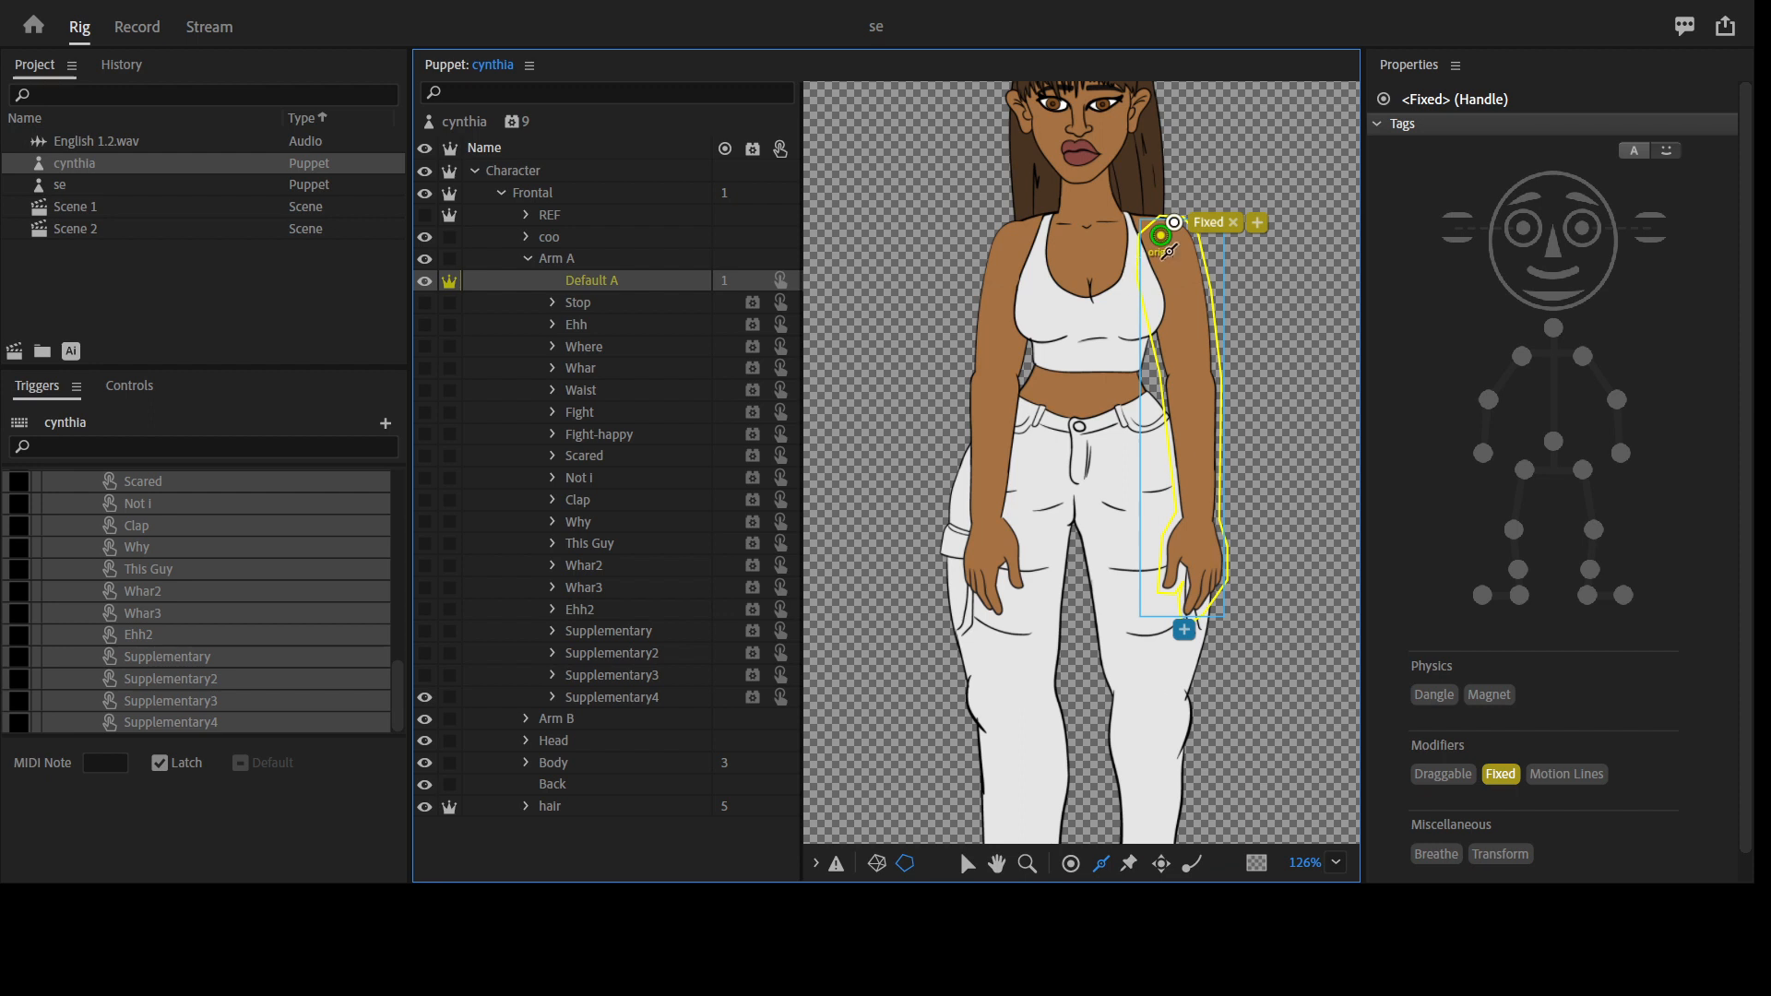
left_click_drag(1185, 306, 1199, 558)
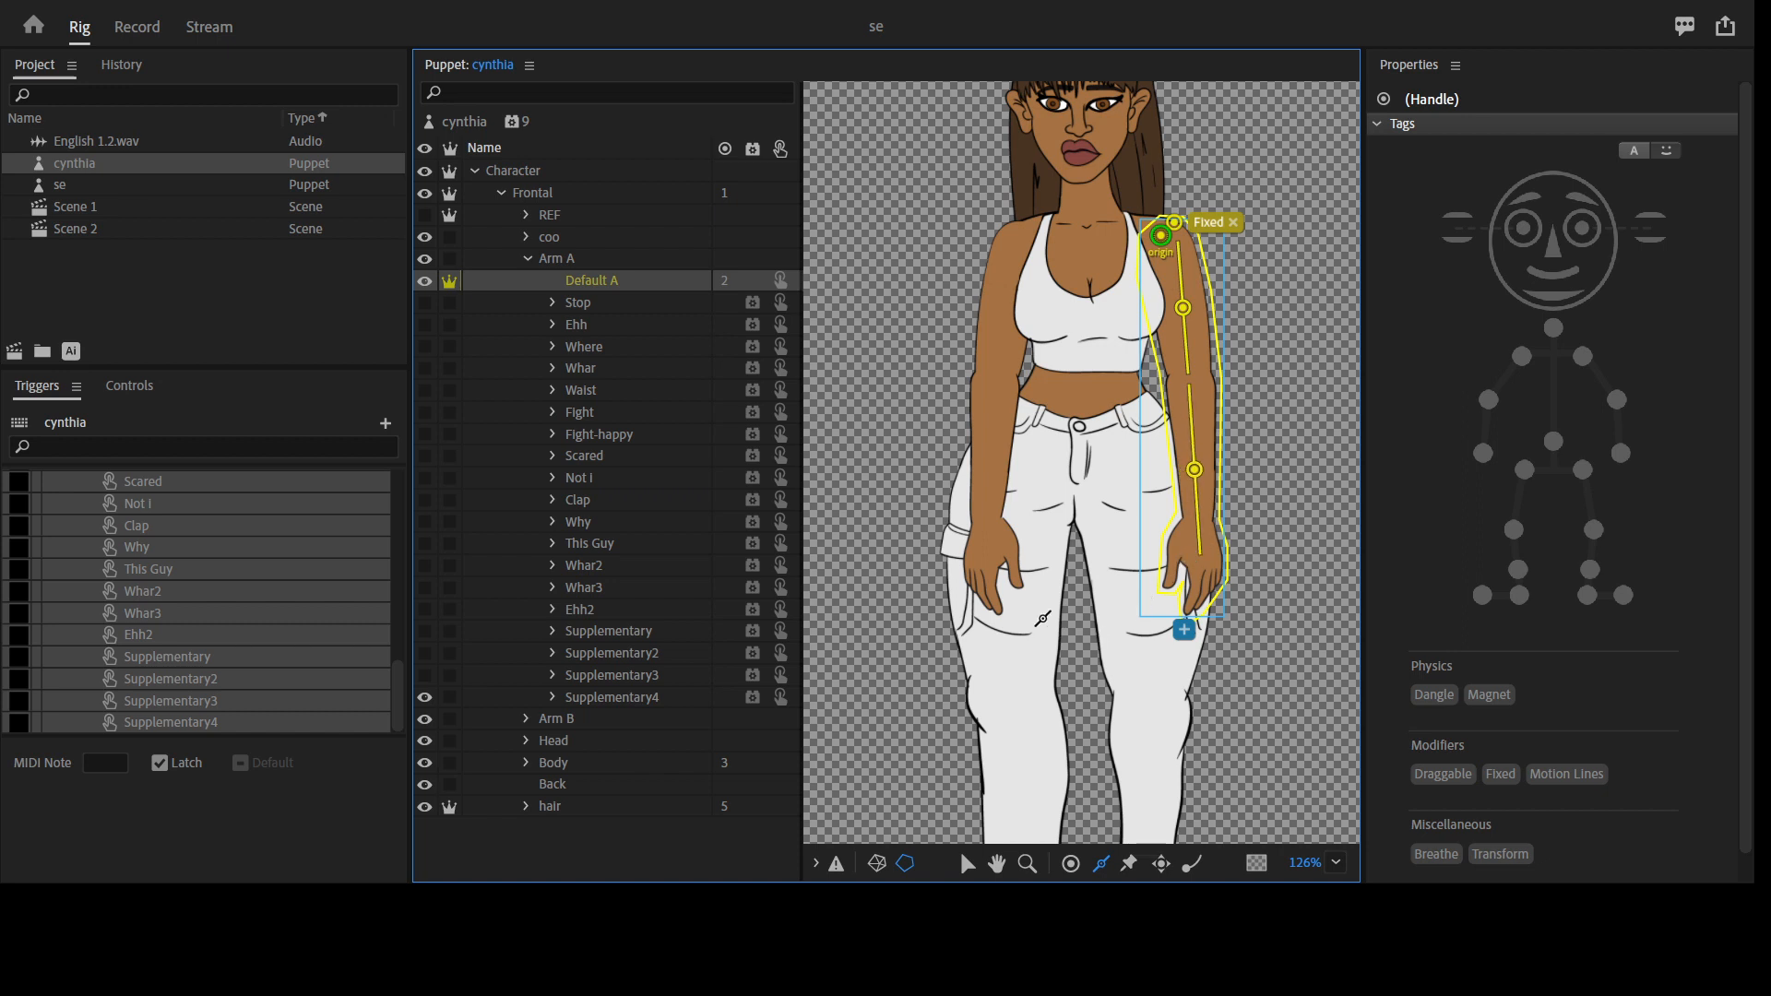
Add handles at the elbow and hand of Arm A's Default A layer and tag both Draggable
left_click(1070, 864)
left_click(1461, 784)
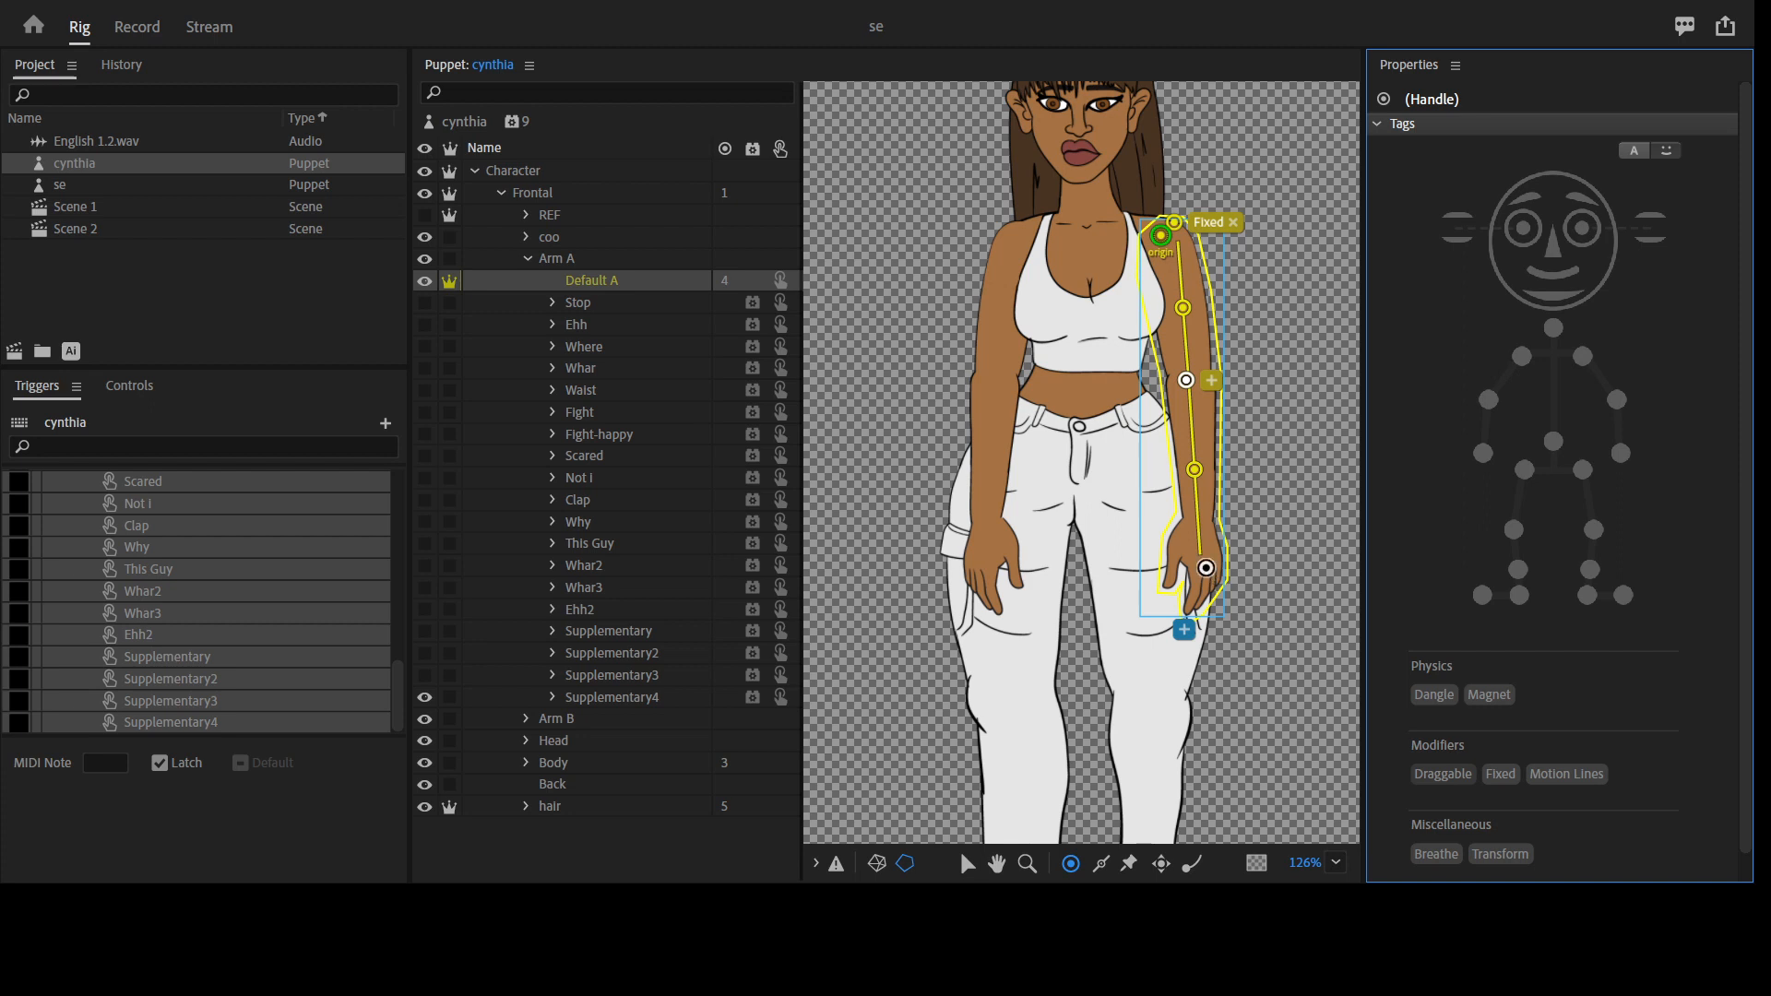
left_click(1446, 780)
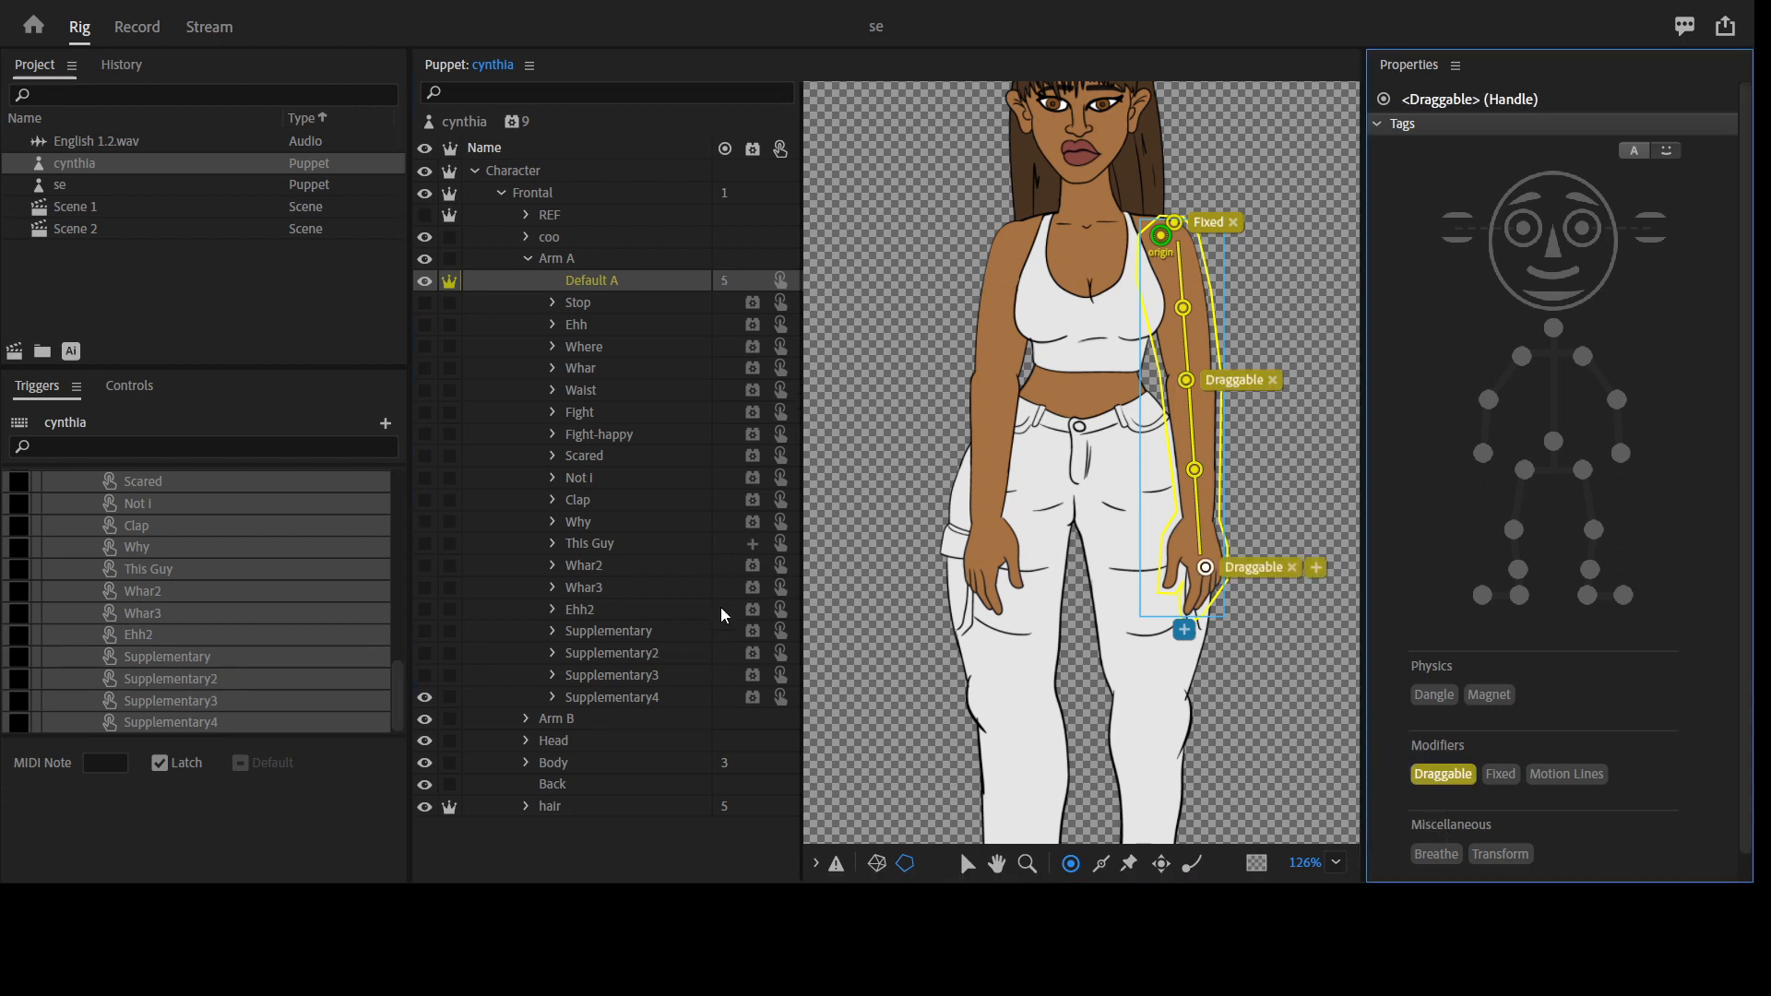
Set the Attach Style of Arm A's Default A layer to Hinge
left_click(531, 260)
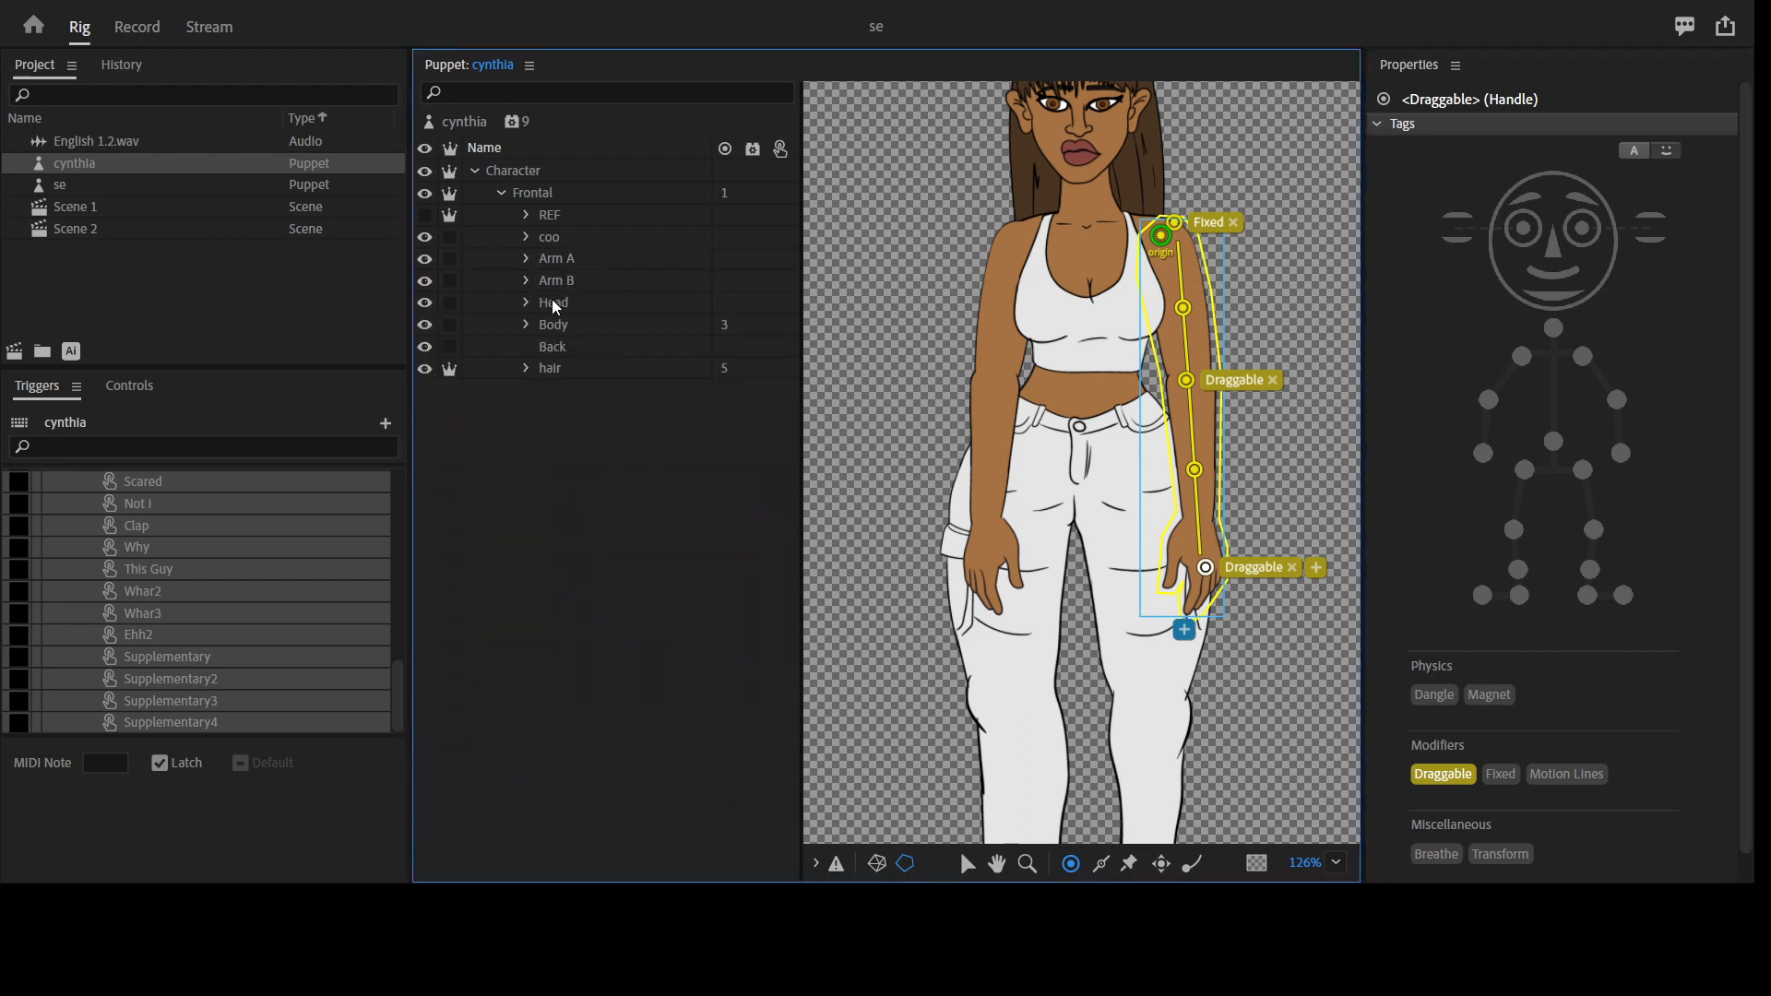
left_click(531, 262)
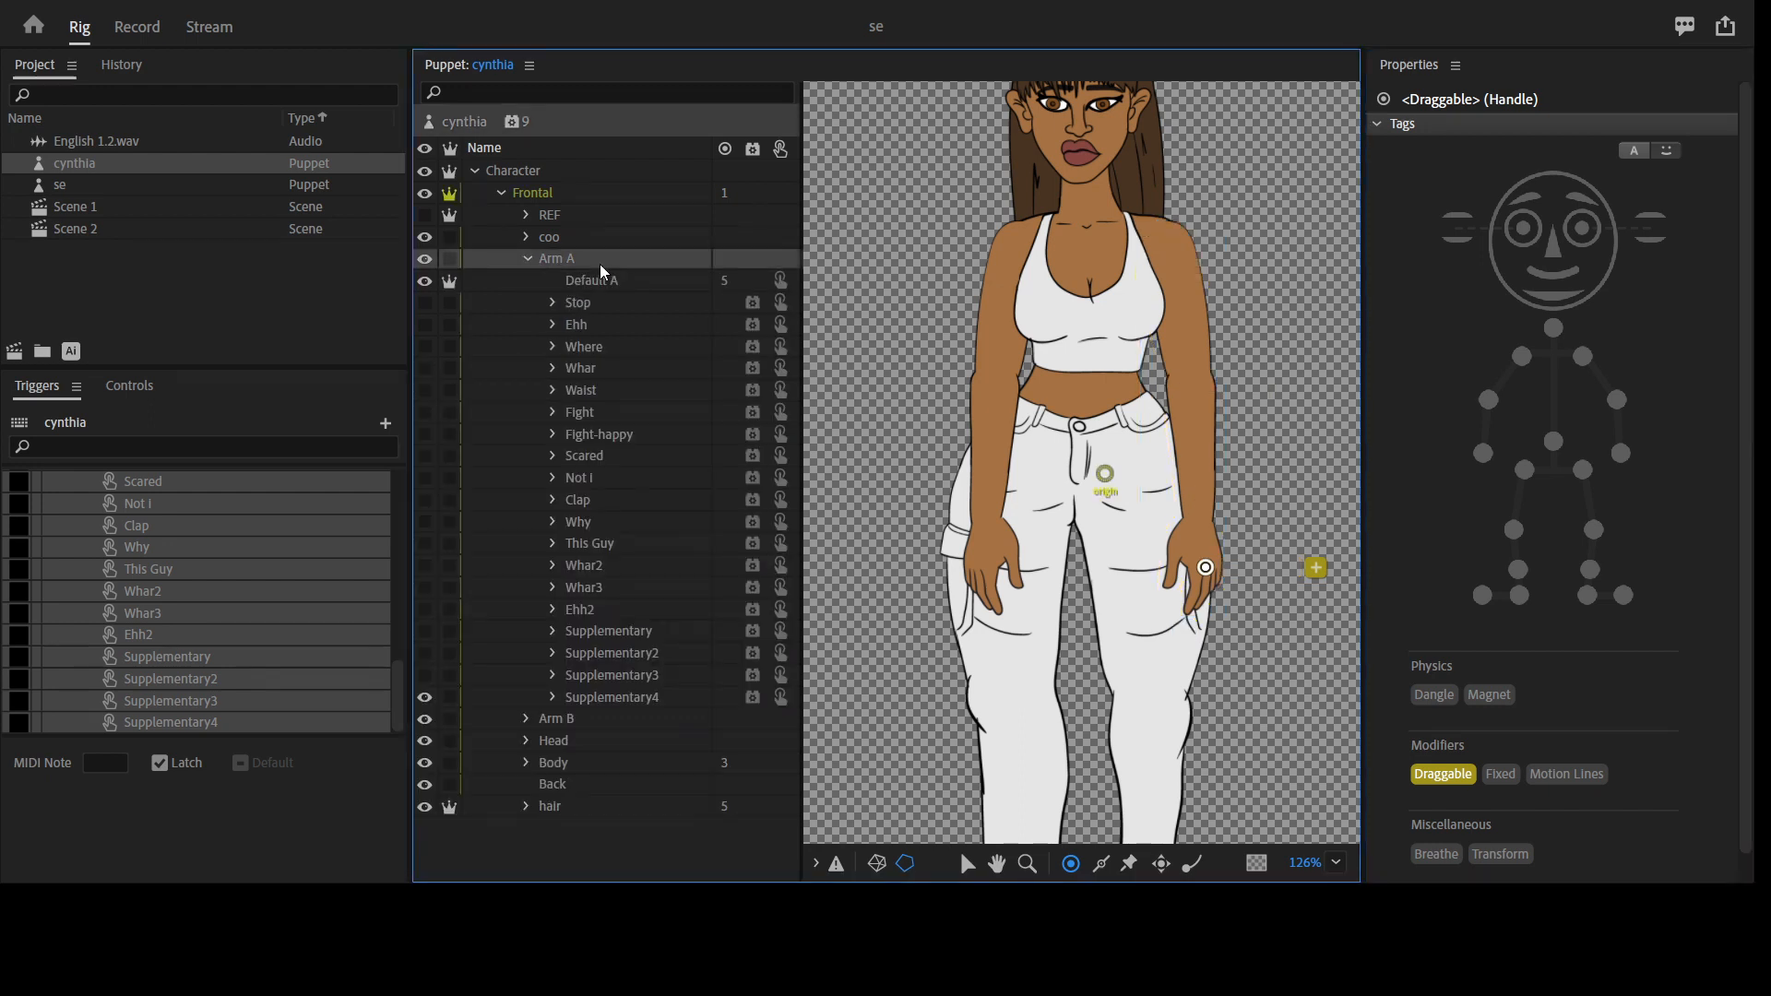
left_click(609, 291)
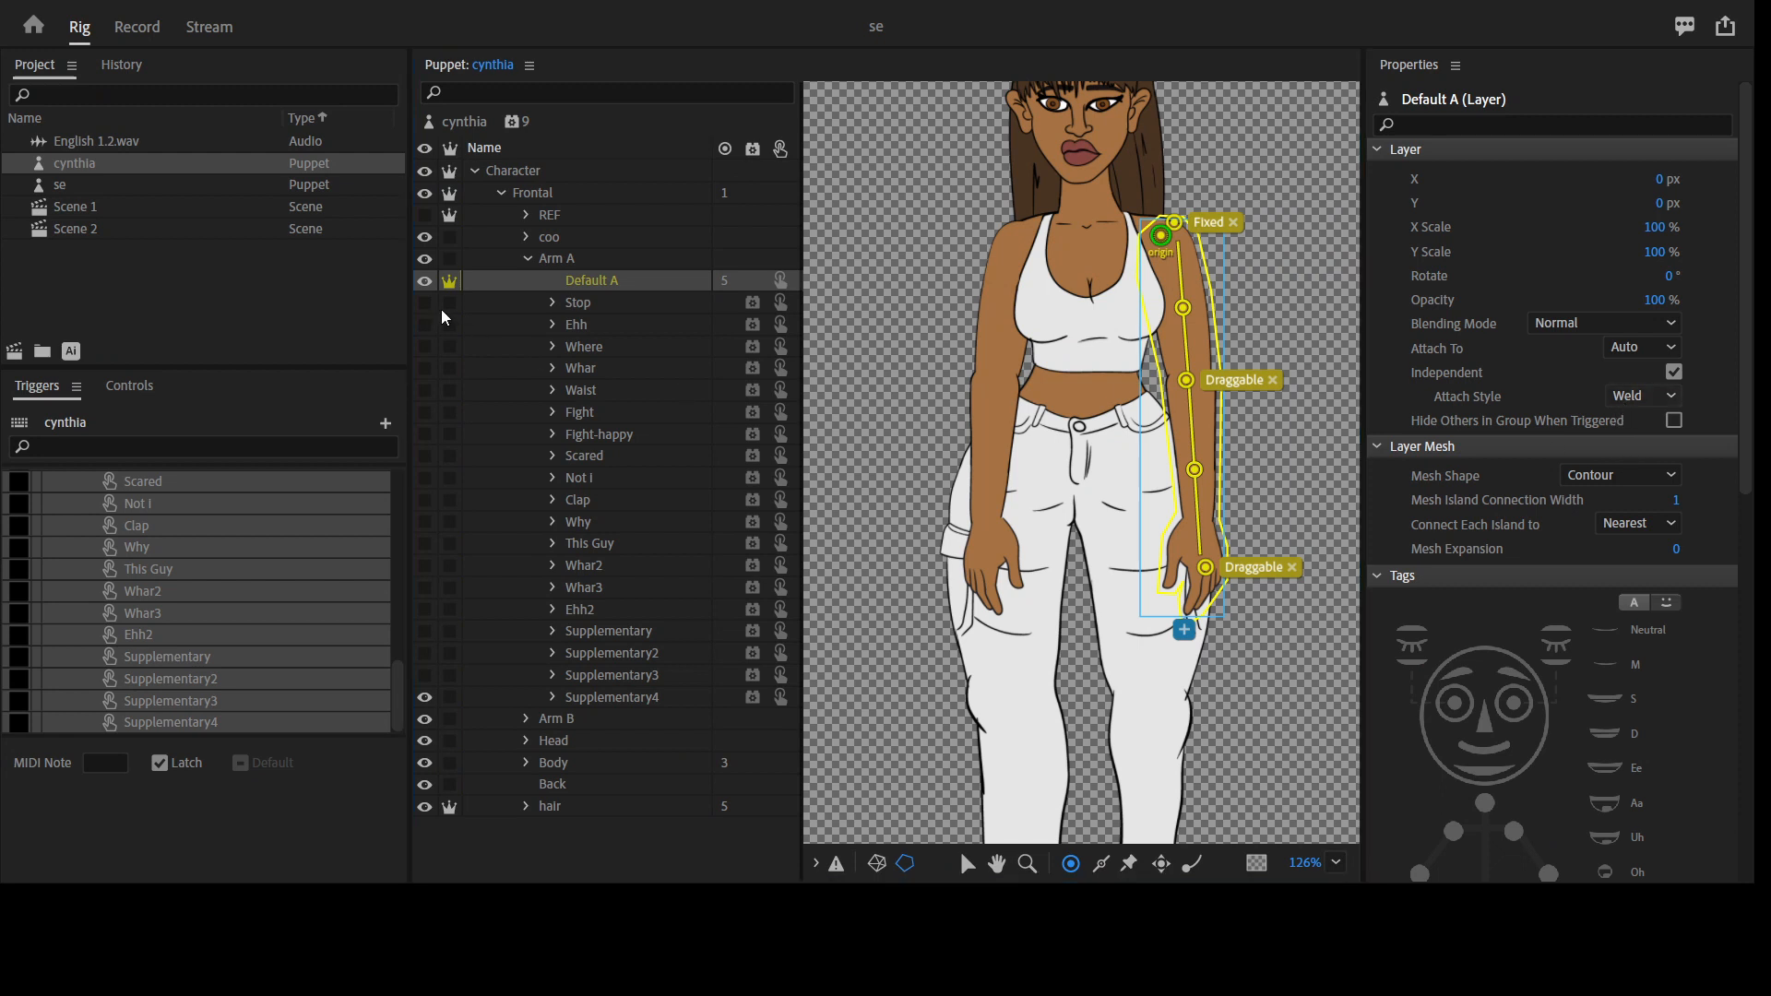
left_click(531, 258)
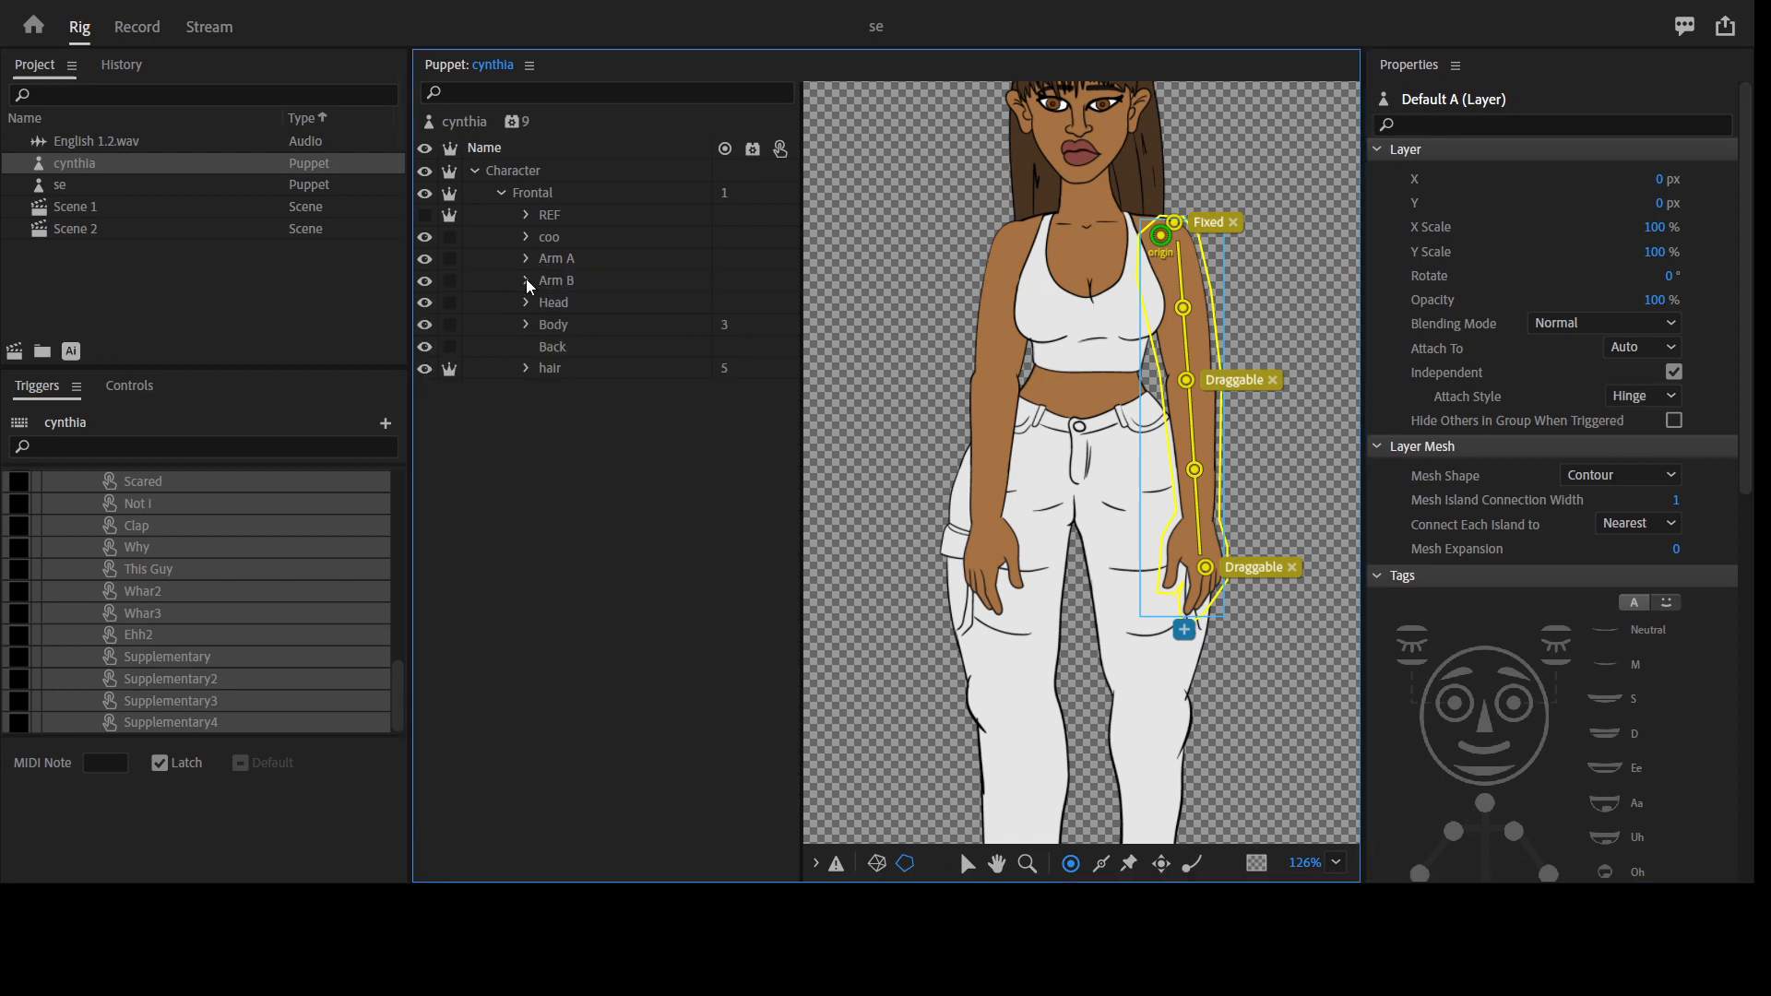
Make Arm B's Default A layer independent and move its origin handle to the shoulder
left_click(527, 280)
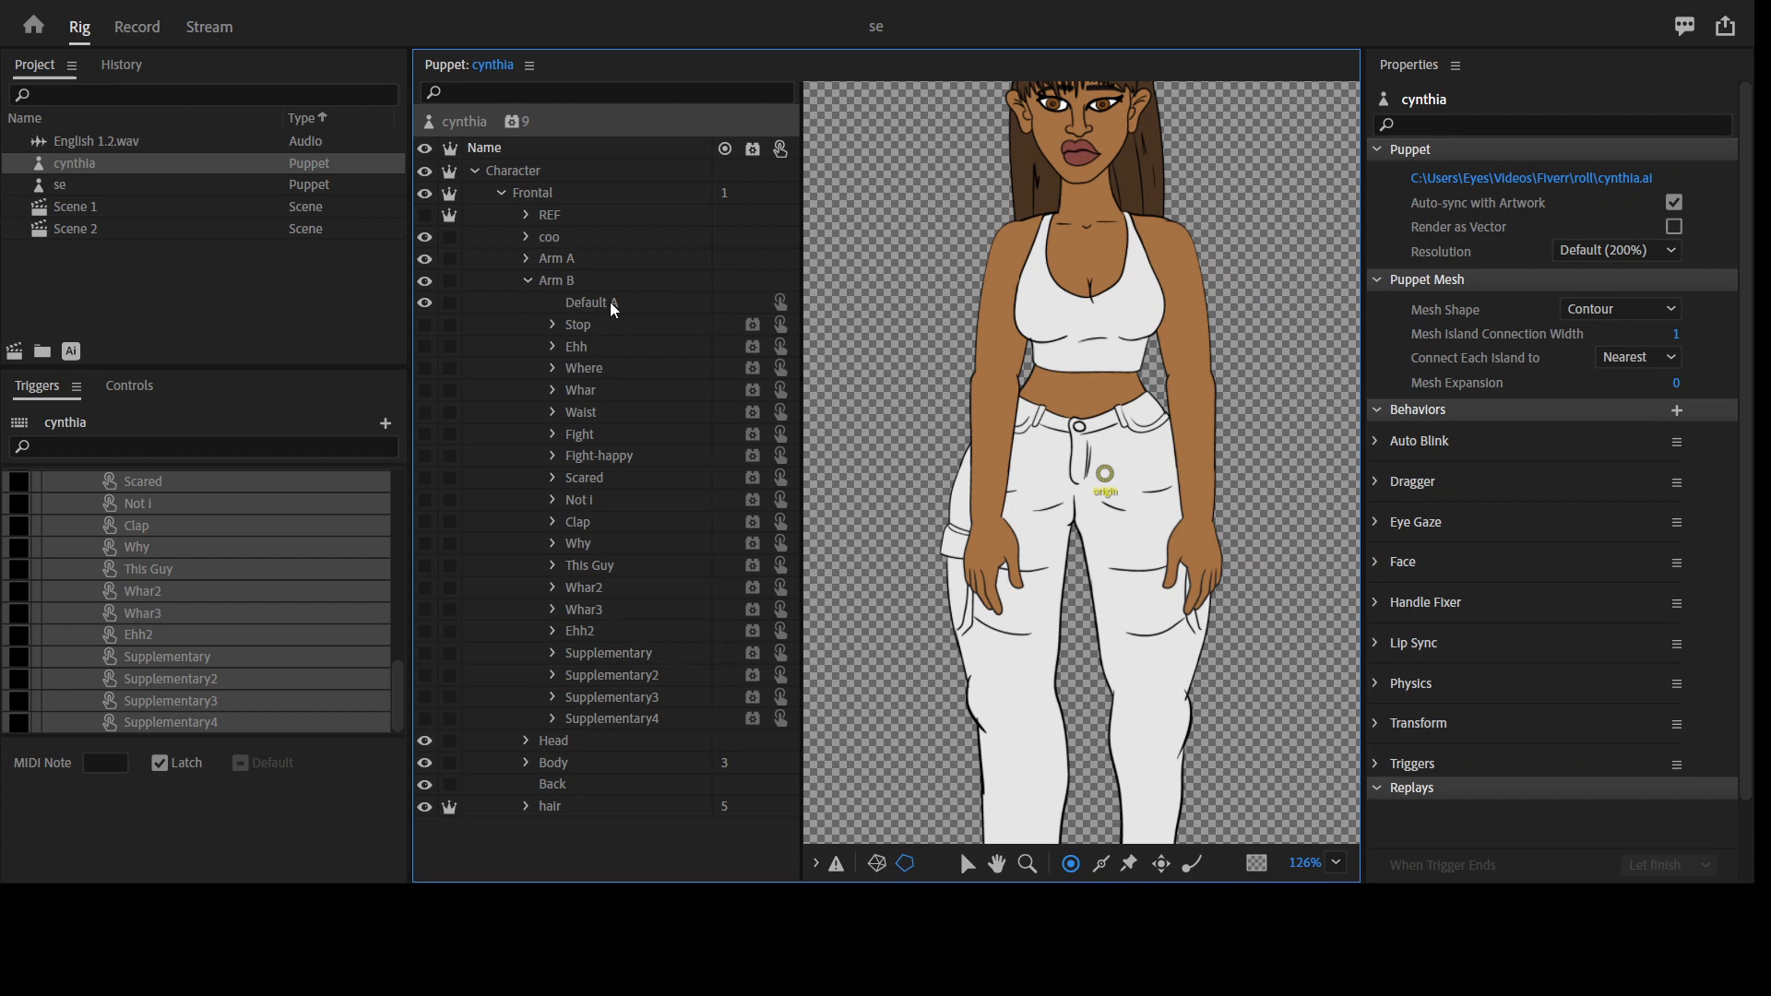
left_click(603, 303)
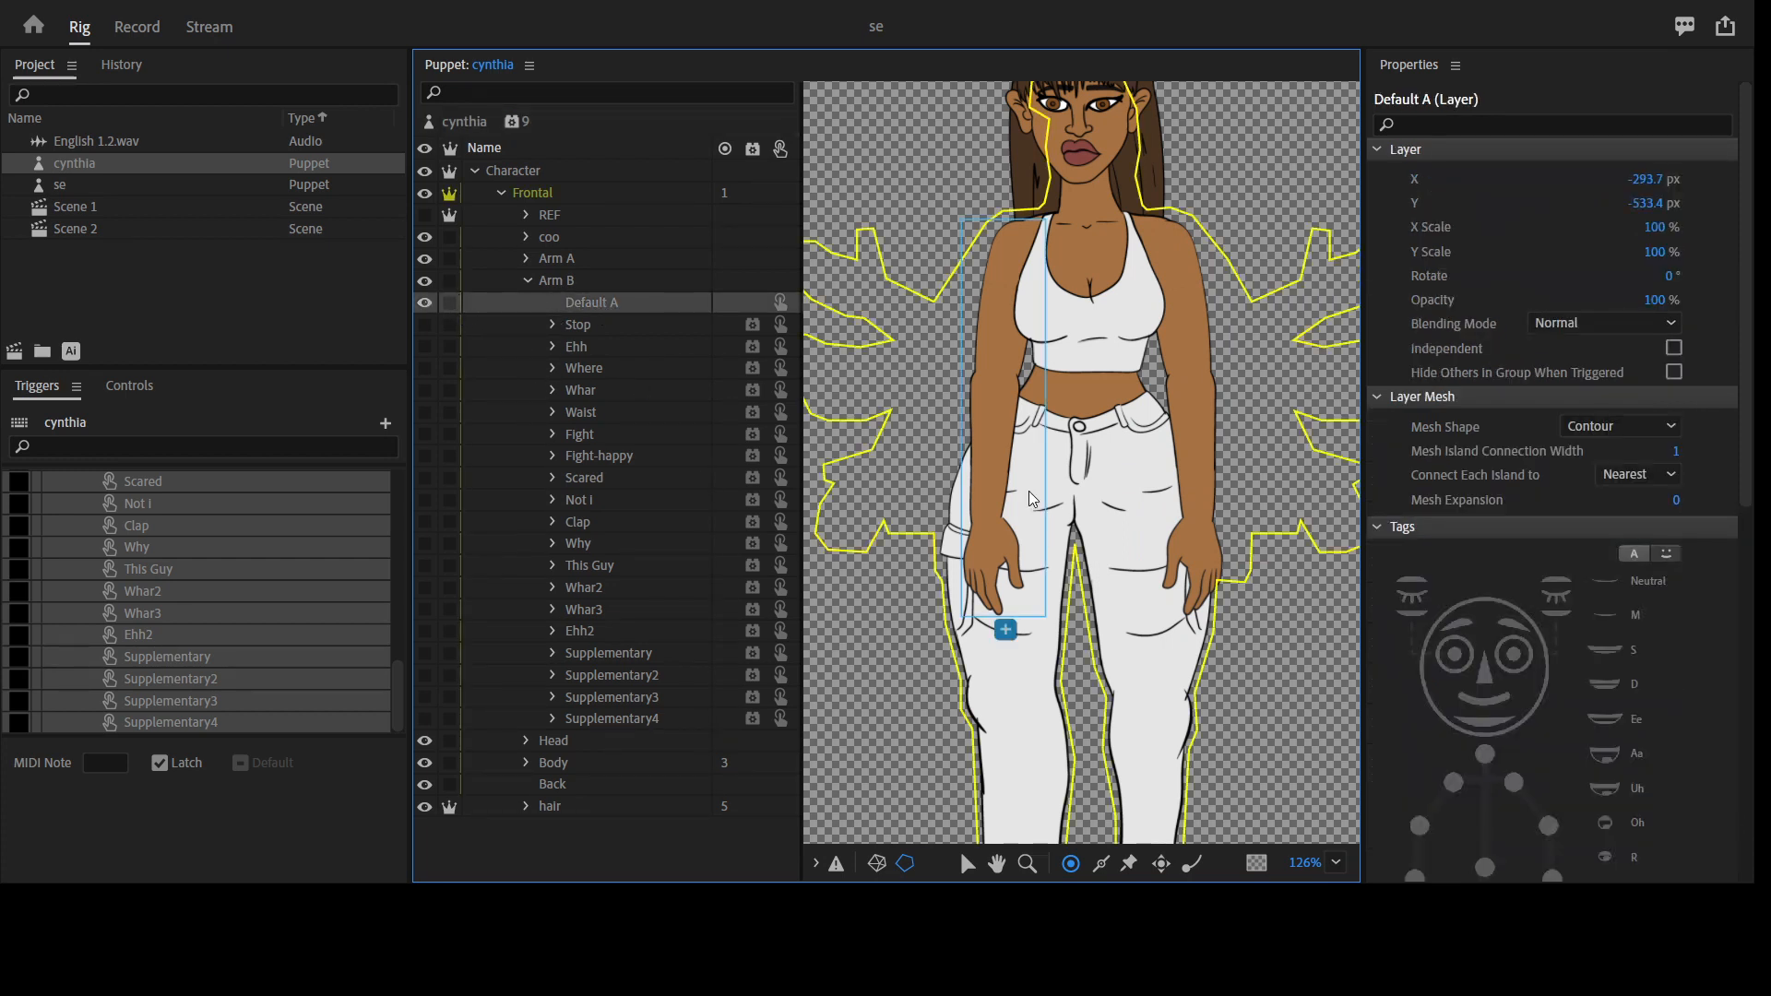
mouse_move(1018, 518)
left_mouse_down()
mouse_move(1005, 420)
mouse_move(1024, 234)
left_mouse_up()
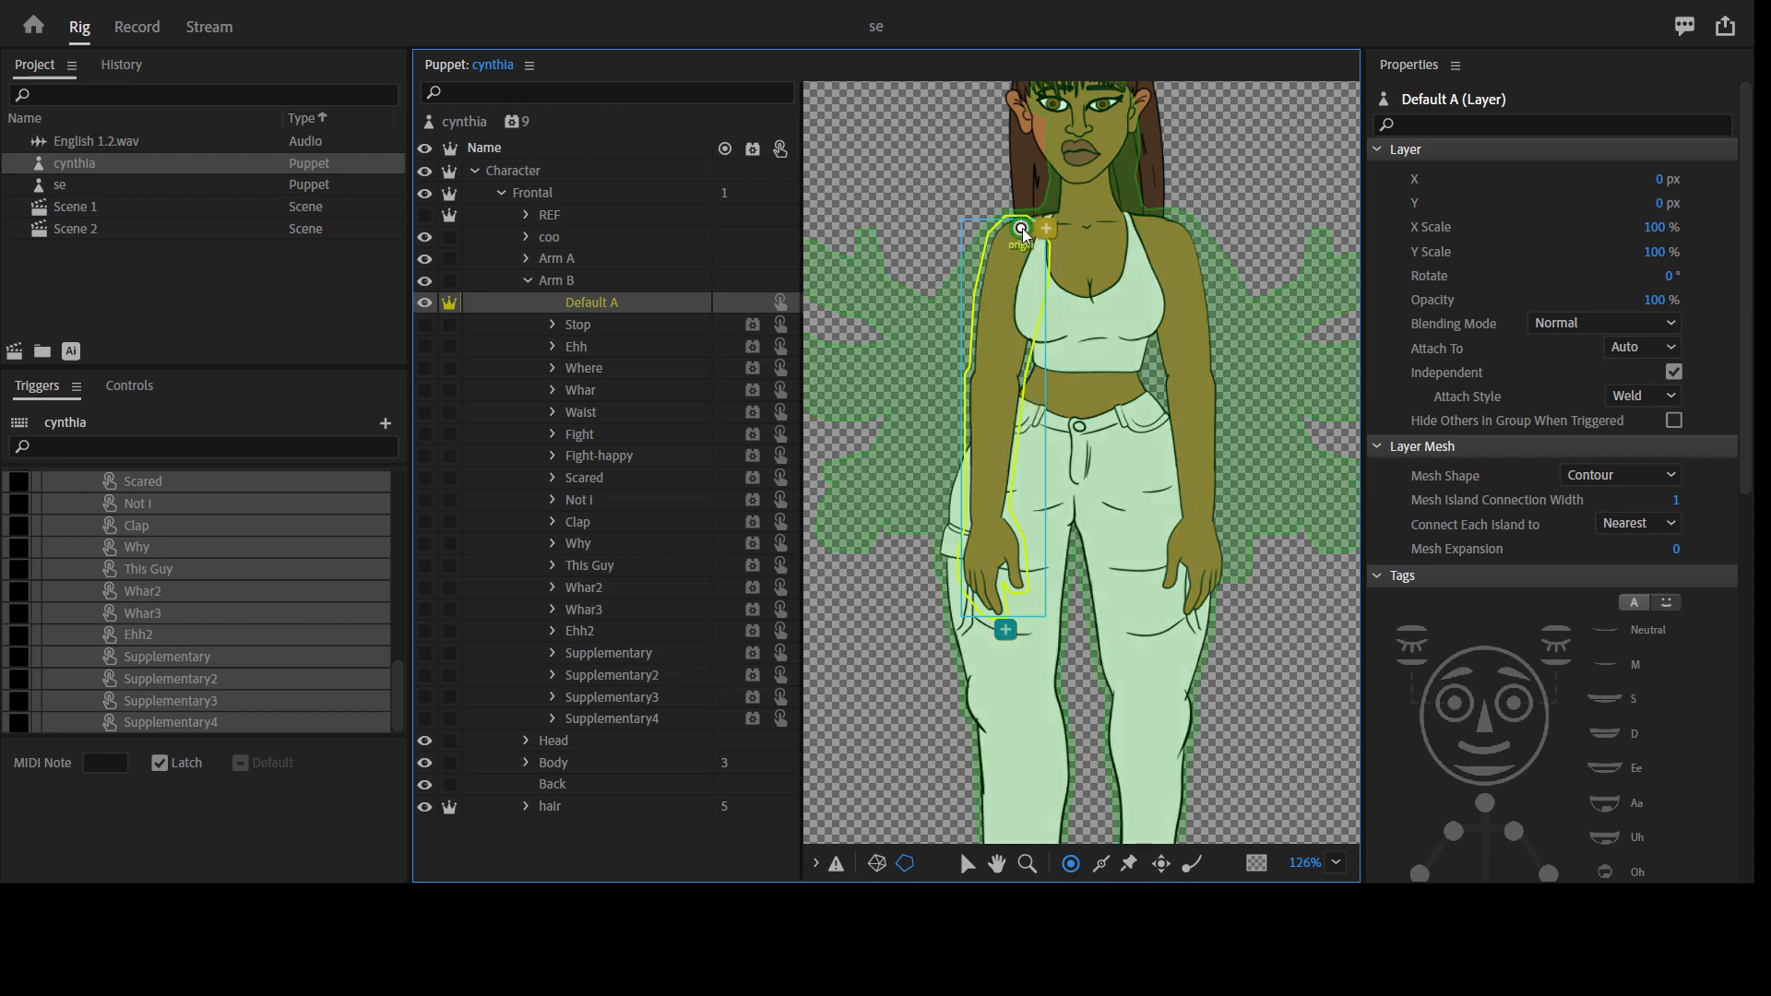
Add handles at the elbow and hand of Arm B's Default A layer and tag both Draggable
left_click(1000, 371)
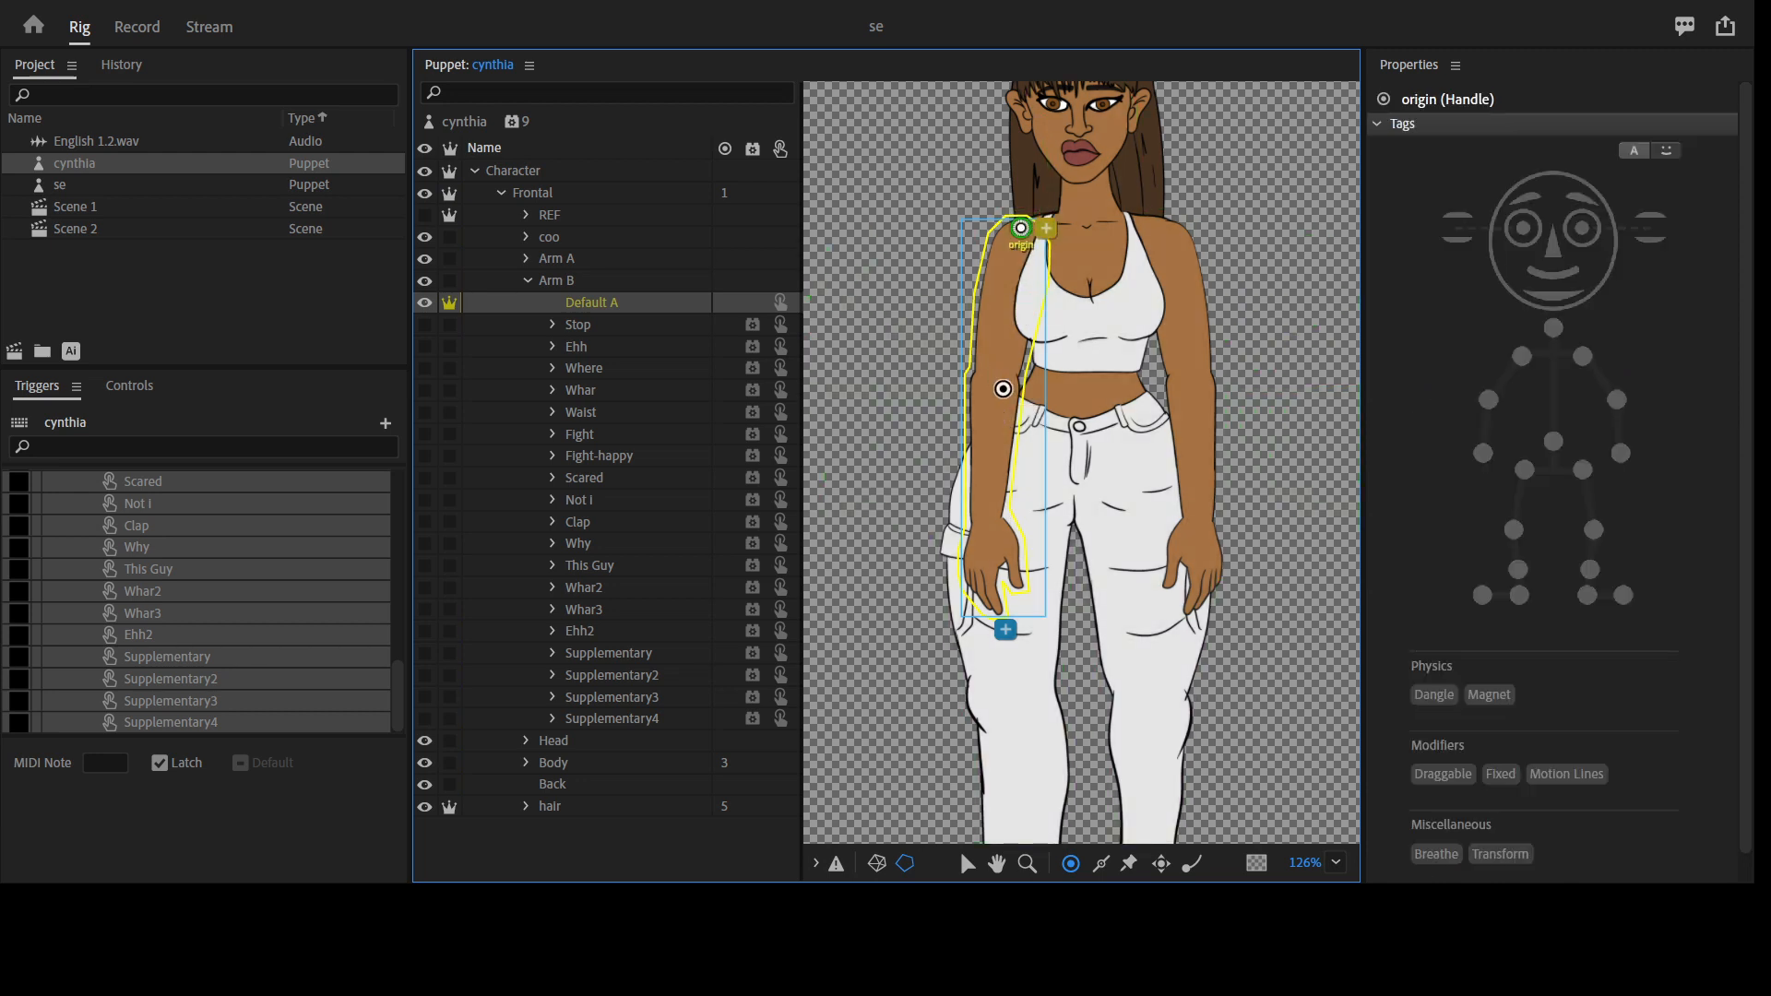
left_click(1452, 777)
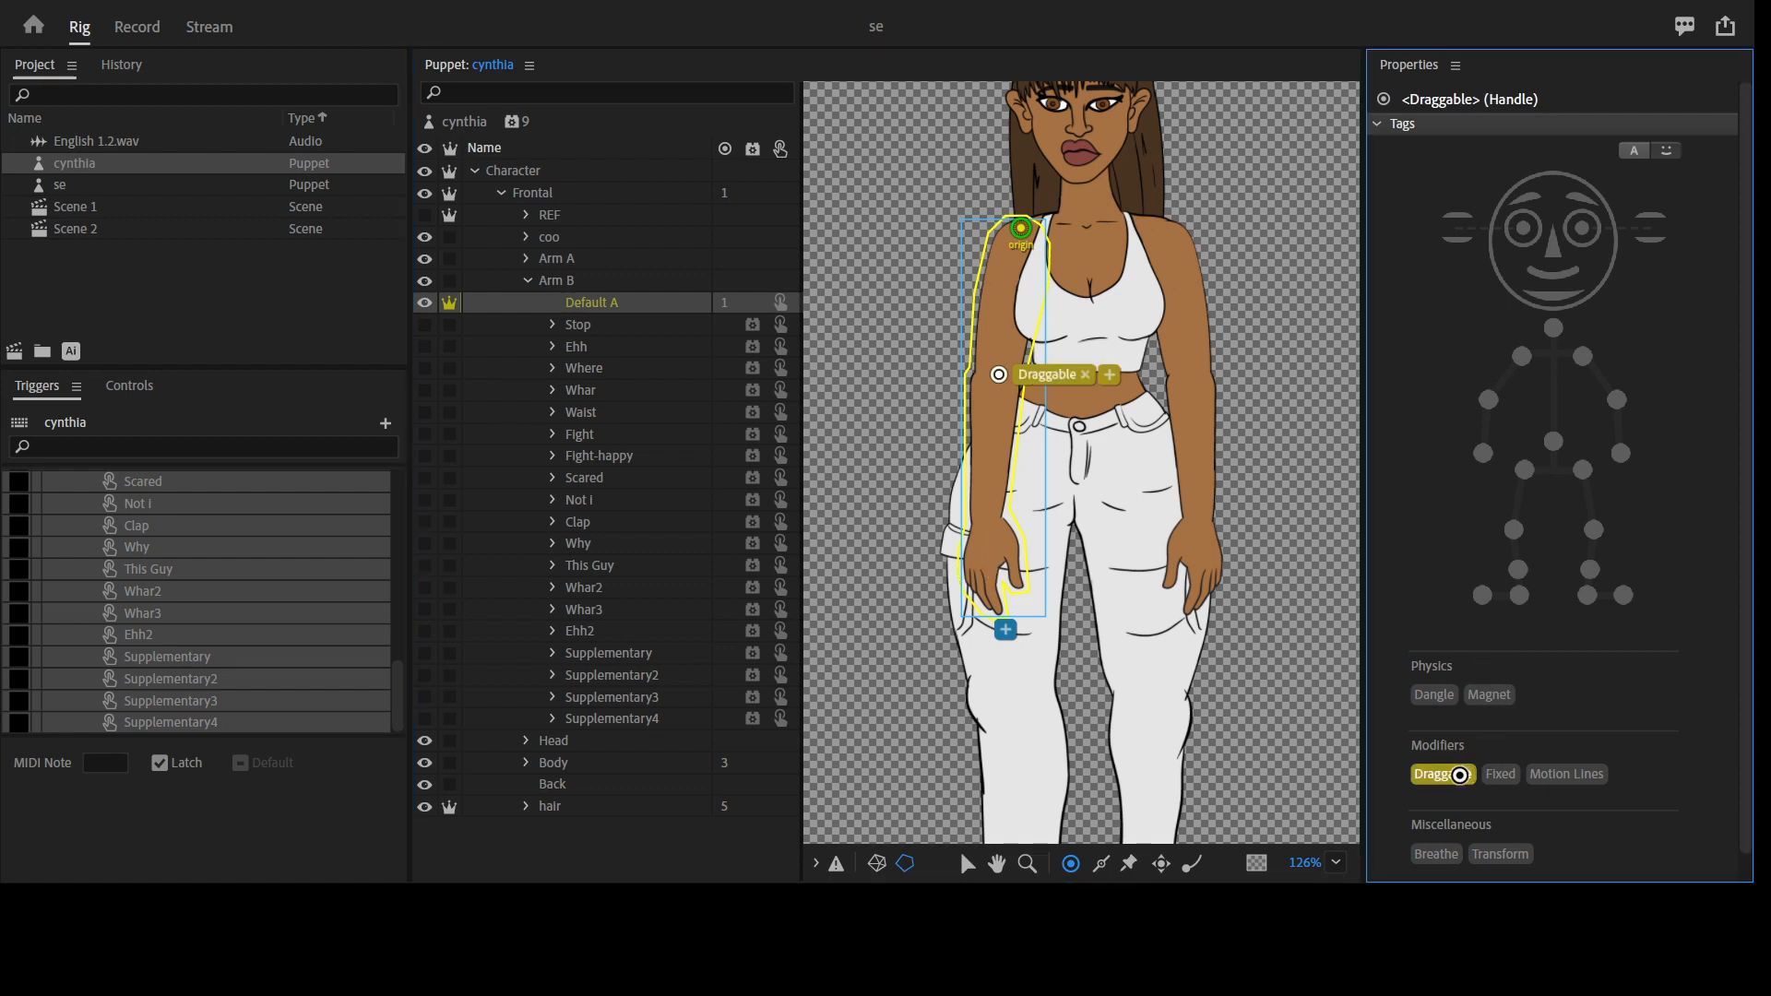
left_click(1459, 775)
Draw sticks along the forearm and upper arm of Arm B's Default A layer and pin it at the shoulder
left_click(1100, 864)
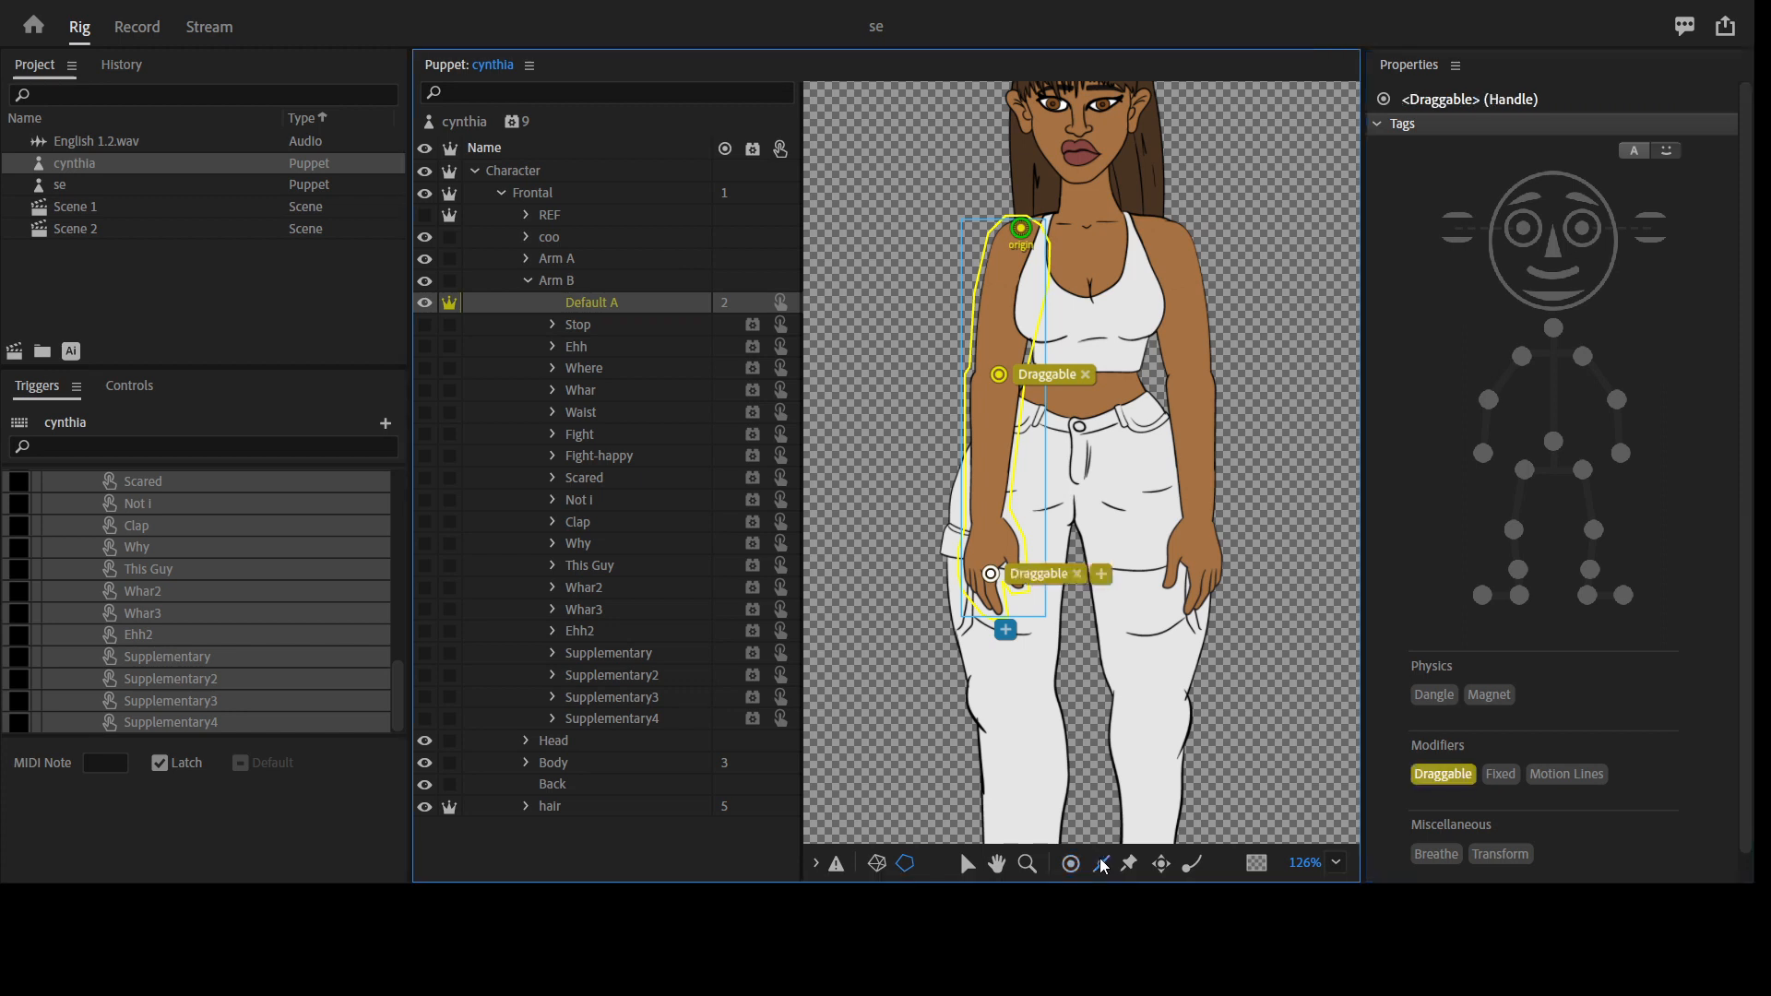
left_click_drag(990, 572, 1012, 247)
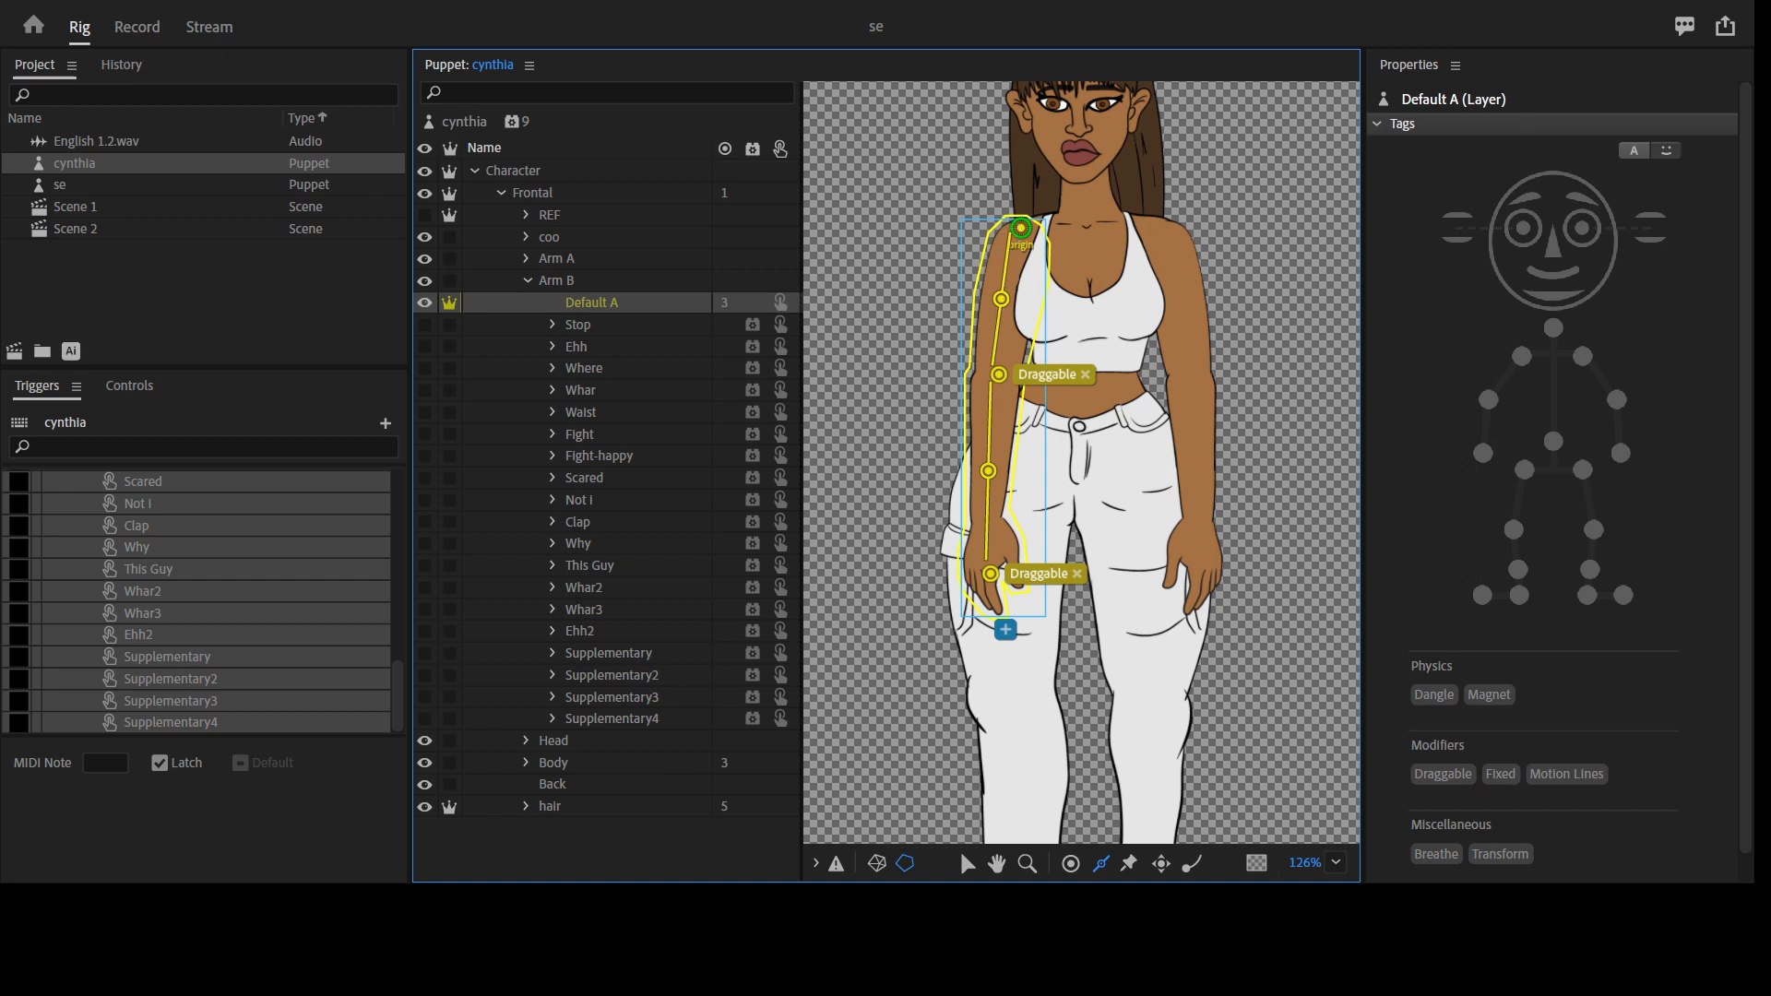
left_click(1128, 864)
left_click(1001, 299)
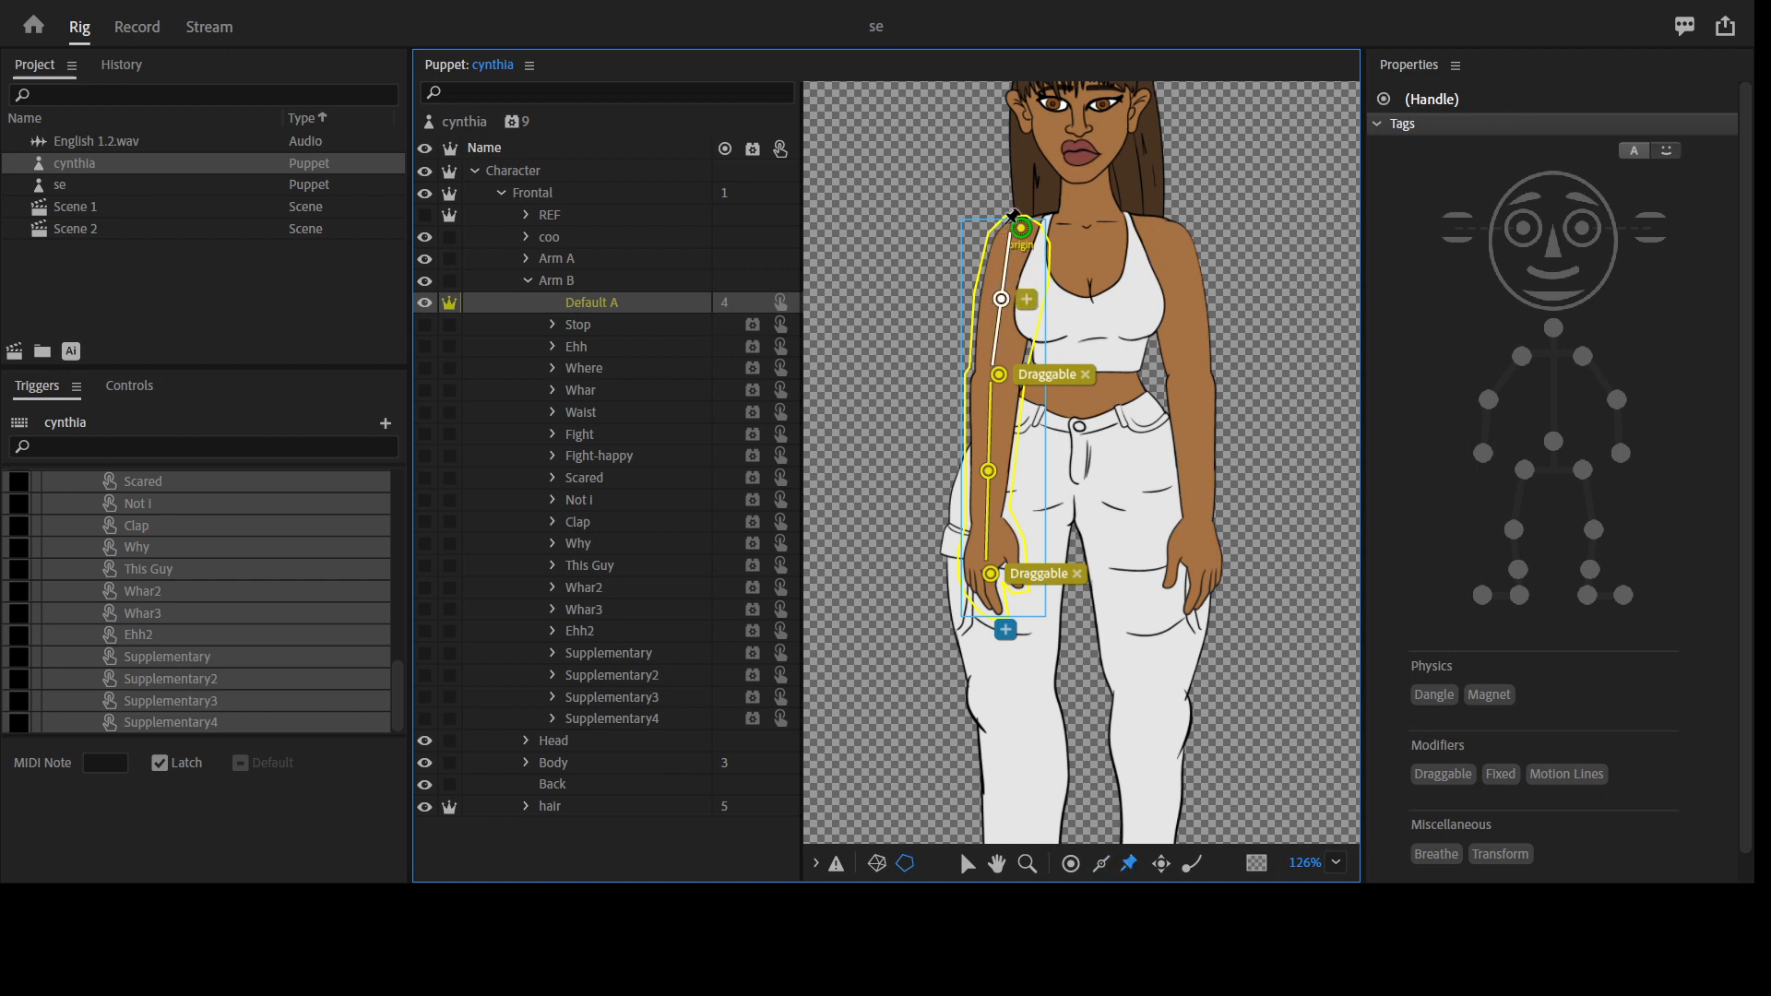
left_click(1006, 226)
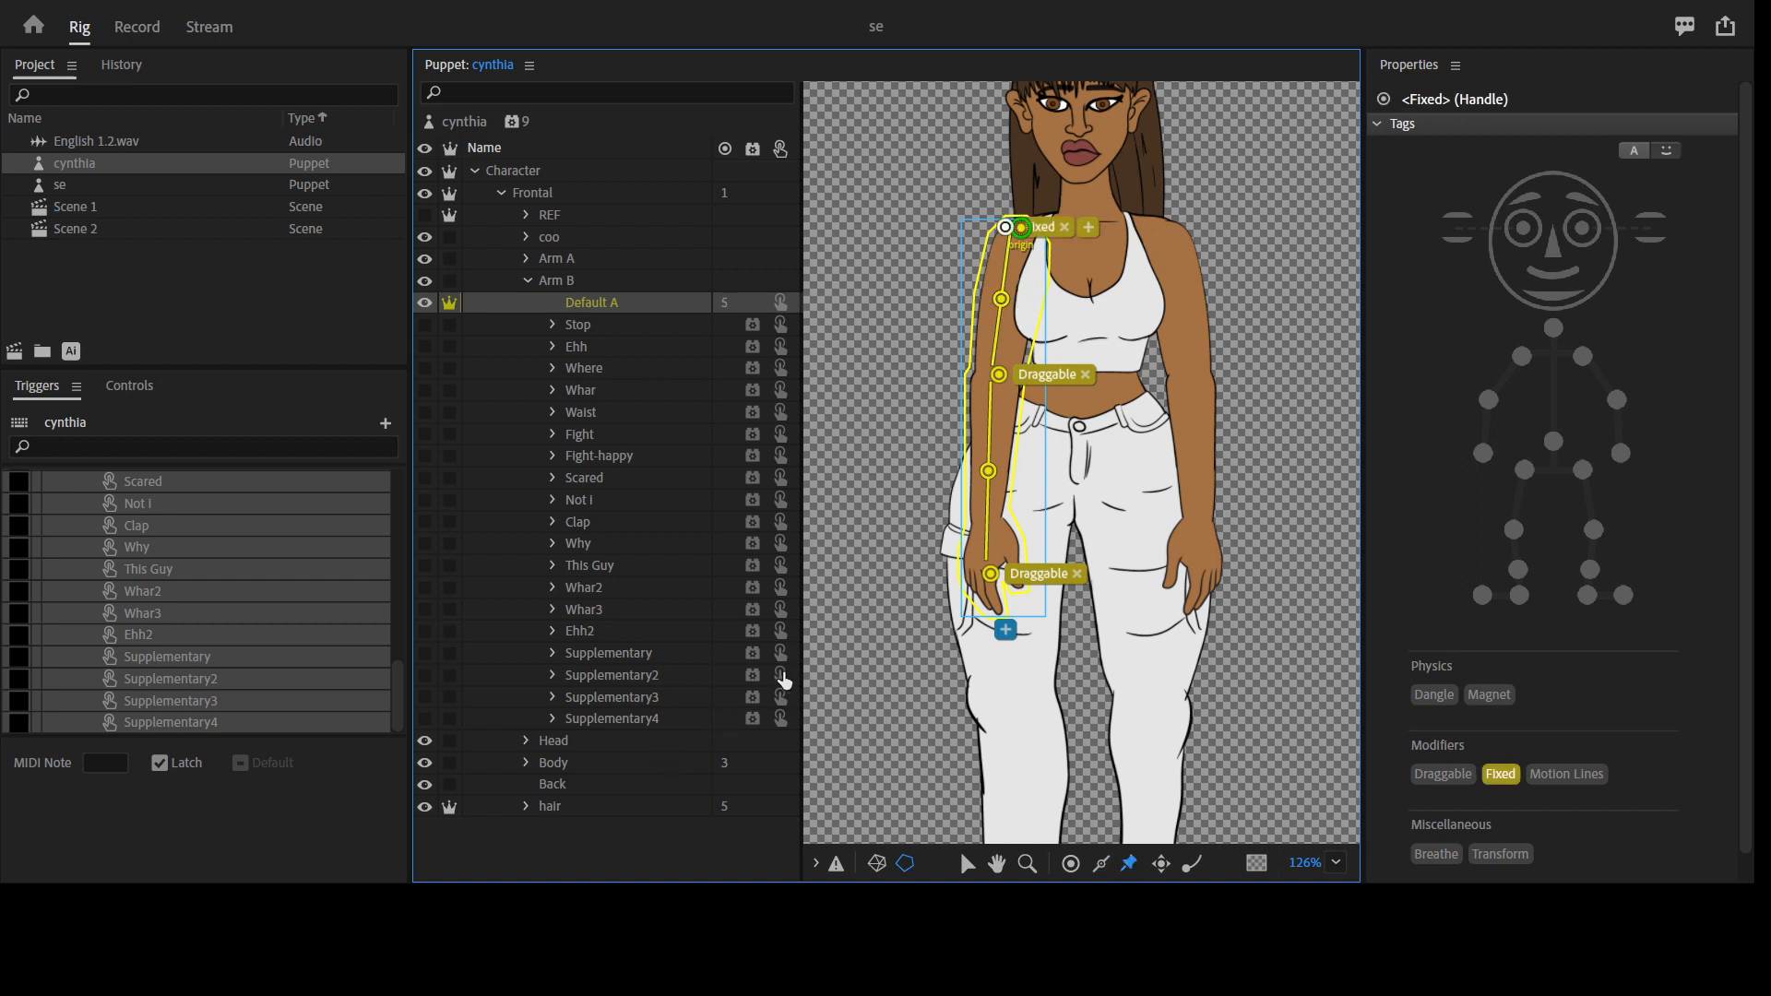
left_click(528, 281)
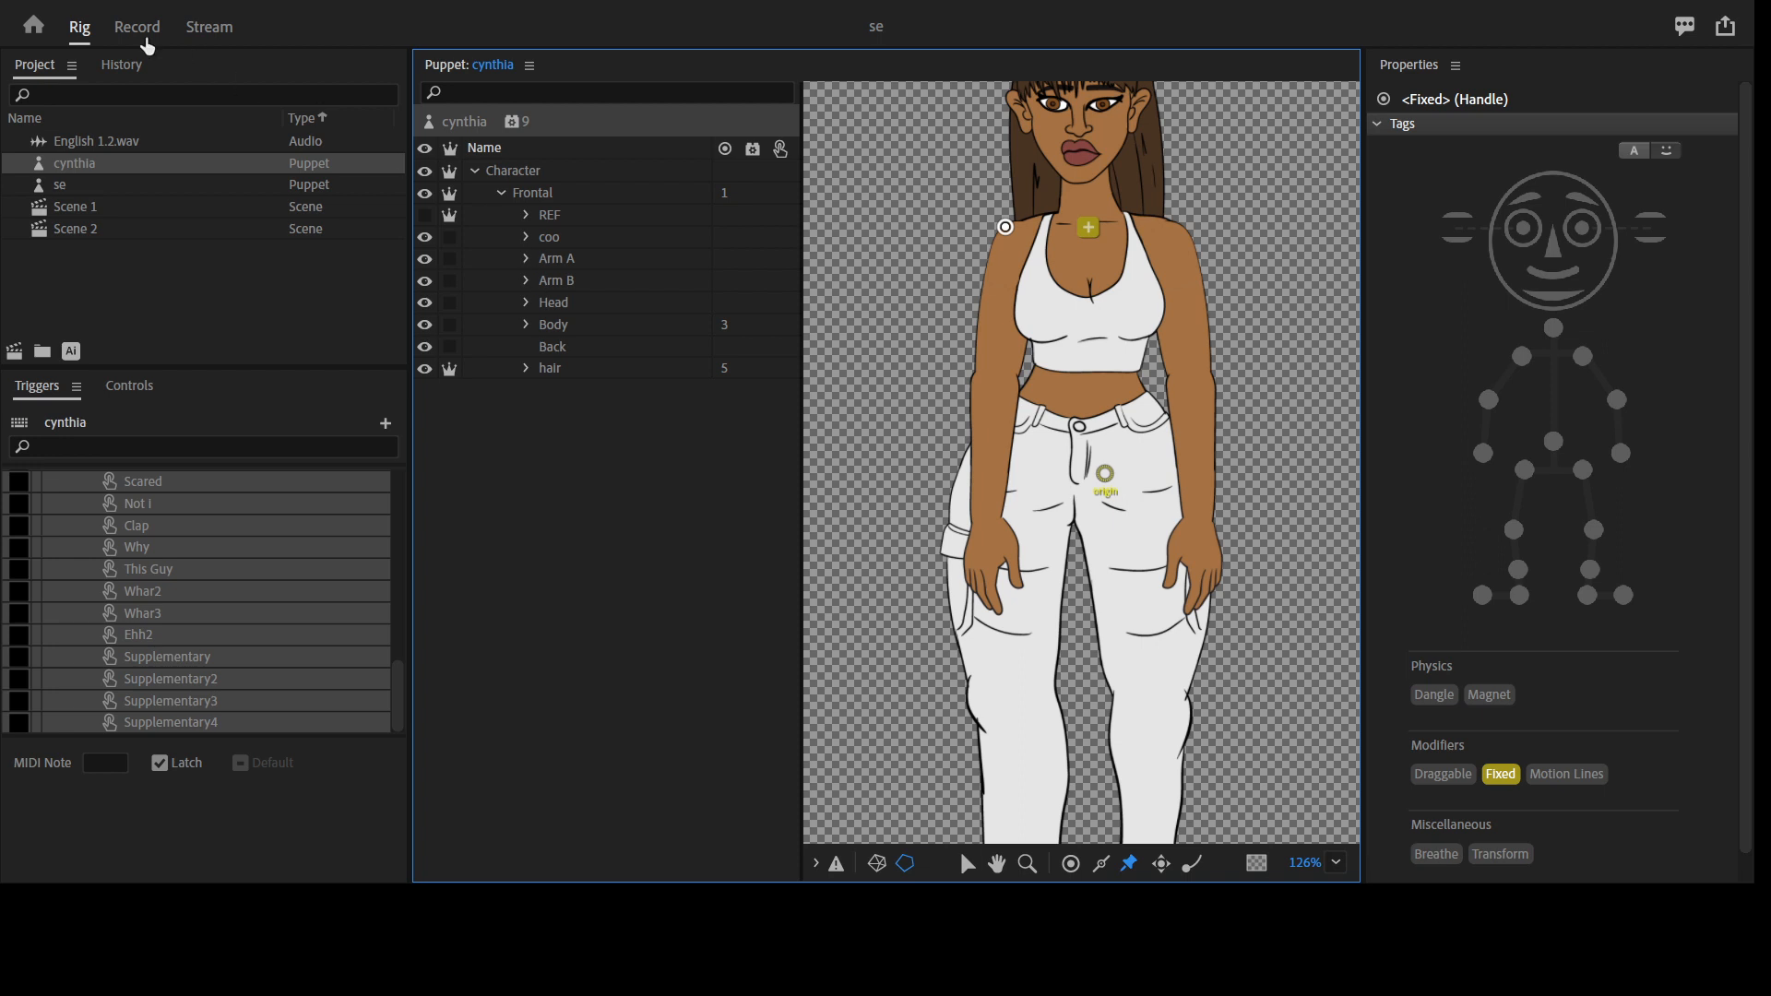
Open Scene 2 for recording and add the English 1.2.wav audio to its timeline above cynthia
left_click(125, 24)
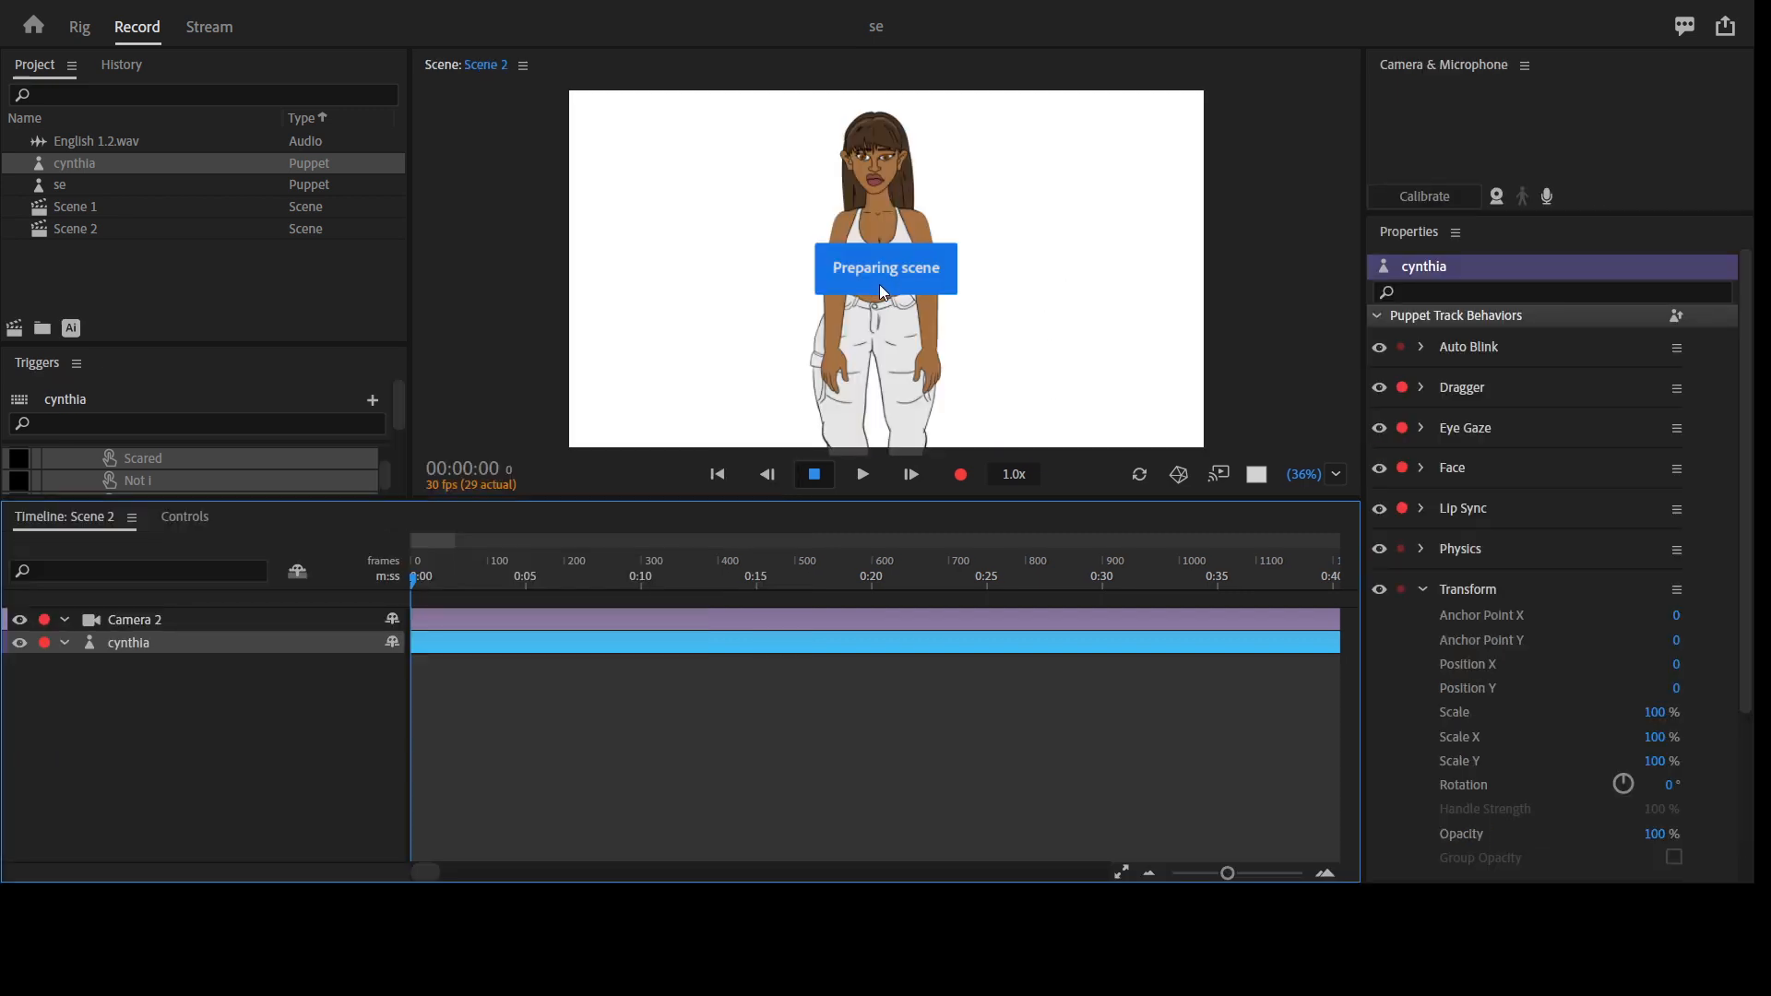
key("grave")
key("grave")
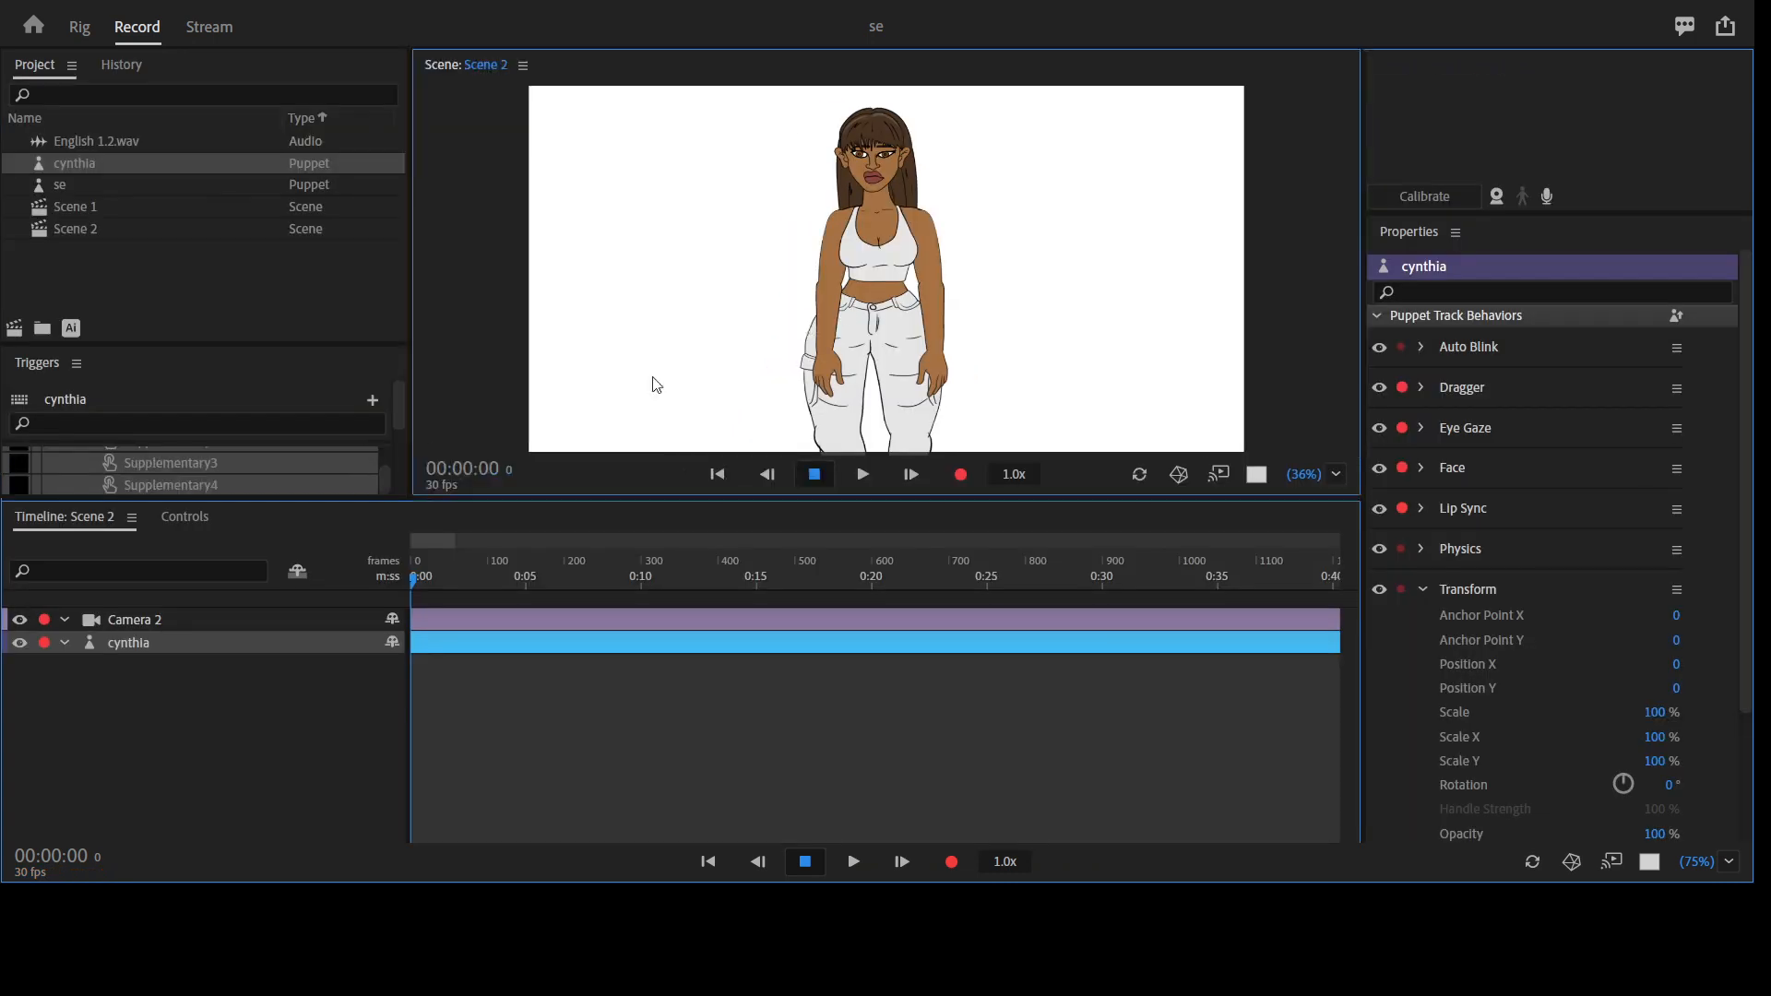
left_click_drag(109, 140, 162, 671)
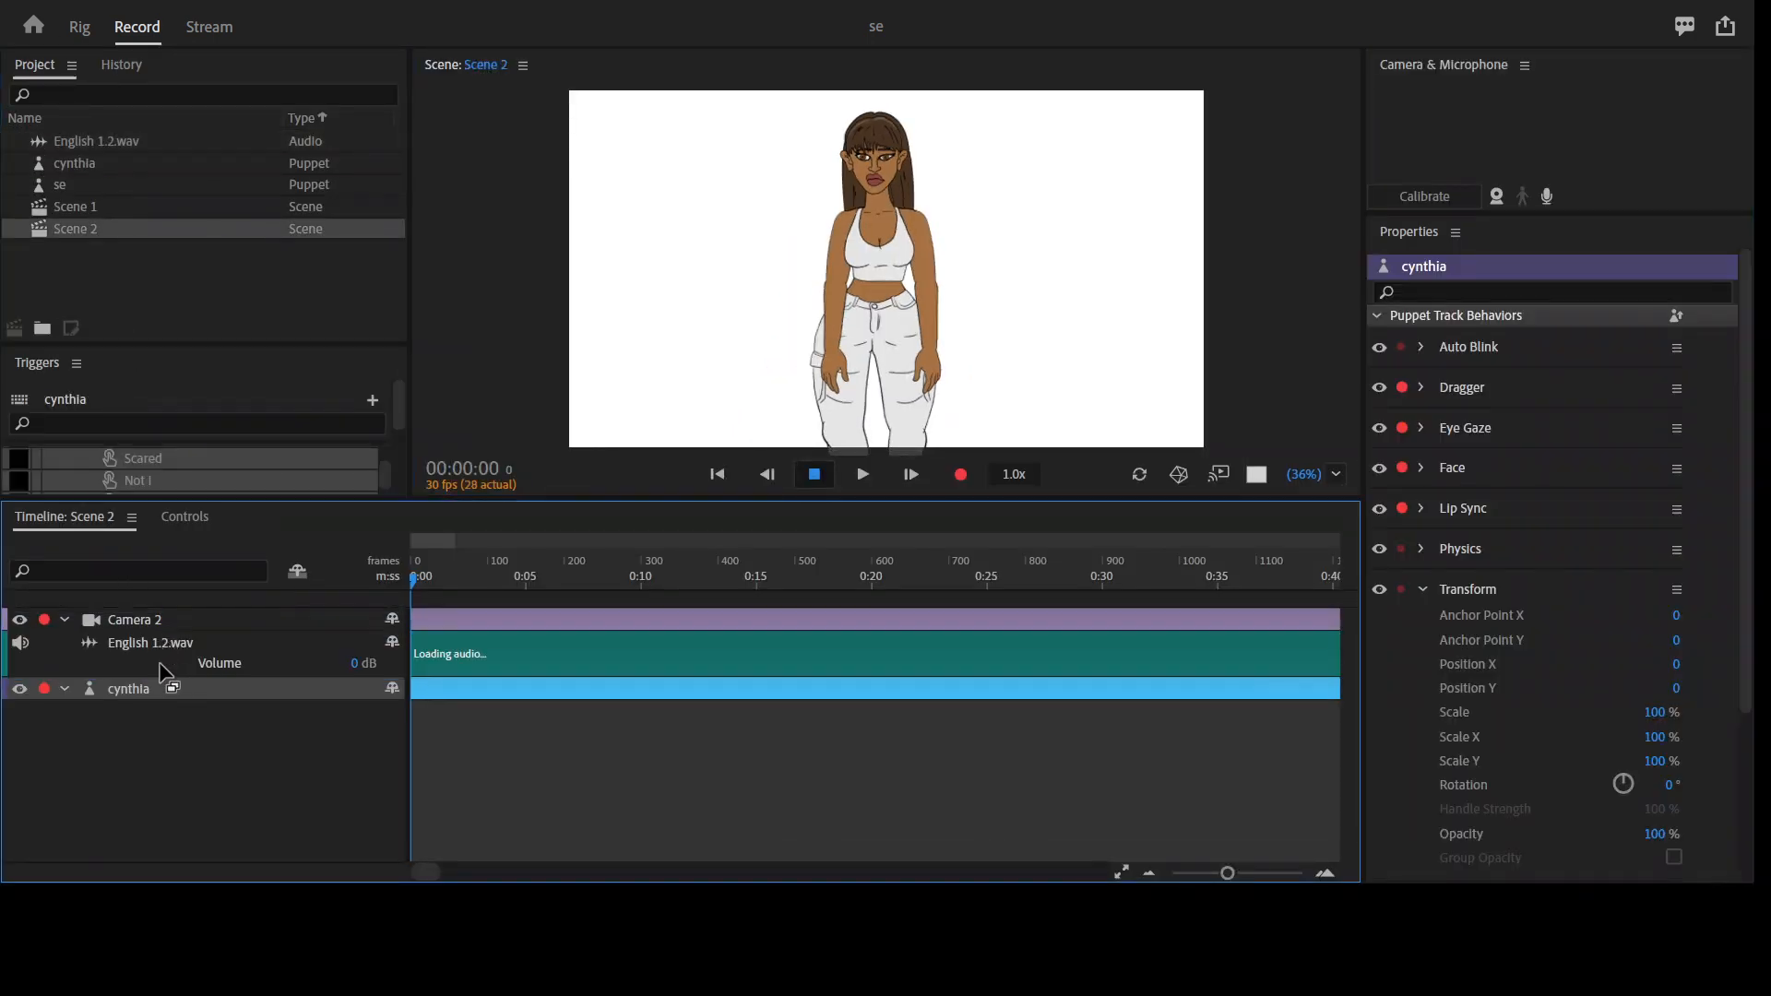
left_click(502, 651)
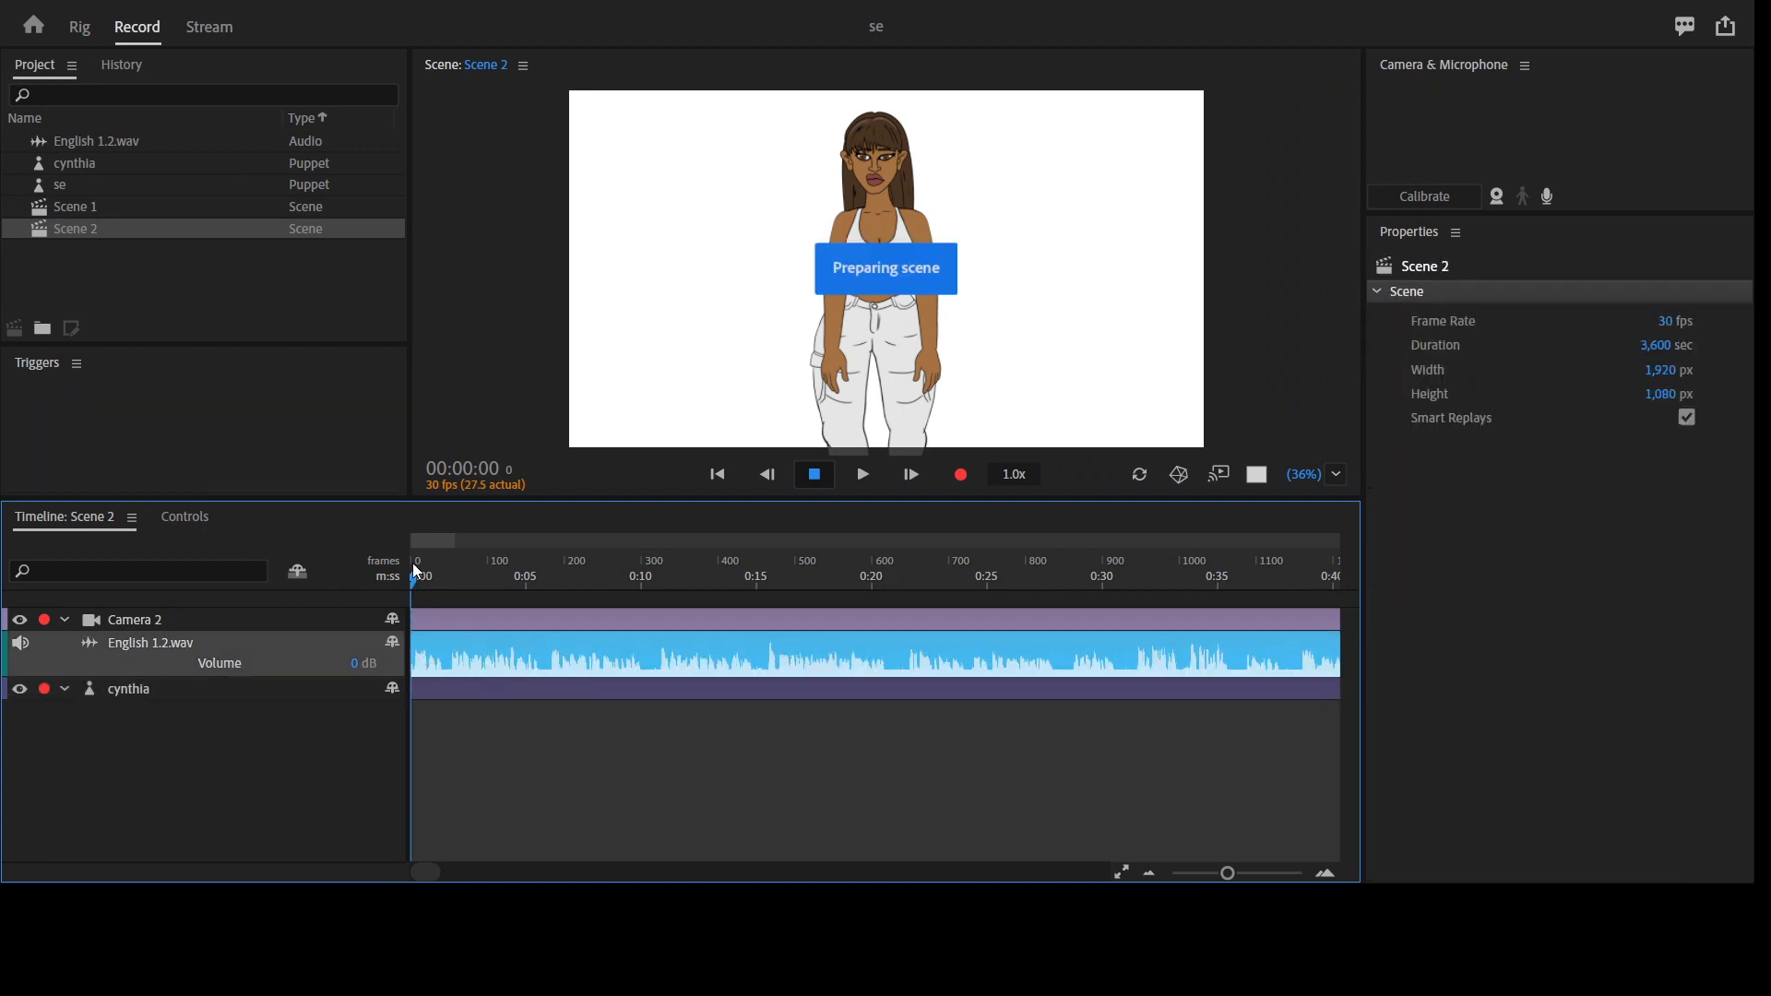
Extend the work area to just past 11 seconds, then split English 1.2.wav at 00:11:12 and delete the remainder
left_click_drag(429, 544, 571, 550)
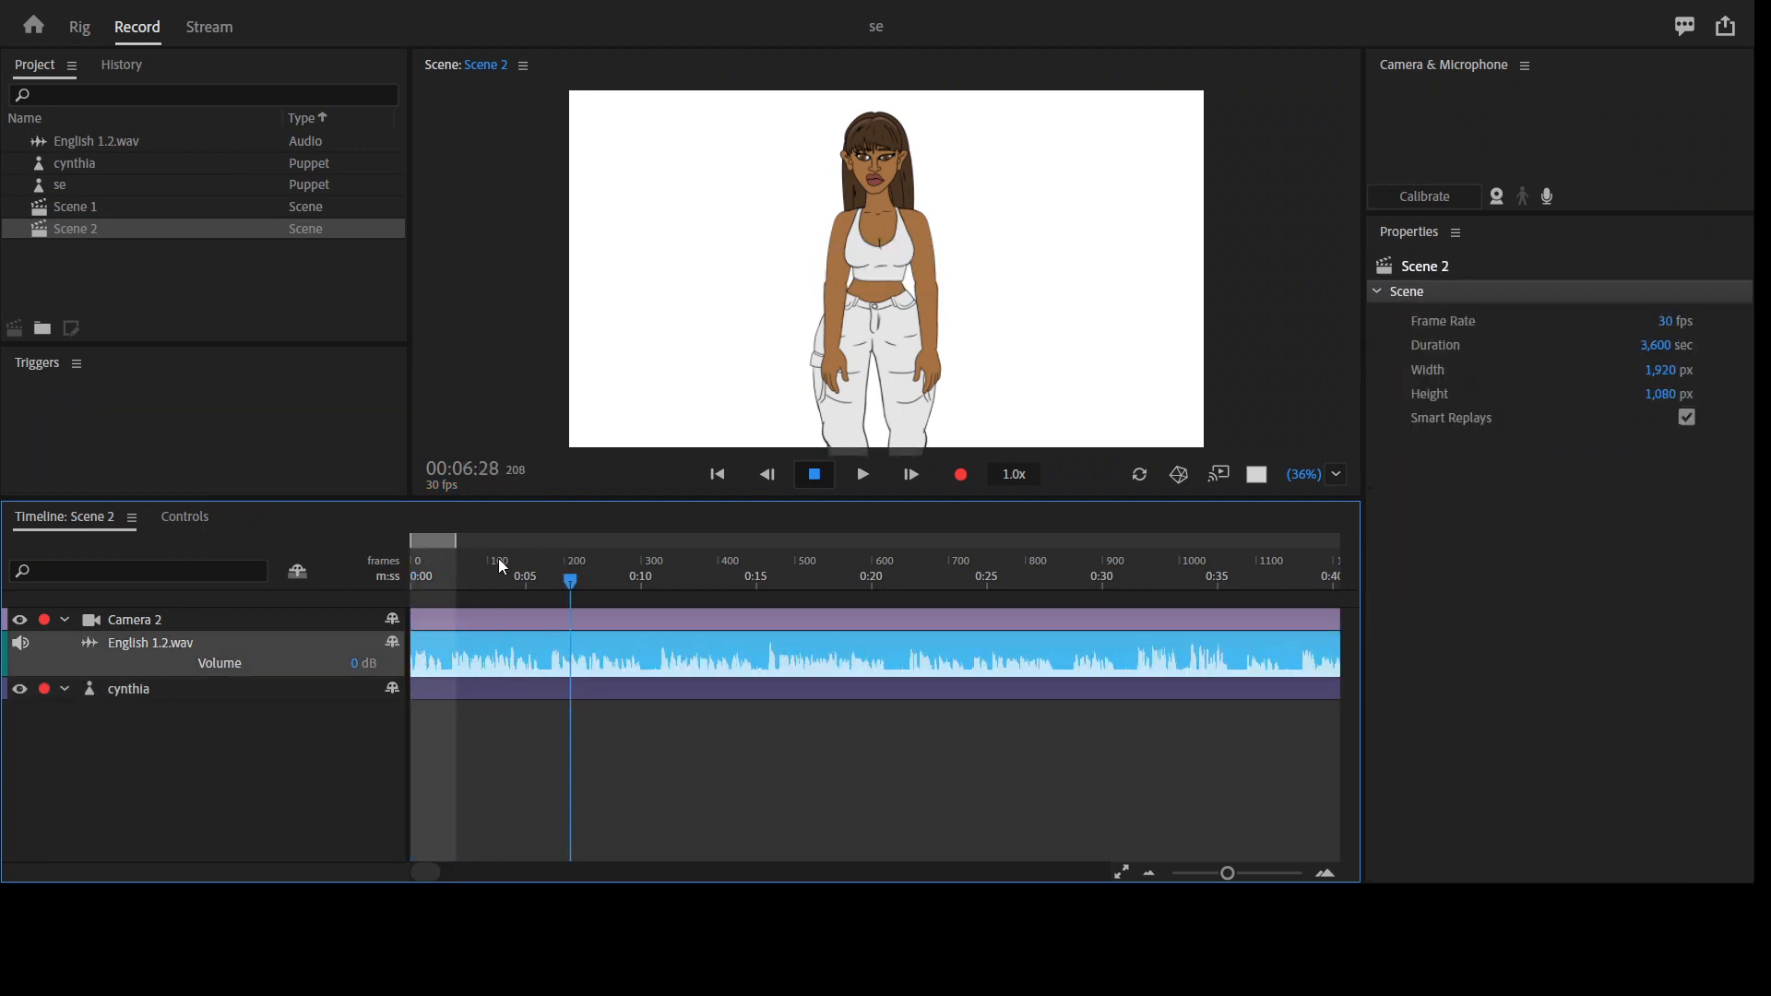
mouse_move(457, 543)
left_mouse_down()
mouse_move(683, 543)
mouse_move(674, 574)
left_mouse_up()
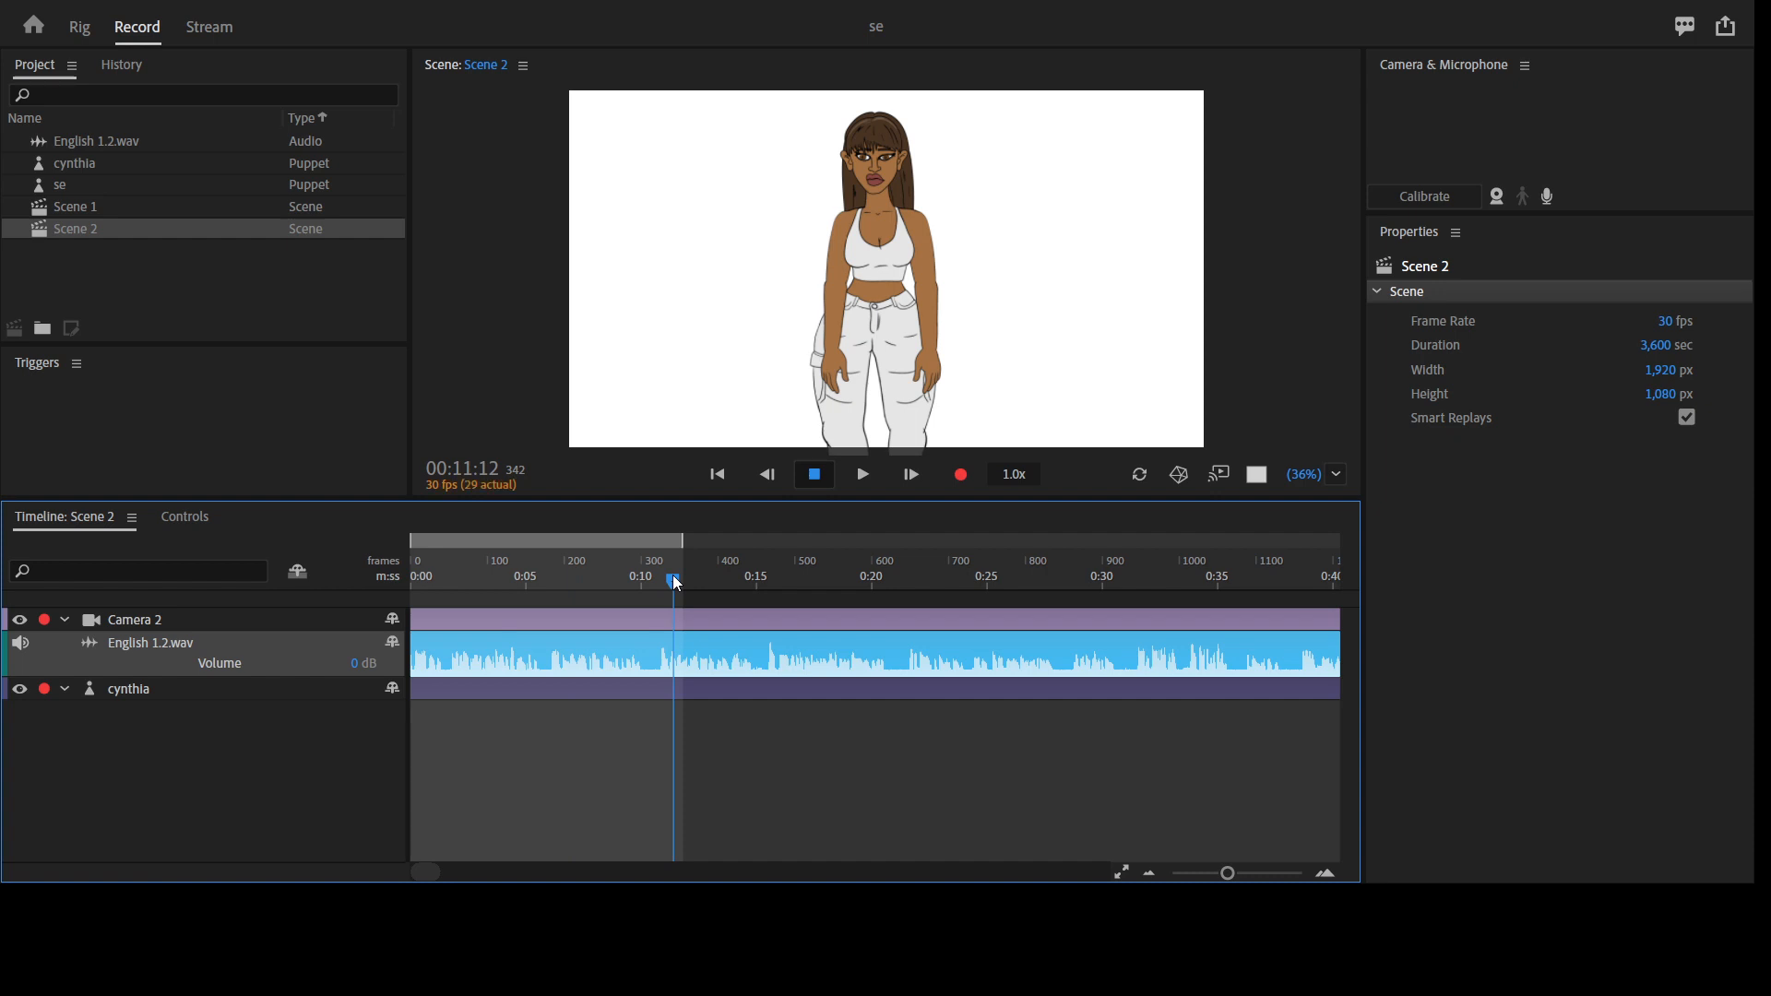
key("ctrl+shift+d")
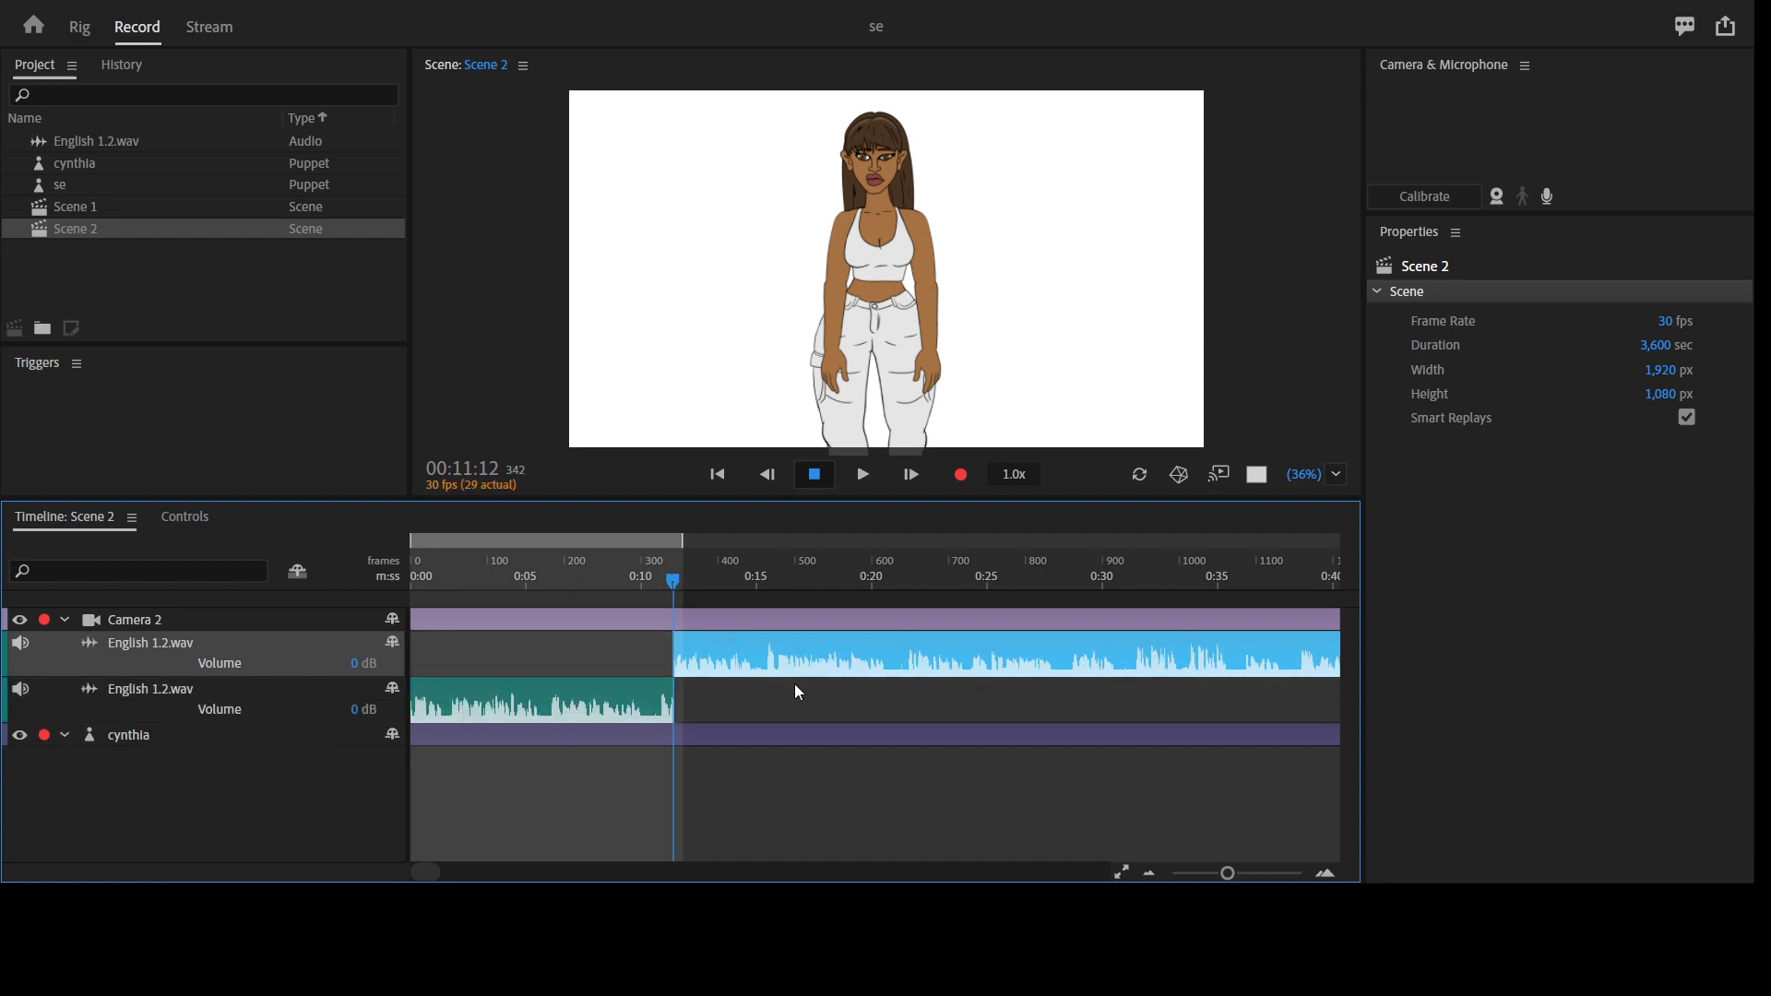
key("Delete")
left_click(565, 661)
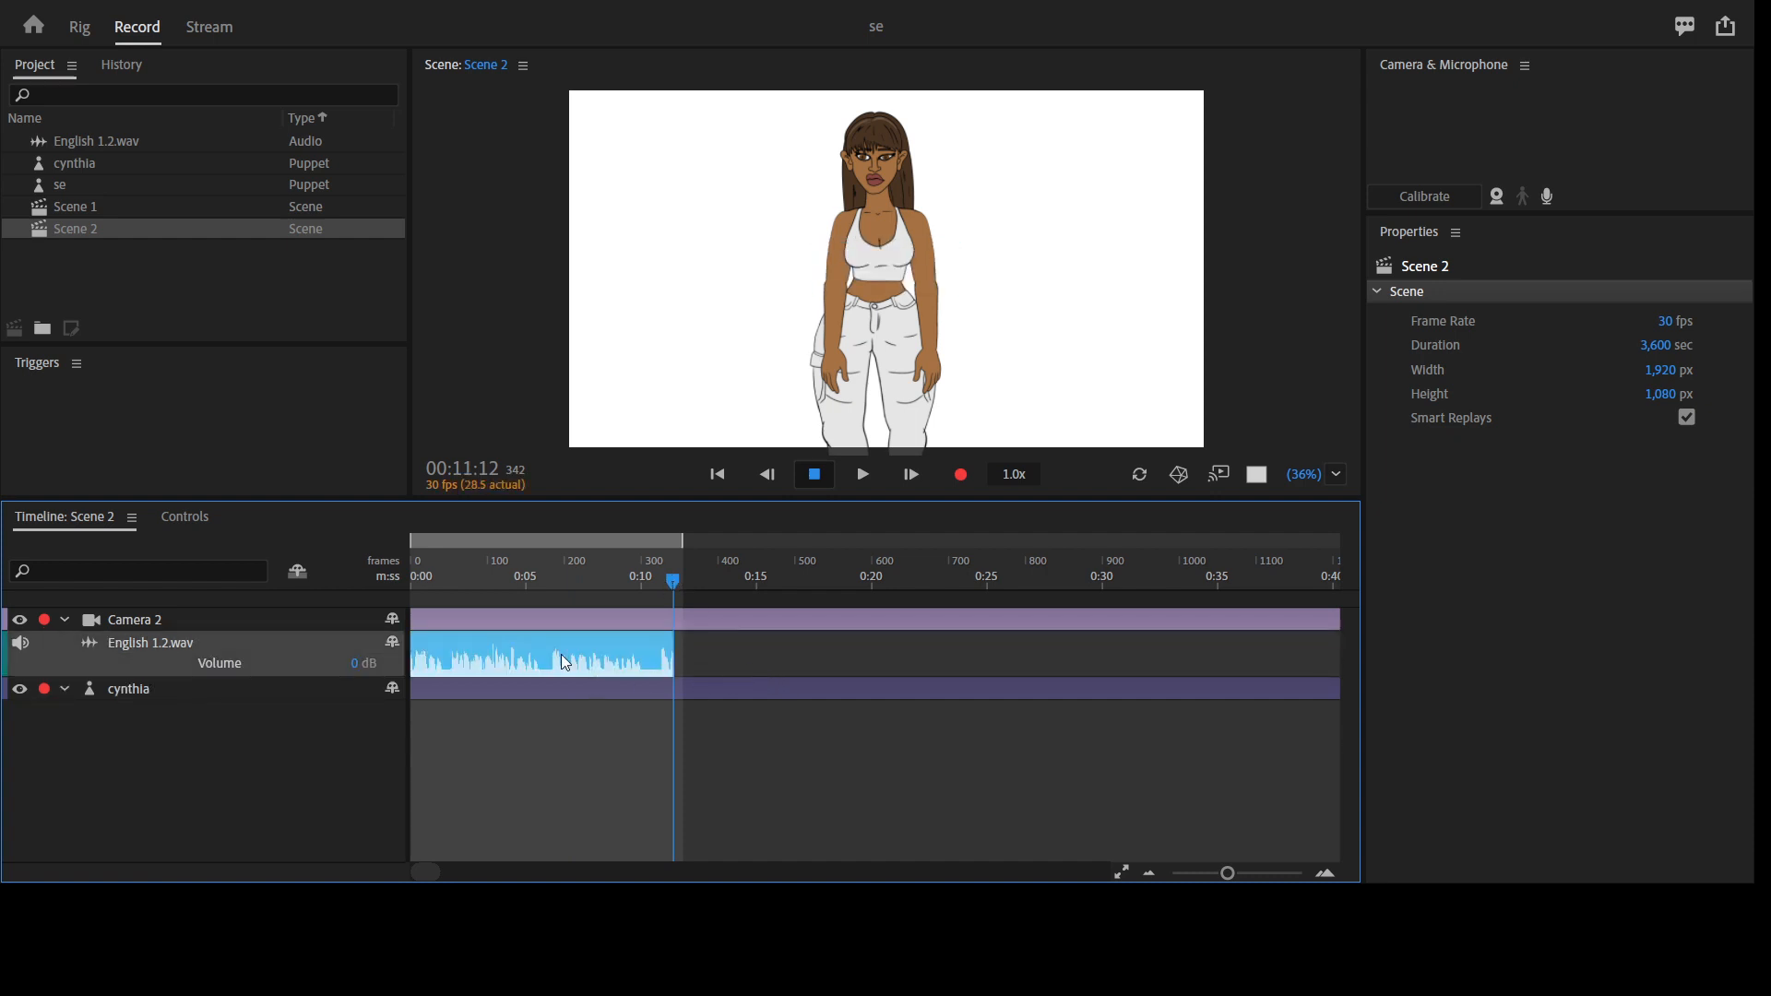
Generate a lip sync take with visemes for the cynthia track from the scene audio
left_click(173, 689)
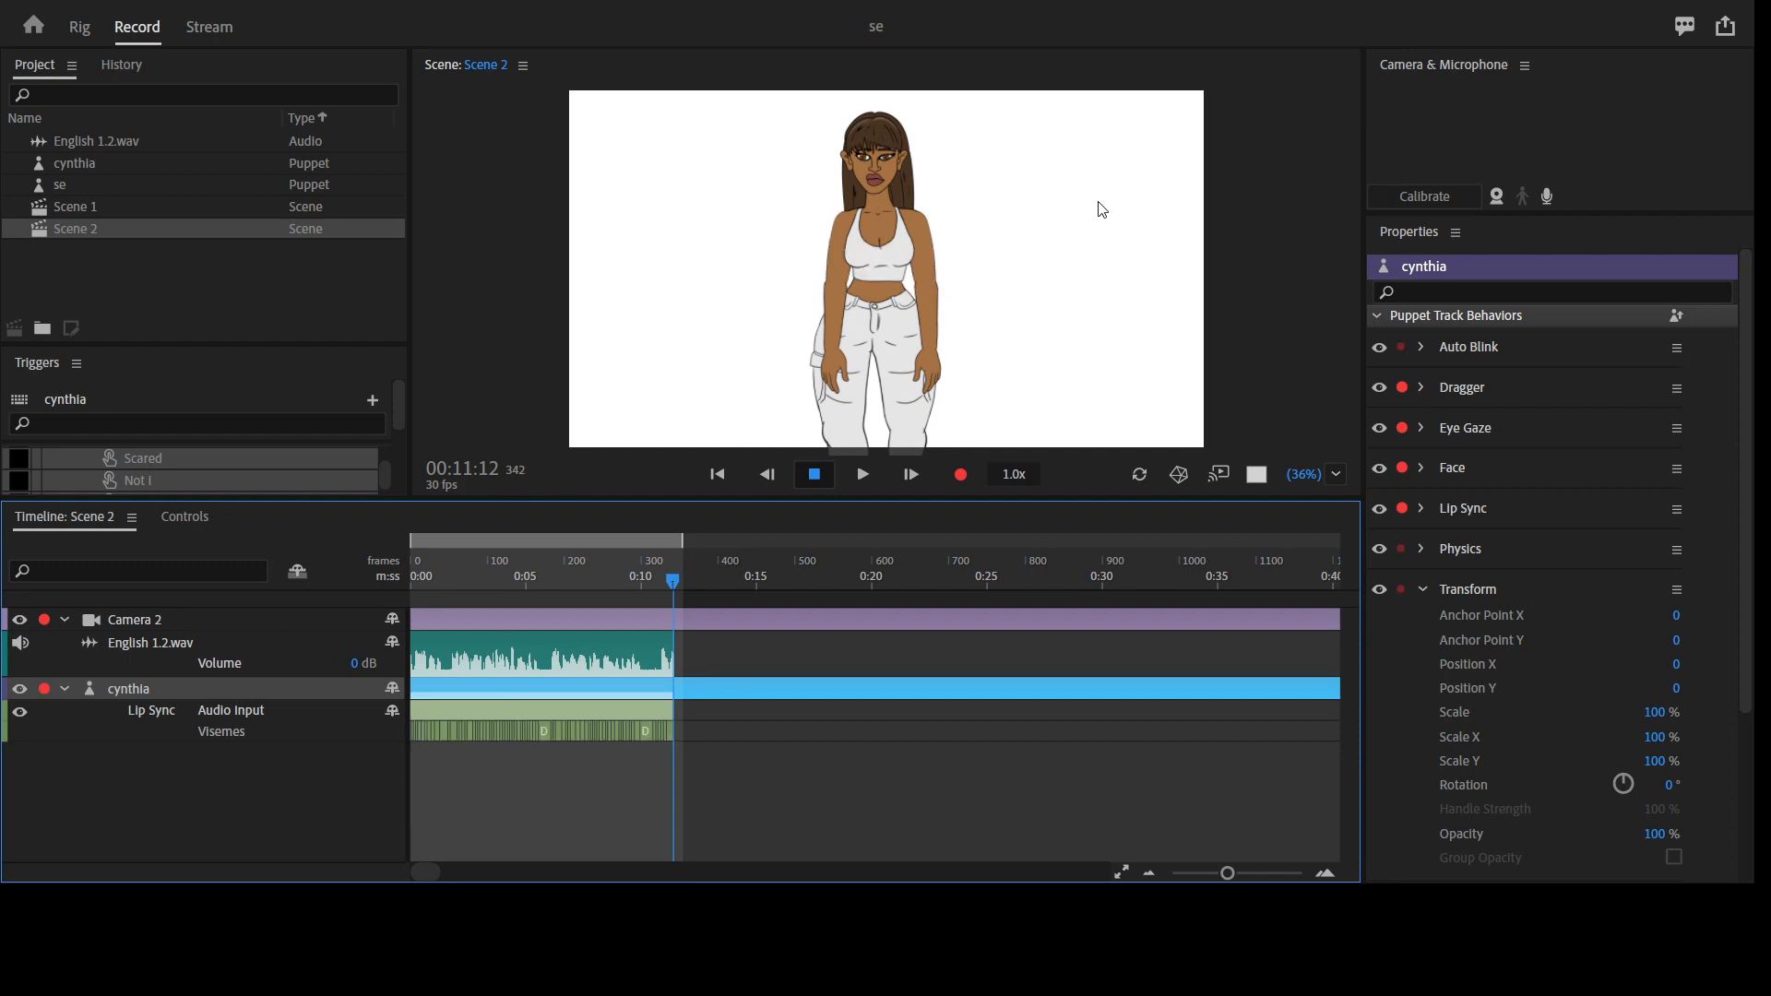
key("ctrl+f")
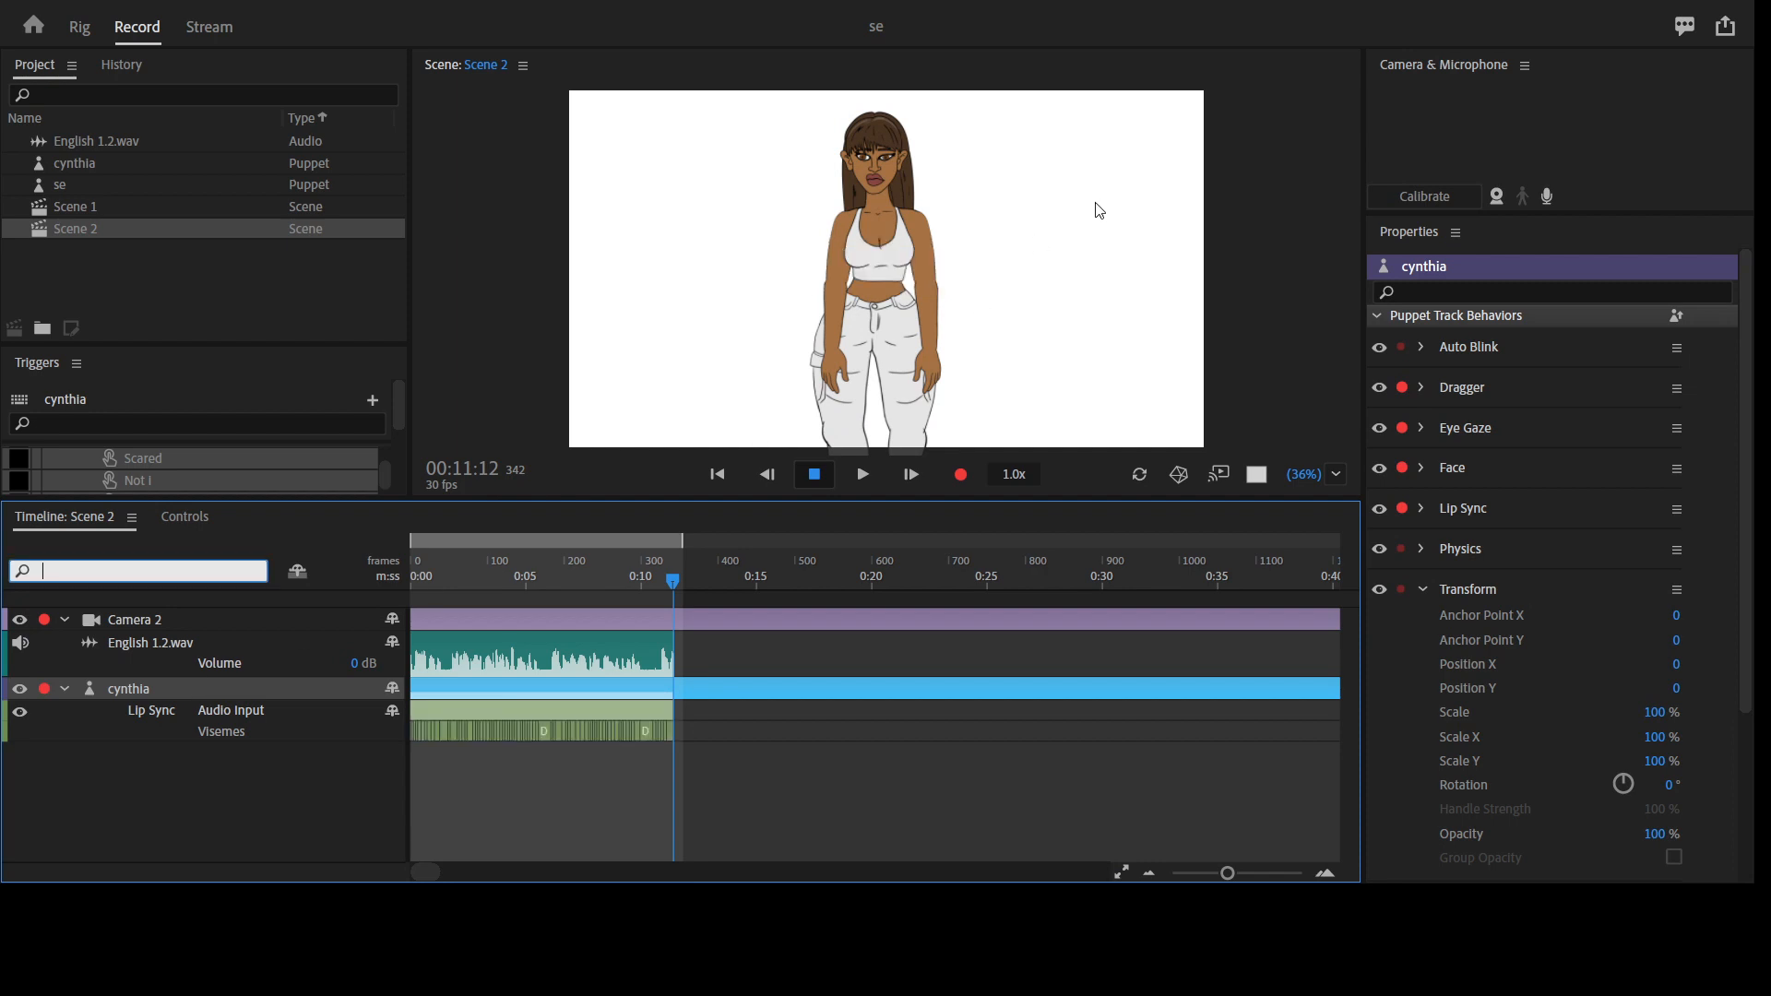
left_click(149, 701)
Assign trigger keys to Arm A's poses: Q for Stop, W for Ehh, E for Where, and R for Whar
left_click(79, 26)
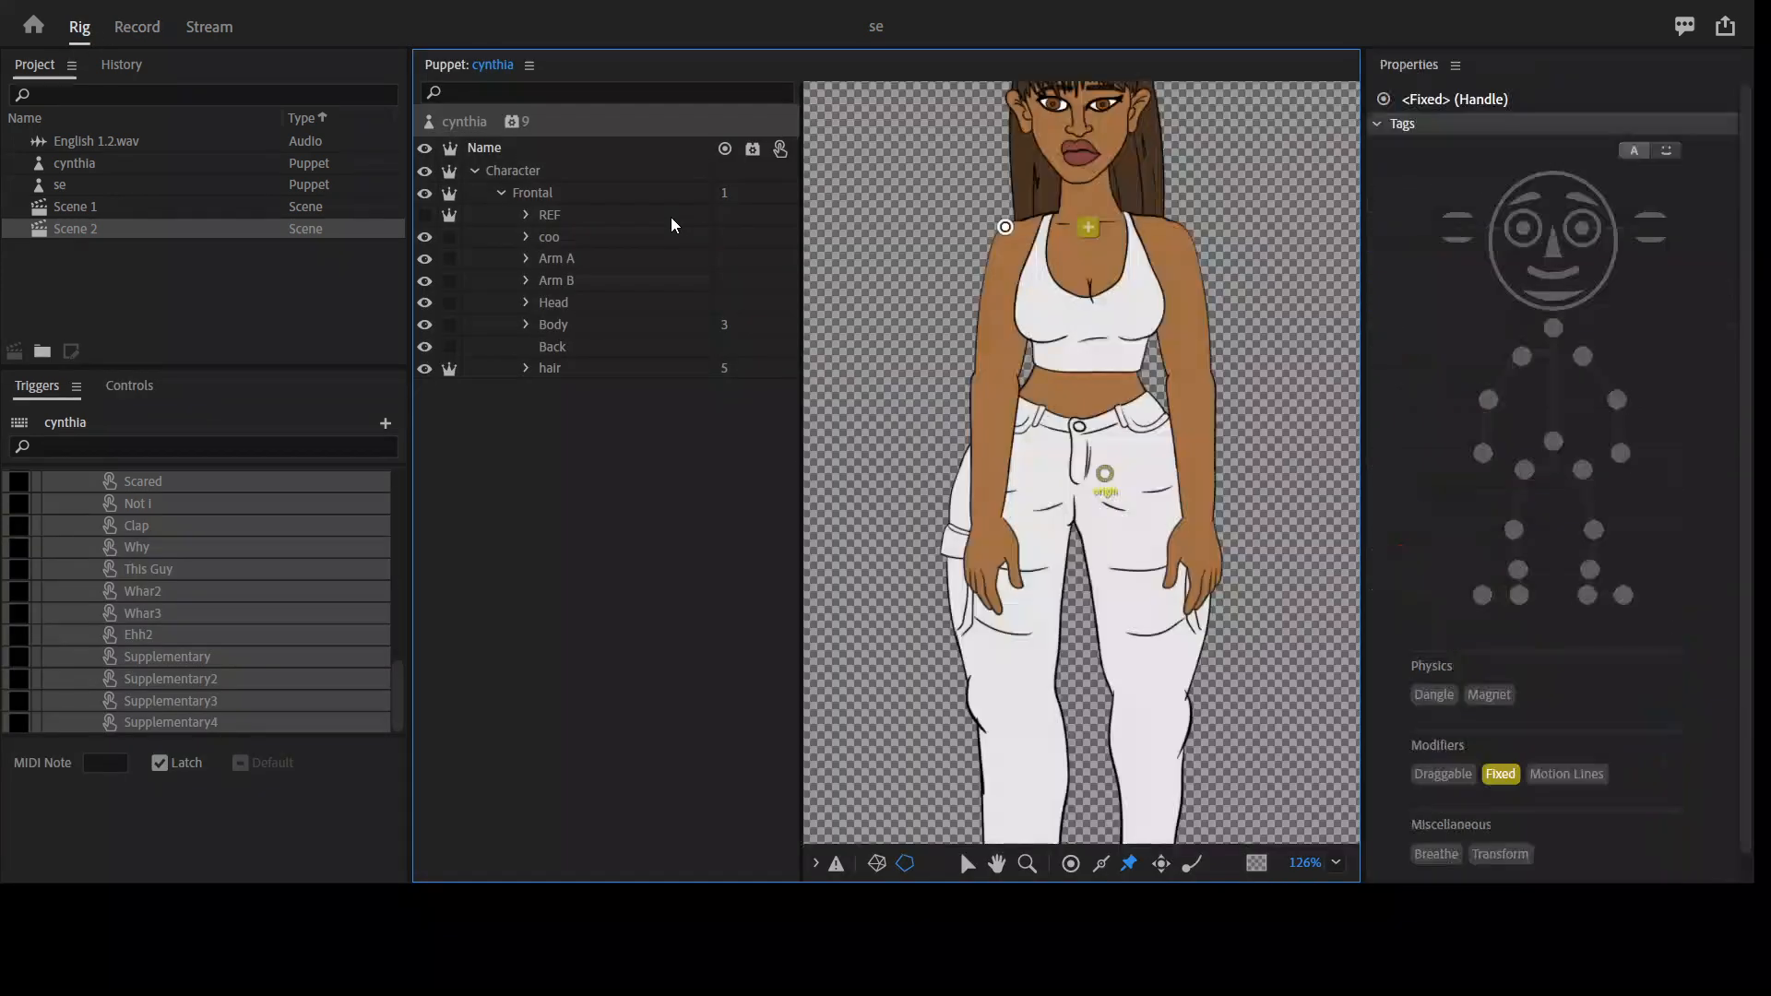
scroll(157, 617, "down", 3)
scroll(157, 616, "up", 5)
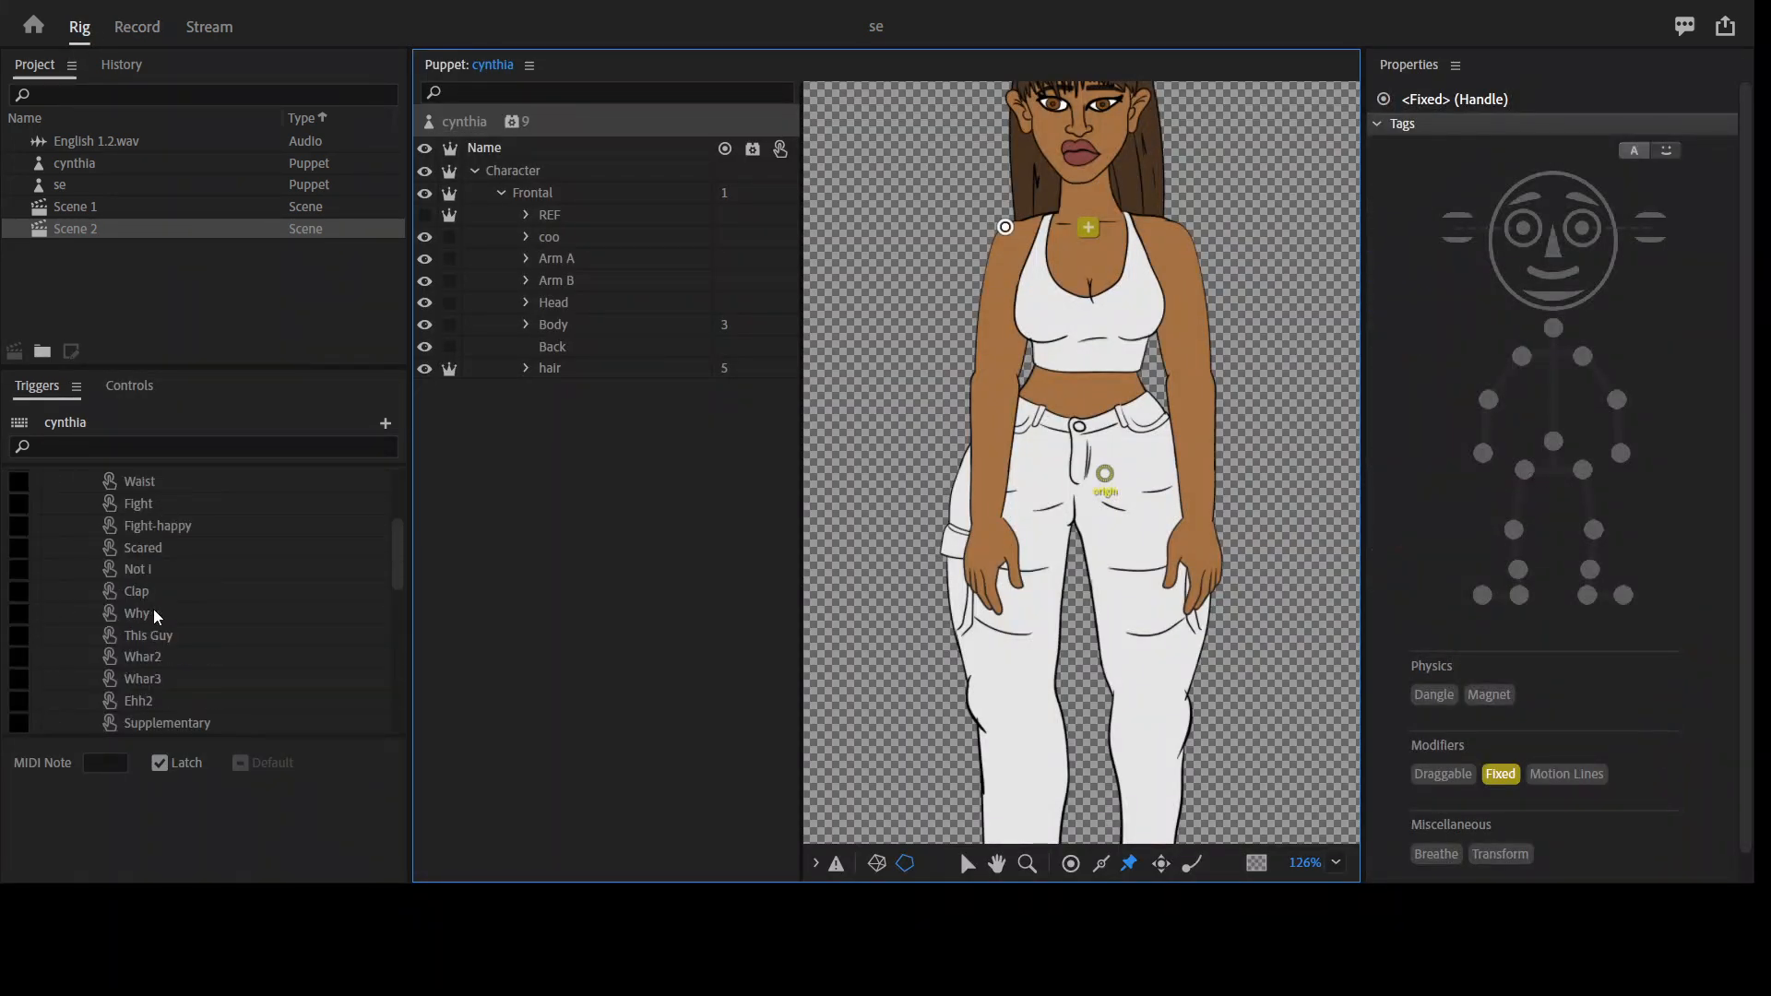
left_click(17, 526)
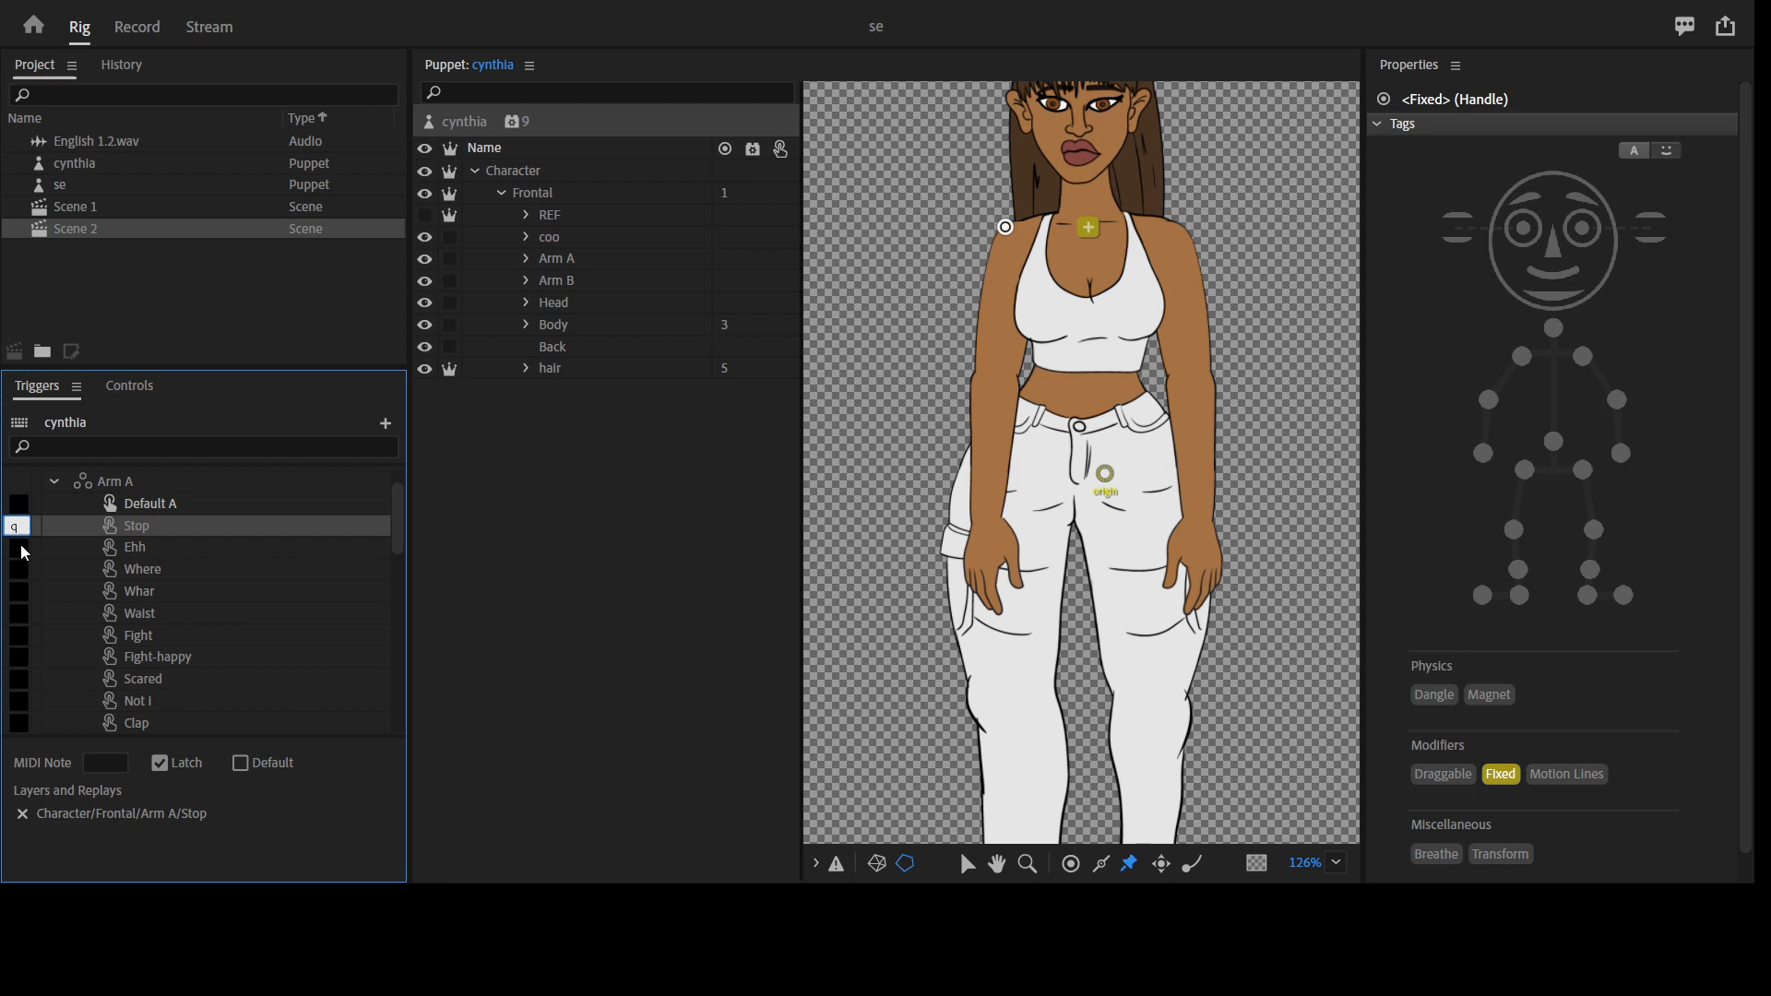
left_click(19, 546)
key("w")
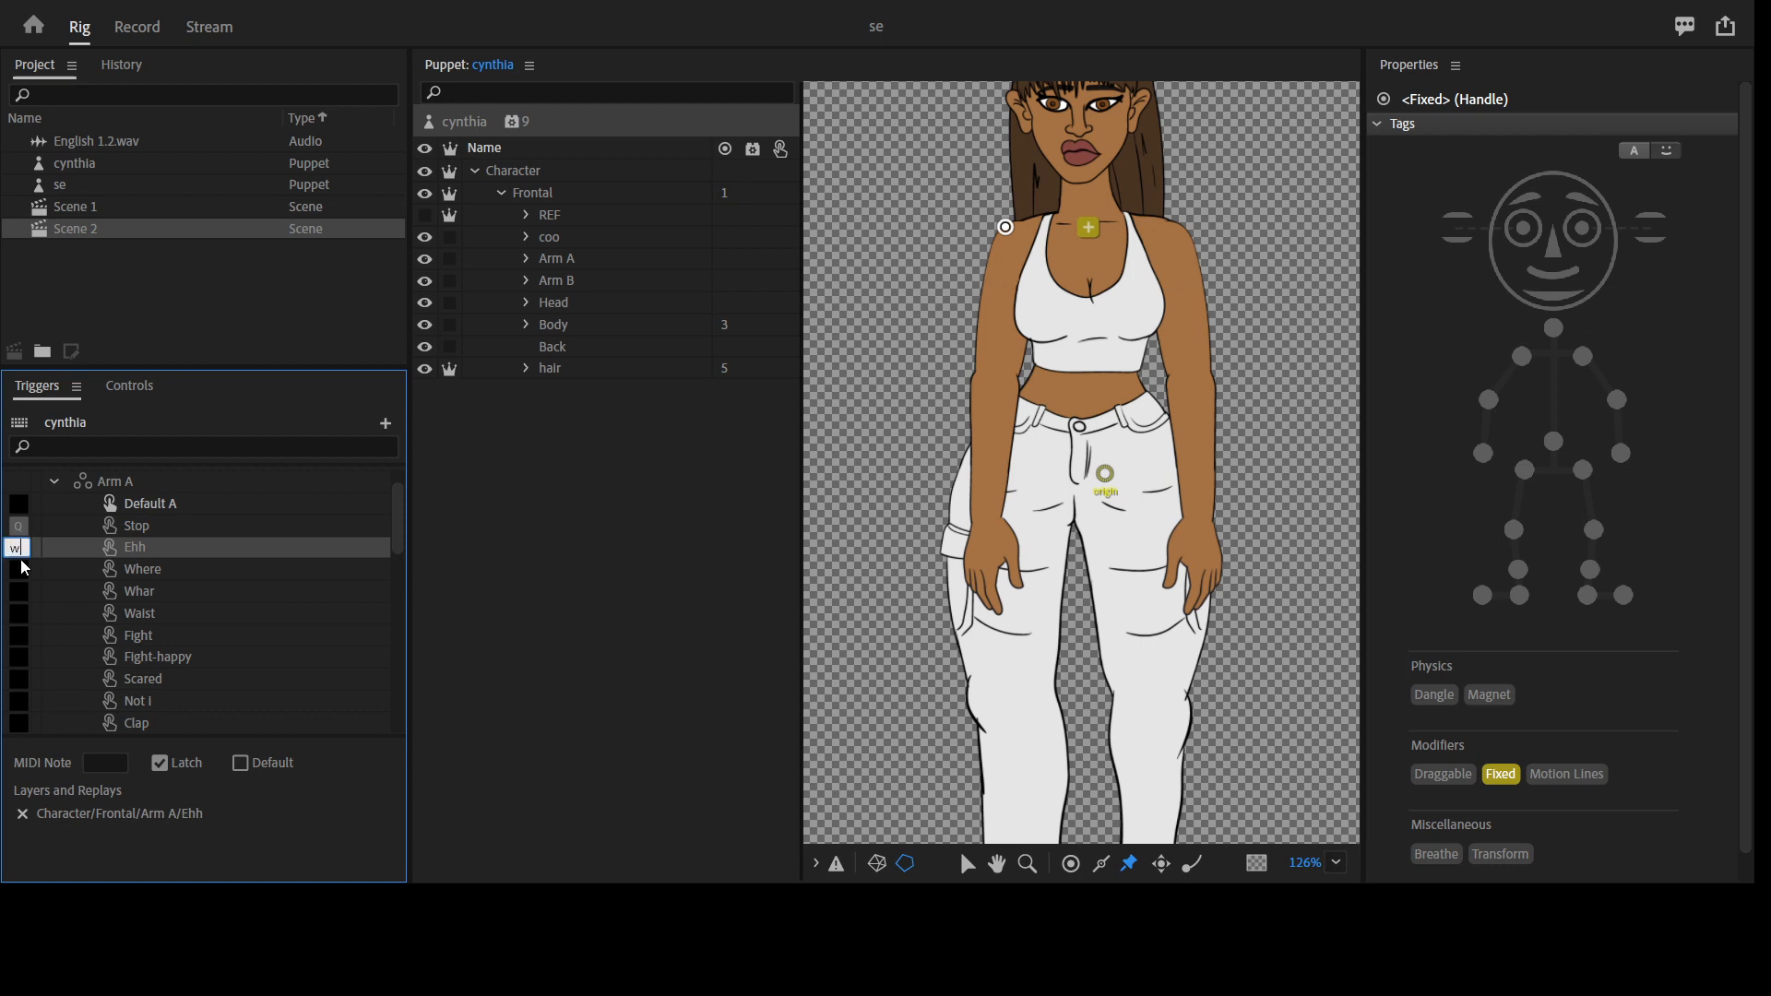
left_click(18, 568)
key("e")
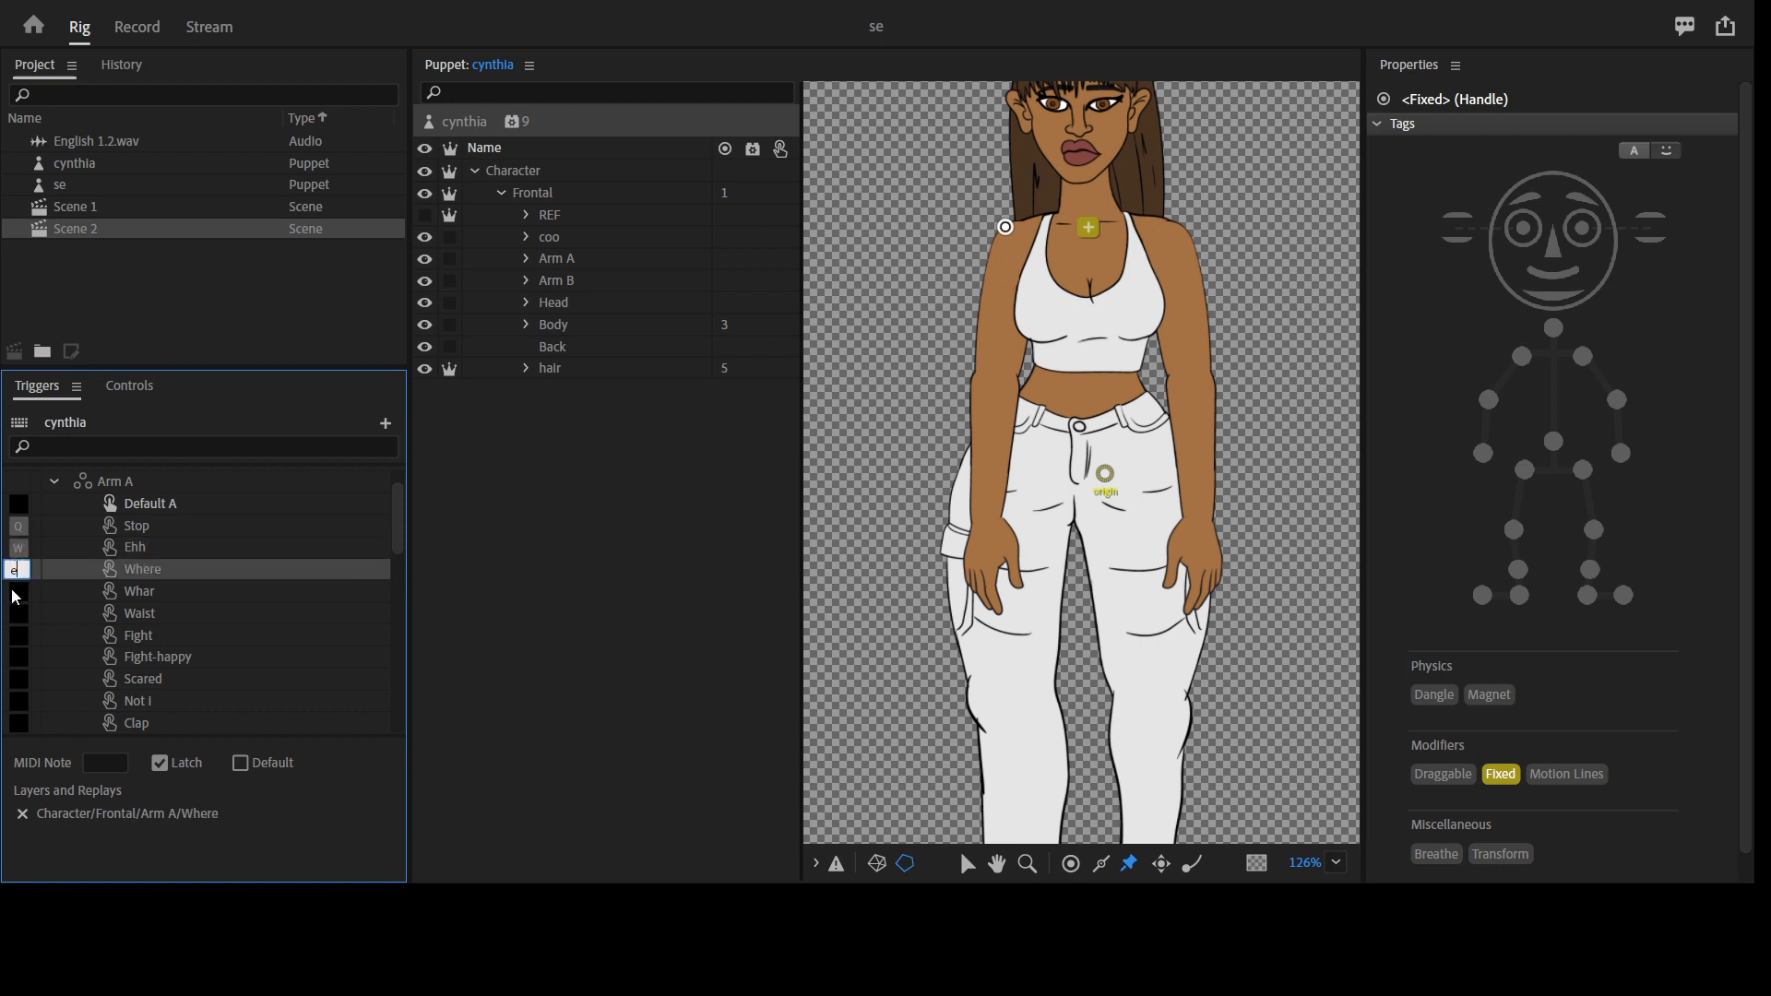
left_click(19, 590)
left_click(21, 591)
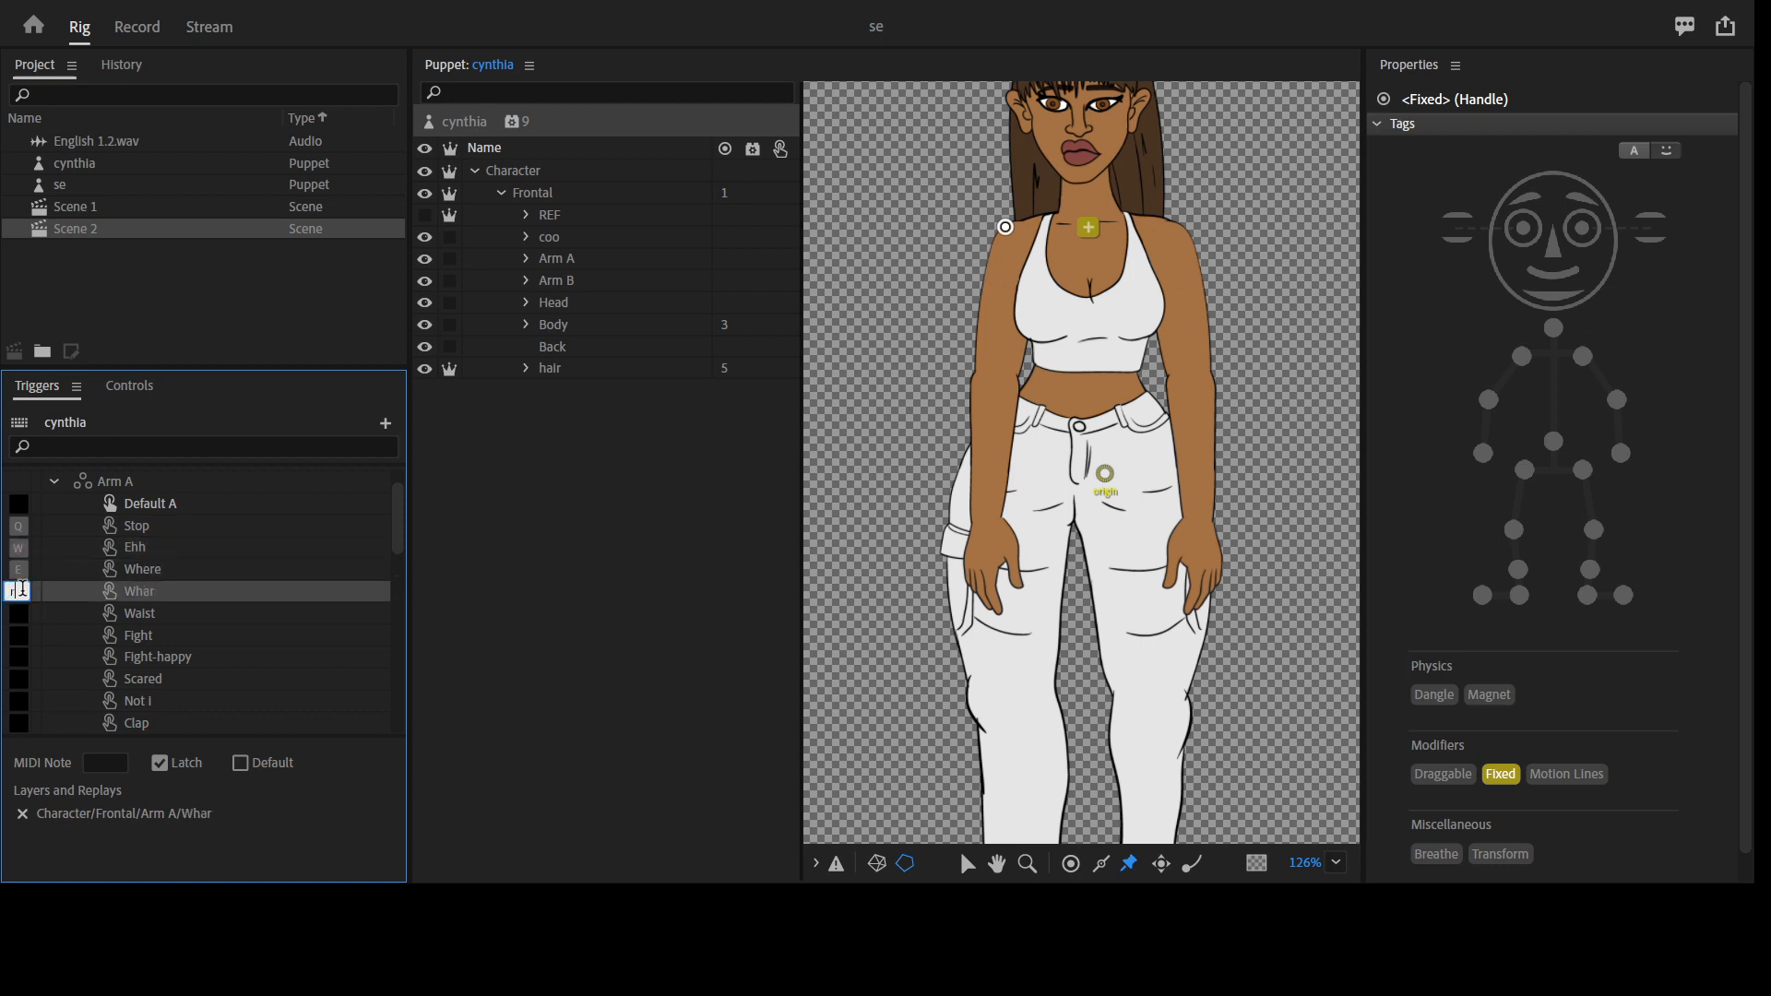
Assign trigger keys to Arm A's poses: T for Waist, Y for Fight, U for Fight-happy, I for Scared, and O for Not I
left_click(19, 613)
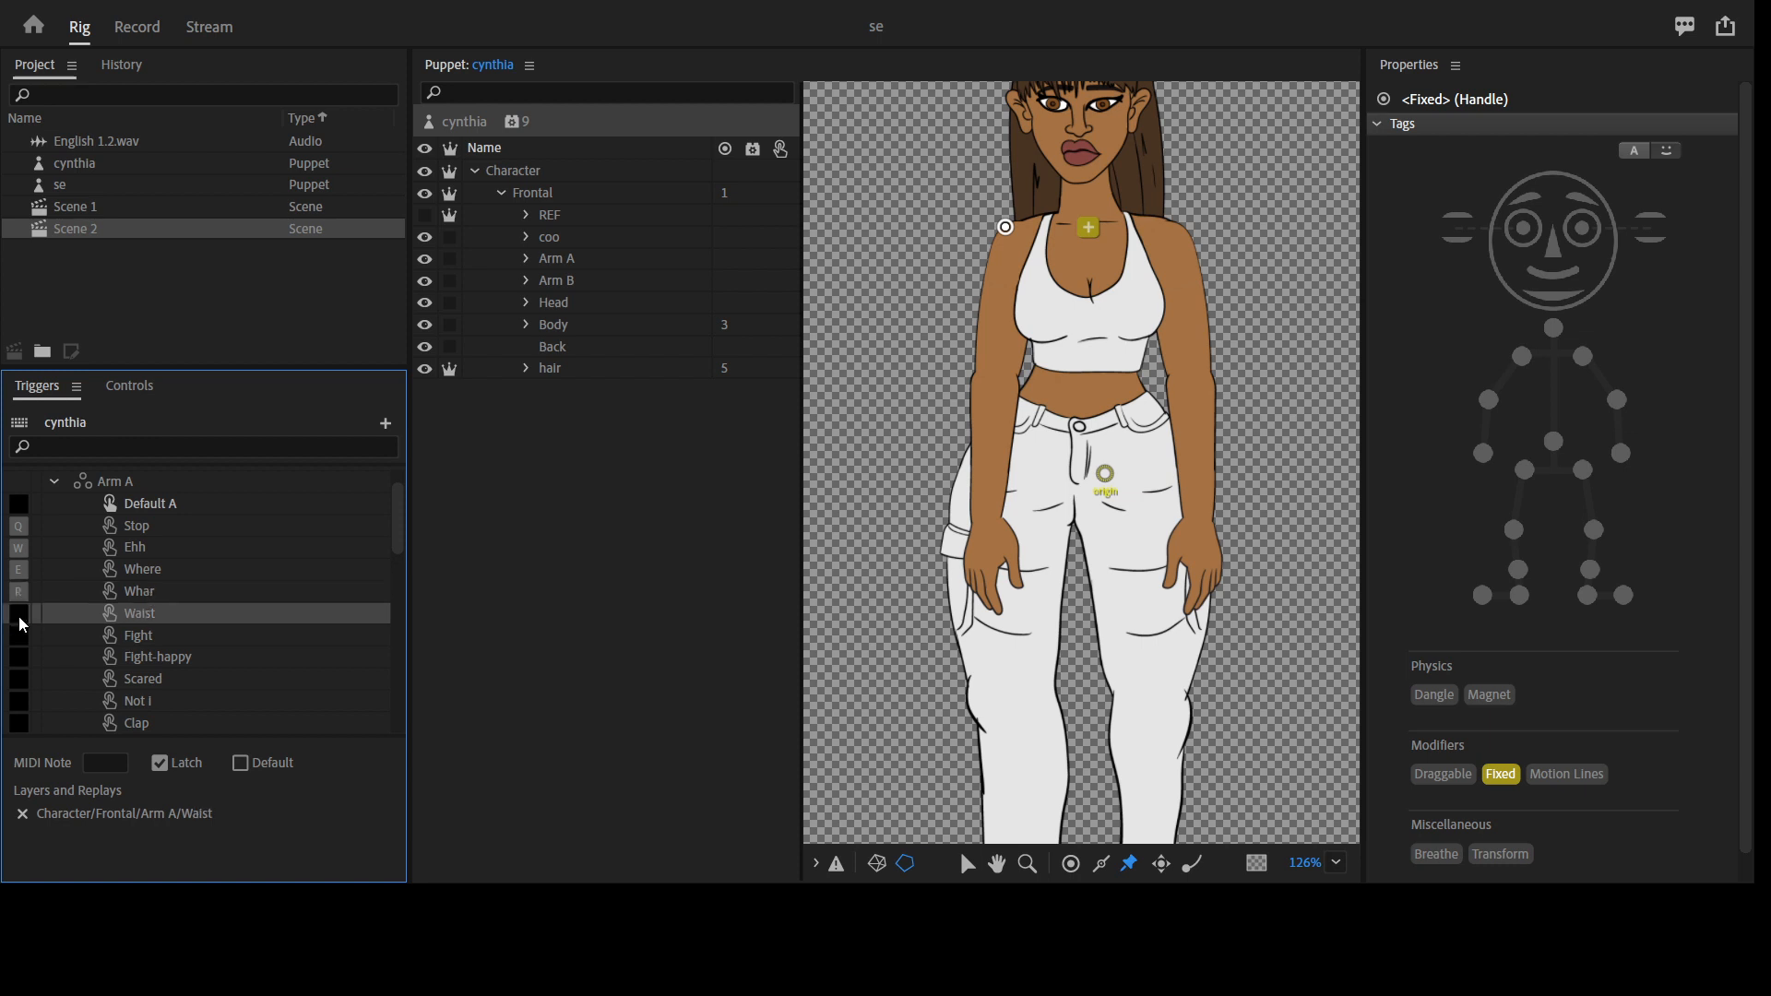
left_click(18, 611)
key("t")
left_click(20, 636)
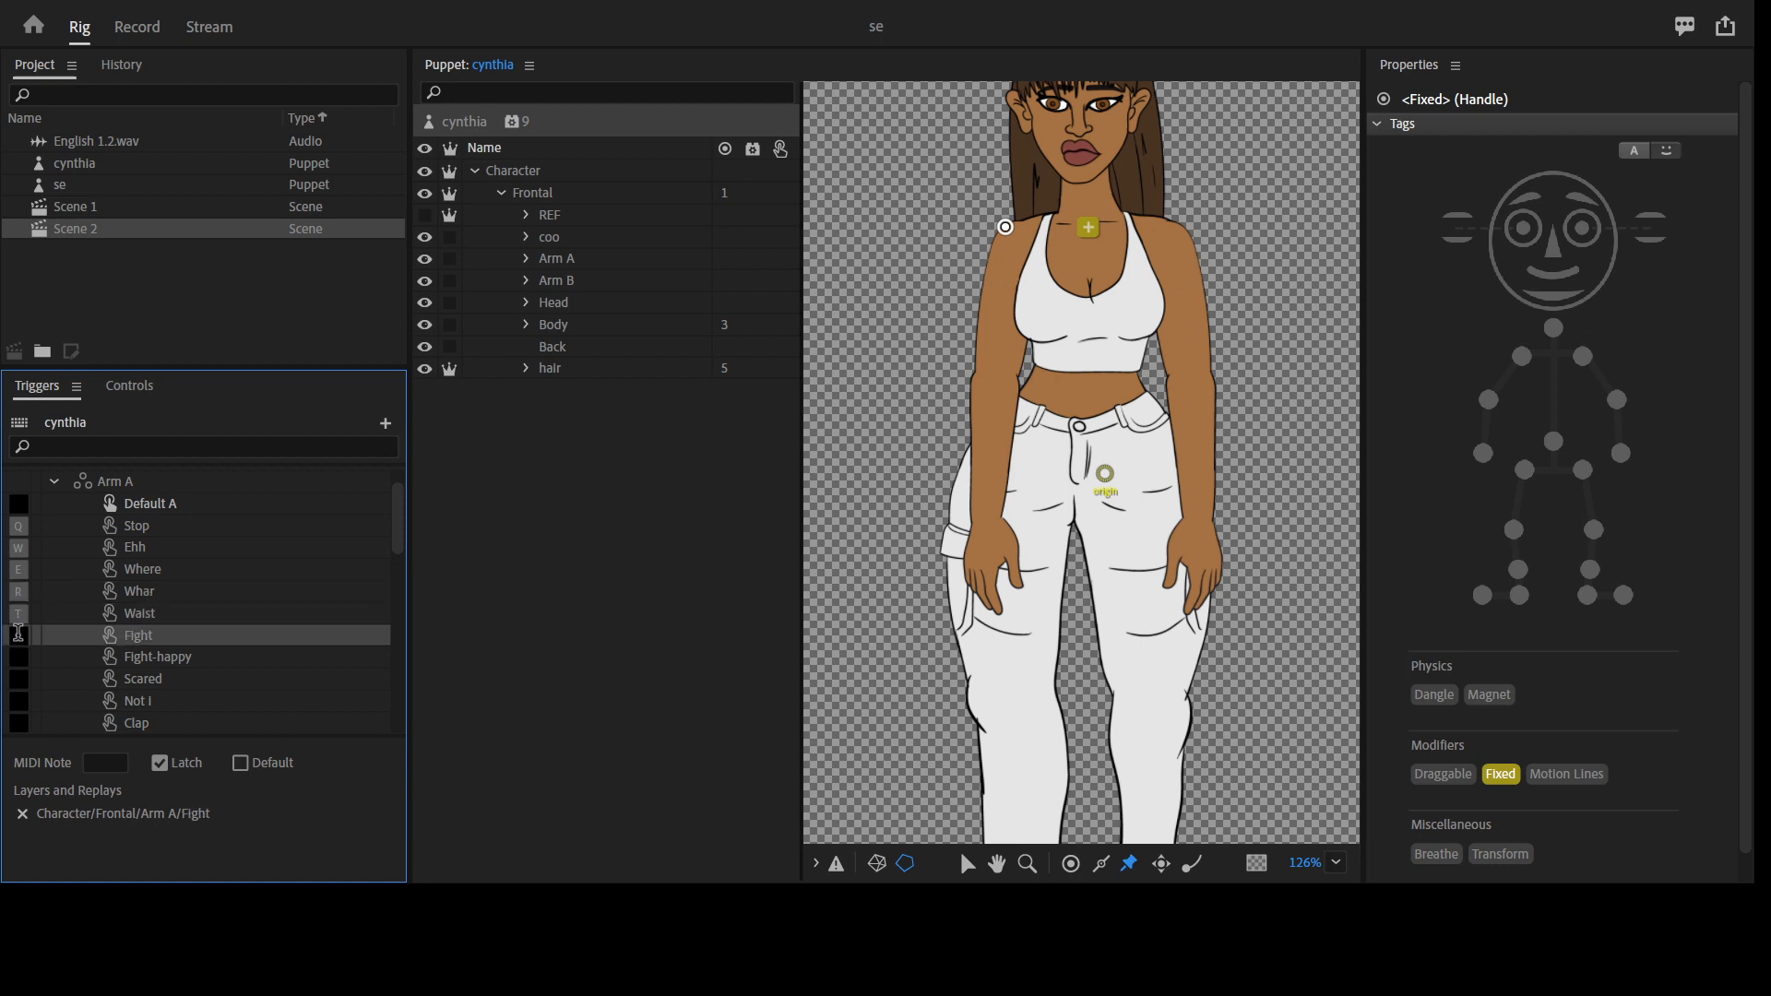
left_click(20, 643)
key("y")
left_click(22, 657)
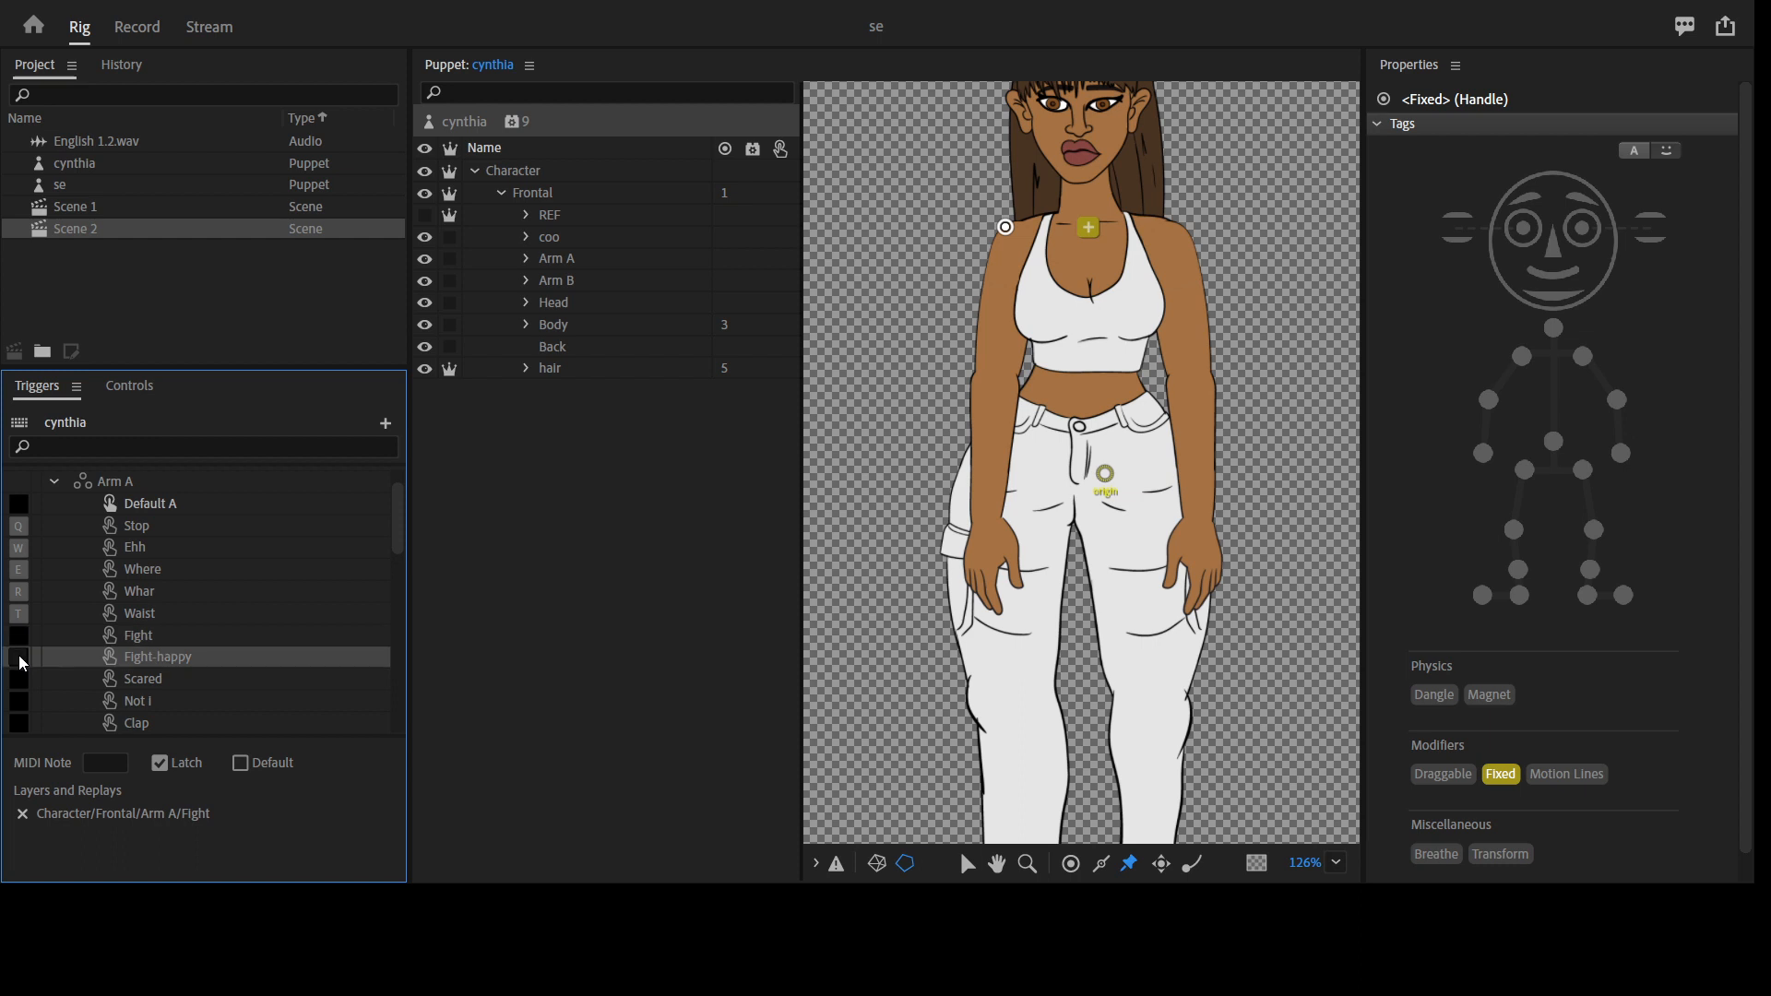
left_click(19, 655)
left_click(20, 680)
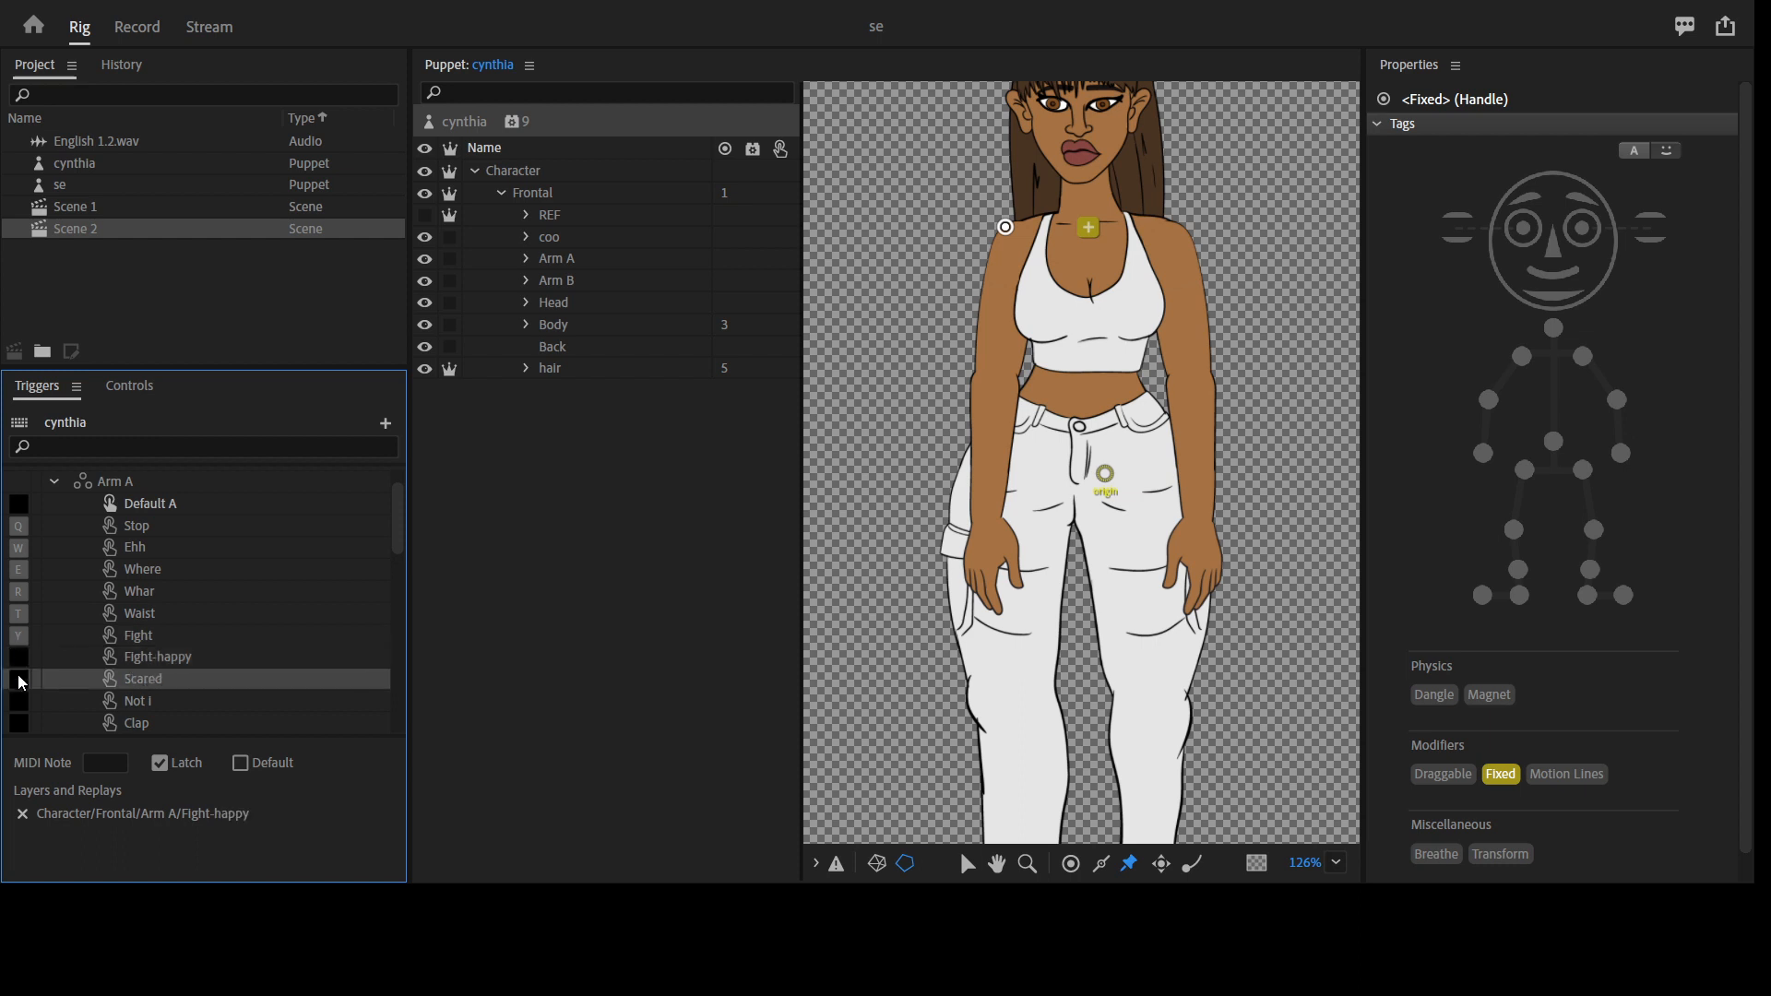
left_click(19, 680)
left_click(19, 703)
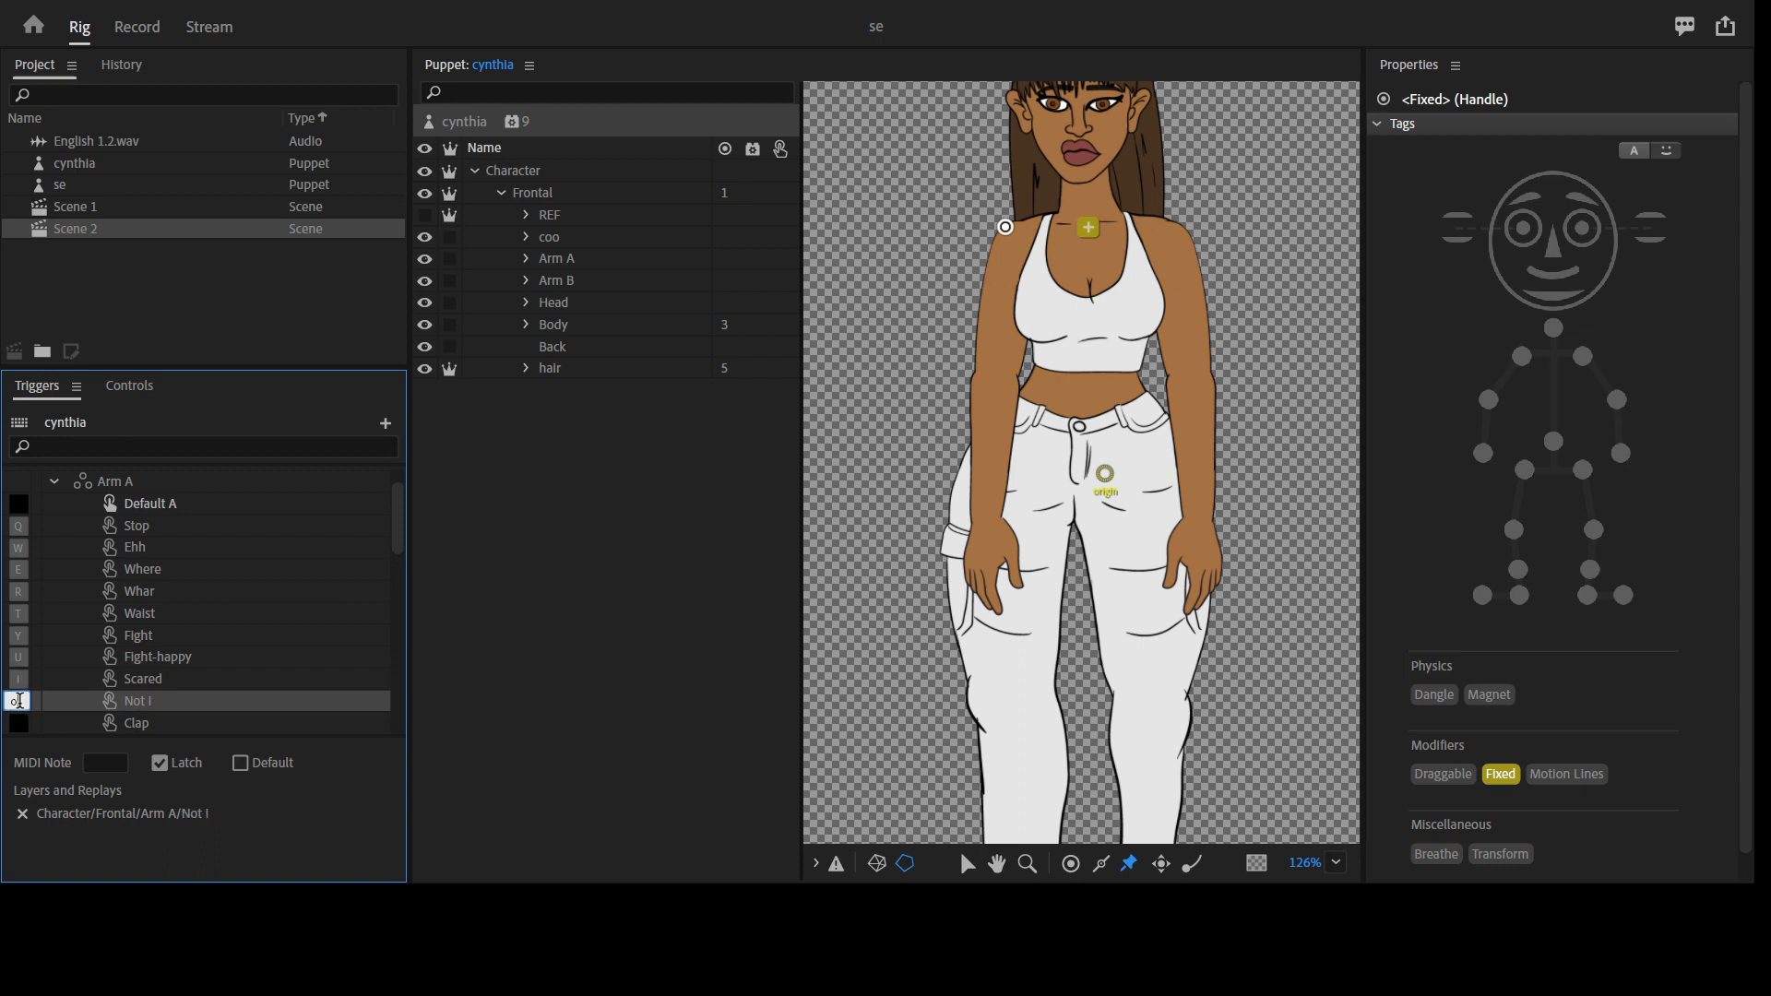
Assign trigger keys to Arm B's poses: A for Stop, S for Ehh, D for Where, and F for Whar
left_click(19, 724)
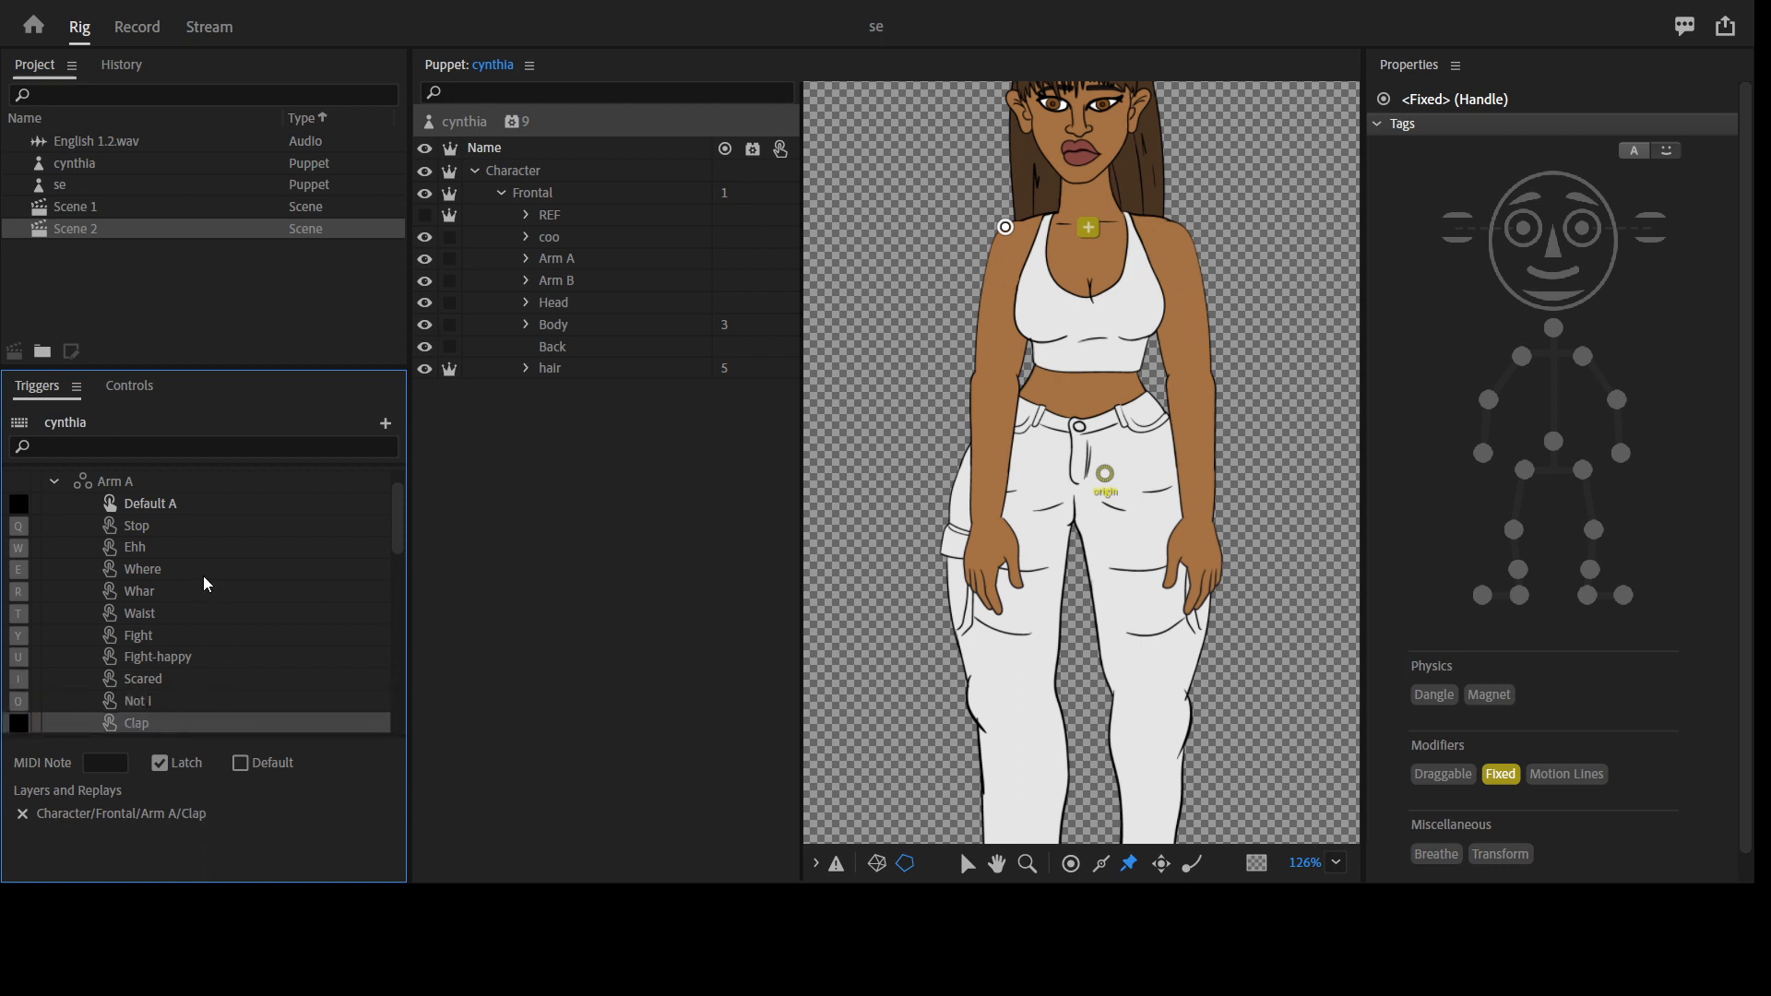
scroll(208, 584, "down", 1)
scroll(229, 585, "up", 2)
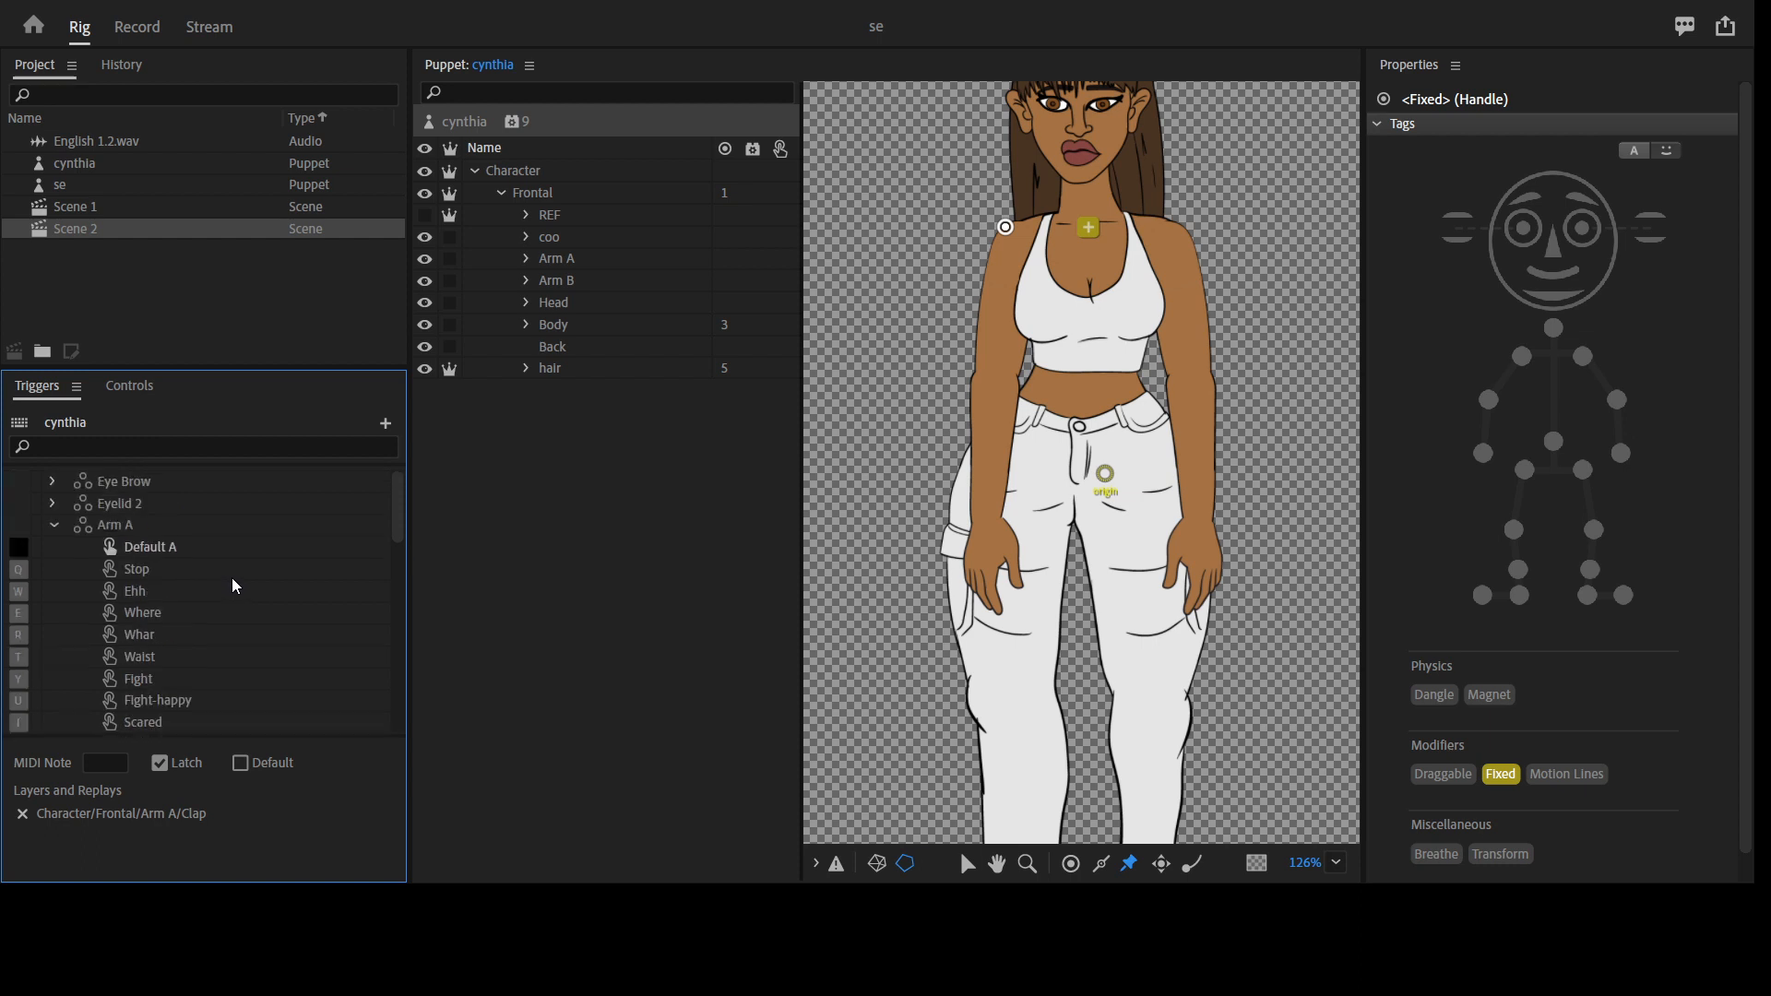
left_click(55, 526)
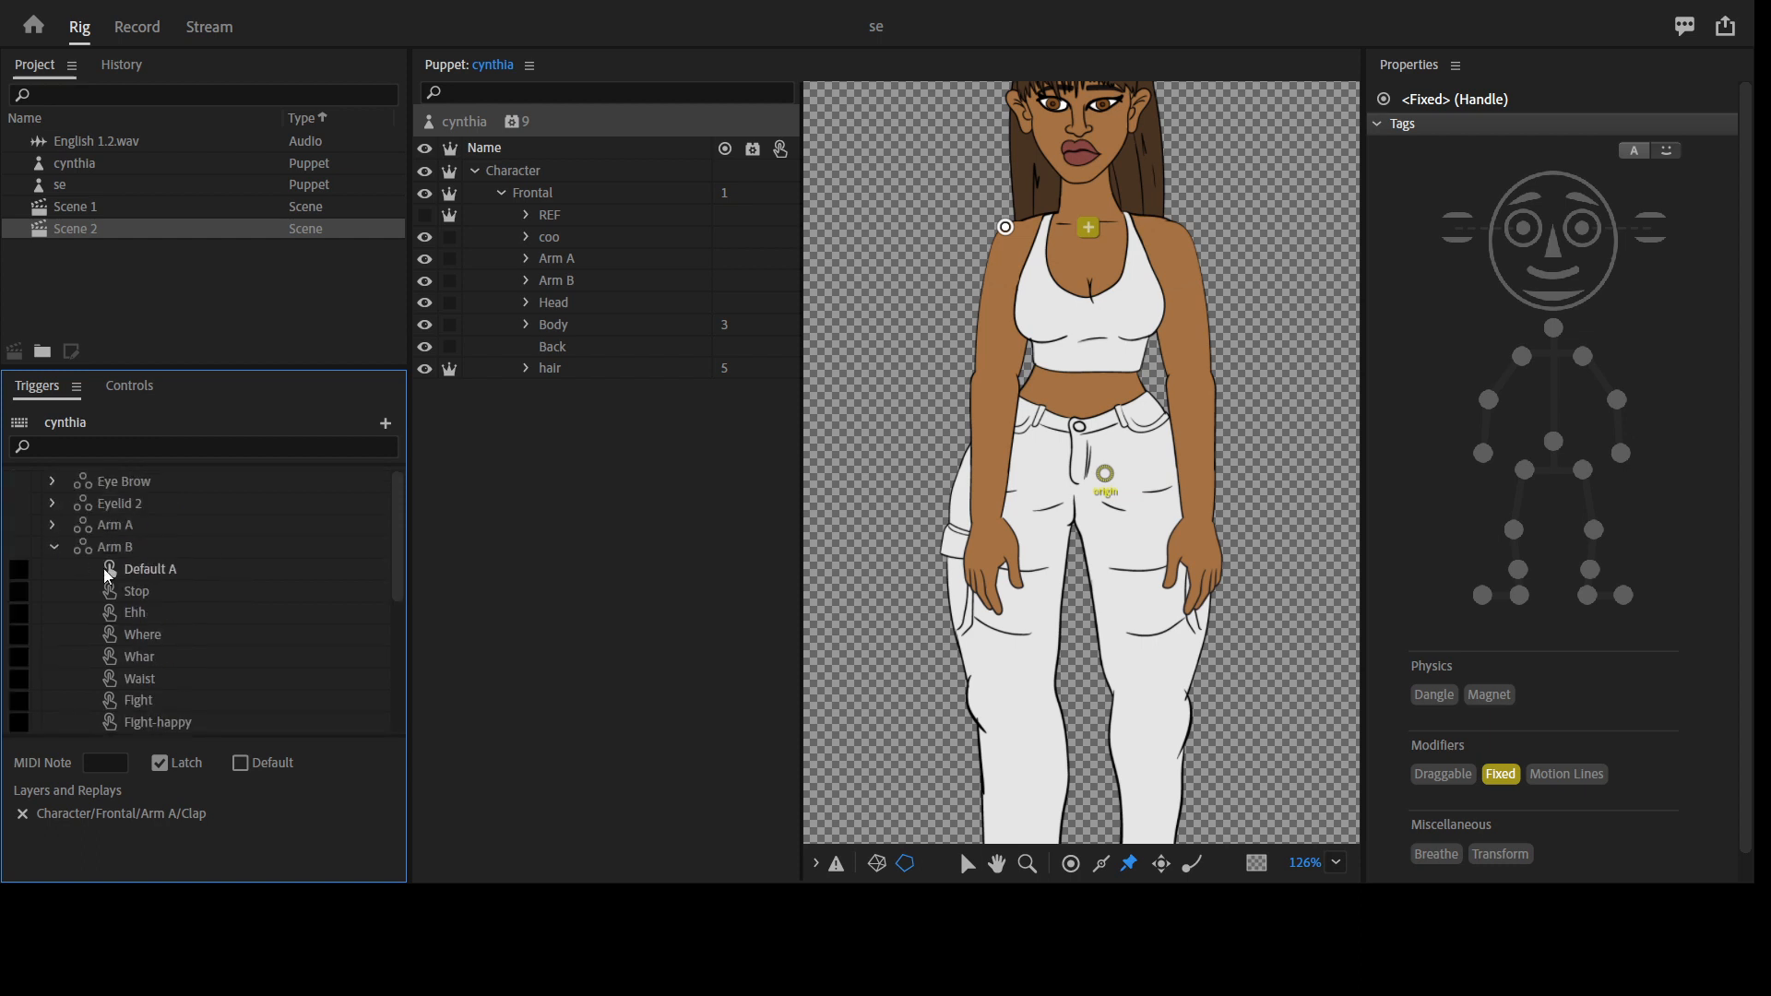
left_click(30, 596)
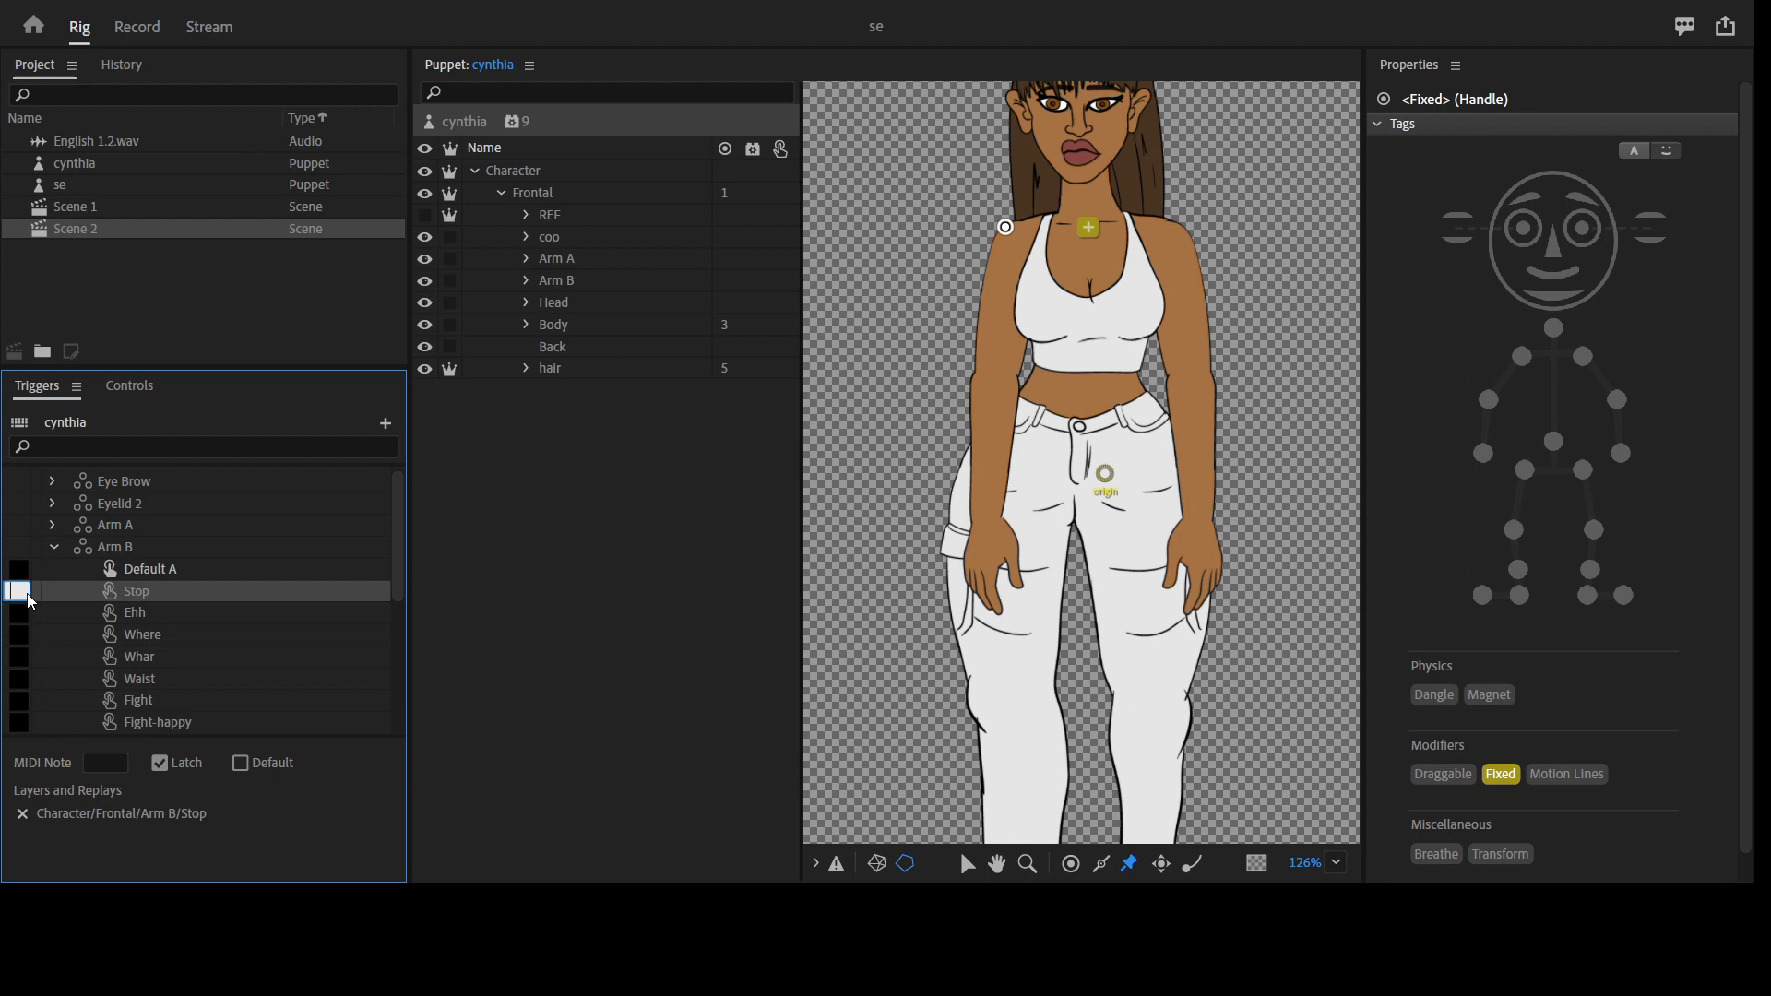
left_click(17, 617)
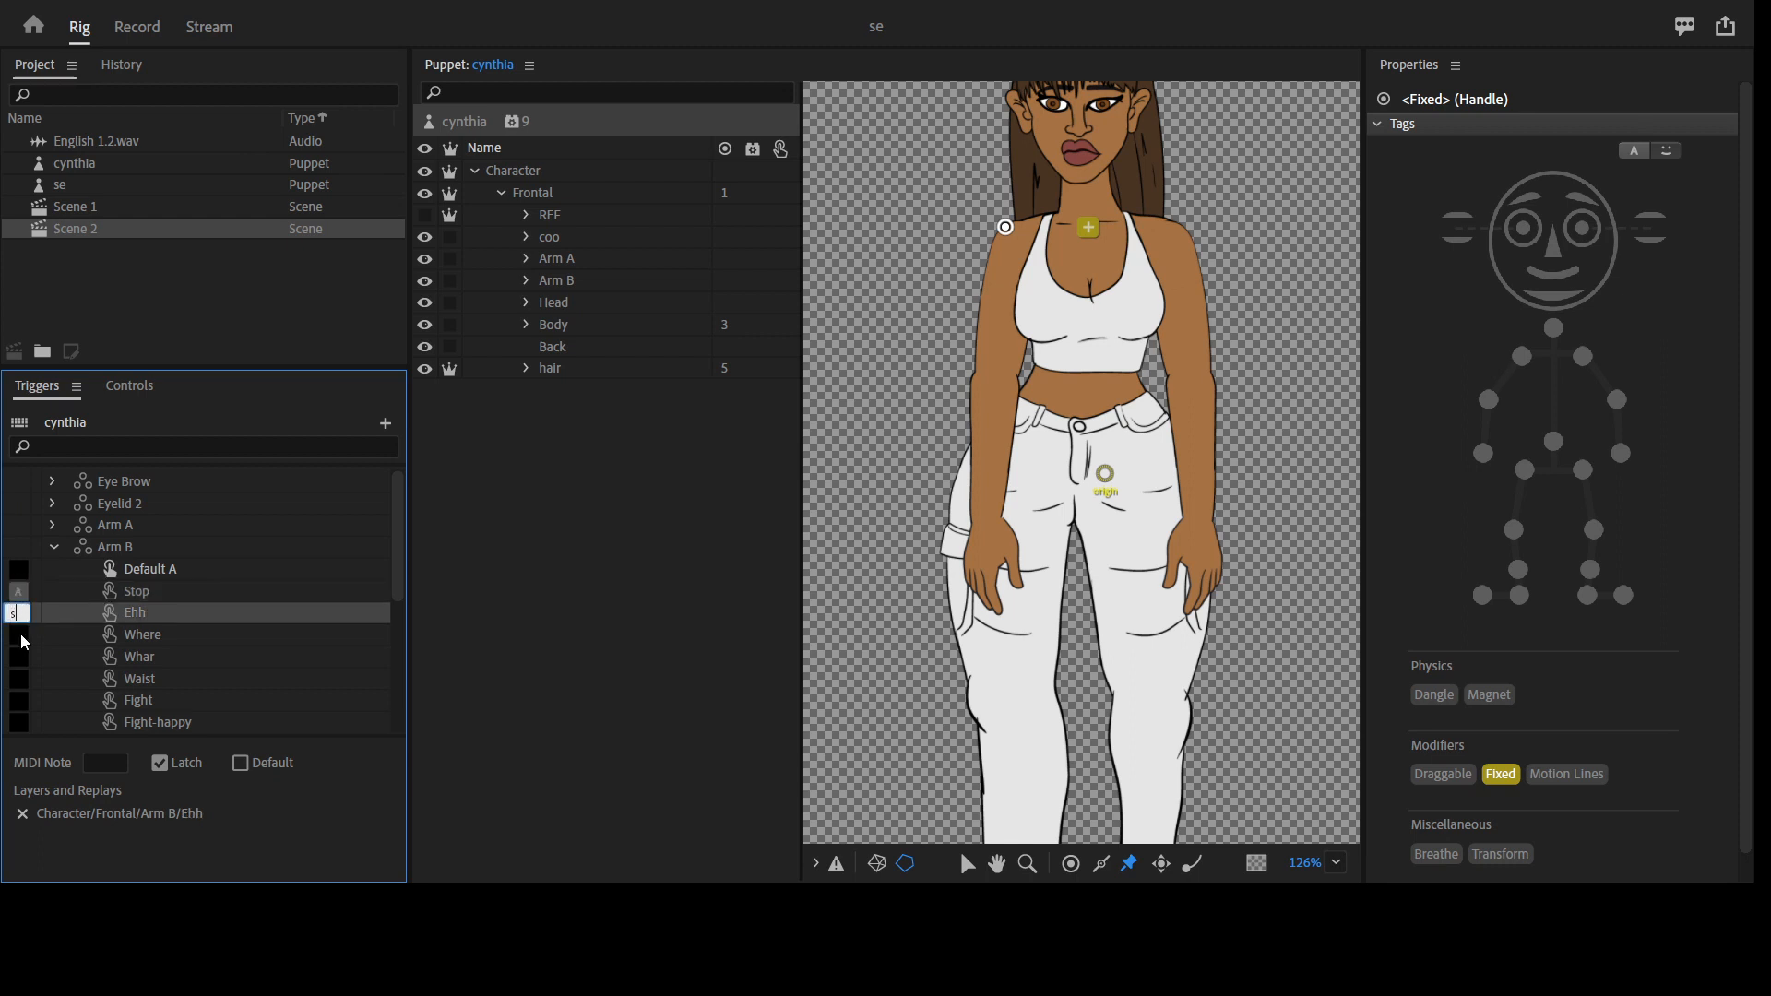
left_click(22, 637)
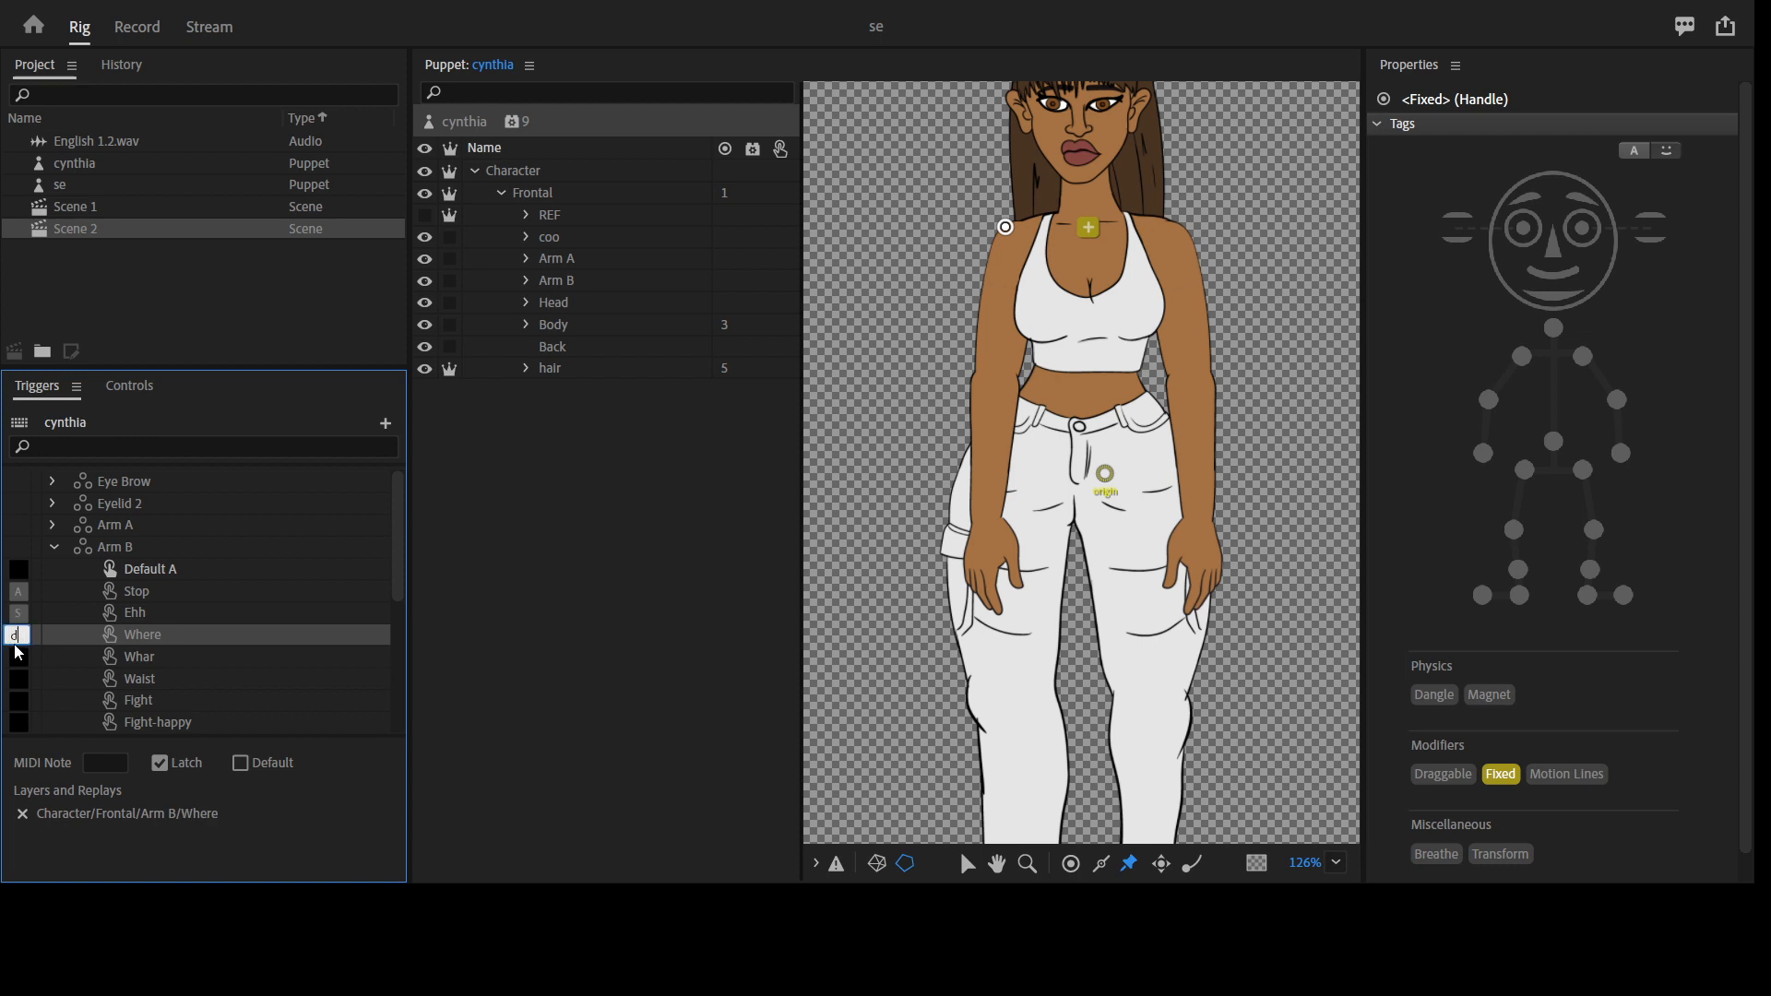
left_click(17, 660)
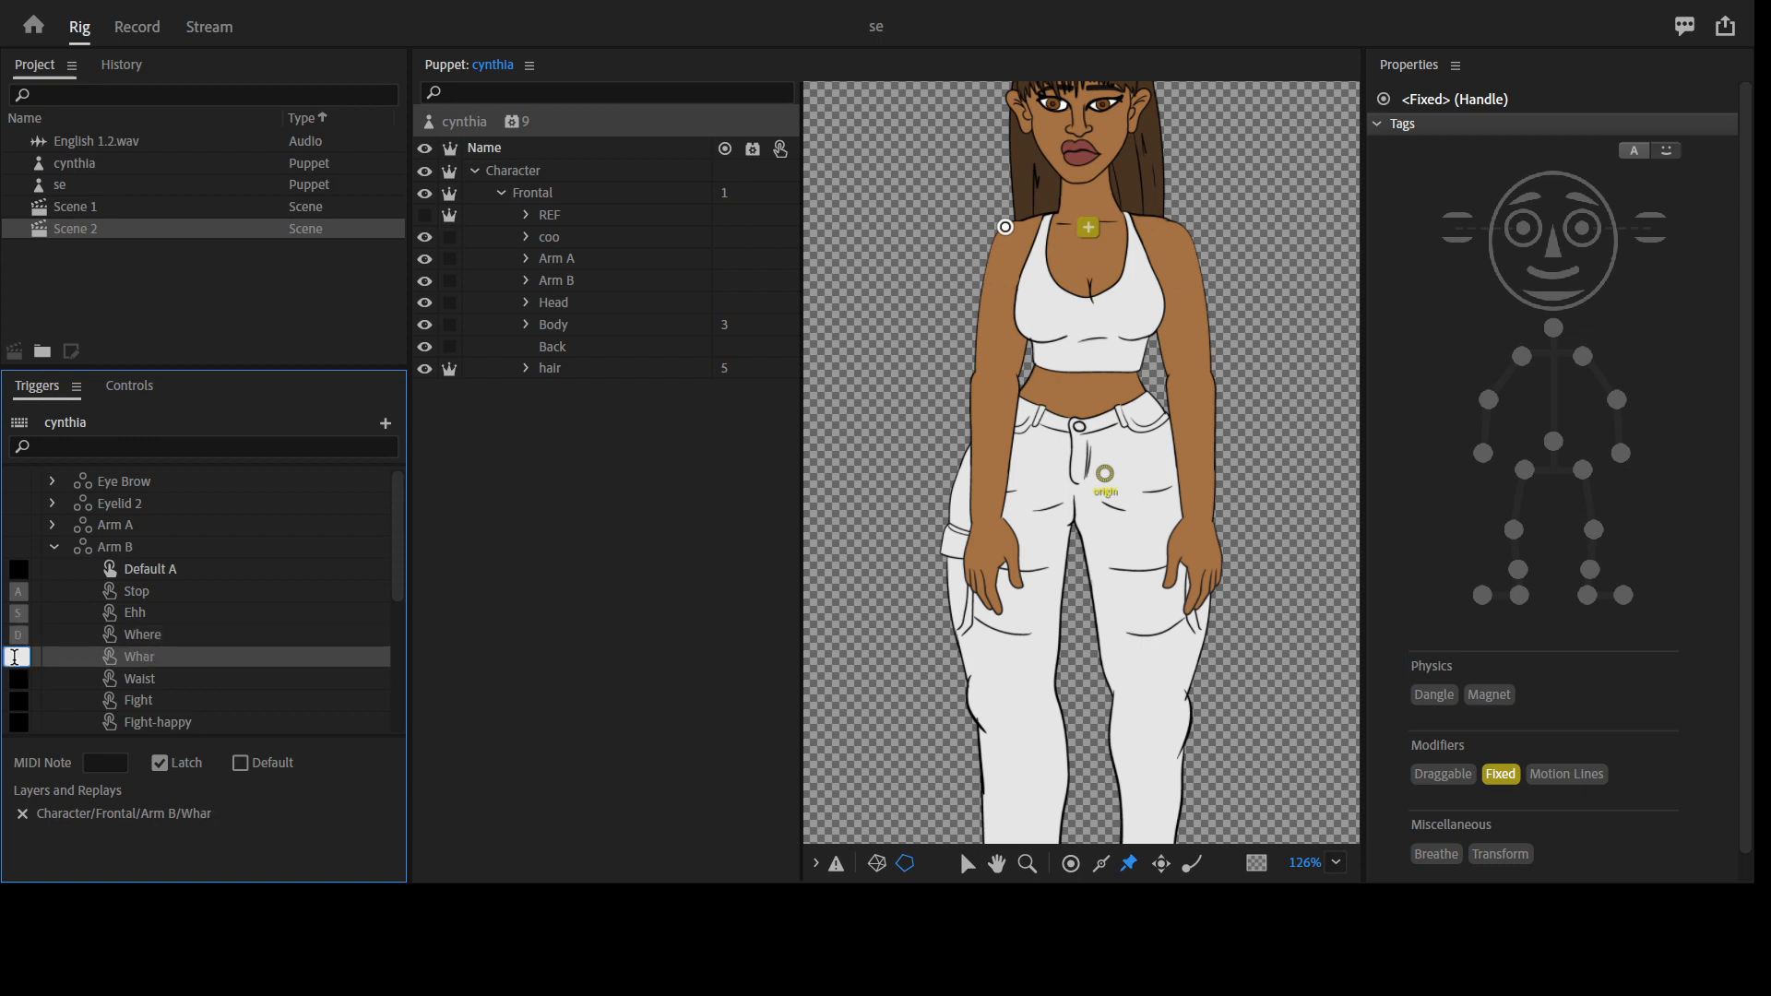
Assign trigger keys to Arm B's poses: G for Waist, H for Fight, J for Fight-happy, K for Scared, and L for Not I
left_click(20, 680)
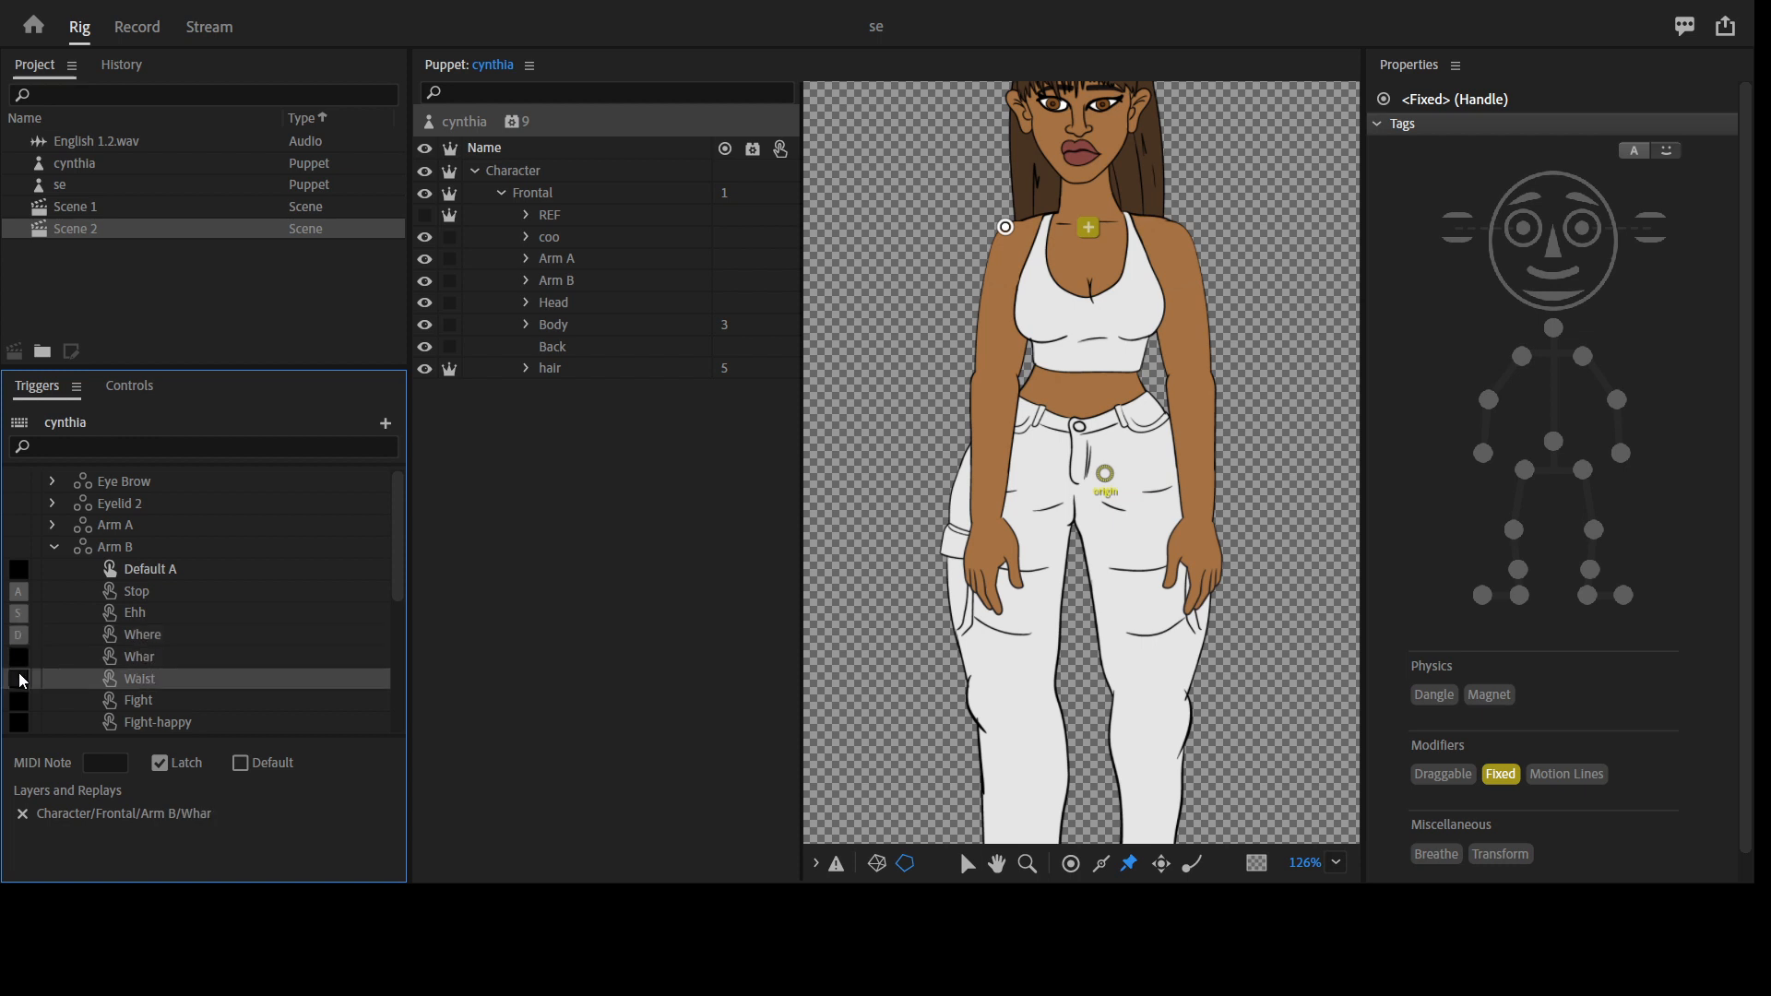
type("g")
left_click(17, 701)
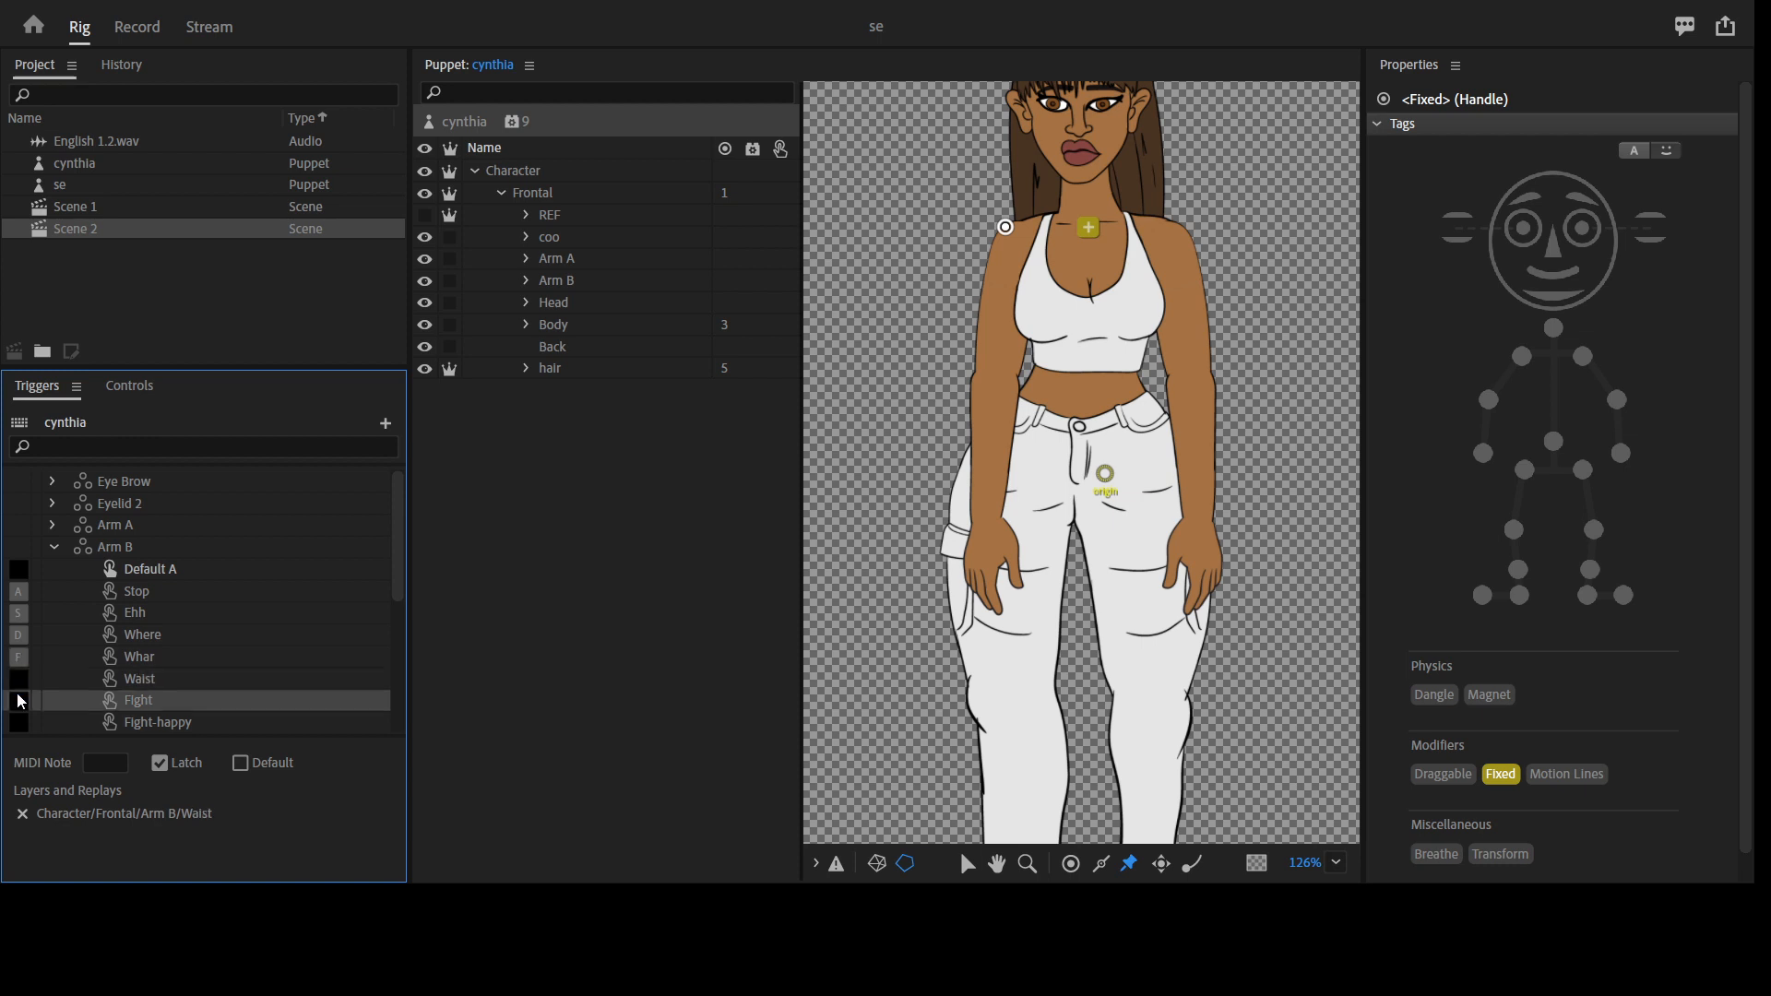
type("h")
left_click(17, 722)
type("j")
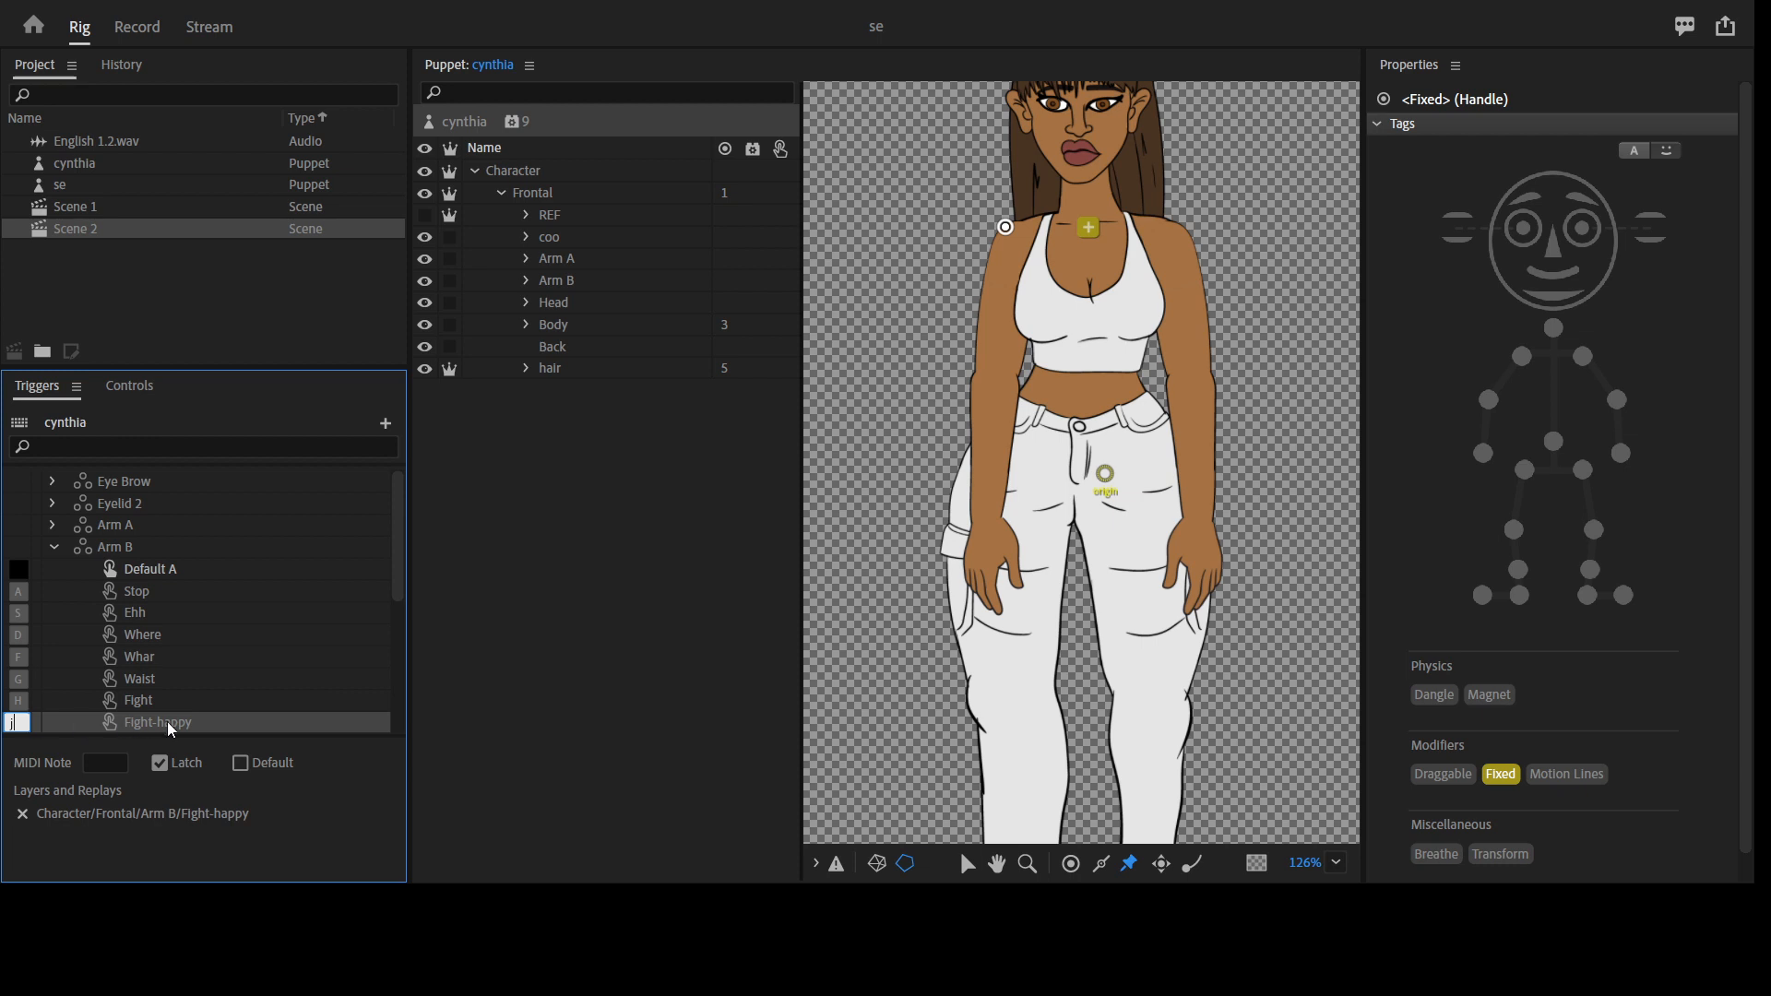
scroll(231, 636, "down", 3)
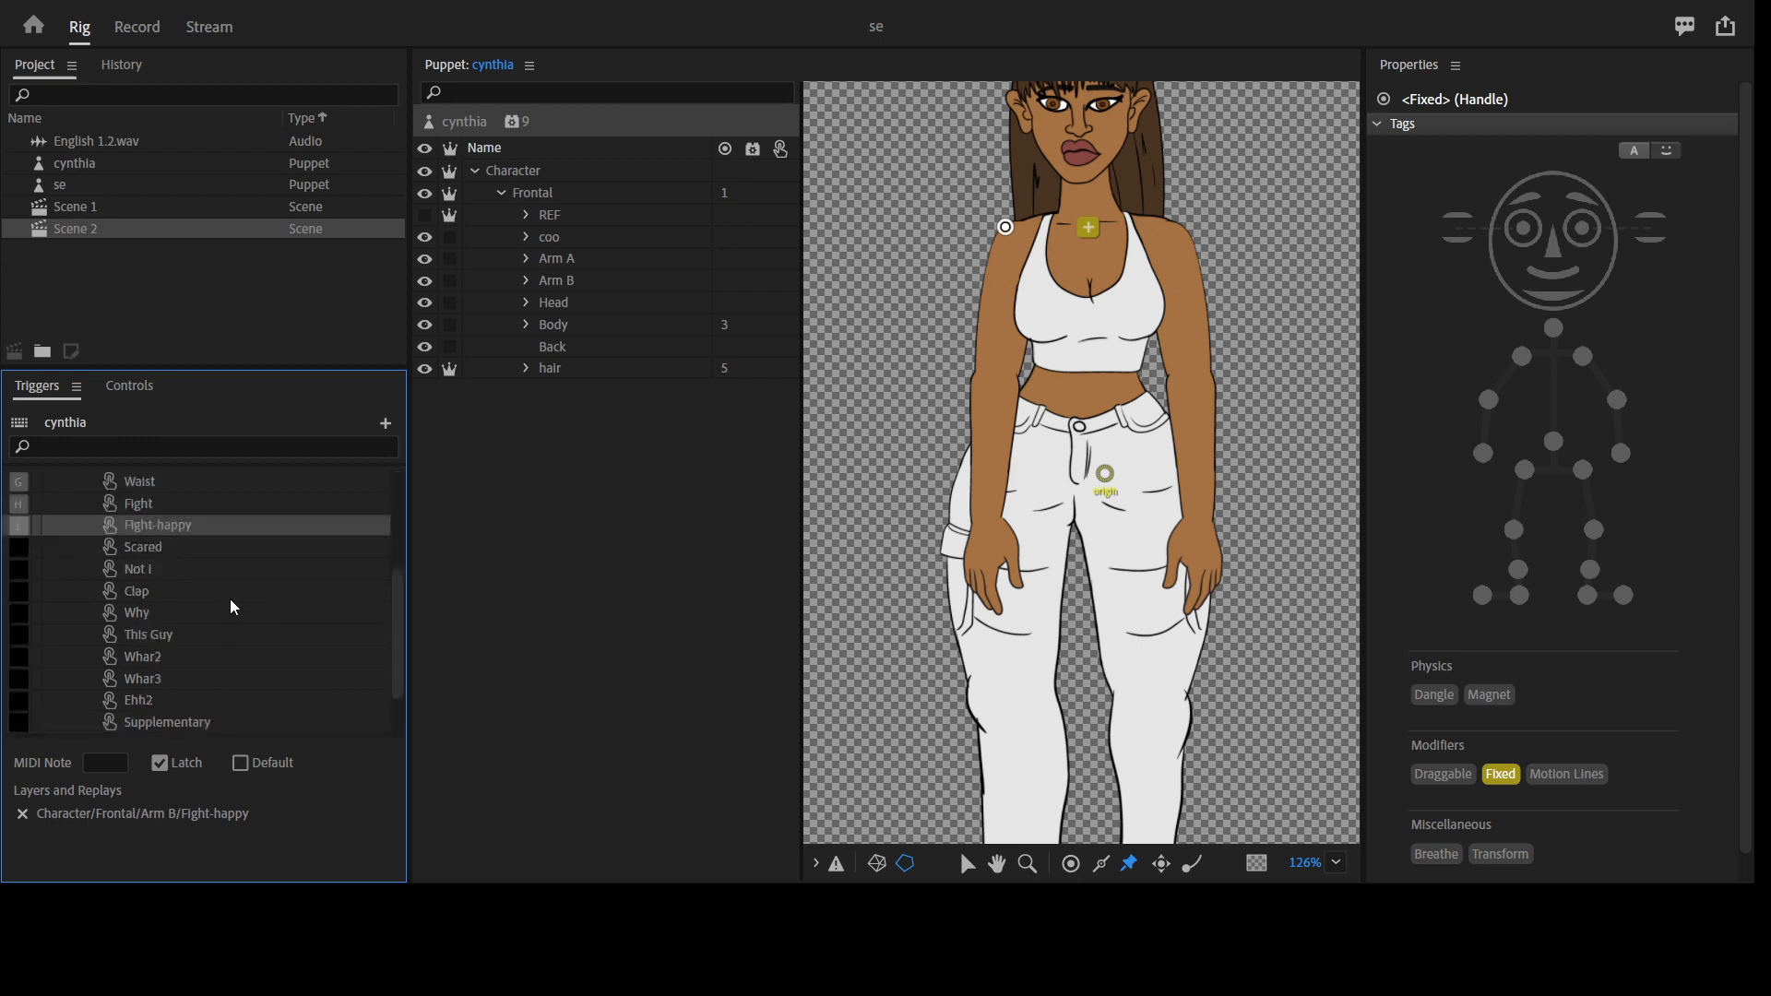
left_click(17, 547)
type("k")
left_click(19, 569)
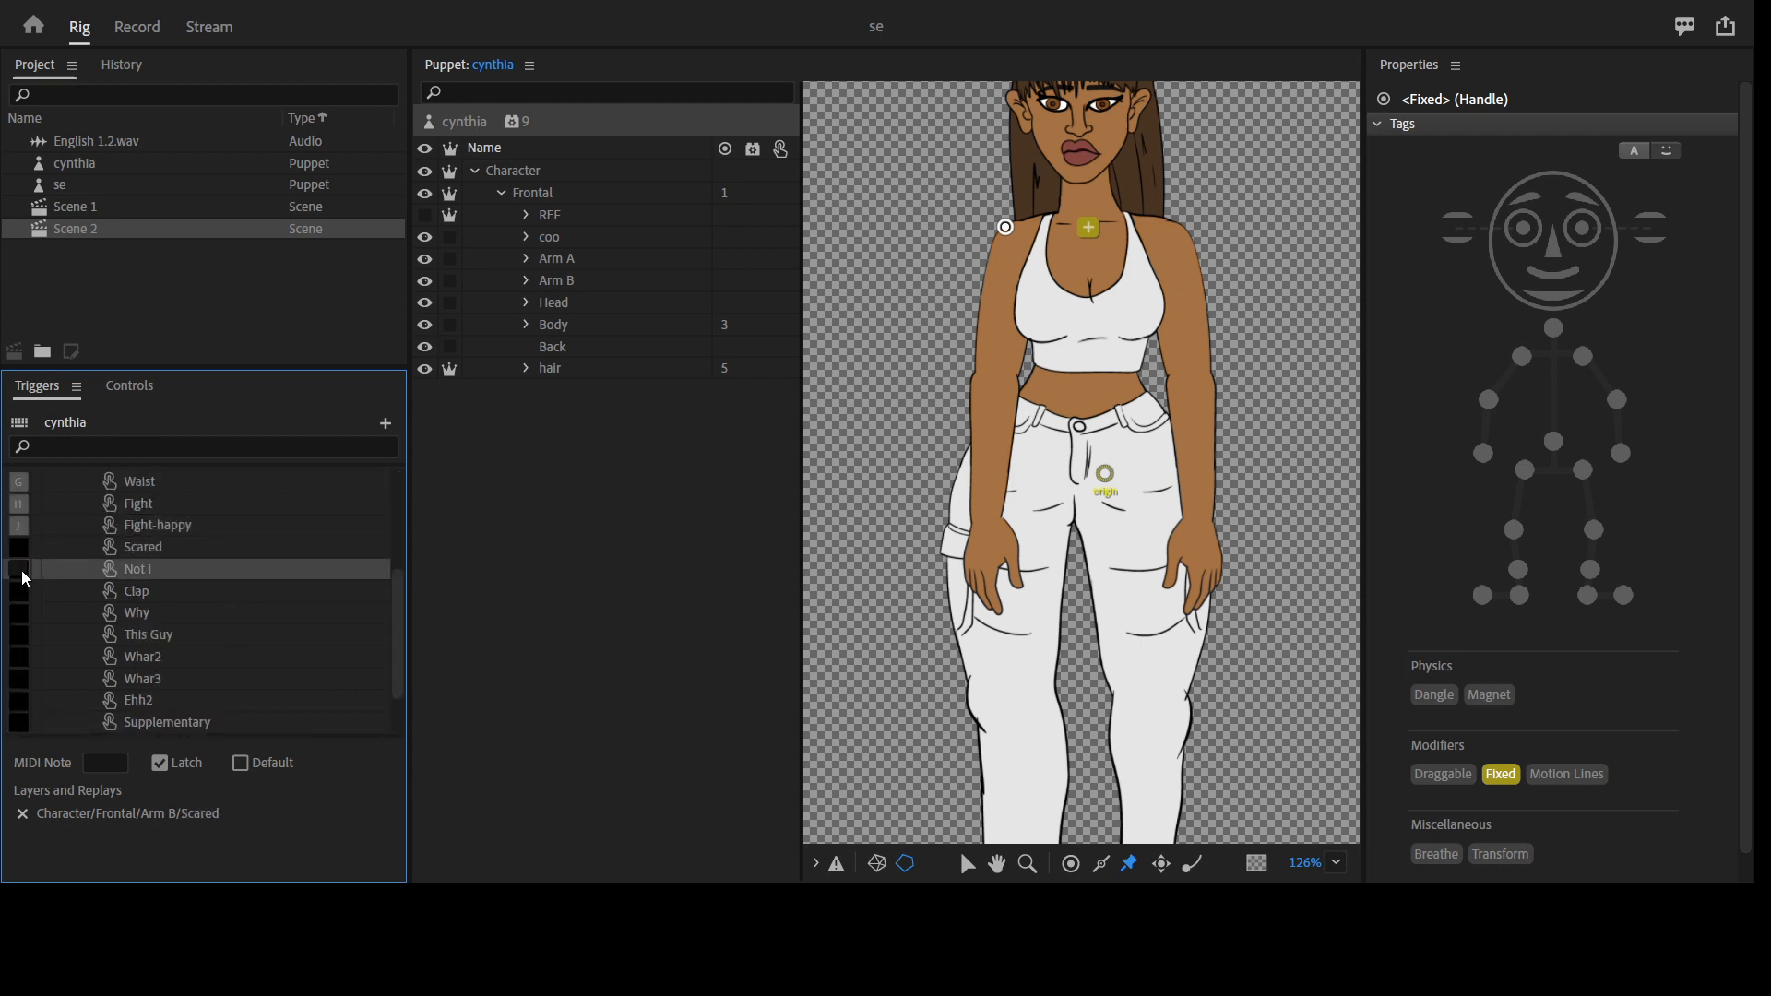
Try to assign the semicolon as the trigger key for Arm B's Clap pose
left_click(20, 591)
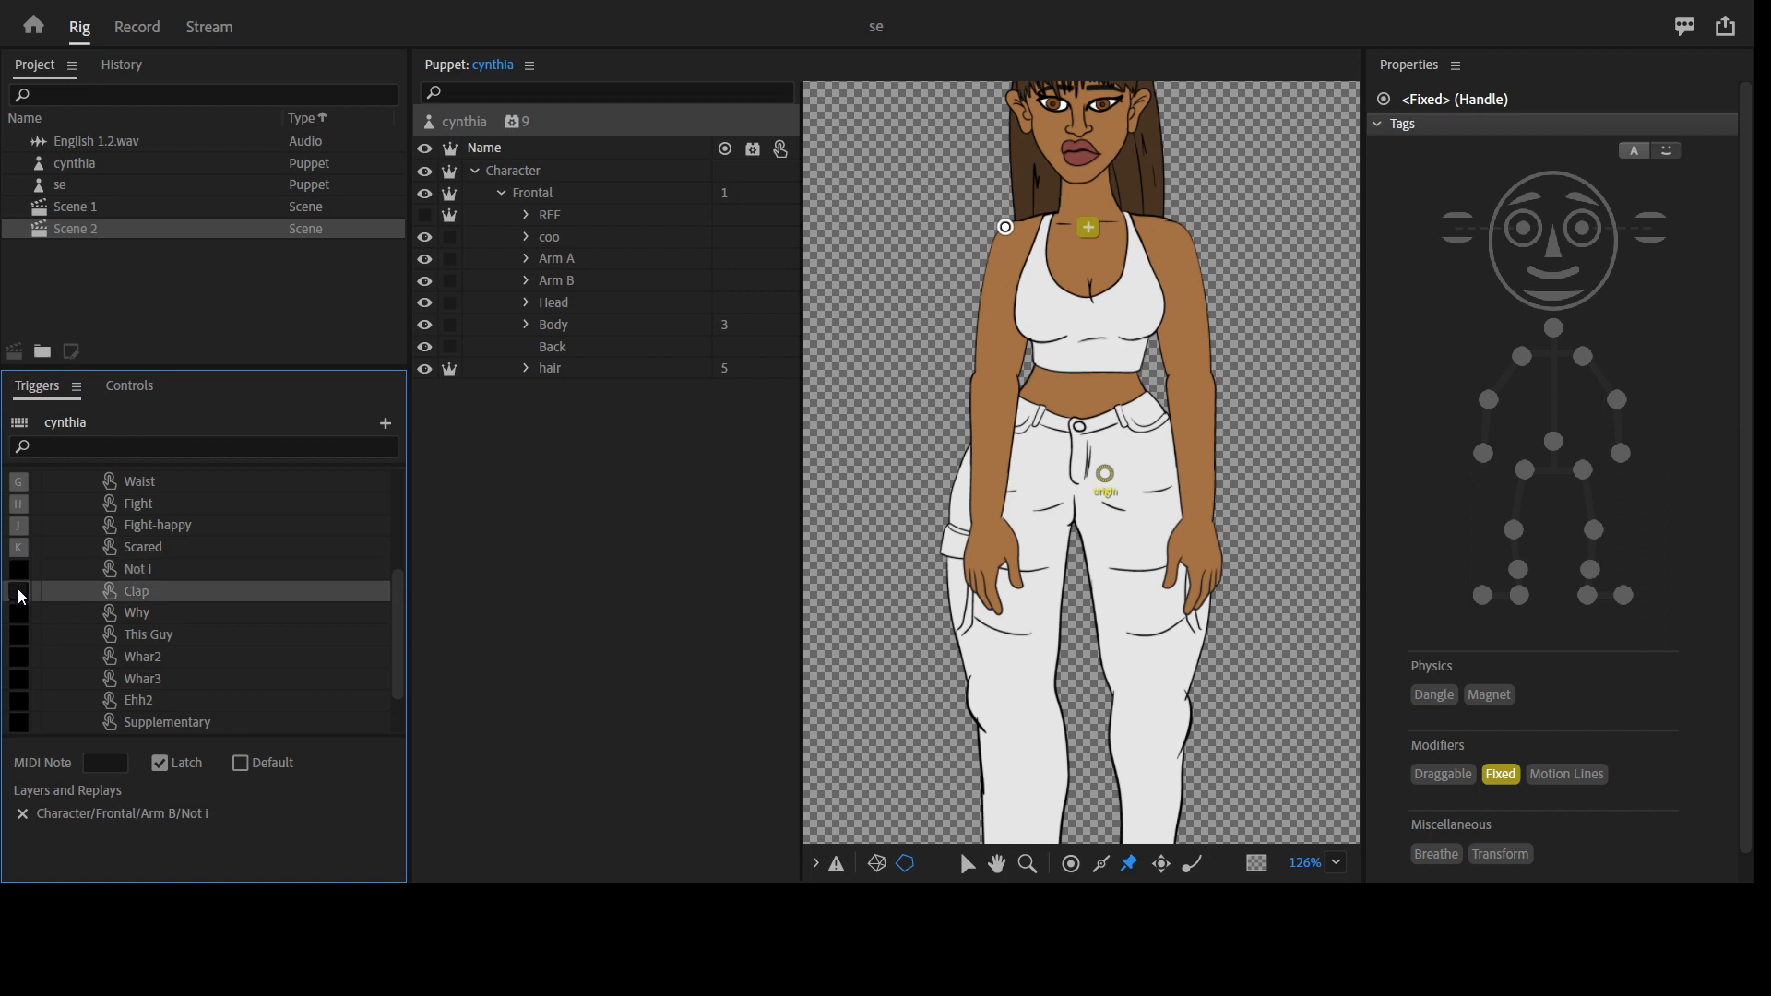
type(";")
left_click(19, 613)
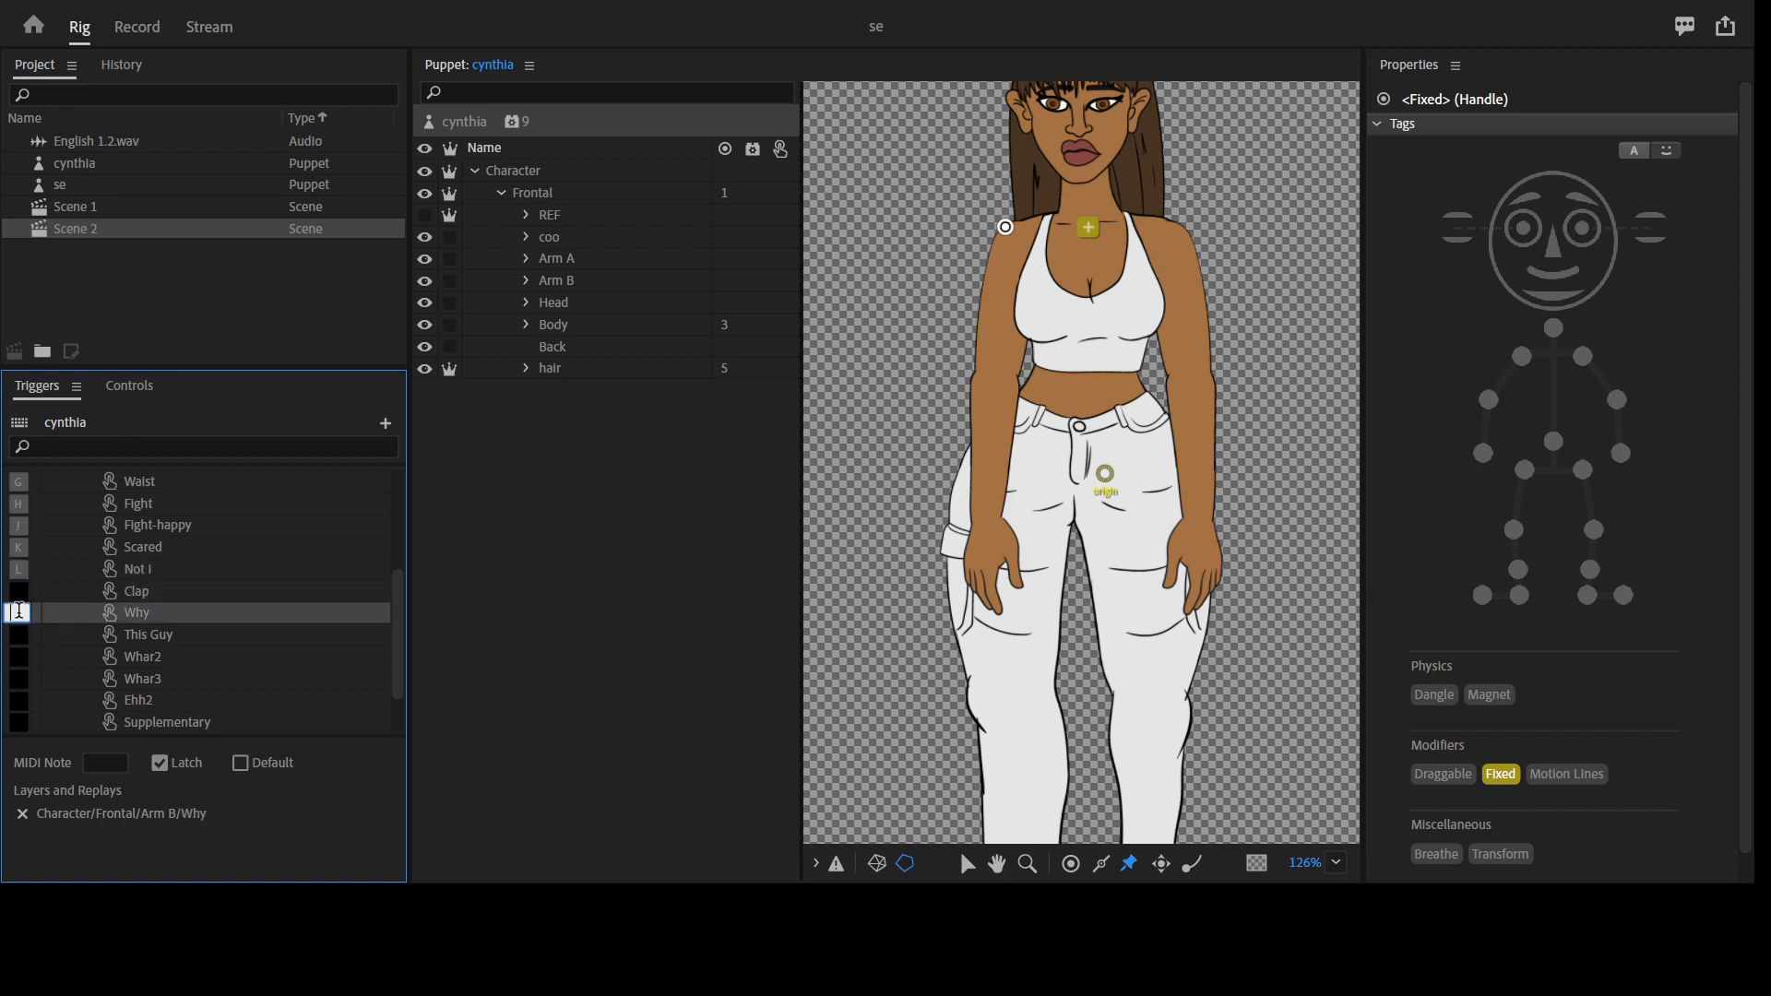
left_click(204, 613)
scroll(197, 618, "up", 10)
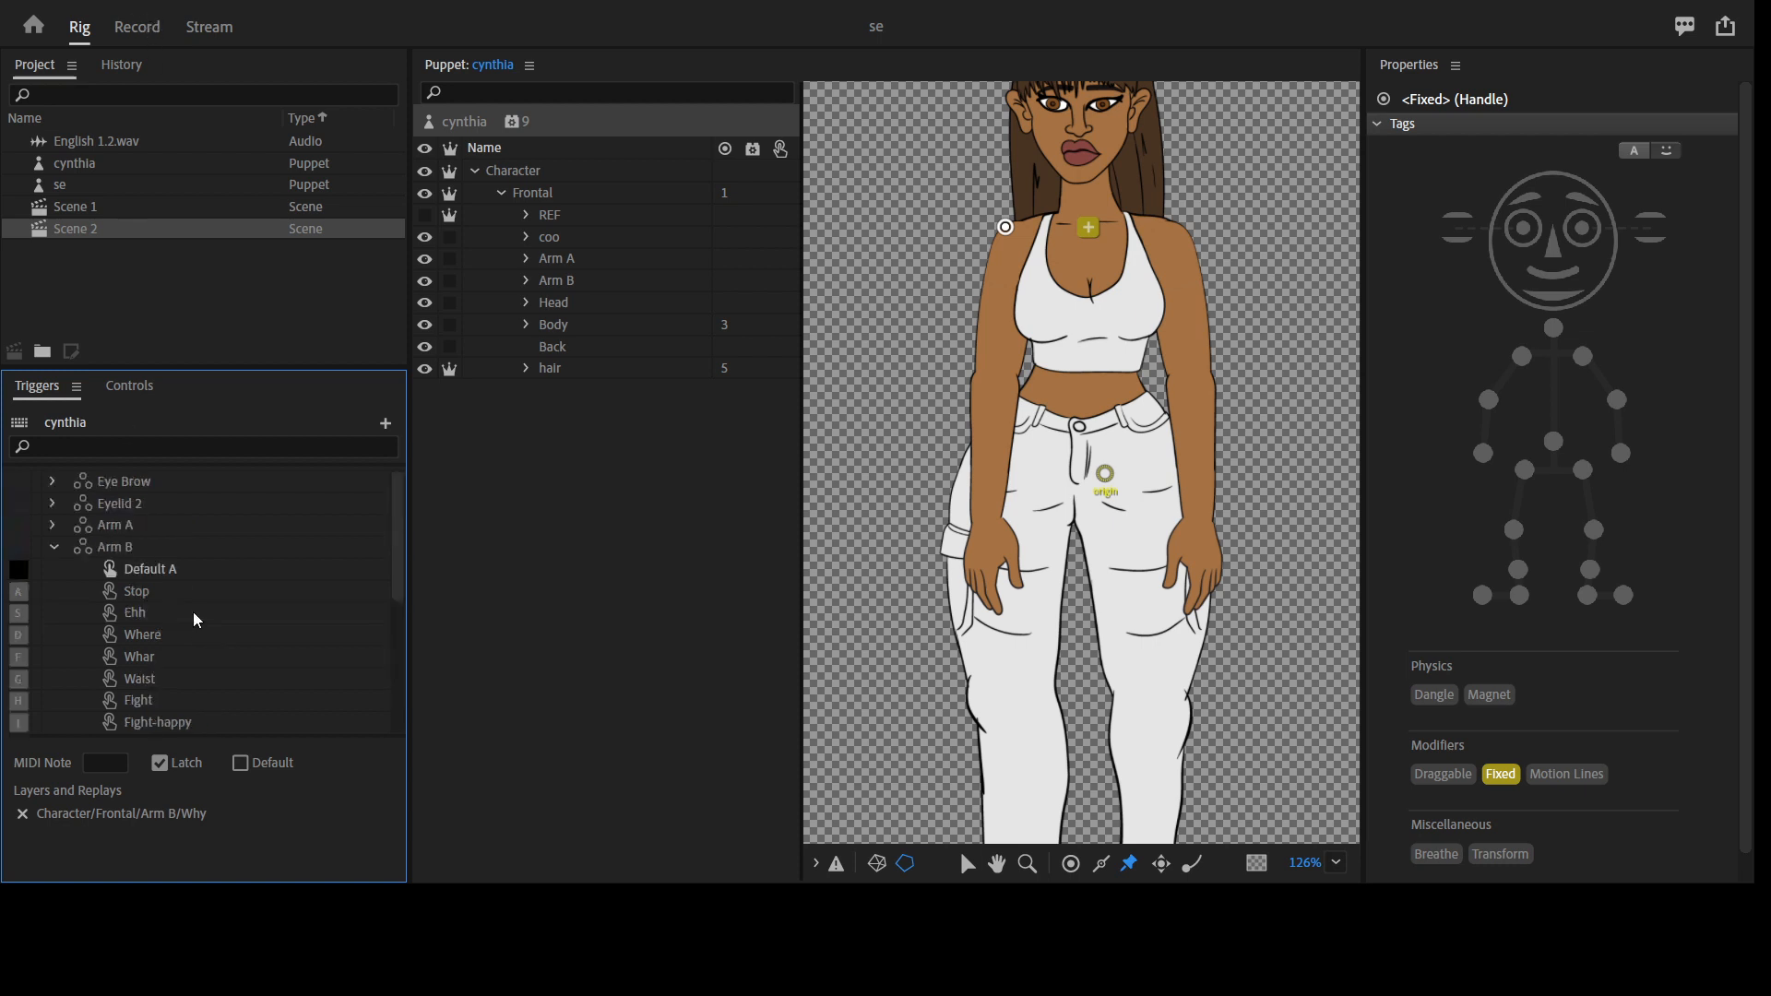
left_click(53, 548)
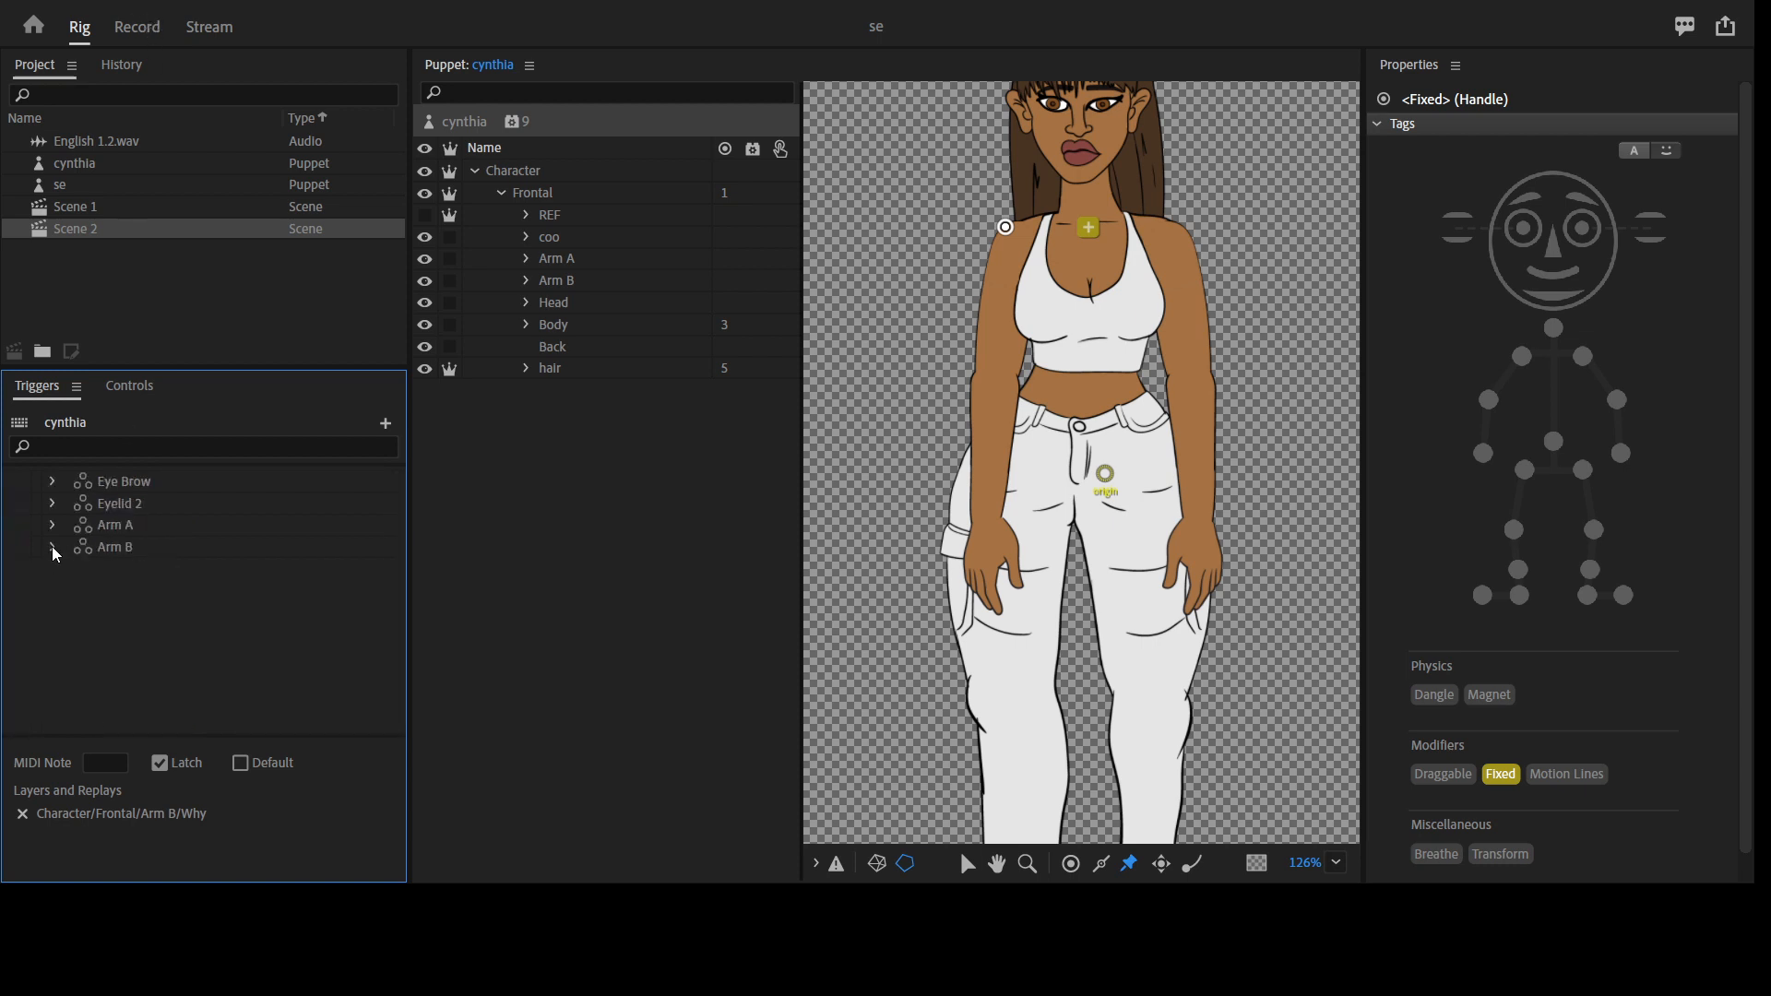
Assign trigger keys to Eyelid 2's expressions: 1 for Shock and 2 for Angry
left_click(53, 482)
left_click(53, 482)
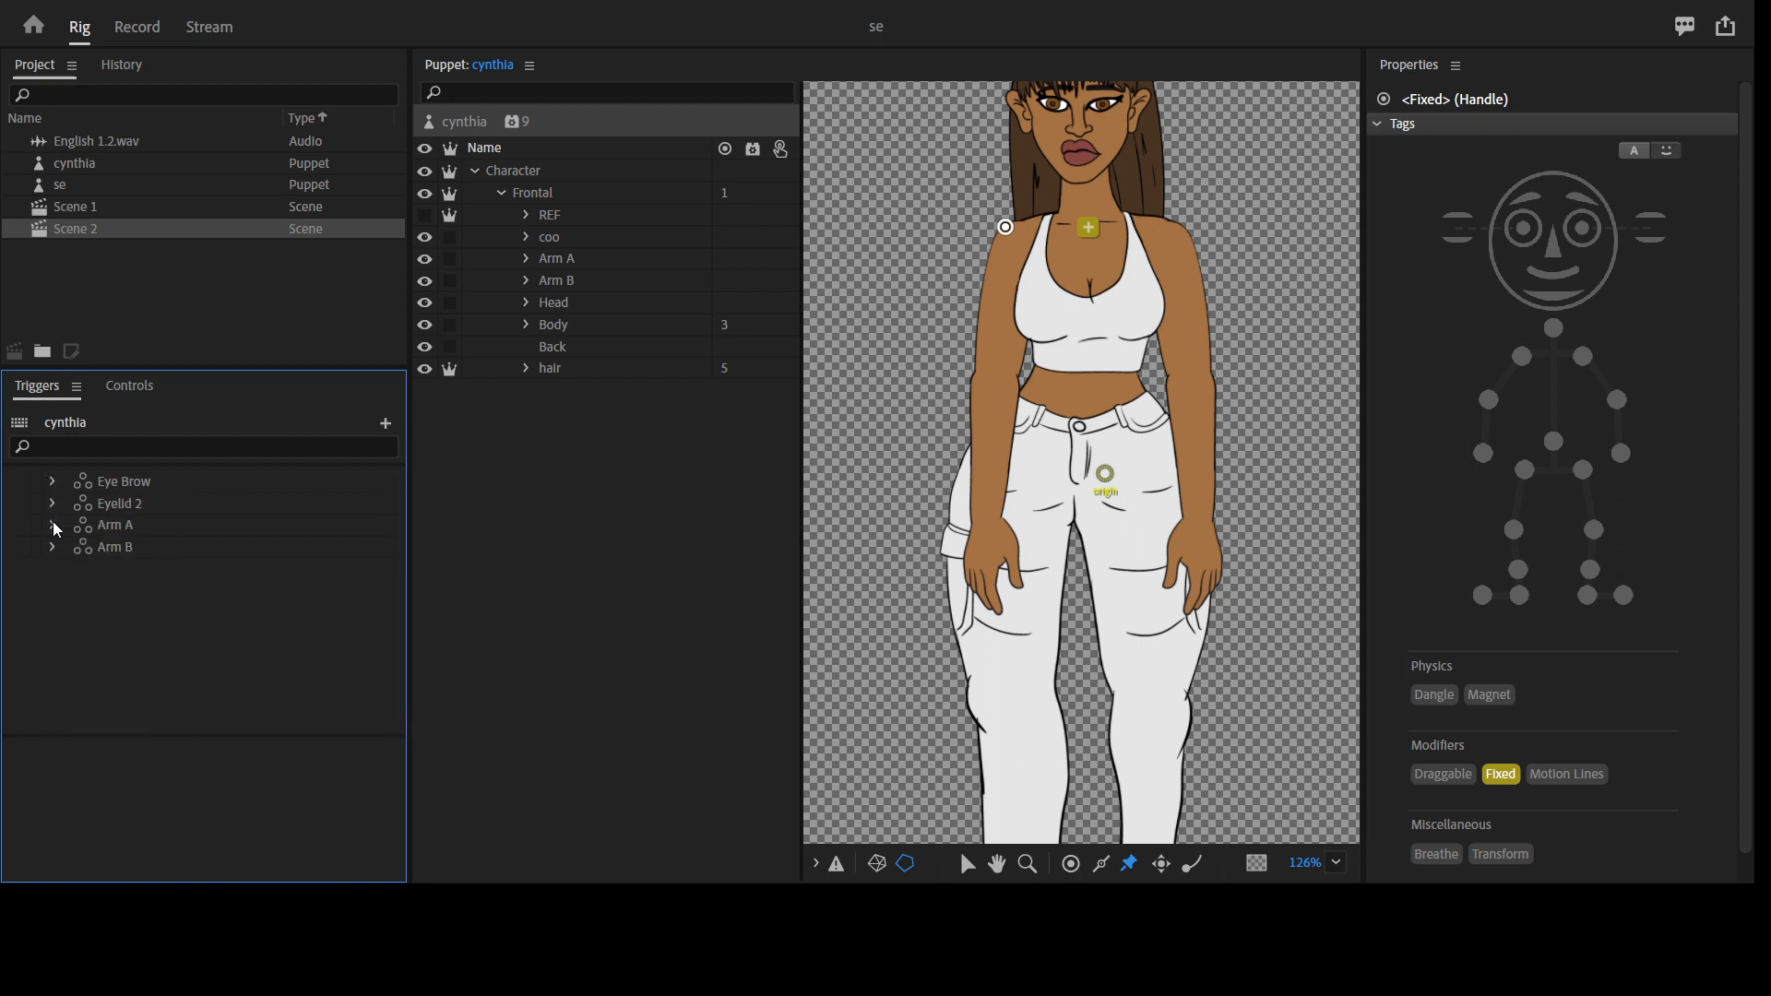
left_click(54, 503)
scroll(175, 565, "down", 2)
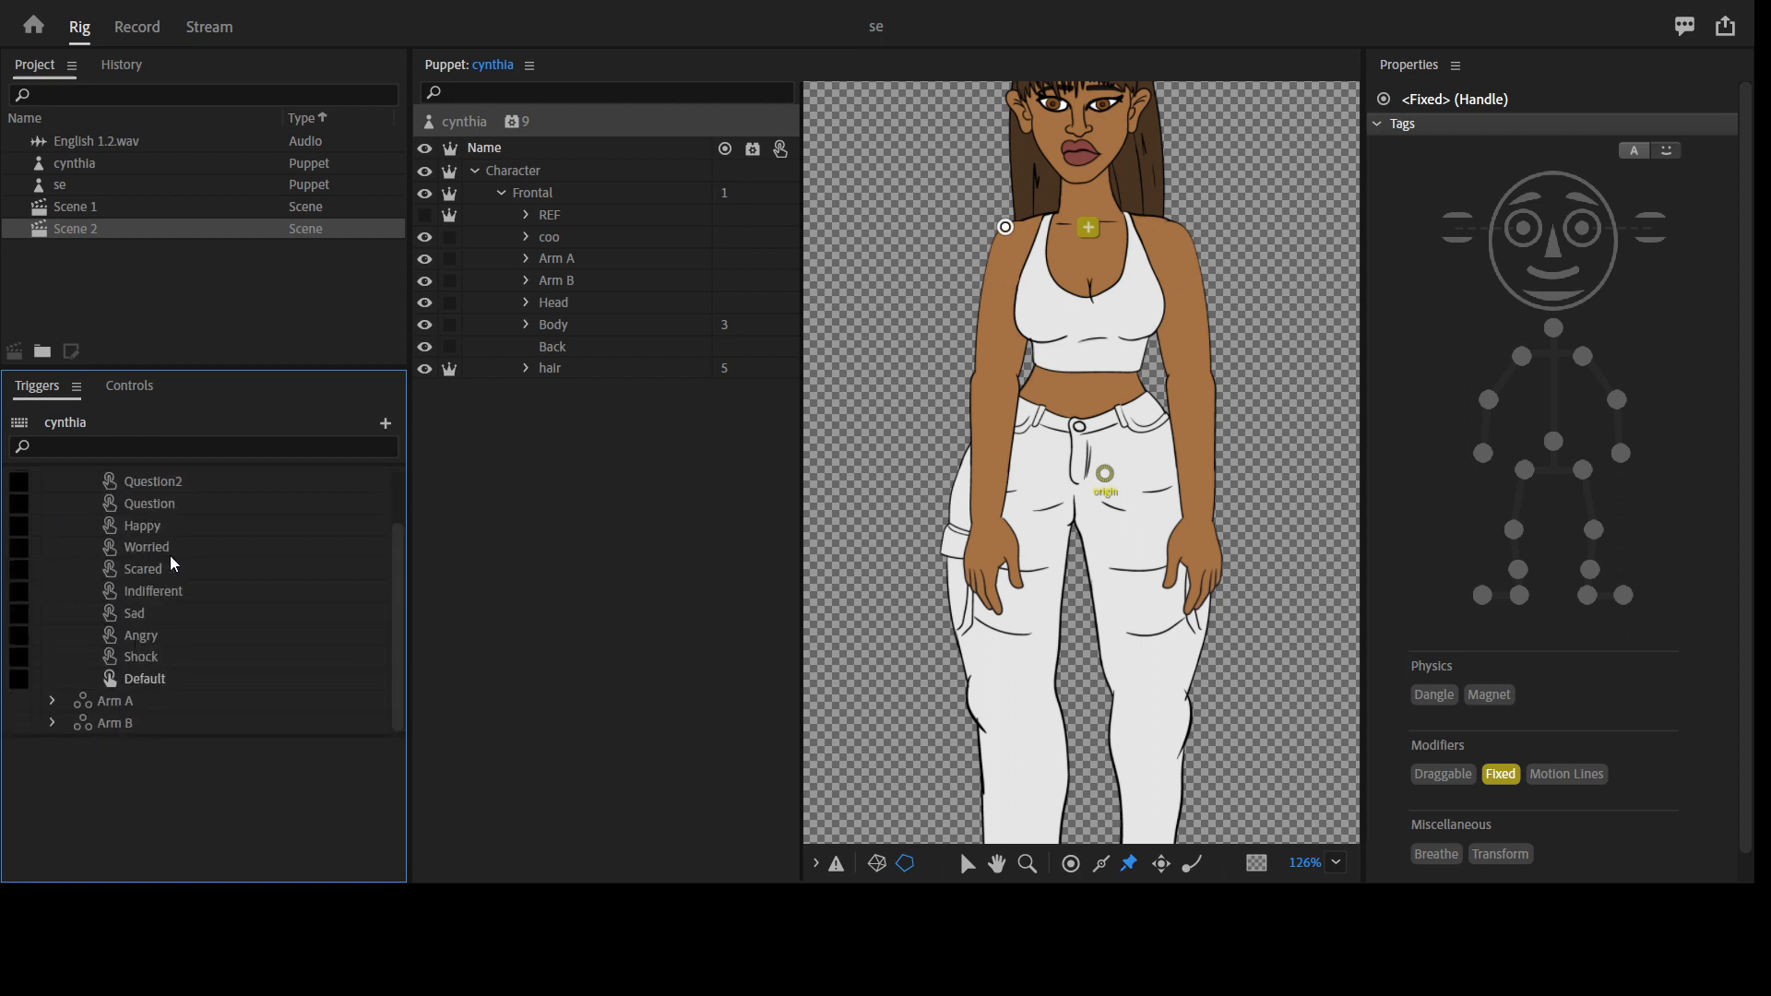
left_click(20, 656)
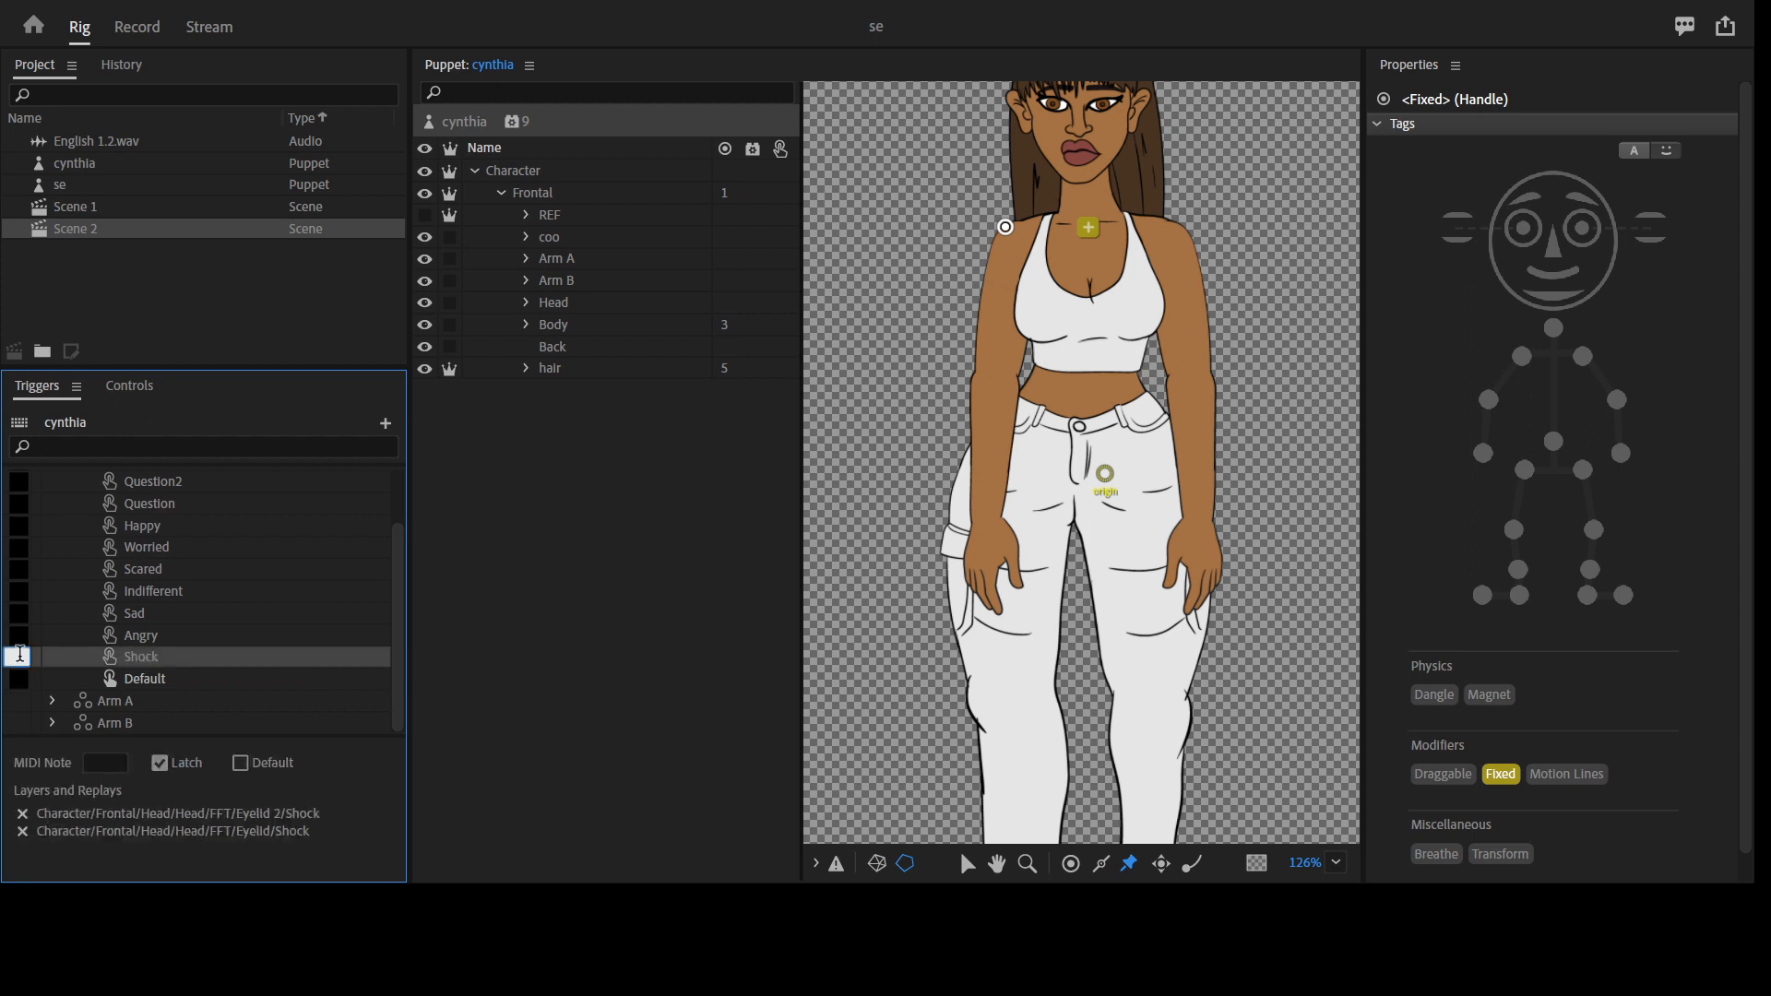
type("1")
left_click(20, 635)
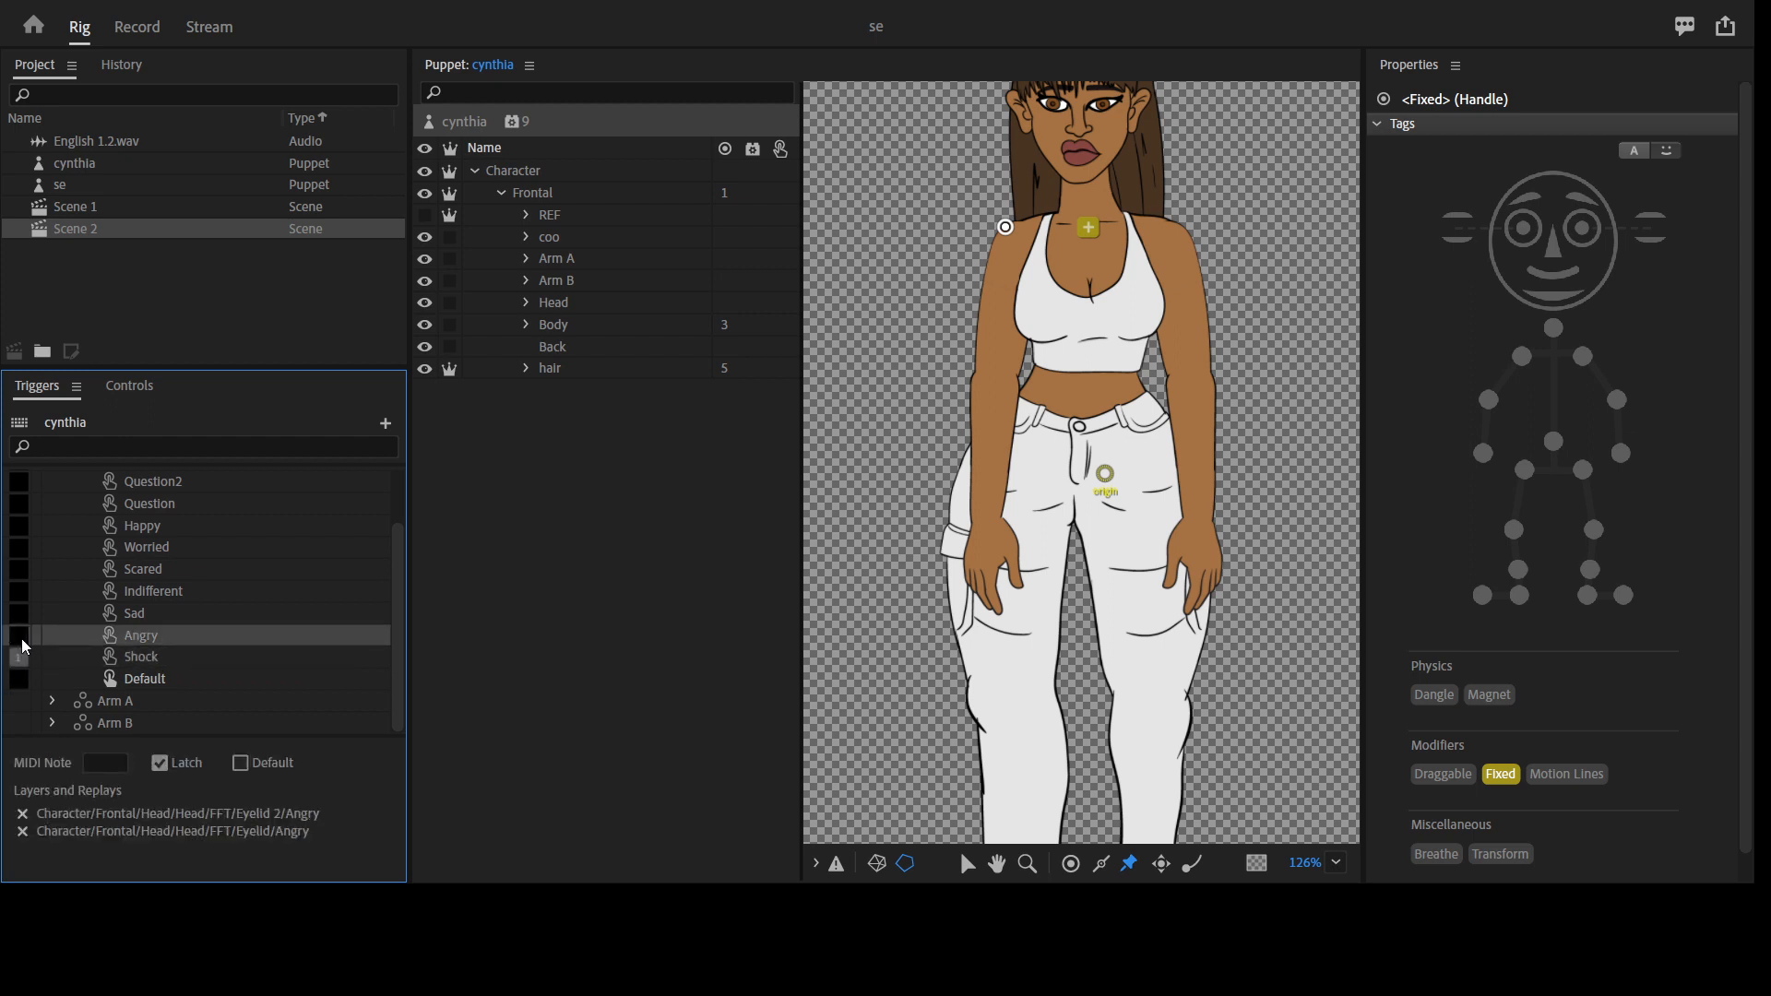
type("2")
Following the Eye Brow key order, assign Eyelid 2's trigger keys: 3 for Sad, 4 for Indifferent, and 5 for Scared
scroll(257, 614, "up", 2)
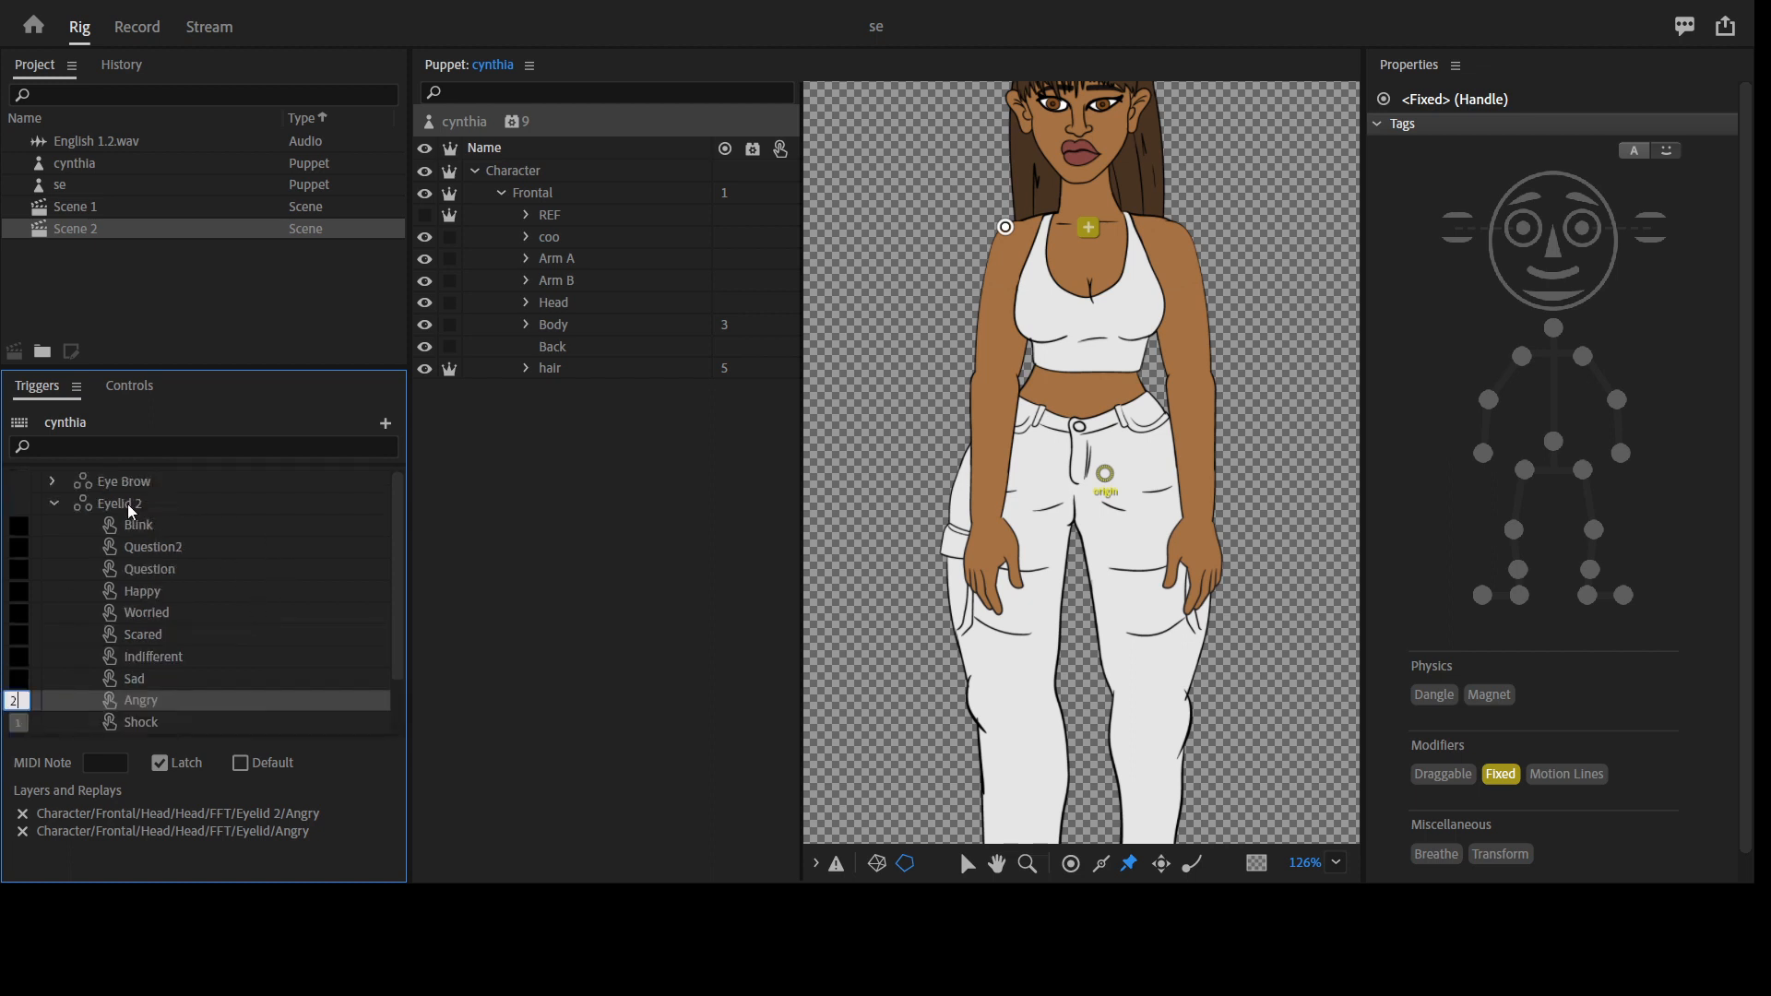
left_click(53, 481)
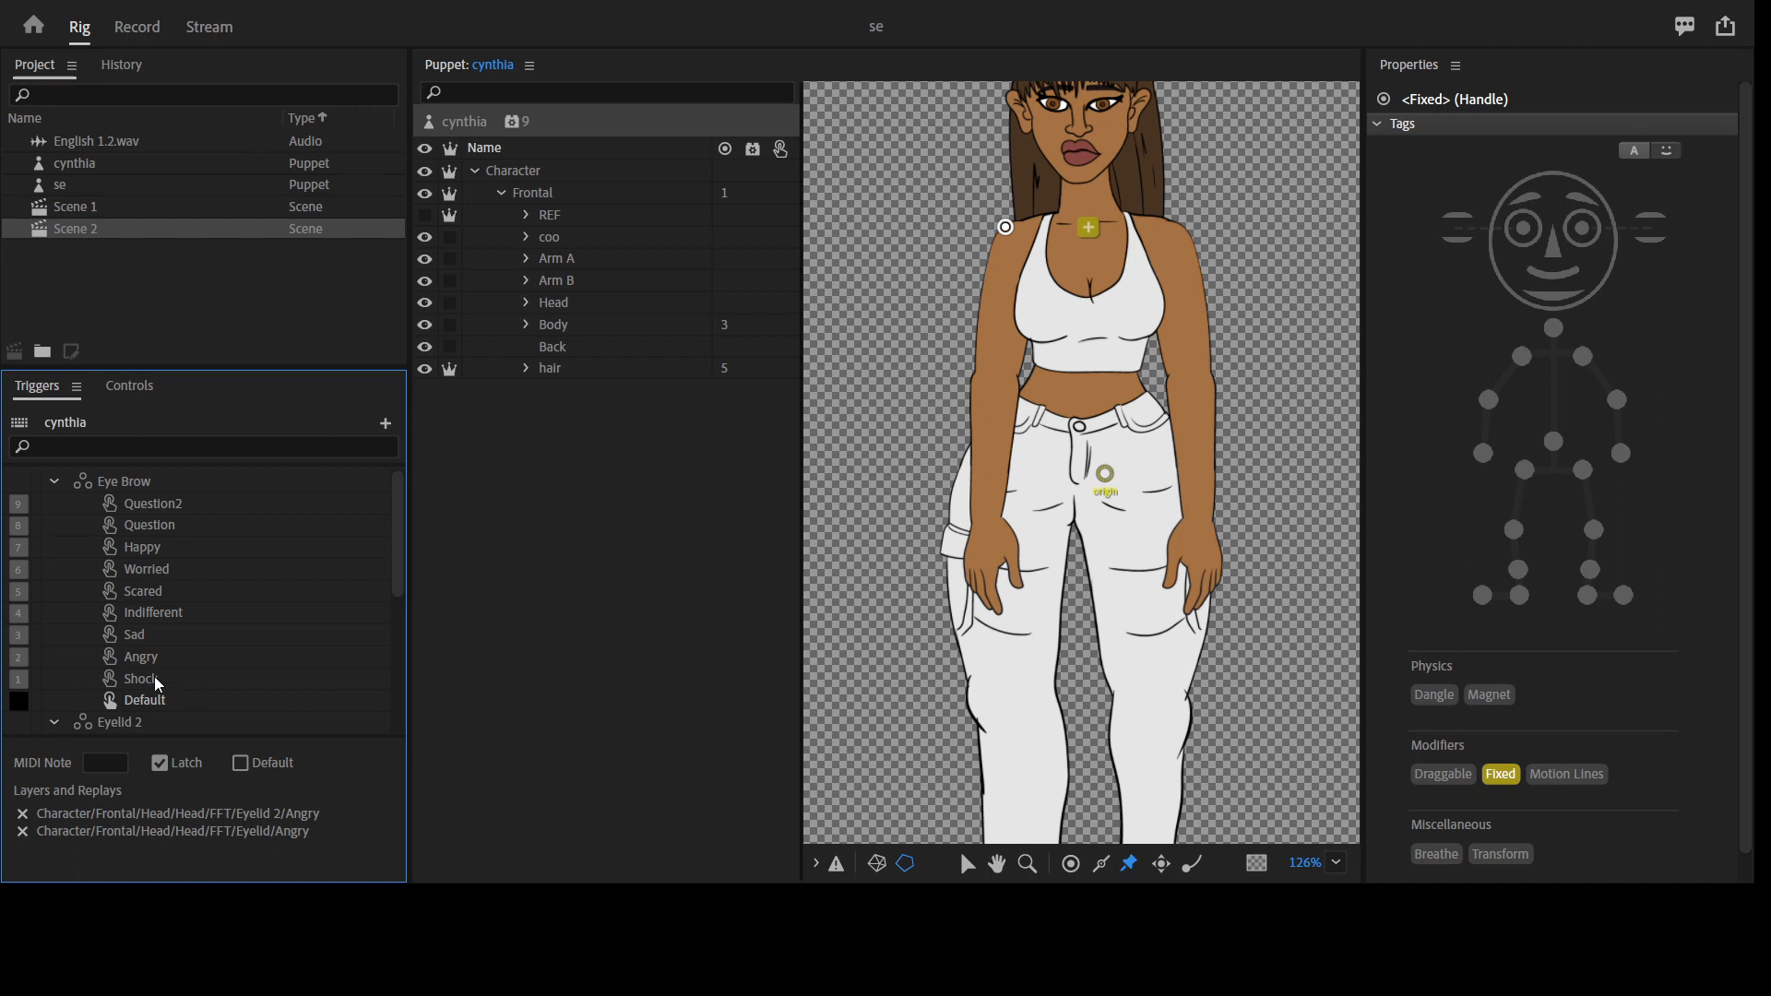
scroll(177, 650, "down", 5)
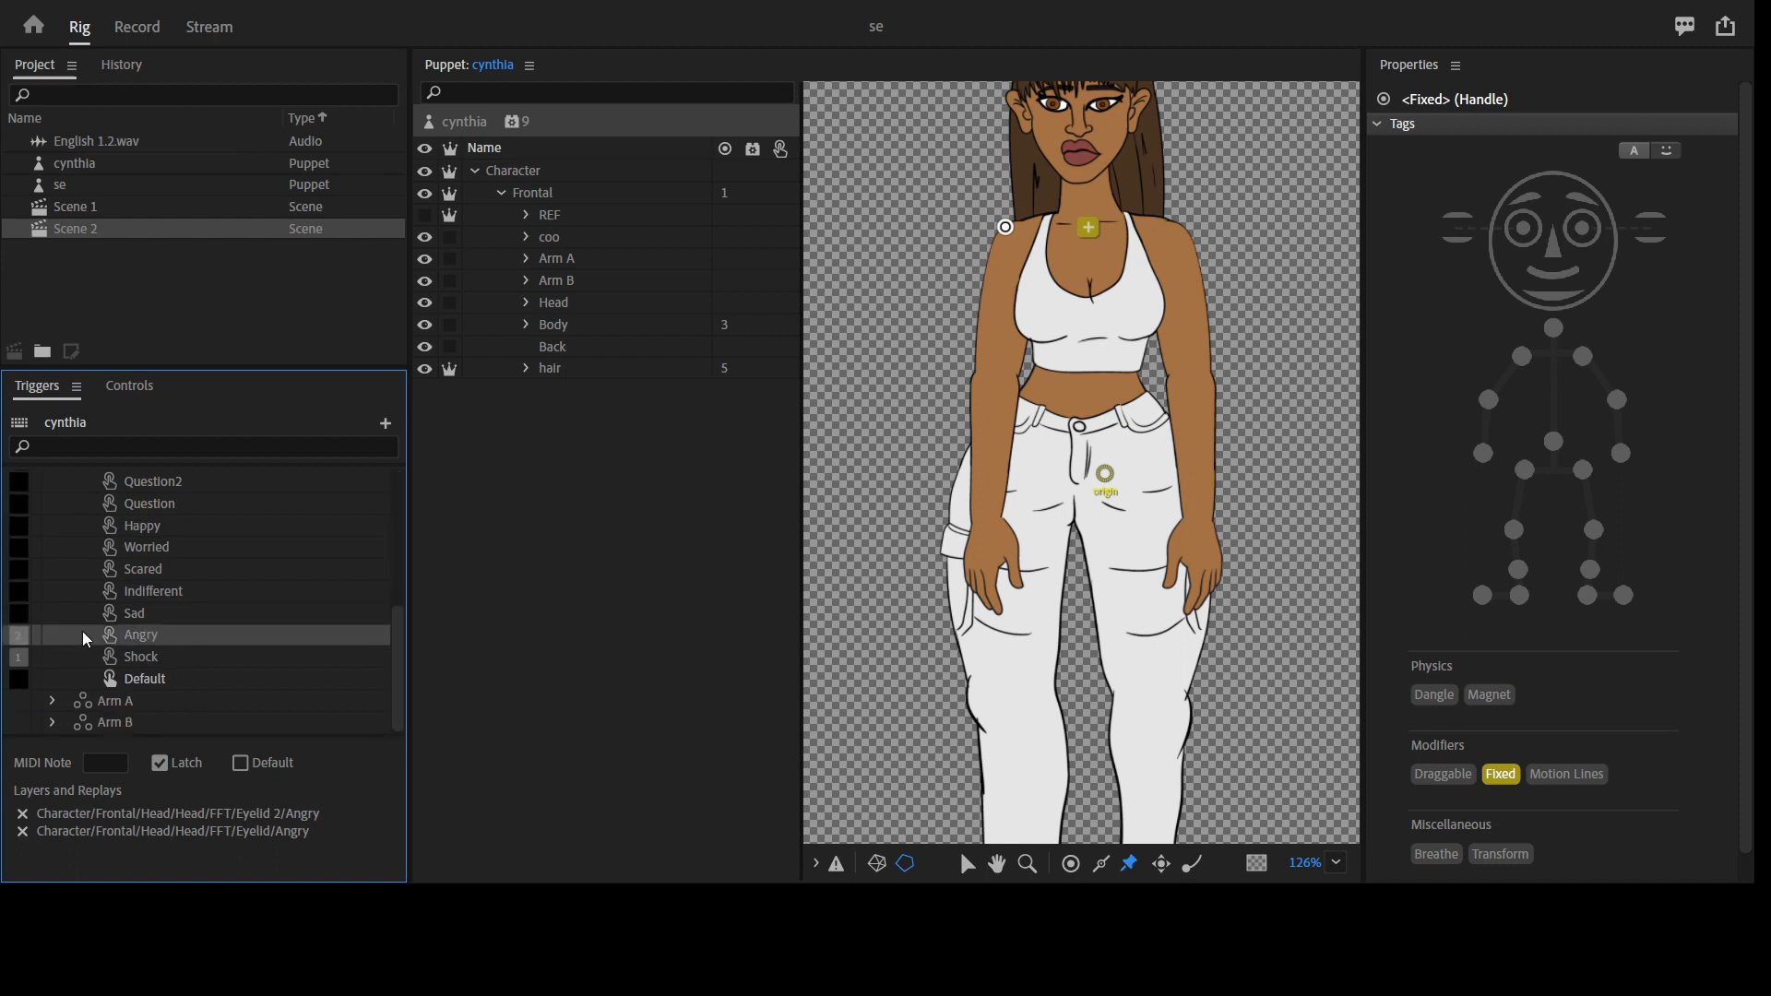
left_click(25, 618)
left_click(19, 613)
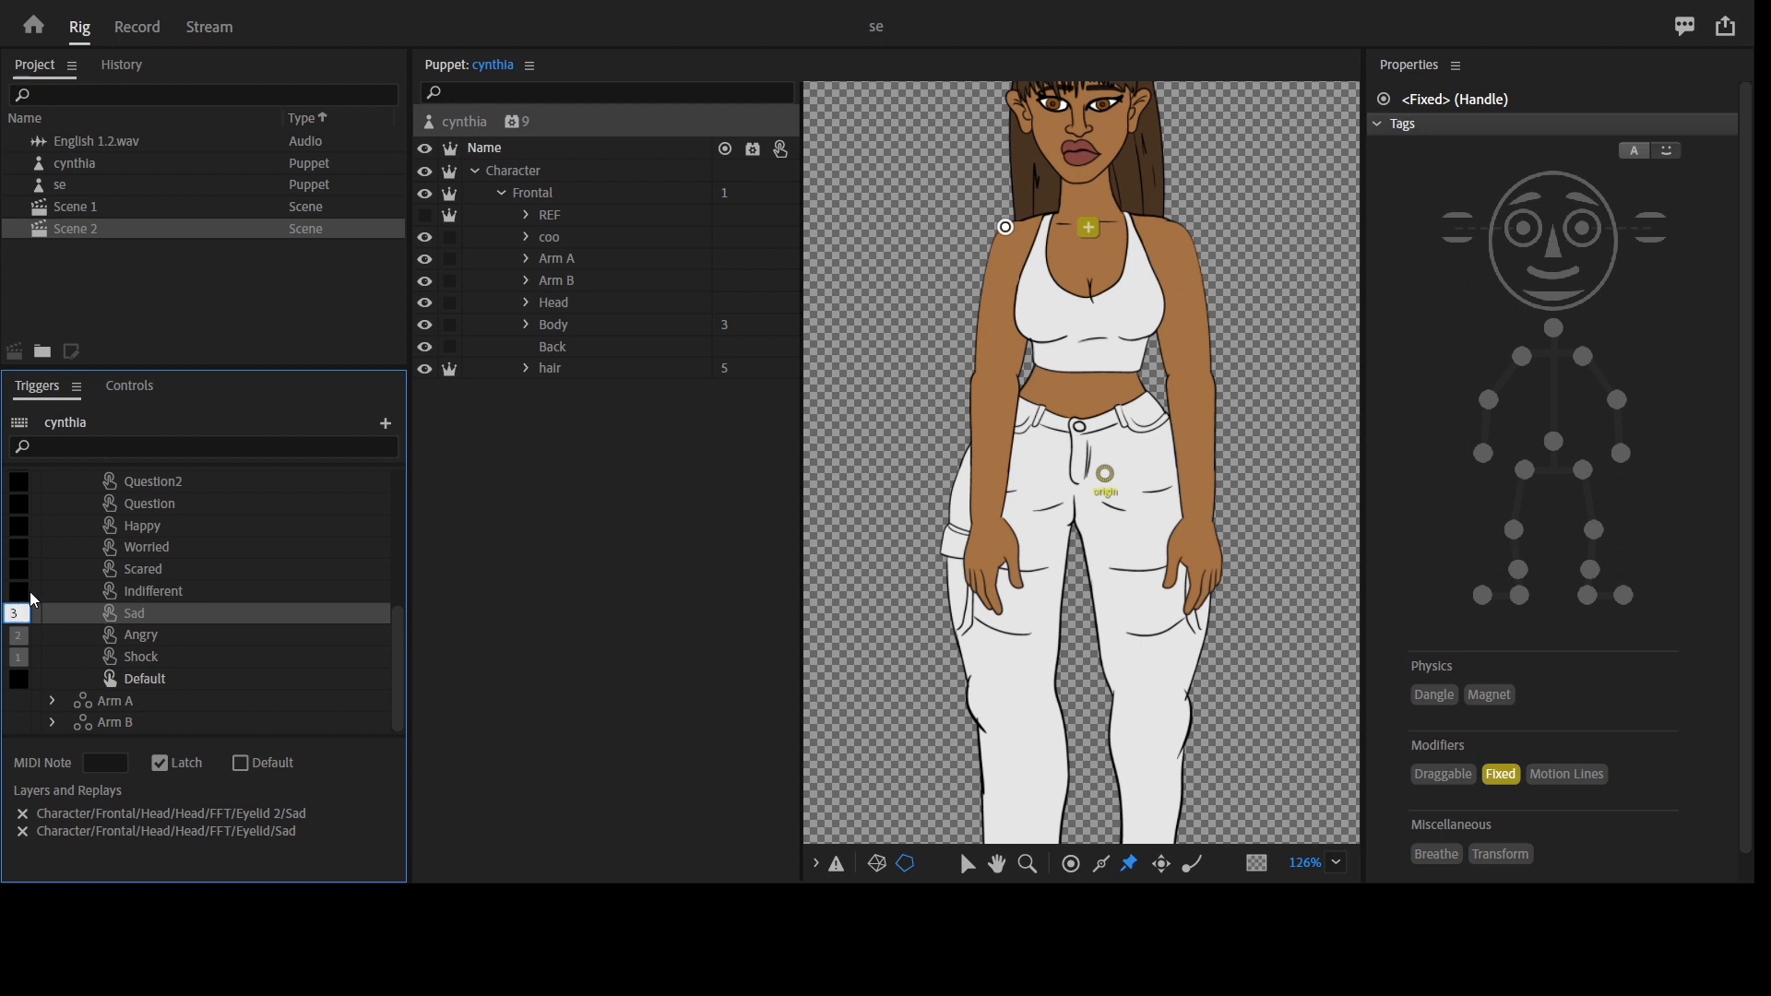
left_click(21, 595)
left_click(19, 591)
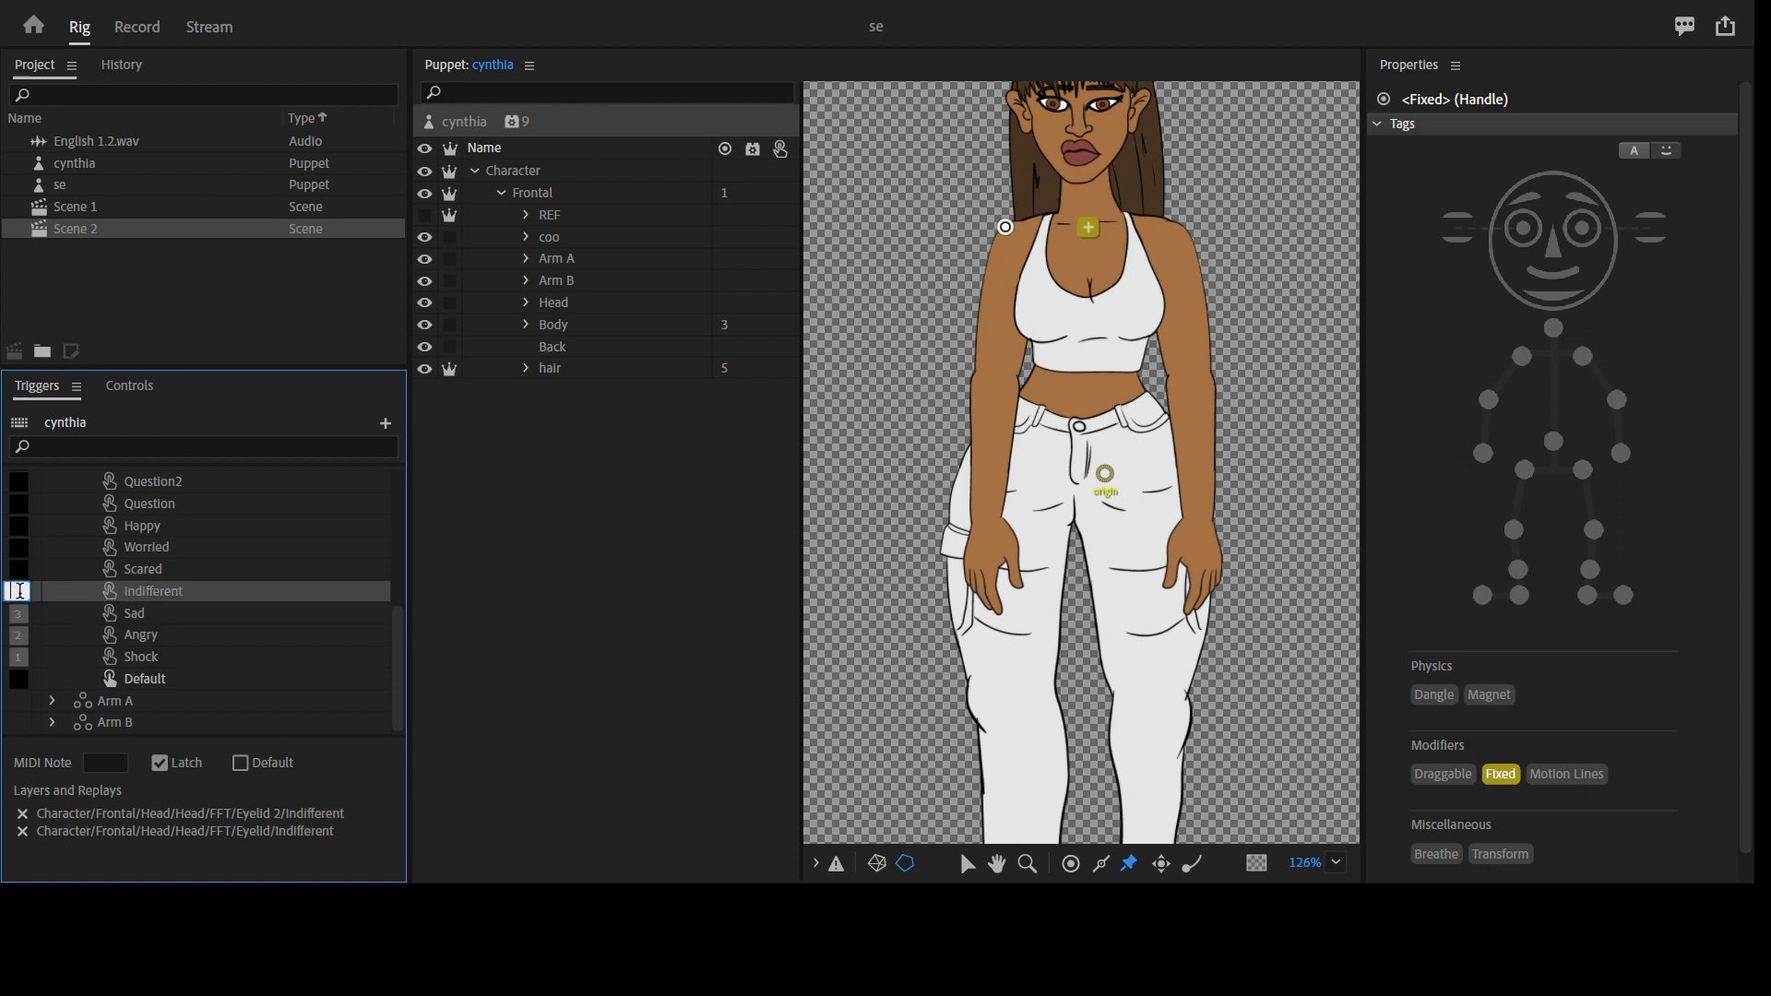
left_click(20, 571)
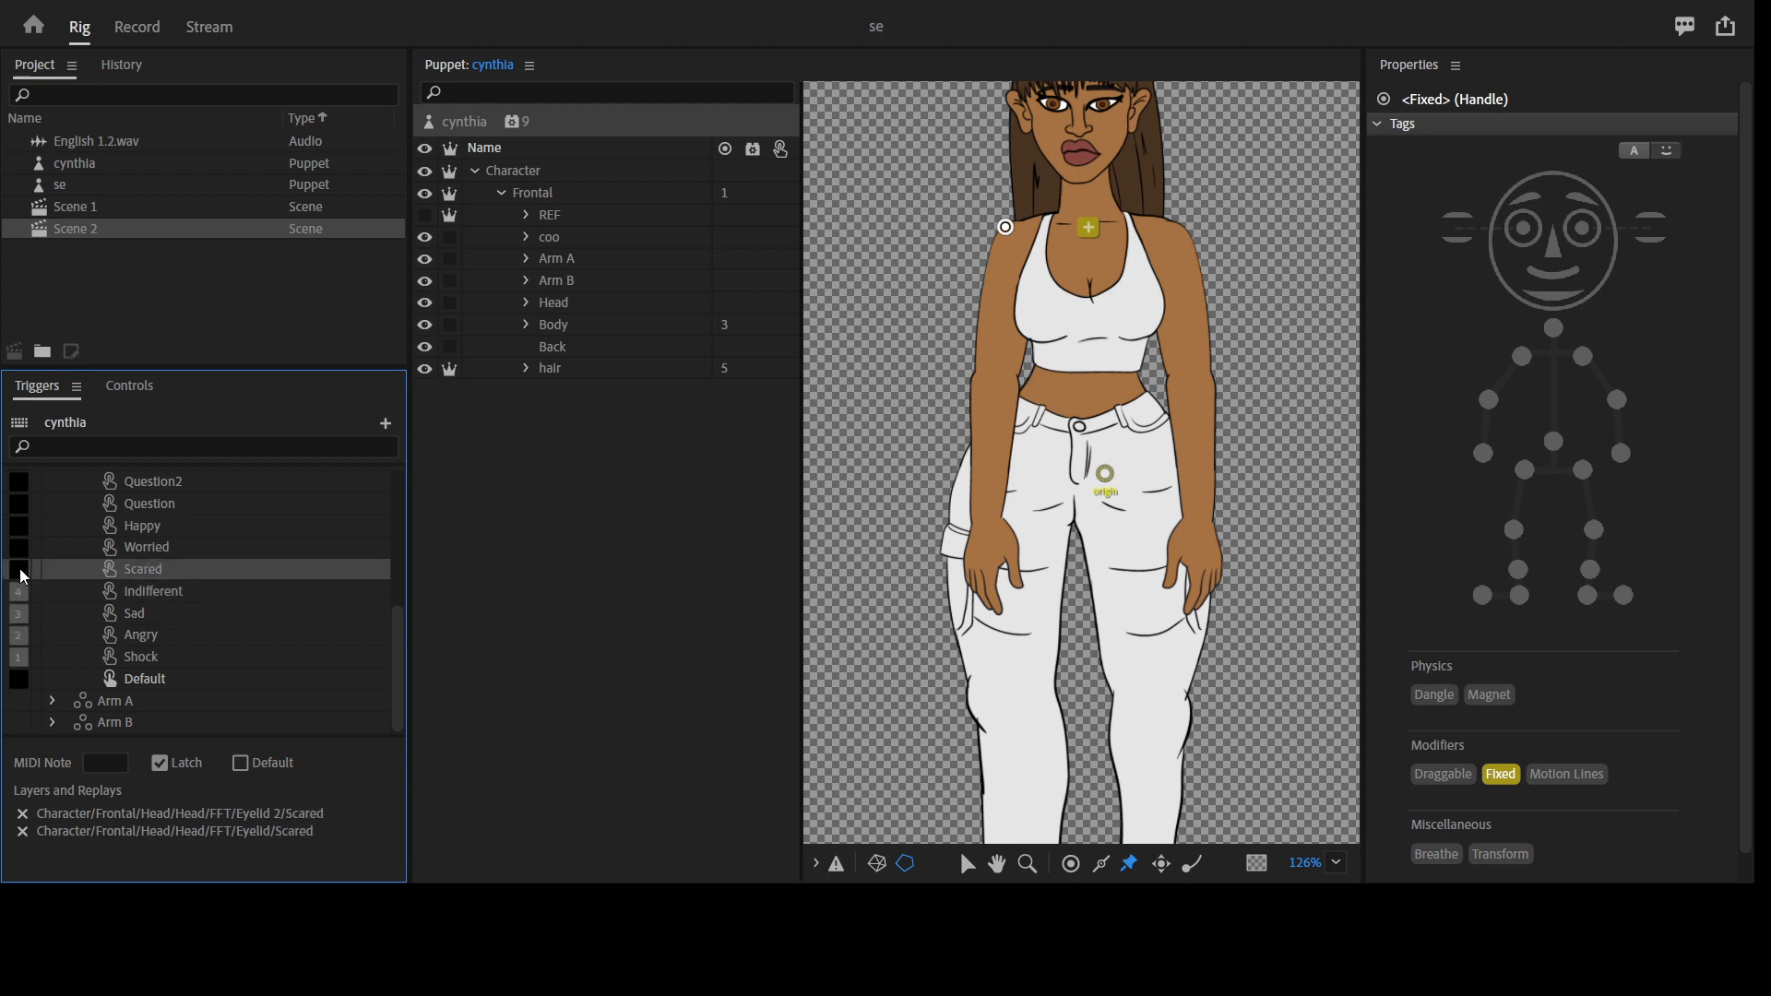
Assign trigger keys to Eyelid 2's expressions: 6 for Worried, 7 for Happy, 8 for Question, and 9 for Question2
left_click(19, 533)
left_click(16, 548)
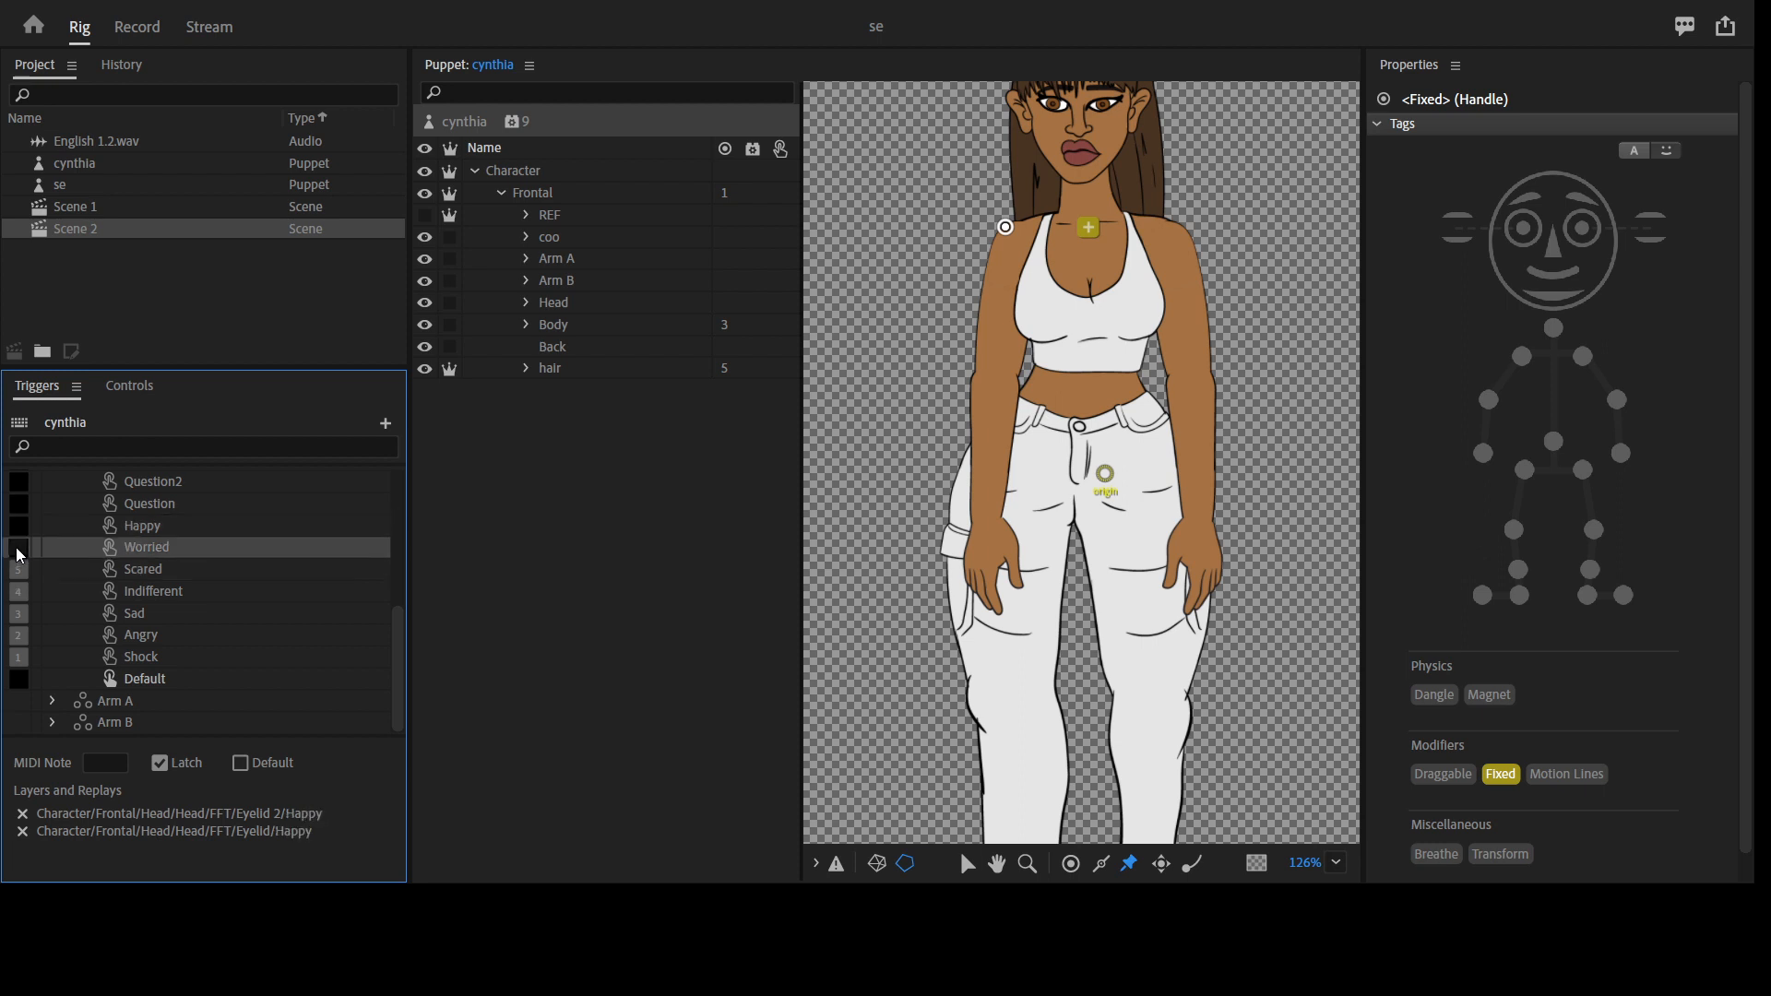
left_click(22, 526)
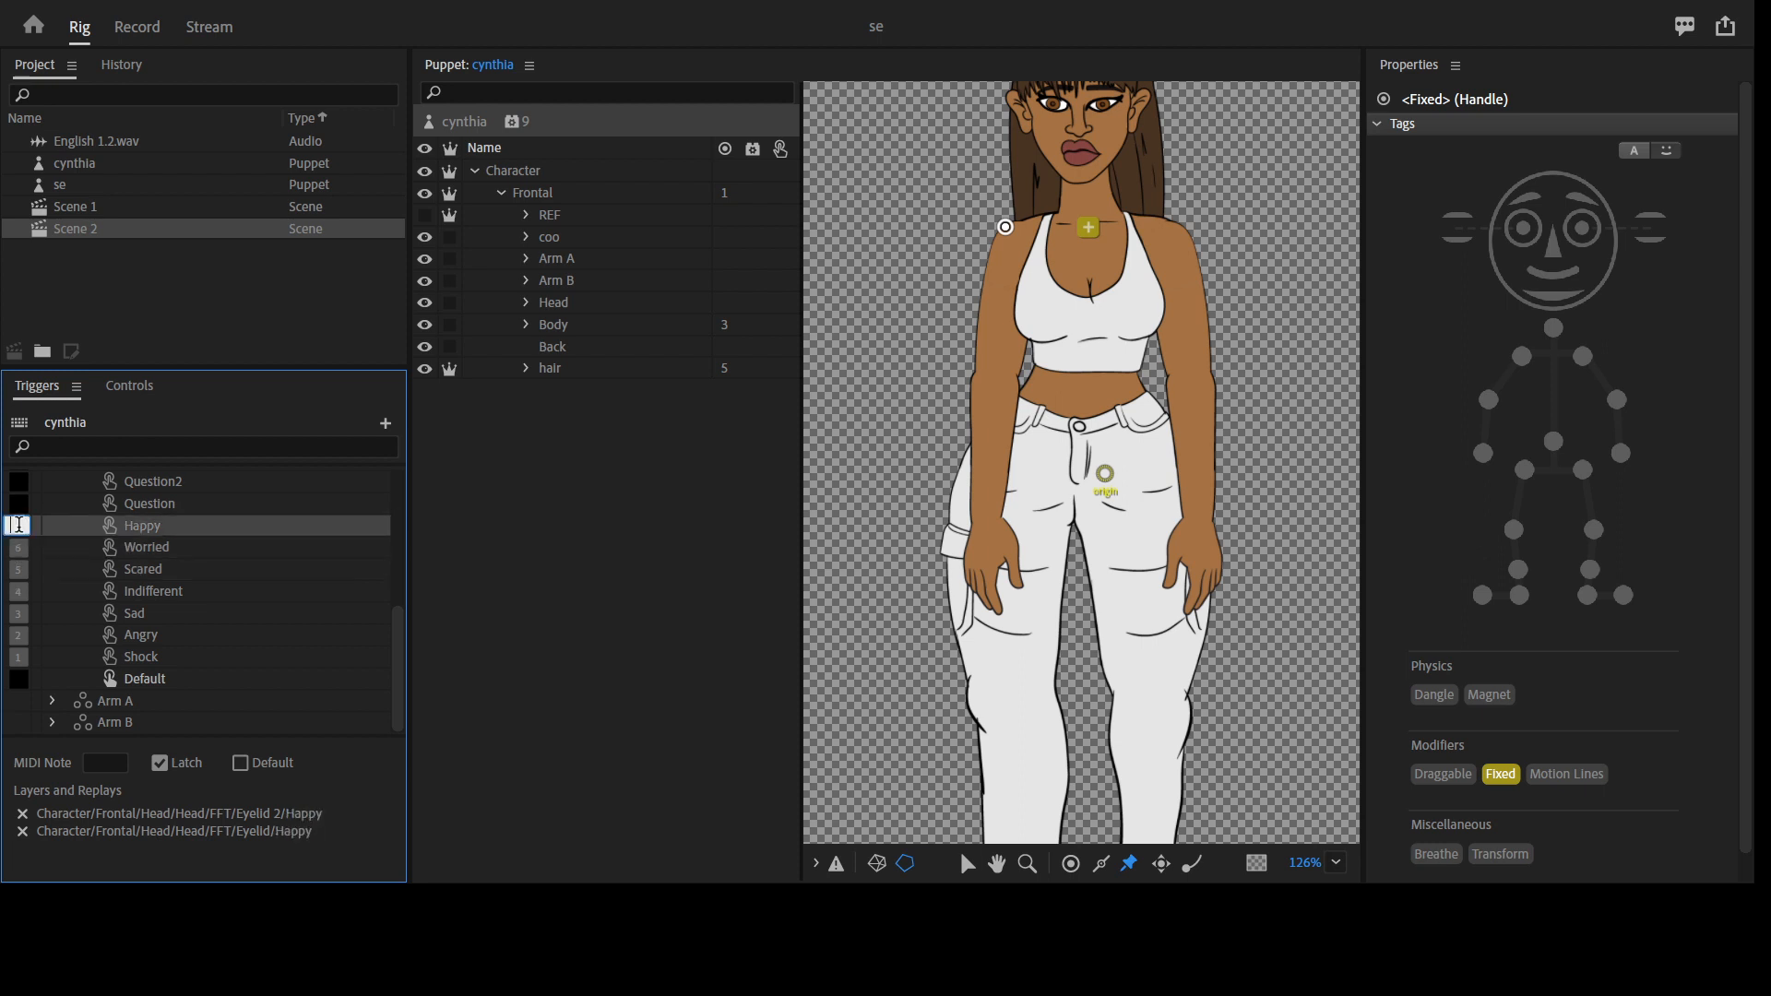
left_click(20, 510)
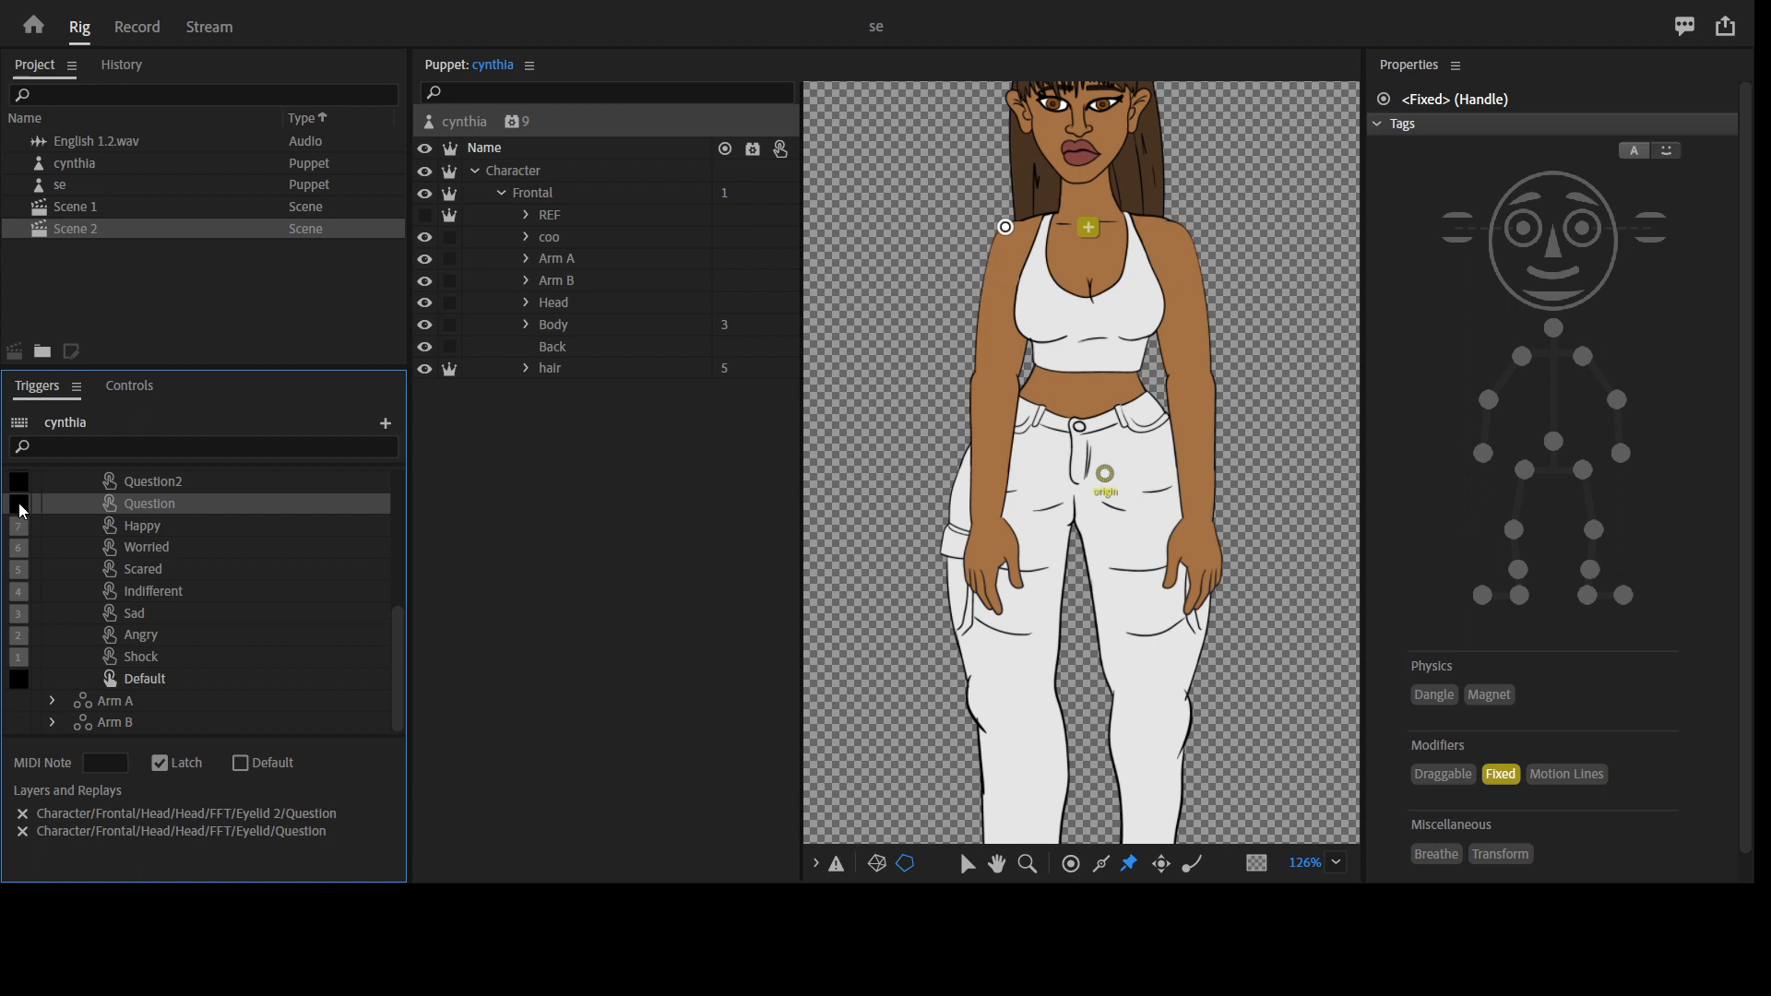
left_click(19, 505)
left_click(19, 487)
left_click(21, 482)
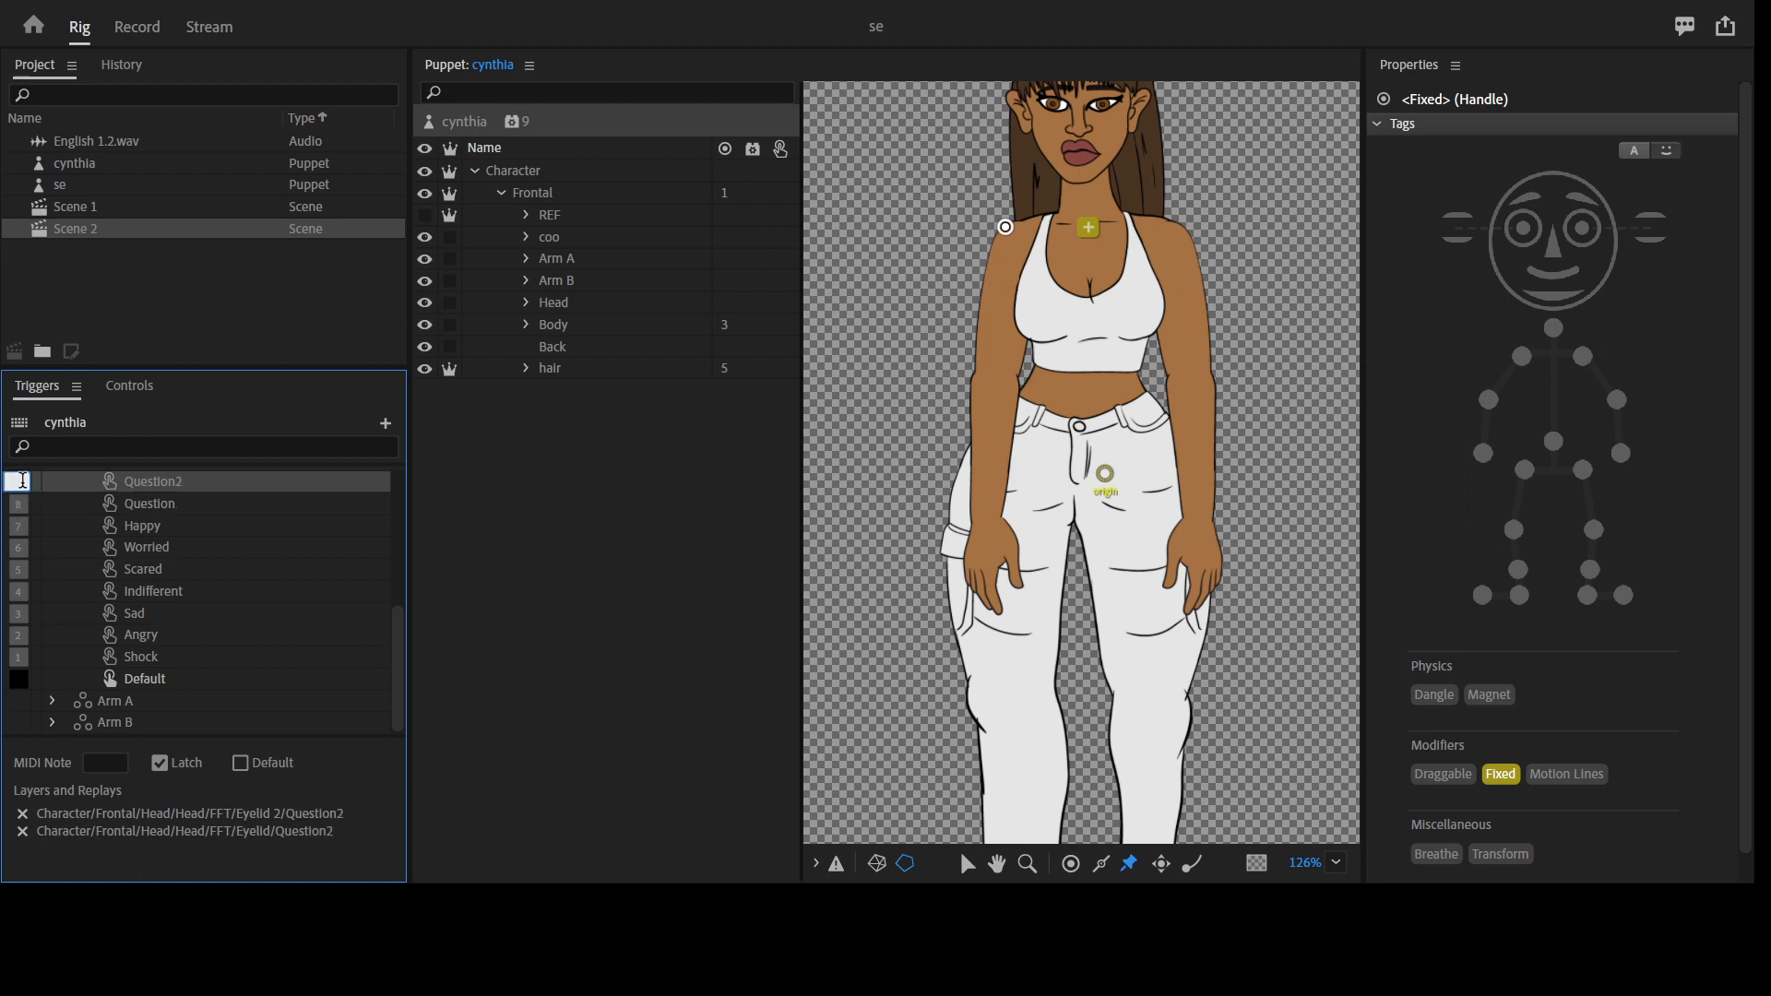
left_click(184, 493)
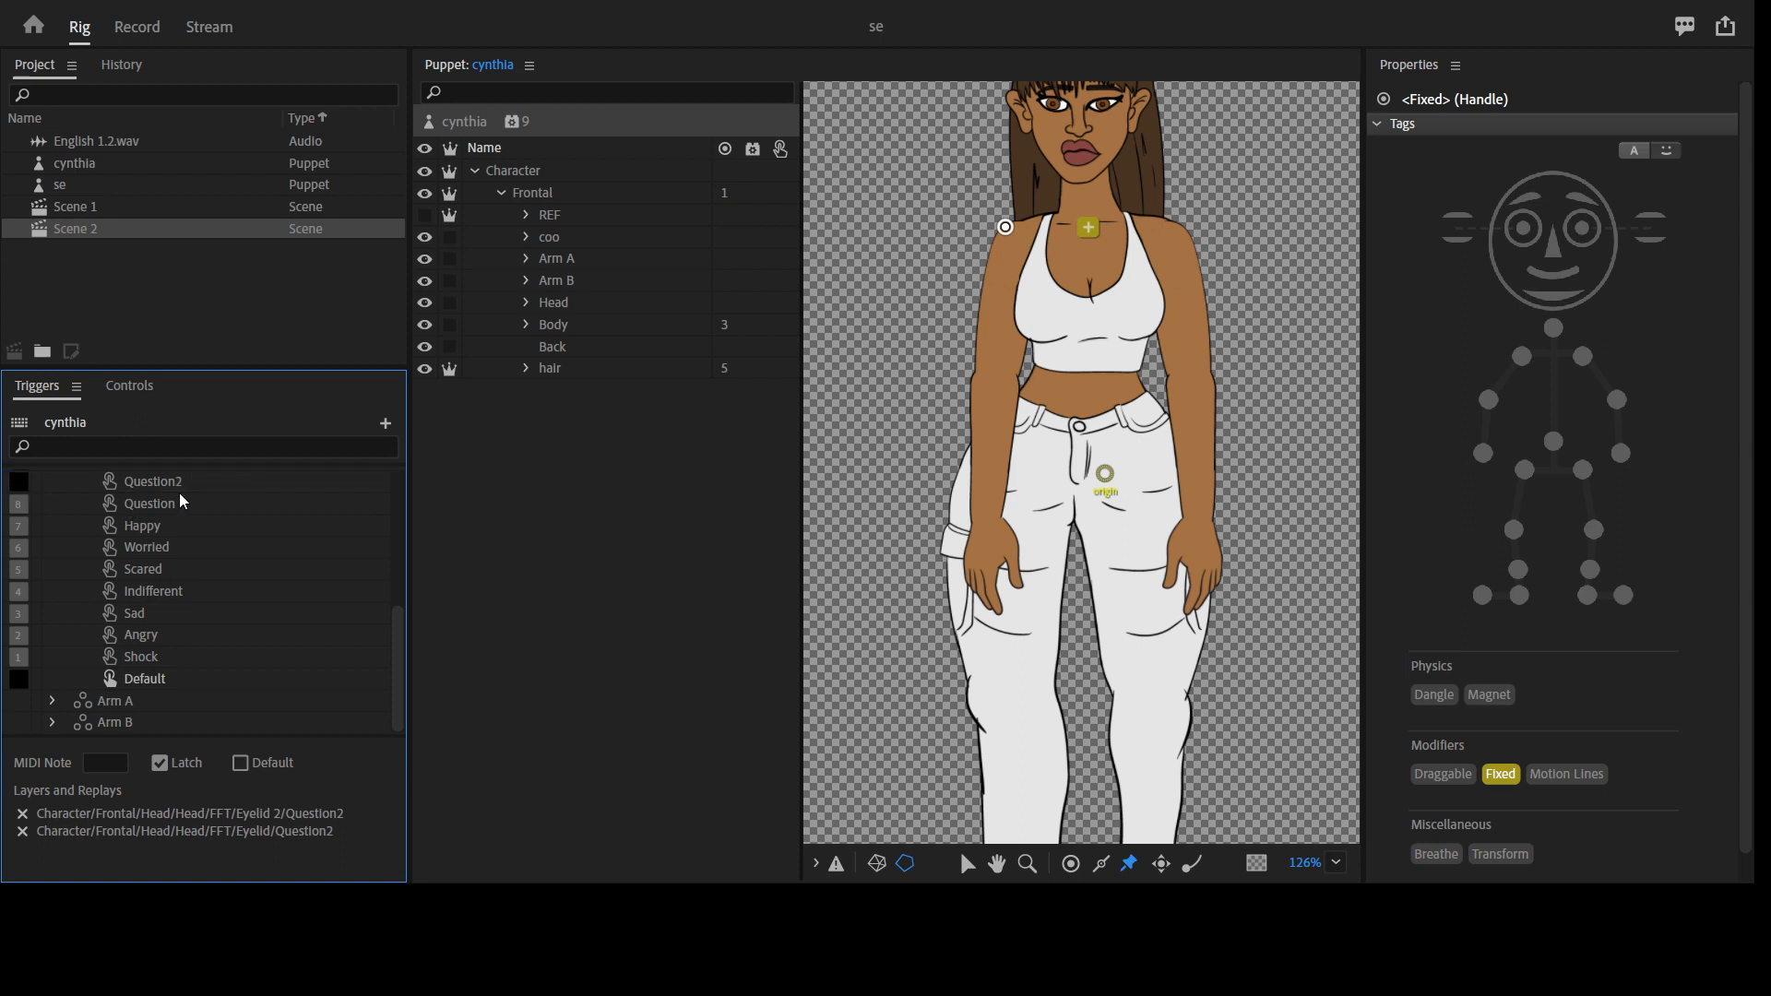
Assign 0 as the trigger key for Eyelid 2's Blink, and switch to the Record workspace
scroll(183, 501, "down", 3)
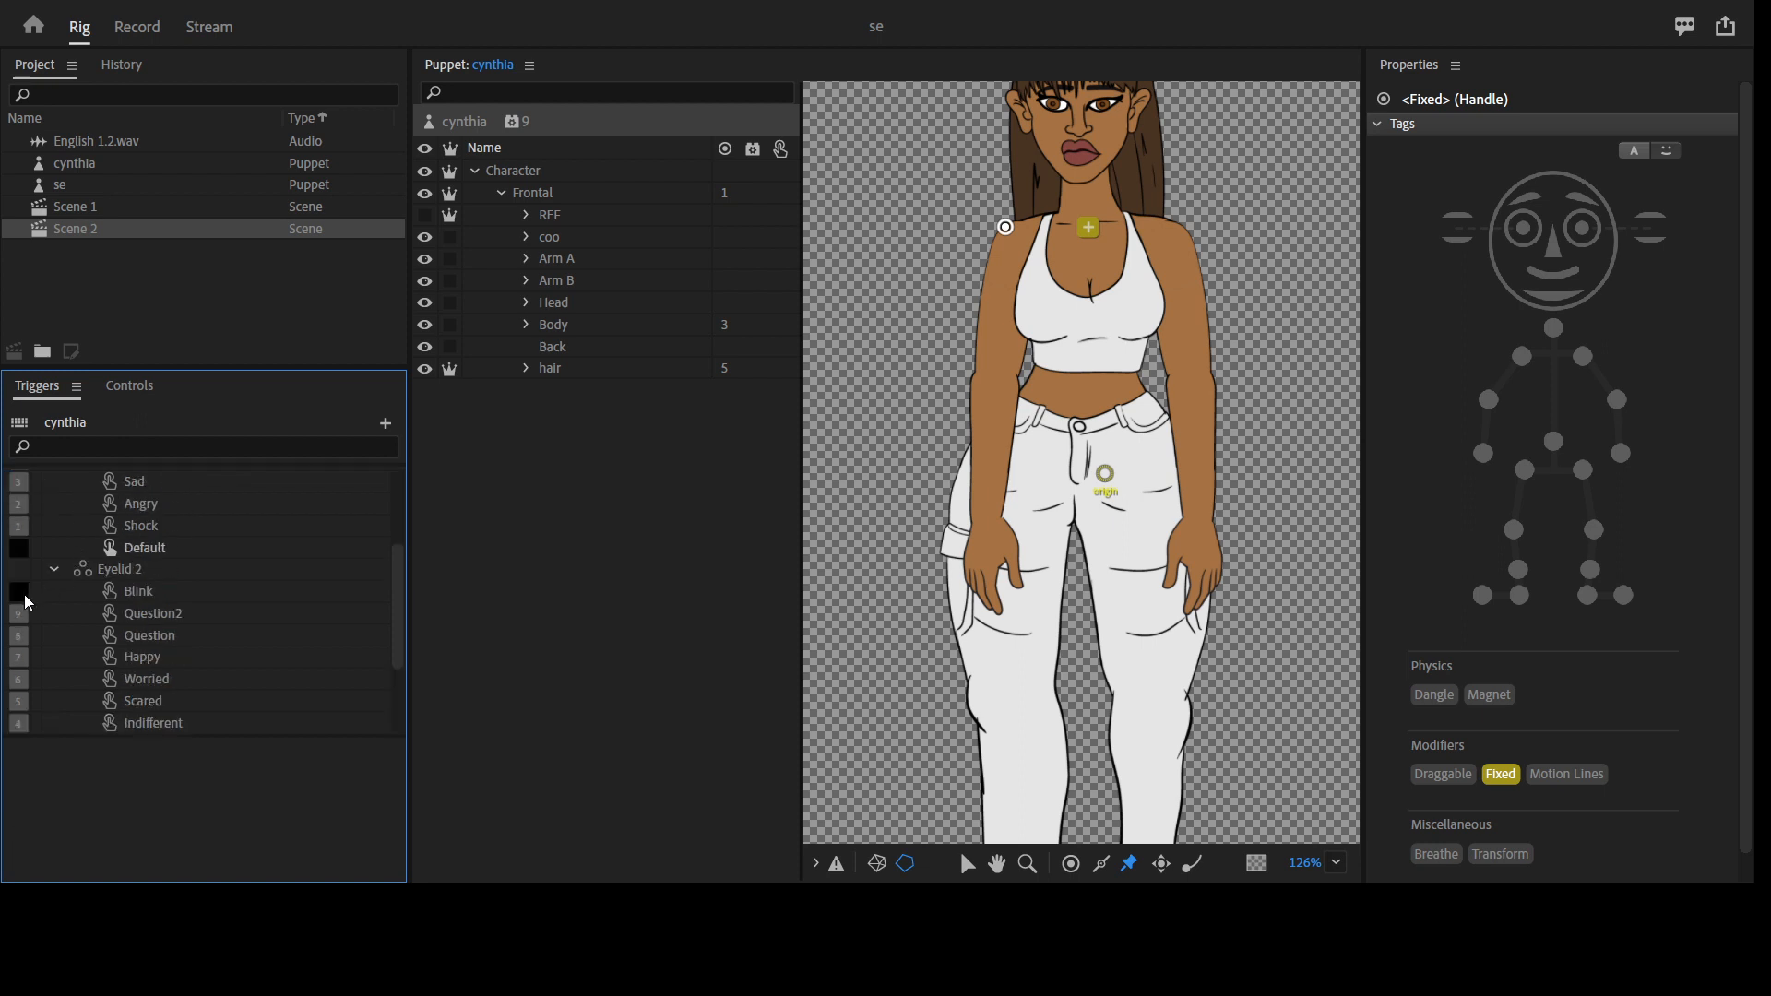
left_click(19, 591)
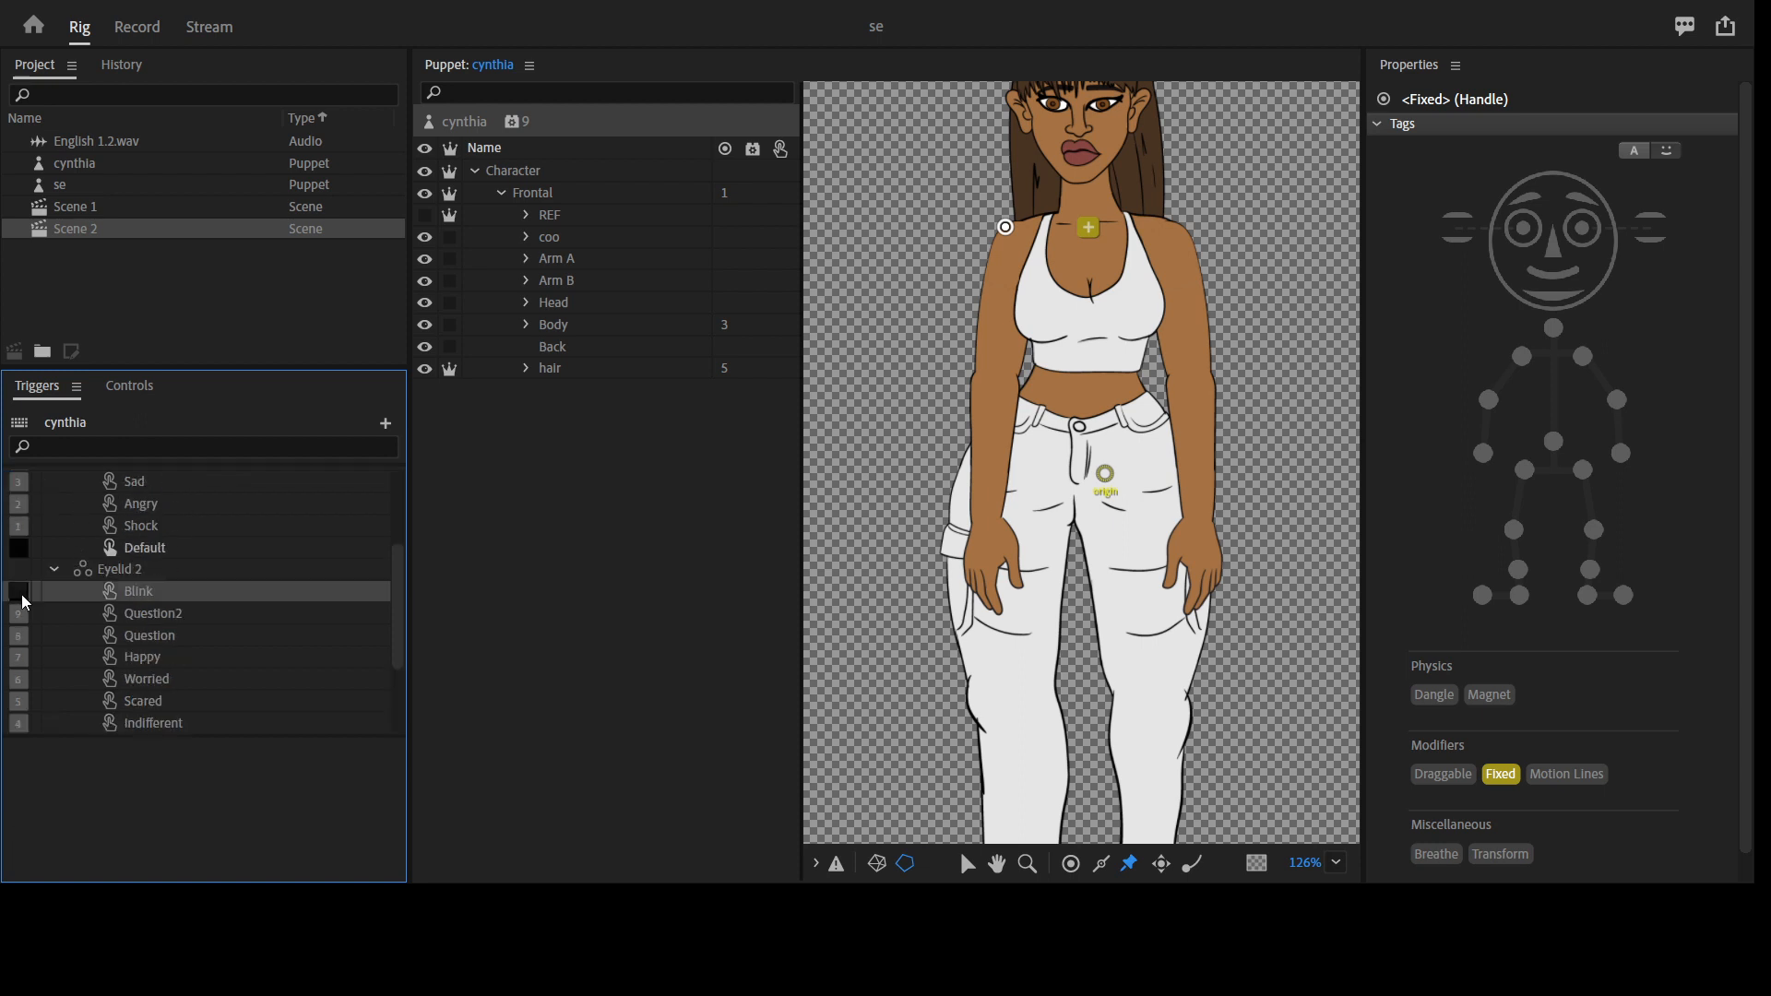
type("0")
key("Return")
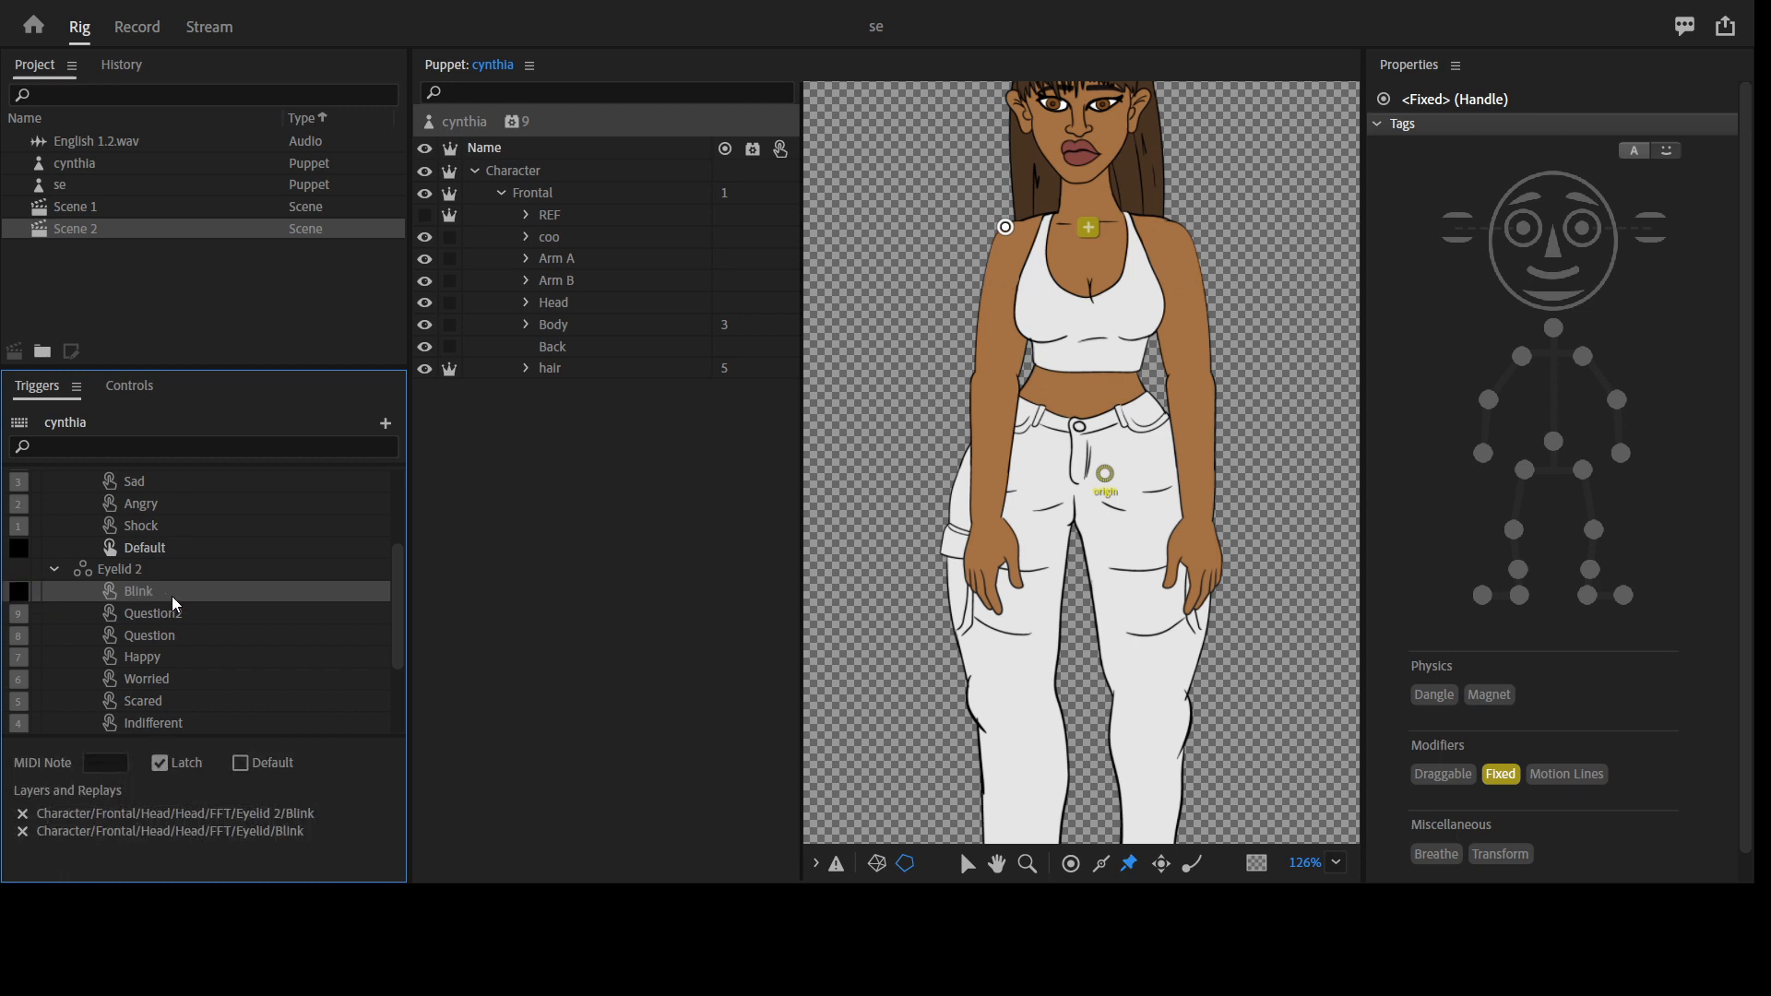
left_click(132, 33)
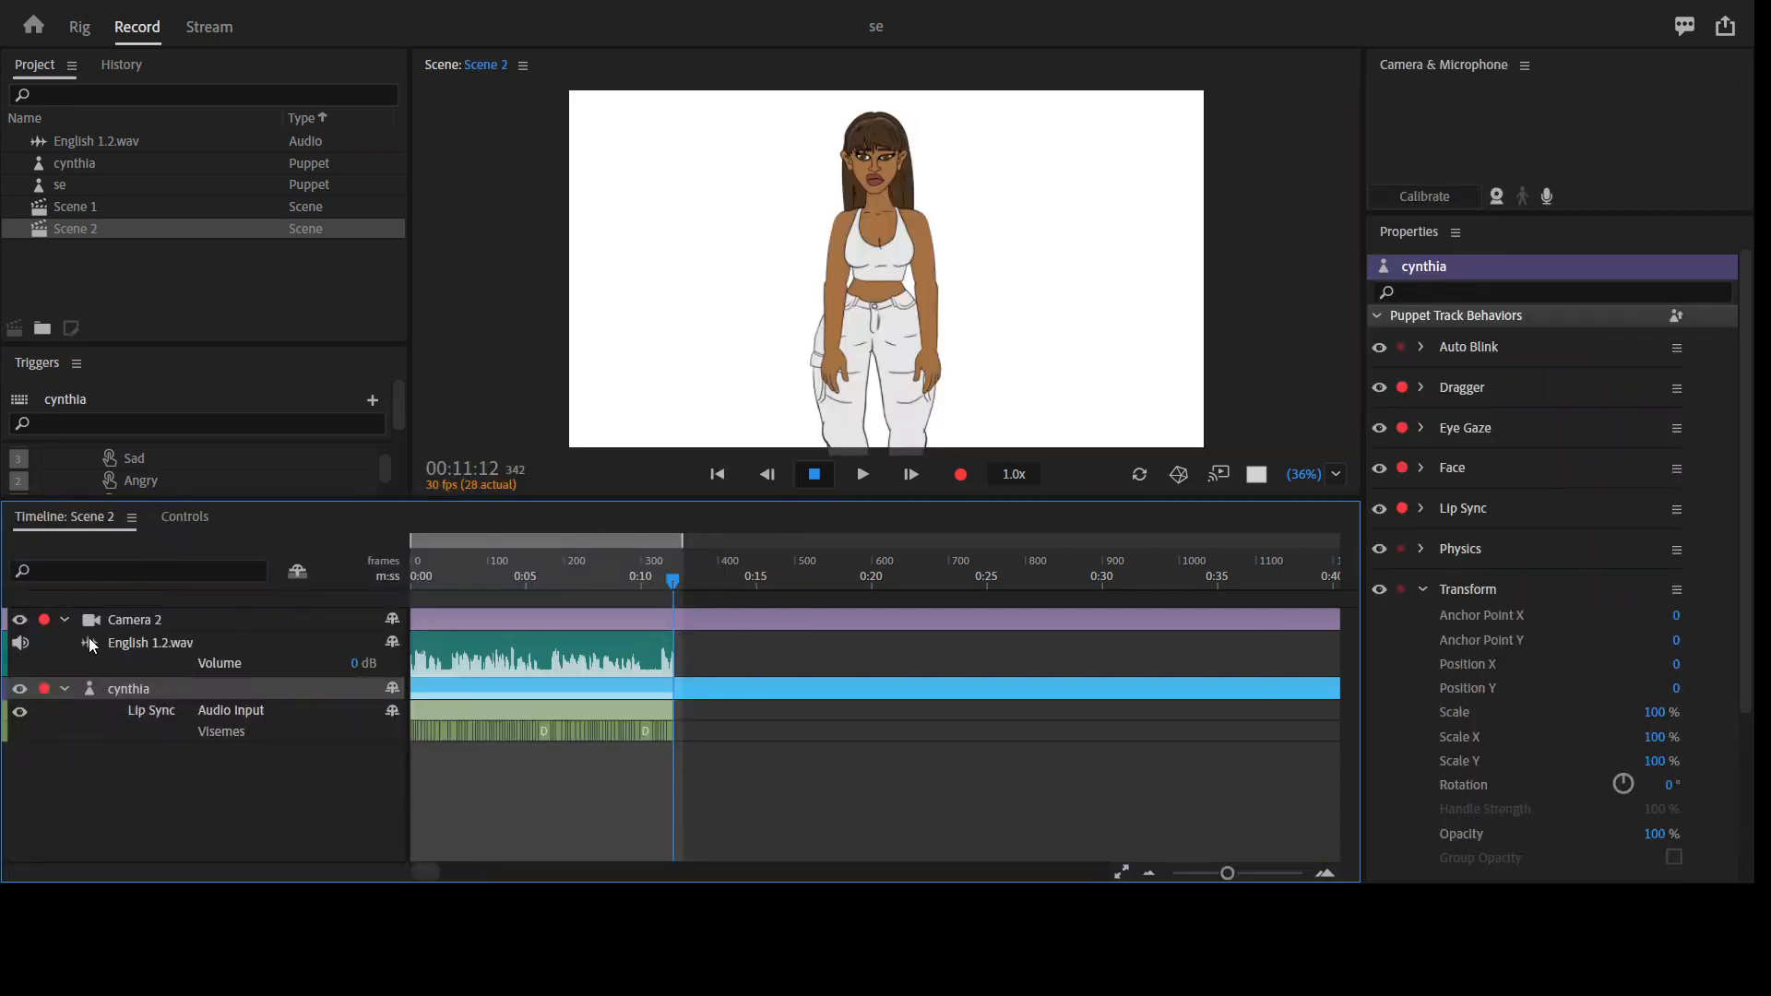
Generate the trigger controls for the cynthia puppet and return to the Scene 2 timeline
key("grave")
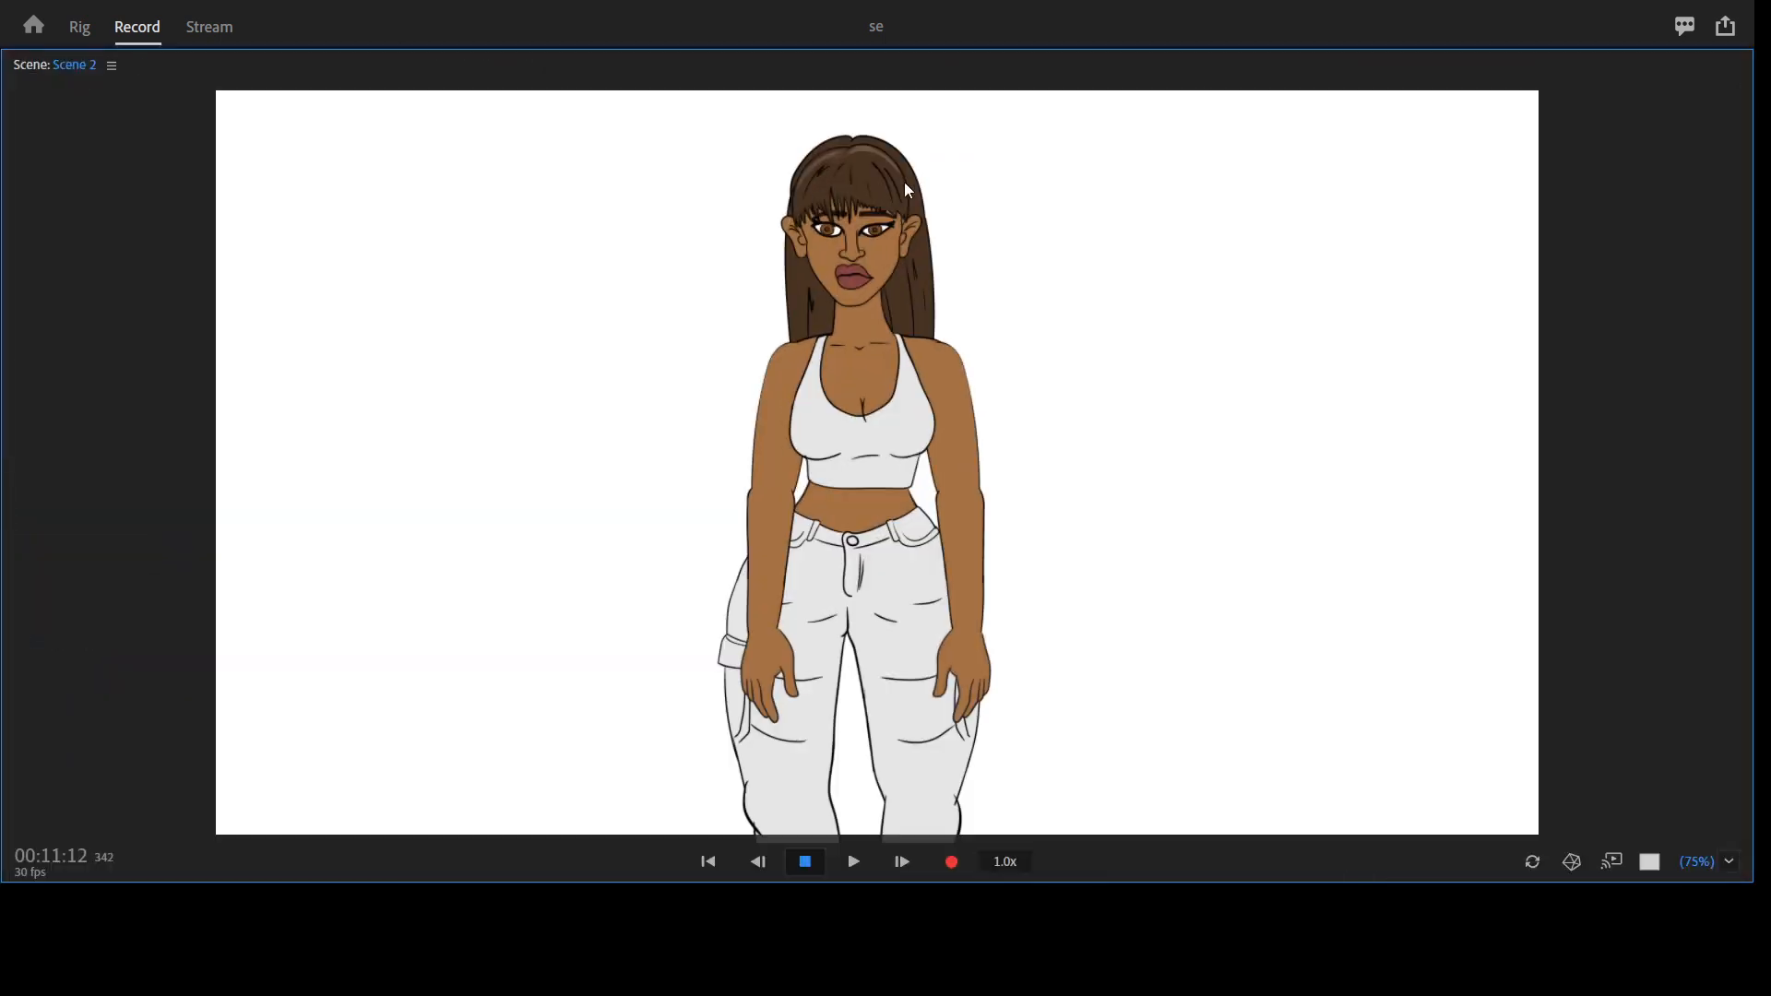
key("grave")
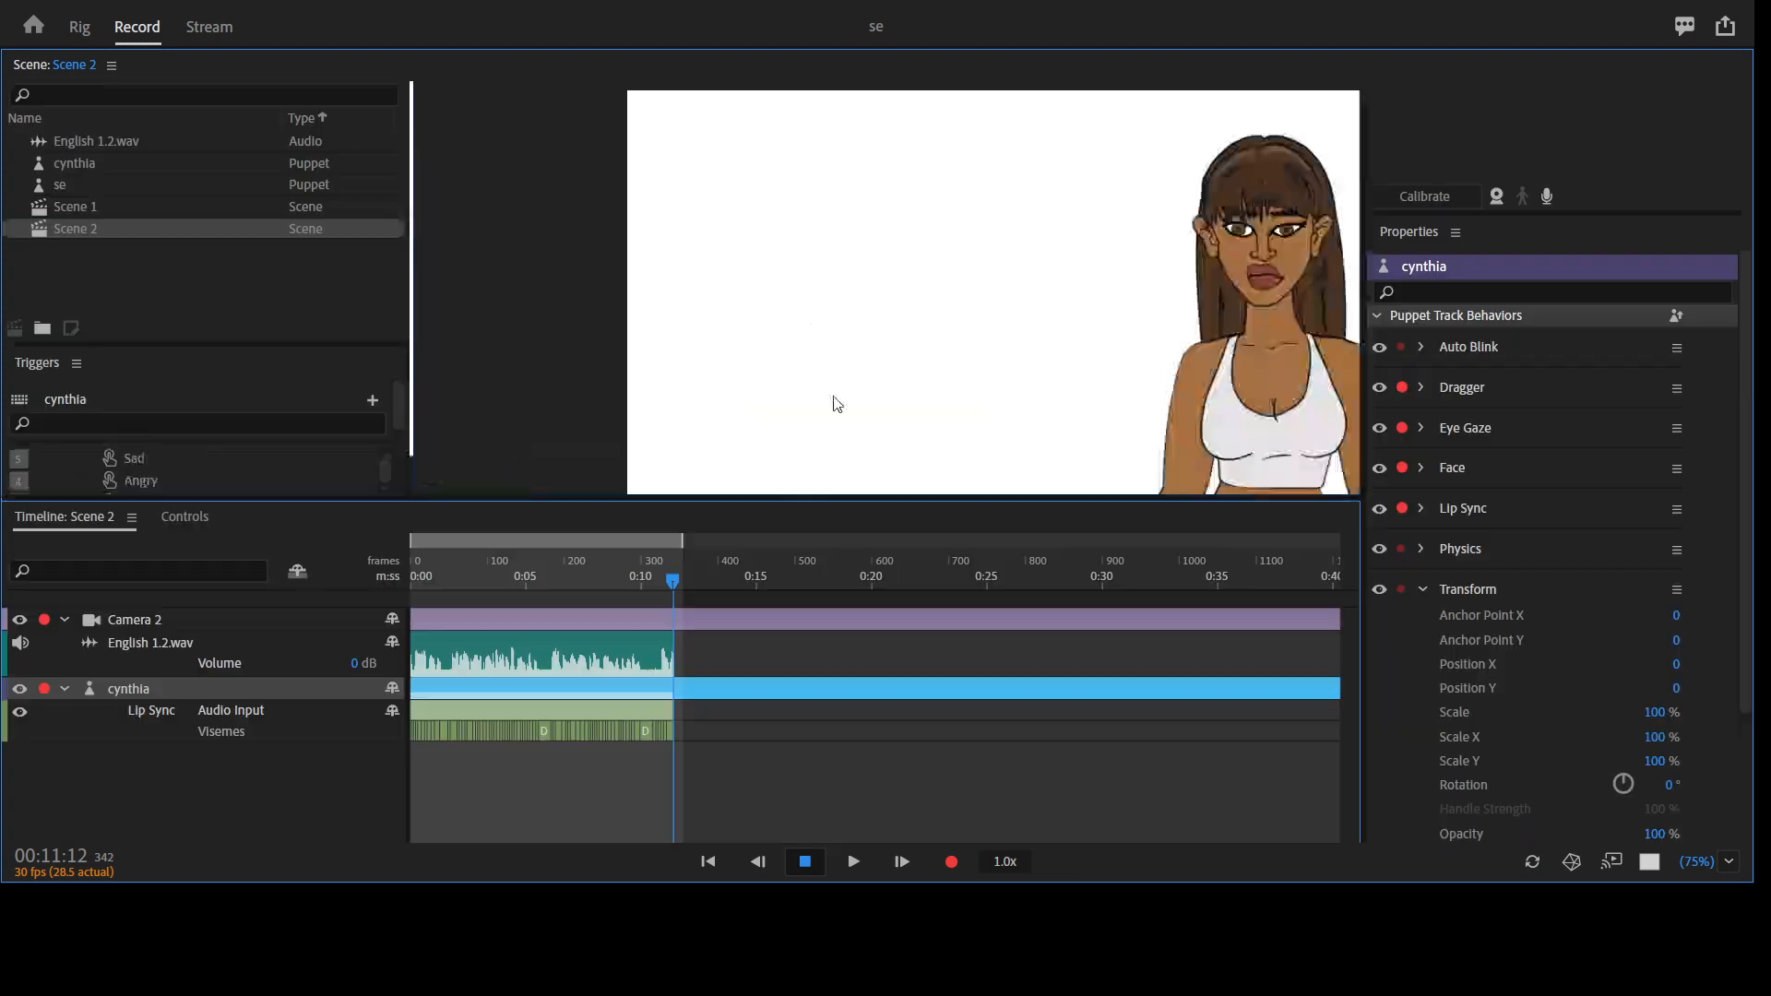
left_click(142, 690)
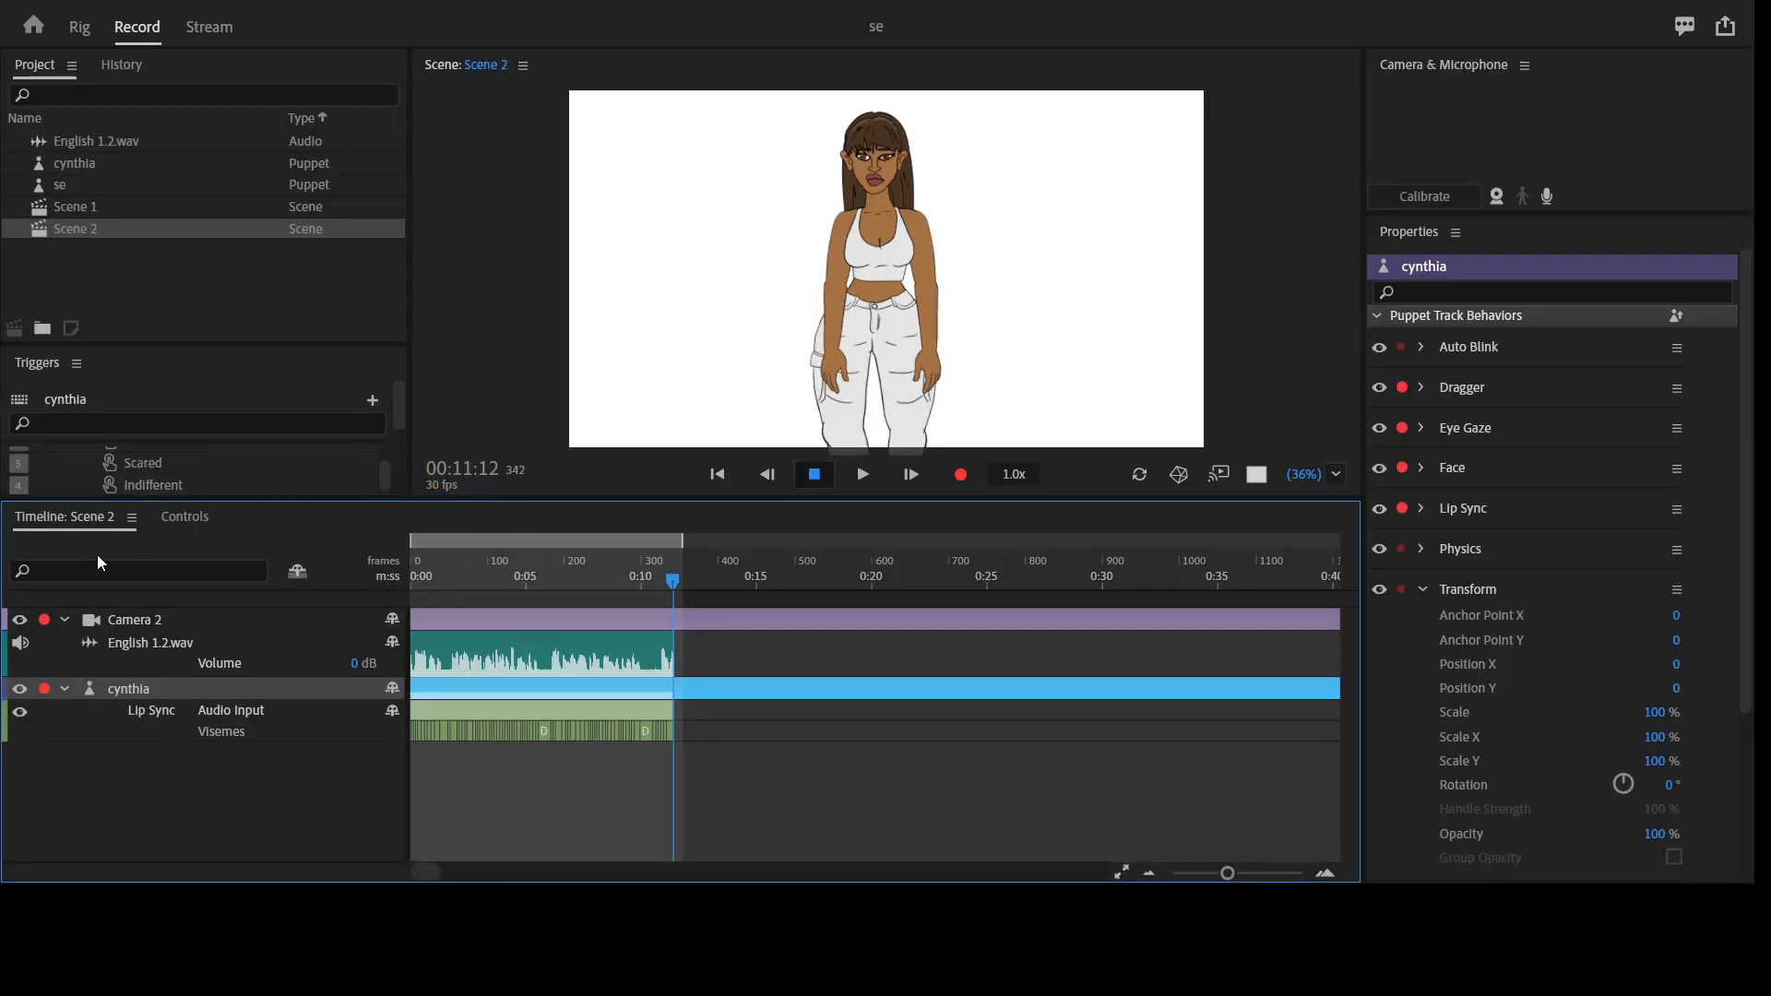
left_click(184, 518)
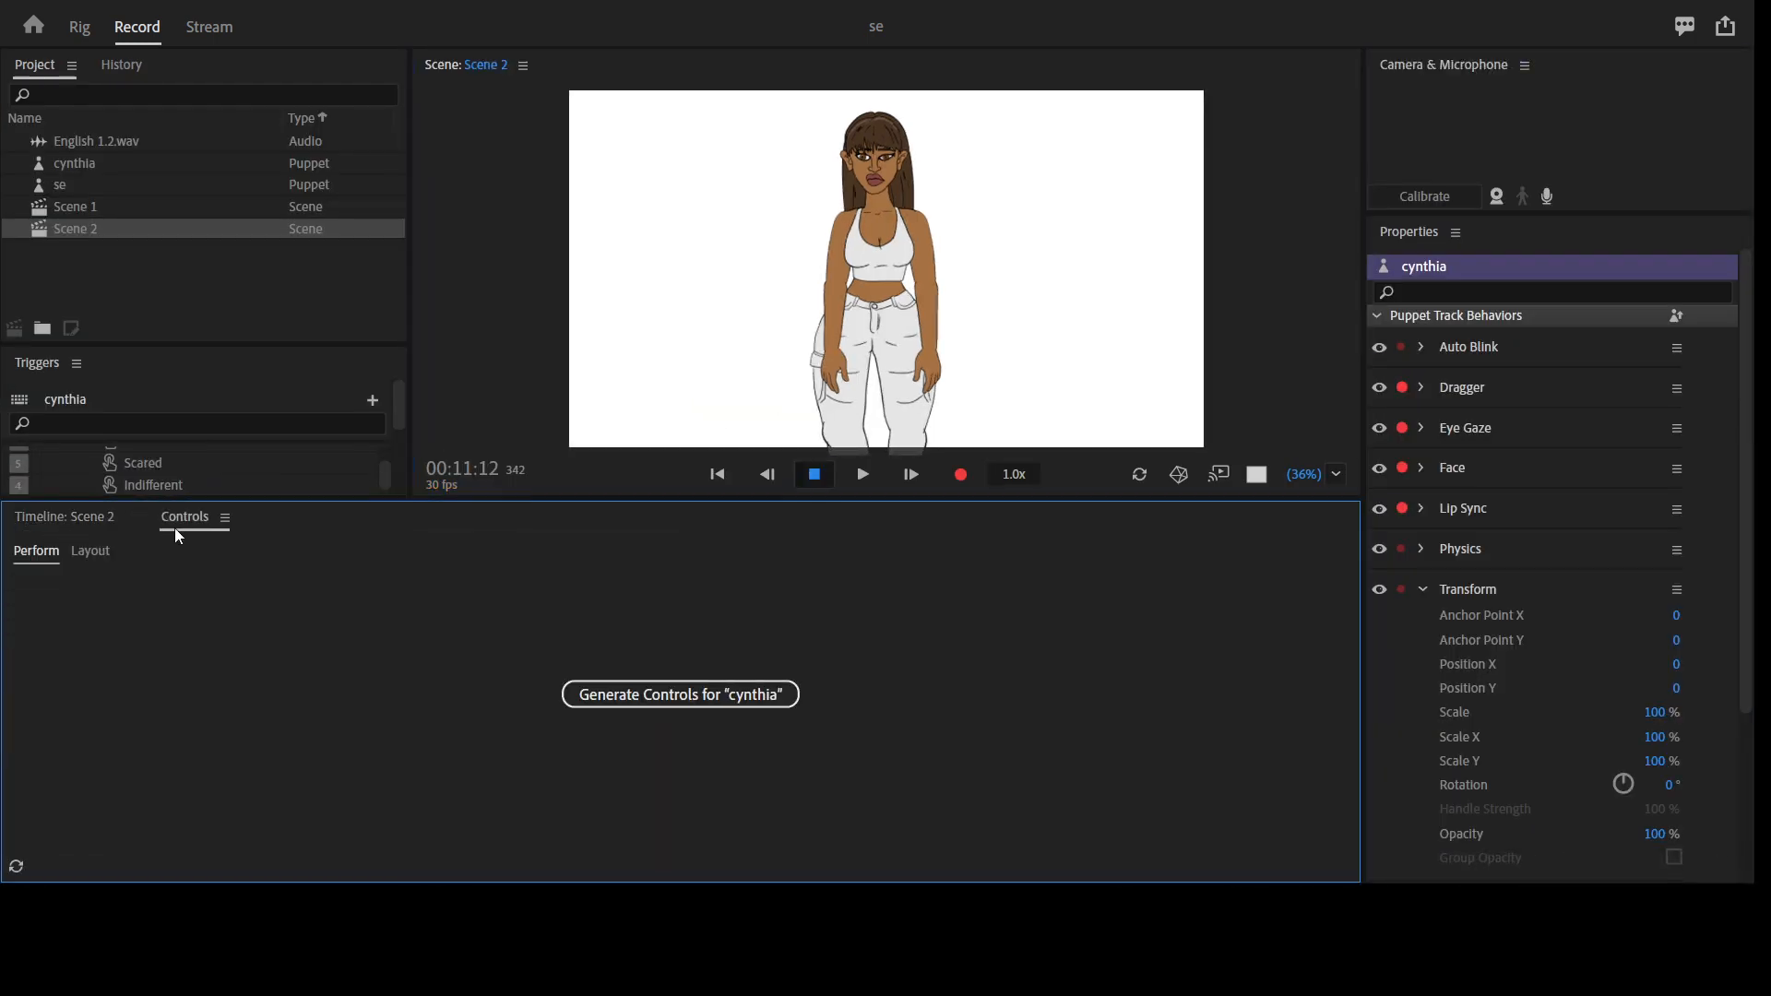
left_click(725, 703)
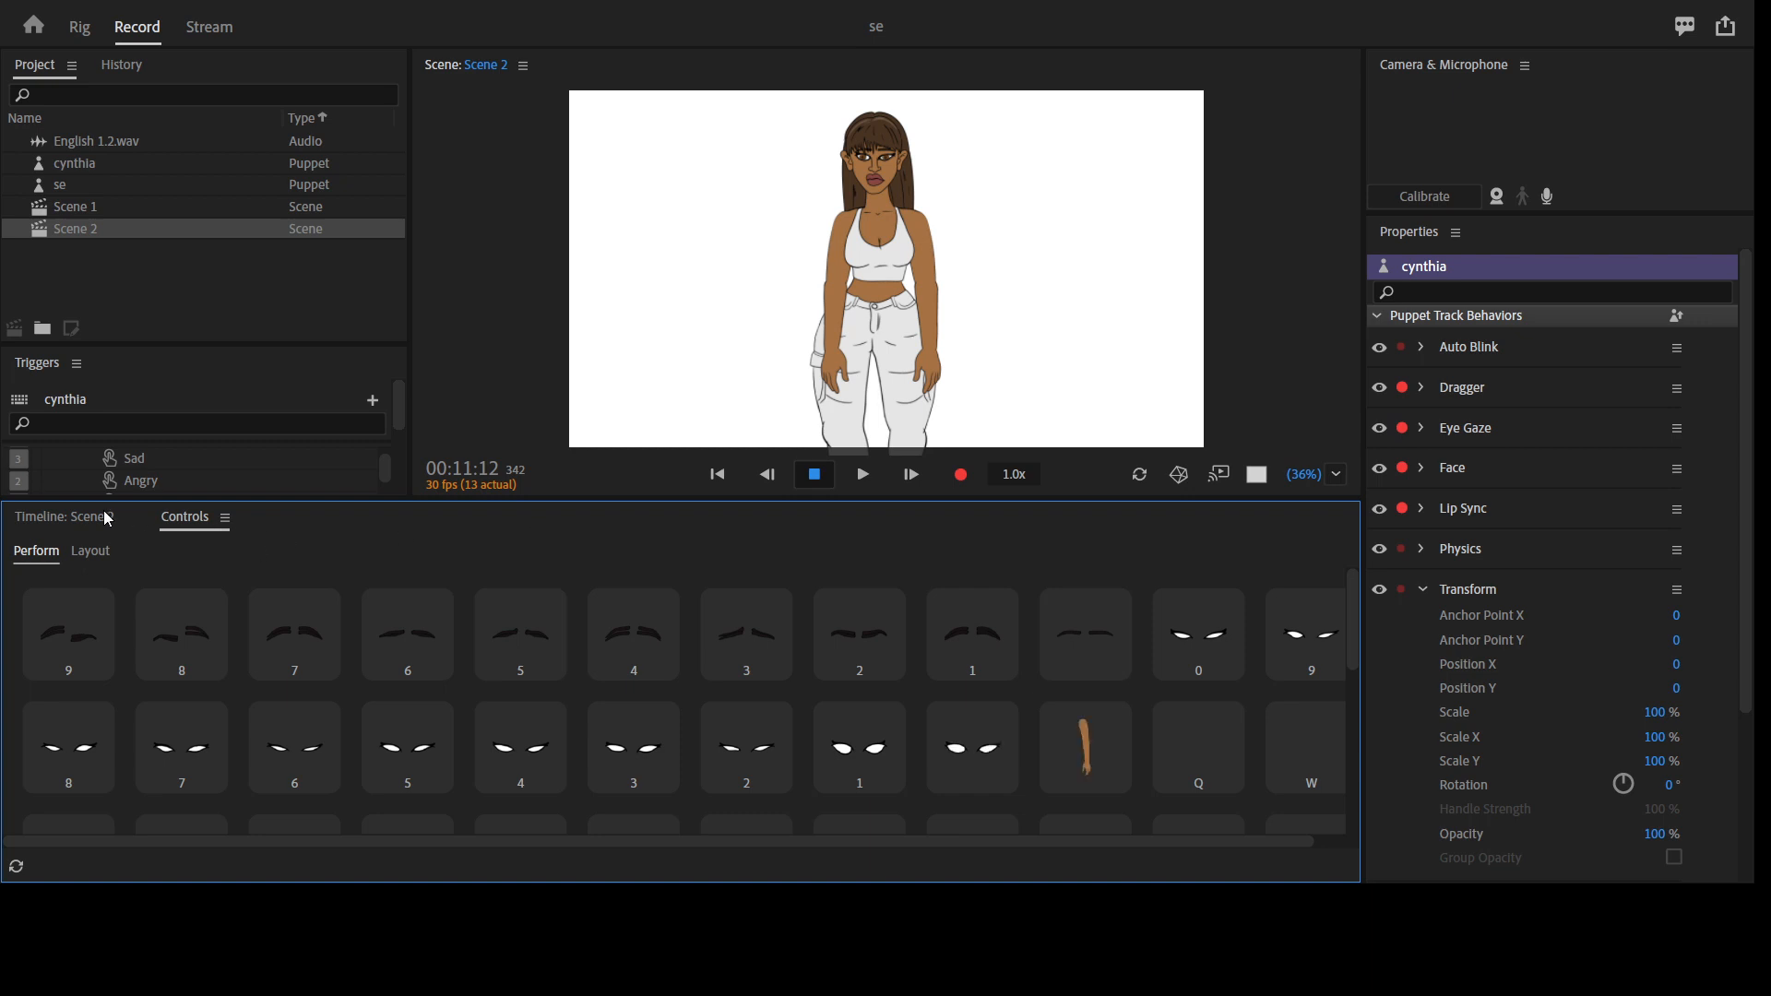
left_click(65, 517)
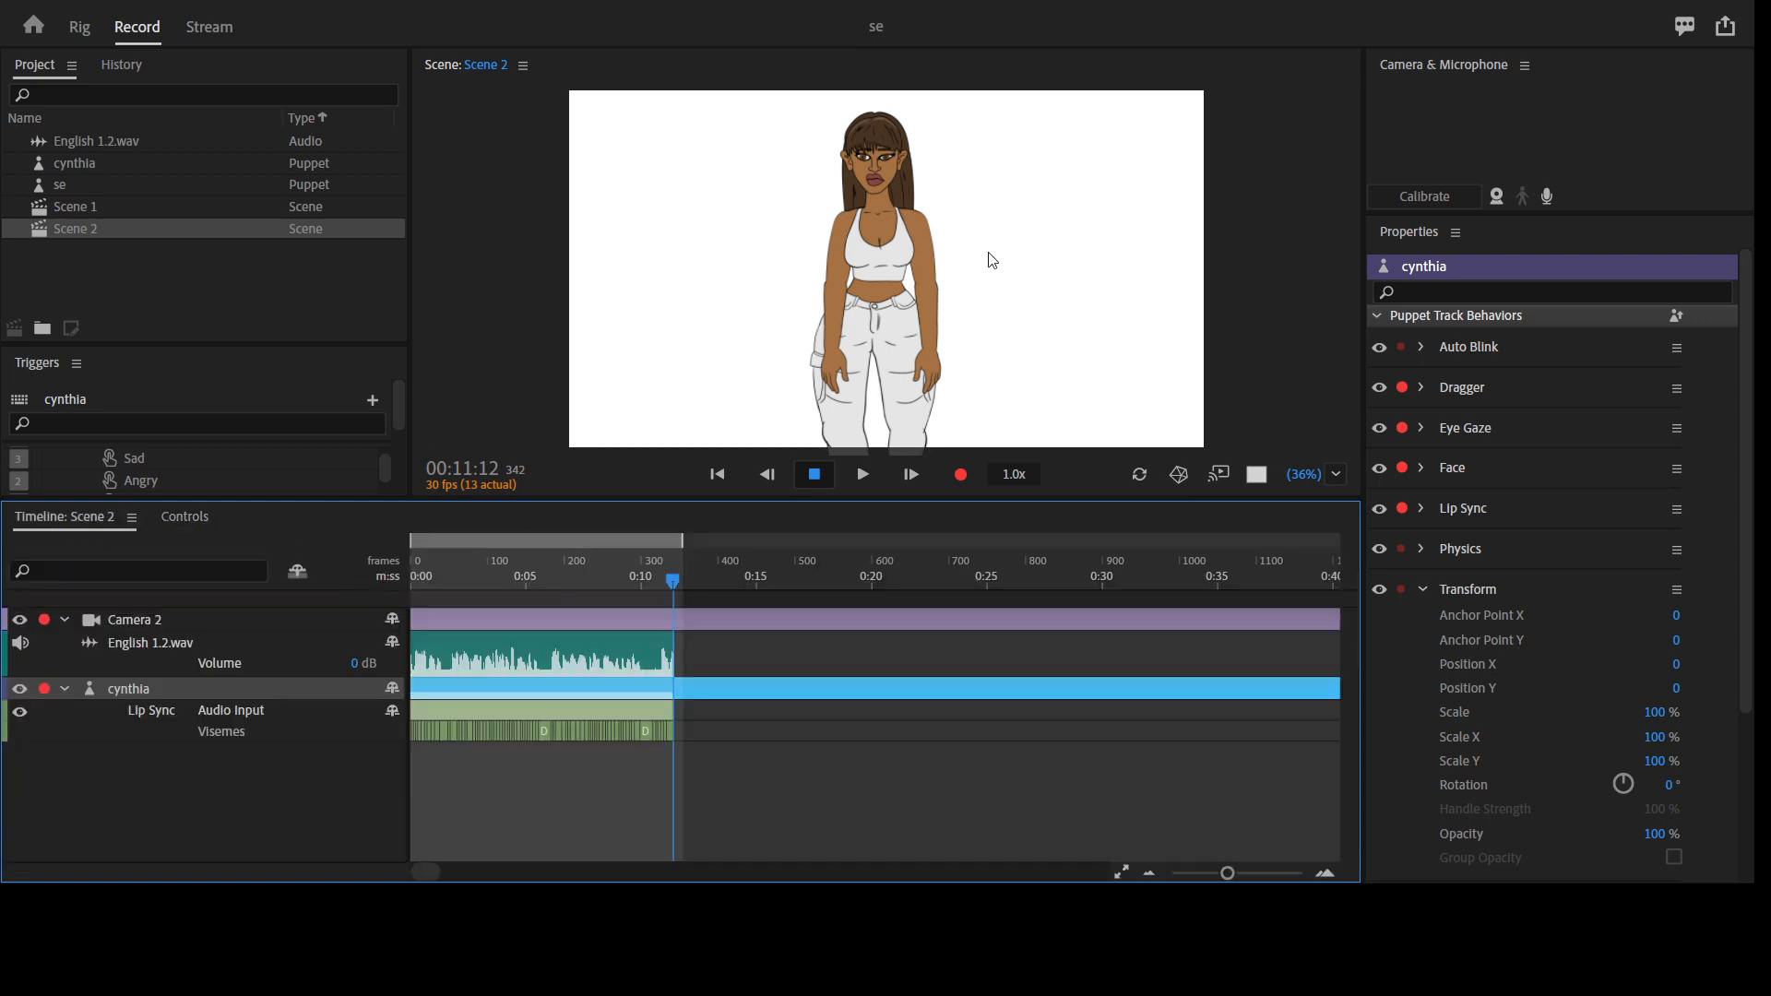
Compare the generated eyebrow, eyelid and arm controls with the puppet in the enlarged scene view
key("grave")
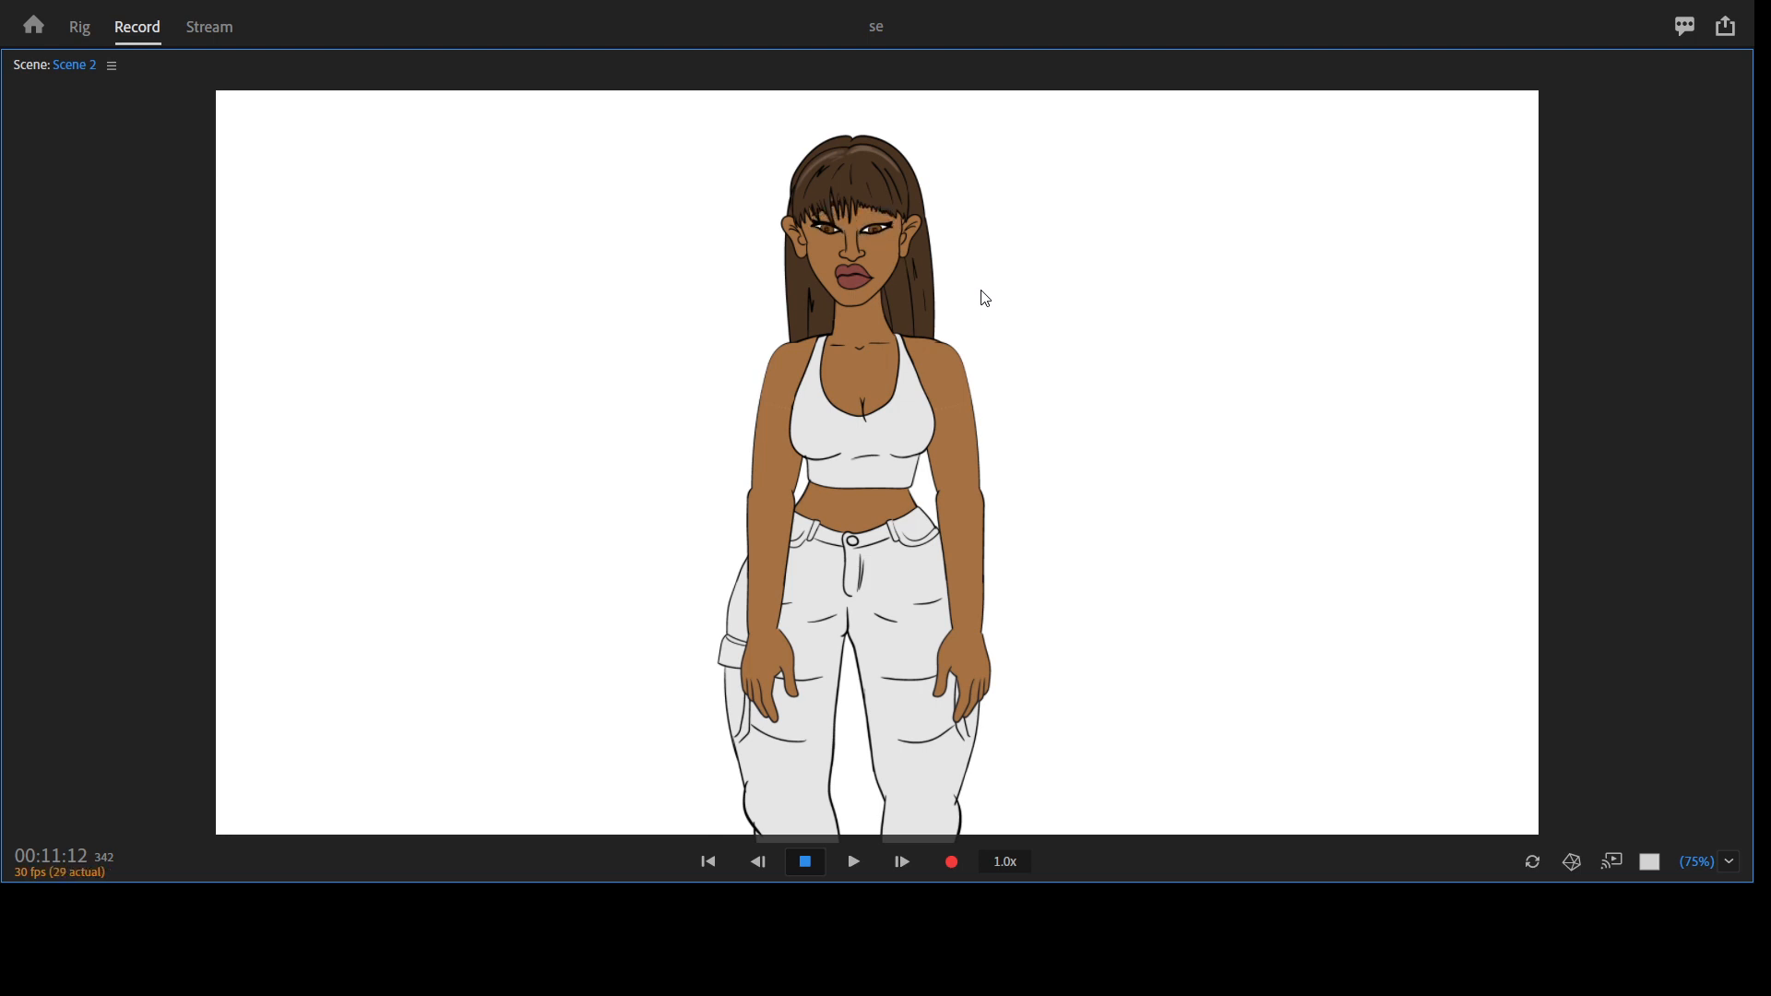
key("grave")
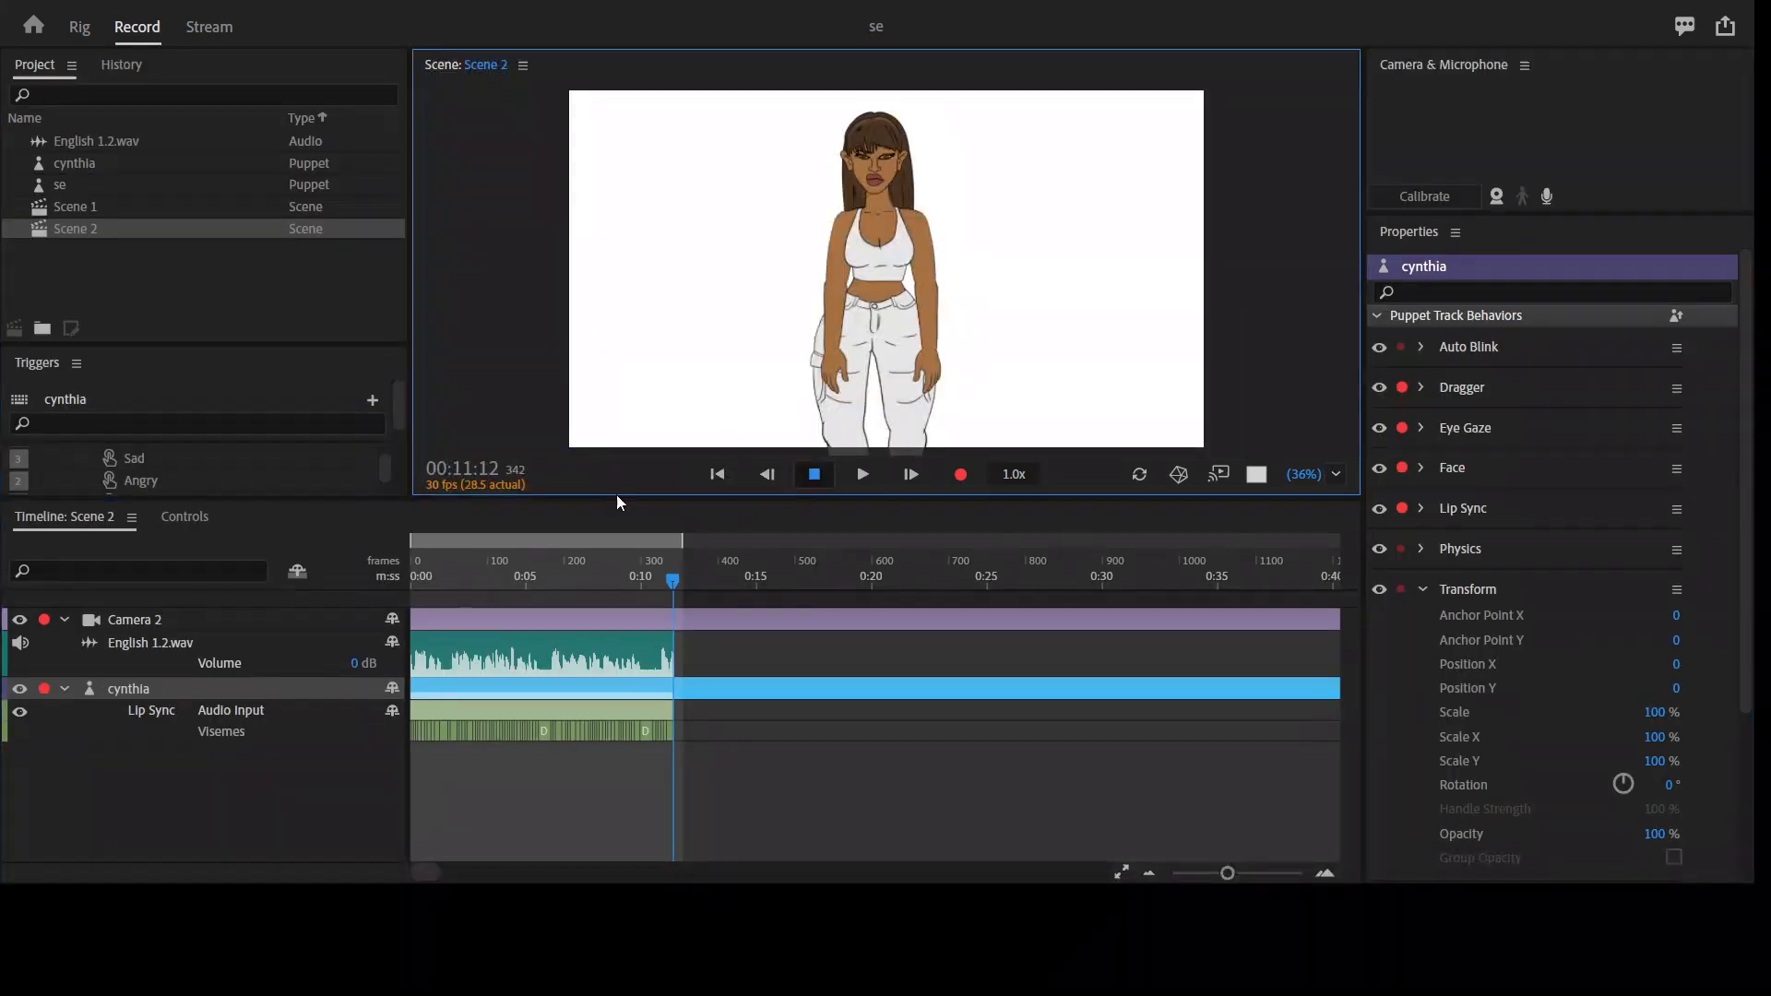
left_click(164, 517)
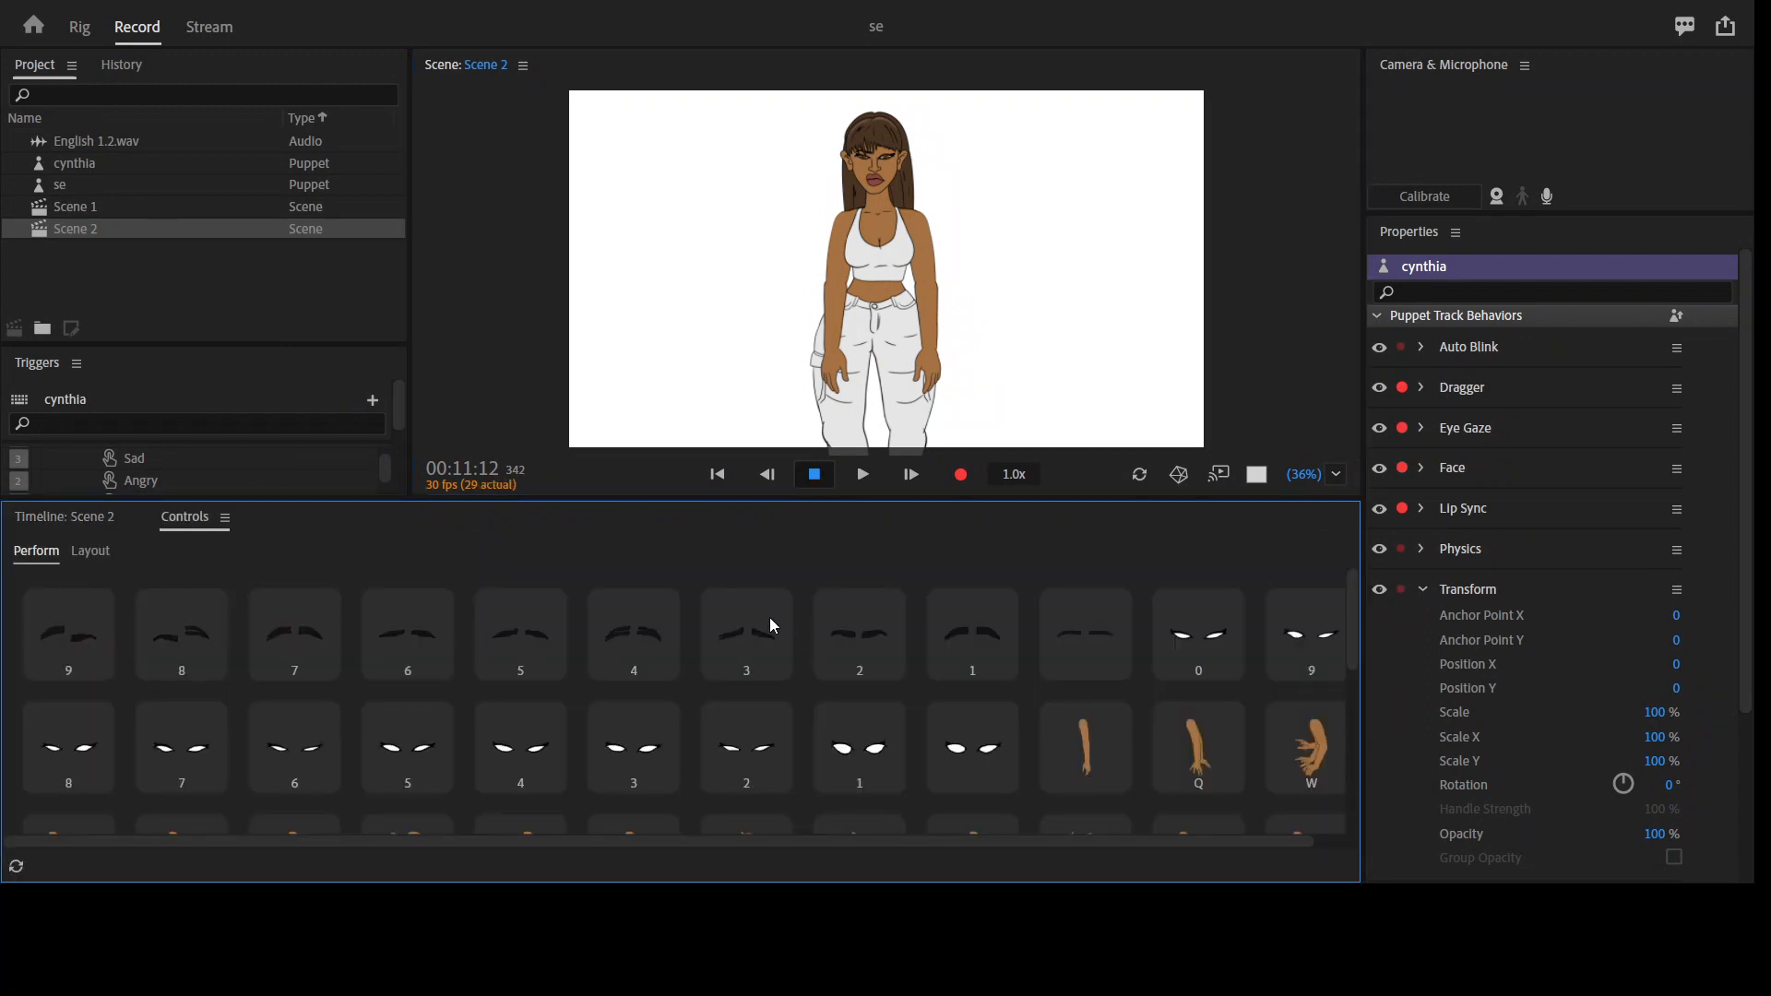
key("grave")
key("grave")
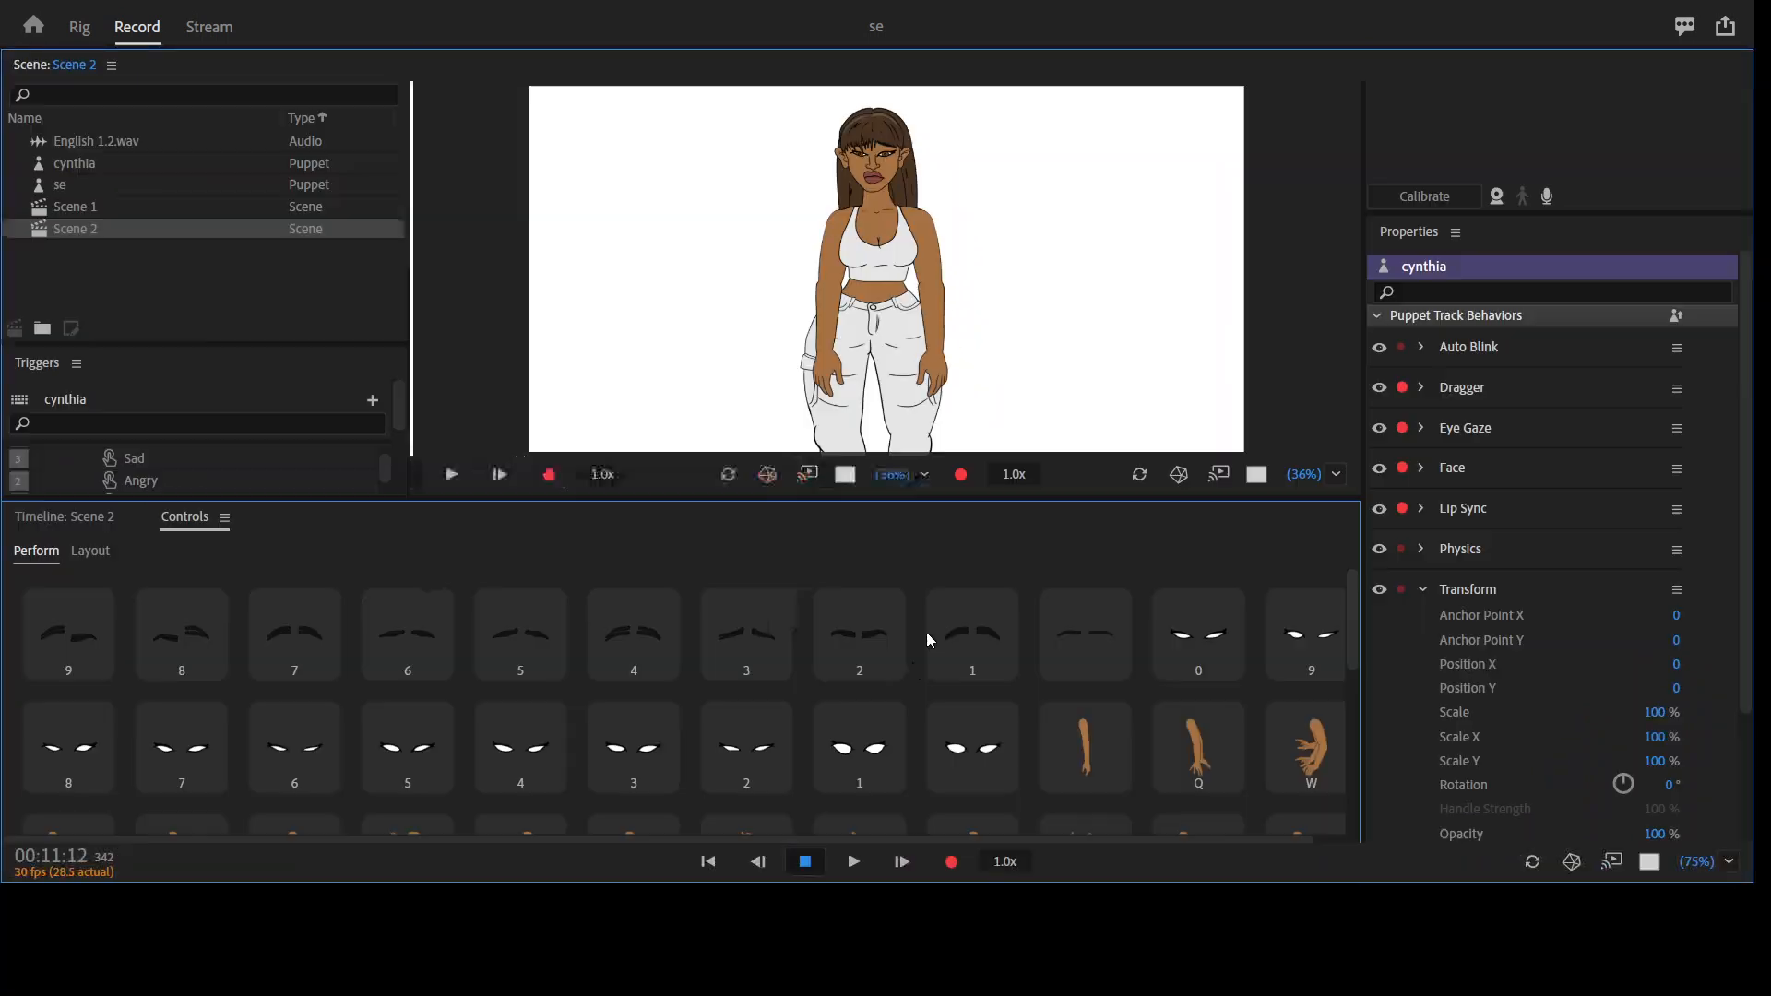
key("grave")
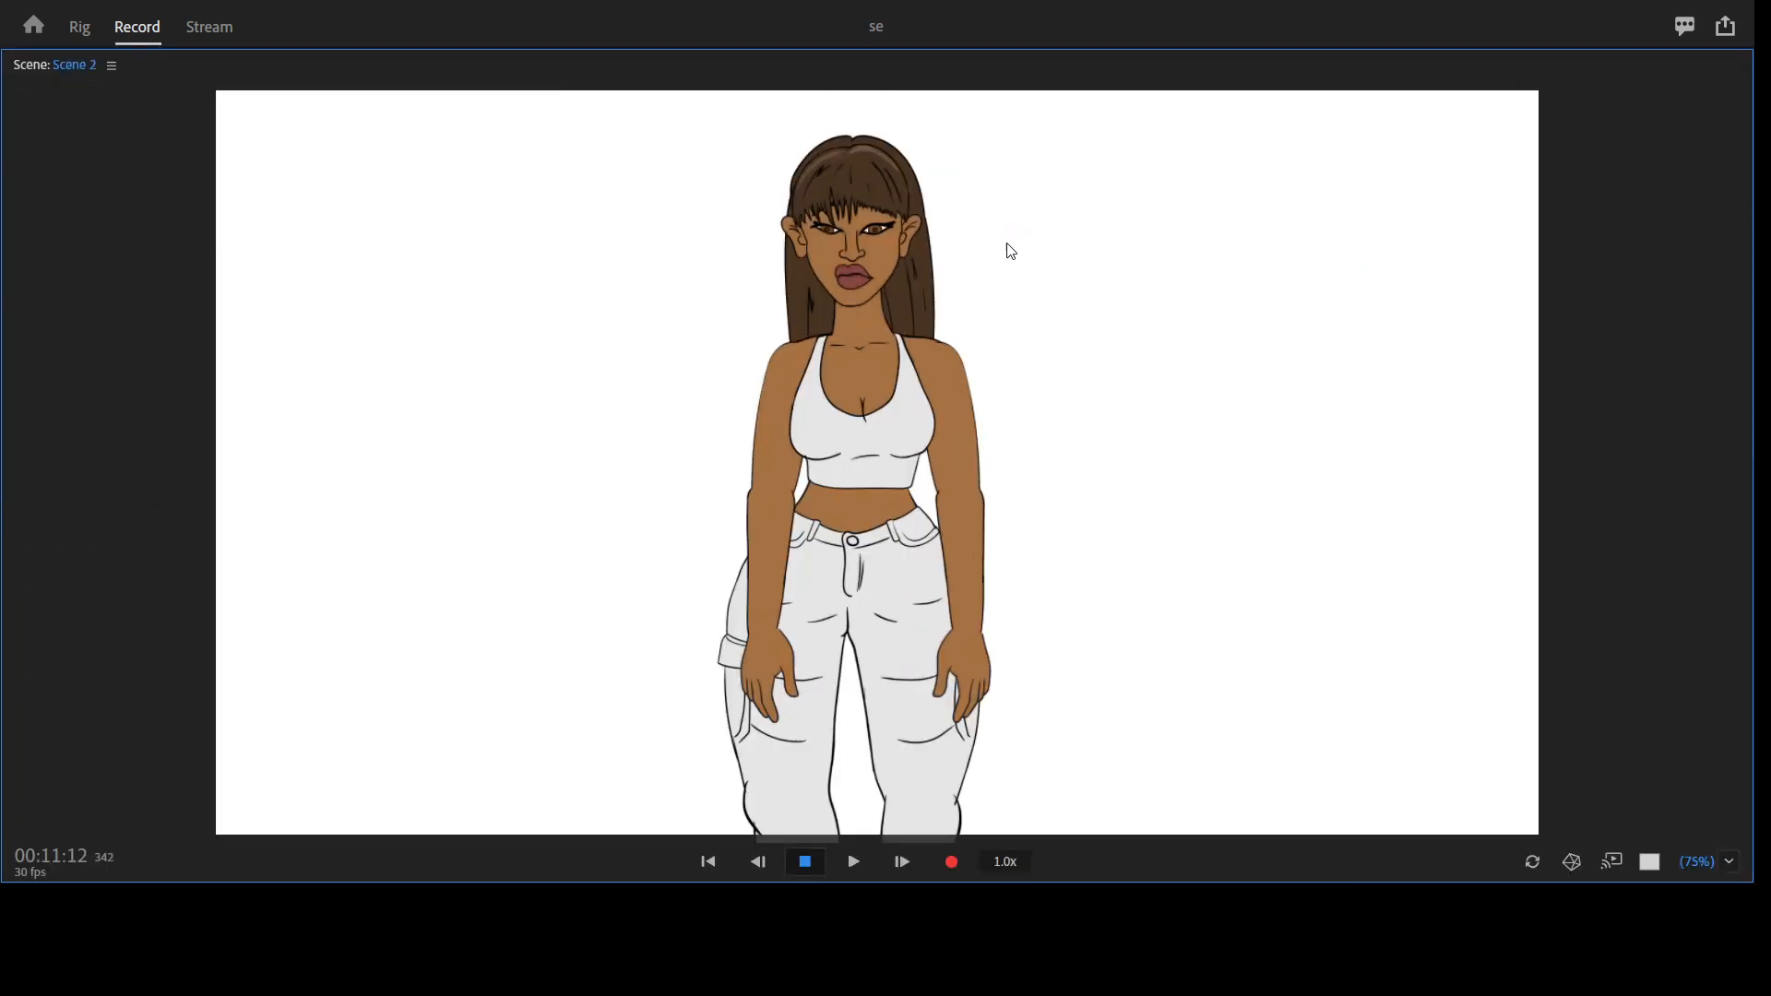
key("grave")
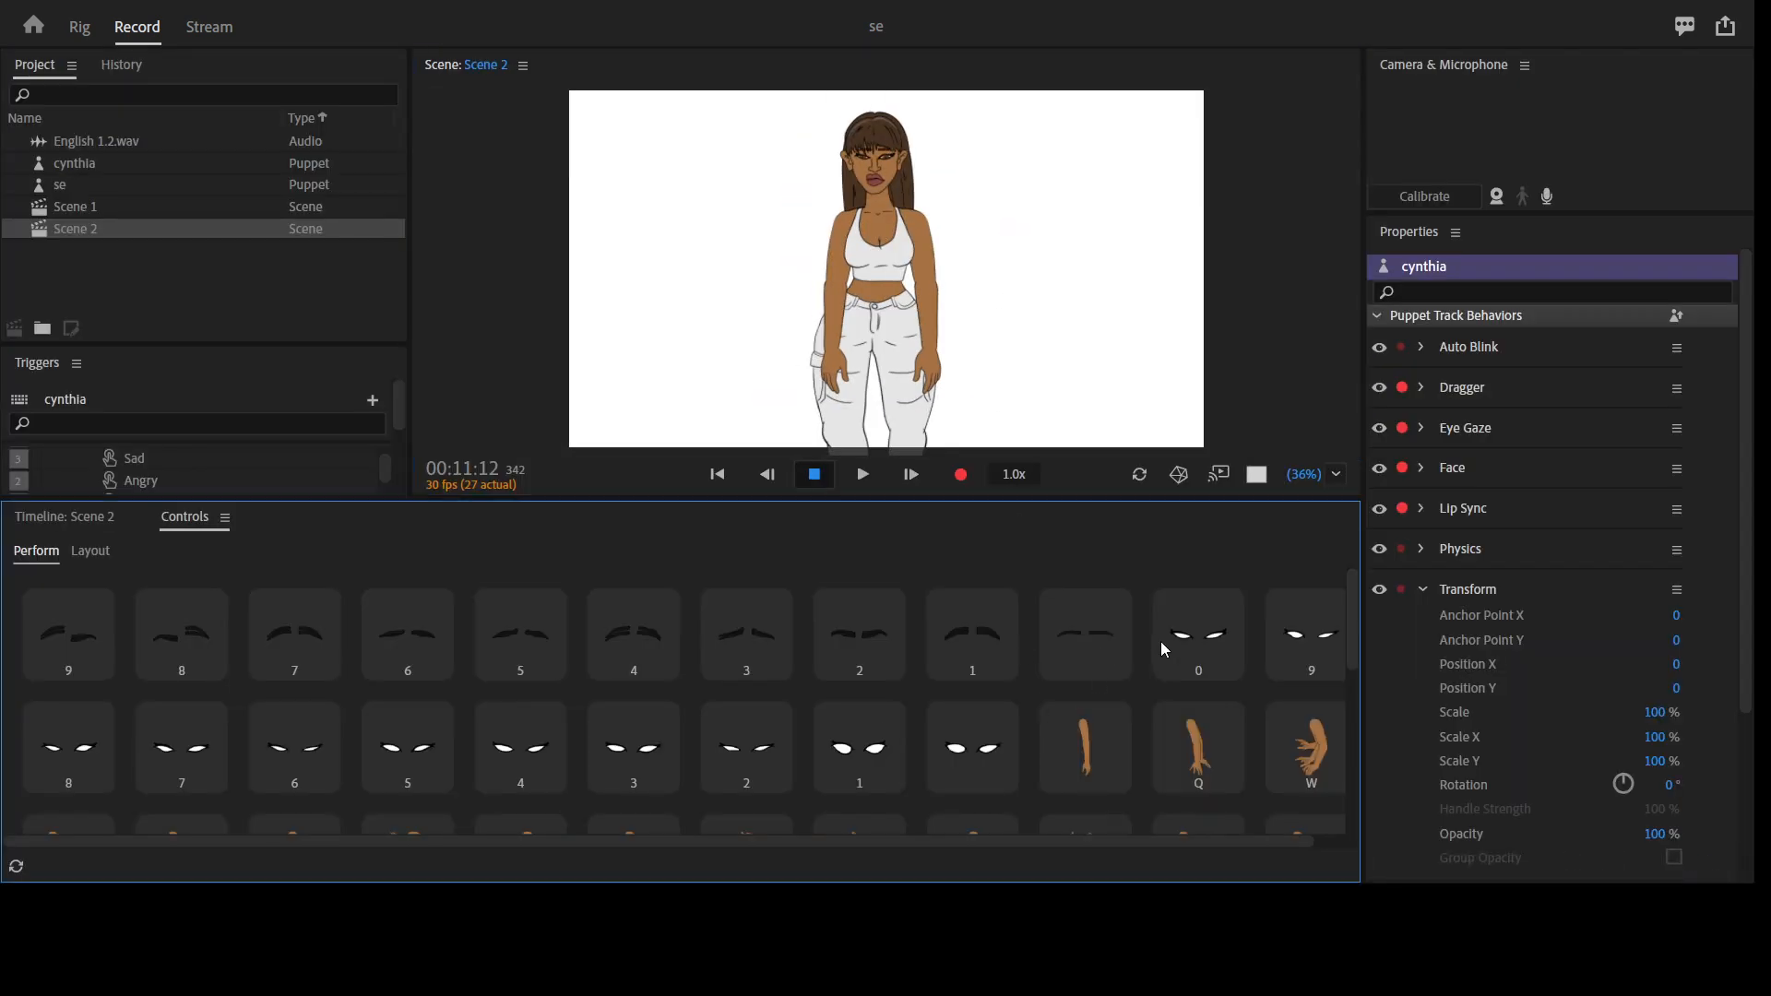
key("grave")
key("grave")
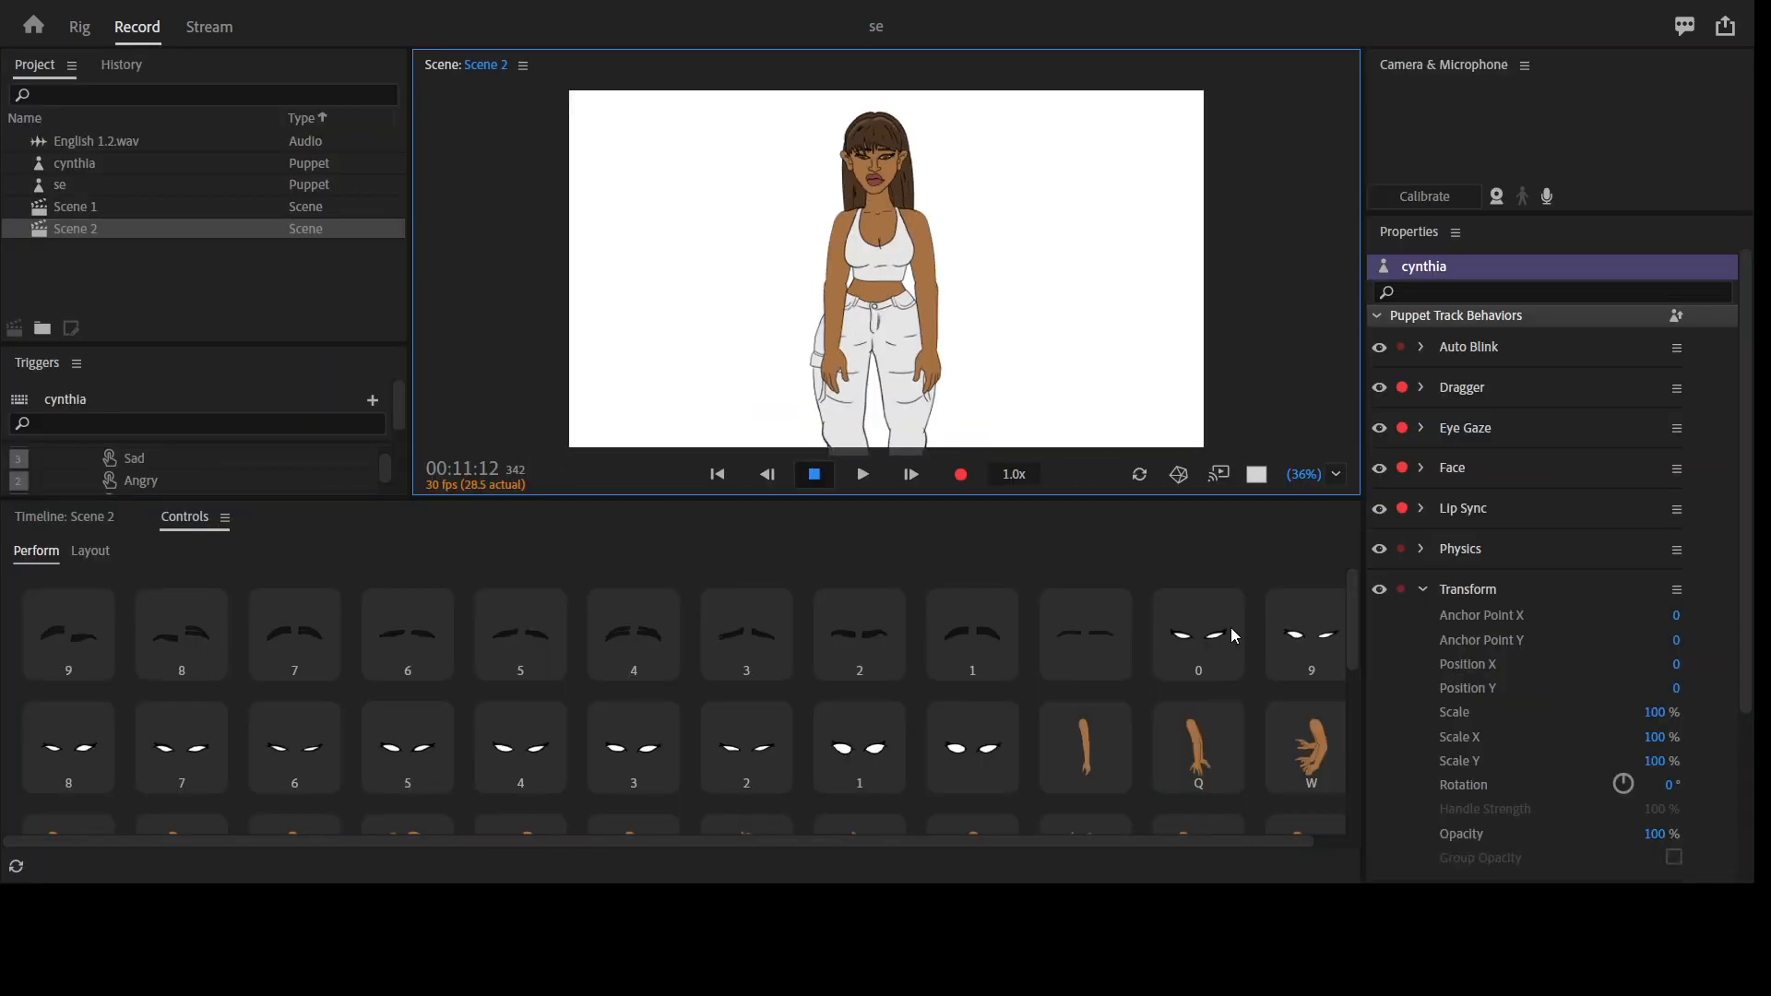
key("grave")
key("grave")
left_click(89, 520)
key("grave")
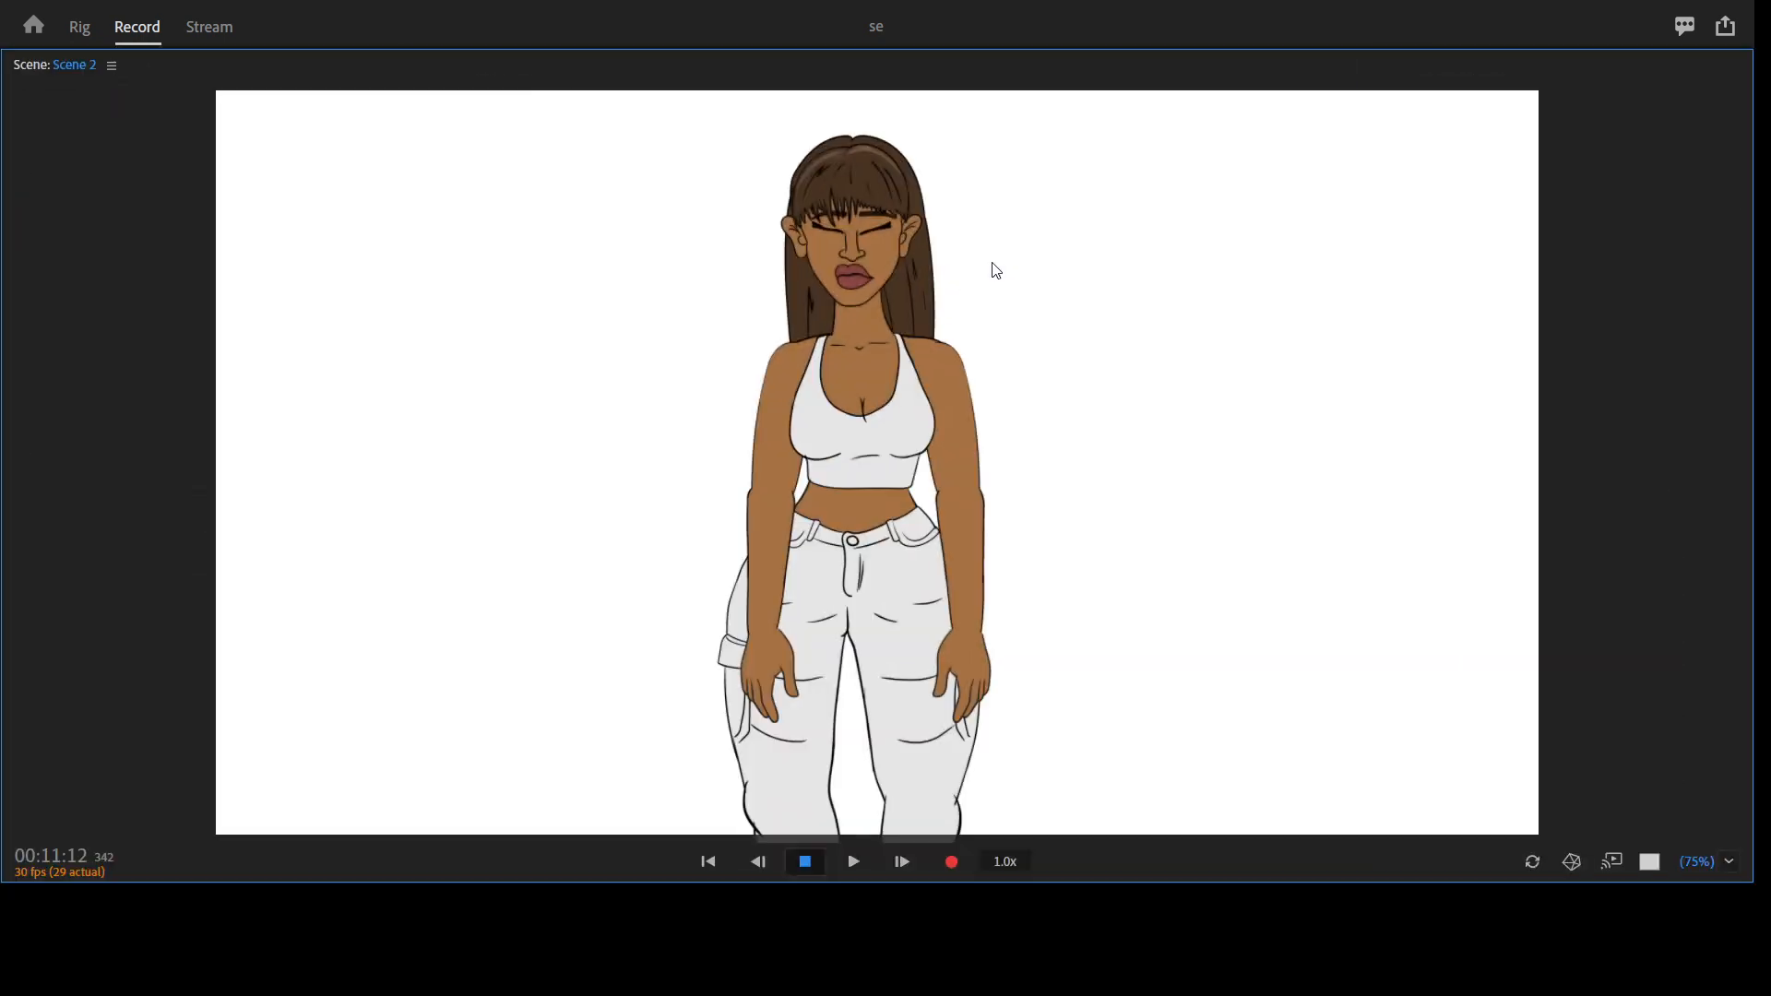
Test cynthia's arm-pose and expression triggers in the enlarged scene view
key("1")
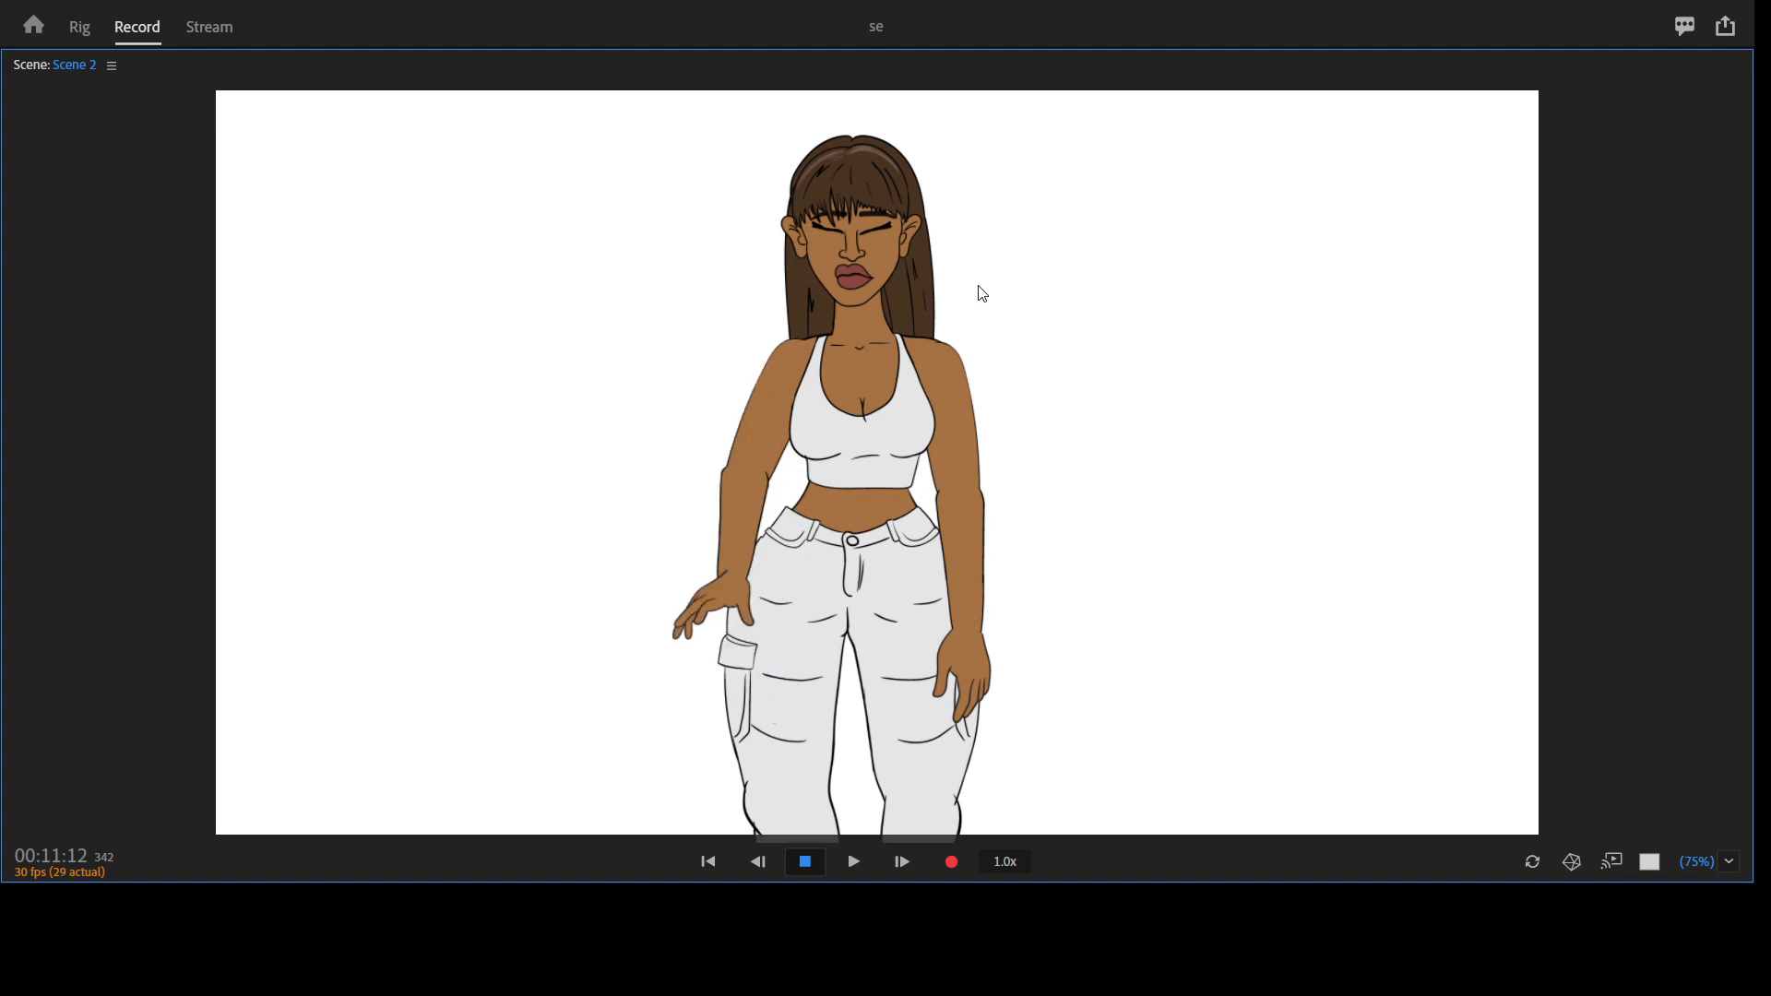
key("2")
key("1")
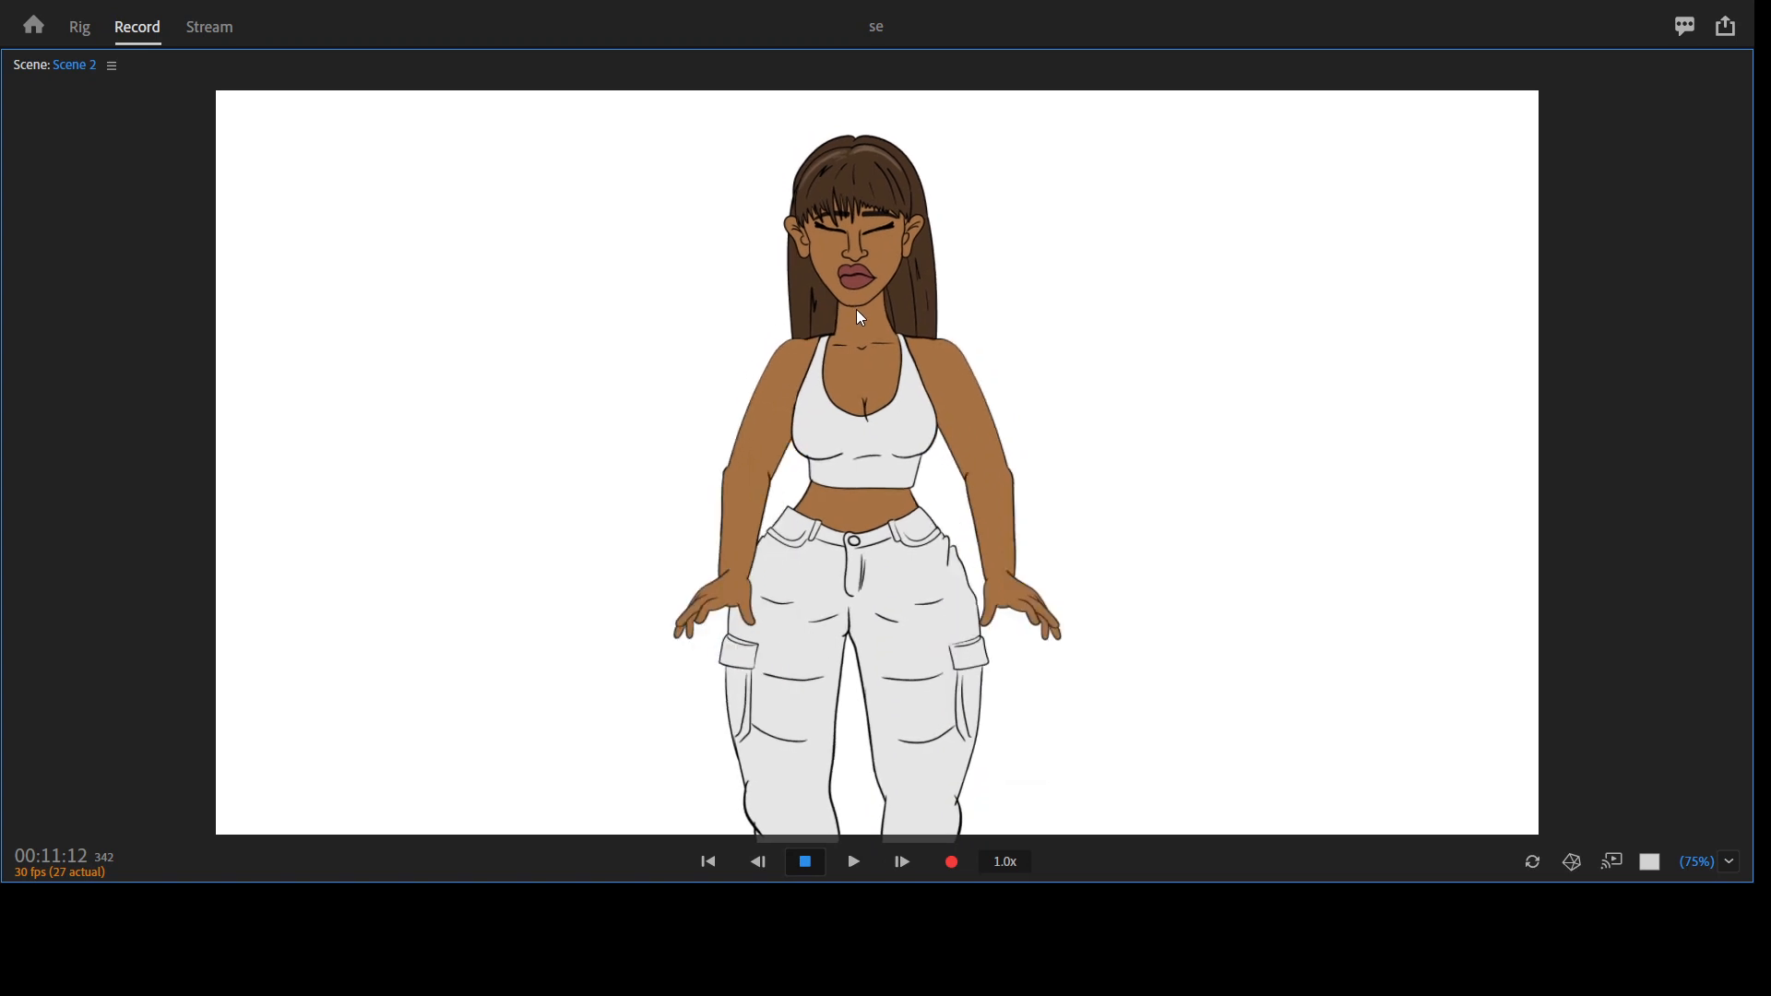
key("3")
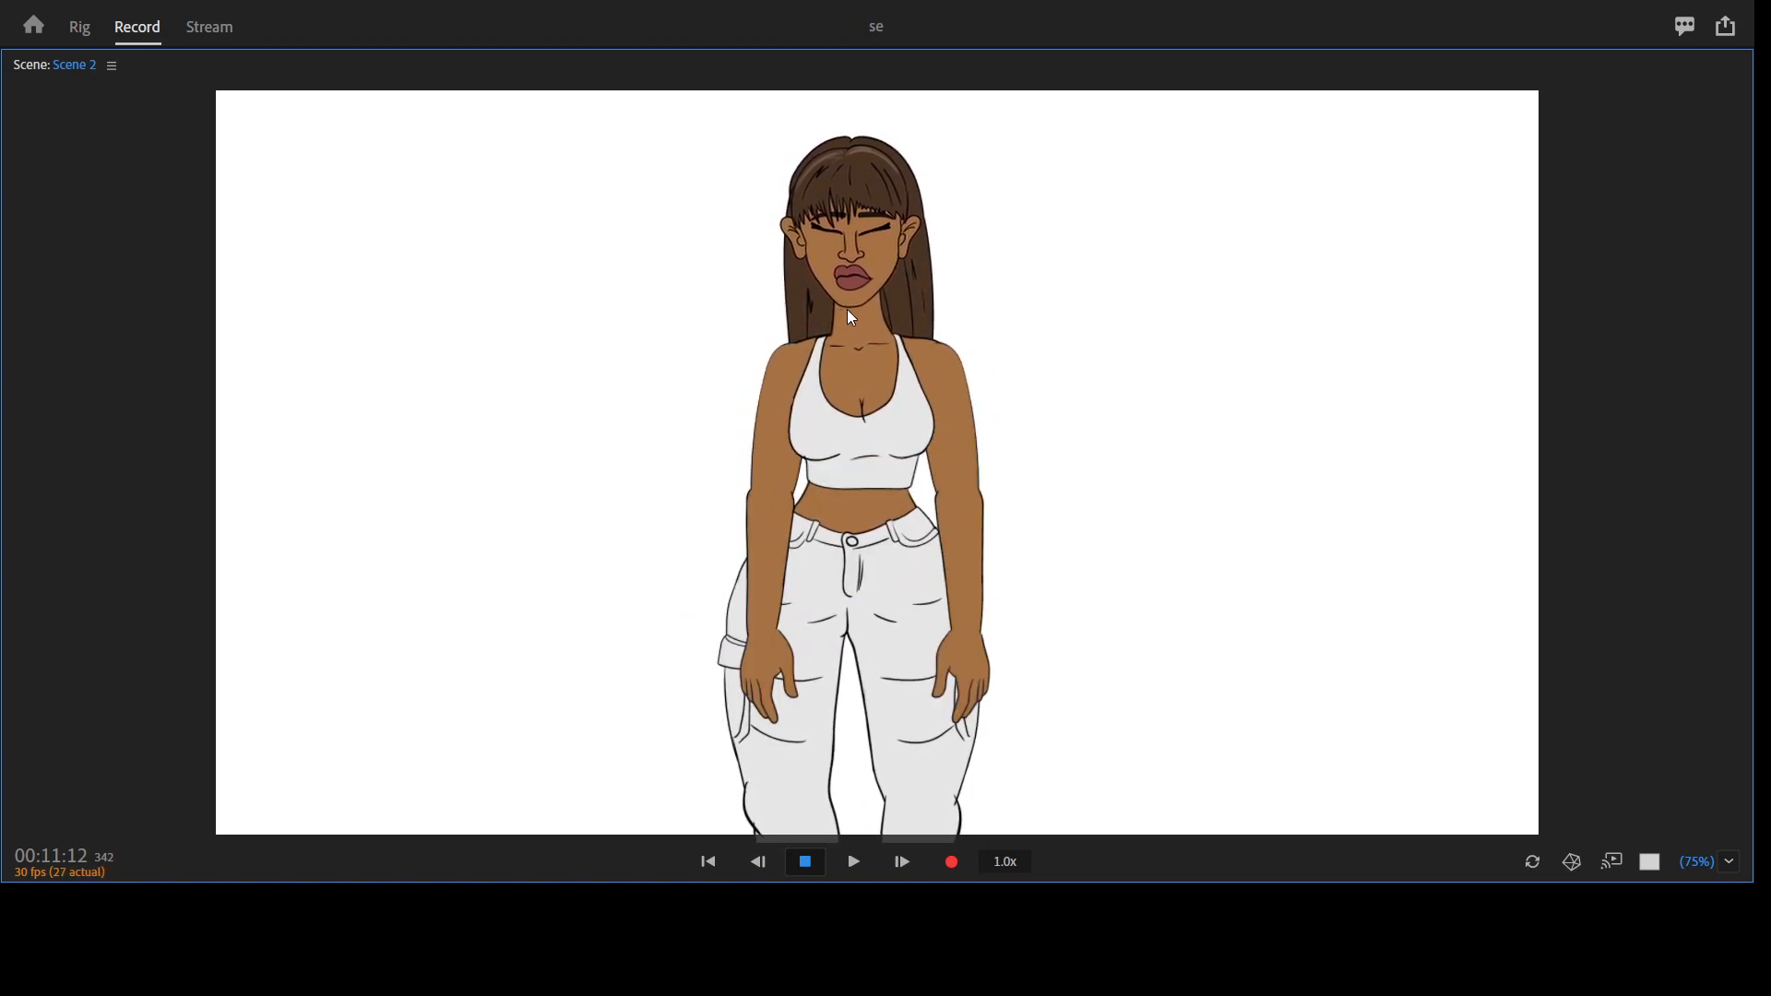
key("3")
key("1")
key("2")
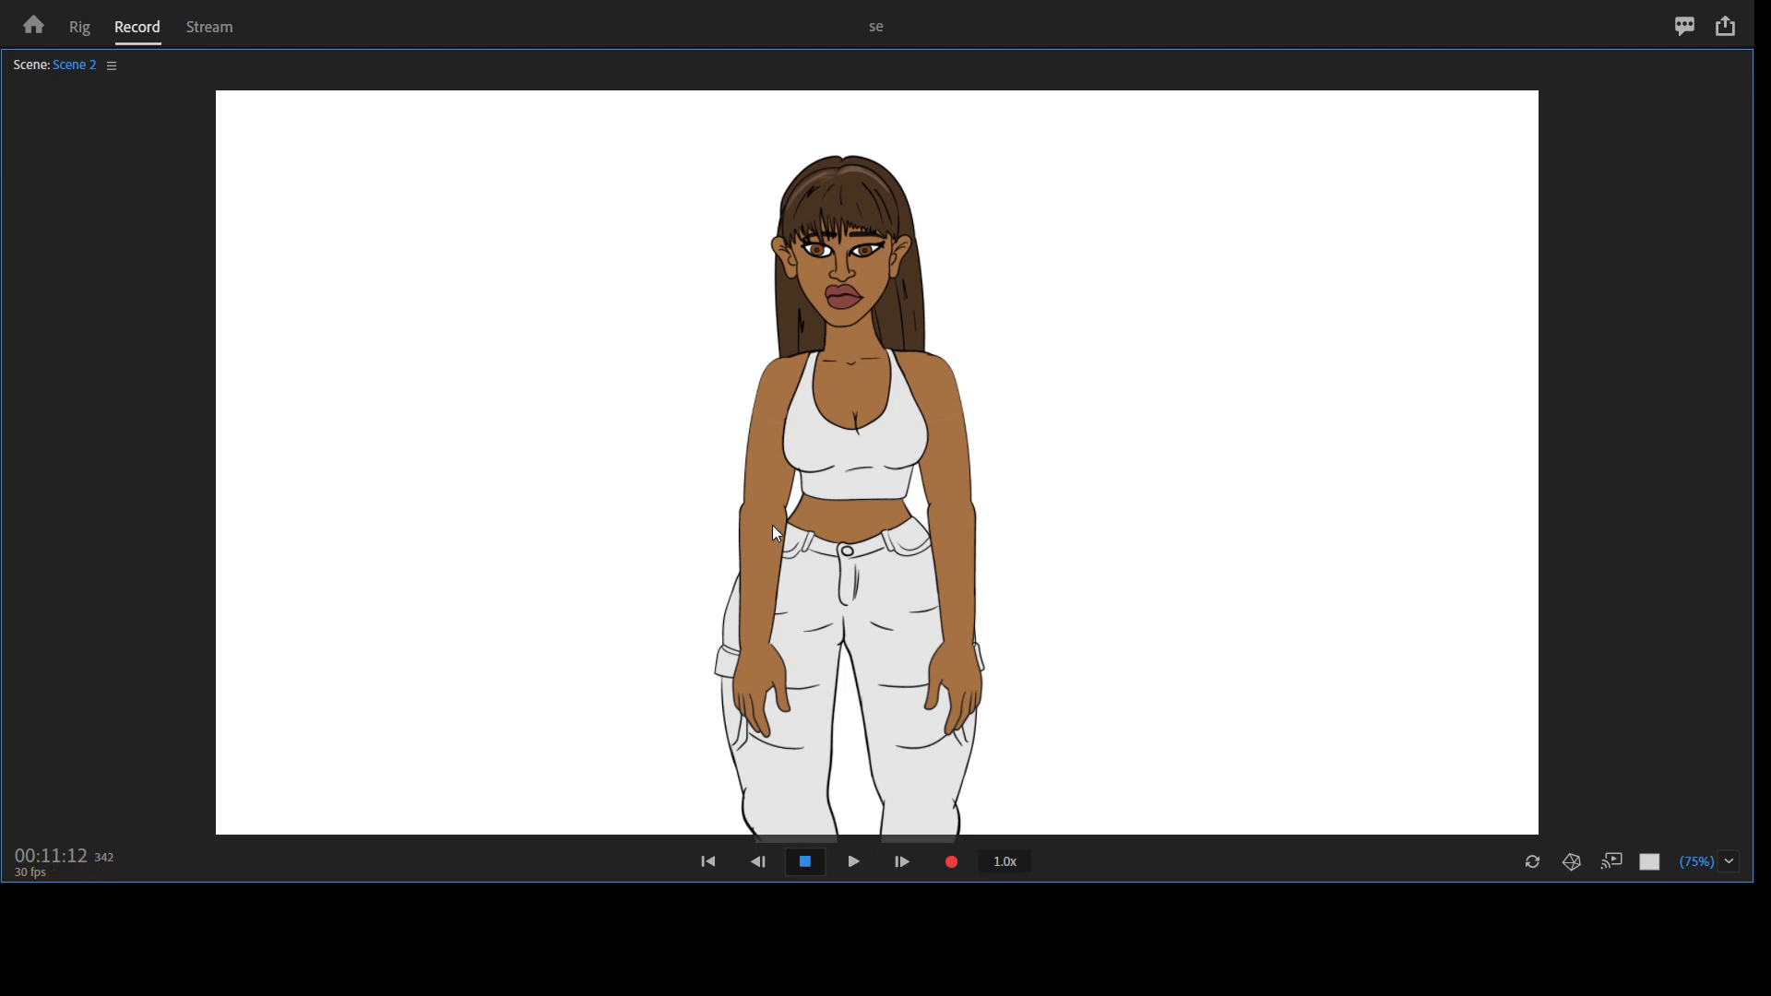
Frame the puppet closer by setting Camera 2's Position Y to -187 and Zoom to 195%, and review the framing
key("grave")
left_click(224, 619)
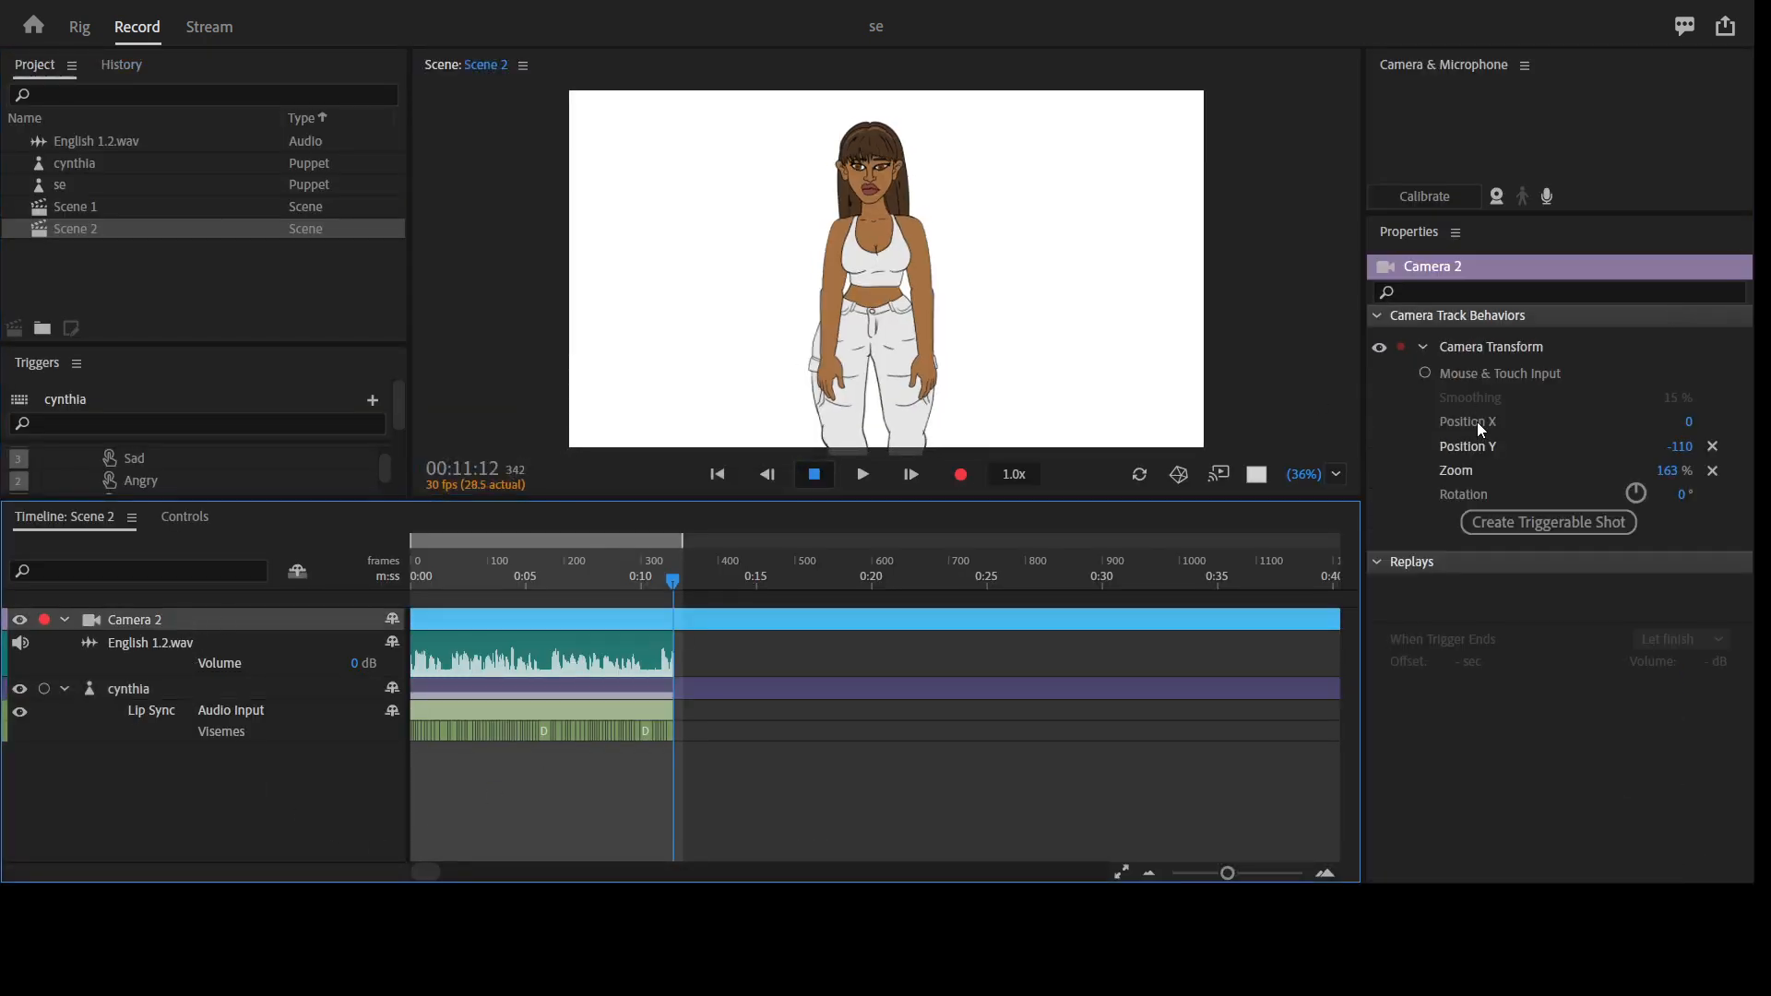
left_click_drag(1685, 461, 1699, 551)
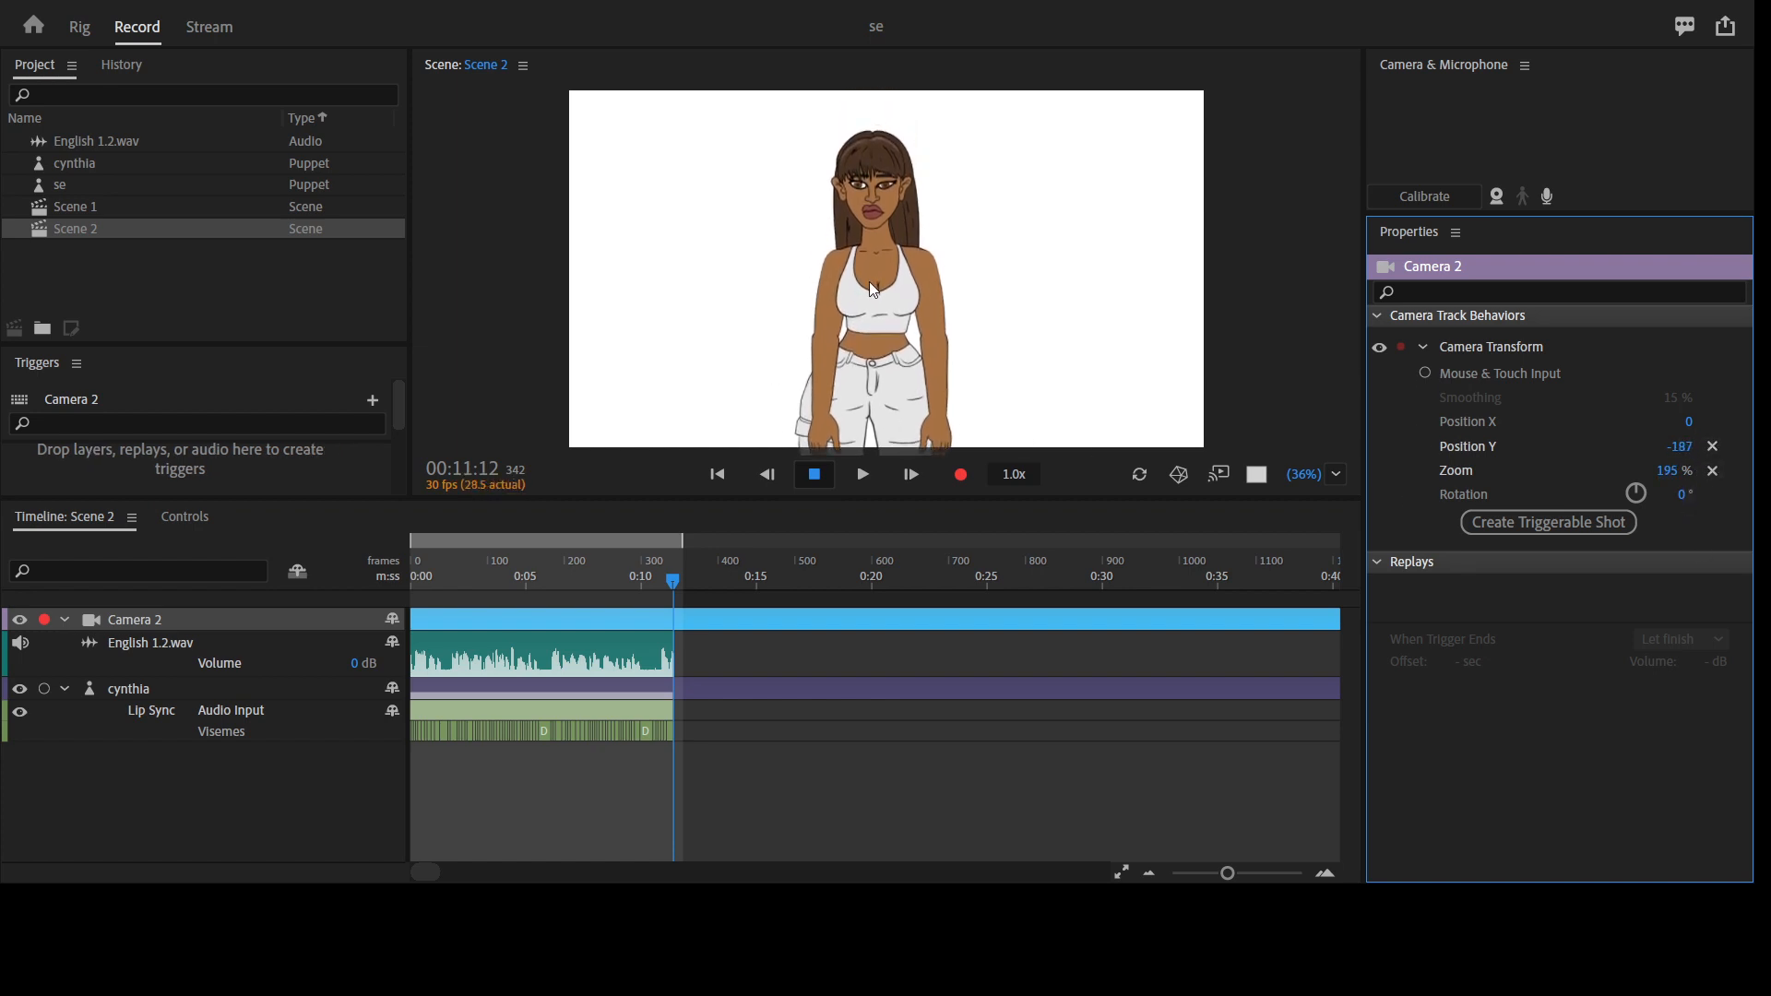
left_click(989, 288)
key("grave")
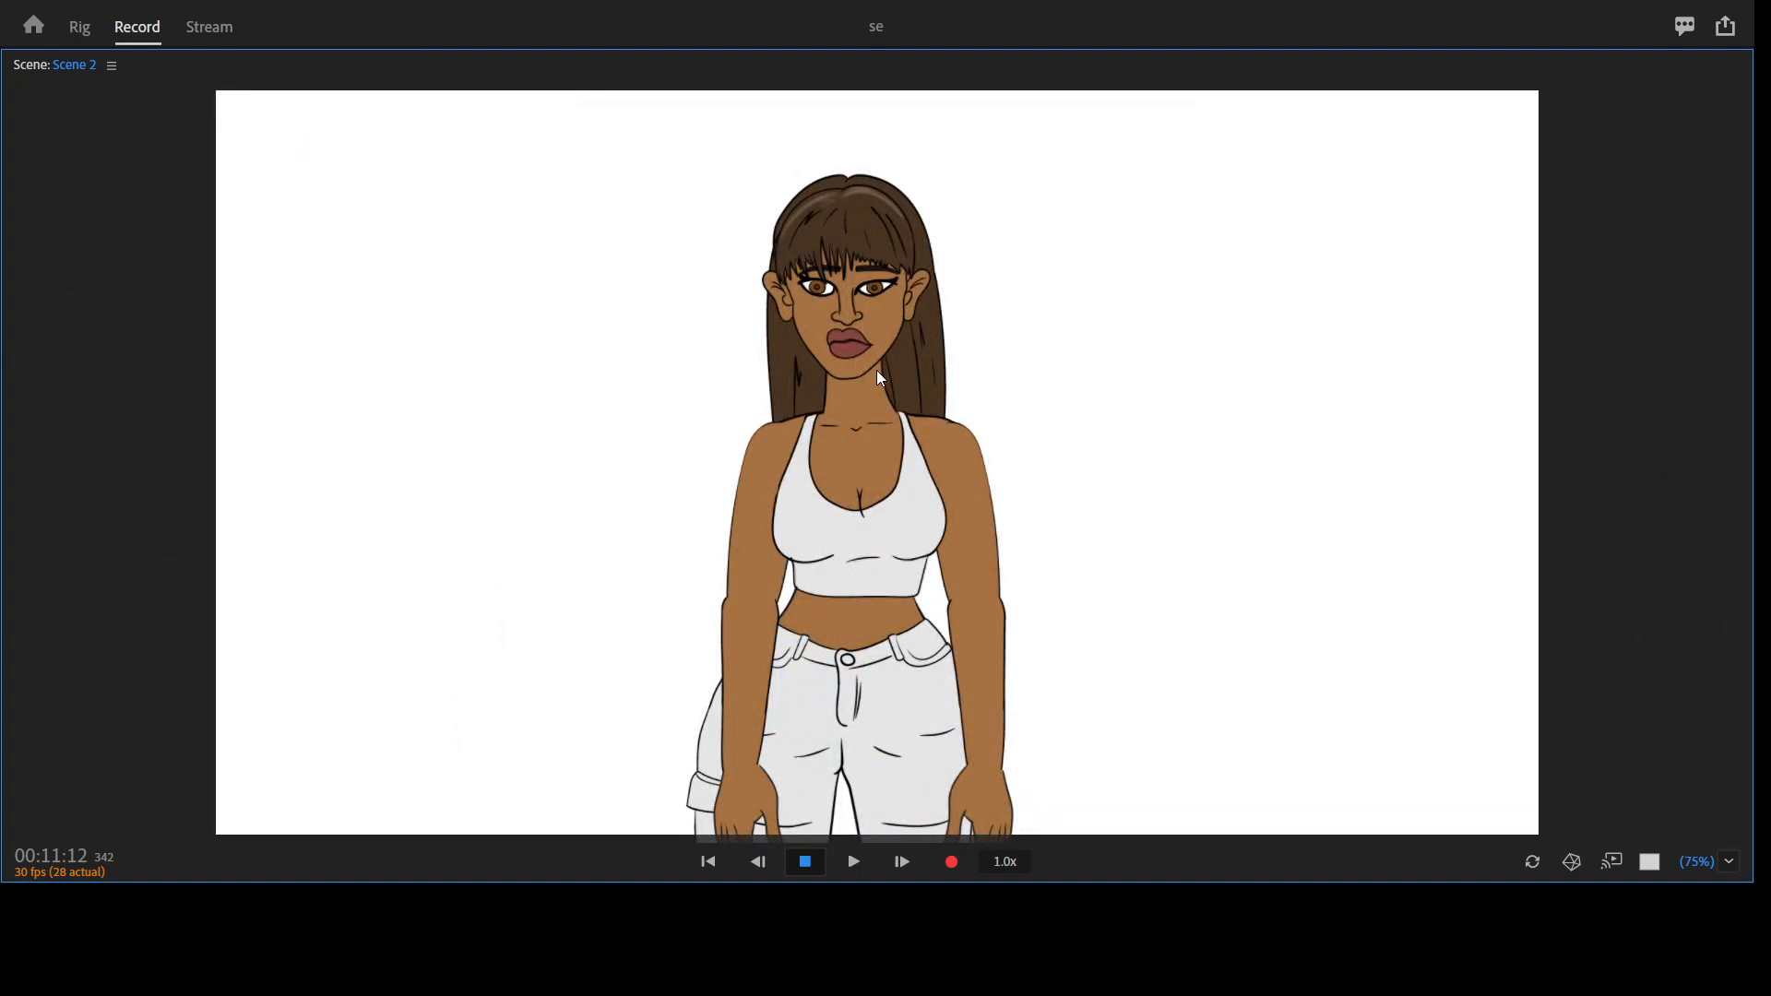
key("grave")
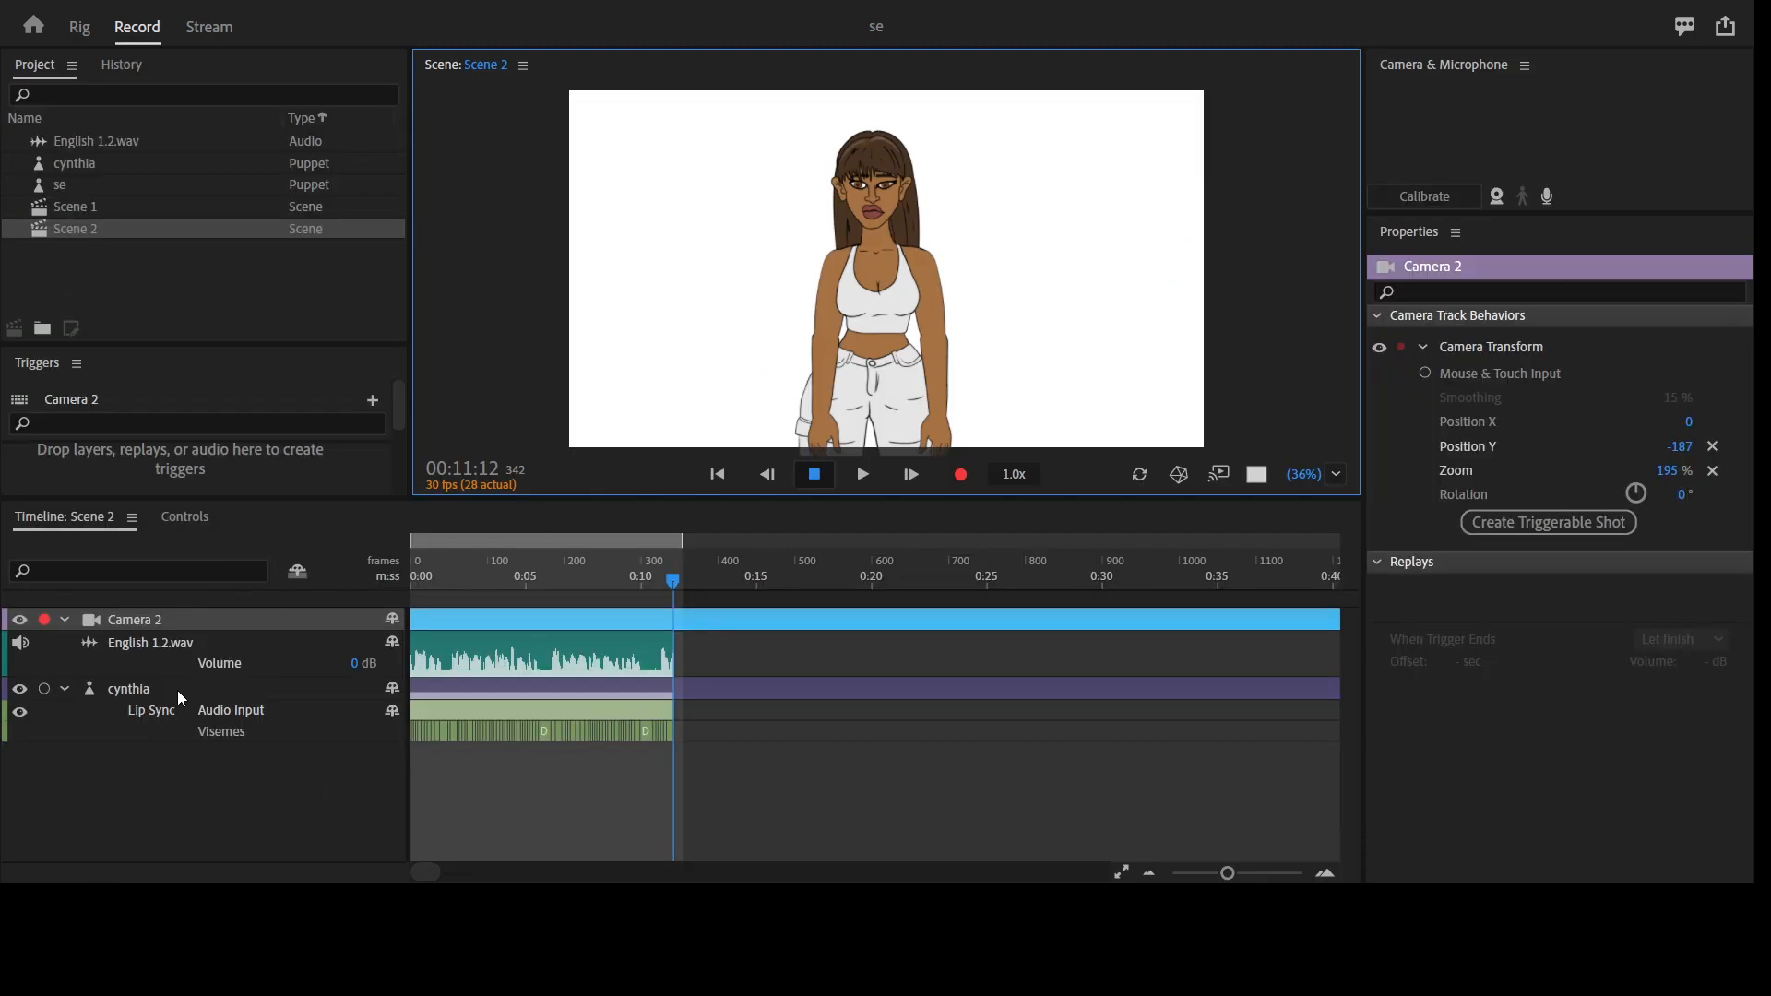
Select the cynthia track and check the puppet's face and movement in the enlarged scene view
left_click(178, 692)
key("grave")
key("grave")
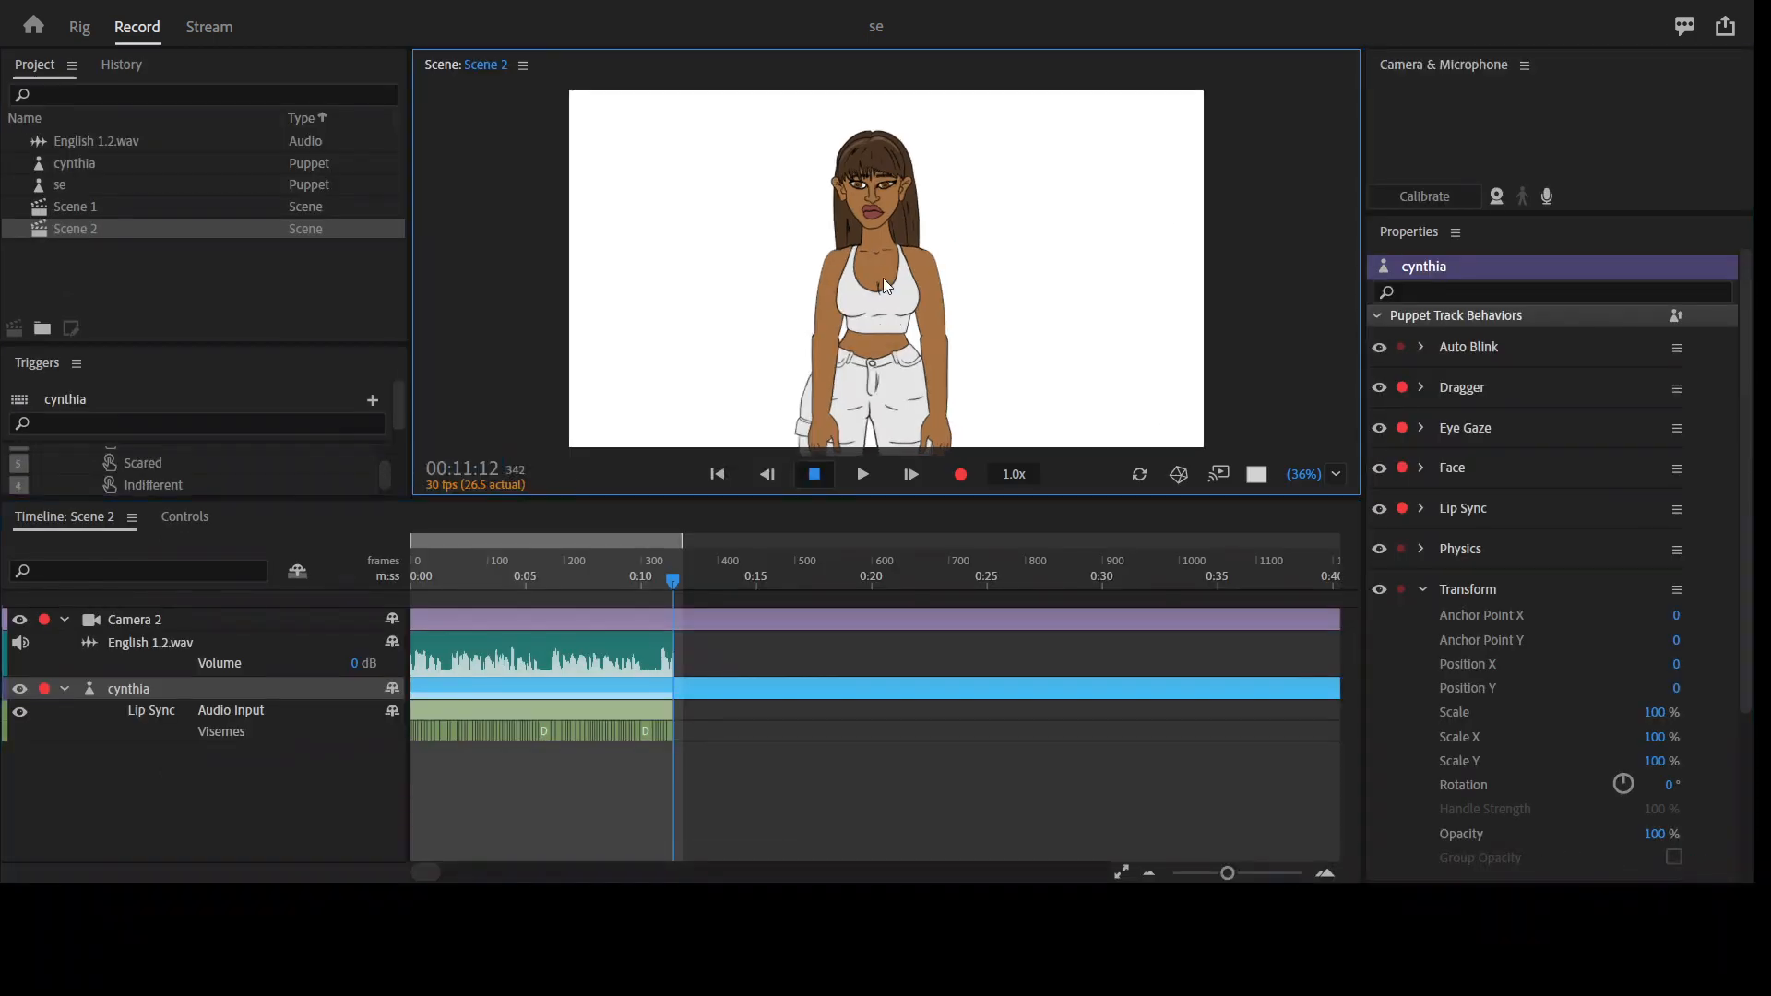
key("grave")
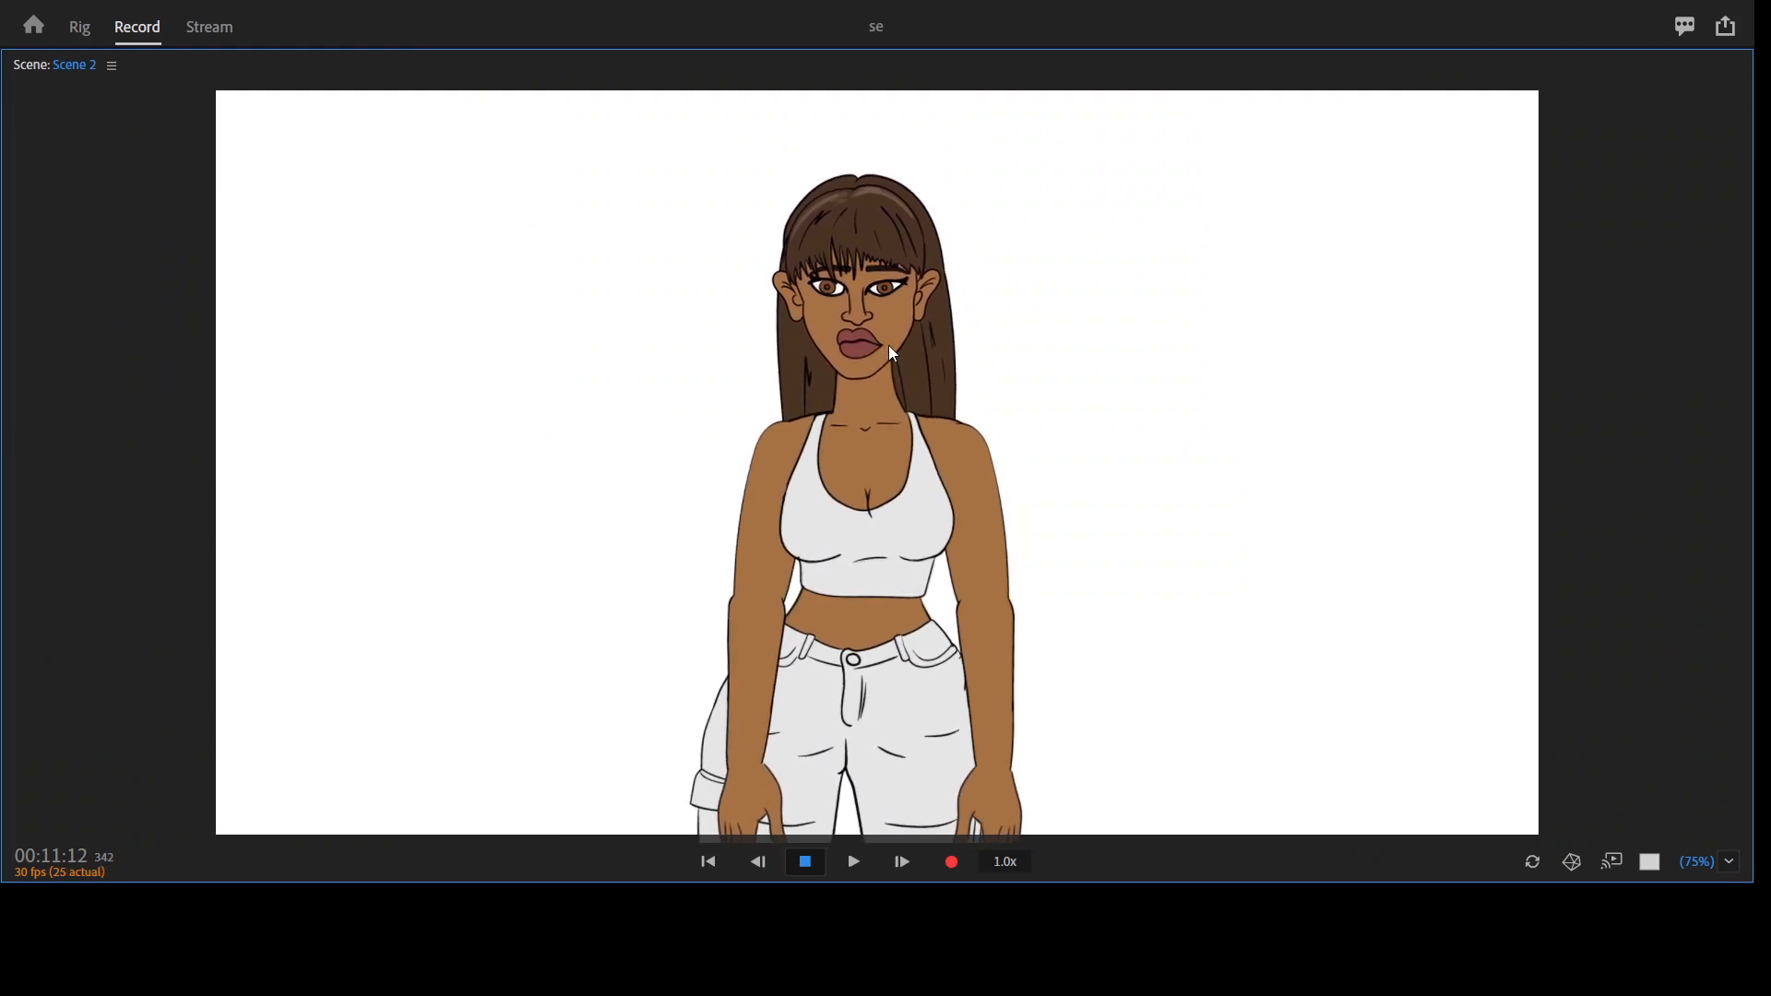
key("grave")
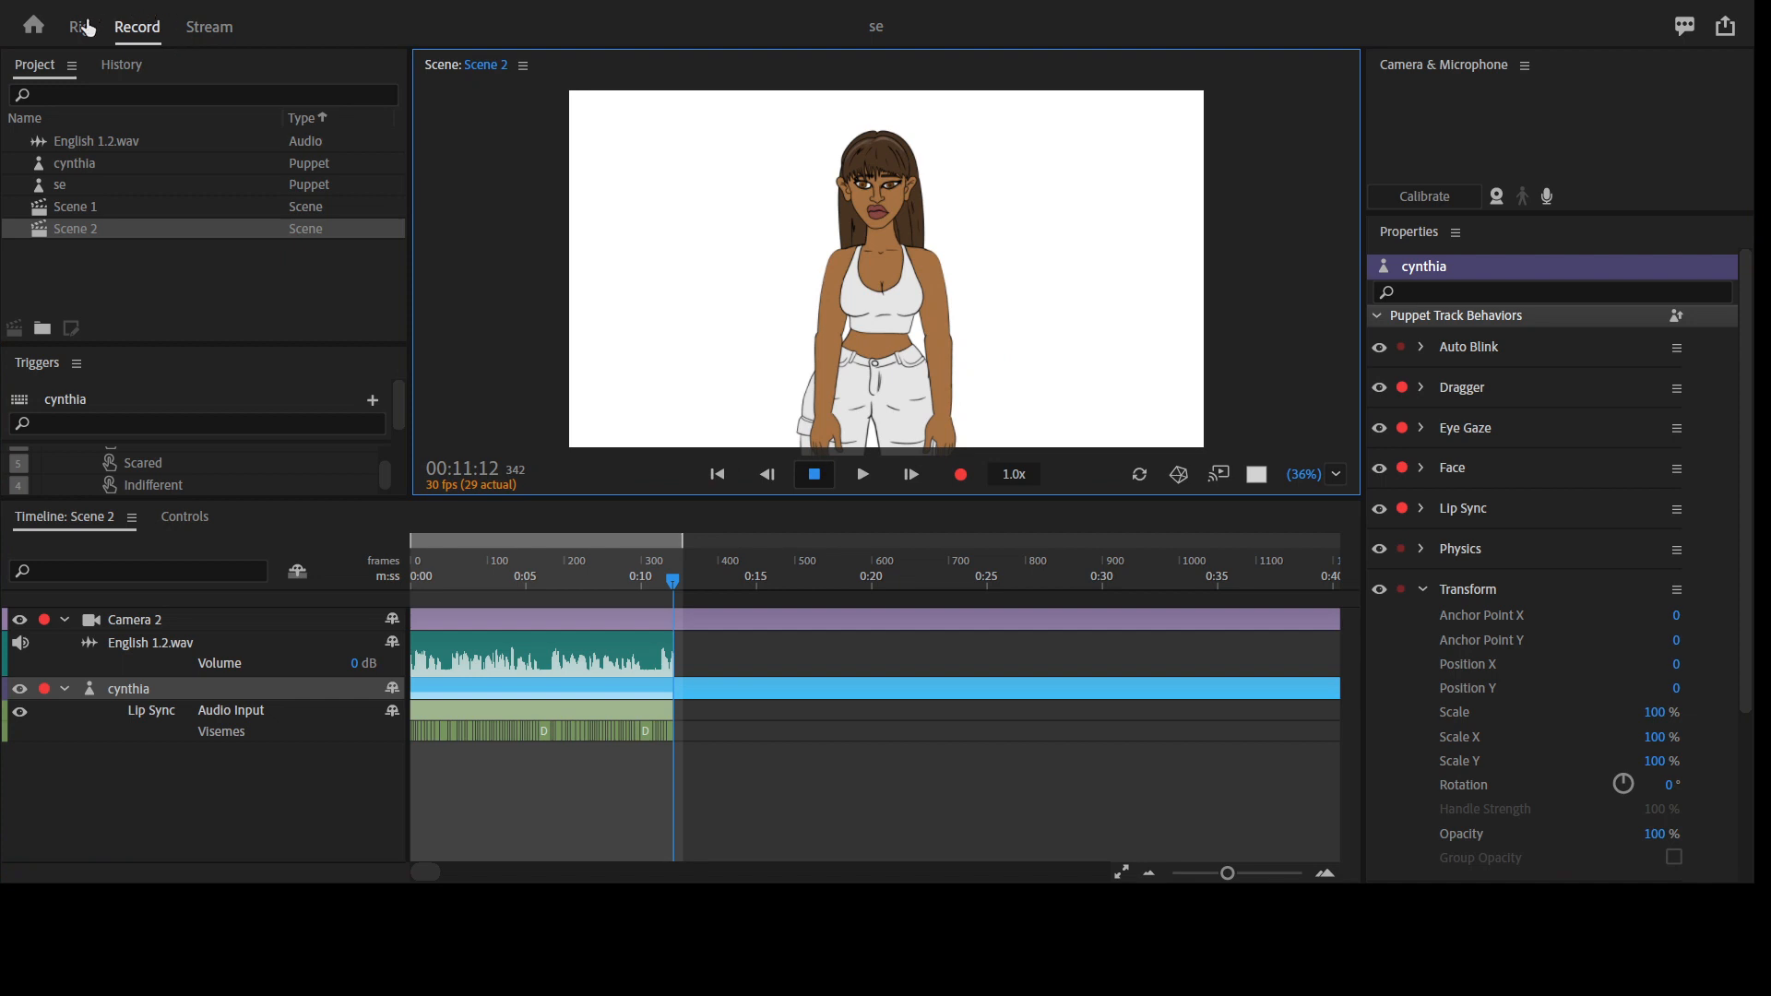
In the cynthia rig, tag the Blink layers of both Eyelid and Eyelid 2 as Left Blink and Right Blink
left_click(83, 27)
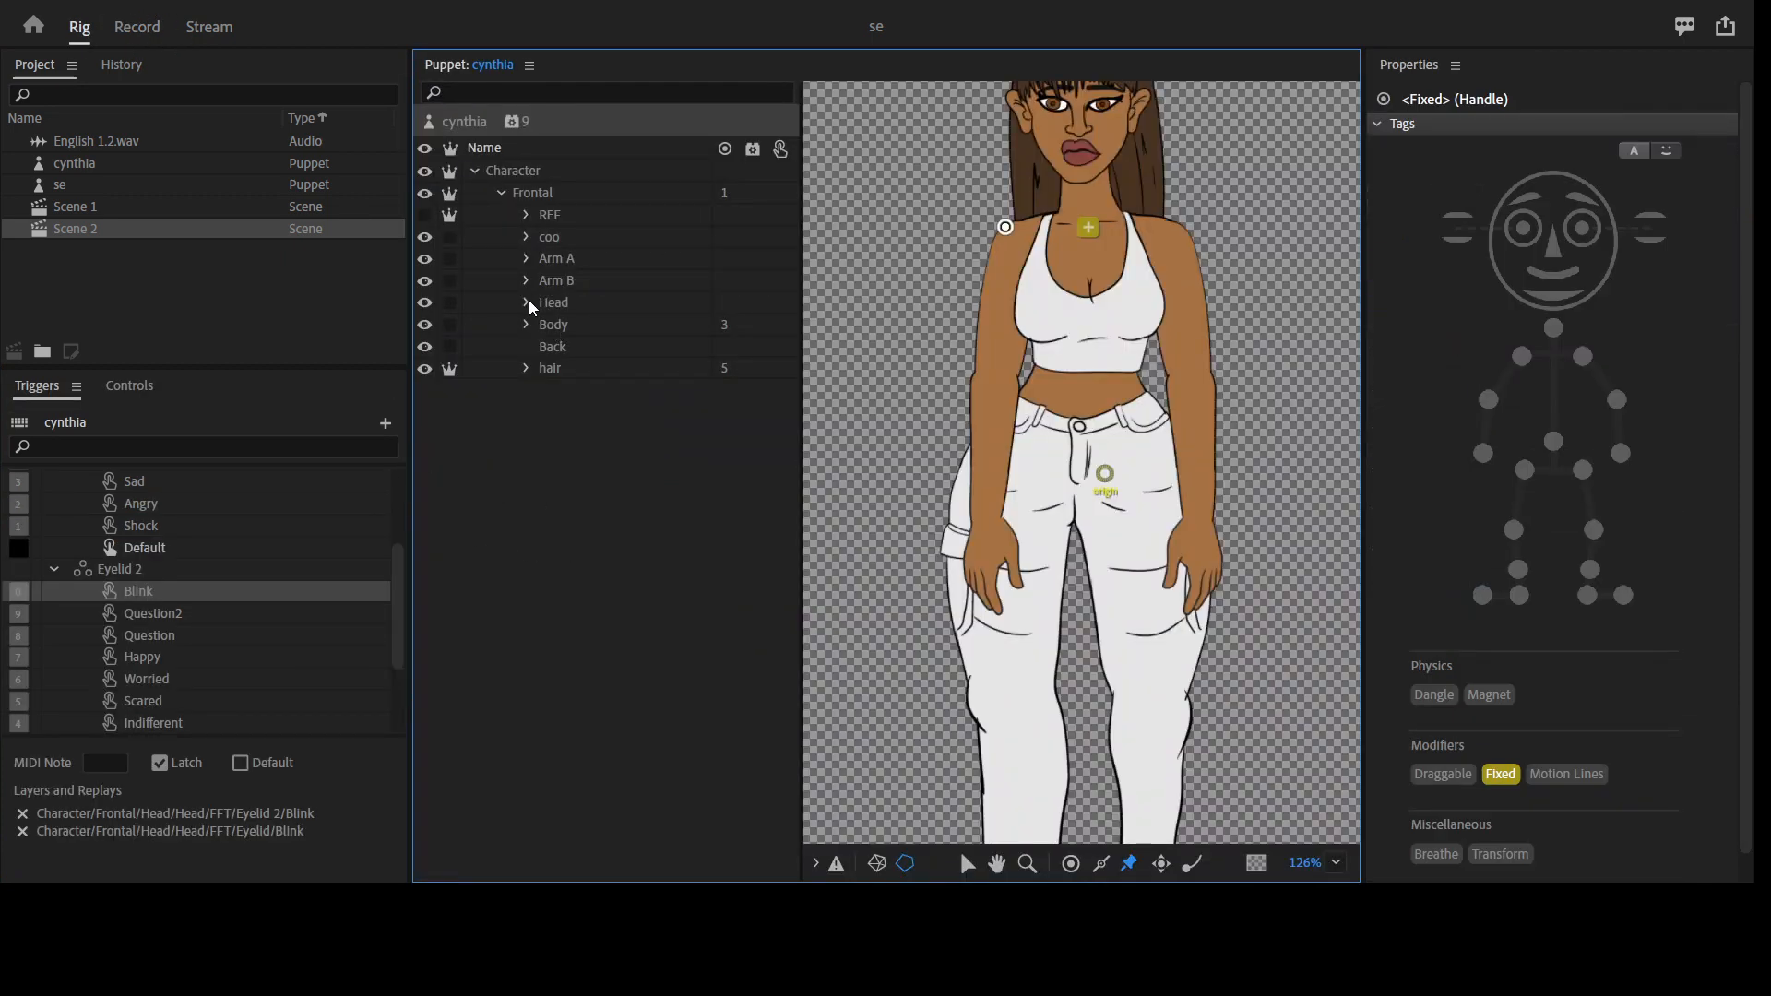
left_click(527, 303)
left_click(553, 324)
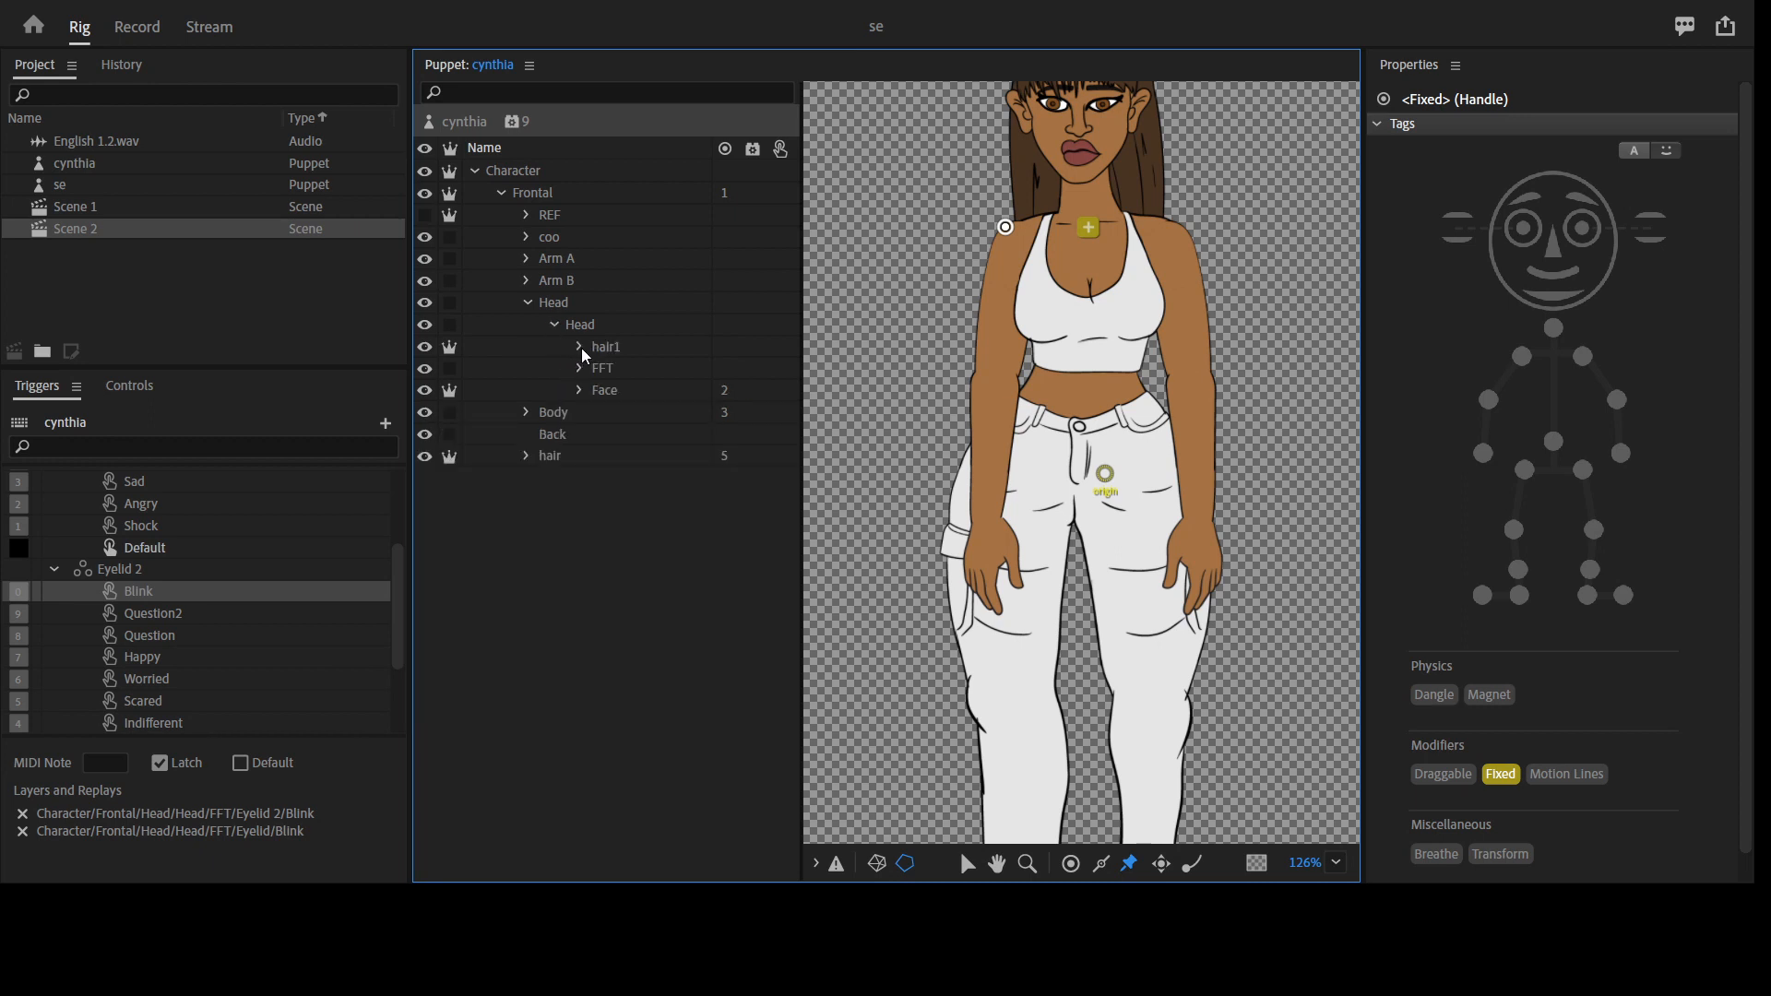
left_click(581, 368)
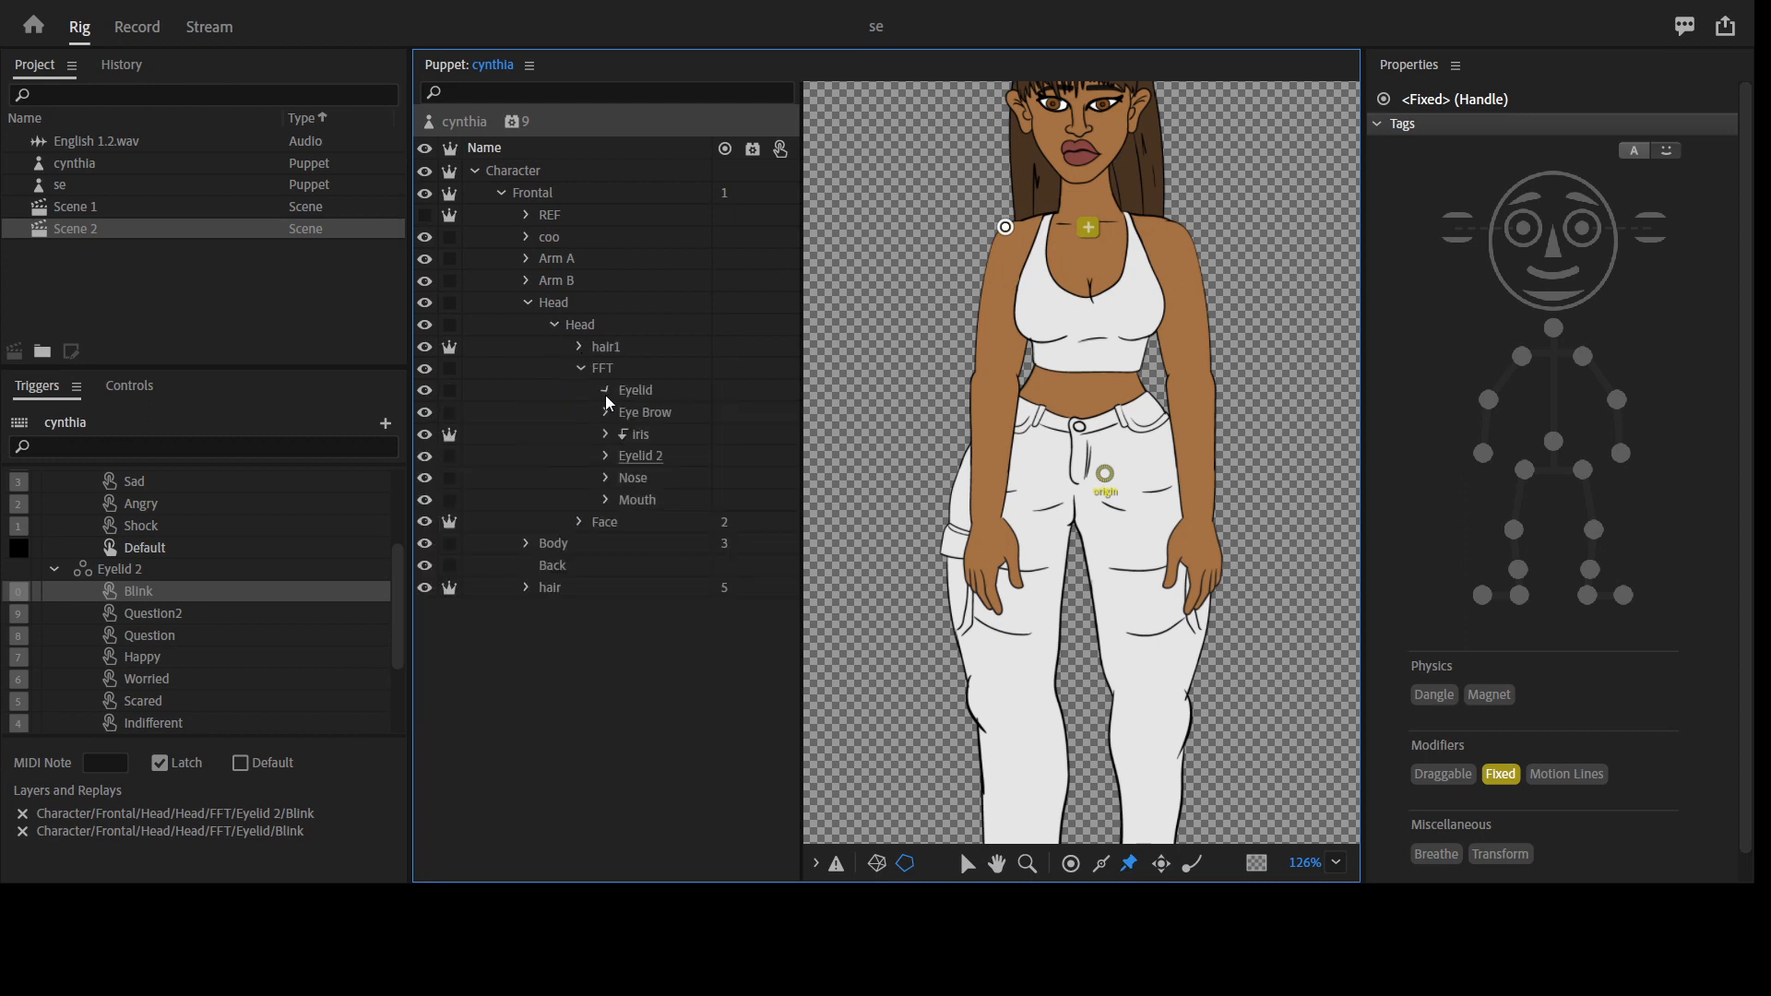
left_click(605, 391)
left_click(670, 418)
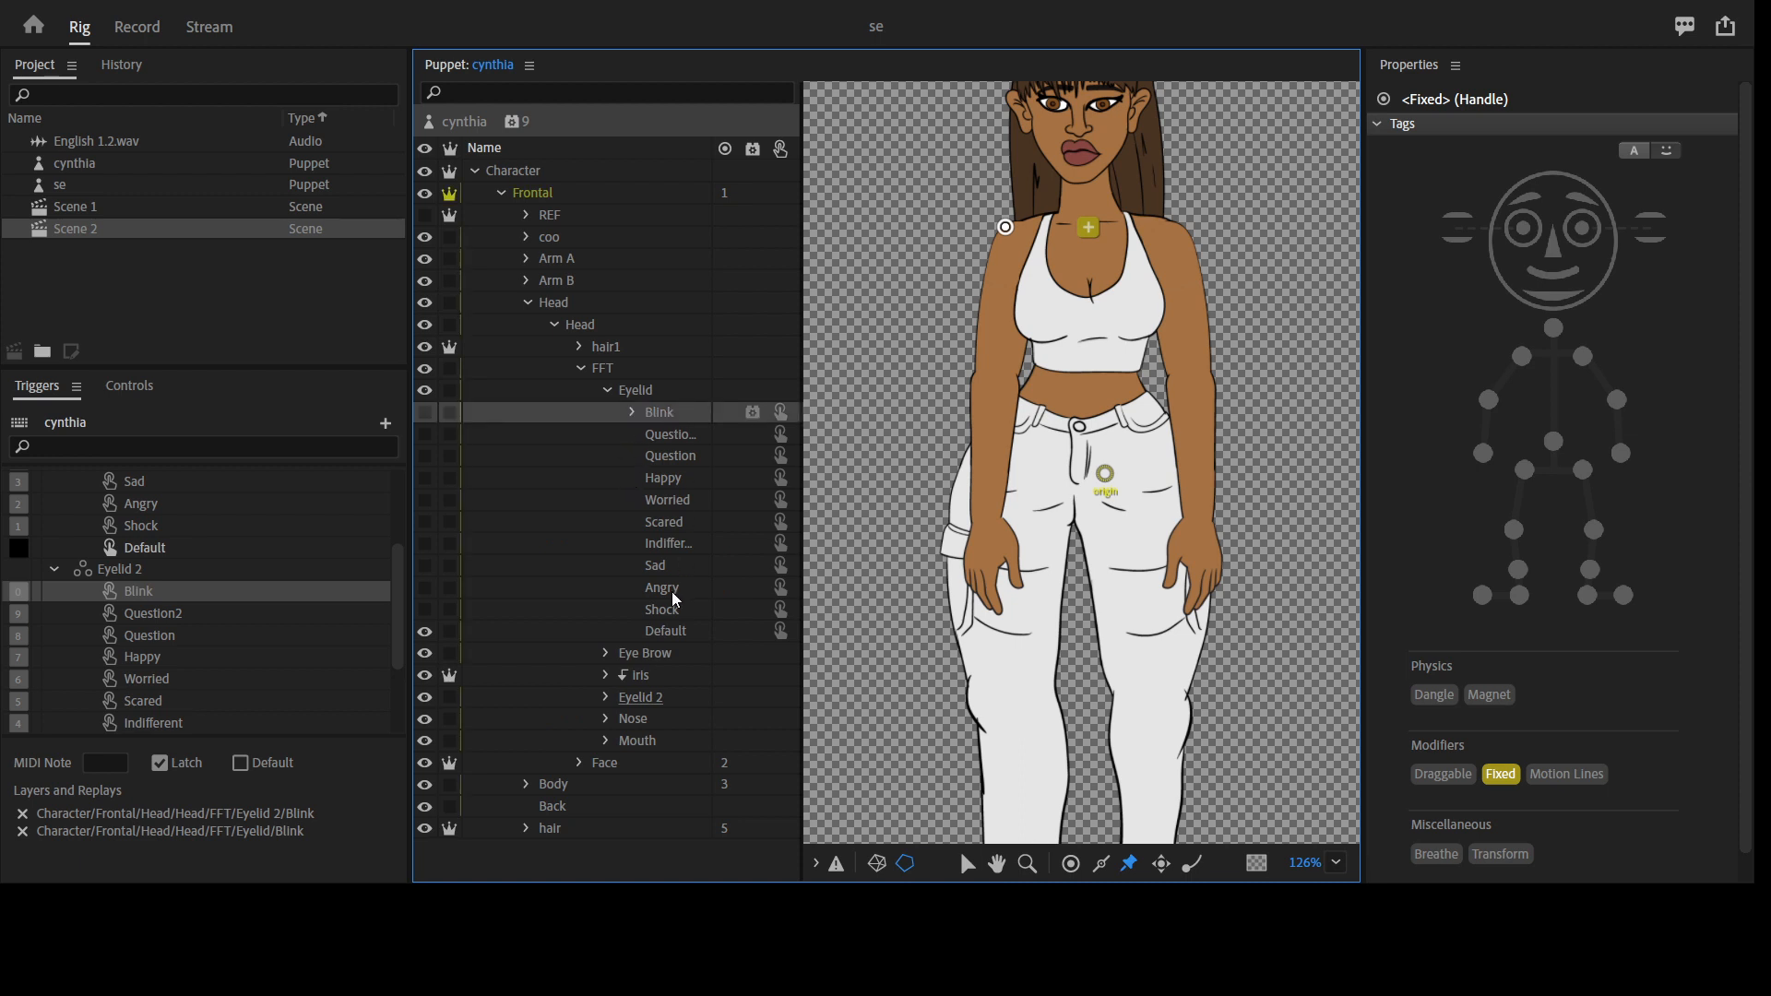
left_click(606, 697)
left_click(662, 720, "ctrl")
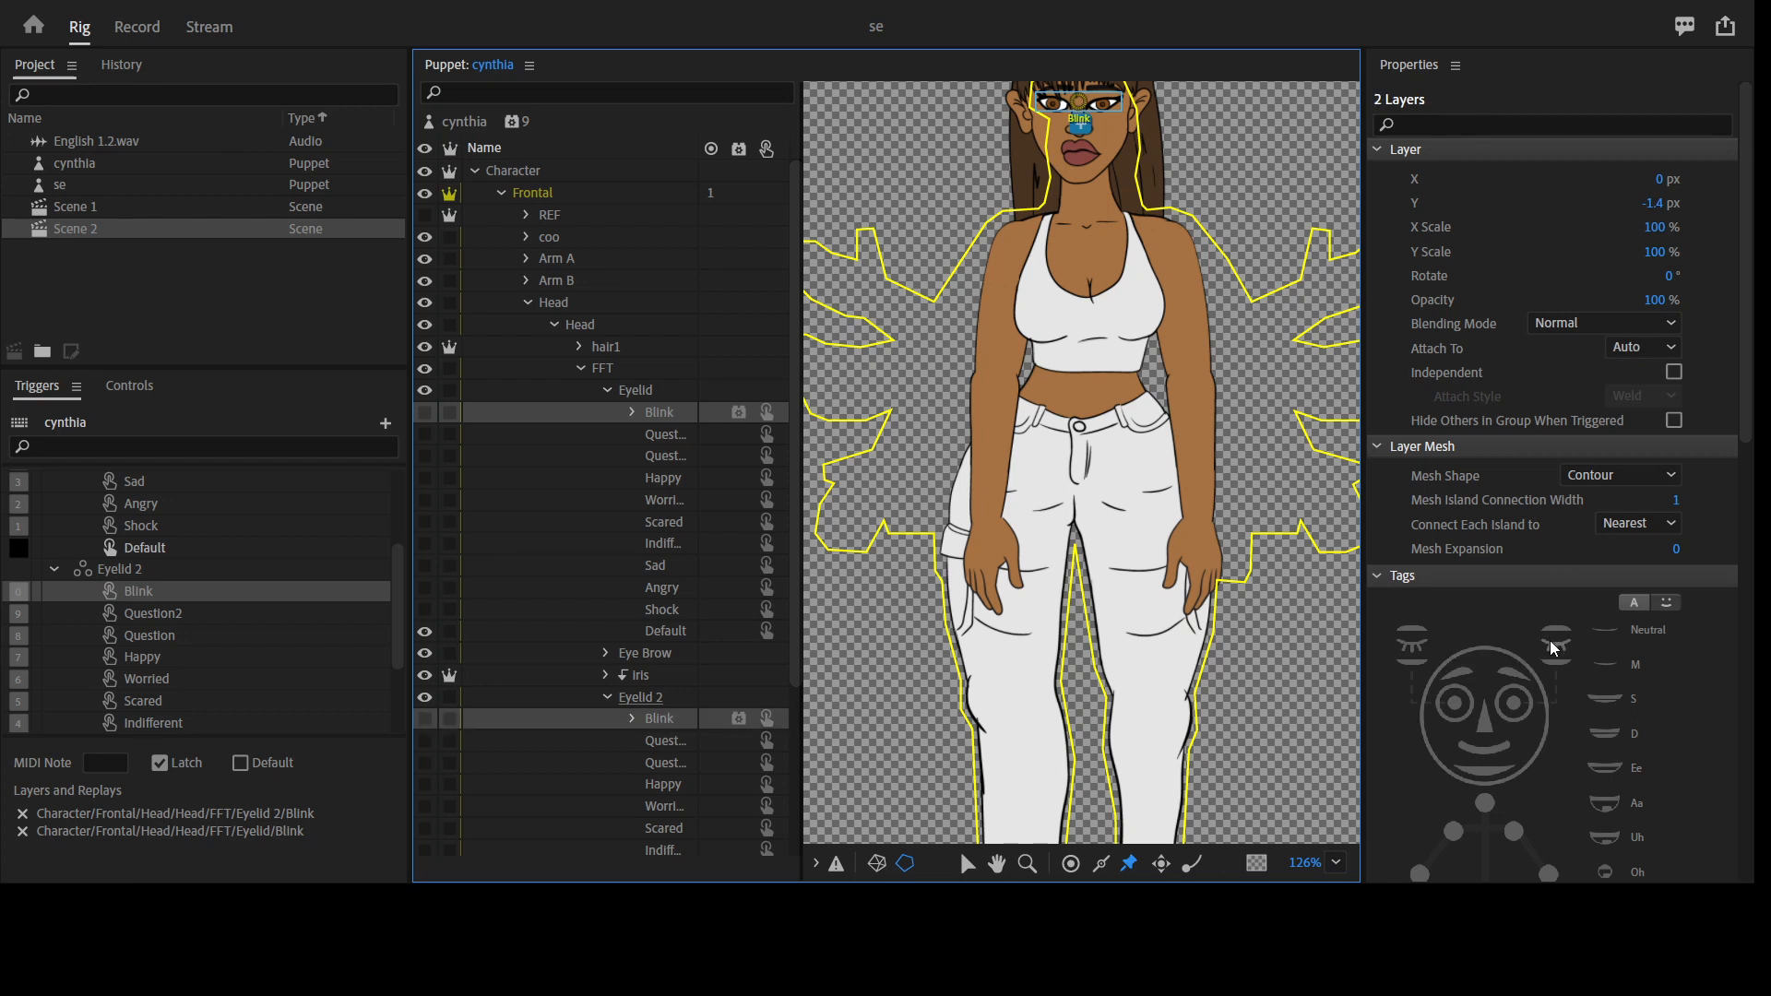
left_click(1467, 646)
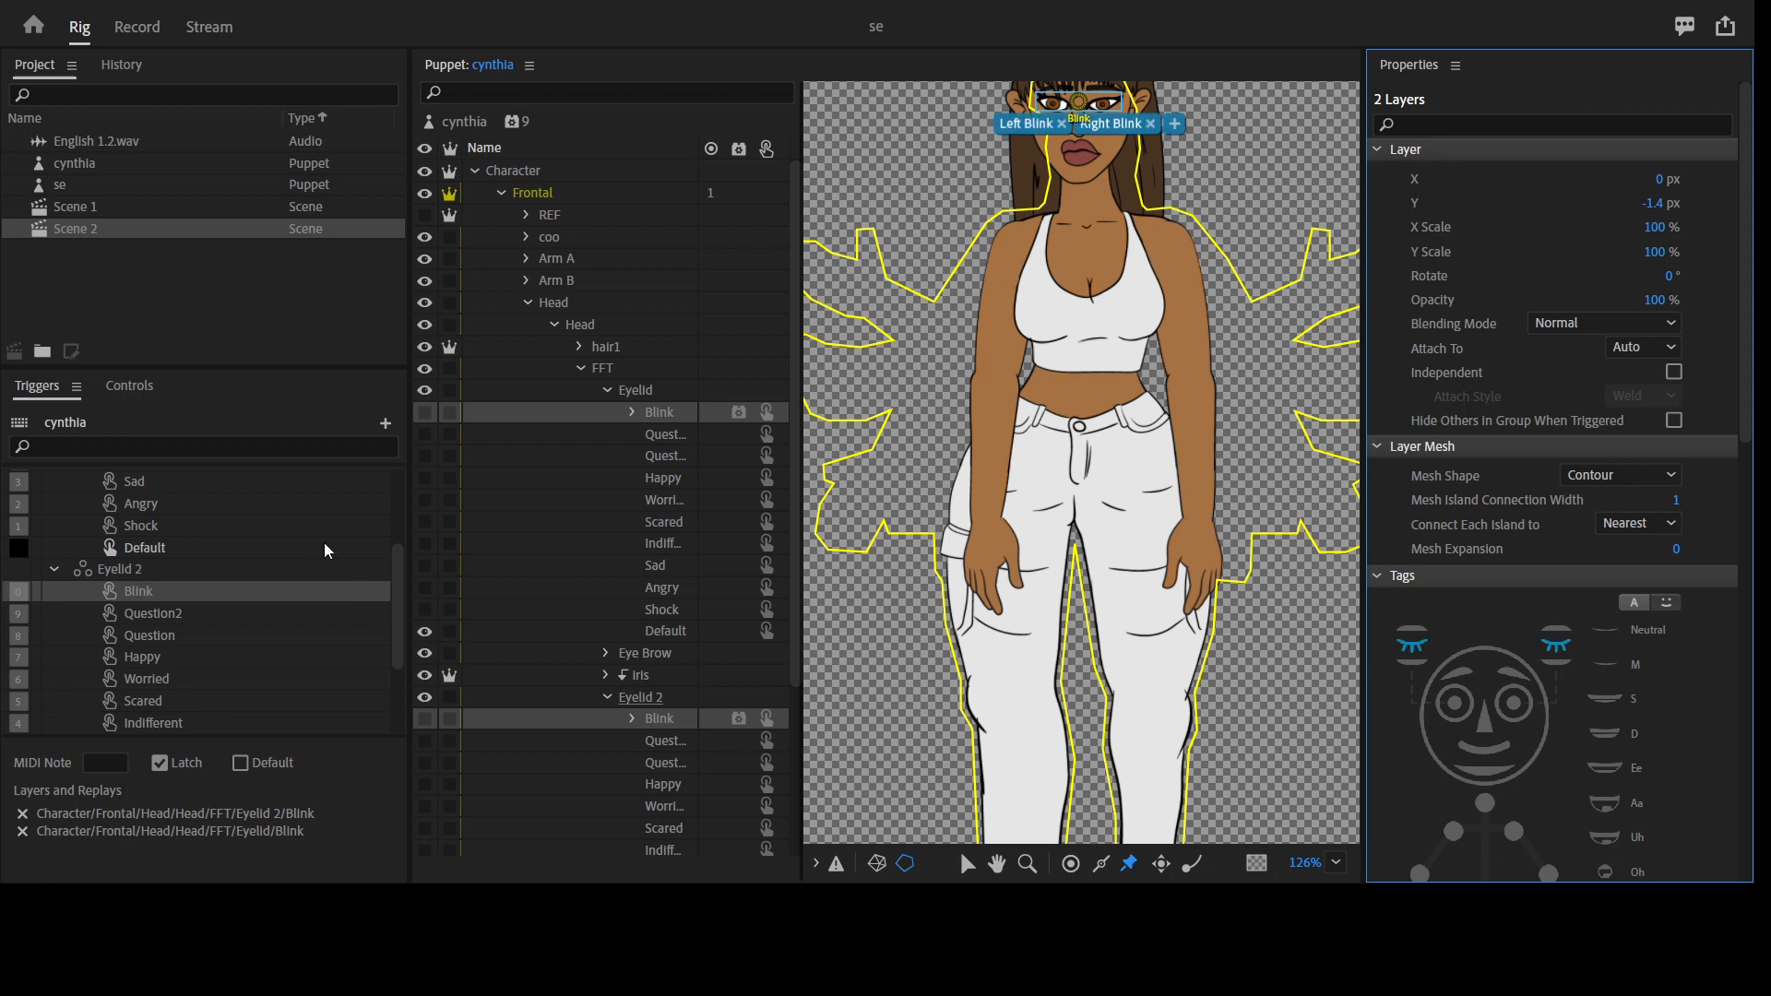
Return to the Record workspace and preview the puppet with its blink tags in the enlarged scene view
left_click(143, 27)
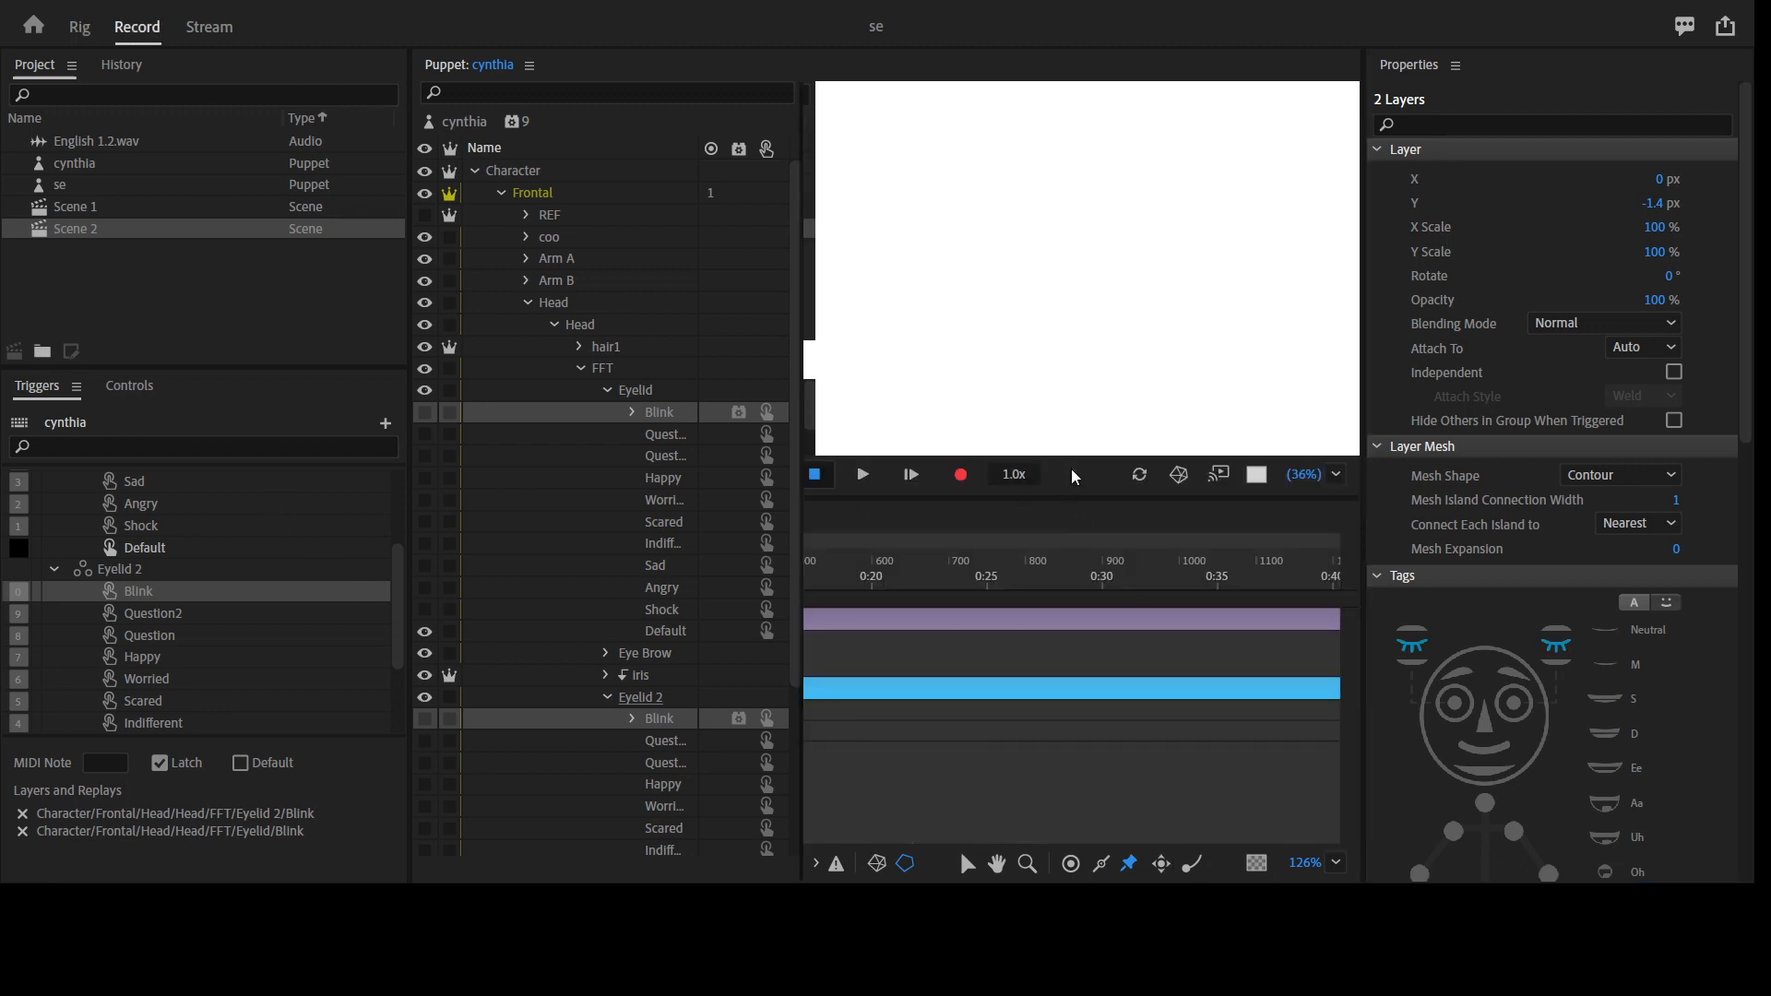
key("grave")
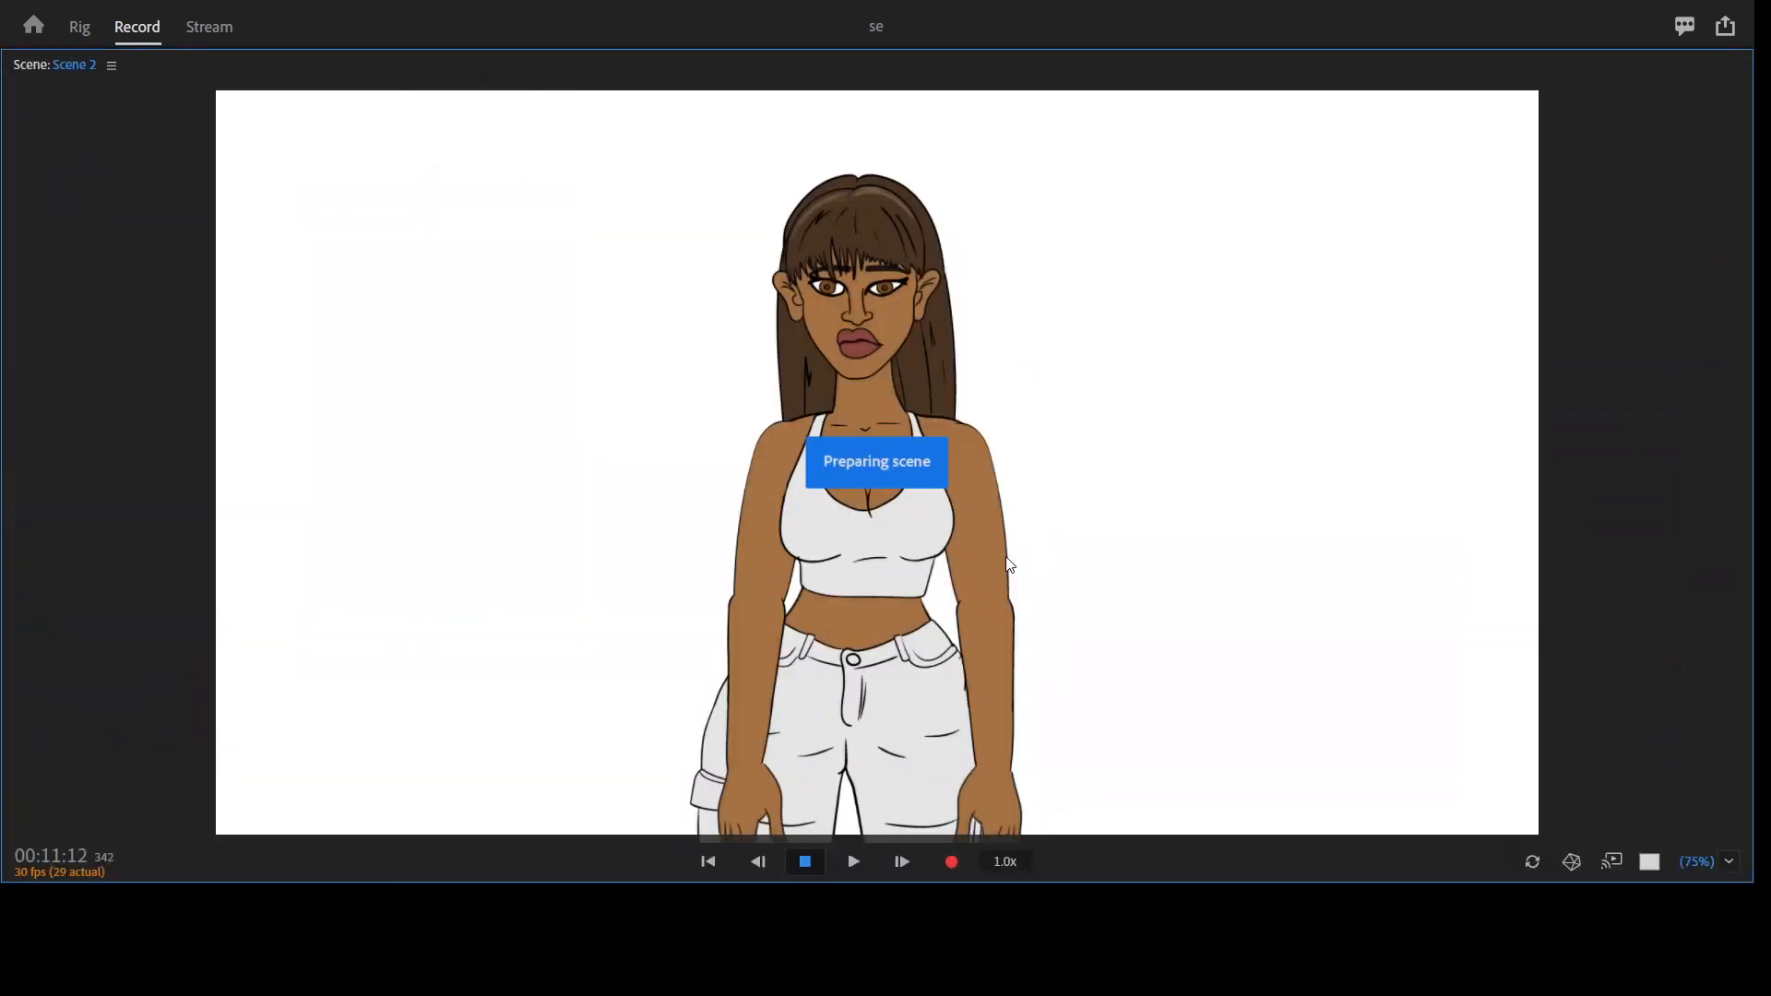